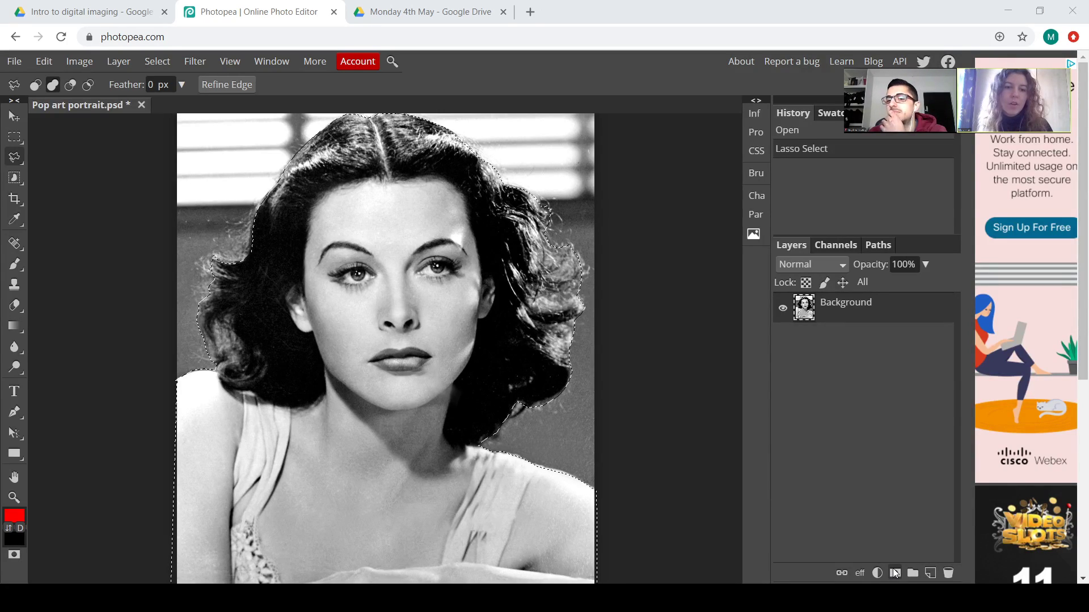
Add a raster mask to the Background layer from the current selection around the woman
{"action": "left_click", "coordinate": [895, 574]}
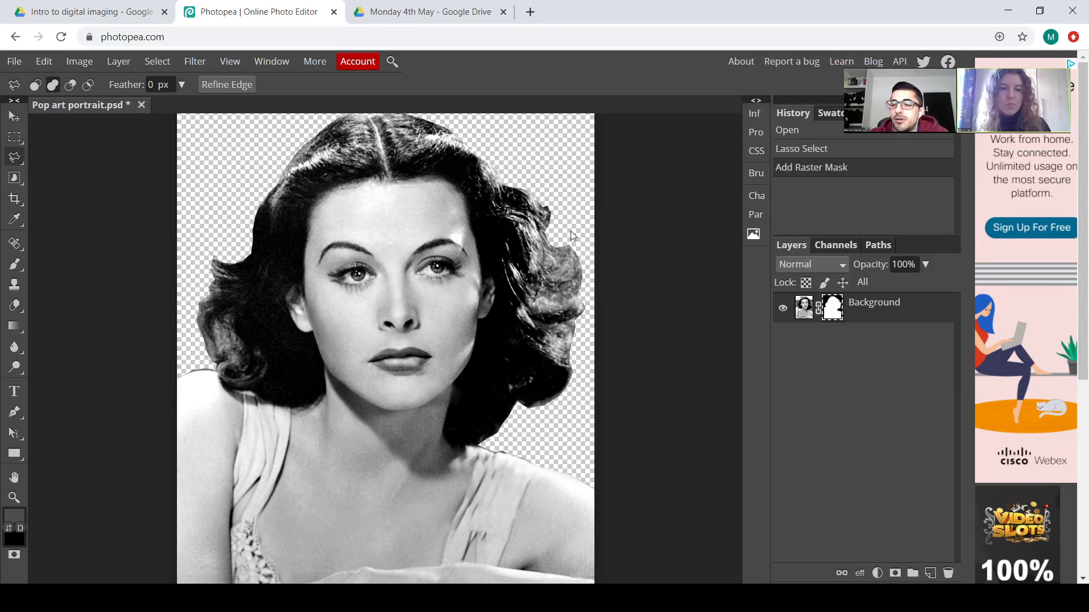
Examine the masked cutout edge along the hair on the right side of the portrait at a closer zoom
{"action": "key", "text": "ctrl+plus"}
{"action": "key", "text": "ctrl+plus"}
{"action": "scroll", "coordinate": [557, 478], "scroll_direction": "up", "scroll_amount": 5}
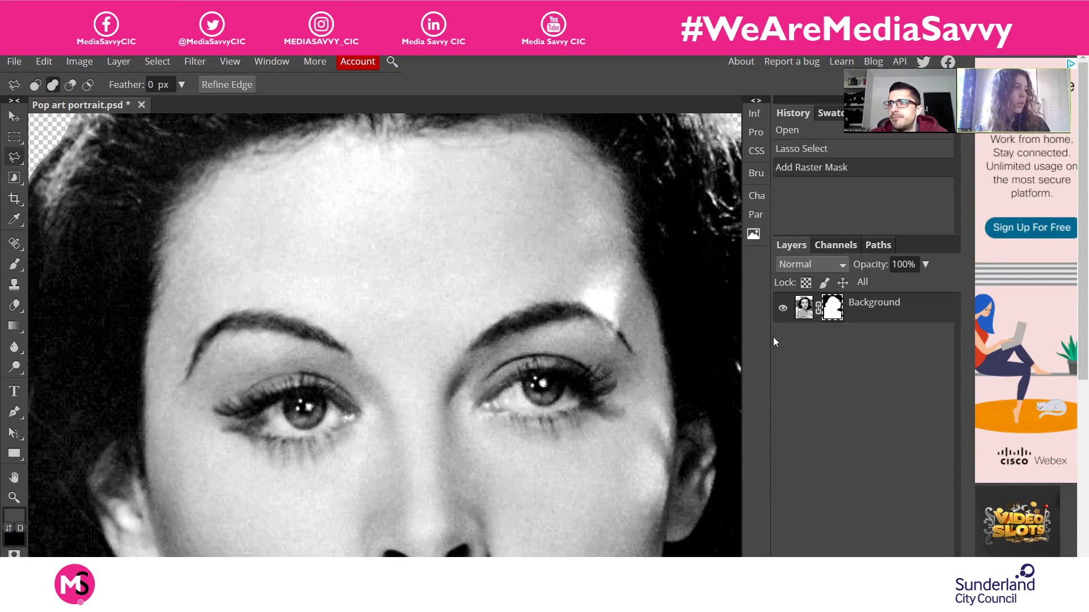
{"action": "scroll", "coordinate": [620, 339], "scroll_direction": "up", "scroll_amount": 3}
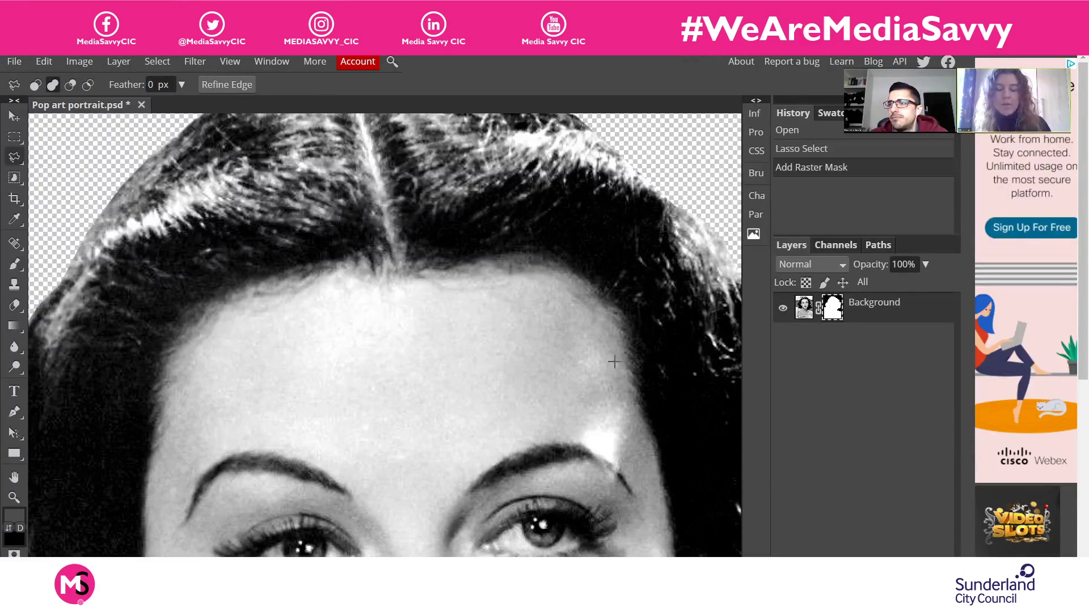
{"action": "mouse_move", "coordinate": [585, 257]}
{"action": "left_mouse_down"}
{"action": "mouse_move", "coordinate": [556, 294]}
{"action": "mouse_move", "coordinate": [427, 311]}
{"action": "mouse_move", "coordinate": [209, 227]}
{"action": "left_mouse_up"}
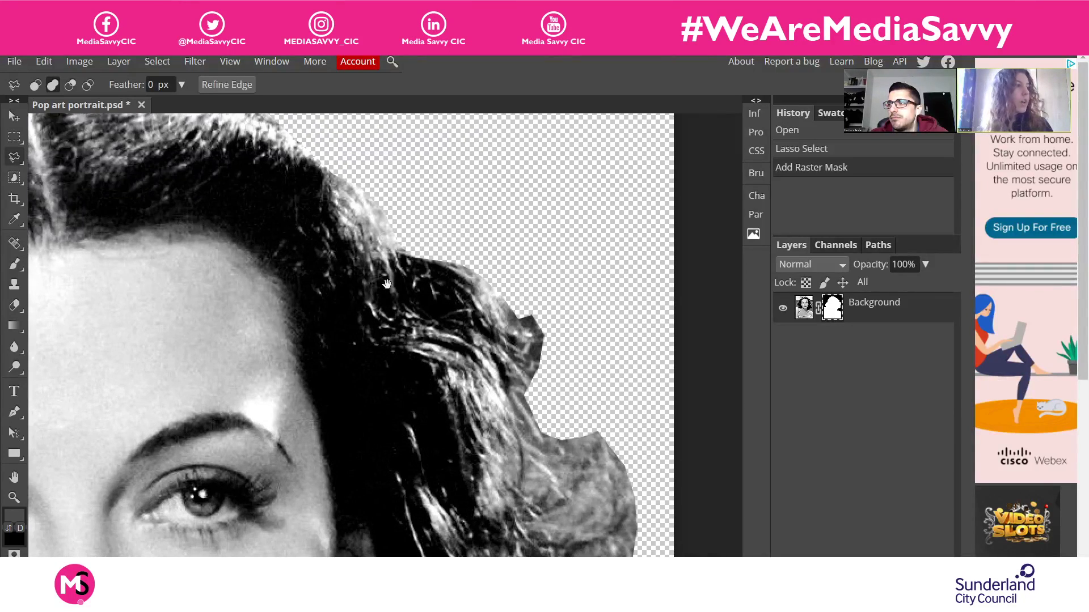
{"action": "left_click", "coordinate": [240, 234]}
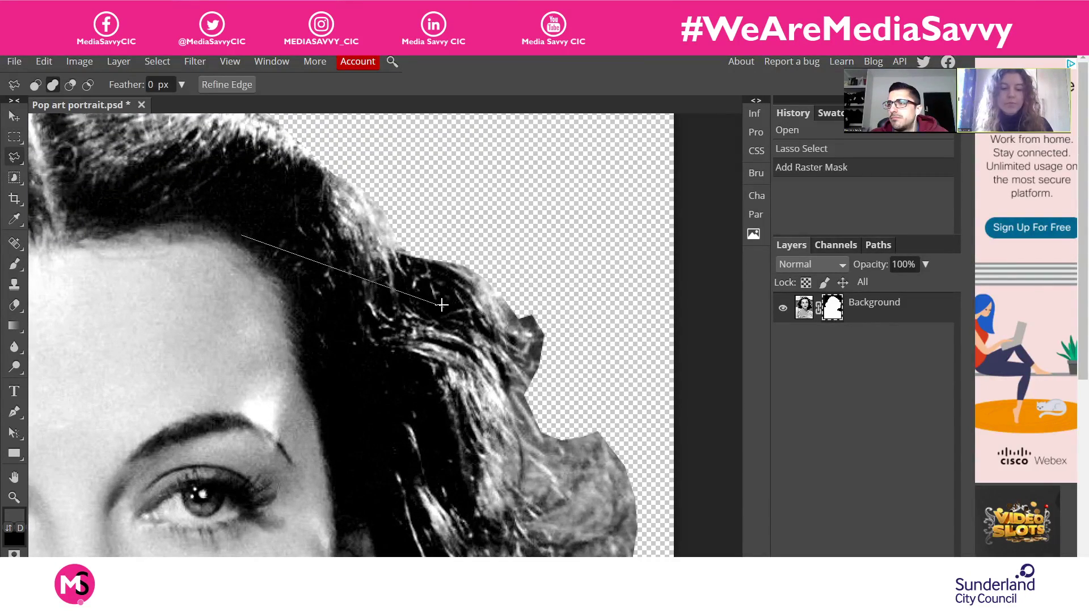
{"action": "key", "text": "Escape"}
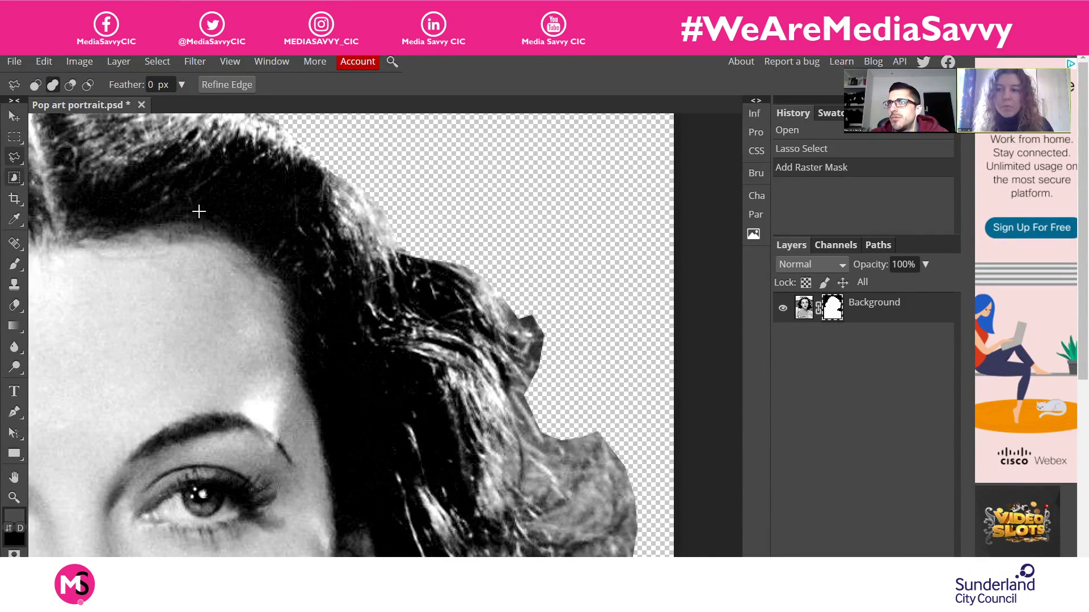
{"action": "scroll", "coordinate": [199, 211], "scroll_direction": "left", "scroll_amount": 1}
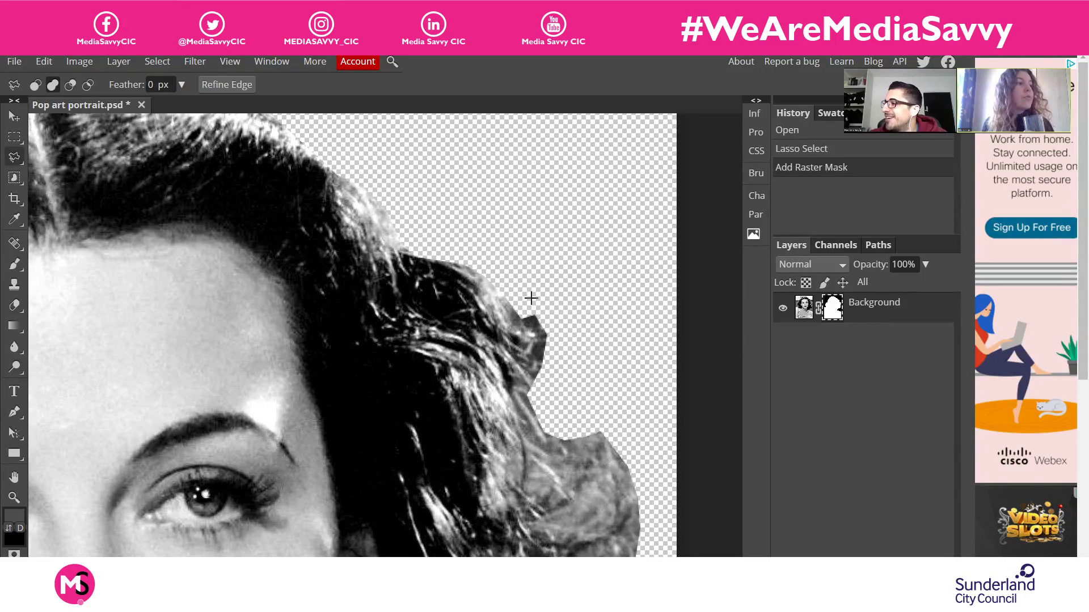
{"action": "scroll", "coordinate": [707, 450], "scroll_direction": "right", "scroll_amount": 1}
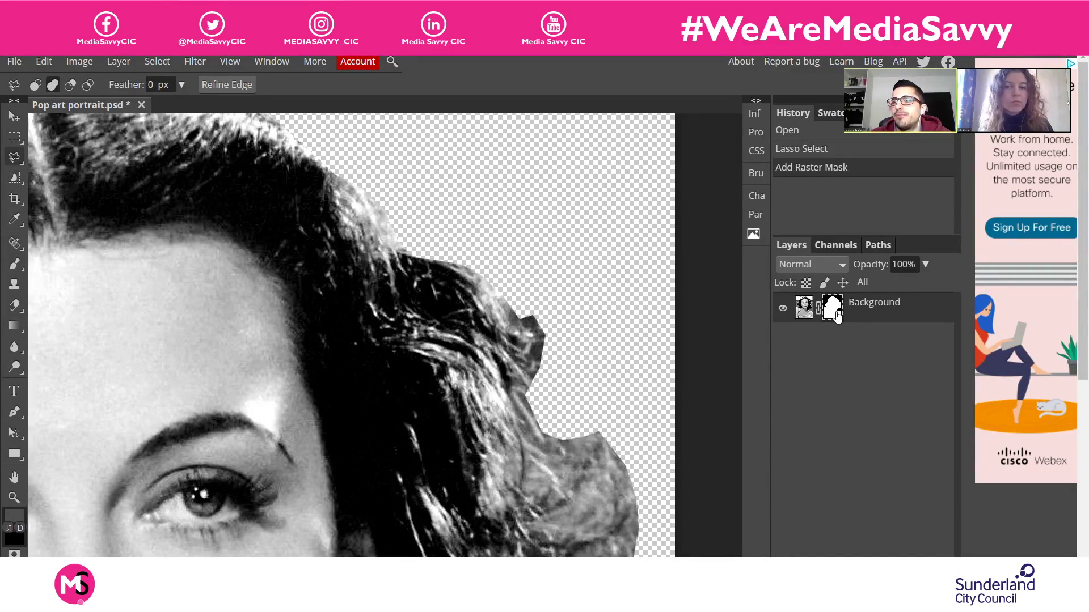
{"action": "scroll", "coordinate": [366, 130], "scroll_direction": "up", "scroll_amount": 1}
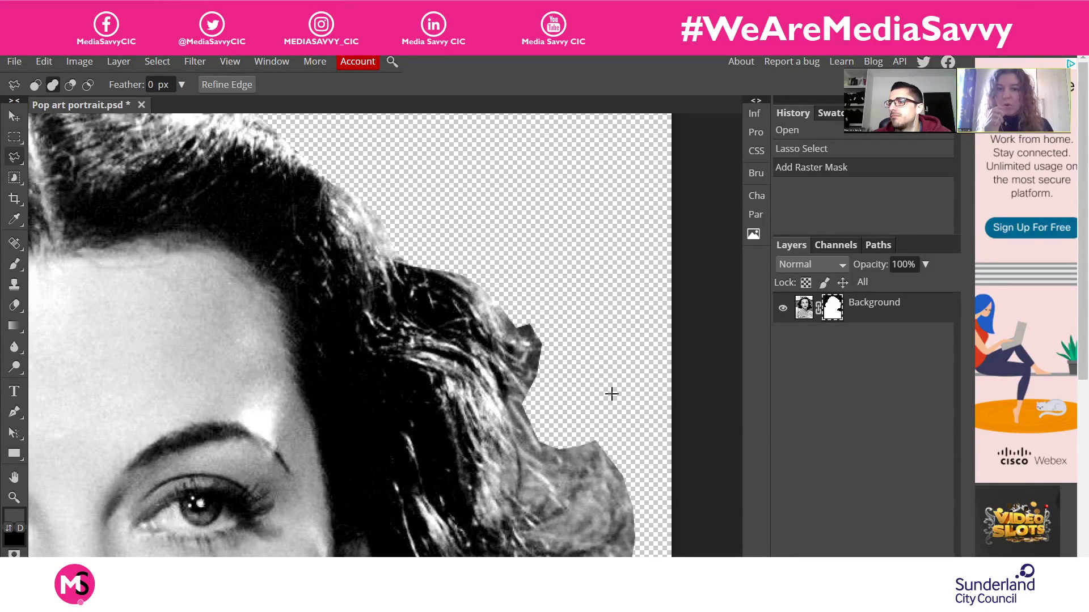
Set up the Brush tool with a 5 px size and a black foreground colour
{"action": "left_click", "coordinate": [15, 266]}
{"action": "left_click", "coordinate": [47, 87]}
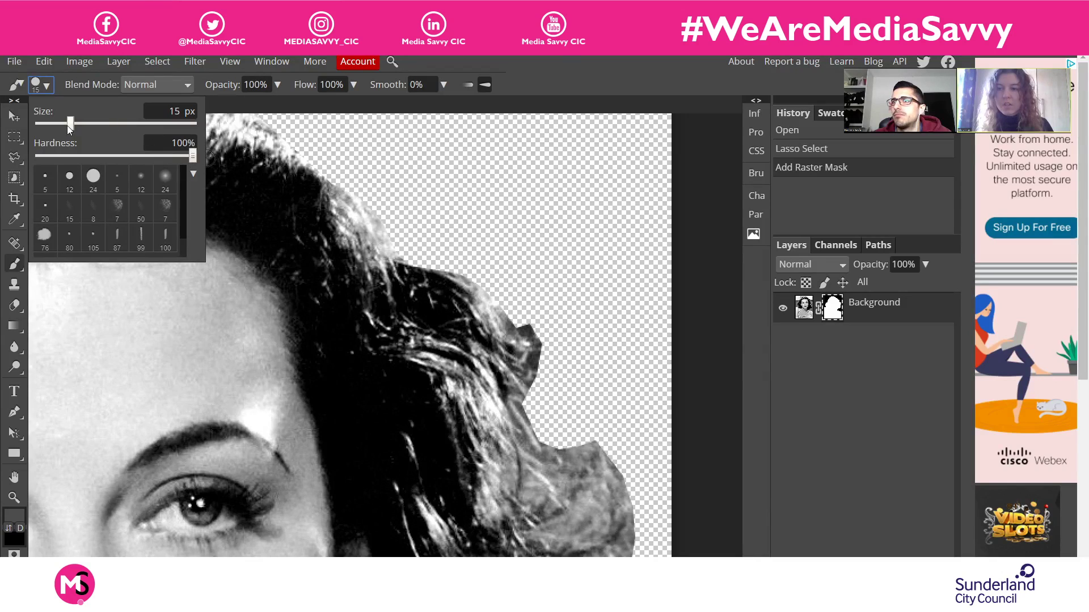
{"action": "left_click_drag", "start_coordinate": [71, 123], "coordinate": [59, 127]}
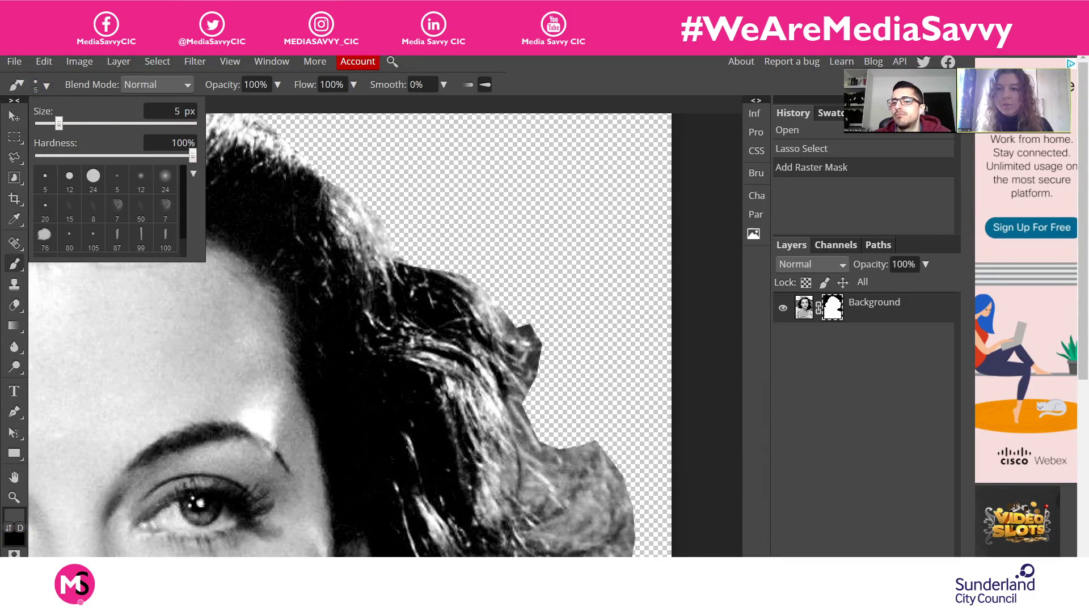
{"action": "left_click", "coordinate": [47, 88]}
{"action": "left_click", "coordinate": [47, 88]}
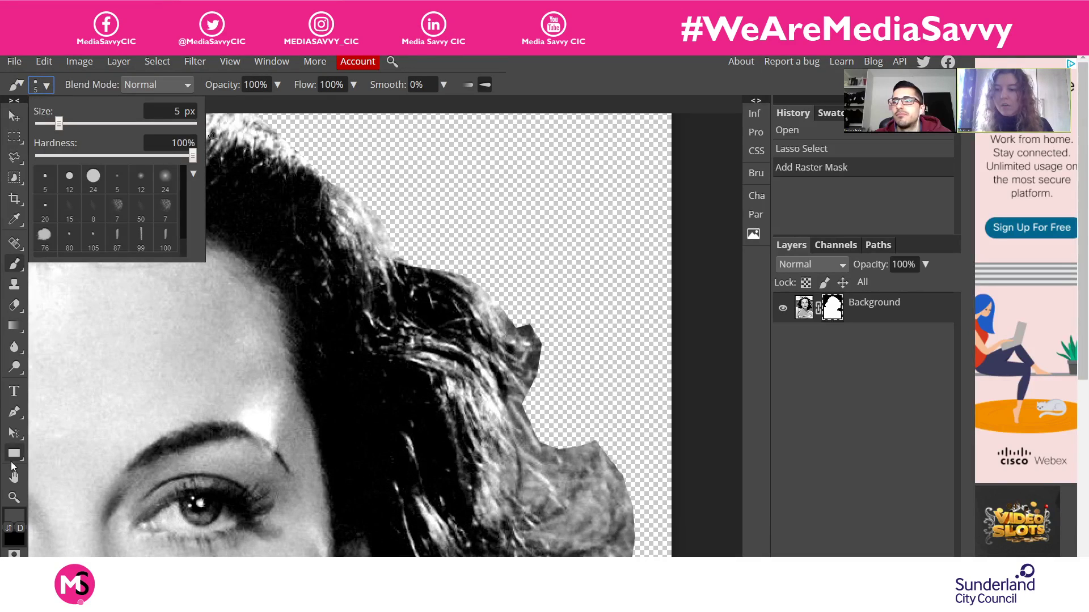
{"action": "left_click", "coordinate": [15, 516]}
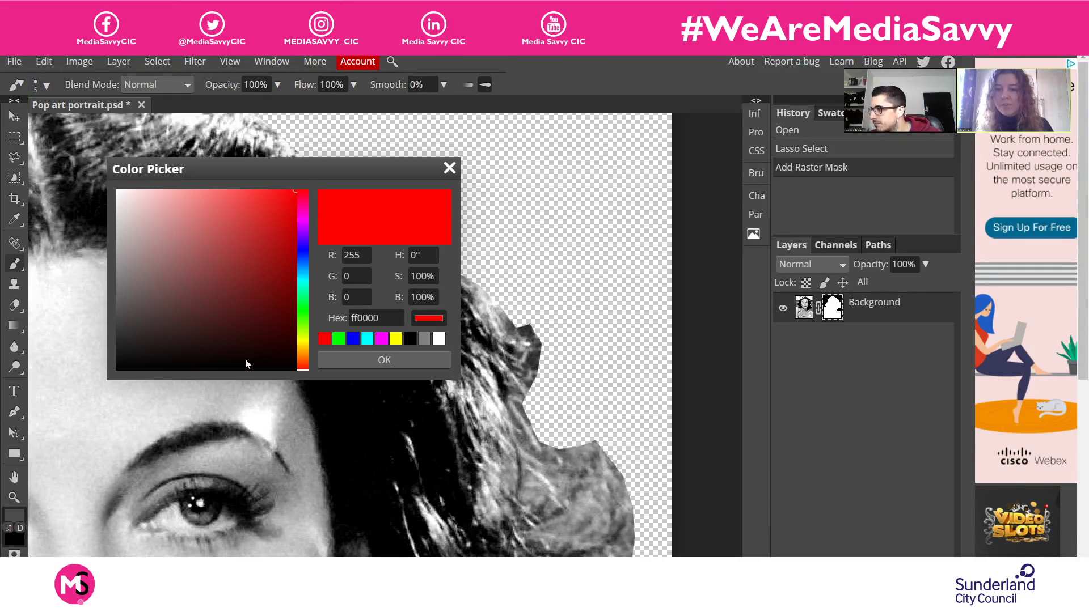
{"action": "left_click", "coordinate": [410, 339]}
{"action": "left_click", "coordinate": [393, 362]}
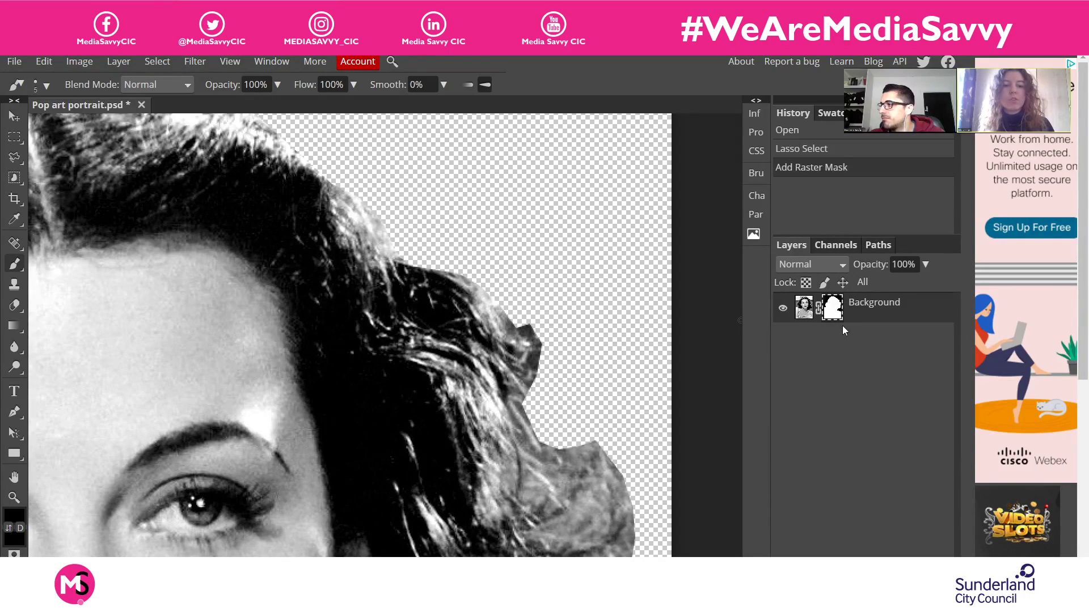
Target the Background layer's mask and paint black over the leftover background at the jagged tip of the hair's right edge
{"action": "left_click", "coordinate": [805, 312]}
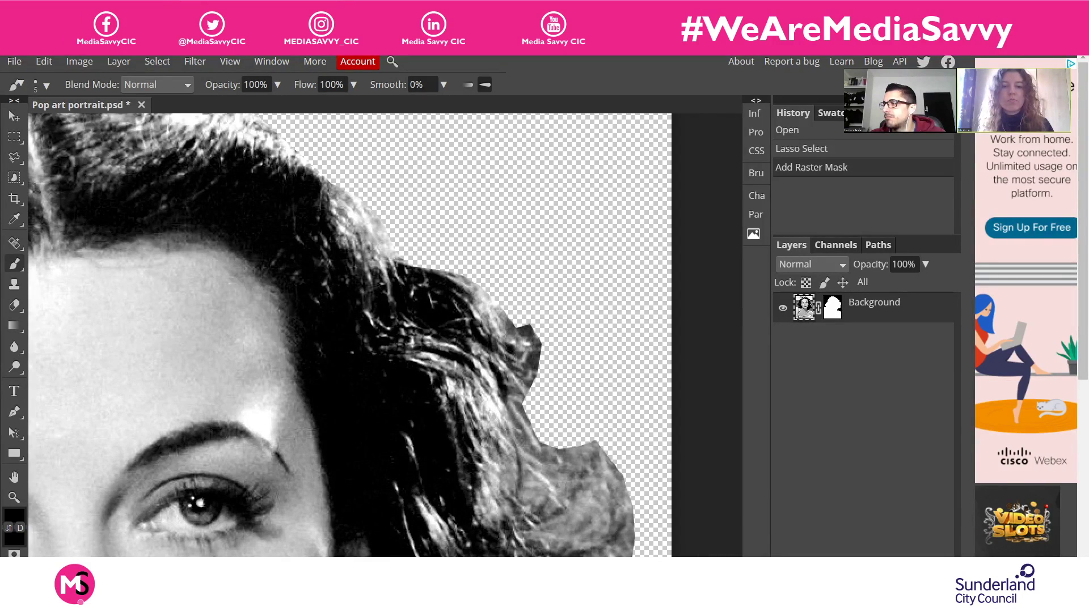
{"action": "left_click", "coordinate": [832, 308]}
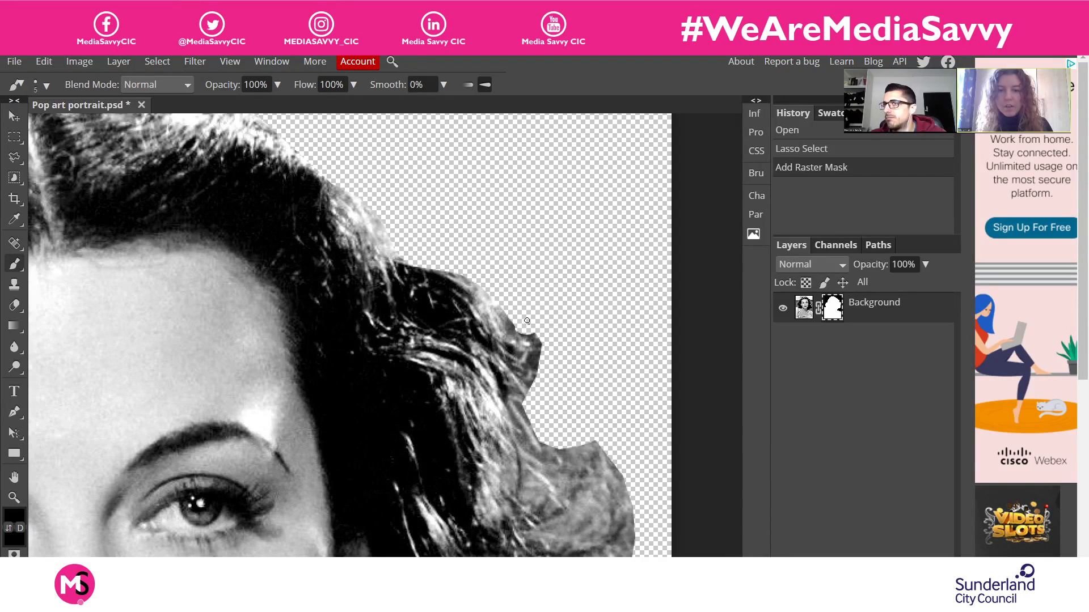
{"action": "left_click", "coordinate": [526, 326]}
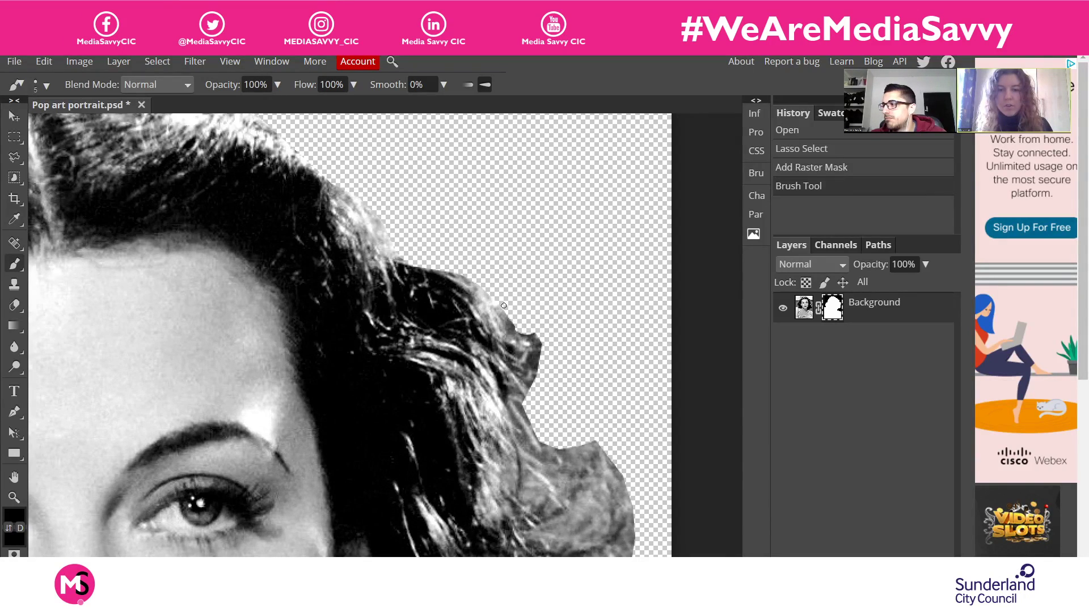
{"action": "left_click", "coordinate": [544, 326]}
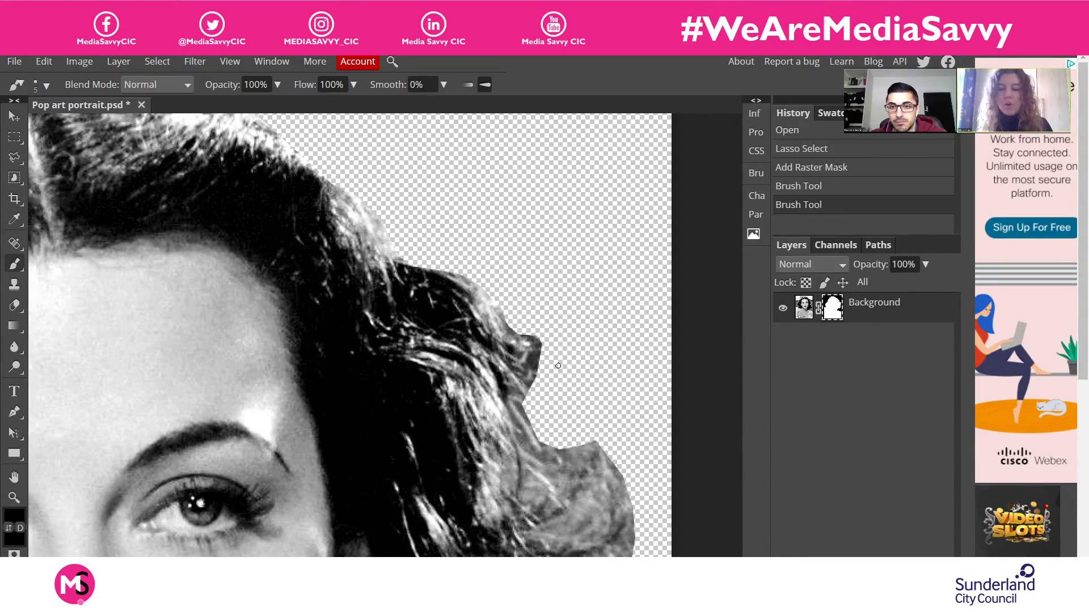
Change the foreground colour to white and paint on the mask beside the hair's right edge to restore part of the image
{"action": "left_click", "coordinate": [12, 517]}
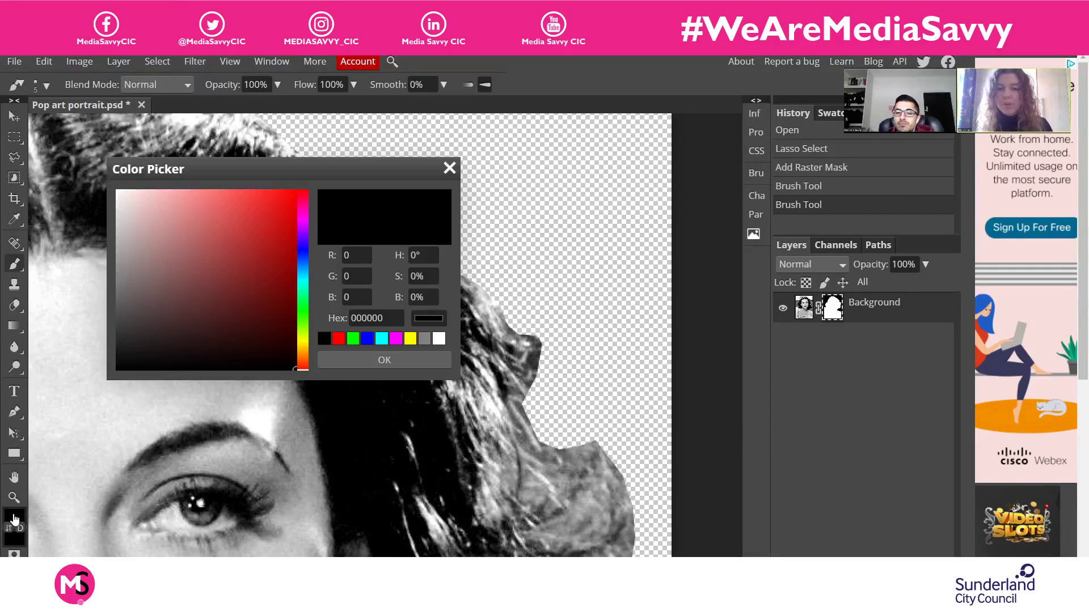
{"action": "left_click", "coordinate": [439, 338]}
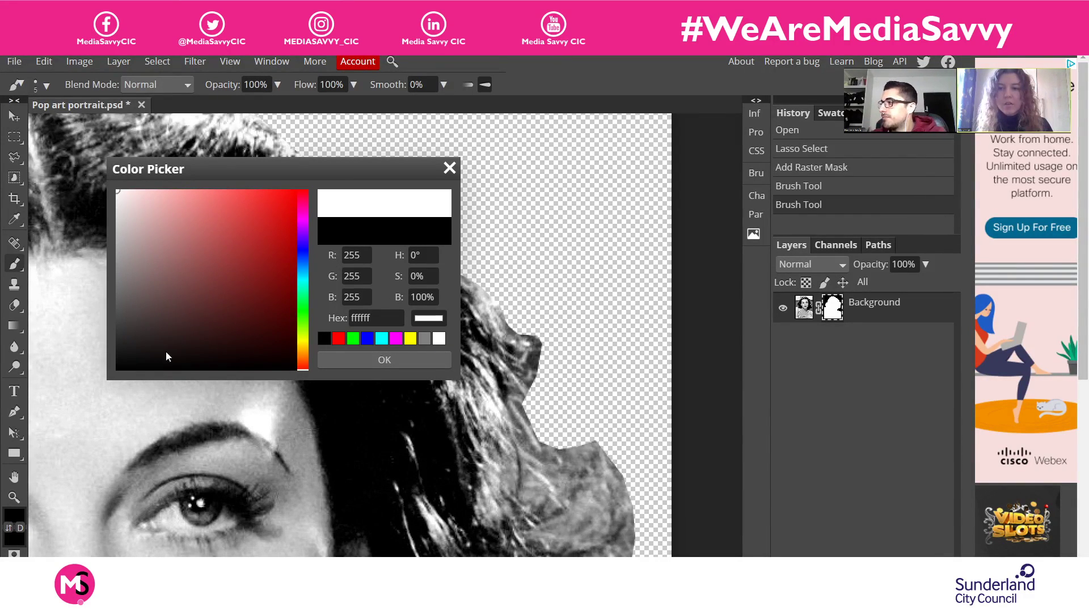
{"action": "left_click", "coordinate": [381, 364]}
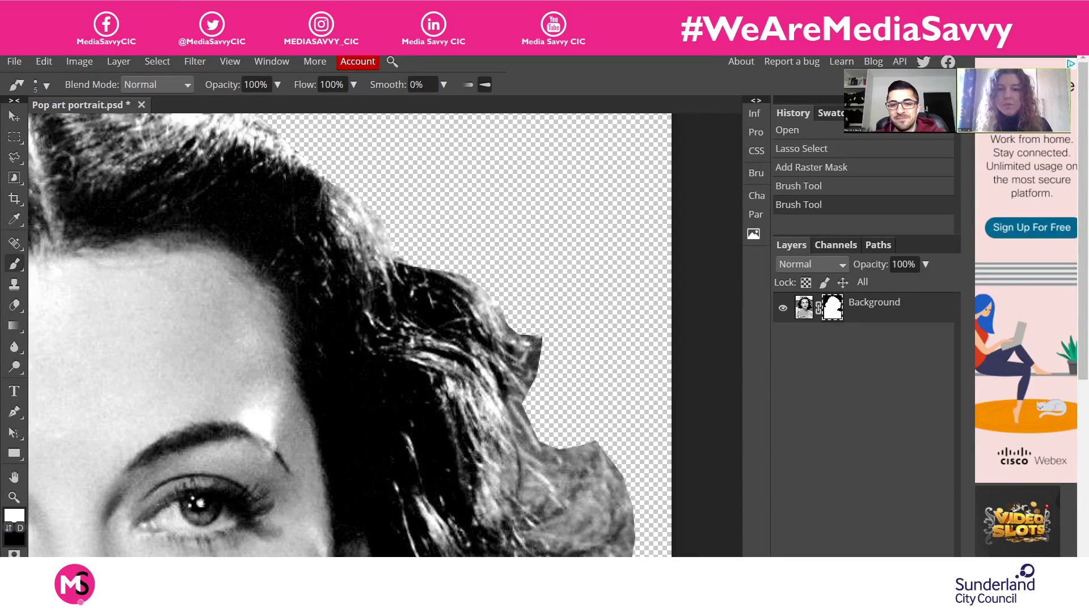
{"action": "mouse_move", "coordinate": [518, 350]}
{"action": "left_mouse_down"}
{"action": "mouse_move", "coordinate": [532, 412]}
{"action": "mouse_move", "coordinate": [514, 411]}
{"action": "mouse_move", "coordinate": [541, 412]}
{"action": "mouse_move", "coordinate": [523, 400]}
{"action": "mouse_move", "coordinate": [545, 394]}
{"action": "left_mouse_up"}
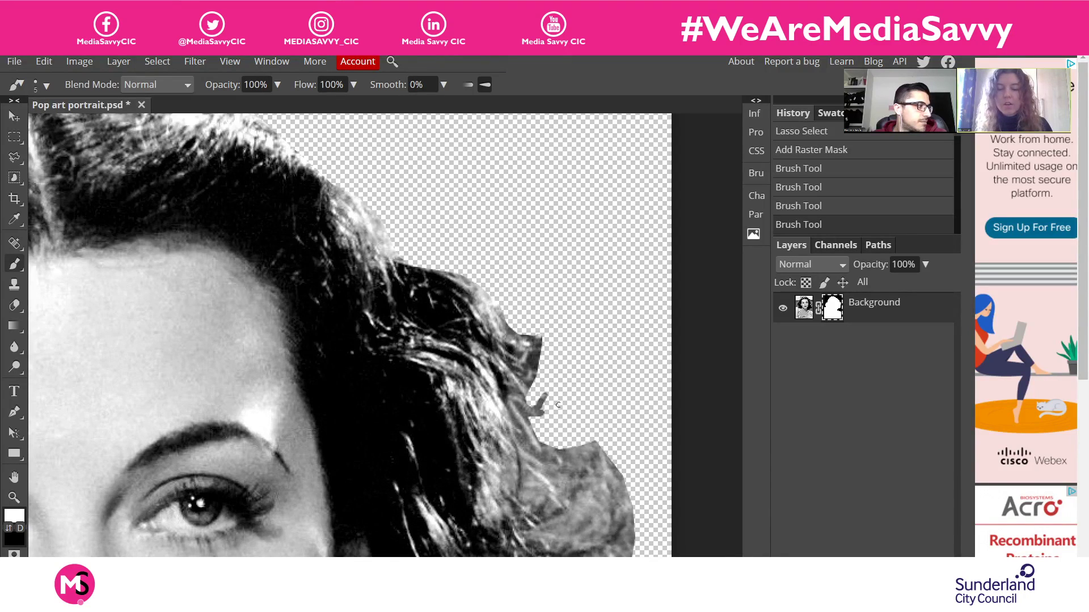
Set the foreground colour back to black and paint out the restored patch and leftover background along the hair's right edge
{"action": "left_click", "coordinate": [14, 516]}
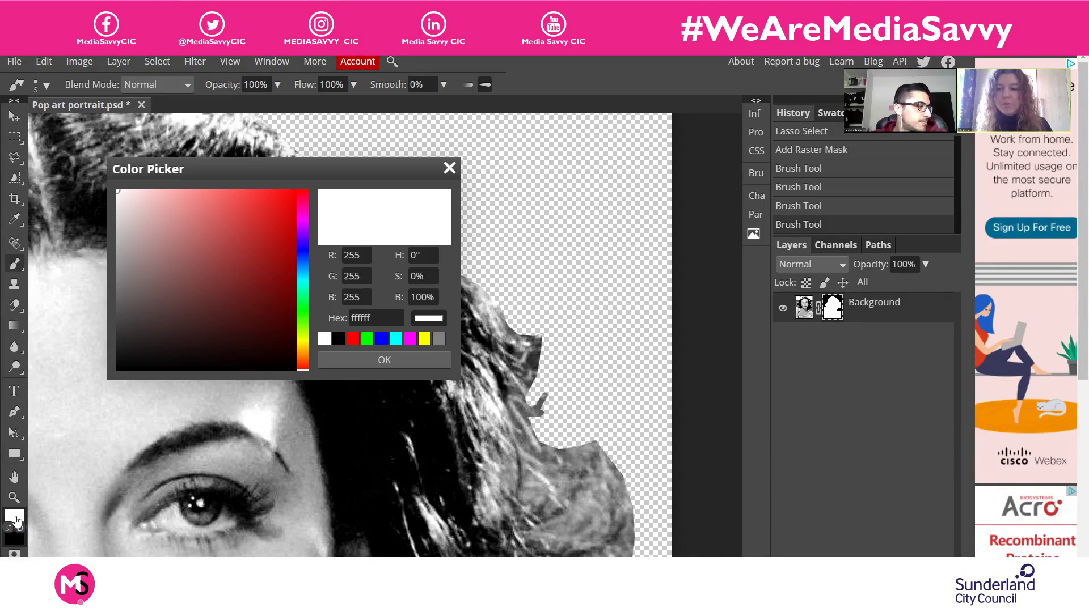
{"action": "left_click", "coordinate": [336, 342]}
{"action": "left_click", "coordinate": [384, 360]}
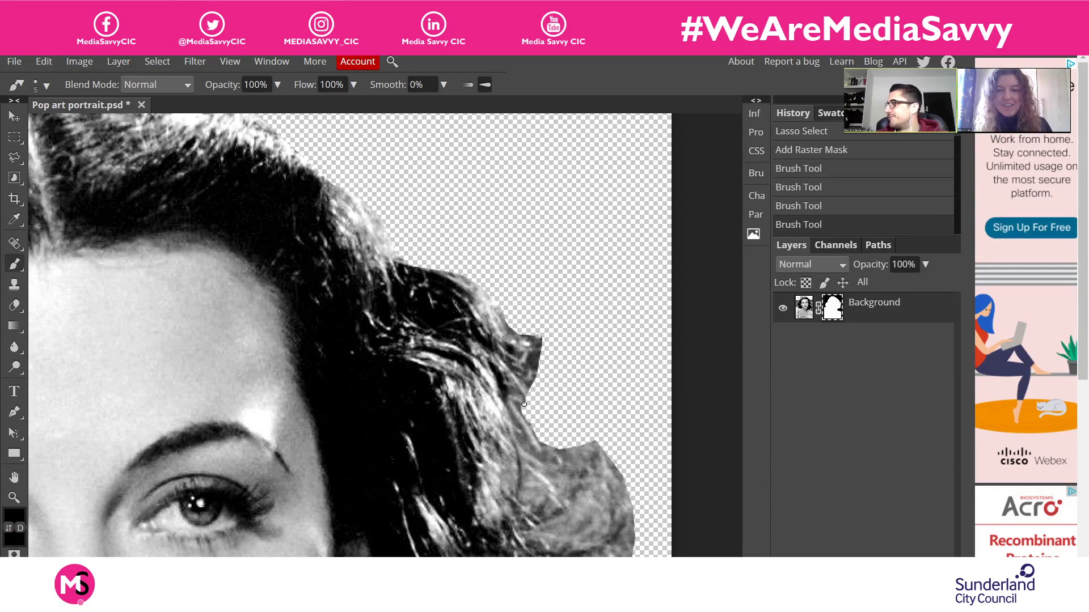
{"action": "left_click", "coordinate": [527, 399]}
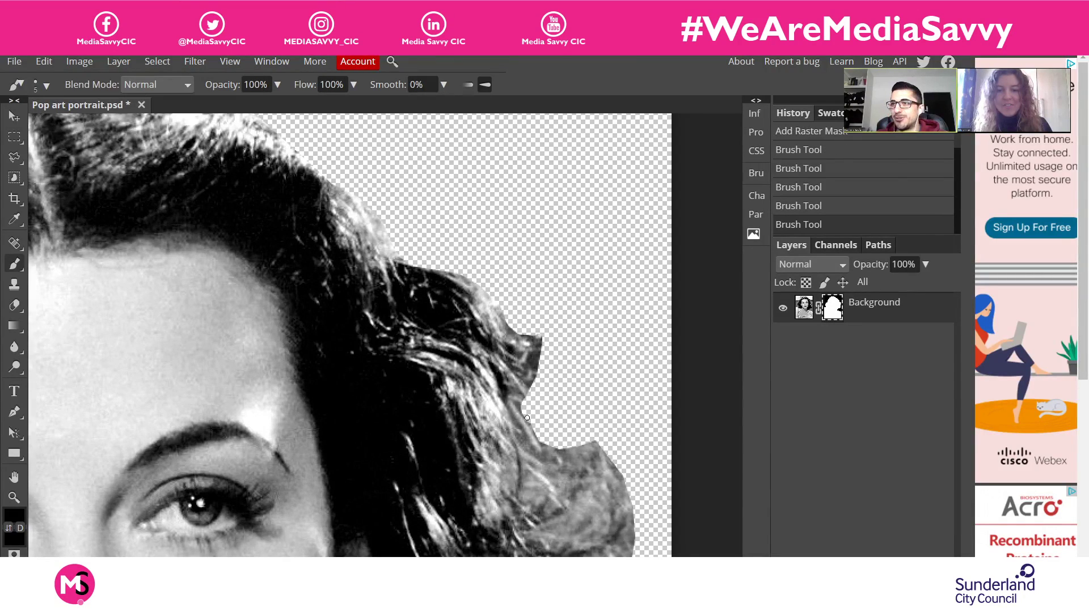
{"action": "left_click", "coordinate": [511, 402]}
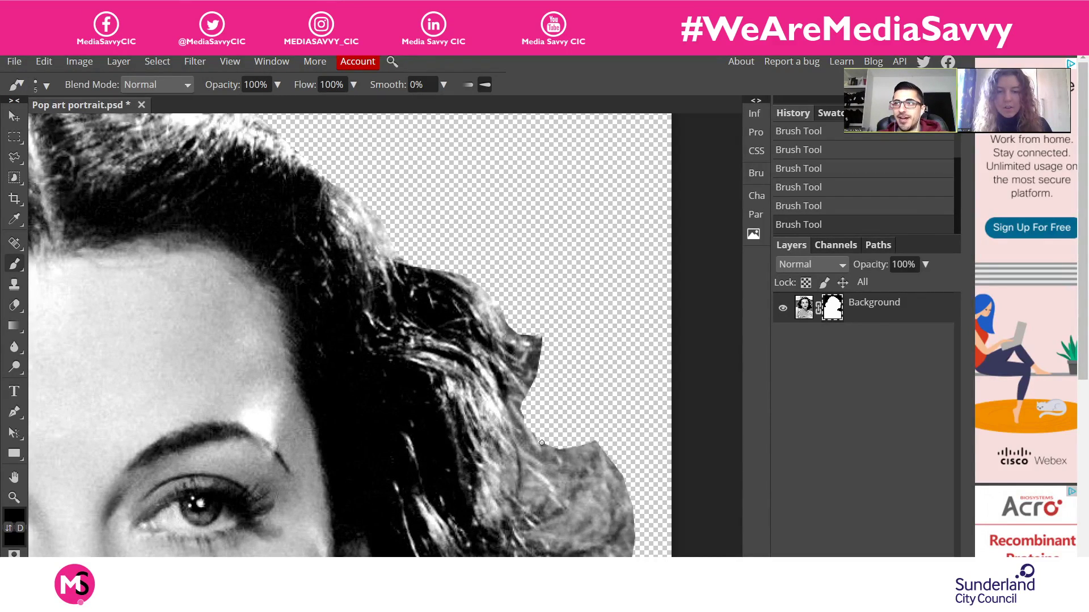
Select the leftover background strip below the notch in the hair's right edge with the freehand Lasso Select tool
{"action": "left_click", "coordinate": [15, 160]}
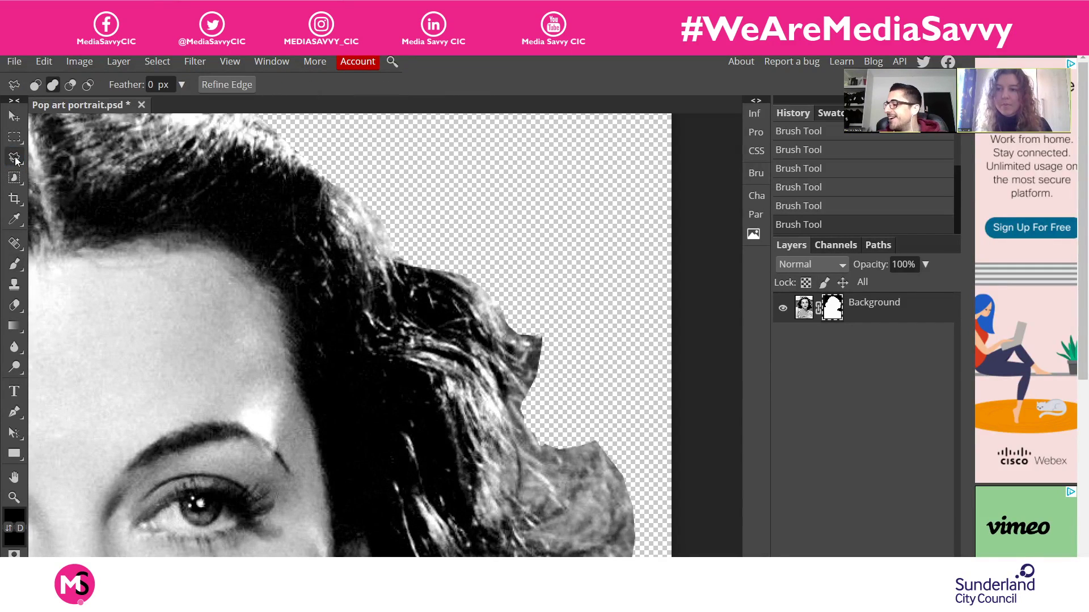
{"action": "left_click", "coordinate": [16, 160]}
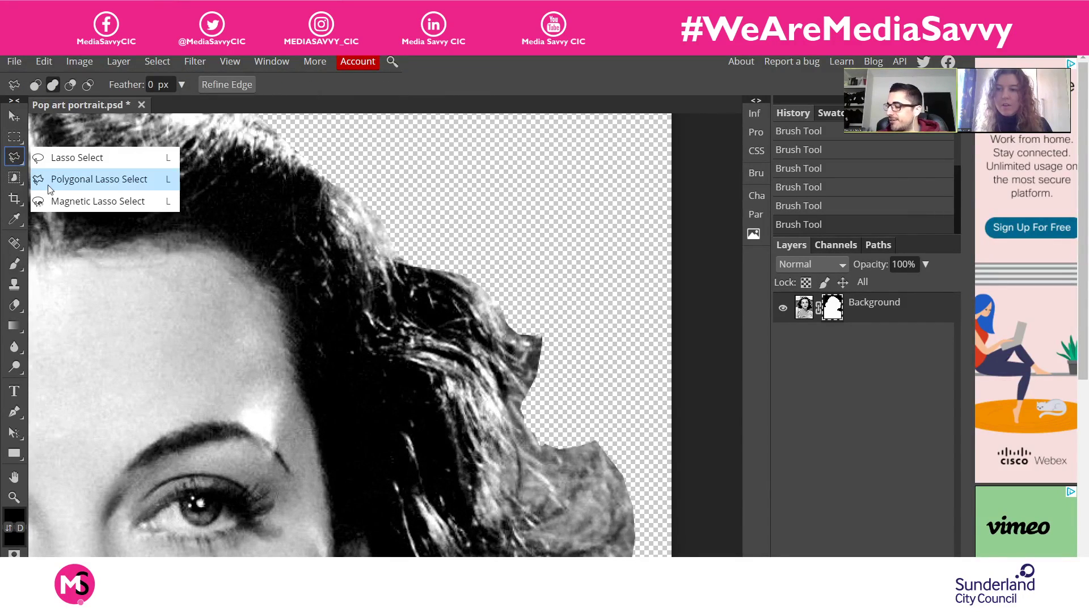
{"action": "left_click", "coordinate": [83, 158]}
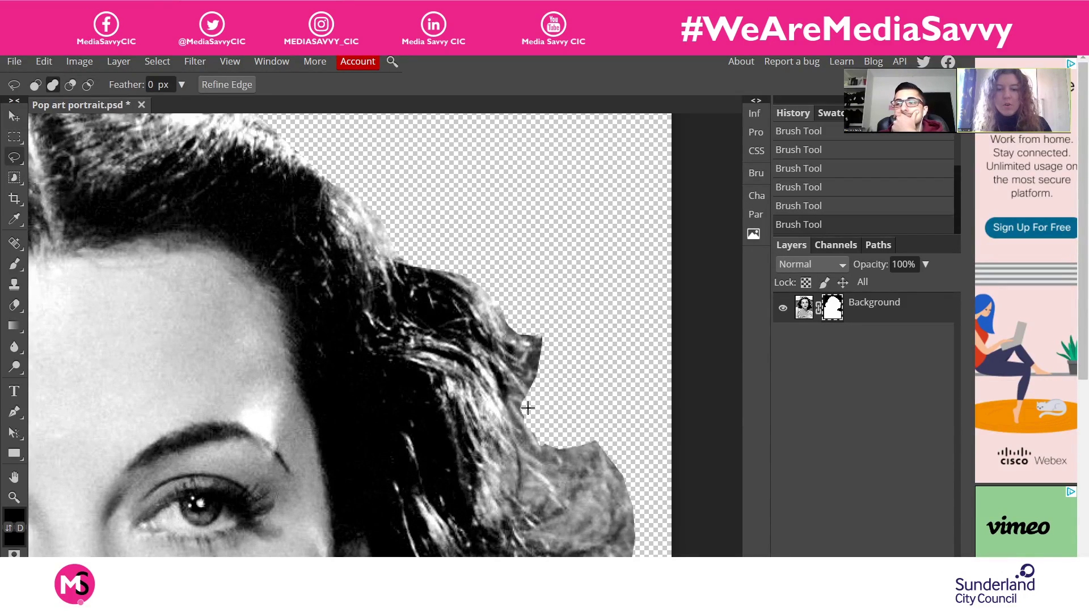
{"action": "mouse_move", "coordinate": [527, 408]}
{"action": "left_mouse_down"}
{"action": "mouse_move", "coordinate": [544, 454]}
{"action": "mouse_move", "coordinate": [615, 450]}
{"action": "mouse_move", "coordinate": [601, 427]}
{"action": "mouse_move", "coordinate": [527, 407]}
{"action": "left_mouse_up"}
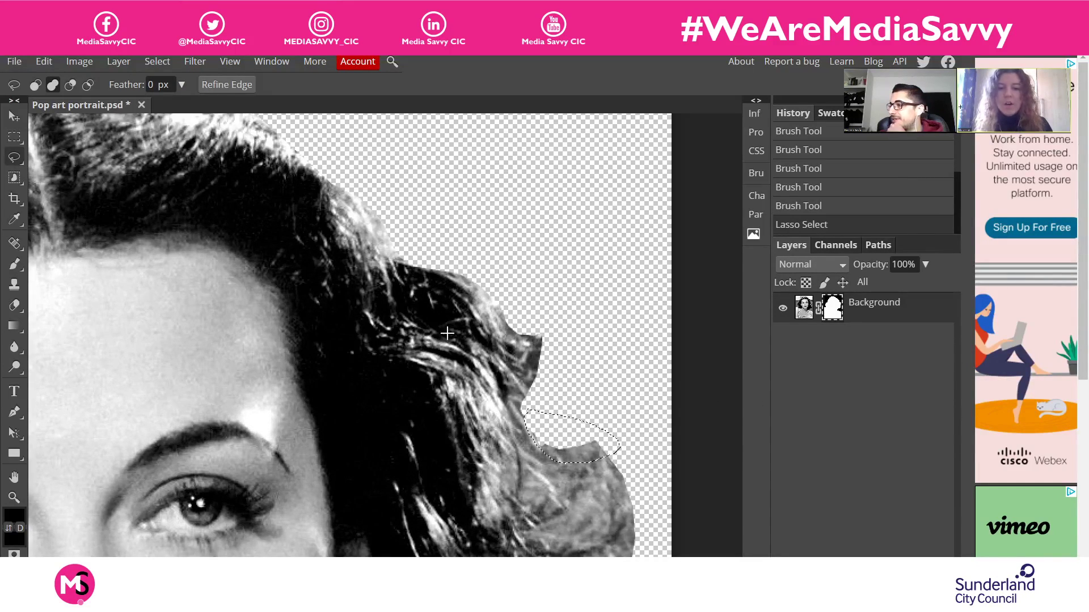
Fill the selected background strip on the Background layer's mask with black using the Paint Bucket, and clear the selection
{"action": "right_click", "coordinate": [11, 328]}
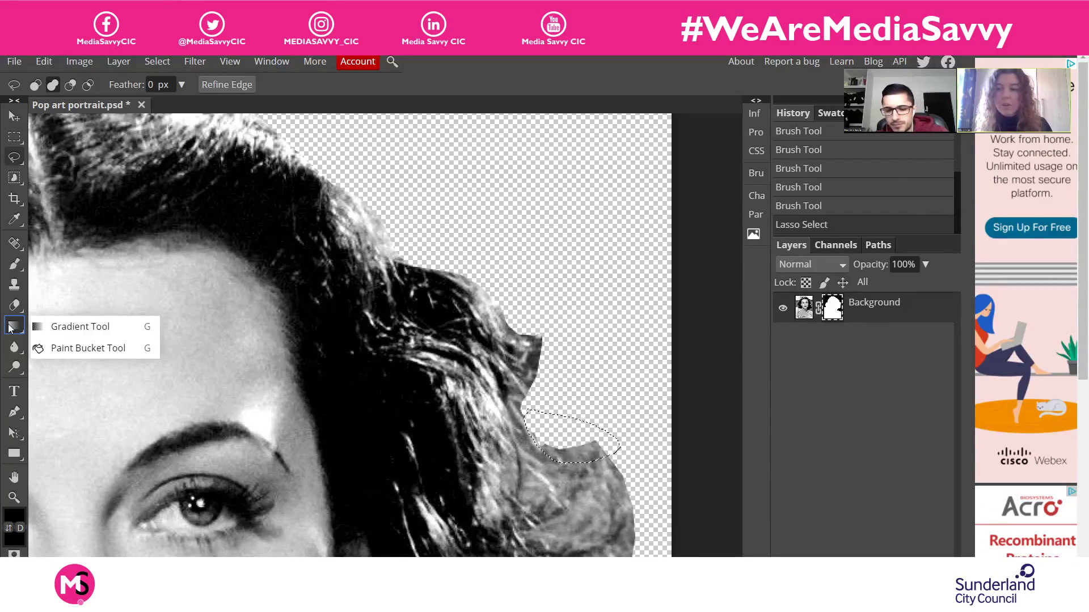
{"action": "left_click", "coordinate": [49, 348]}
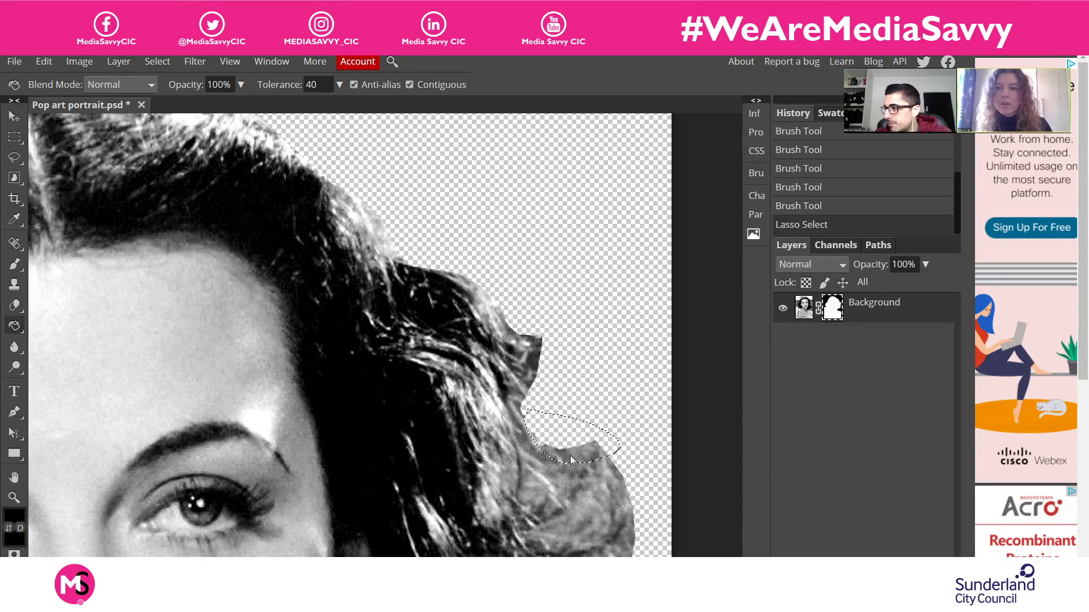
{"action": "left_click", "coordinate": [16, 328]}
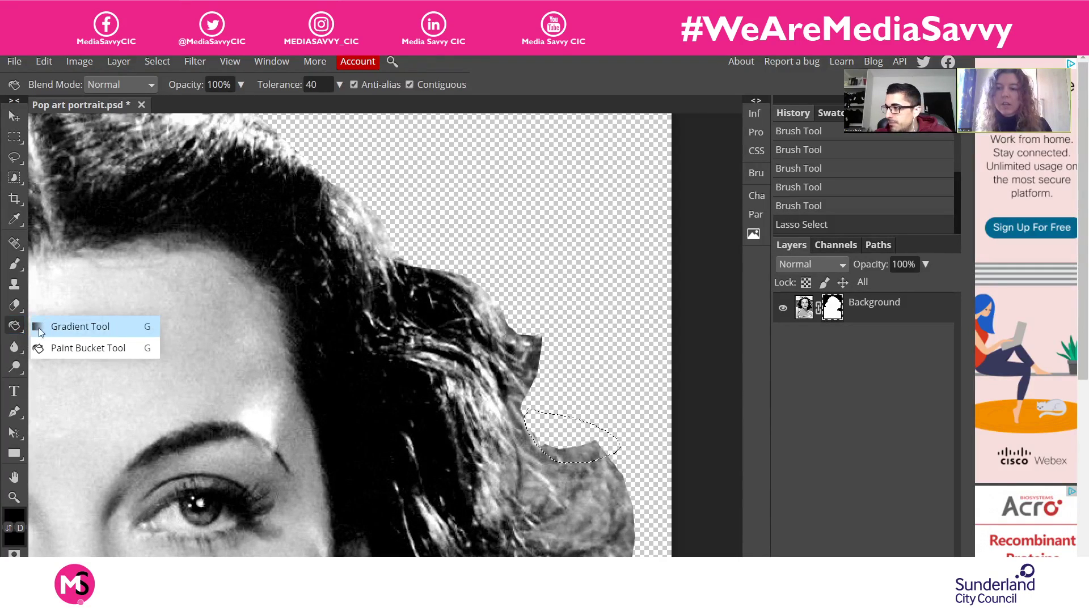
{"action": "left_click", "coordinate": [40, 333]}
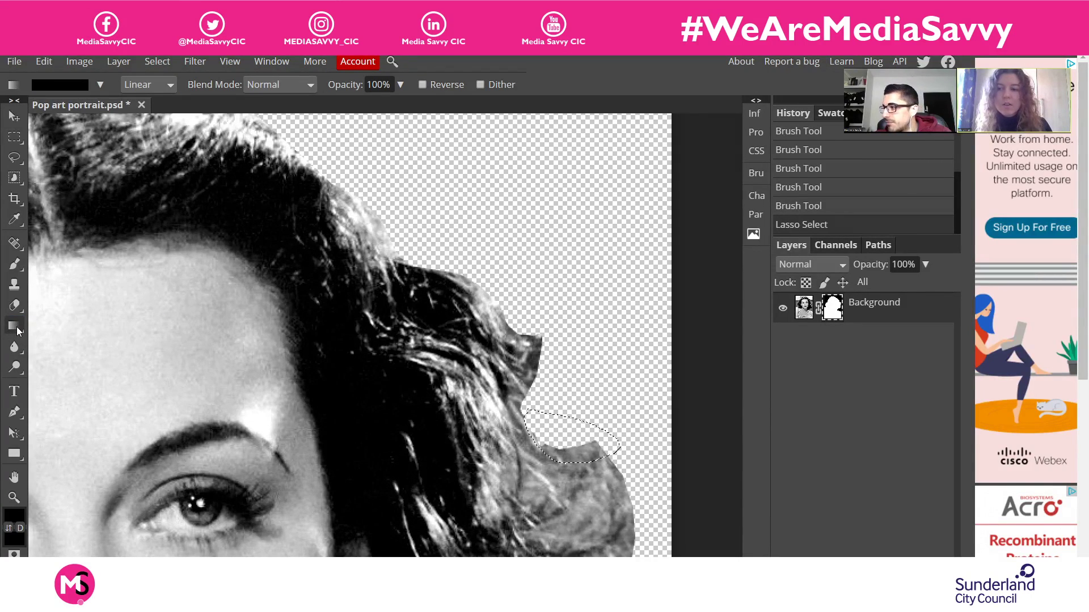
{"action": "left_click", "coordinate": [18, 331]}
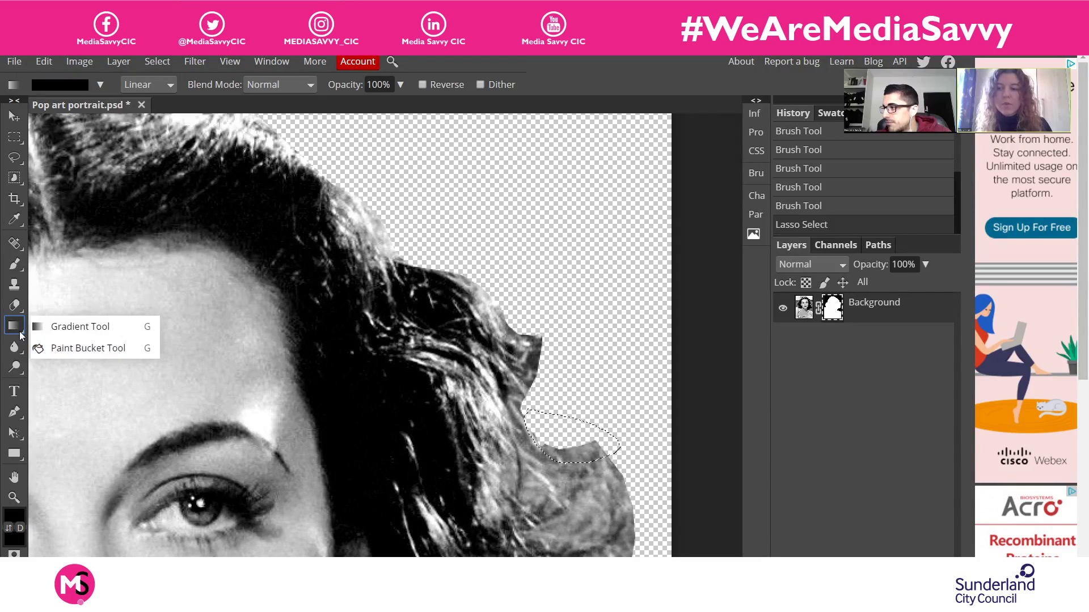
{"action": "left_click", "coordinate": [51, 348]}
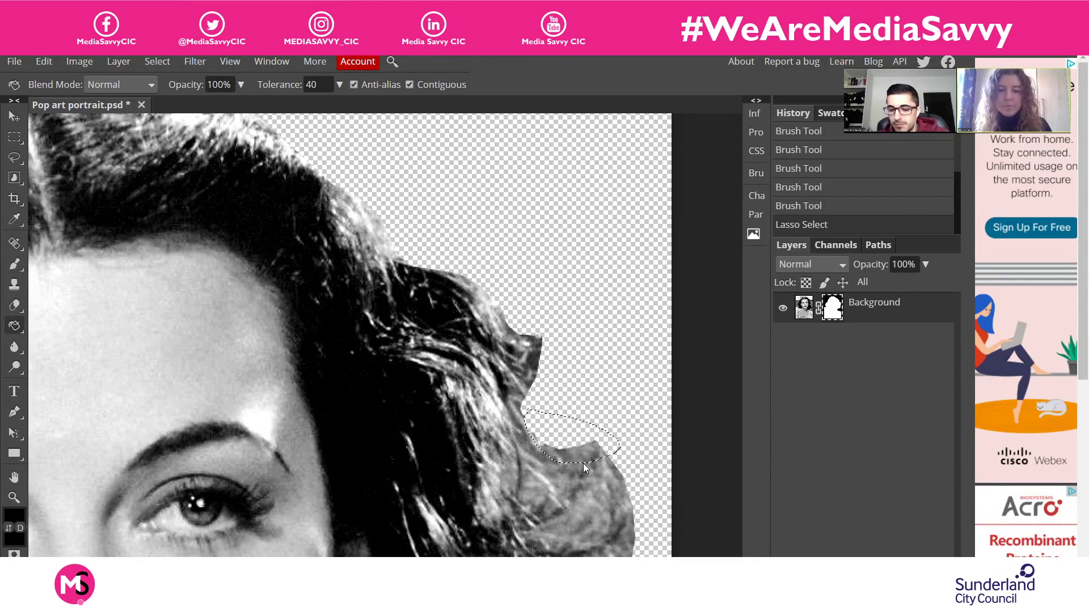
{"action": "left_click", "coordinate": [597, 456]}
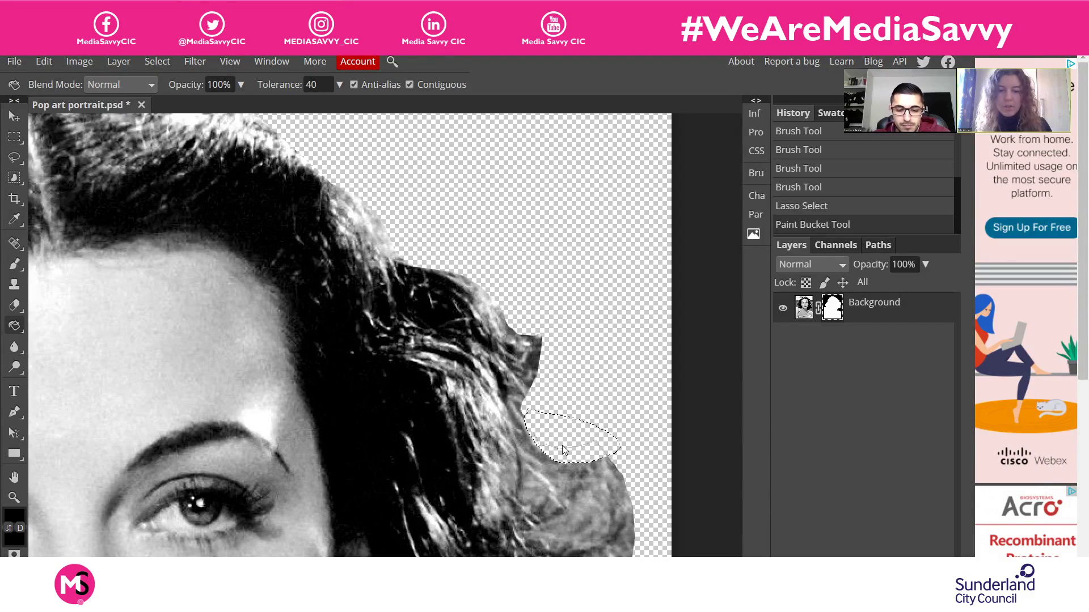
{"action": "left_click", "coordinate": [567, 446]}
{"action": "left_click", "coordinate": [593, 448]}
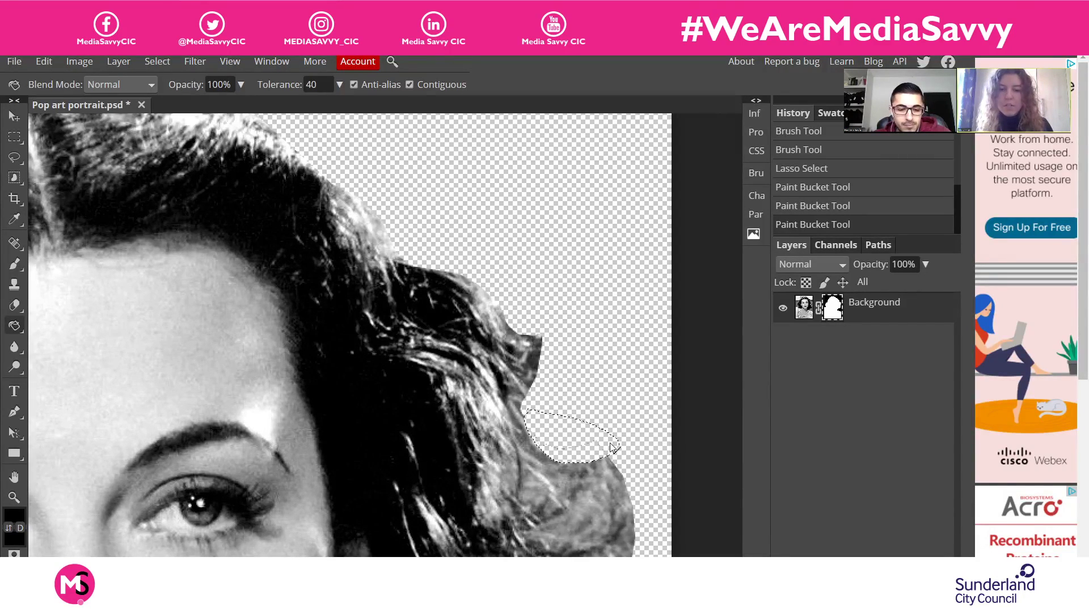
{"action": "key", "text": "ctrl+d"}
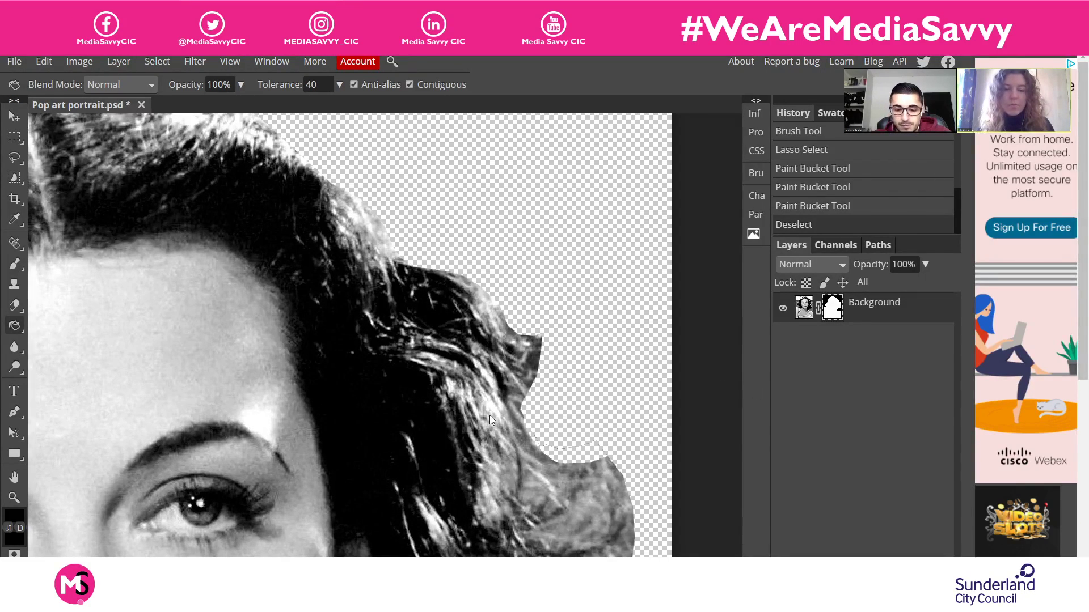
Target the Background layer's image instead of its mask and duplicate the layer
{"action": "key", "text": "ctrl+minus"}
{"action": "scroll", "coordinate": [376, 387], "scroll_direction": "down", "scroll_amount": 3}
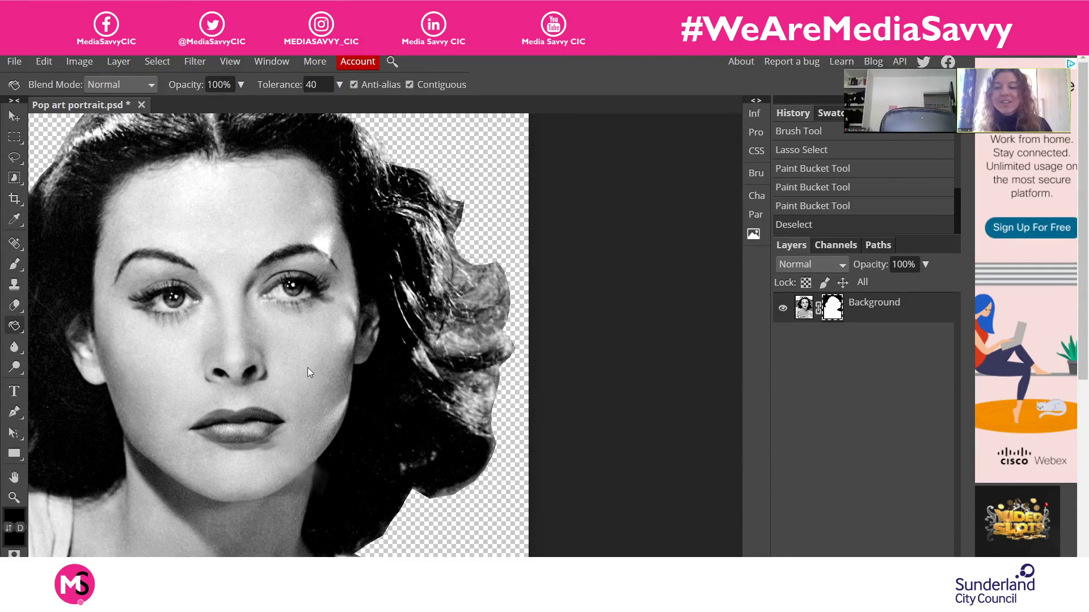
{"action": "left_click_drag", "start_coordinate": [245, 327], "coordinate": [352, 386]}
{"action": "left_click_drag", "start_coordinate": [390, 372], "coordinate": [397, 362]}
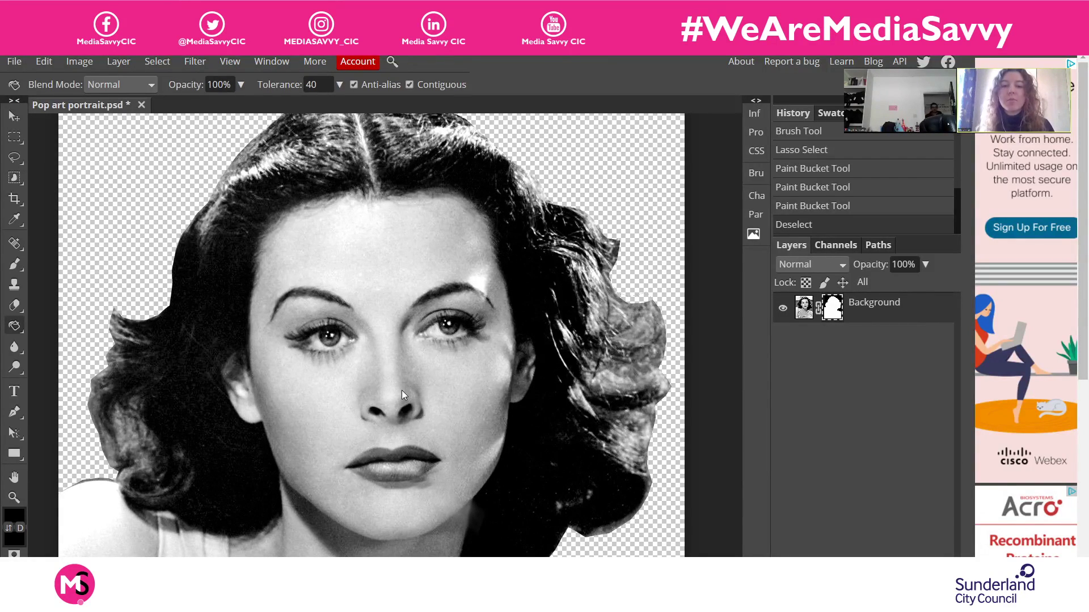
{"action": "left_click", "coordinate": [878, 318]}
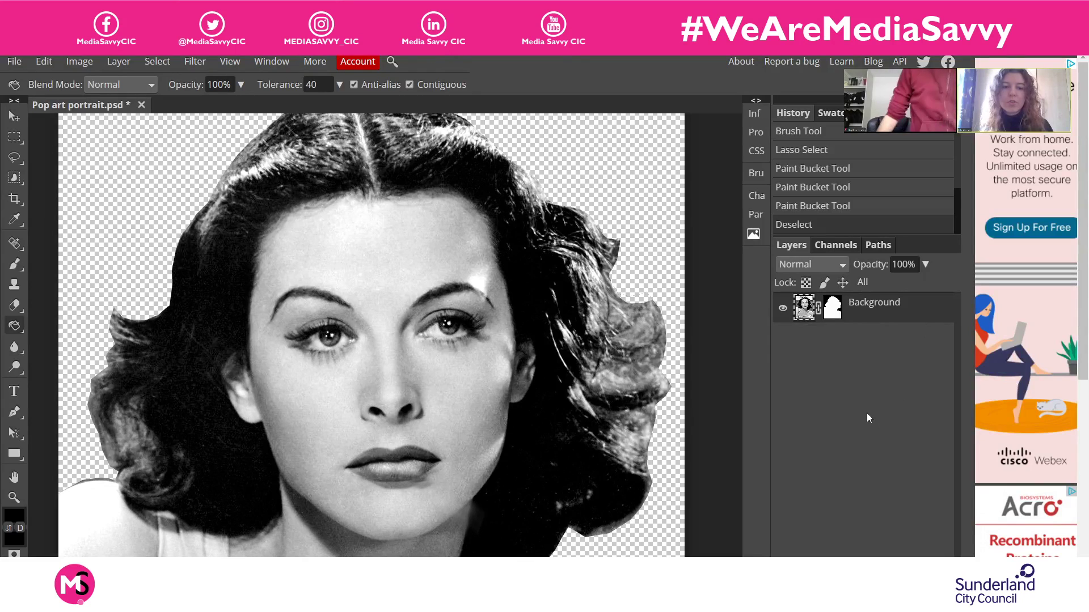
{"action": "key", "text": "ctrl+j"}
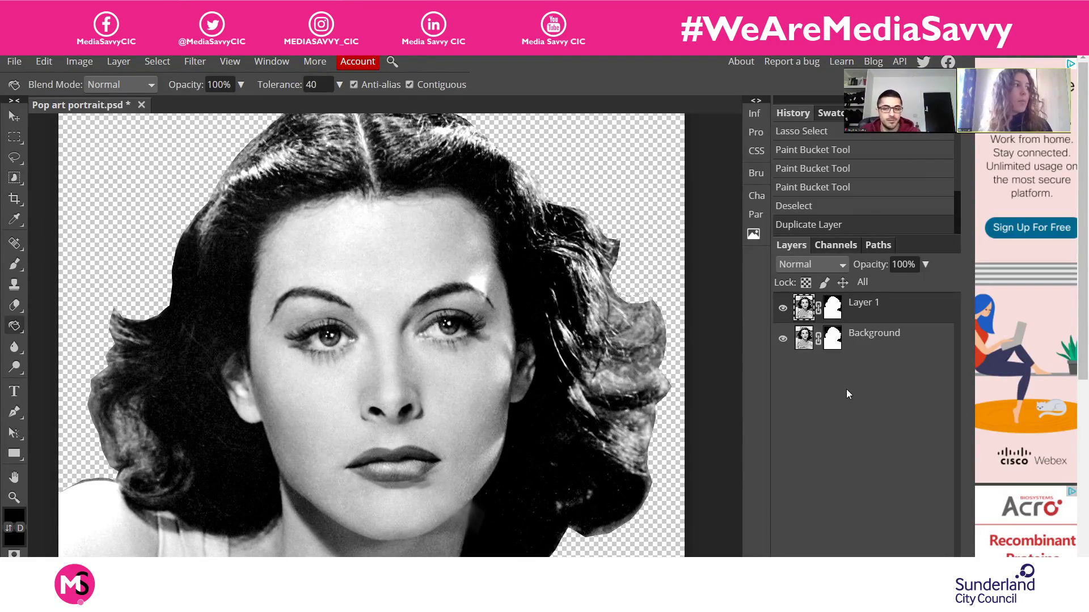
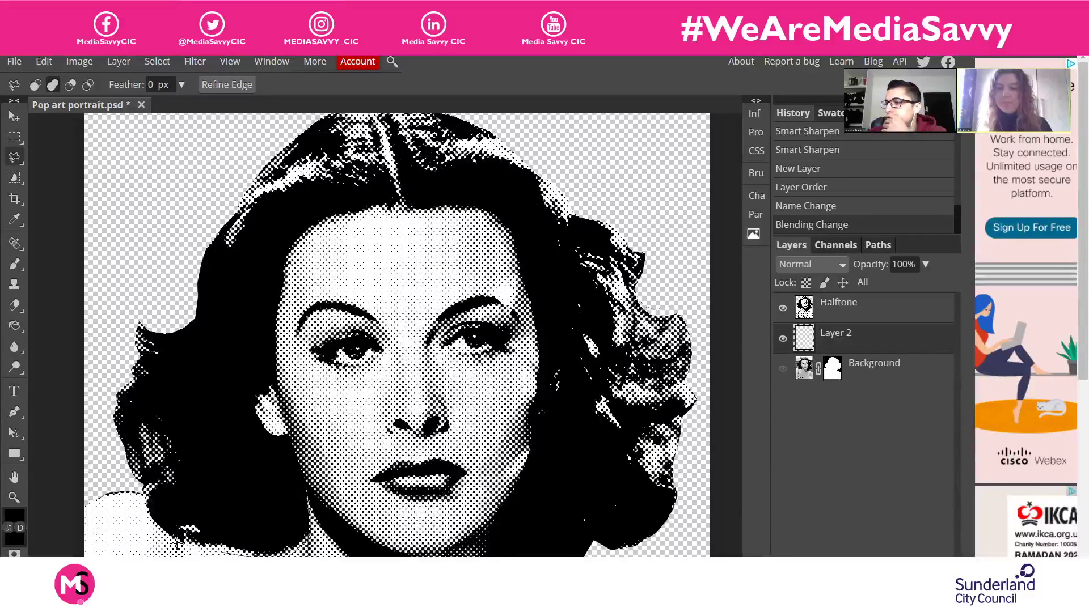
Clear the stray selection and outline the woman's whole hair, including its inner edge around the face and neck, with the Polygonal Lasso
{"action": "left_click", "coordinate": [148, 519]}
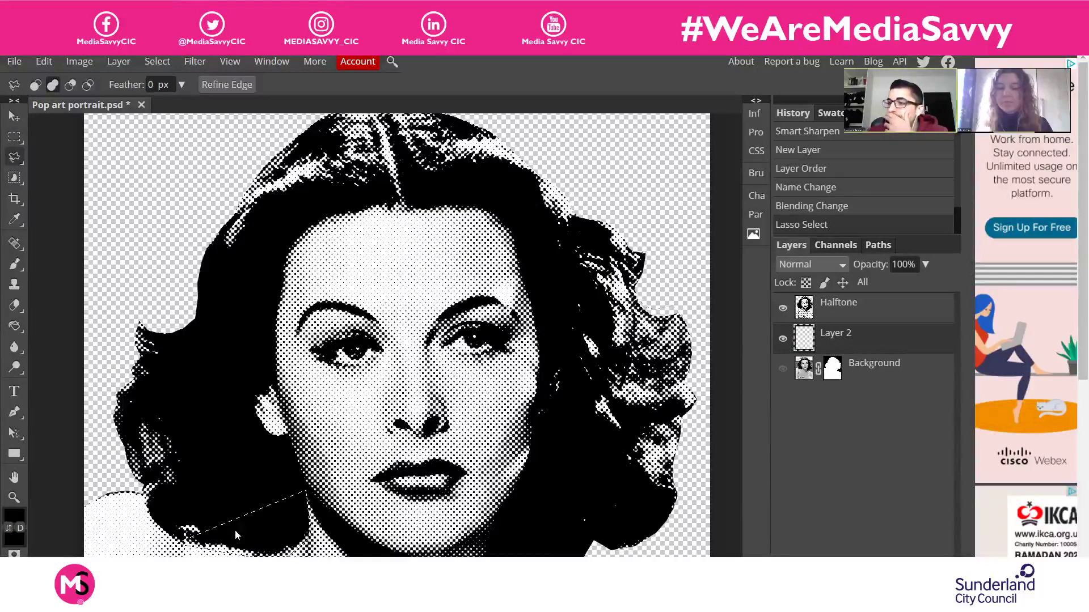
{"action": "key", "text": "ctrl+d"}
{"action": "mouse_move", "coordinate": [306, 516]}
{"action": "left_mouse_down"}
{"action": "mouse_move", "coordinate": [297, 547]}
{"action": "mouse_move", "coordinate": [280, 554]}
{"action": "mouse_move", "coordinate": [167, 549]}
{"action": "mouse_move", "coordinate": [139, 509]}
{"action": "mouse_move", "coordinate": [141, 484]}
{"action": "mouse_move", "coordinate": [113, 406]}
{"action": "left_mouse_up"}
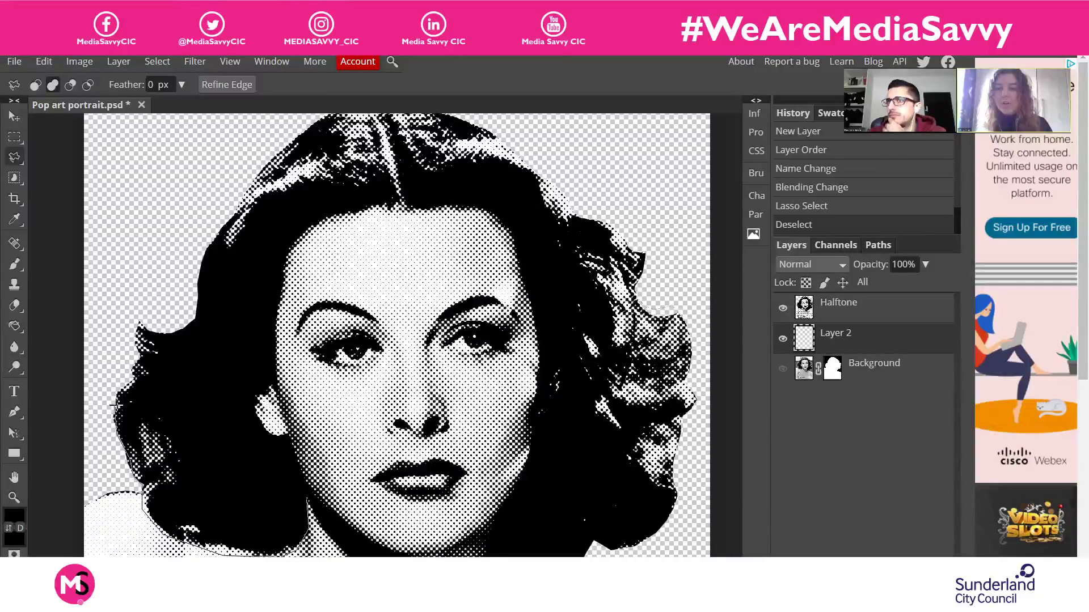
{"action": "mouse_move", "coordinate": [132, 367]}
{"action": "left_mouse_down"}
{"action": "mouse_move", "coordinate": [138, 325]}
{"action": "mouse_move", "coordinate": [148, 343]}
{"action": "mouse_move", "coordinate": [200, 310]}
{"action": "mouse_move", "coordinate": [215, 254]}
{"action": "mouse_move", "coordinate": [205, 261]}
{"action": "mouse_move", "coordinate": [215, 247]}
{"action": "mouse_move", "coordinate": [216, 277]}
{"action": "mouse_move", "coordinate": [222, 219]}
{"action": "left_mouse_up"}
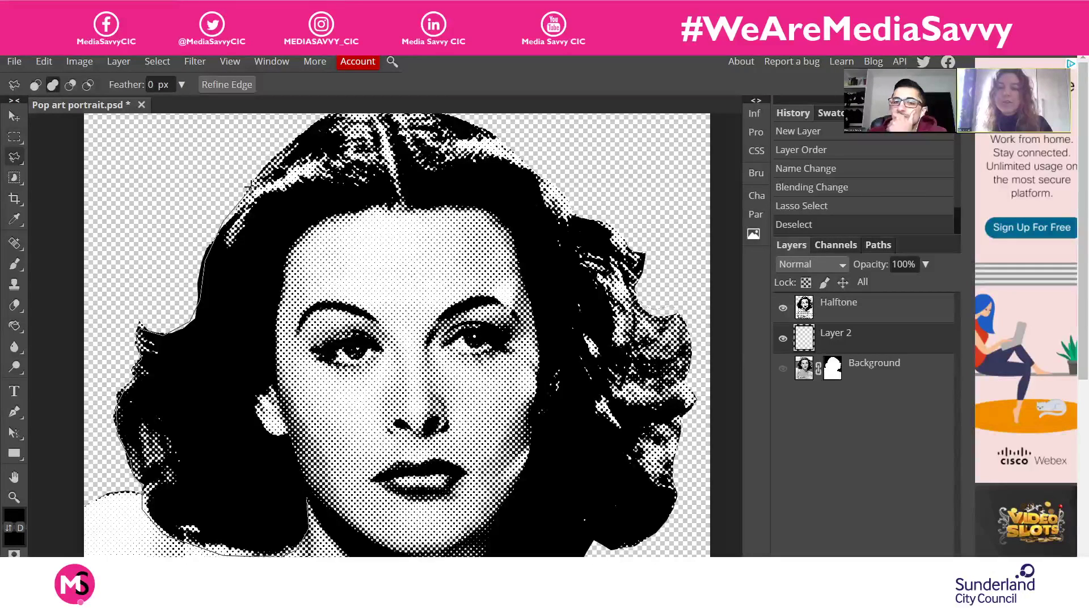
{"action": "mouse_move", "coordinate": [250, 185]}
{"action": "left_mouse_down"}
{"action": "mouse_move", "coordinate": [333, 113]}
{"action": "mouse_move", "coordinate": [323, 142]}
{"action": "mouse_move", "coordinate": [346, 123]}
{"action": "mouse_move", "coordinate": [426, 124]}
{"action": "mouse_move", "coordinate": [489, 152]}
{"action": "mouse_move", "coordinate": [583, 238]}
{"action": "mouse_move", "coordinate": [607, 243]}
{"action": "mouse_move", "coordinate": [642, 277]}
{"action": "mouse_move", "coordinate": [629, 311]}
{"action": "mouse_move", "coordinate": [638, 328]}
{"action": "mouse_move", "coordinate": [684, 339]}
{"action": "mouse_move", "coordinate": [692, 358]}
{"action": "mouse_move", "coordinate": [679, 397]}
{"action": "mouse_move", "coordinate": [691, 431]}
{"action": "mouse_move", "coordinate": [674, 455]}
{"action": "mouse_move", "coordinate": [676, 508]}
{"action": "mouse_move", "coordinate": [654, 552]}
{"action": "left_mouse_up"}
{"action": "mouse_move", "coordinate": [571, 545]}
{"action": "left_mouse_down"}
{"action": "mouse_move", "coordinate": [584, 544]}
{"action": "mouse_move", "coordinate": [630, 421]}
{"action": "mouse_move", "coordinate": [612, 508]}
{"action": "mouse_move", "coordinate": [589, 441]}
{"action": "left_mouse_up"}
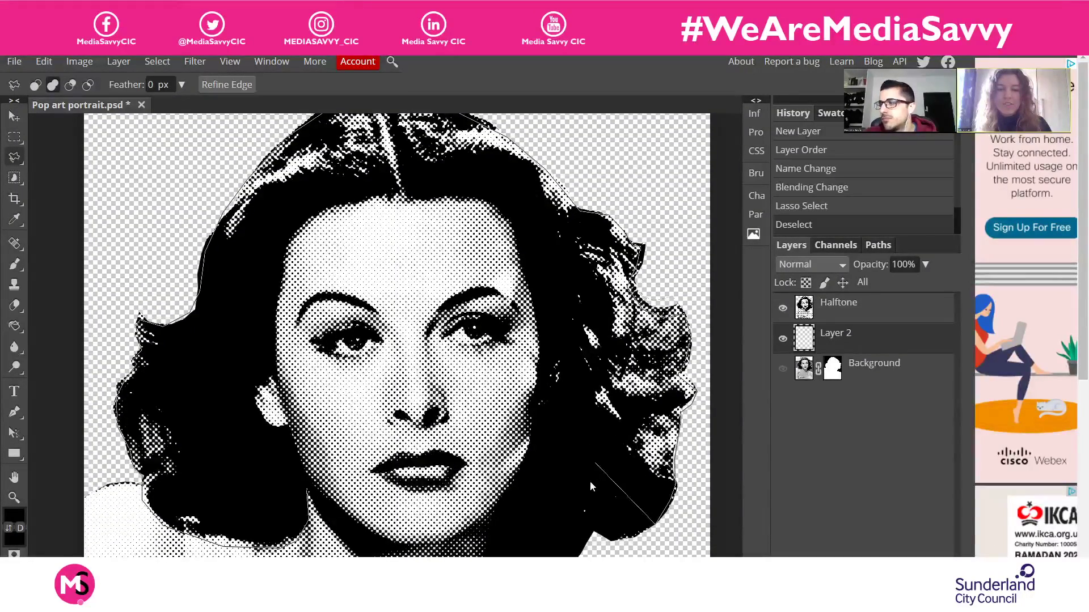
{"action": "mouse_move", "coordinate": [589, 480]}
{"action": "left_mouse_down"}
{"action": "mouse_move", "coordinate": [525, 547]}
{"action": "mouse_move", "coordinate": [567, 549]}
{"action": "mouse_move", "coordinate": [592, 526]}
{"action": "mouse_move", "coordinate": [579, 551]}
{"action": "mouse_move", "coordinate": [493, 561]}
{"action": "mouse_move", "coordinate": [481, 522]}
{"action": "mouse_move", "coordinate": [495, 454]}
{"action": "mouse_move", "coordinate": [528, 392]}
{"action": "mouse_move", "coordinate": [547, 179]}
{"action": "mouse_move", "coordinate": [530, 218]}
{"action": "mouse_move", "coordinate": [499, 146]}
{"action": "mouse_move", "coordinate": [454, 132]}
{"action": "mouse_move", "coordinate": [375, 130]}
{"action": "mouse_move", "coordinate": [310, 153]}
{"action": "mouse_move", "coordinate": [283, 195]}
{"action": "mouse_move", "coordinate": [279, 299]}
{"action": "mouse_move", "coordinate": [253, 332]}
{"action": "mouse_move", "coordinate": [290, 369]}
{"action": "mouse_move", "coordinate": [305, 423]}
{"action": "left_mouse_up"}
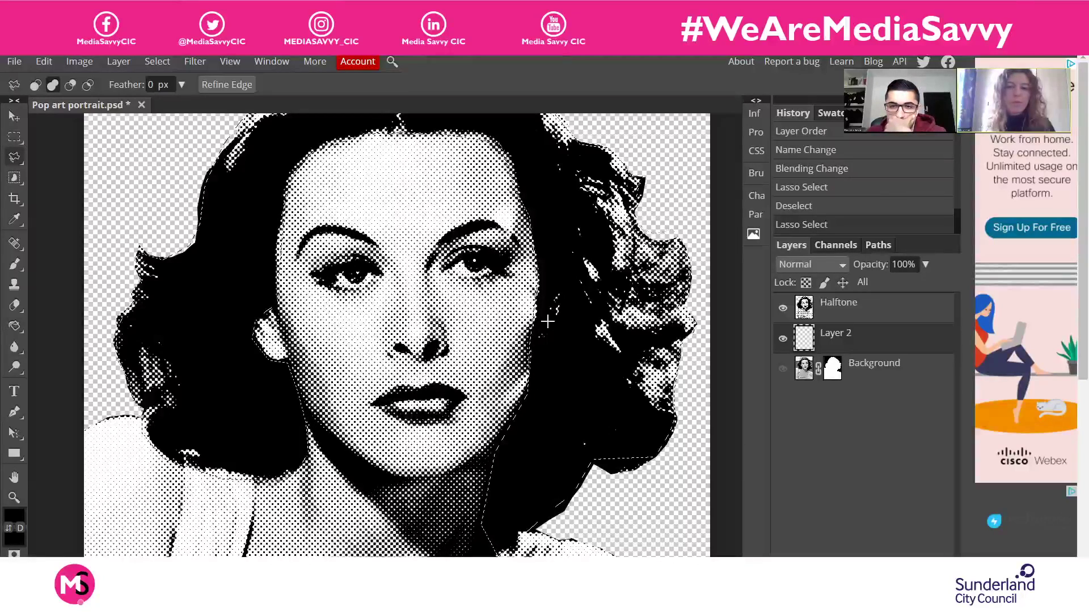
{"action": "scroll", "coordinate": [295, 386], "scroll_direction": "up", "scroll_amount": 3}
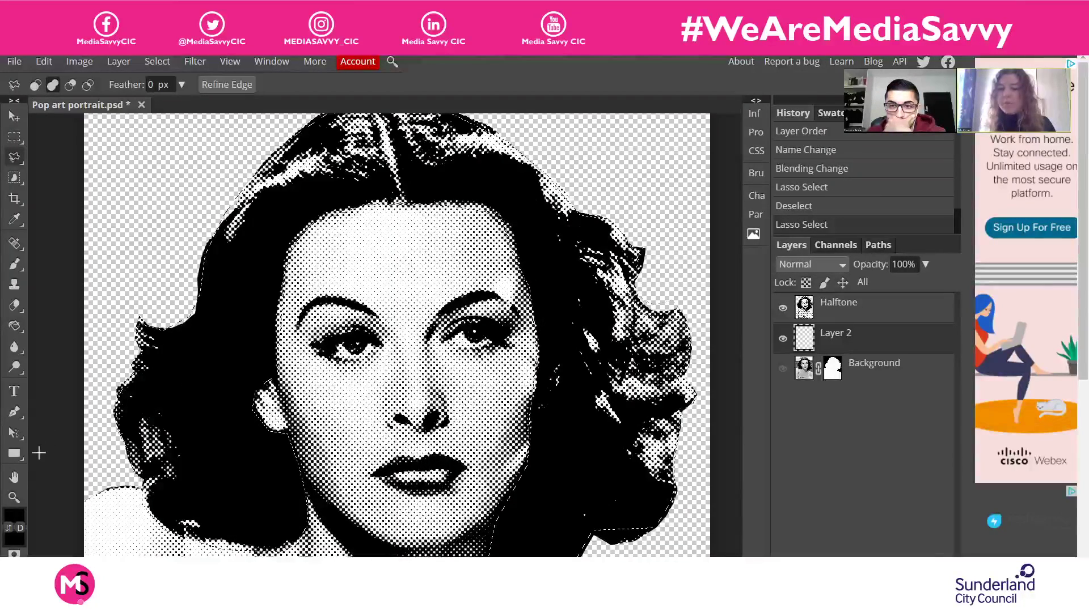
Switch to the Paint Bucket and set the foreground colour to a dark, muted purple
{"action": "left_click", "coordinate": [15, 329]}
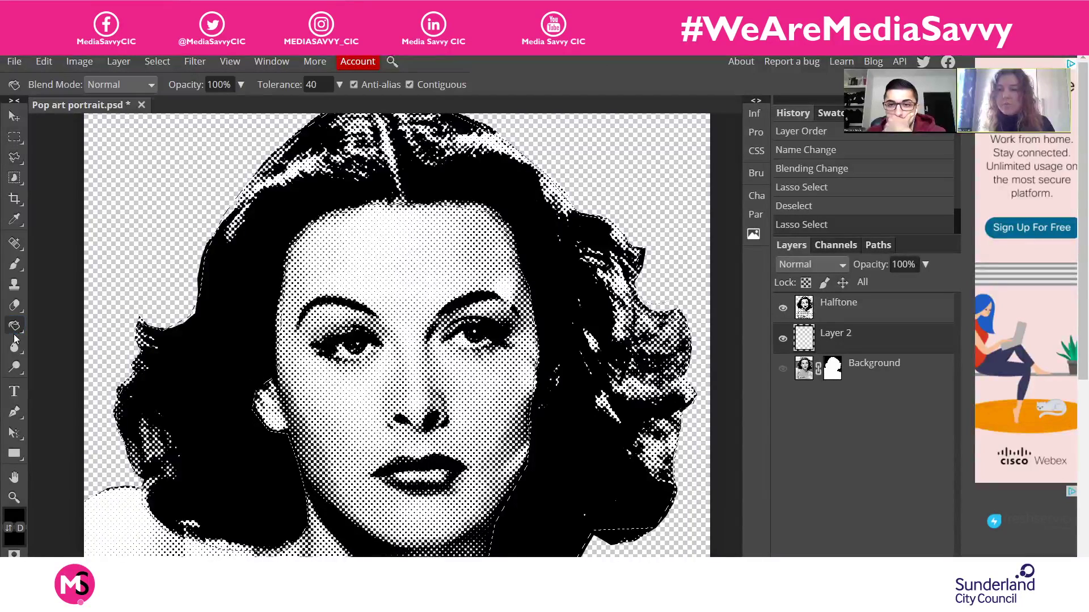
{"action": "left_click", "coordinate": [15, 519]}
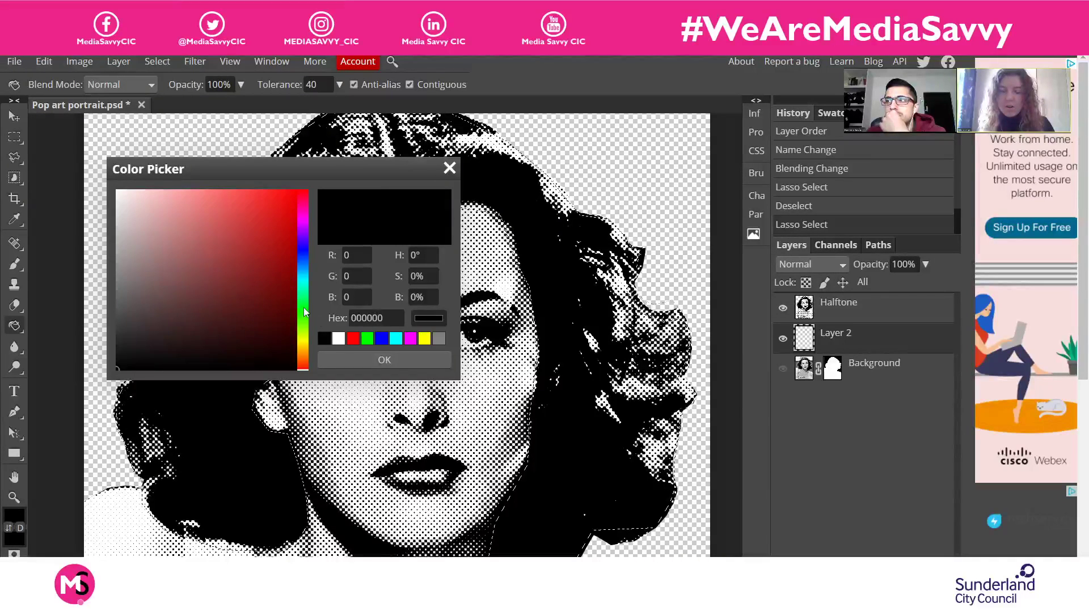
{"action": "mouse_move", "coordinate": [366, 174]}
{"action": "left_mouse_down"}
{"action": "mouse_move", "coordinate": [333, 158]}
{"action": "mouse_move", "coordinate": [354, 162]}
{"action": "left_mouse_up"}
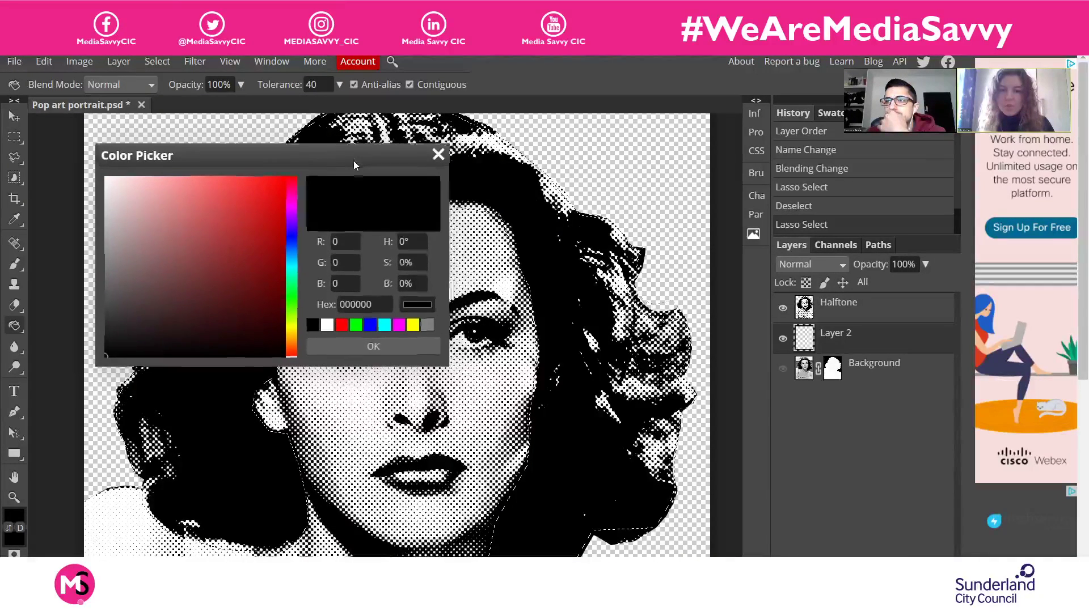
{"action": "left_click", "coordinate": [292, 226]}
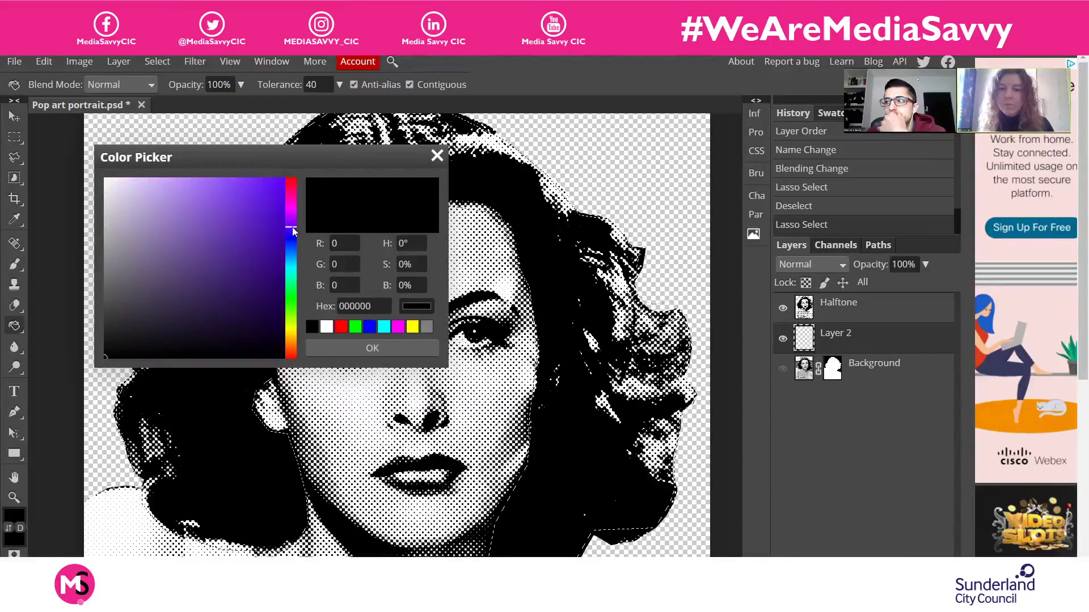
{"action": "mouse_move", "coordinate": [294, 227]}
{"action": "left_mouse_down"}
{"action": "mouse_move", "coordinate": [234, 257]}
{"action": "mouse_move", "coordinate": [213, 248]}
{"action": "mouse_move", "coordinate": [250, 295]}
{"action": "mouse_move", "coordinate": [238, 306]}
{"action": "left_mouse_up"}
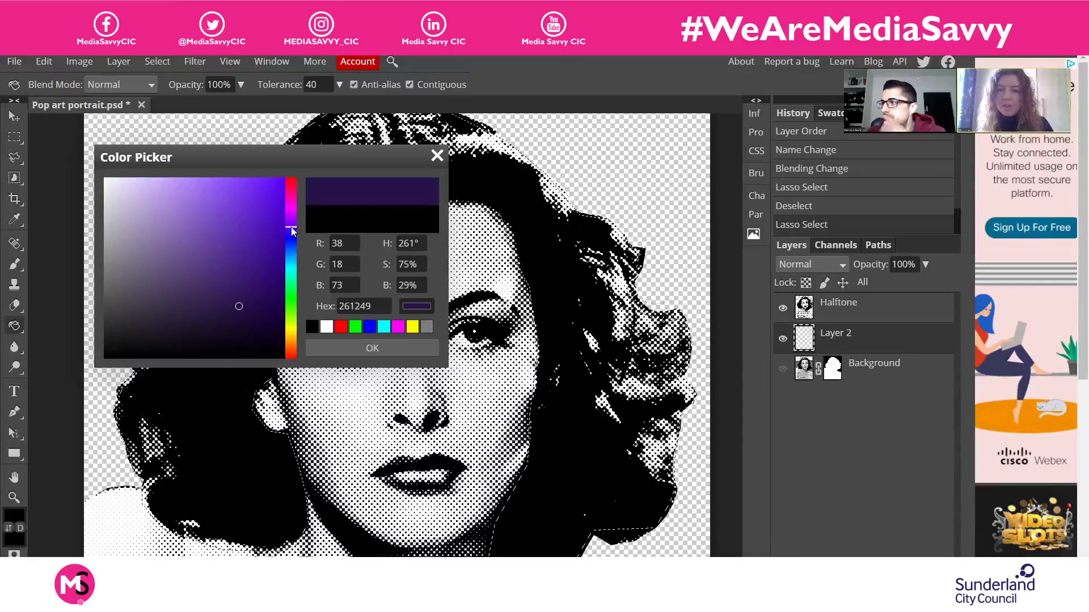
{"action": "left_click_drag", "start_coordinate": [291, 227], "coordinate": [291, 225]}
{"action": "left_click_drag", "start_coordinate": [217, 308], "coordinate": [195, 314]}
{"action": "left_click", "coordinate": [363, 345]}
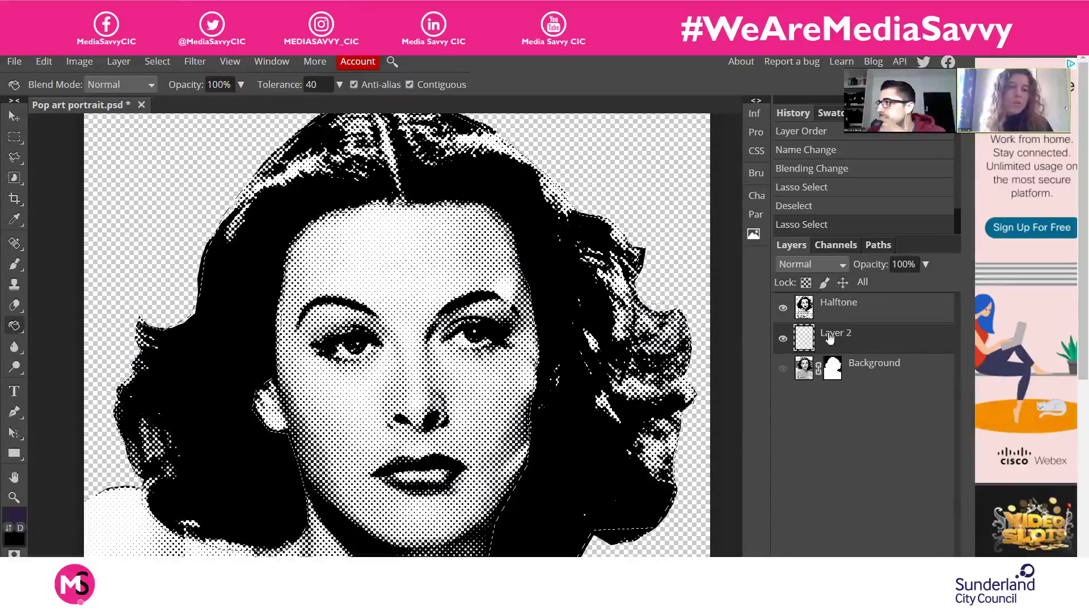
Fill the hair selection on Layer 2 with the dark purple, clear the selection and make the Halftone layer active
{"action": "left_click", "coordinate": [332, 158]}
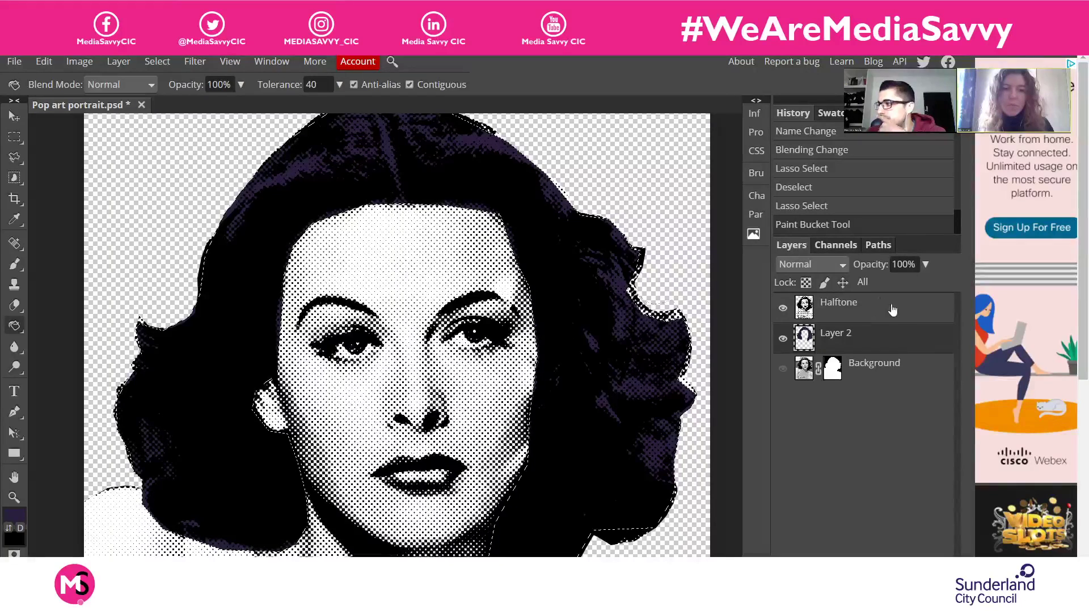
{"action": "key", "text": "ctrl+d"}
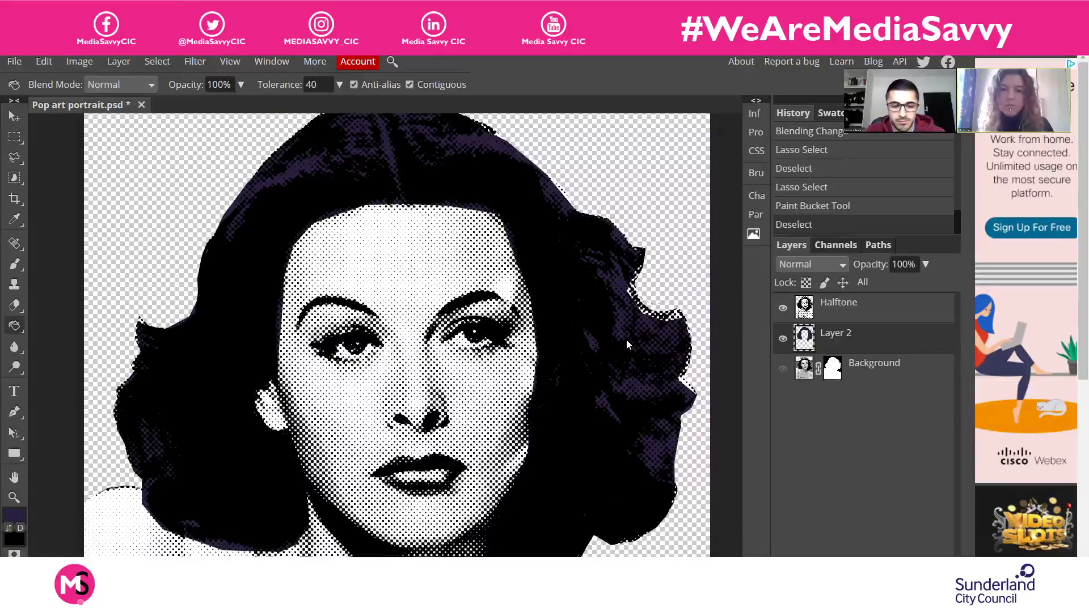
{"action": "left_click", "coordinate": [814, 303]}
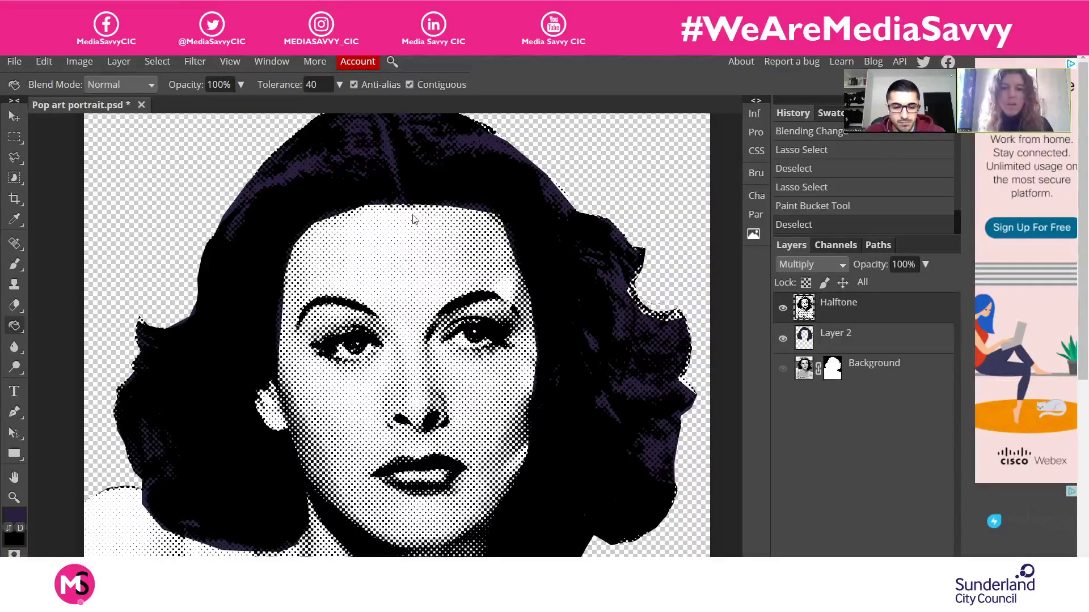
{"action": "scroll", "coordinate": [603, 325], "scroll_direction": "down", "scroll_amount": 2}
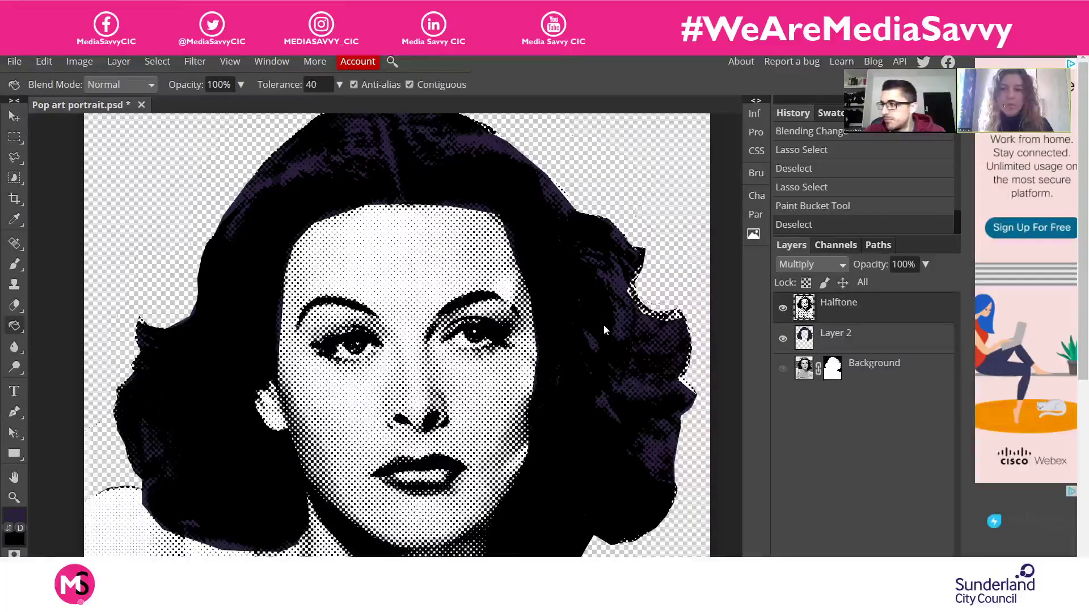
{"action": "scroll", "coordinate": [604, 324], "scroll_direction": "up", "scroll_amount": 2}
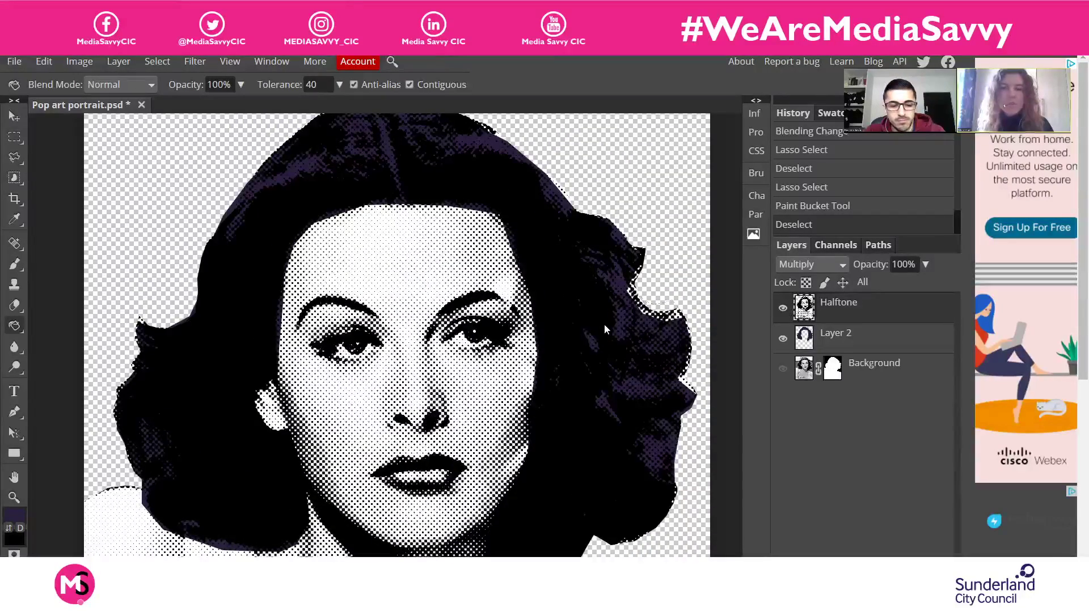
{"action": "key", "text": "ctrl+minus"}
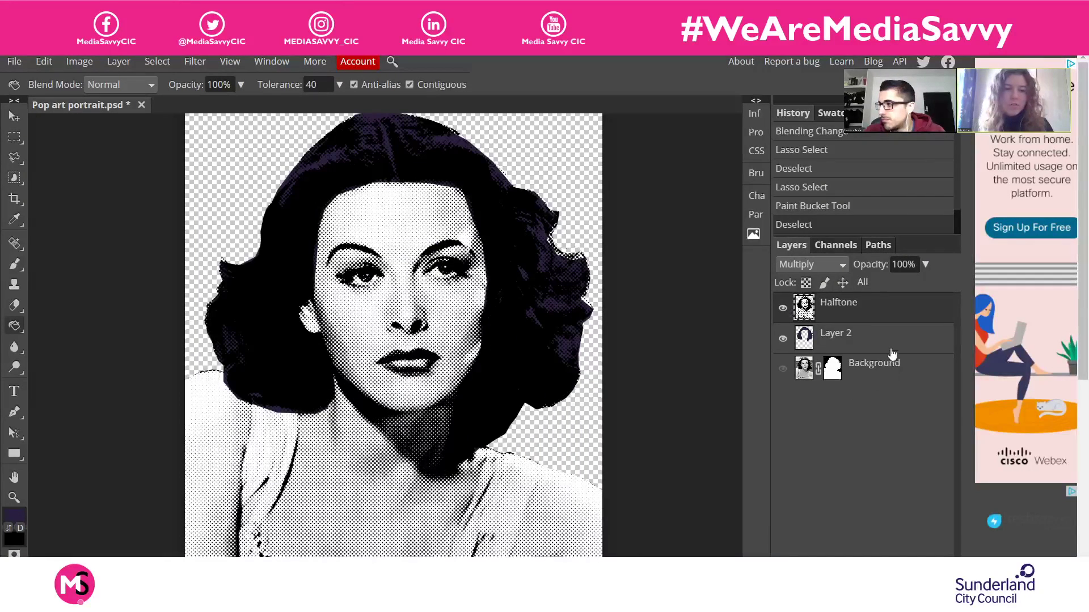
Add a new empty layer, place it directly below the purple hair layer and make it active
{"action": "left_click", "coordinate": [889, 349]}
{"action": "key", "text": "ctrl+shift+n"}
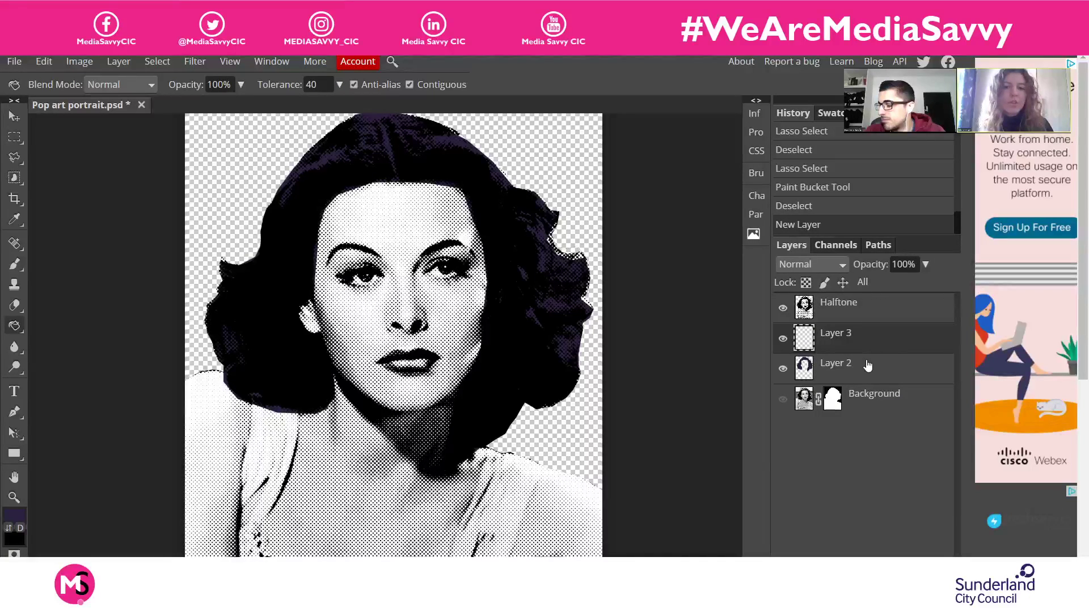
{"action": "left_click_drag", "start_coordinate": [857, 341], "coordinate": [859, 374]}
{"action": "left_click", "coordinate": [843, 339]}
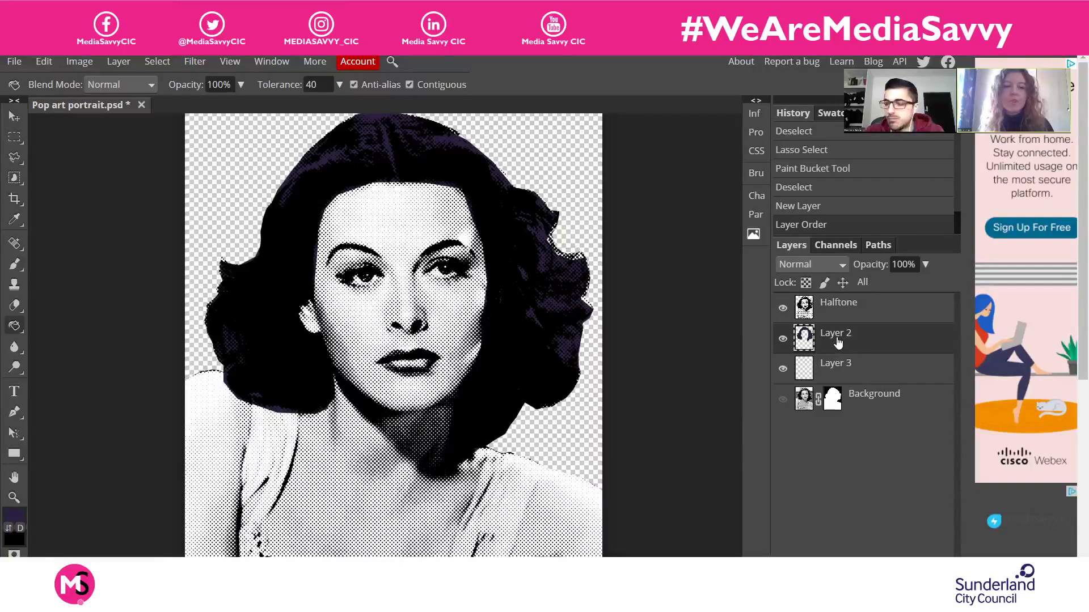
{"action": "left_click", "coordinate": [847, 374]}
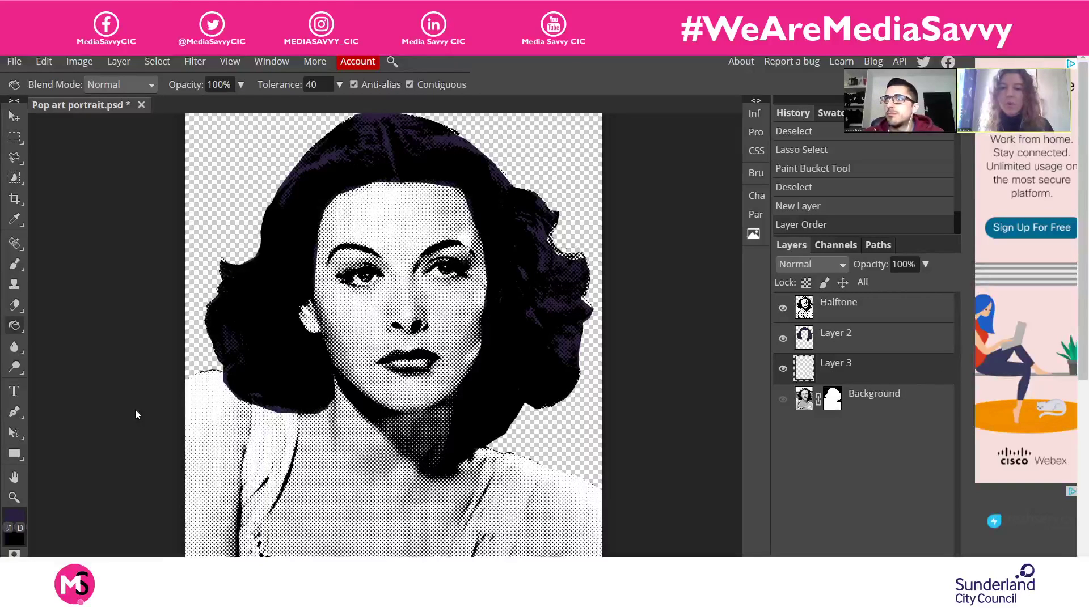
Fill the empty layer below the hair colour with cyan #25c0c7 and add a new empty layer above it
{"action": "left_click", "coordinate": [17, 520]}
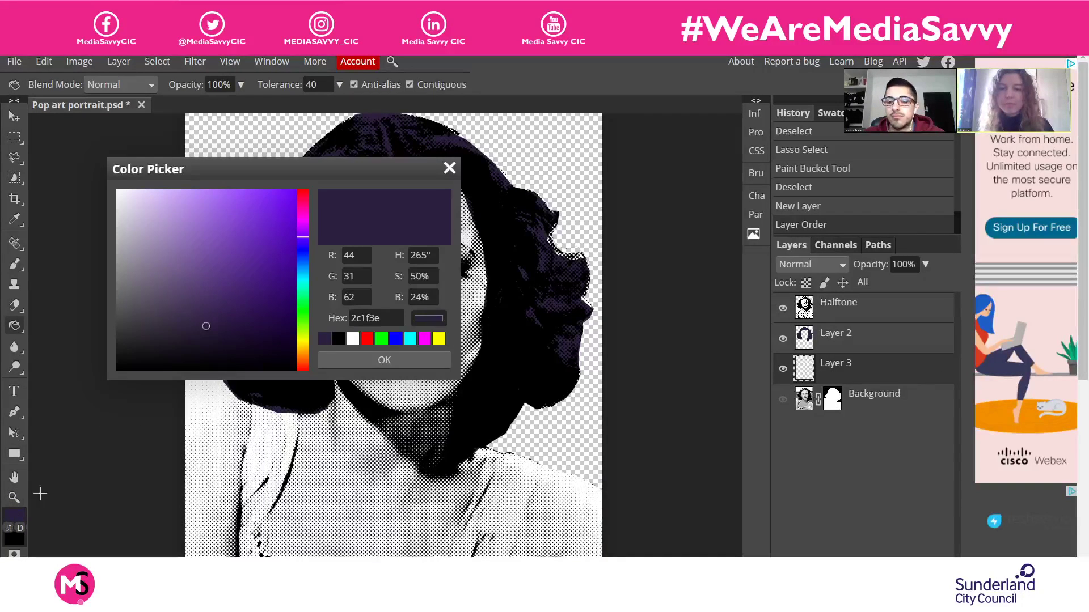
{"action": "left_click_drag", "start_coordinate": [301, 283], "coordinate": [301, 278]}
{"action": "left_click", "coordinate": [276, 214]}
{"action": "left_click_drag", "start_coordinate": [276, 213], "coordinate": [263, 229]}
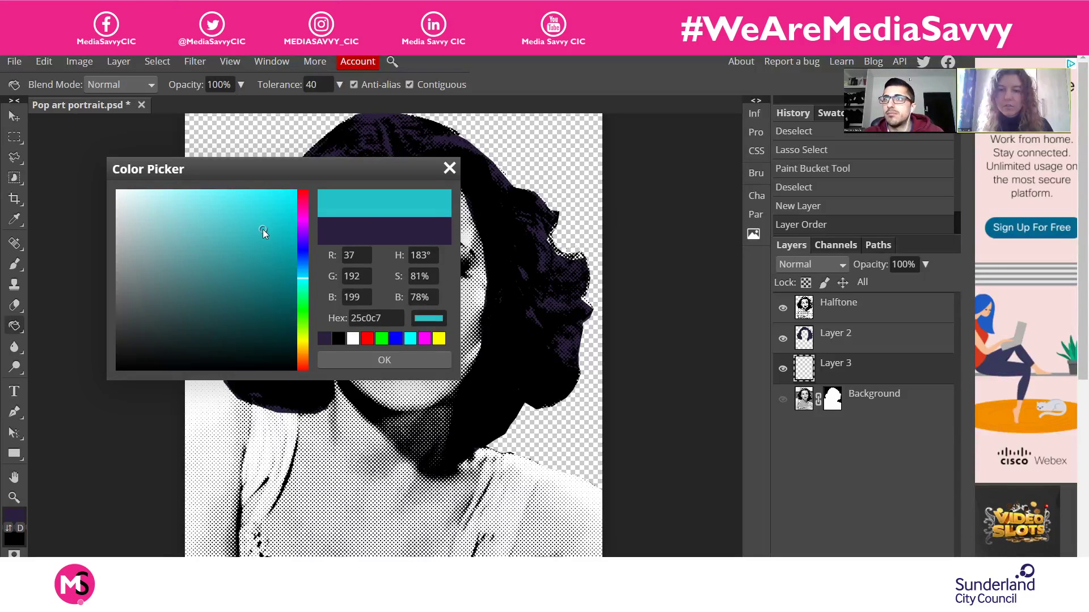
{"action": "left_click", "coordinate": [385, 361]}
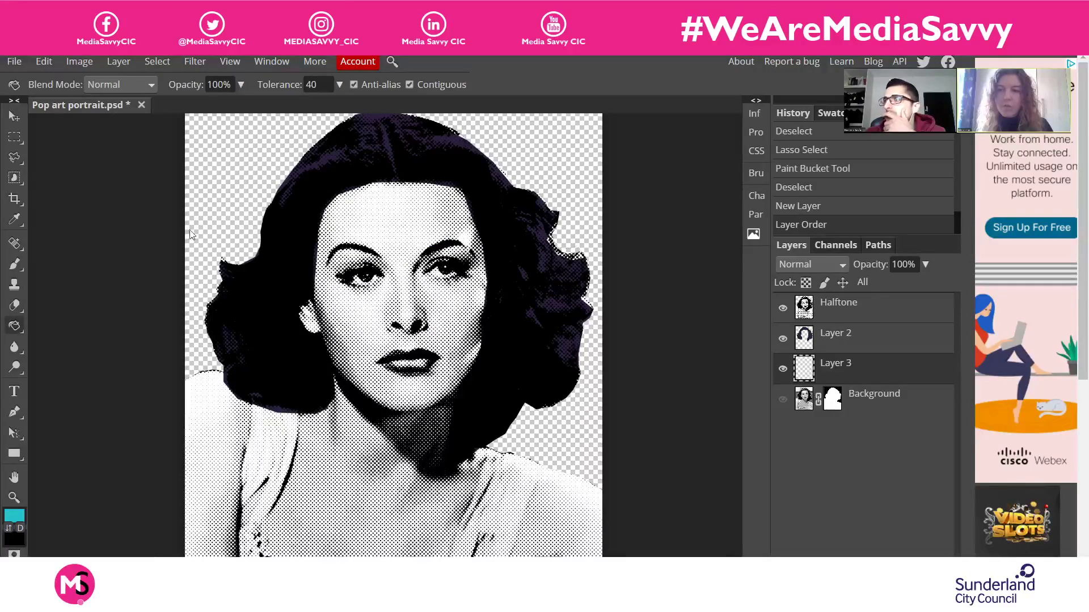
{"action": "left_click", "coordinate": [226, 180]}
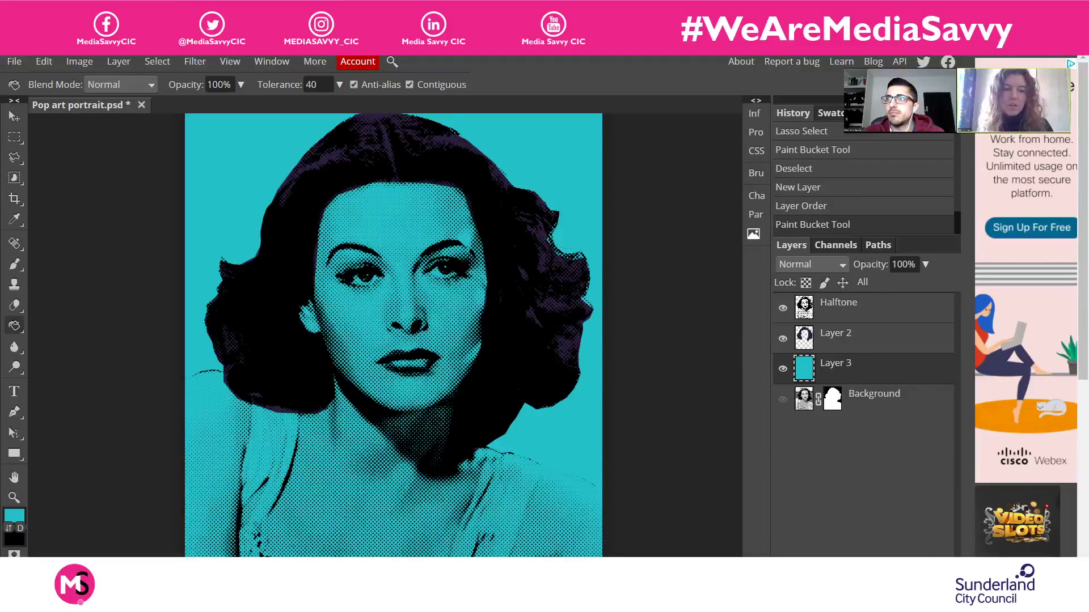
{"action": "key", "text": "ctrl+shift+n"}
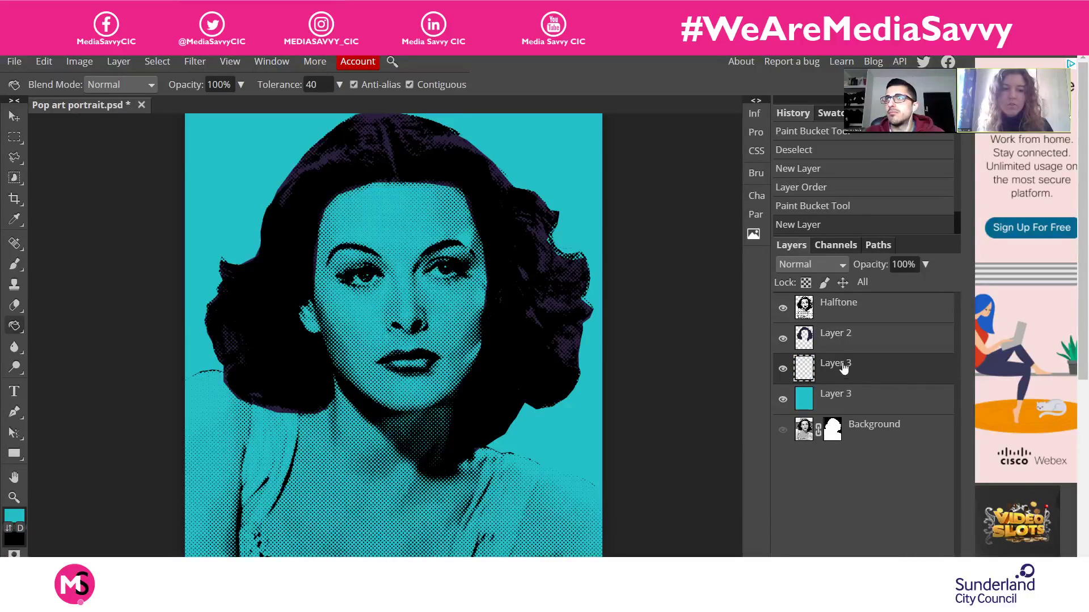
Rename the hair colour layer to "purple" and the filled background colour layer to "cyan"
{"action": "left_click", "coordinate": [838, 339]}
{"action": "double_click", "coordinate": [837, 337]}
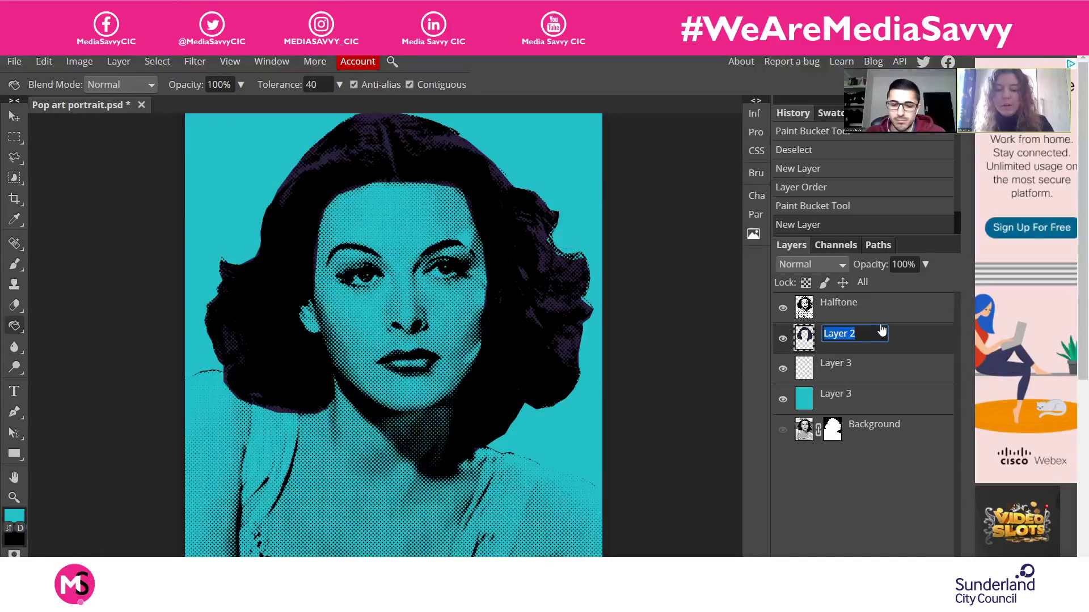
{"action": "type", "text": "purple"}
{"action": "key", "text": "Return"}
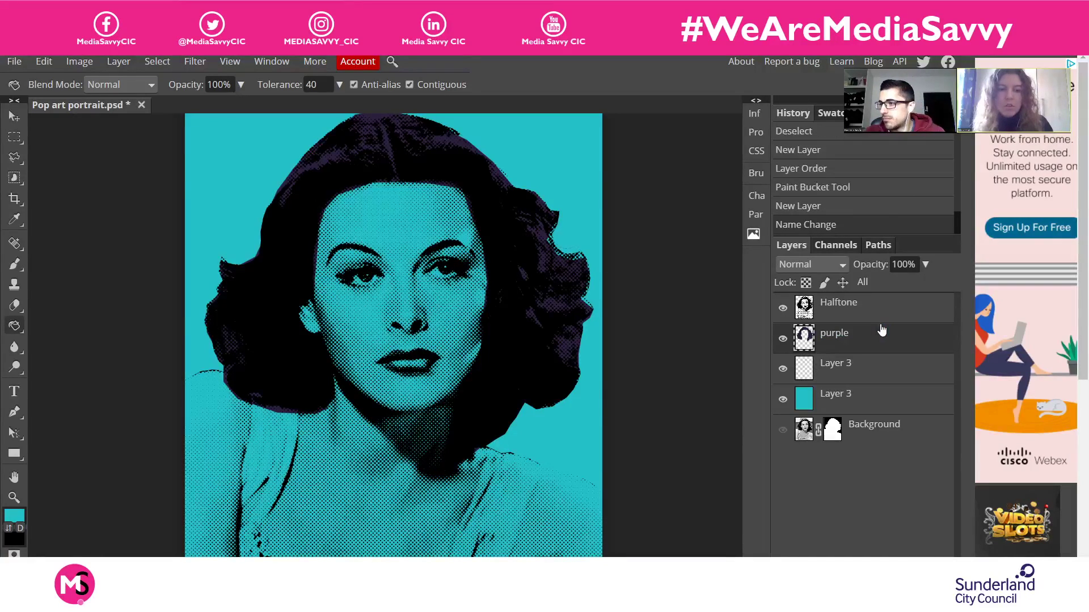
{"action": "left_click", "coordinate": [839, 374]}
{"action": "left_click", "coordinate": [838, 399]}
{"action": "double_click", "coordinate": [837, 397]}
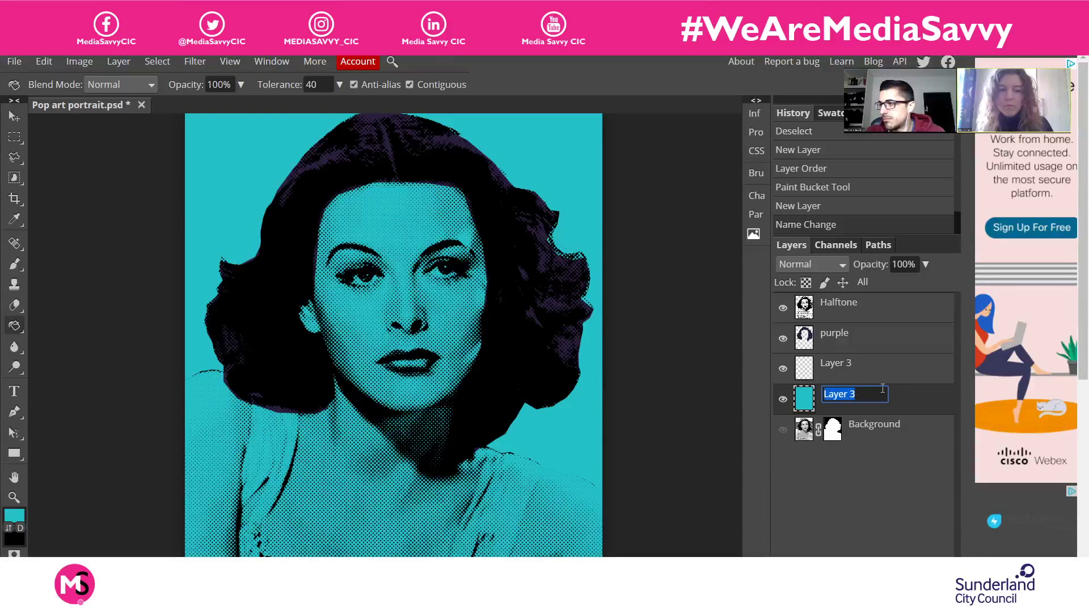
{"action": "type", "text": "cyan"}
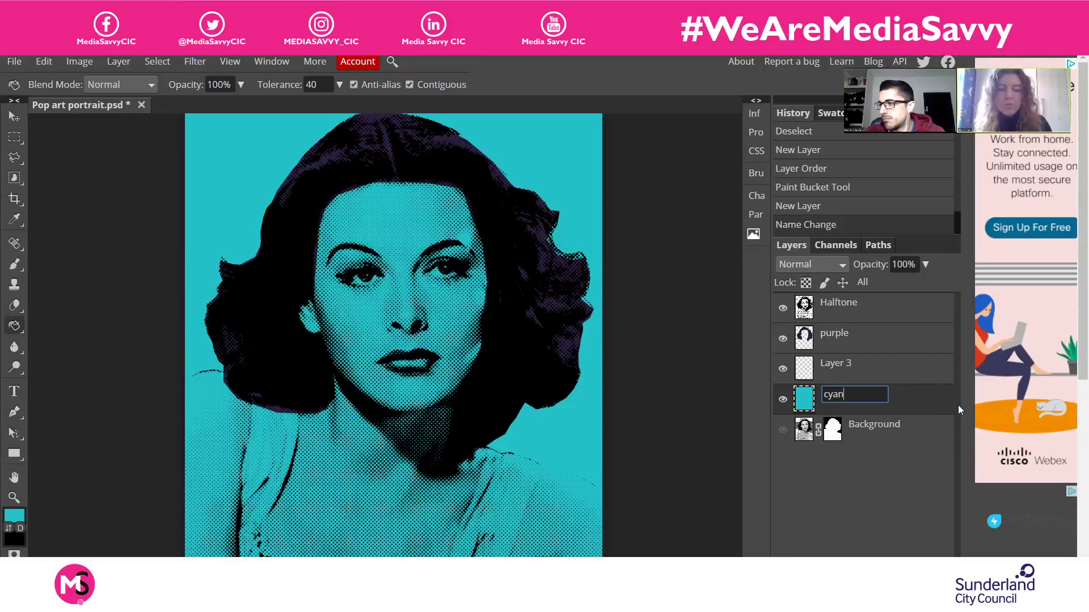
{"action": "key", "text": "Return"}
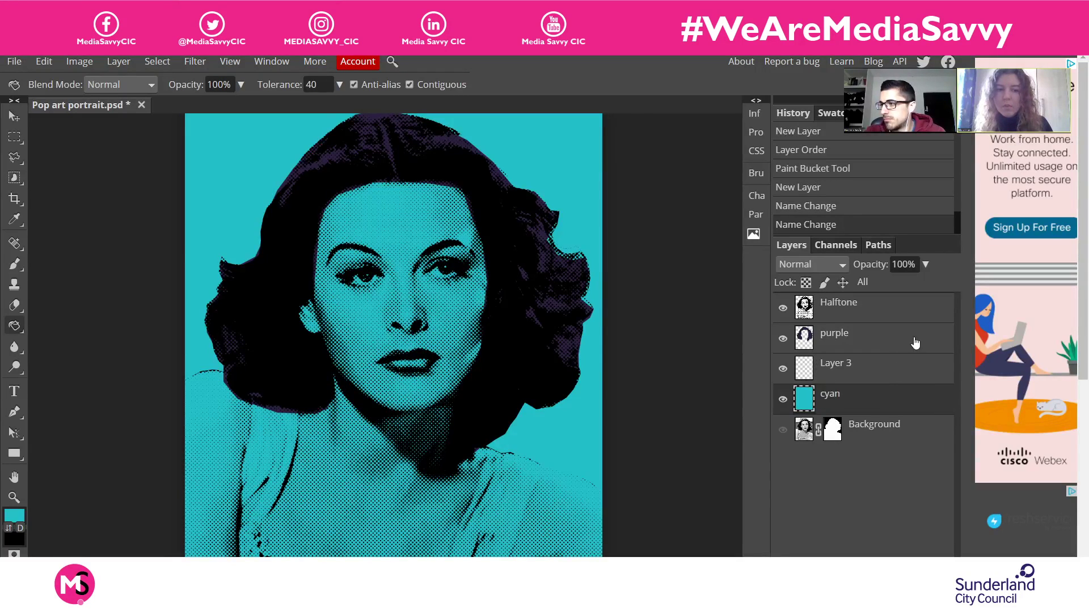
On the empty Layer 3, outline the woman's face, neck, shoulders and body with the Polygonal Lasso
{"action": "left_click", "coordinate": [890, 374]}
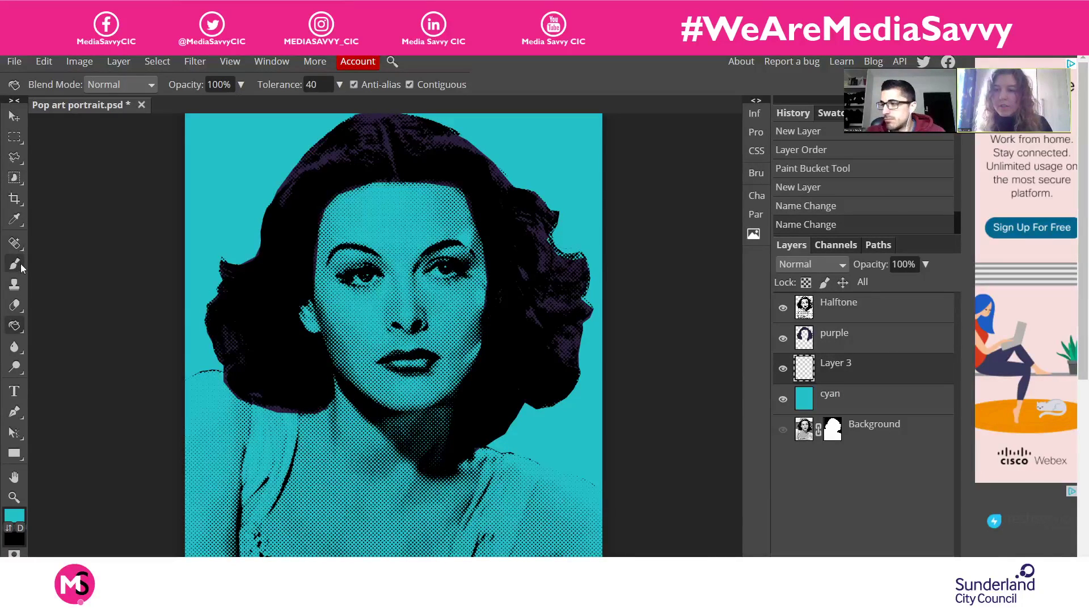
{"action": "left_click", "coordinate": [14, 159]}
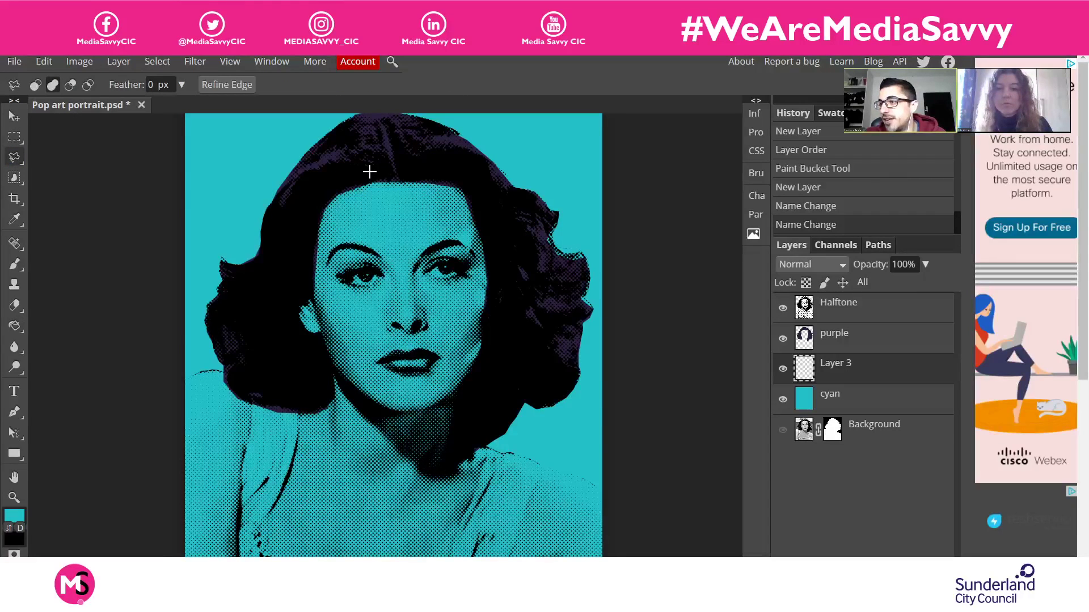
{"action": "mouse_move", "coordinate": [370, 172]}
{"action": "left_mouse_down"}
{"action": "mouse_move", "coordinate": [315, 212]}
{"action": "mouse_move", "coordinate": [294, 275]}
{"action": "mouse_move", "coordinate": [289, 313]}
{"action": "mouse_move", "coordinate": [315, 364]}
{"action": "mouse_move", "coordinate": [292, 375]}
{"action": "mouse_move", "coordinate": [232, 358]}
{"action": "mouse_move", "coordinate": [232, 372]}
{"action": "mouse_move", "coordinate": [170, 385]}
{"action": "mouse_move", "coordinate": [202, 438]}
{"action": "mouse_move", "coordinate": [199, 526]}
{"action": "mouse_move", "coordinate": [370, 113]}
{"action": "mouse_move", "coordinate": [142, 552]}
{"action": "mouse_move", "coordinate": [616, 551]}
{"action": "mouse_move", "coordinate": [396, 556]}
{"action": "mouse_move", "coordinate": [613, 552]}
{"action": "mouse_move", "coordinate": [621, 508]}
{"action": "mouse_move", "coordinate": [611, 364]}
{"action": "mouse_move", "coordinate": [610, 381]}
{"action": "mouse_move", "coordinate": [471, 328]}
{"action": "mouse_move", "coordinate": [503, 258]}
{"action": "mouse_move", "coordinate": [500, 96]}
{"action": "mouse_move", "coordinate": [489, 77]}
{"action": "mouse_move", "coordinate": [483, 139]}
{"action": "mouse_move", "coordinate": [486, 126]}
{"action": "mouse_move", "coordinate": [463, 116]}
{"action": "mouse_move", "coordinate": [372, 126]}
{"action": "left_mouse_up"}
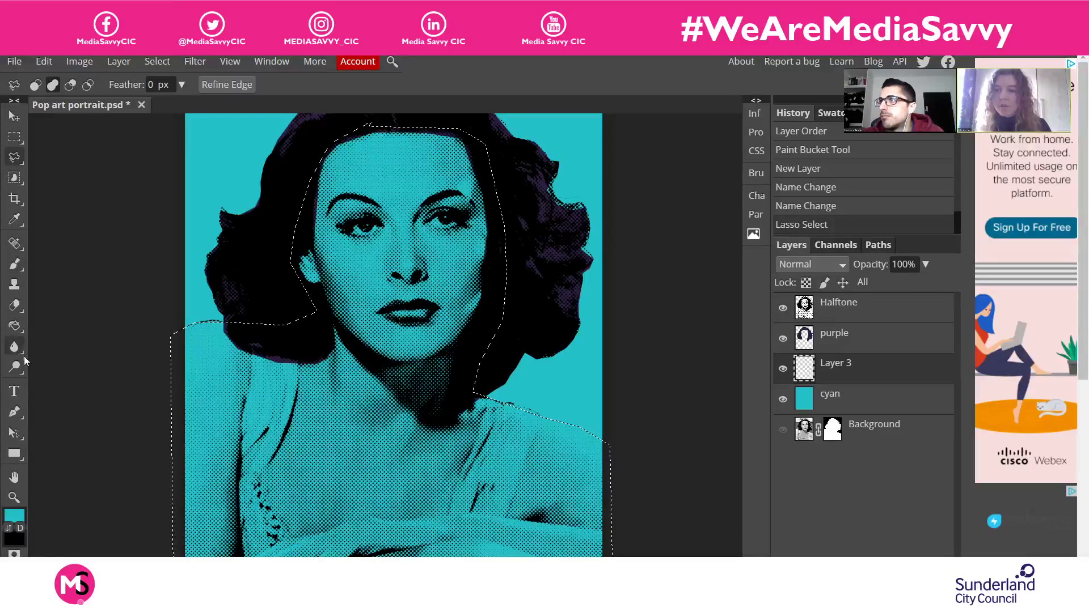
Fill the face and body selection on Layer 3 with golden ochre #d5ae44 and clear the selection
{"action": "left_click", "coordinate": [12, 515]}
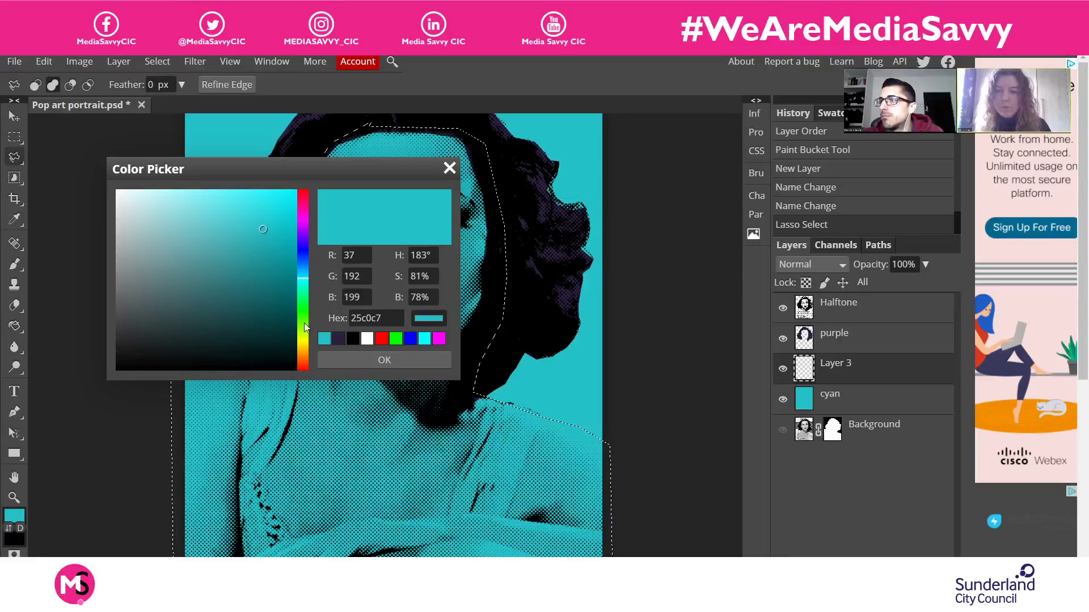
{"action": "left_click_drag", "start_coordinate": [304, 323], "coordinate": [303, 348]}
{"action": "left_click_drag", "start_coordinate": [261, 244], "coordinate": [239, 218]}
{"action": "left_click", "coordinate": [385, 359]}
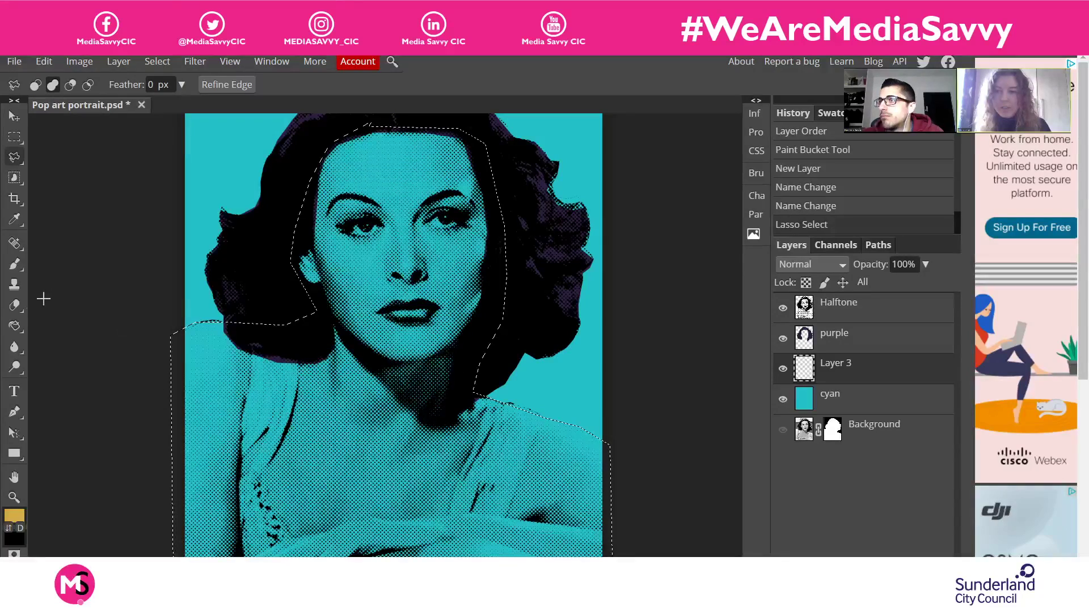
{"action": "left_click", "coordinate": [15, 326]}
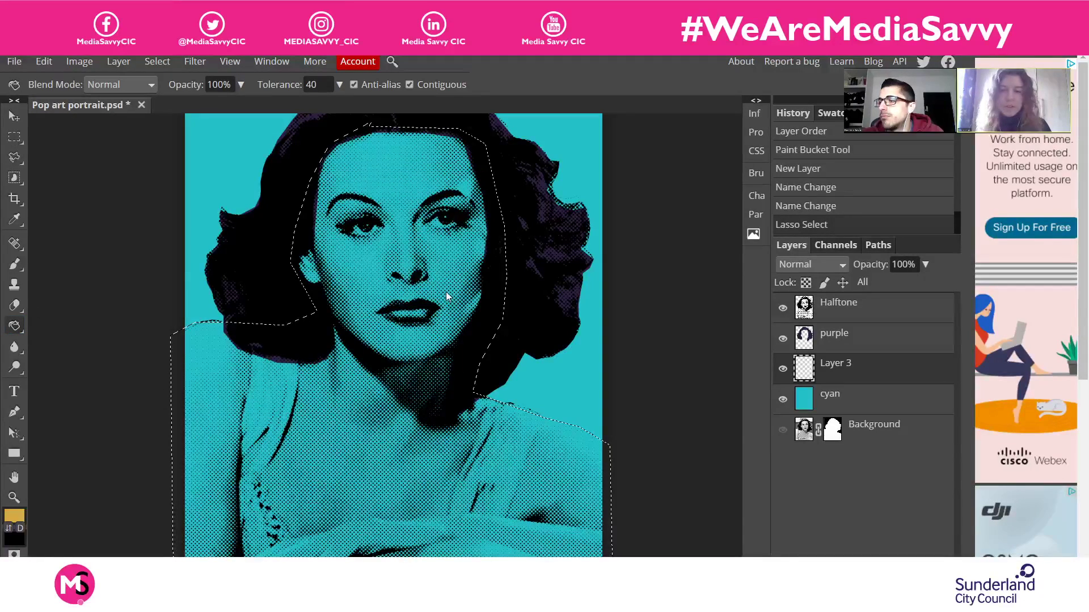
{"action": "left_click", "coordinate": [454, 265]}
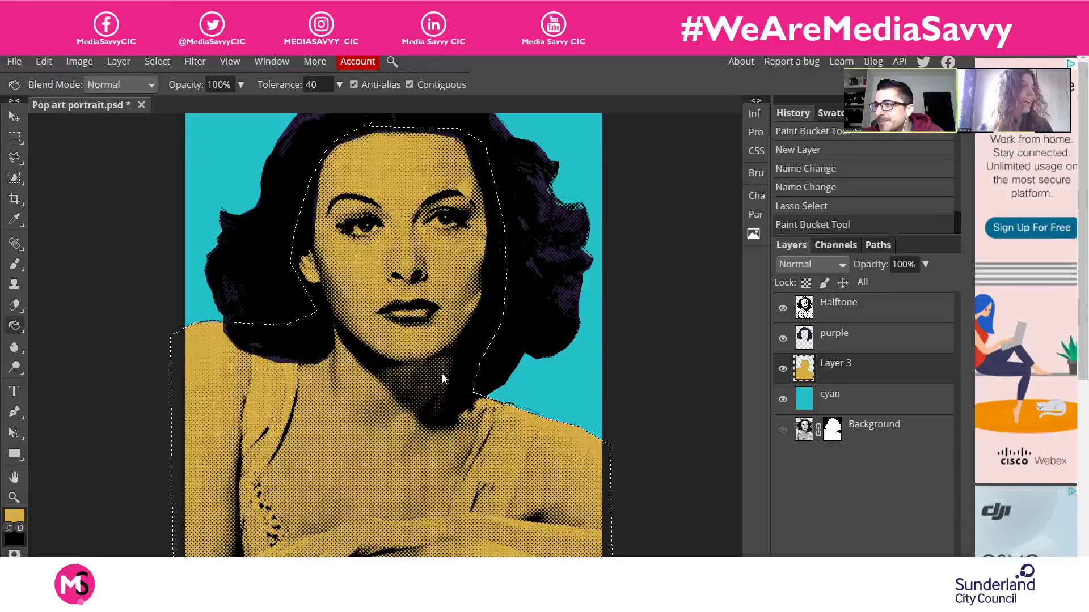
{"action": "key", "text": "ctrl+d"}
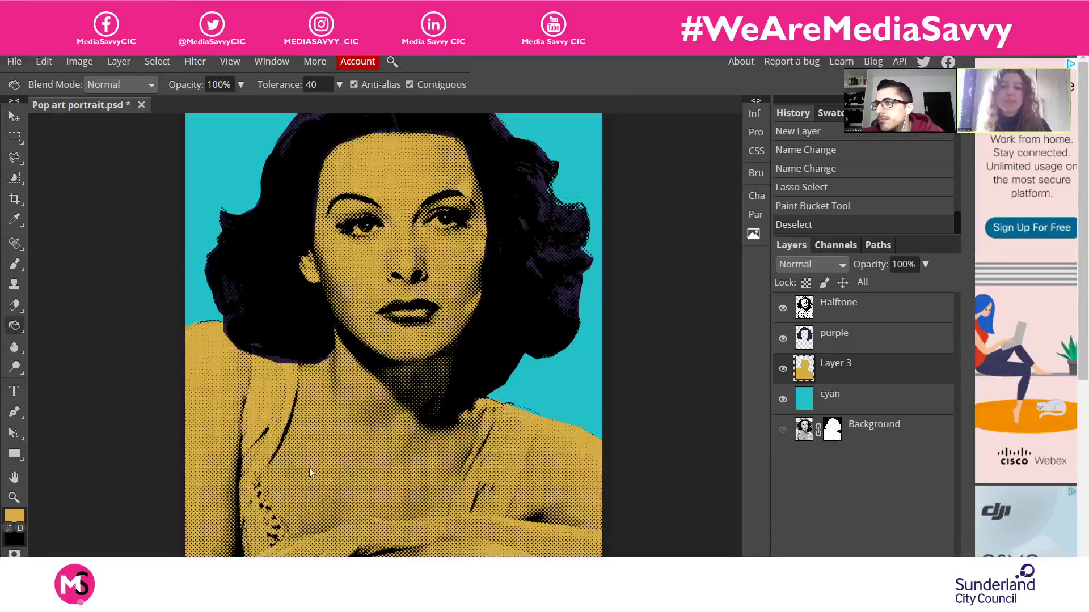
Add a new empty layer above the ochre skin layer and set up the Brush with crimson pink #c32658 for the lips
{"action": "key", "text": "ctrl+shift+n"}
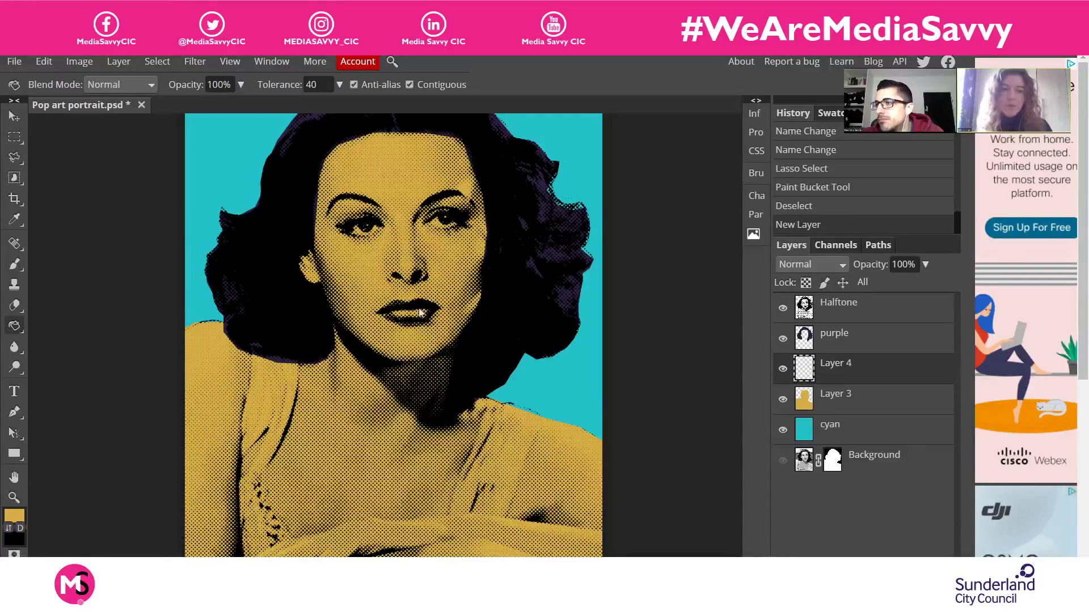
{"action": "key", "text": "ctrl+plus"}
{"action": "key", "text": "ctrl+plus"}
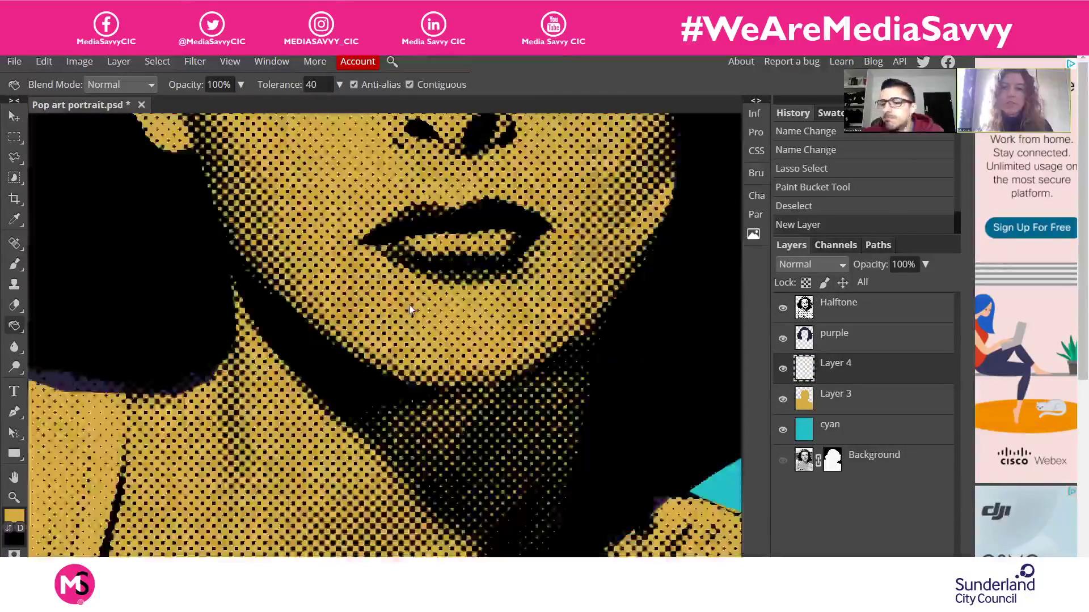
{"action": "left_click_drag", "start_coordinate": [555, 253], "coordinate": [521, 293]}
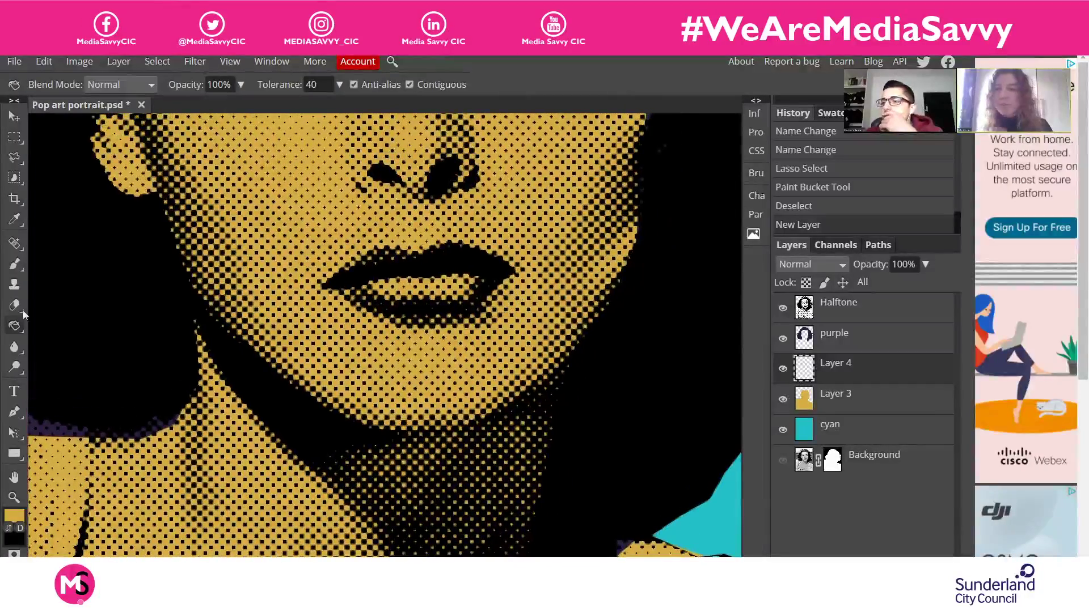
{"action": "left_click", "coordinate": [15, 263]}
{"action": "left_click", "coordinate": [14, 516]}
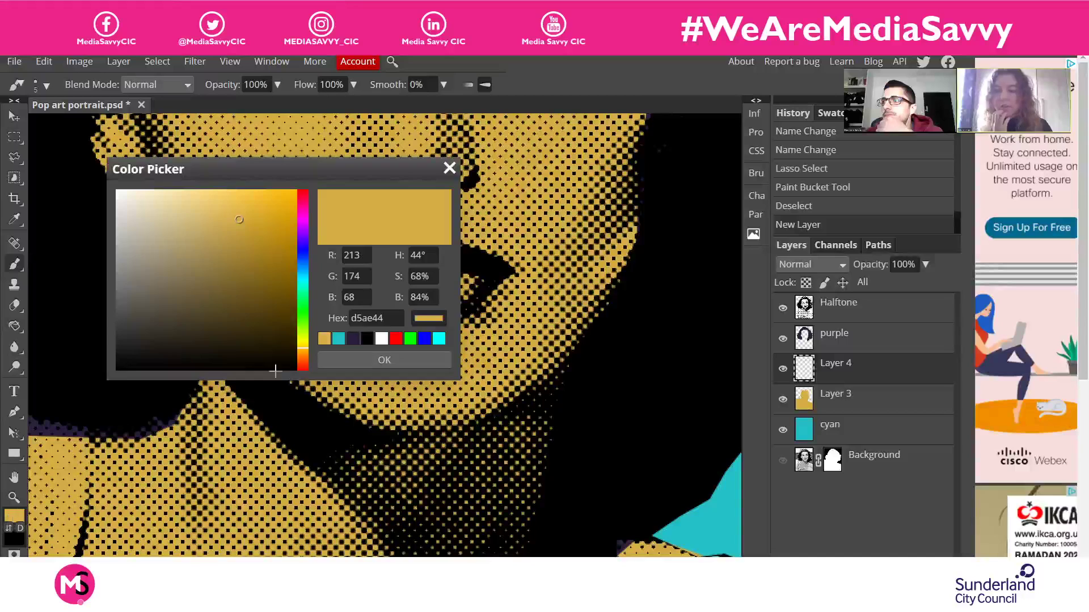
{"action": "left_click_drag", "start_coordinate": [304, 266], "coordinate": [305, 198]}
{"action": "left_click", "coordinate": [230, 258]}
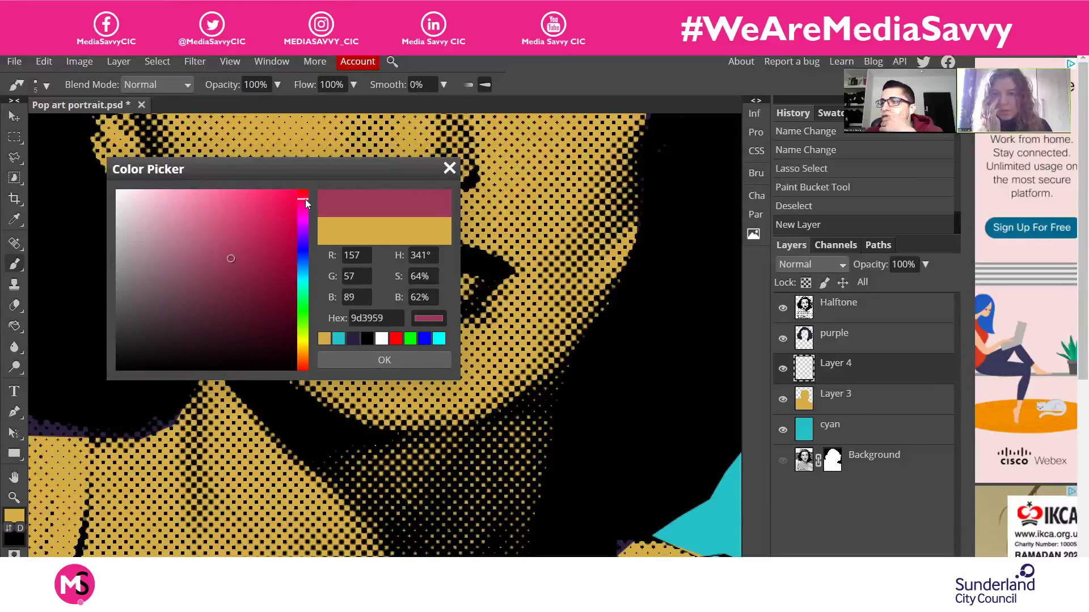
{"action": "left_click_drag", "start_coordinate": [248, 223], "coordinate": [262, 231]}
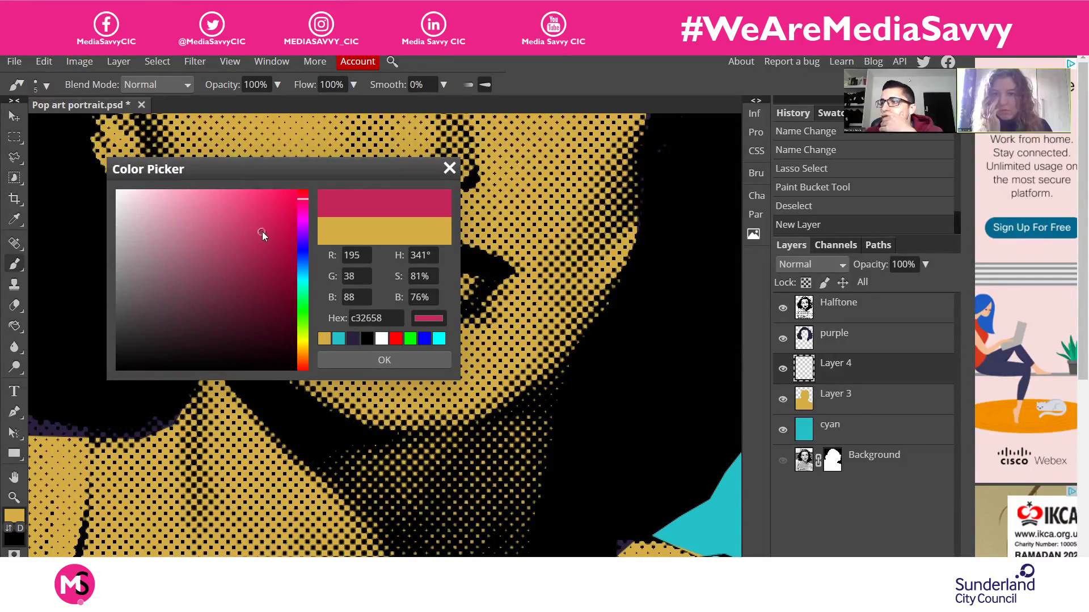
{"action": "left_click", "coordinate": [417, 362]}
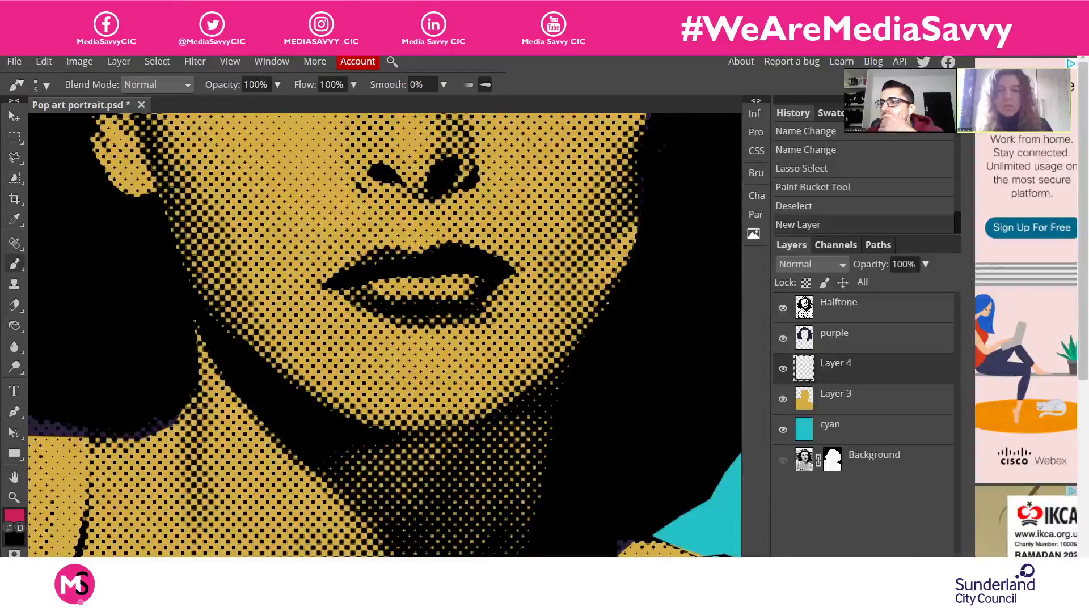
Set the brush size to 8 px and paint the woman's lower lip and part of the upper lip crimson pink on Layer 4
{"action": "left_click", "coordinate": [47, 85]}
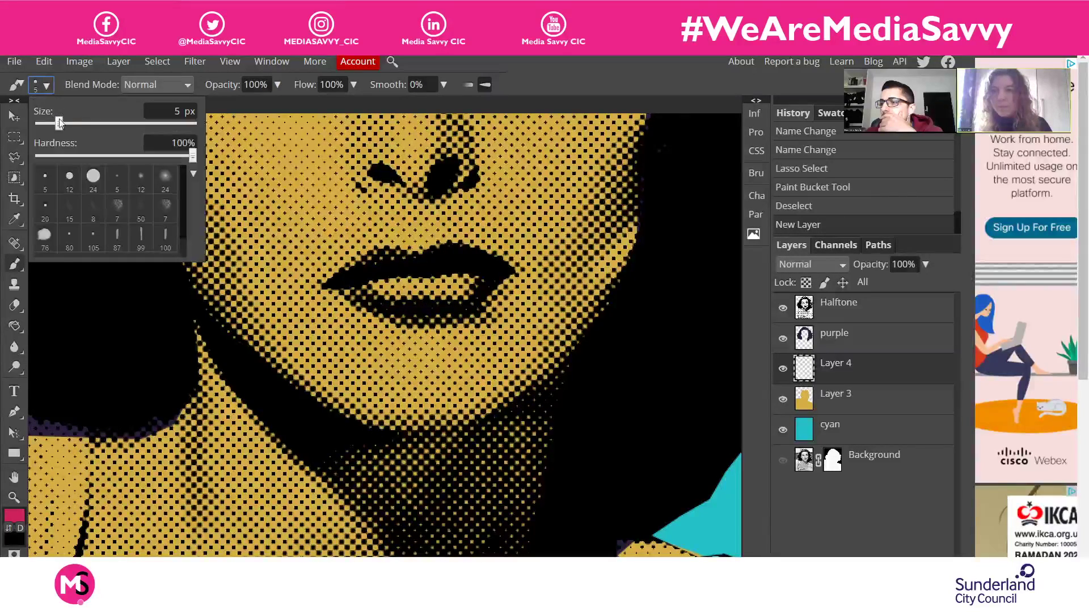
{"action": "left_click_drag", "start_coordinate": [60, 123], "coordinate": [62, 125]}
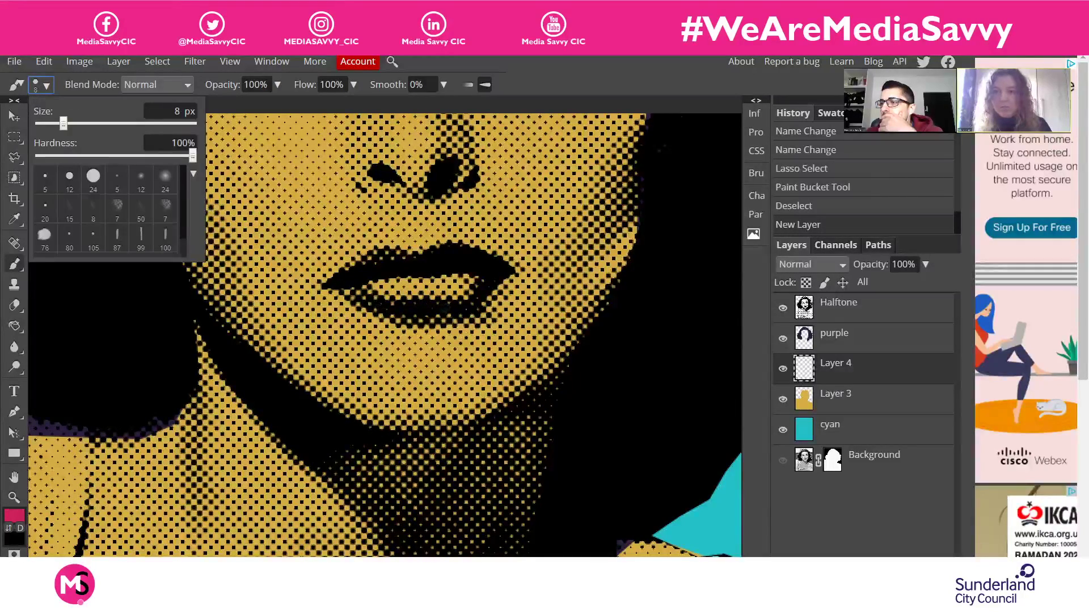
{"action": "left_click", "coordinate": [47, 86]}
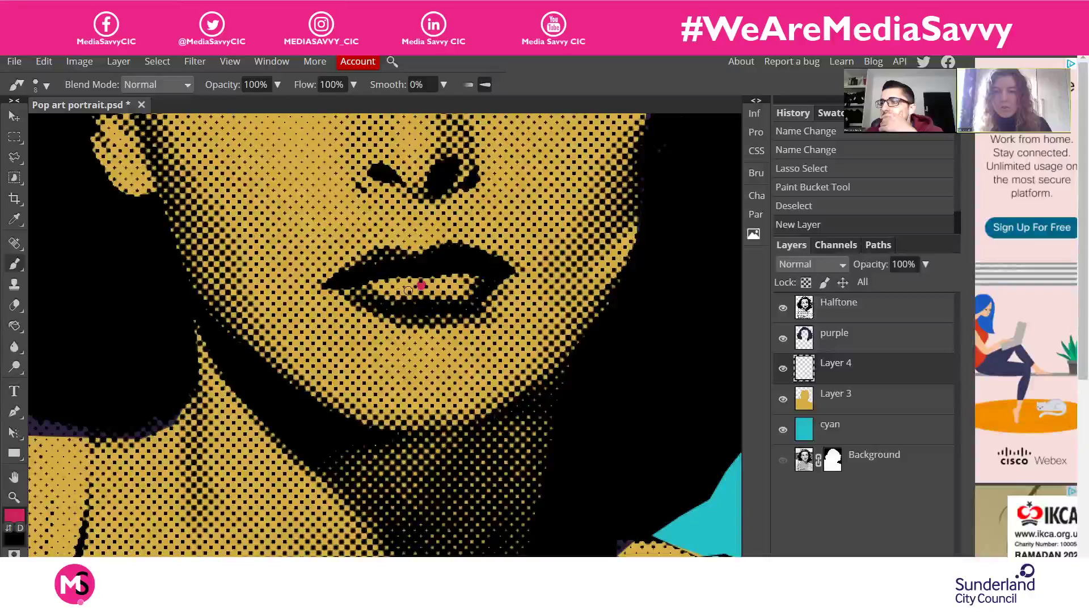
{"action": "mouse_move", "coordinate": [408, 291]}
{"action": "left_mouse_down"}
{"action": "mouse_move", "coordinate": [413, 282]}
{"action": "mouse_move", "coordinate": [348, 291]}
{"action": "left_mouse_up"}
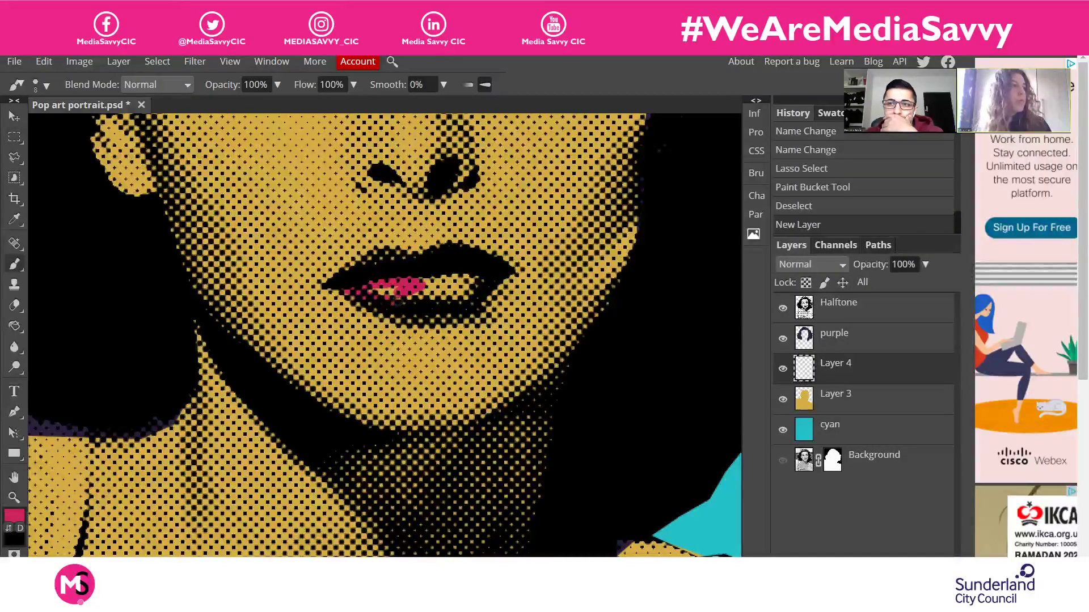
{"action": "mouse_move", "coordinate": [389, 288]}
{"action": "left_mouse_down"}
{"action": "mouse_move", "coordinate": [487, 274]}
{"action": "mouse_move", "coordinate": [473, 300]}
{"action": "mouse_move", "coordinate": [389, 295]}
{"action": "left_mouse_up"}
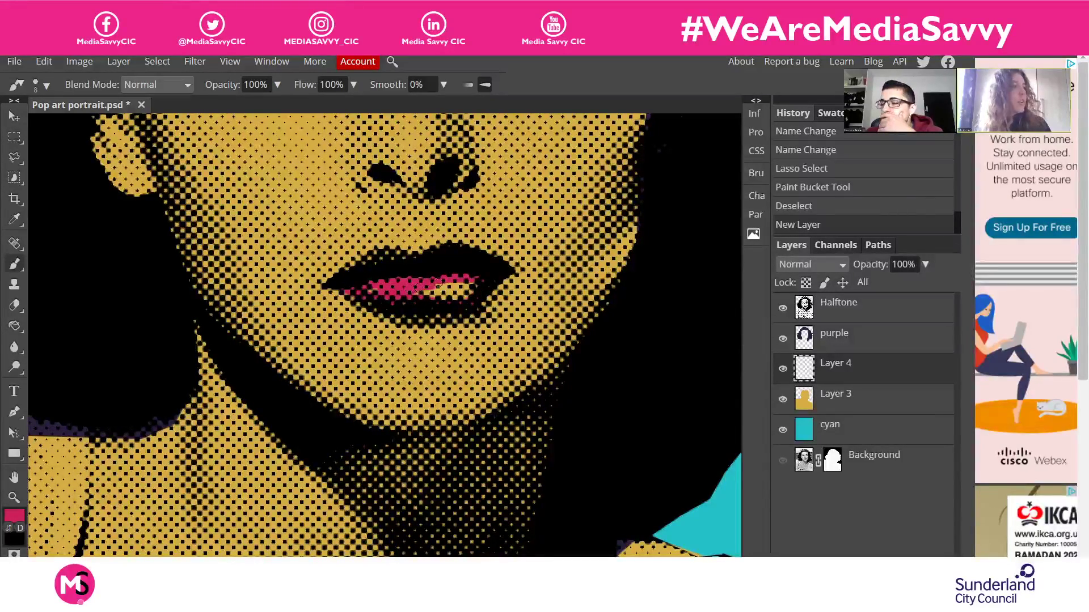
{"action": "mouse_move", "coordinate": [461, 276]}
{"action": "left_mouse_down"}
{"action": "mouse_move", "coordinate": [482, 286]}
{"action": "mouse_move", "coordinate": [420, 299]}
{"action": "mouse_move", "coordinate": [468, 291]}
{"action": "mouse_move", "coordinate": [447, 287]}
{"action": "mouse_move", "coordinate": [466, 280]}
{"action": "left_mouse_up"}
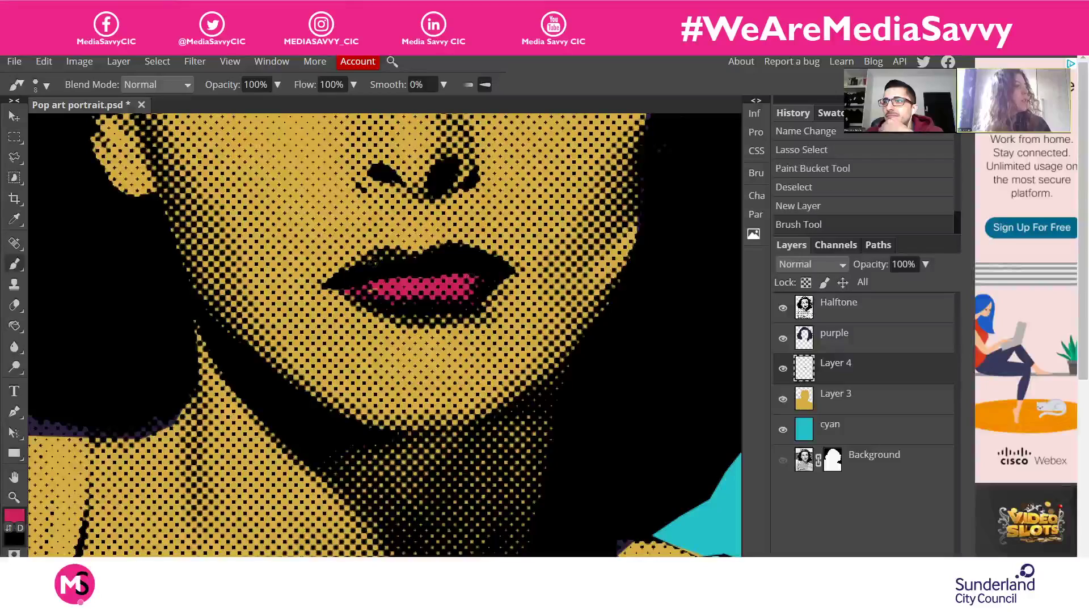
{"action": "mouse_move", "coordinate": [373, 256]}
{"action": "left_mouse_down"}
{"action": "mouse_move", "coordinate": [400, 247]}
{"action": "mouse_move", "coordinate": [435, 264]}
{"action": "mouse_move", "coordinate": [387, 263]}
{"action": "mouse_move", "coordinate": [392, 253]}
{"action": "left_mouse_up"}
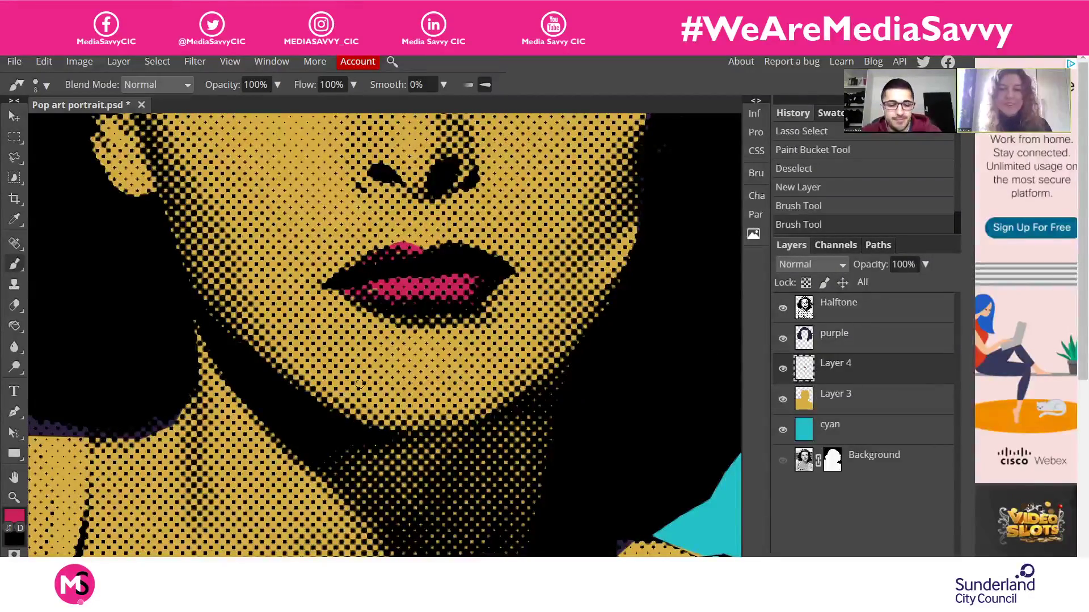
Add another new empty layer directly above the lip colour layer
{"action": "scroll", "coordinate": [360, 383], "scroll_direction": "up", "scroll_amount": 2}
{"action": "scroll", "coordinate": [360, 383], "scroll_direction": "up", "scroll_amount": 4}
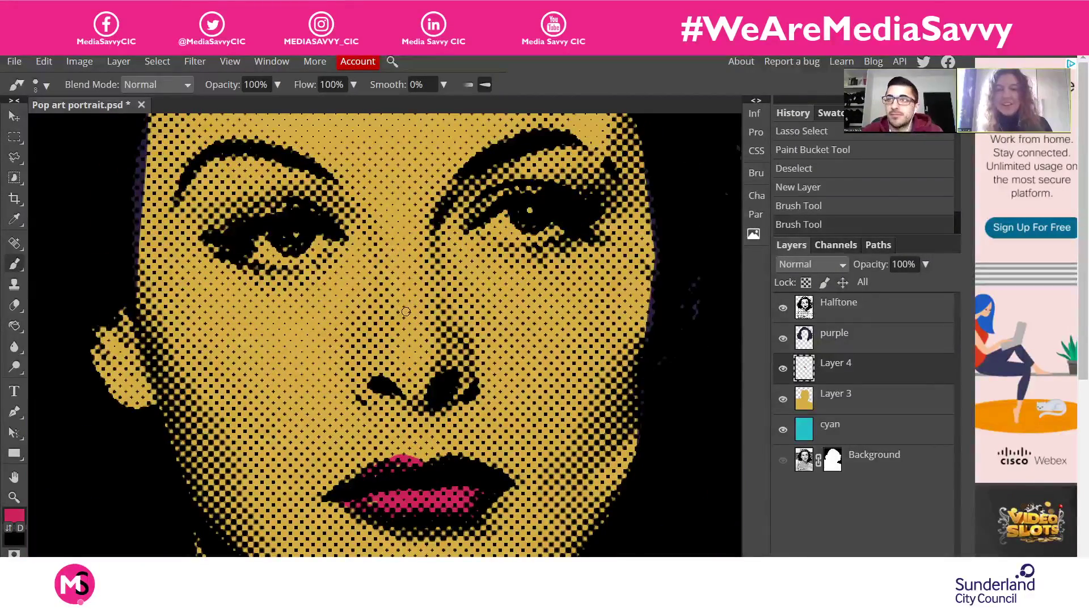
{"action": "scroll", "coordinate": [406, 311], "scroll_direction": "down", "scroll_amount": 3}
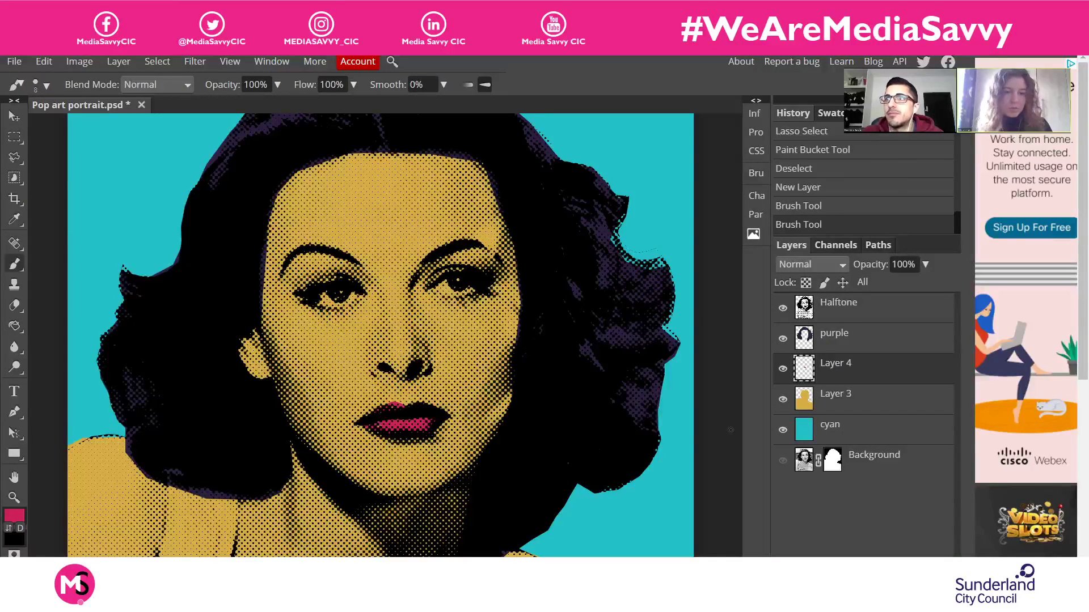
{"action": "key", "text": "ctrl+shift+n"}
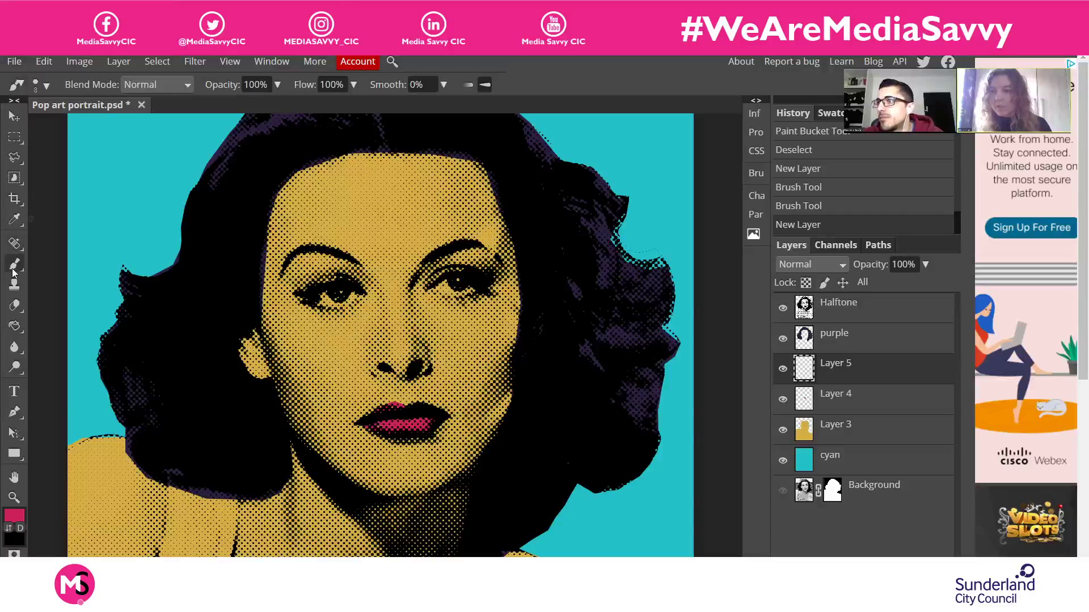
Outline the areas between eyebrow and eye on both sides with the freehand Lasso, adding the second eyelid to the selection
{"action": "left_click", "coordinate": [13, 161]}
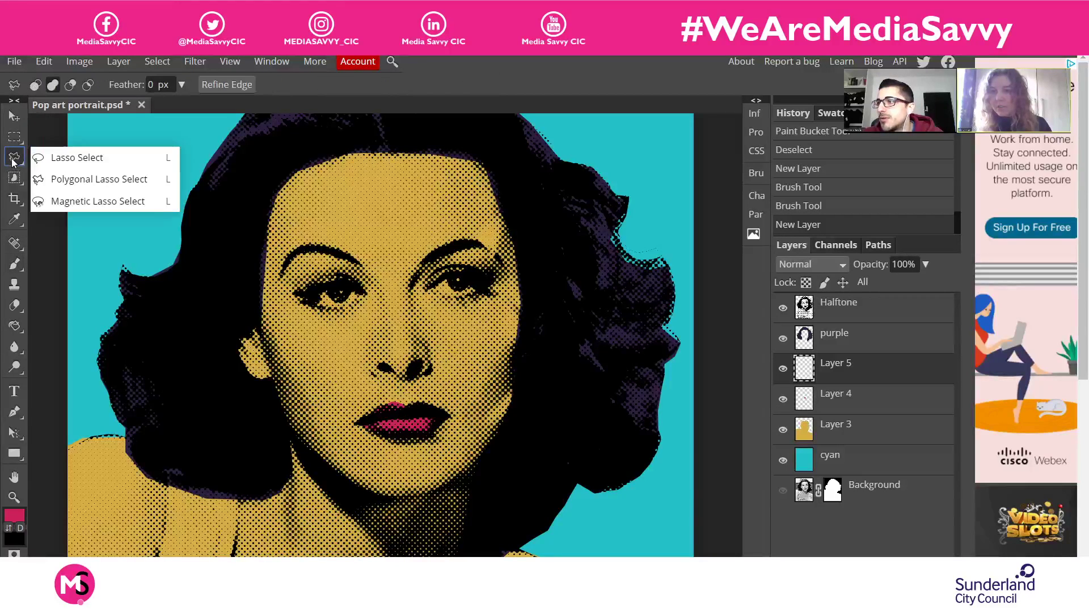
{"action": "left_click", "coordinate": [71, 157]}
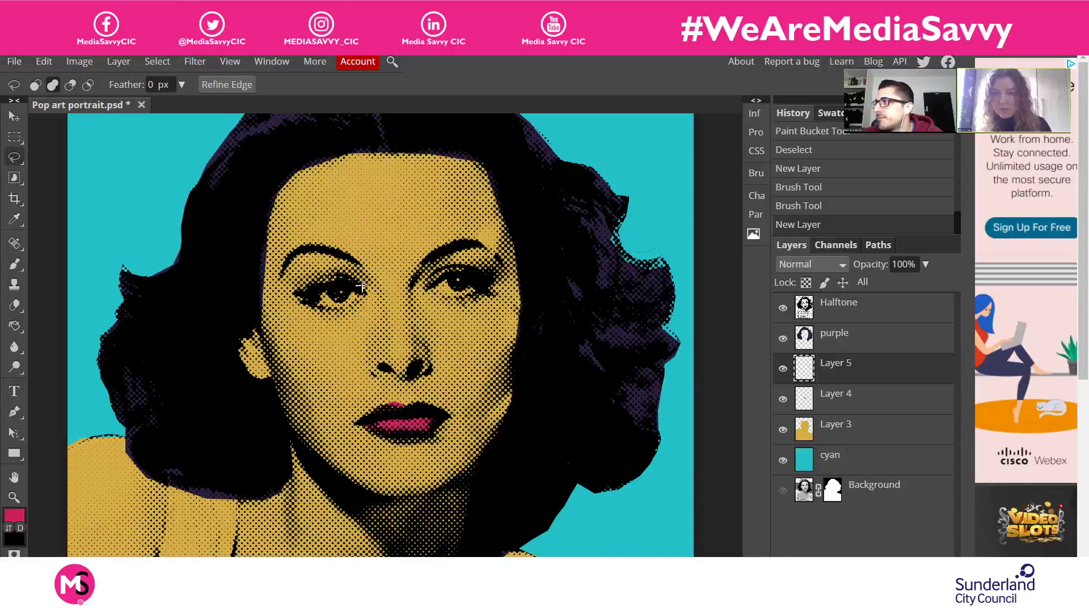
{"action": "mouse_move", "coordinate": [364, 293]}
{"action": "left_mouse_down"}
{"action": "mouse_move", "coordinate": [334, 251]}
{"action": "mouse_move", "coordinate": [304, 250]}
{"action": "mouse_move", "coordinate": [282, 267]}
{"action": "mouse_move", "coordinate": [290, 290]}
{"action": "mouse_move", "coordinate": [348, 282]}
{"action": "mouse_move", "coordinate": [361, 292]}
{"action": "left_mouse_up"}
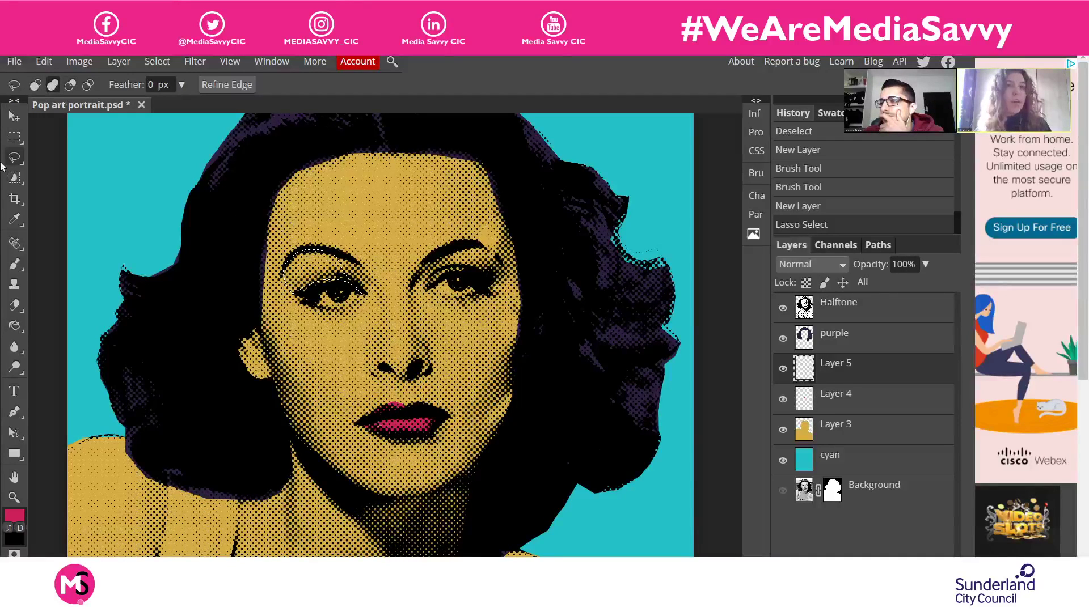
{"action": "left_click", "coordinate": [52, 85]}
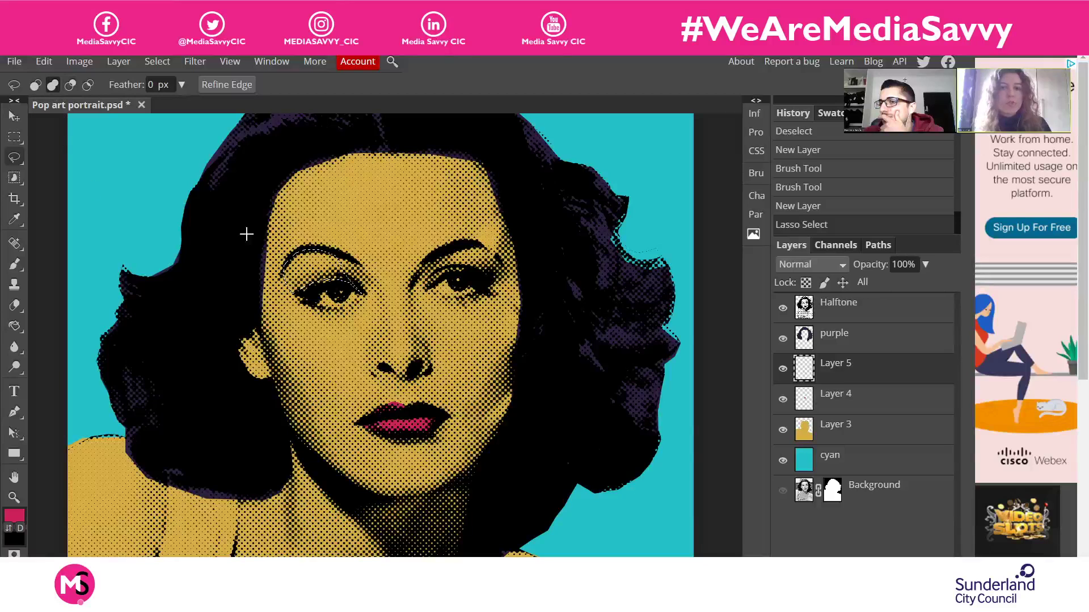
{"action": "mouse_move", "coordinate": [428, 285]}
{"action": "left_mouse_down"}
{"action": "mouse_move", "coordinate": [477, 247]}
{"action": "mouse_move", "coordinate": [510, 274]}
{"action": "mouse_move", "coordinate": [492, 284]}
{"action": "mouse_move", "coordinate": [421, 272]}
{"action": "left_mouse_up"}
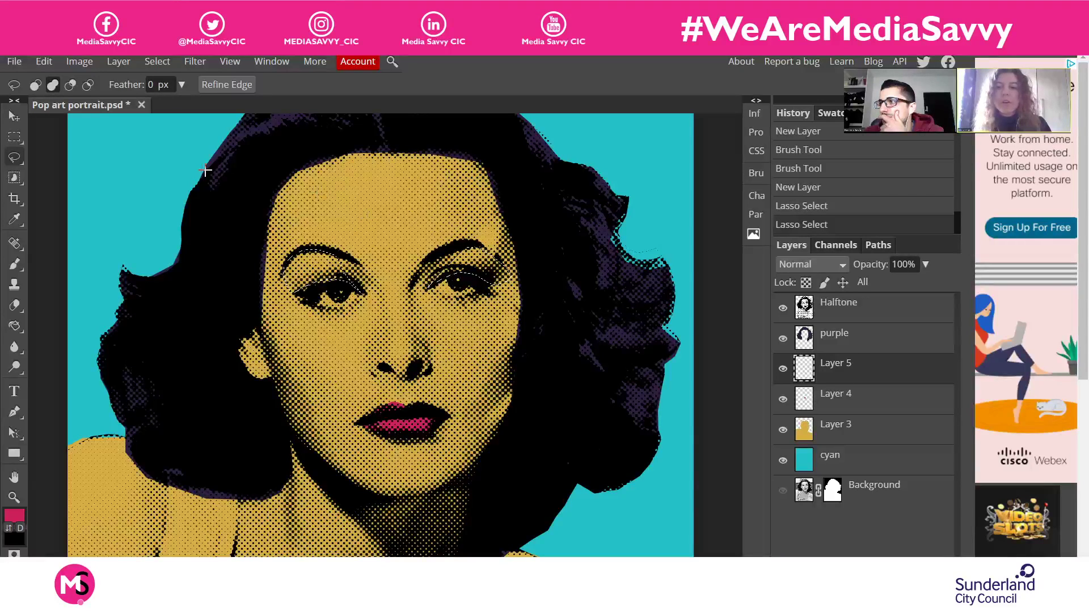
{"action": "left_click", "coordinate": [51, 85]}
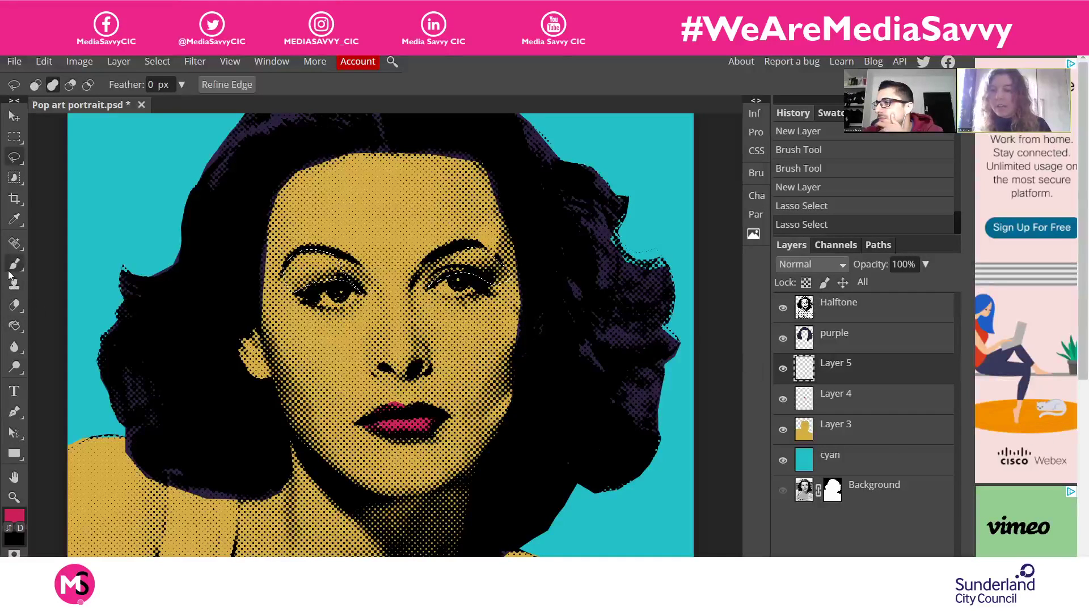
Fill both eyelid selections on Layer 5 with bright green using the Paint Bucket and clear the selection
{"action": "left_click", "coordinate": [14, 326]}
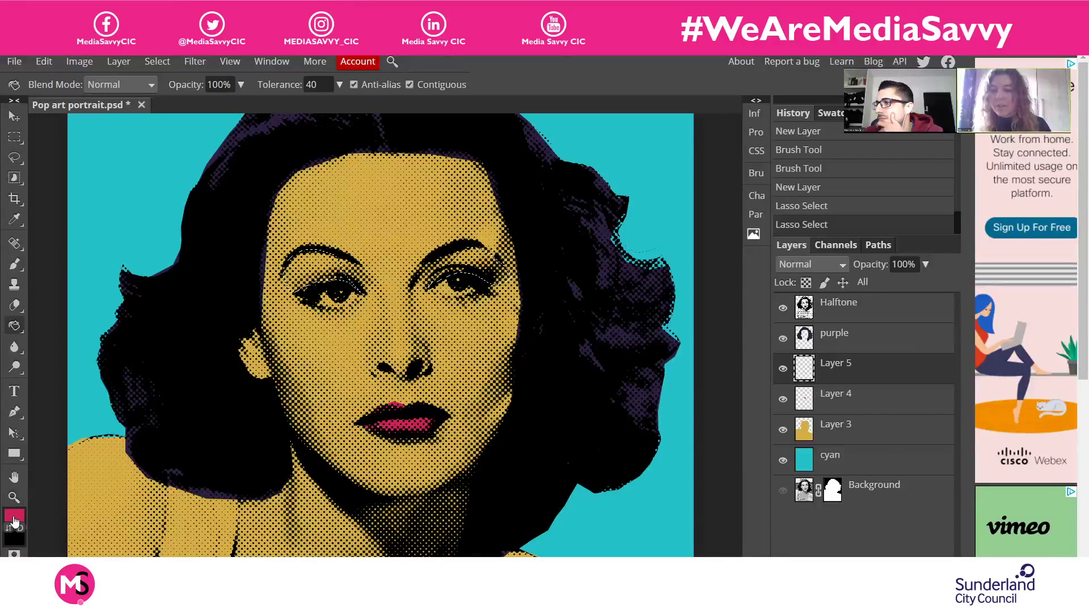
{"action": "left_click", "coordinate": [14, 516]}
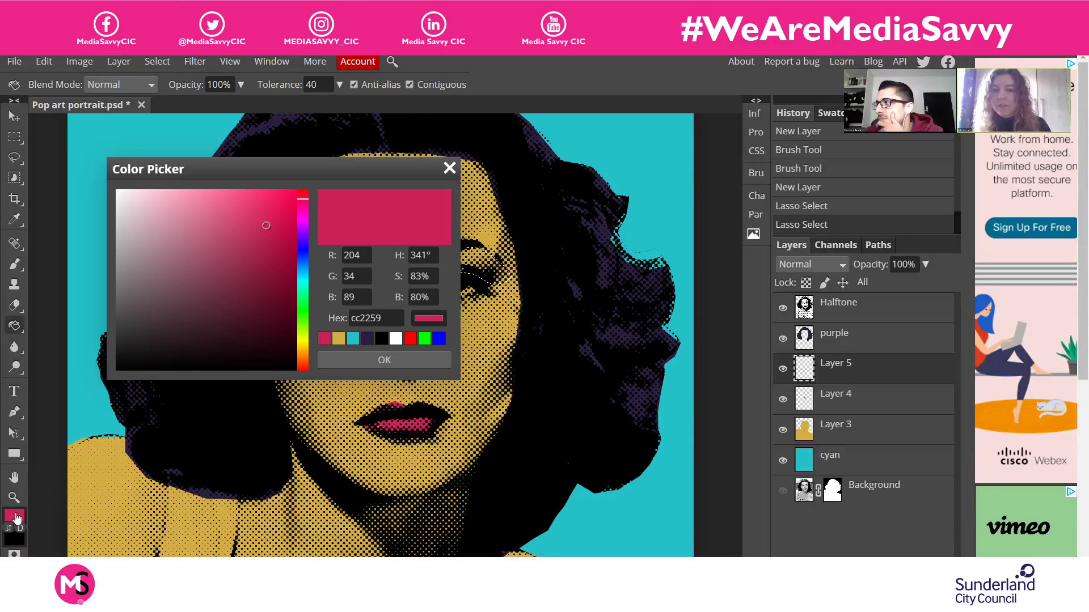
{"action": "left_click", "coordinate": [302, 312]}
{"action": "mouse_move", "coordinate": [253, 238]}
{"action": "left_mouse_down"}
{"action": "mouse_move", "coordinate": [246, 214]}
{"action": "mouse_move", "coordinate": [272, 217]}
{"action": "left_mouse_up"}
{"action": "left_click_drag", "start_coordinate": [301, 312], "coordinate": [300, 319]}
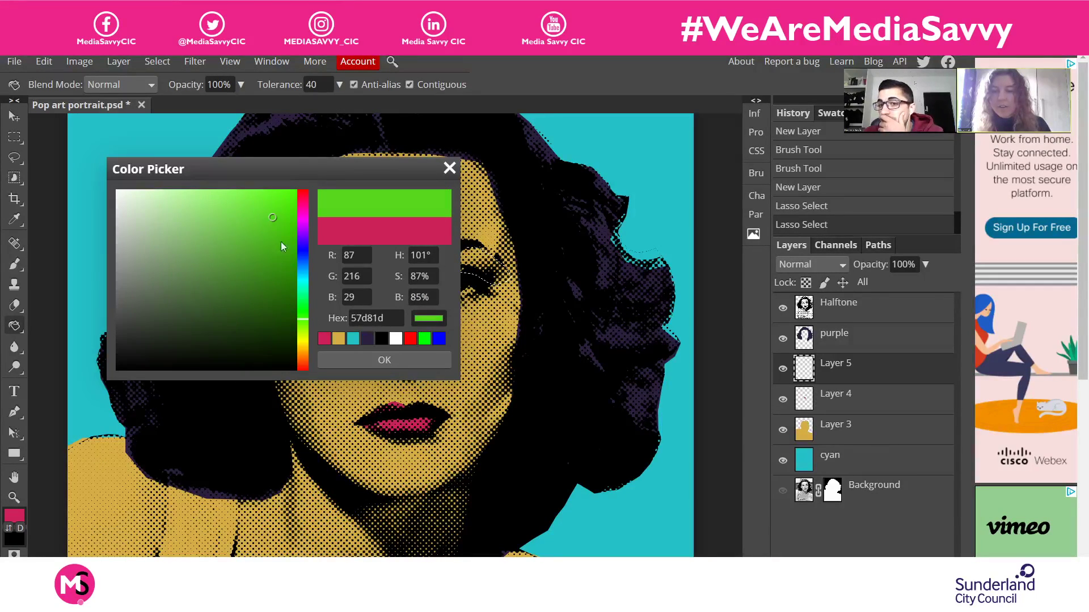
{"action": "left_click_drag", "start_coordinate": [281, 211], "coordinate": [280, 211]}
{"action": "left_click", "coordinate": [383, 361]}
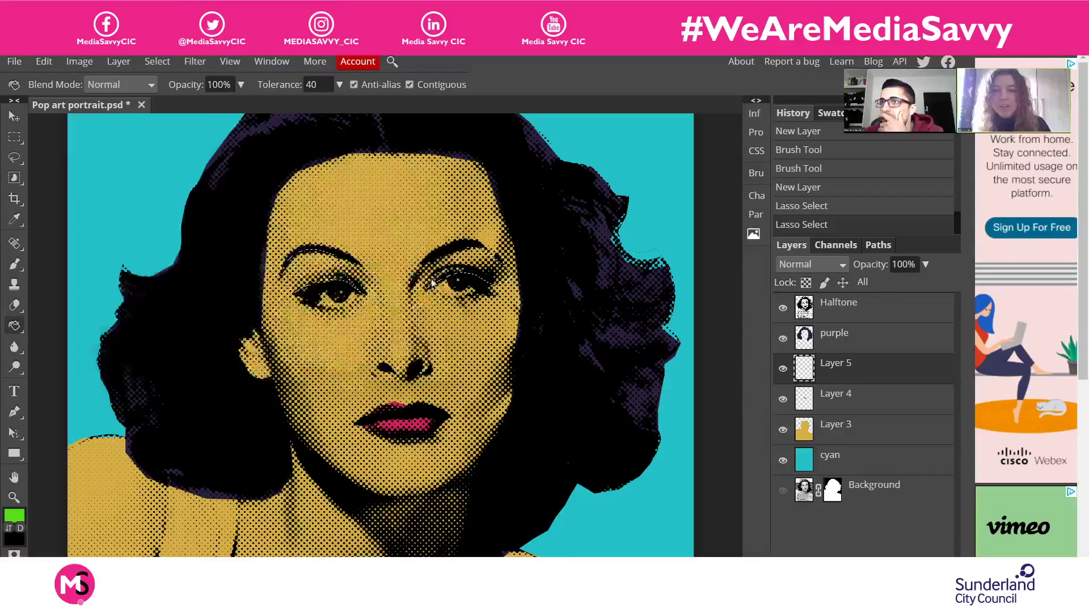
{"action": "left_click", "coordinate": [469, 258]}
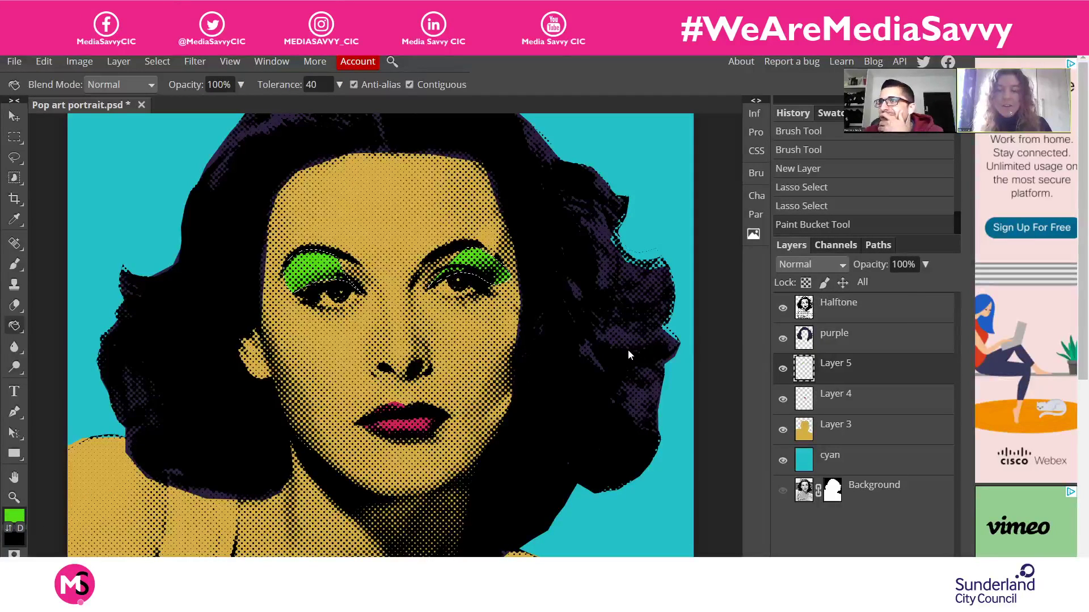
{"action": "key", "text": "ctrl+d"}
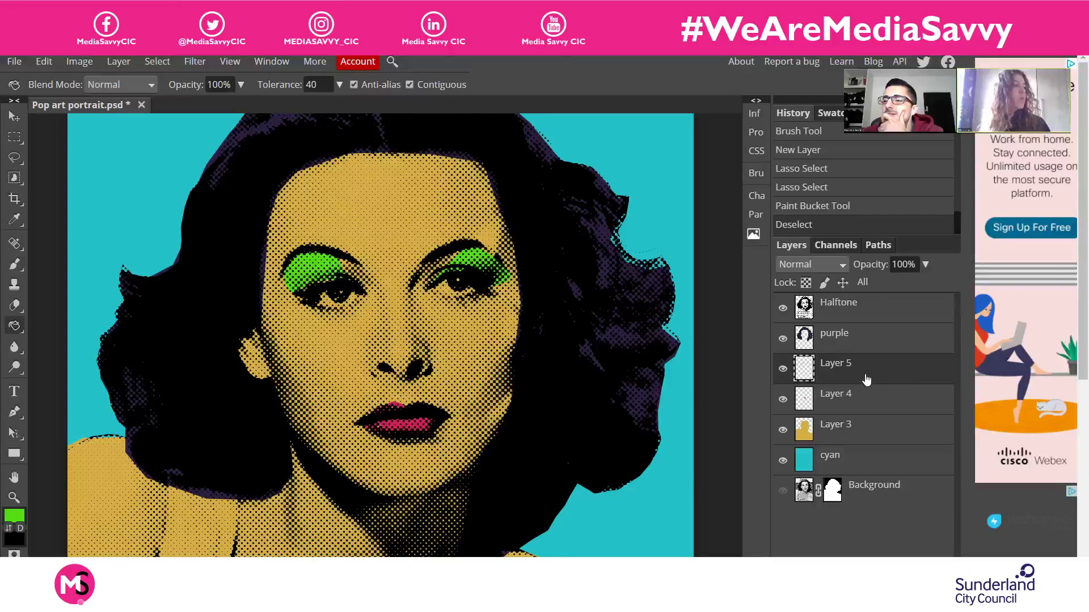
Open the layer style settings of the green eyeshadow layer and enable a Color Overlay
{"action": "double_click", "coordinate": [897, 376]}
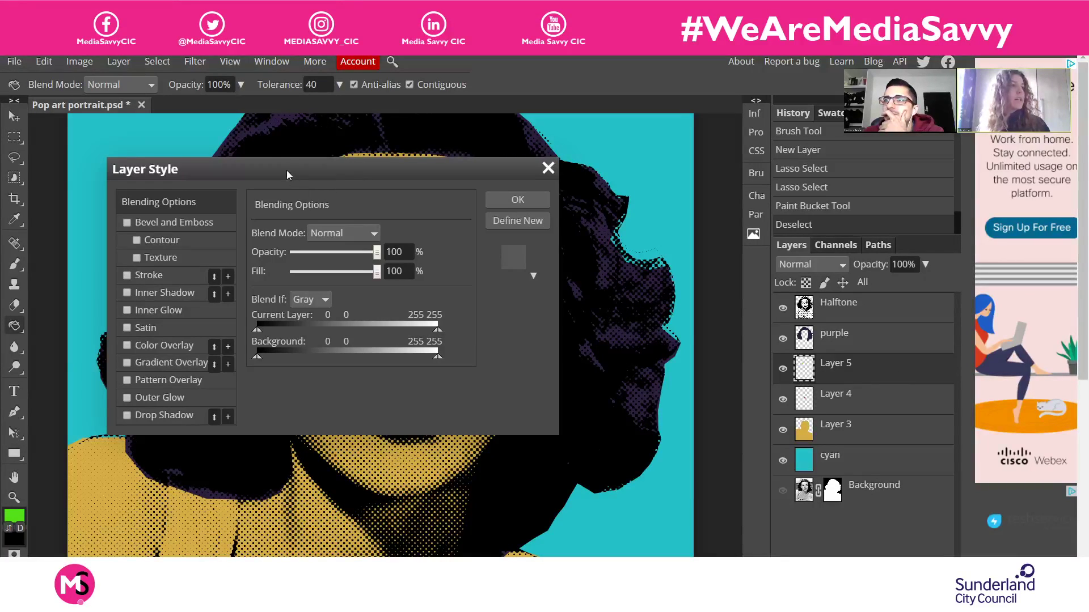
{"action": "left_click_drag", "start_coordinate": [287, 170], "coordinate": [672, 135]}
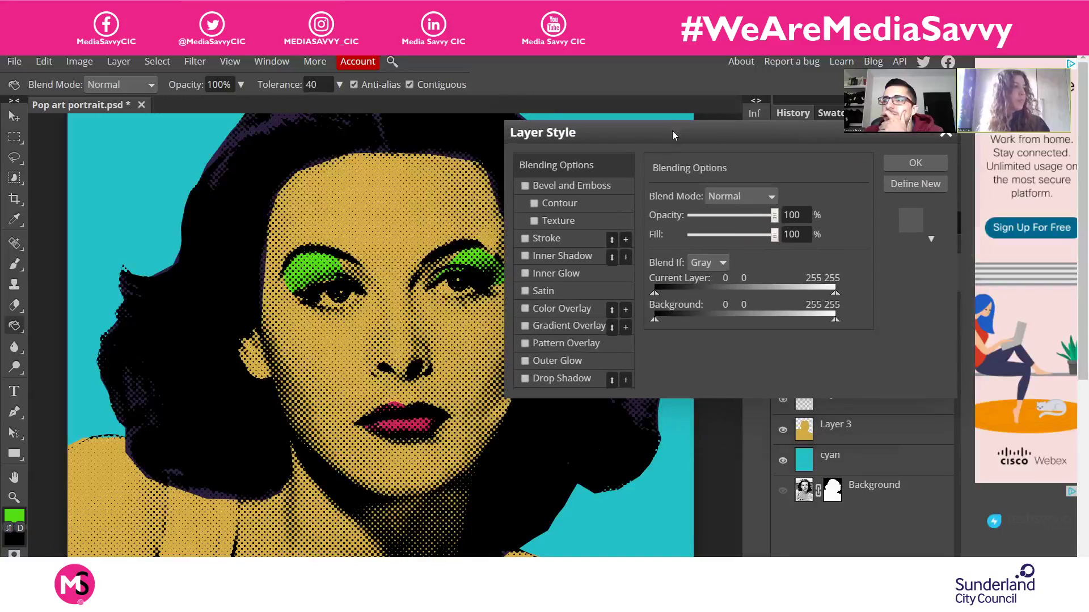
{"action": "left_click", "coordinate": [576, 313]}
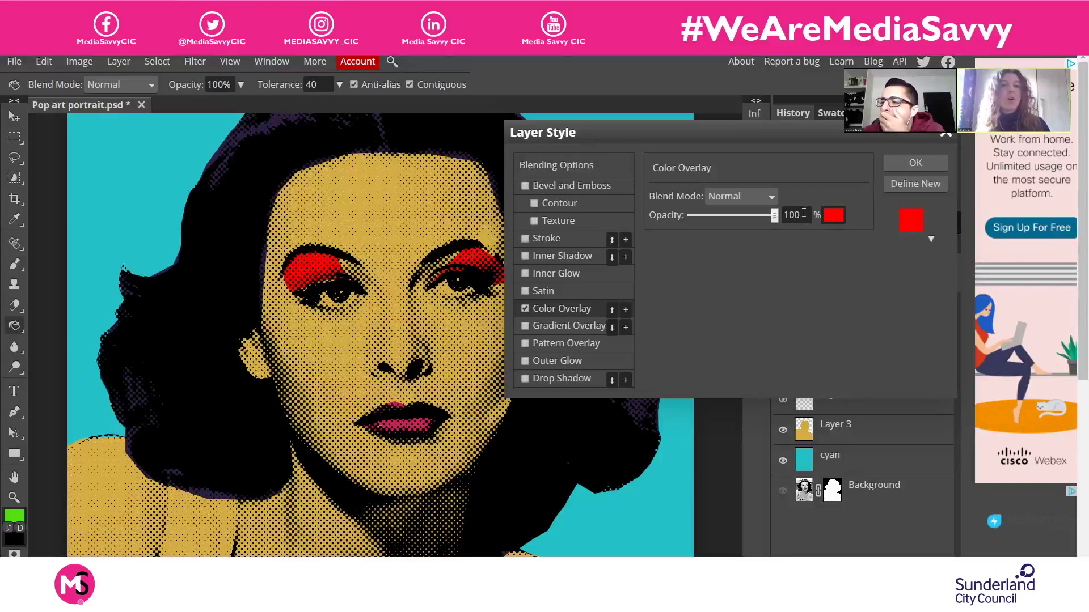
Set the eyeshadow's Color Overlay to a muted olive green at 100% opacity and apply the layer style
{"action": "left_click", "coordinate": [833, 216]}
{"action": "left_click_drag", "start_coordinate": [270, 177], "coordinate": [743, 172]}
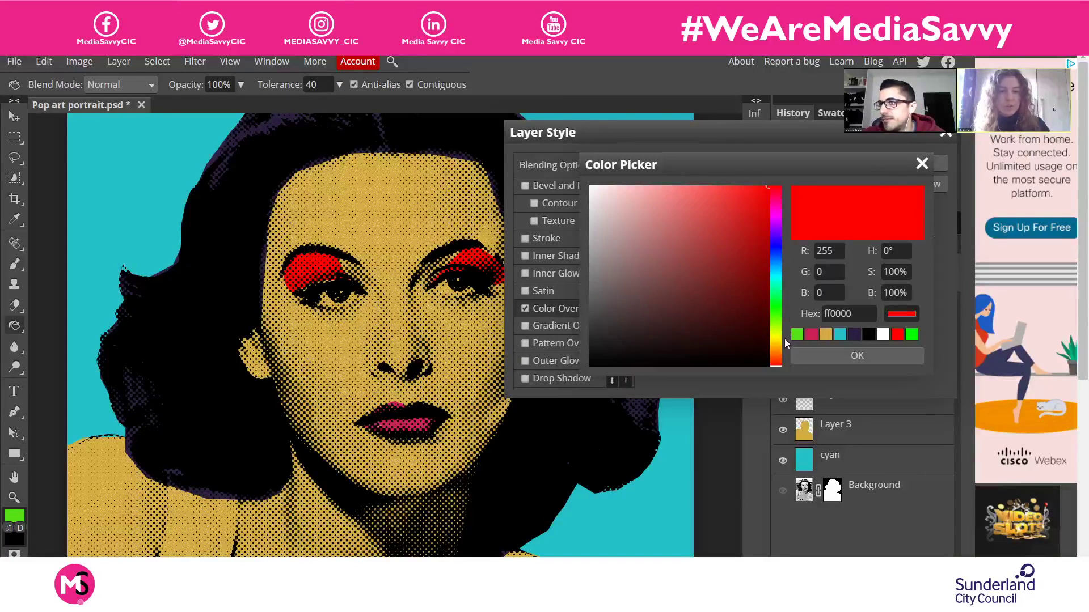
{"action": "left_click_drag", "start_coordinate": [772, 325], "coordinate": [764, 309]}
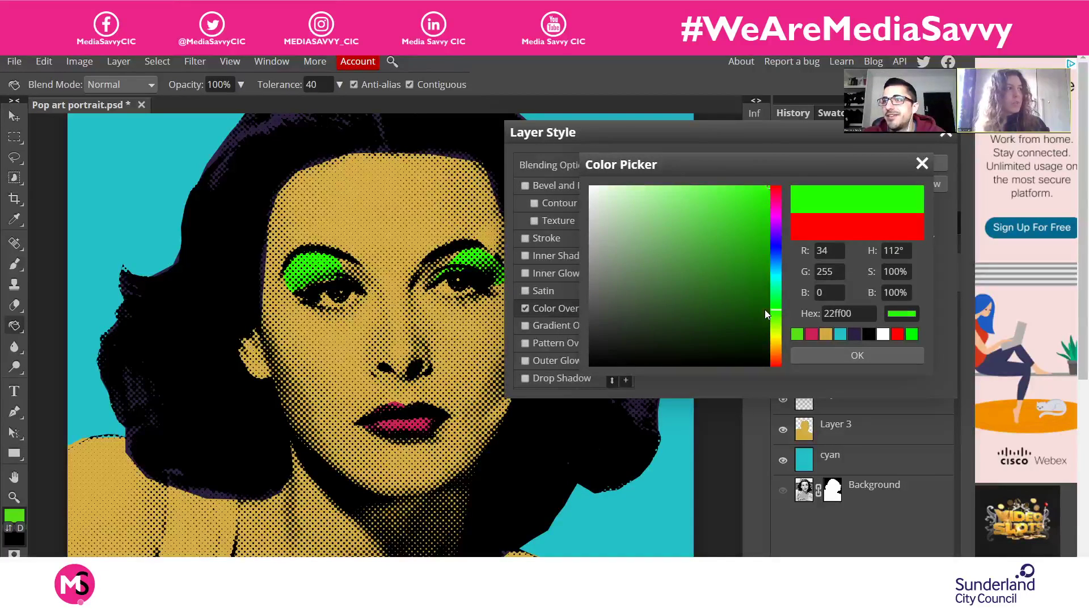
{"action": "mouse_move", "coordinate": [693, 264]}
{"action": "left_mouse_down"}
{"action": "mouse_move", "coordinate": [685, 246]}
{"action": "mouse_move", "coordinate": [702, 256]}
{"action": "left_mouse_up"}
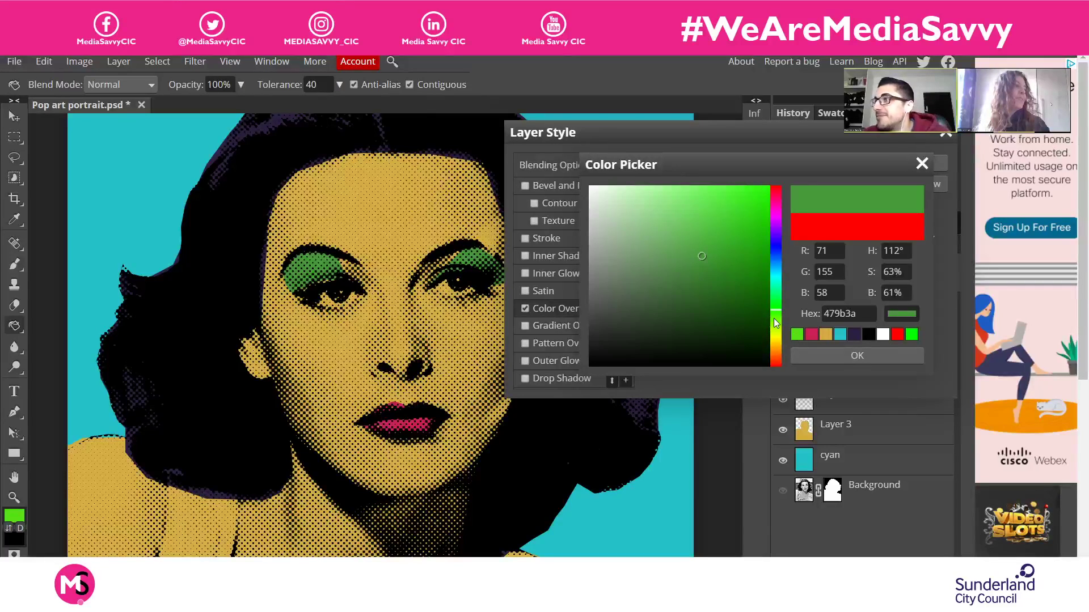
{"action": "left_click", "coordinate": [774, 318]}
{"action": "left_click", "coordinate": [774, 325]}
{"action": "left_click", "coordinate": [774, 316]}
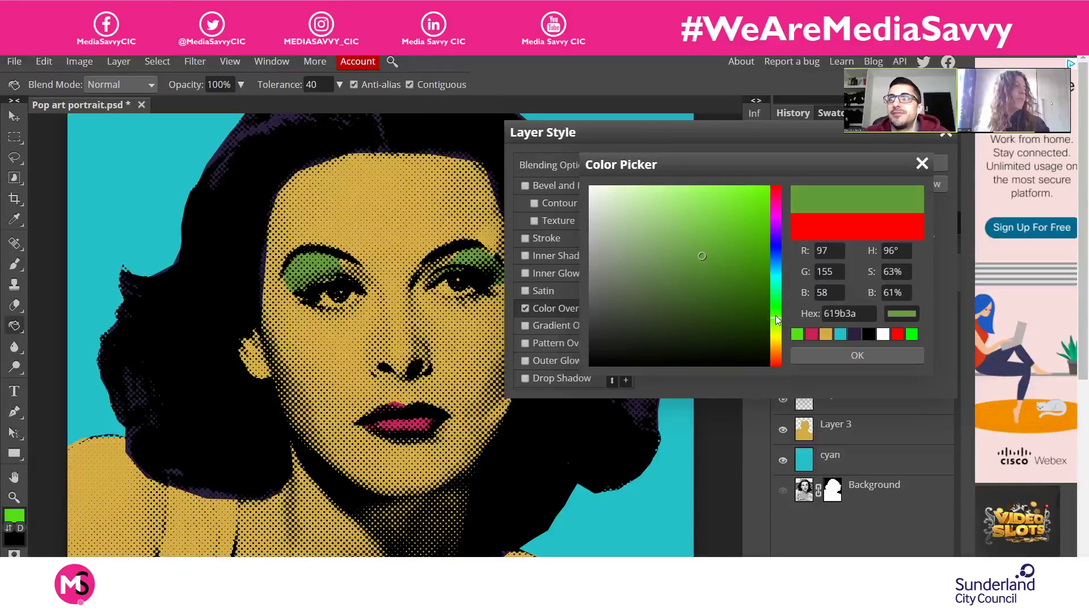
{"action": "left_click_drag", "start_coordinate": [774, 315], "coordinate": [775, 328]}
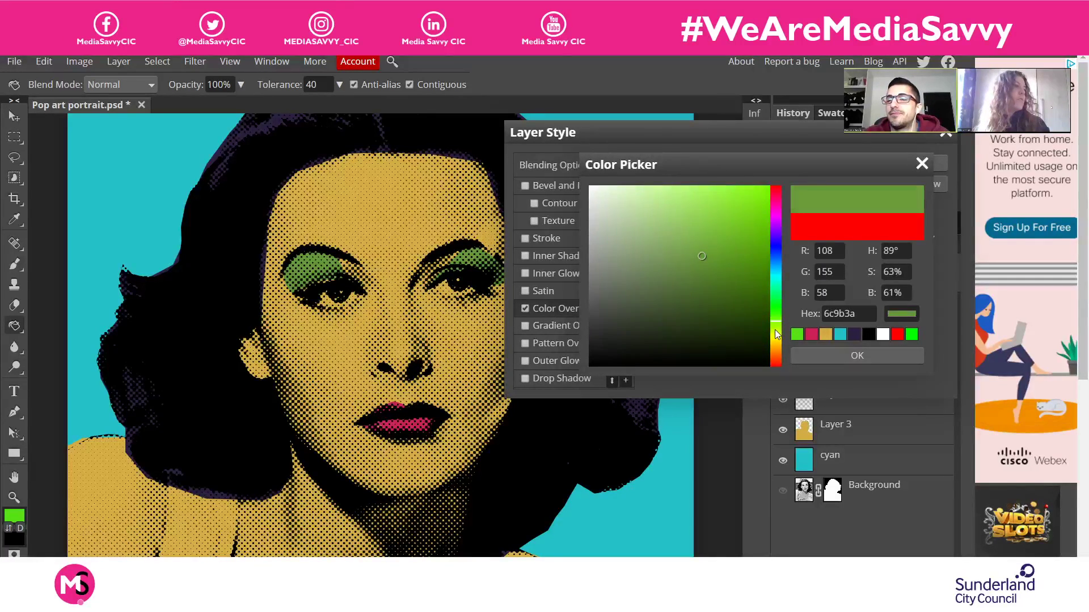
{"action": "left_click", "coordinate": [822, 353]}
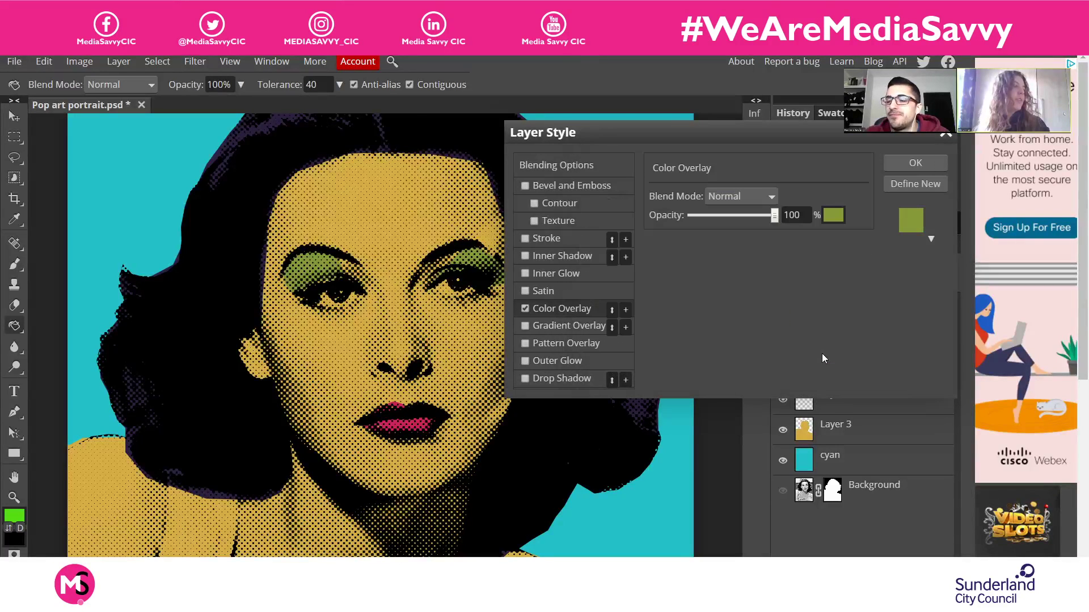
{"action": "left_click", "coordinate": [896, 160]}
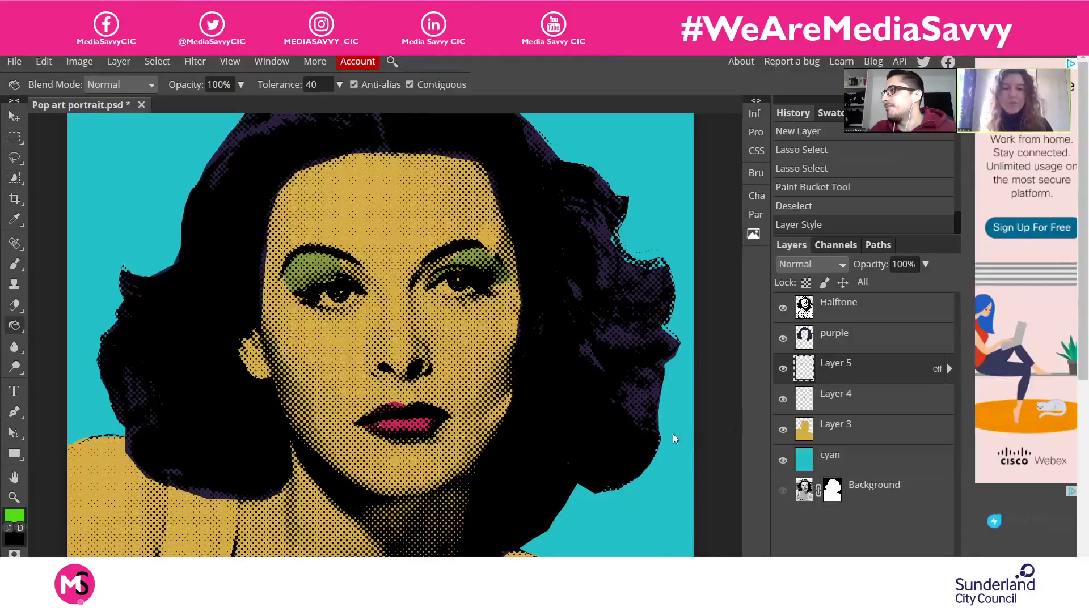
Compare the eyeshadow with and without its Color Overlay by switching Layer 5's effects off and on
{"action": "scroll", "coordinate": [663, 369], "scroll_direction": "down", "scroll_amount": 3}
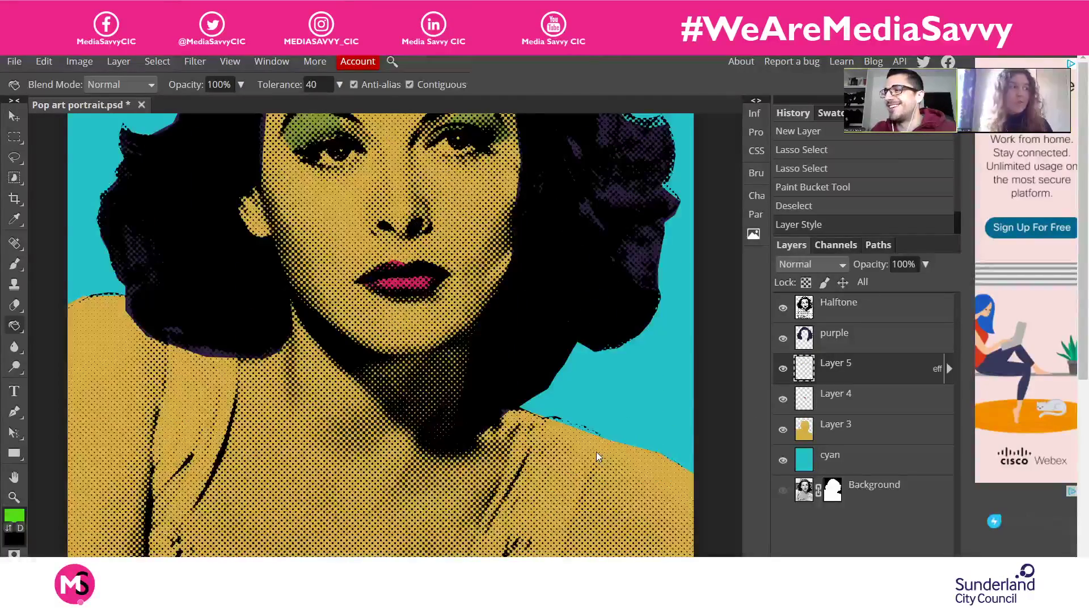
{"action": "scroll", "coordinate": [596, 451], "scroll_direction": "down", "scroll_amount": 2}
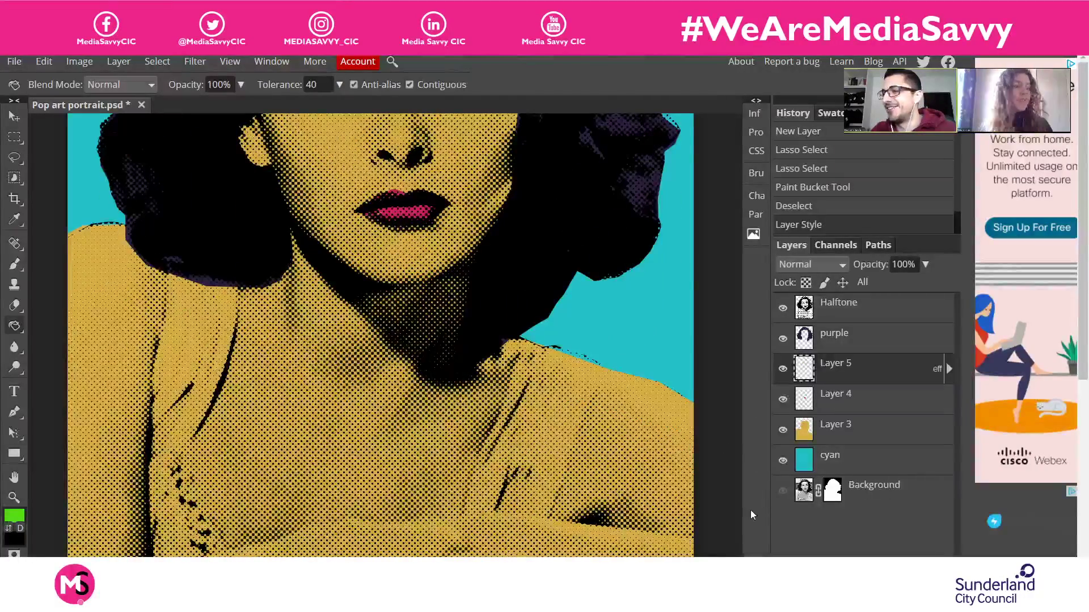
{"action": "scroll", "coordinate": [540, 439], "scroll_direction": "up", "scroll_amount": 3}
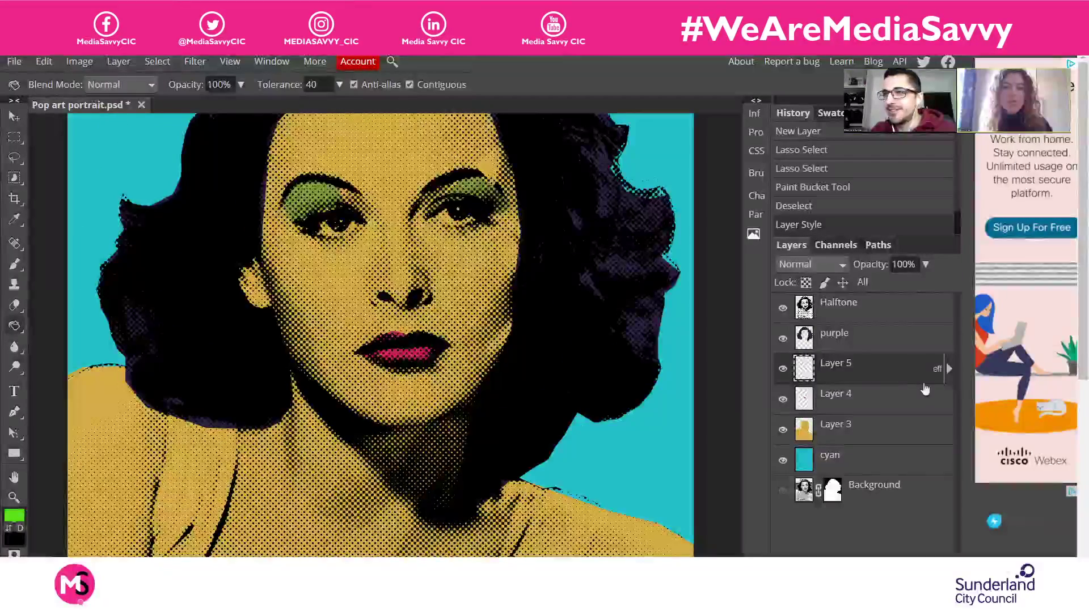
{"action": "left_click", "coordinate": [948, 369]}
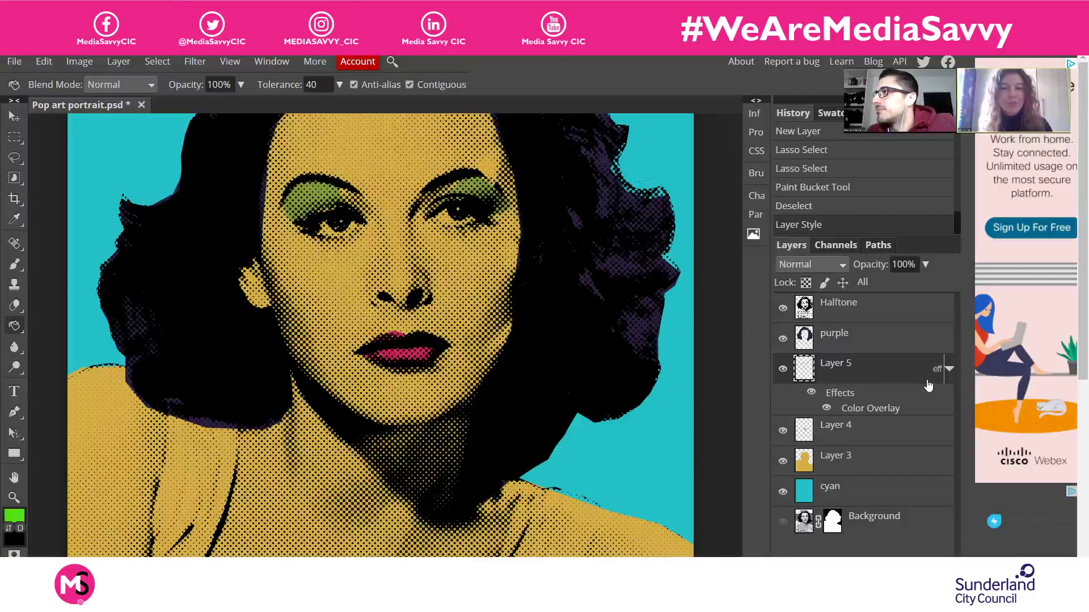
{"action": "left_click", "coordinate": [812, 395]}
{"action": "left_click", "coordinate": [812, 396]}
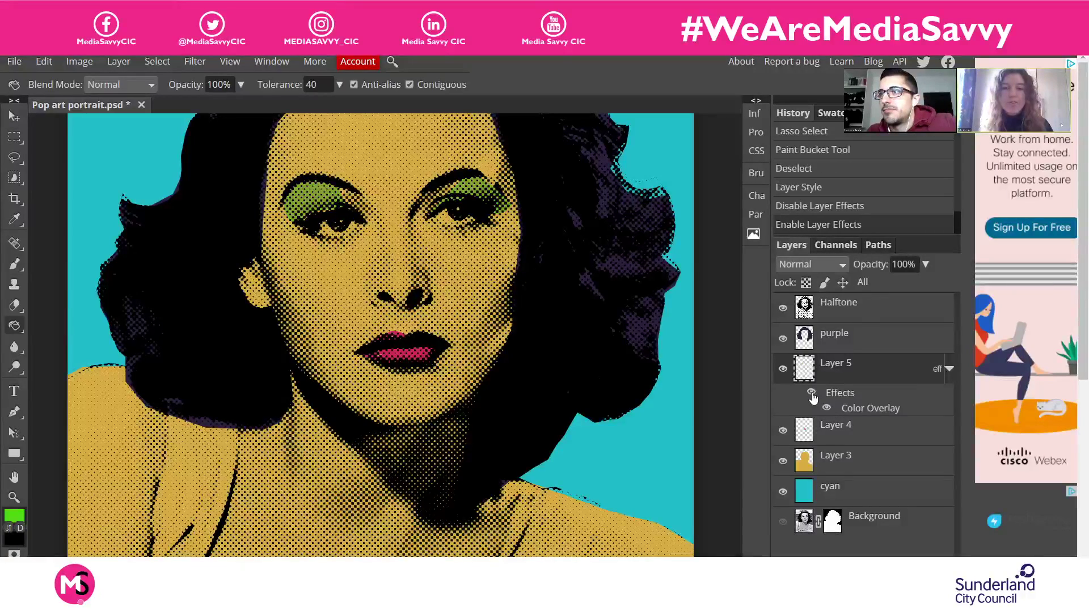
{"action": "left_click", "coordinate": [812, 395]}
{"action": "left_click", "coordinate": [812, 396]}
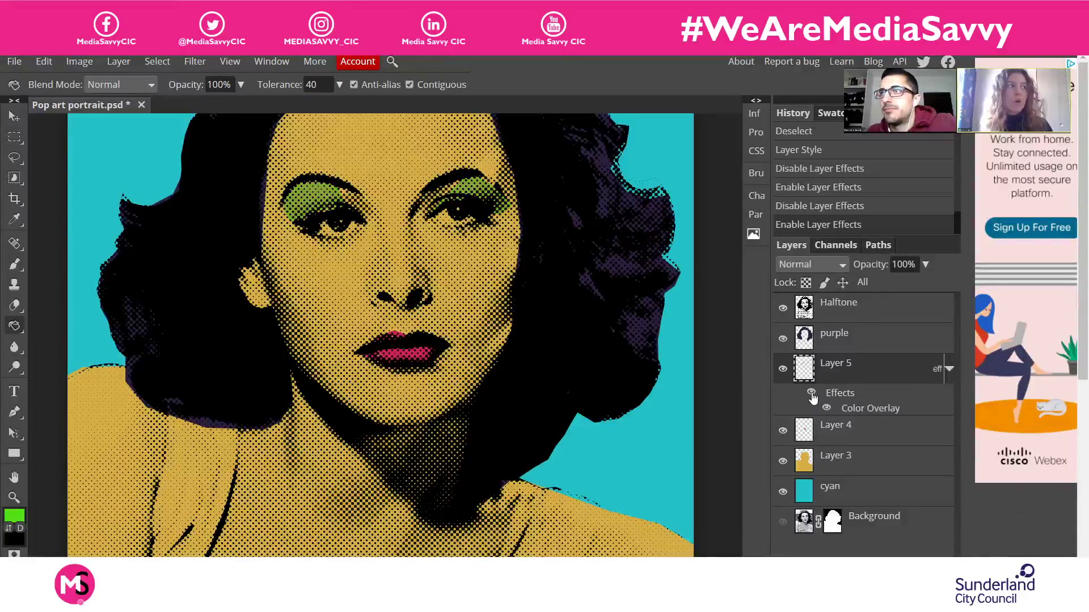
{"action": "left_click", "coordinate": [812, 396]}
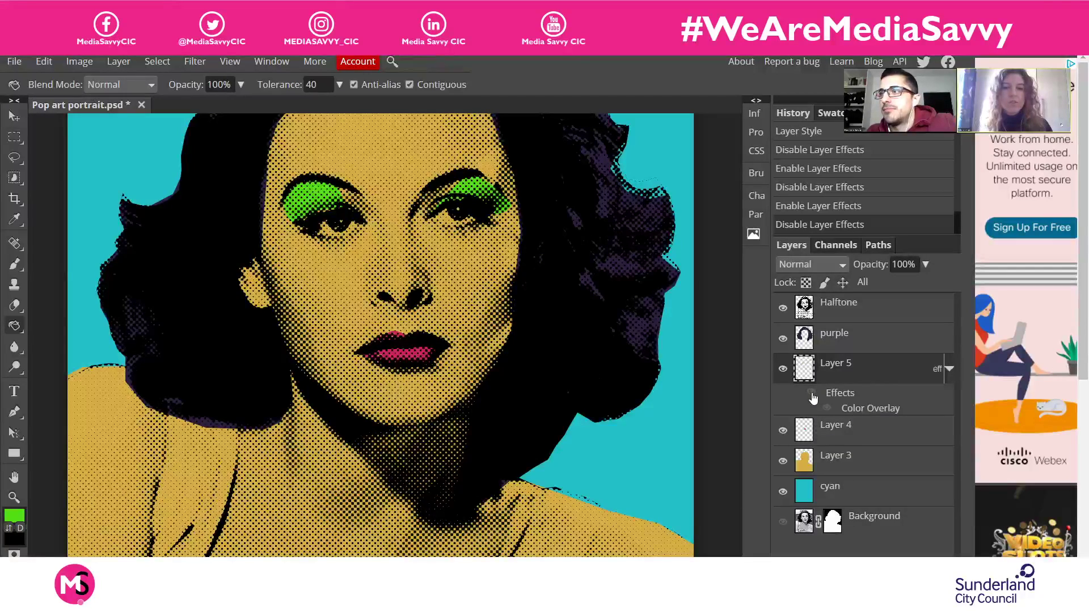
{"action": "left_click", "coordinate": [812, 395]}
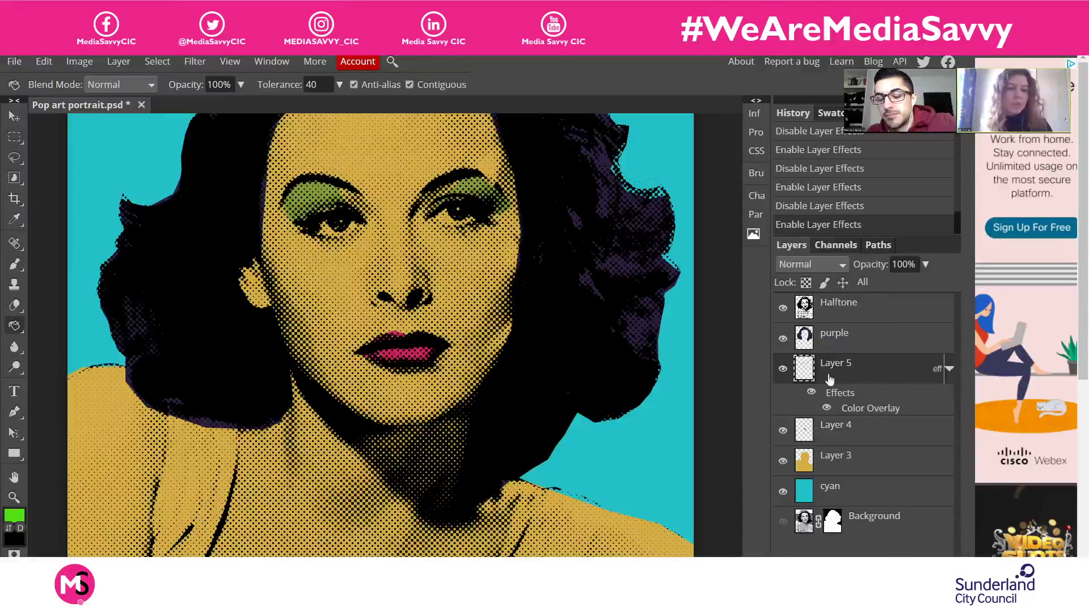
{"action": "left_click", "coordinate": [949, 369]}
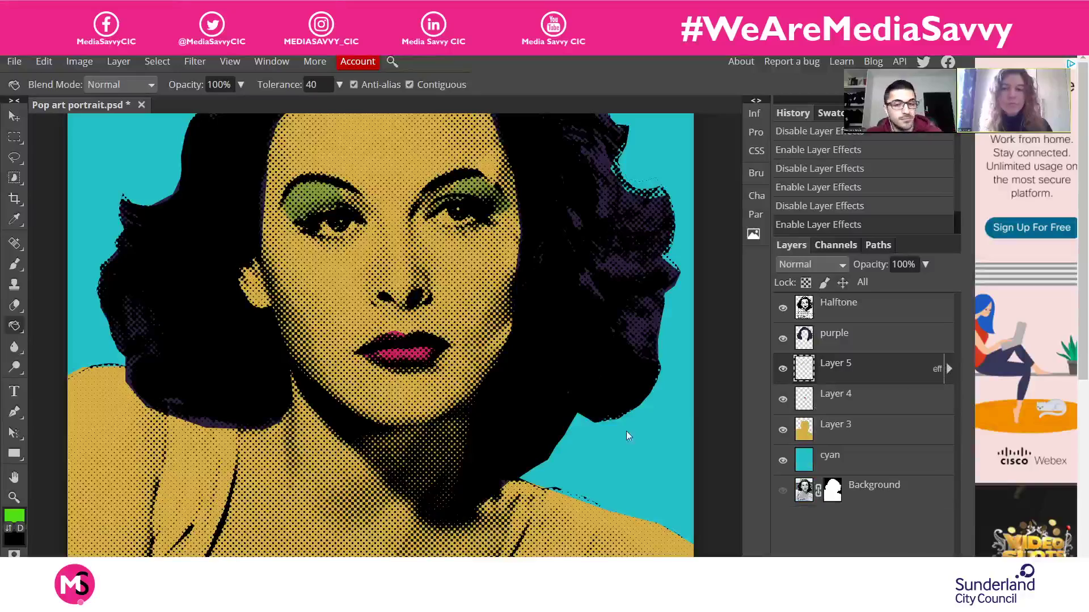
Add a new empty layer above the eyeshadow layer and choose the Polygonal Lasso tool
{"action": "scroll", "coordinate": [584, 458], "scroll_direction": "down", "scroll_amount": 2}
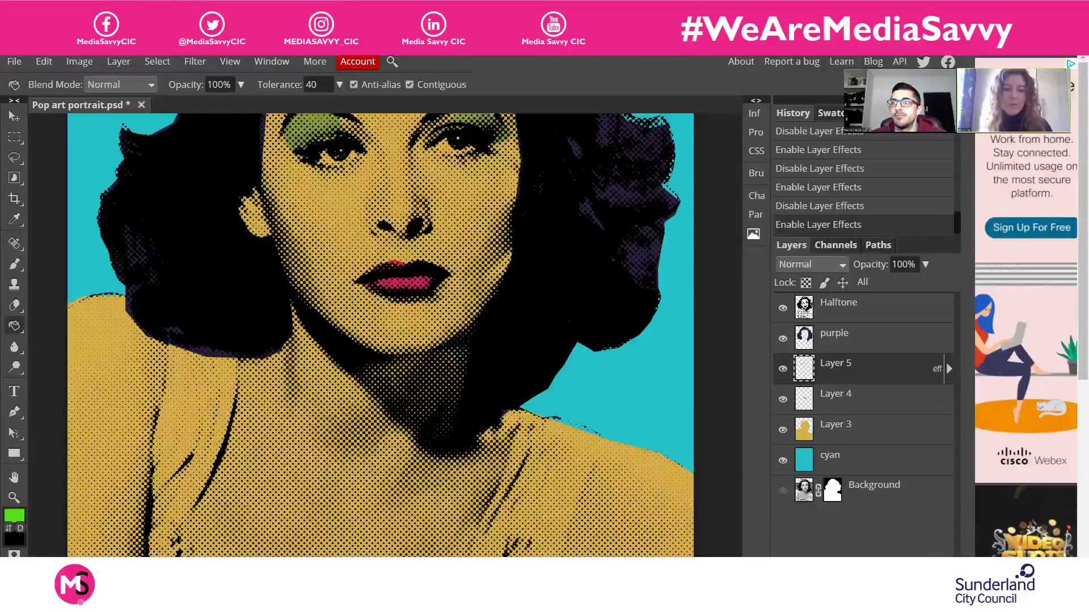
{"action": "key", "text": "ctrl+shift+n"}
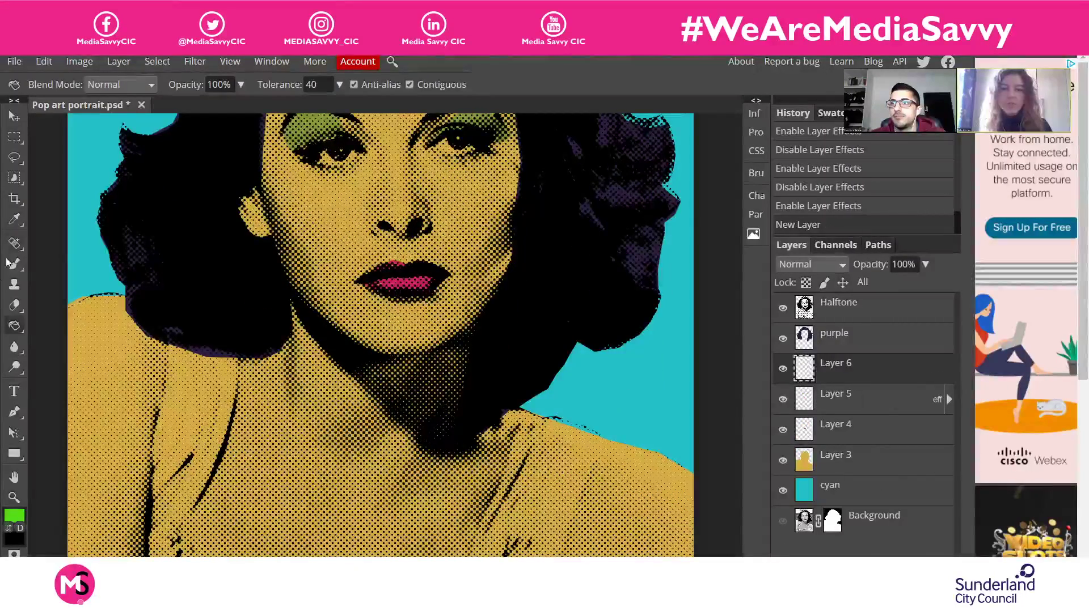
{"action": "left_click", "coordinate": [16, 161]}
{"action": "left_click", "coordinate": [57, 179]}
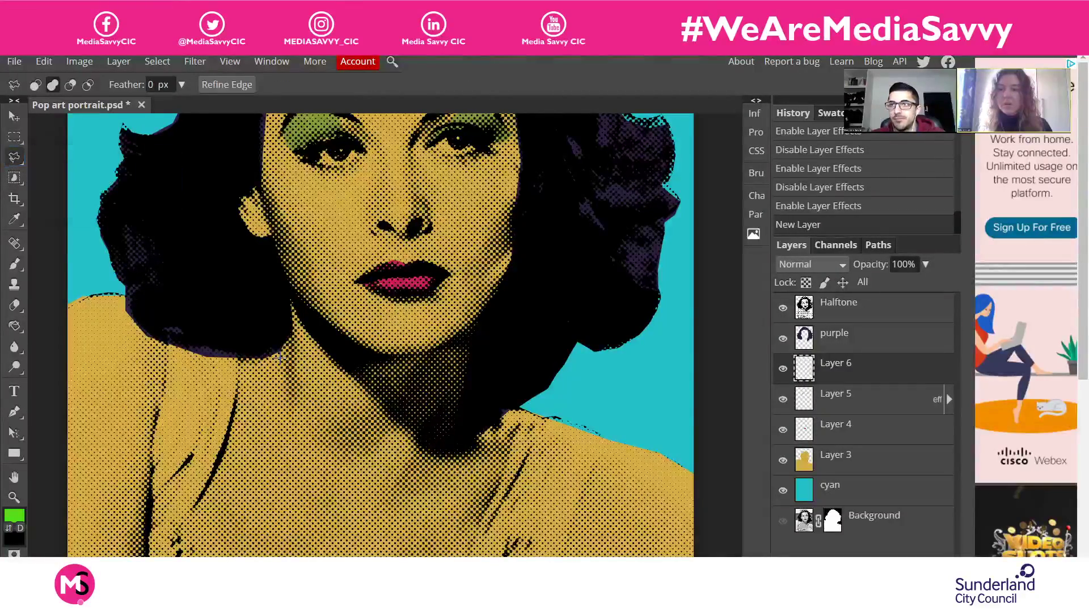
Outline the dress strap that runs from beneath the hair down to the hand as a closed polygonal selection
{"action": "left_click", "coordinate": [241, 347]}
{"action": "left_click", "coordinate": [236, 397]}
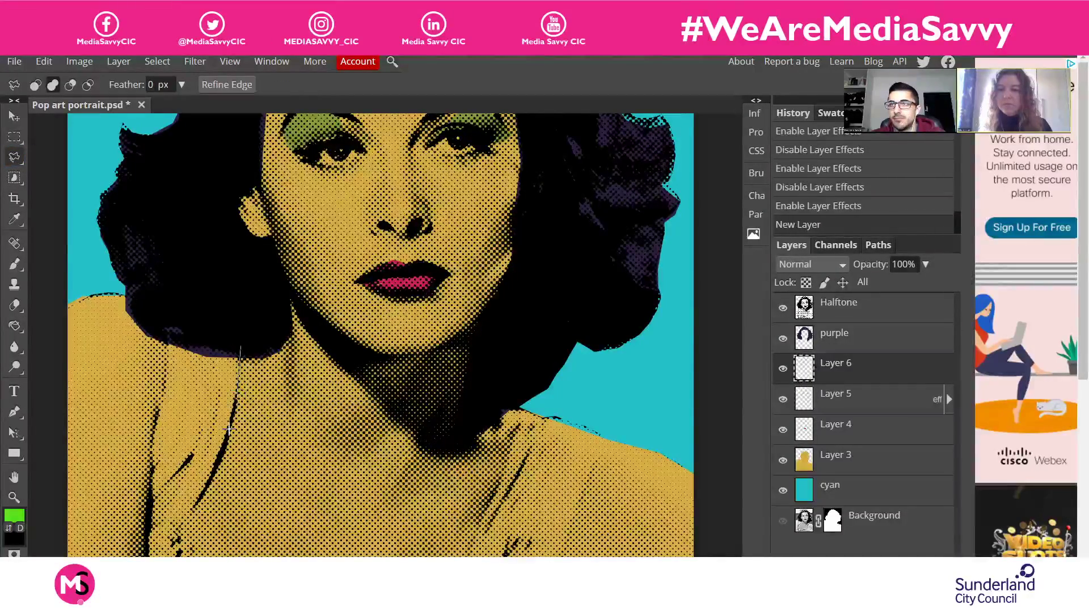
{"action": "left_click", "coordinate": [229, 434]}
{"action": "left_click", "coordinate": [214, 466]}
{"action": "left_click", "coordinate": [208, 482]}
{"action": "left_click", "coordinate": [194, 501]}
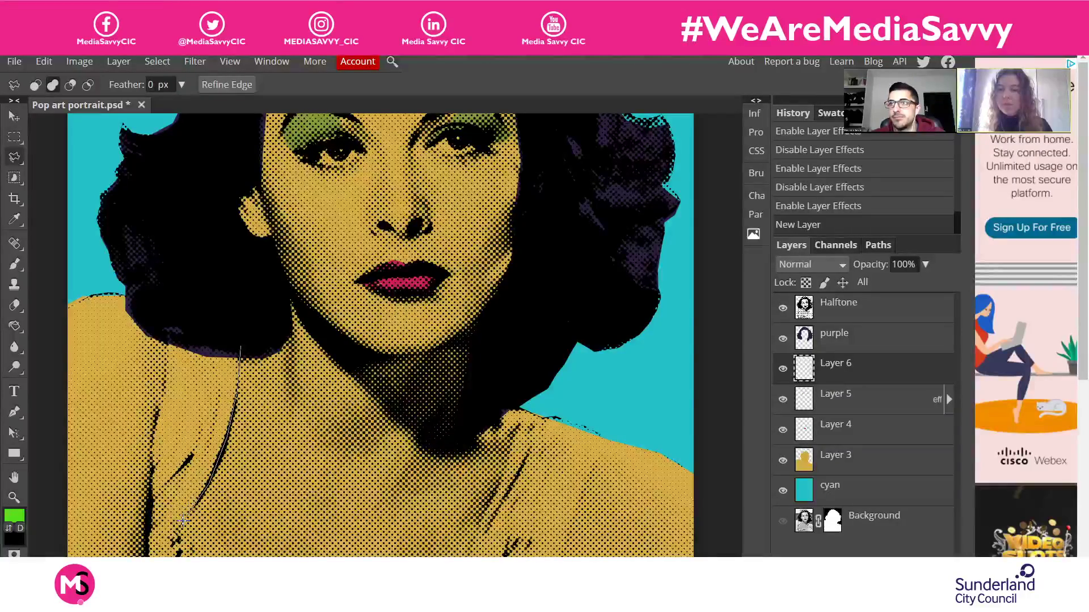
{"action": "scroll", "coordinate": [180, 527], "scroll_direction": "down", "scroll_amount": 3}
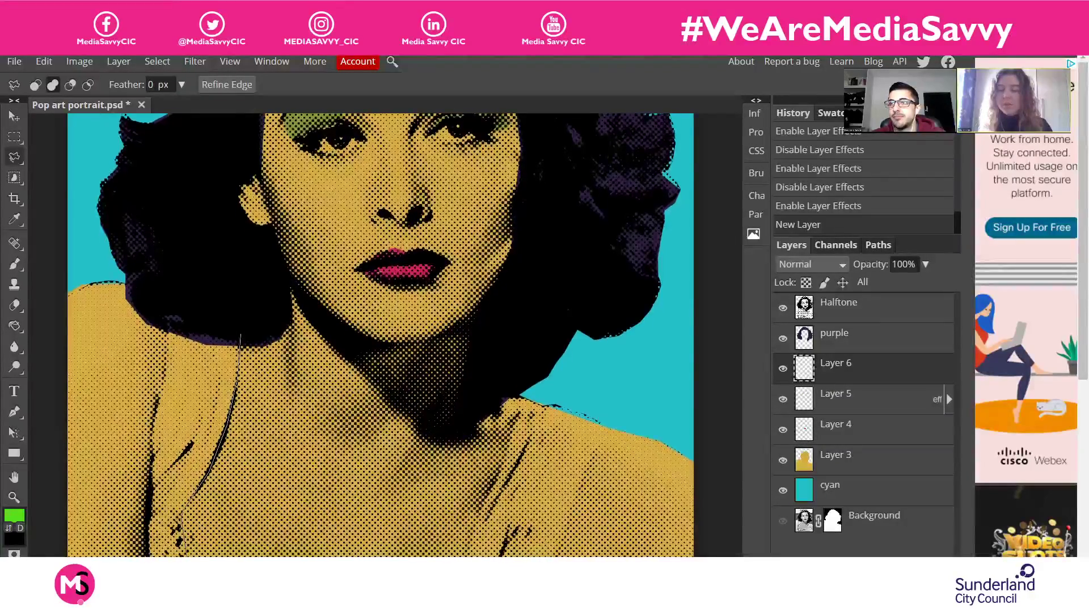
{"action": "scroll", "coordinate": [180, 526], "scroll_direction": "down", "scroll_amount": 3}
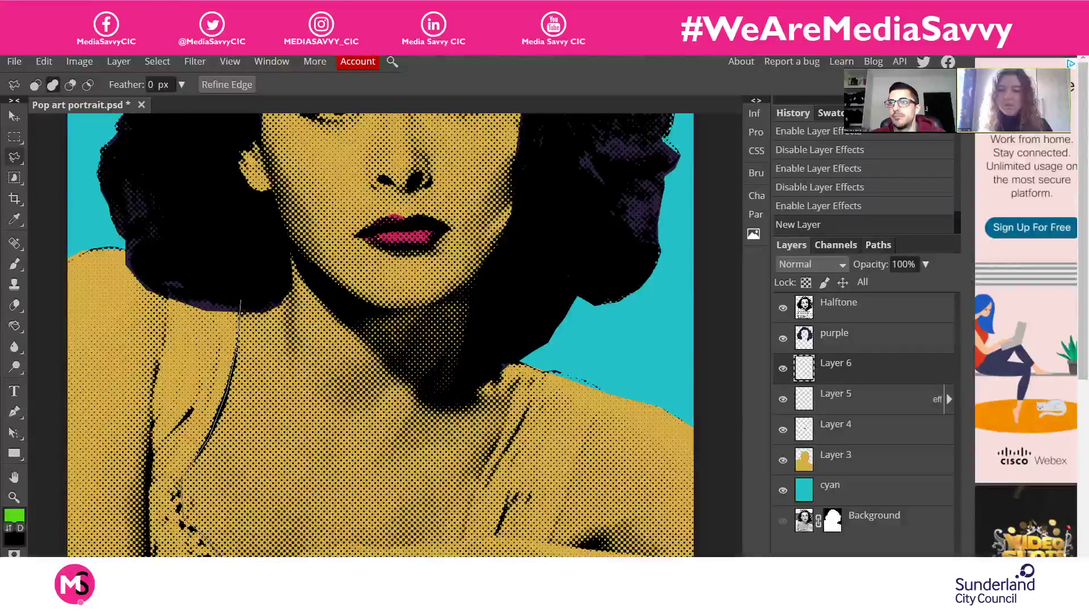
{"action": "scroll", "coordinate": [380, 335], "scroll_direction": "down", "scroll_amount": 3}
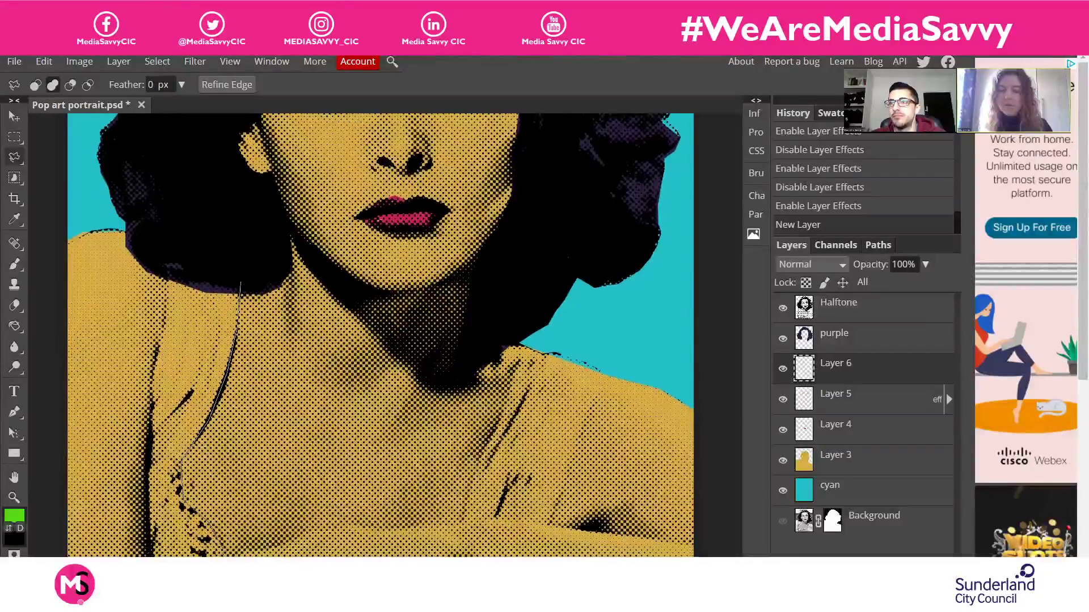
{"action": "scroll", "coordinate": [210, 546], "scroll_direction": "down", "scroll_amount": 1}
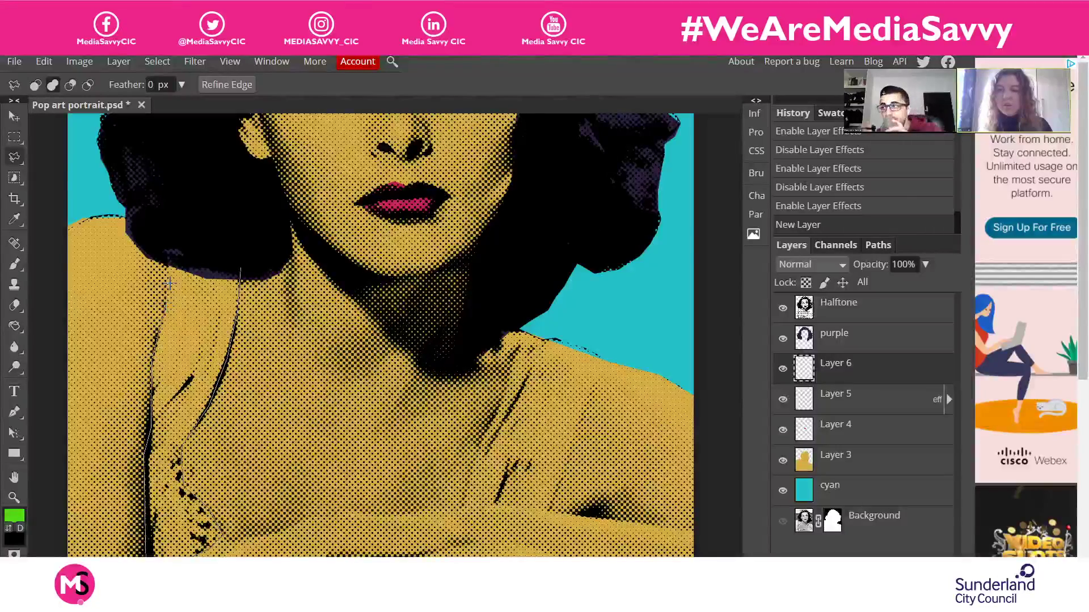
{"action": "left_click", "coordinate": [170, 244]}
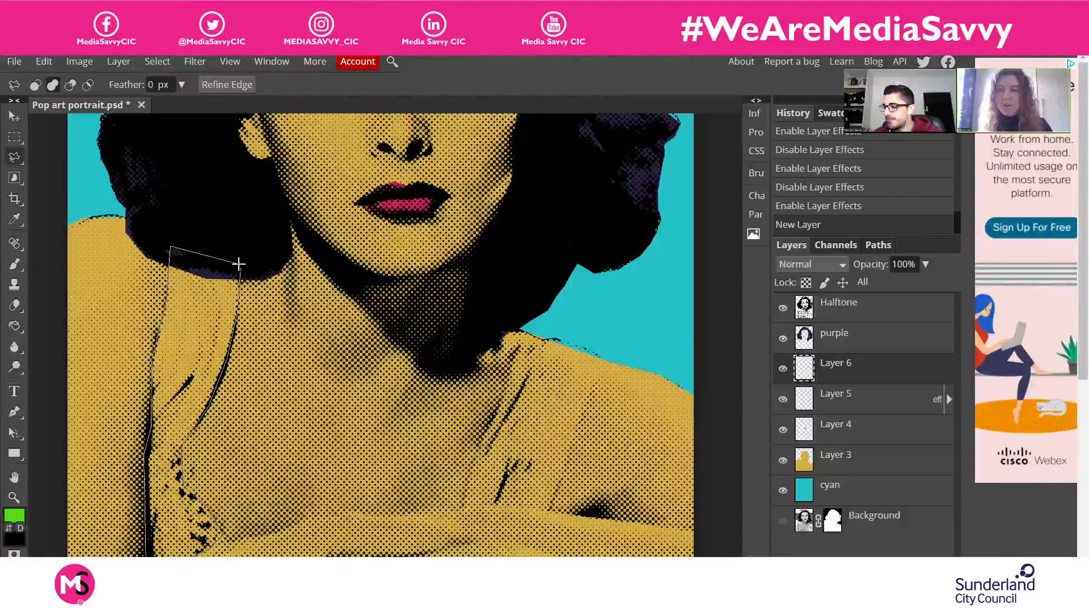
{"action": "double_click", "coordinate": [239, 264]}
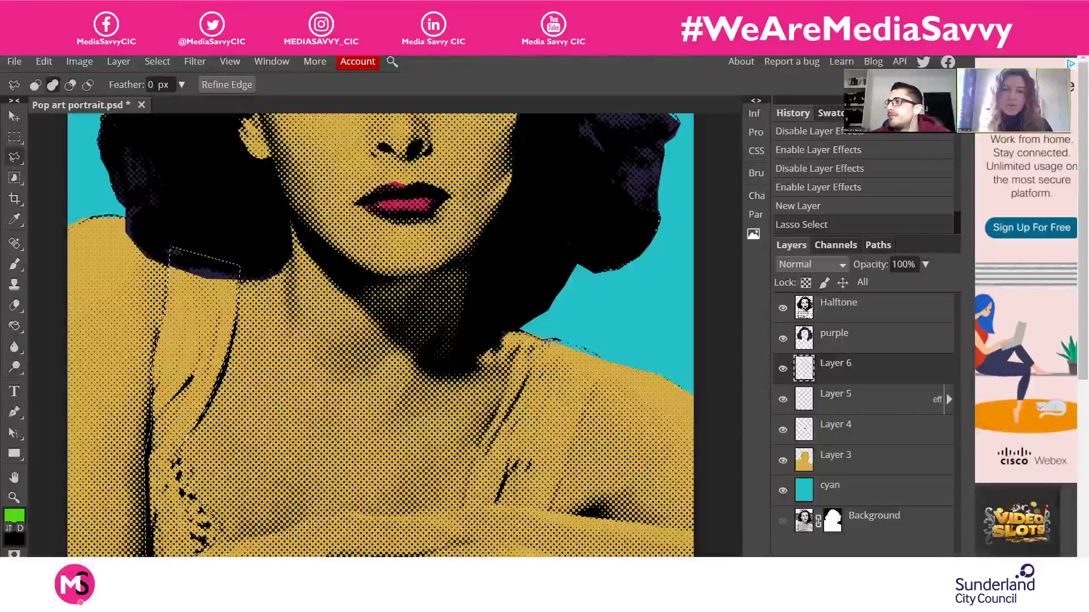
Add the other dress strap, from the shoulder edge down to the arm, to the lasso selection
{"action": "mouse_move", "coordinate": [598, 351]}
{"action": "left_mouse_down"}
{"action": "mouse_move", "coordinate": [615, 364]}
{"action": "mouse_move", "coordinate": [575, 424]}
{"action": "mouse_move", "coordinate": [552, 509]}
{"action": "mouse_move", "coordinate": [494, 507]}
{"action": "left_mouse_up"}
{"action": "left_click", "coordinate": [465, 509]}
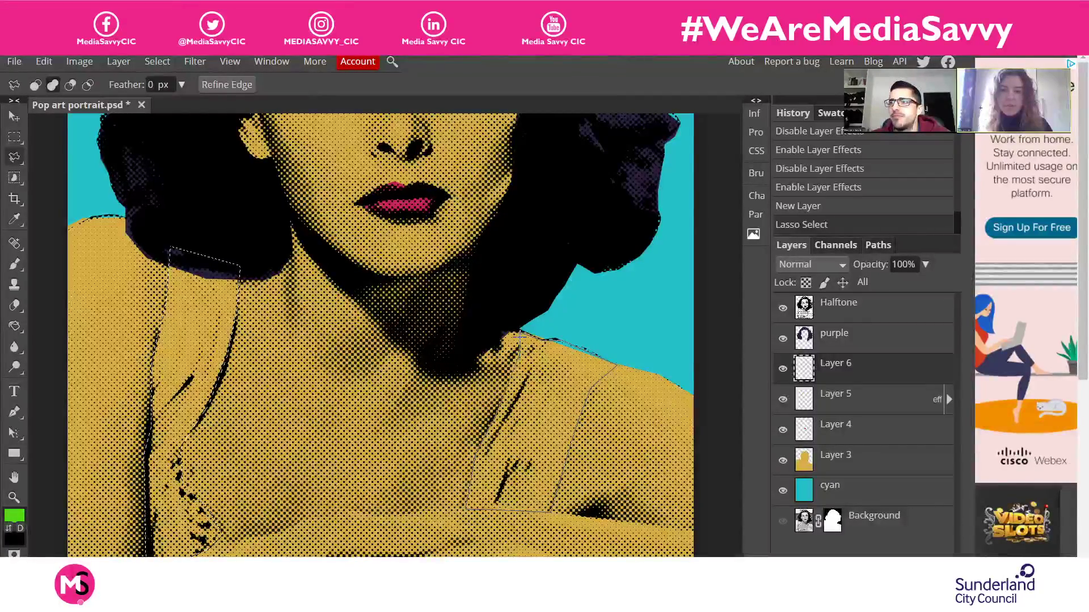
{"action": "left_click", "coordinate": [520, 335]}
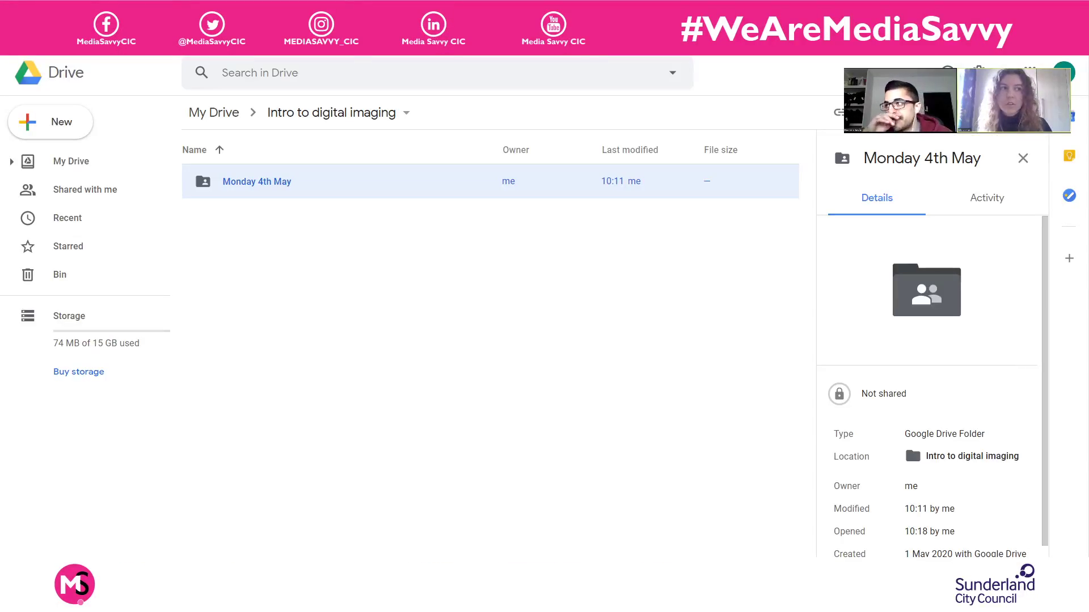
In Google Drive, upload the Star Wars Princess Leia image into the Monday 4th May folder, and return to the Photopea portrait
{"action": "double_click", "coordinate": [321, 180]}
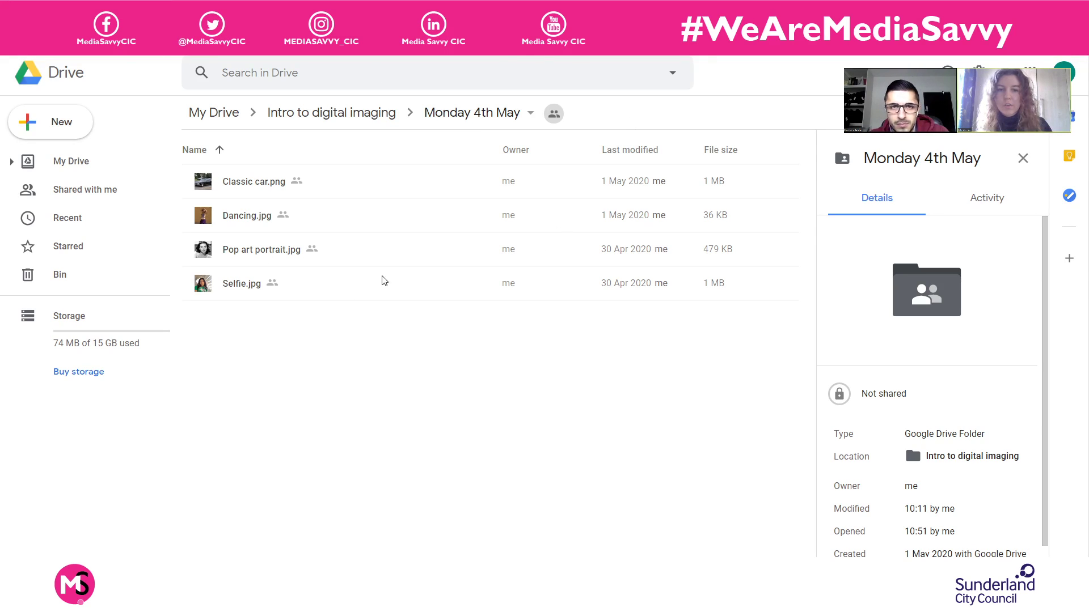
{"action": "left_click_drag", "start_coordinate": [381, 278], "coordinate": [287, 359]}
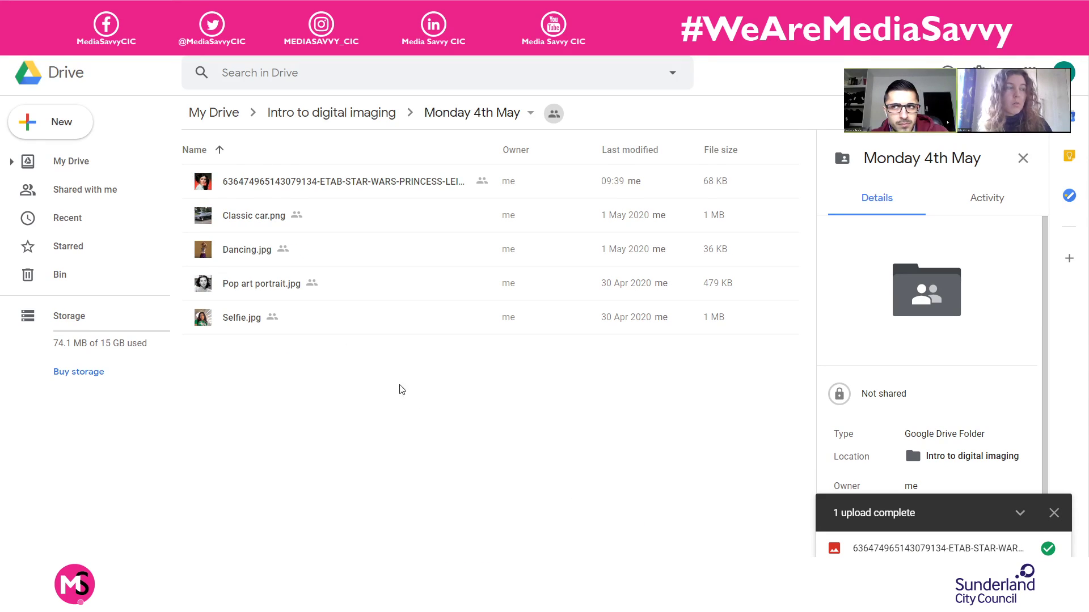
{"action": "left_click", "coordinate": [227, 6]}
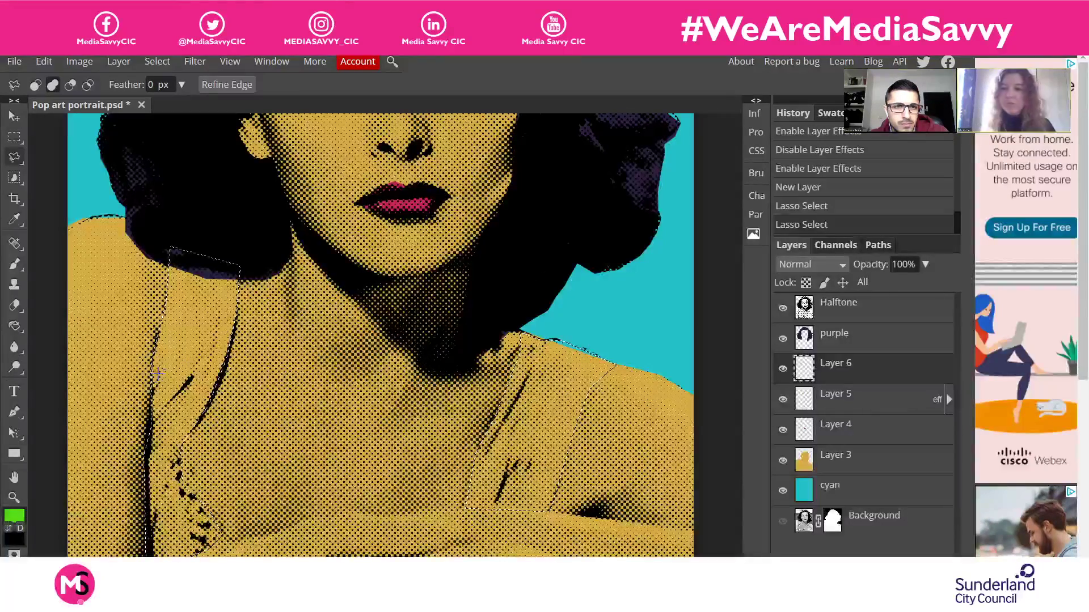
Set the foreground colour to a bright orange-red, hex e14e16
{"action": "left_click", "coordinate": [11, 519]}
{"action": "left_click", "coordinate": [298, 356]}
{"action": "left_click_drag", "start_coordinate": [297, 356], "coordinate": [297, 362]}
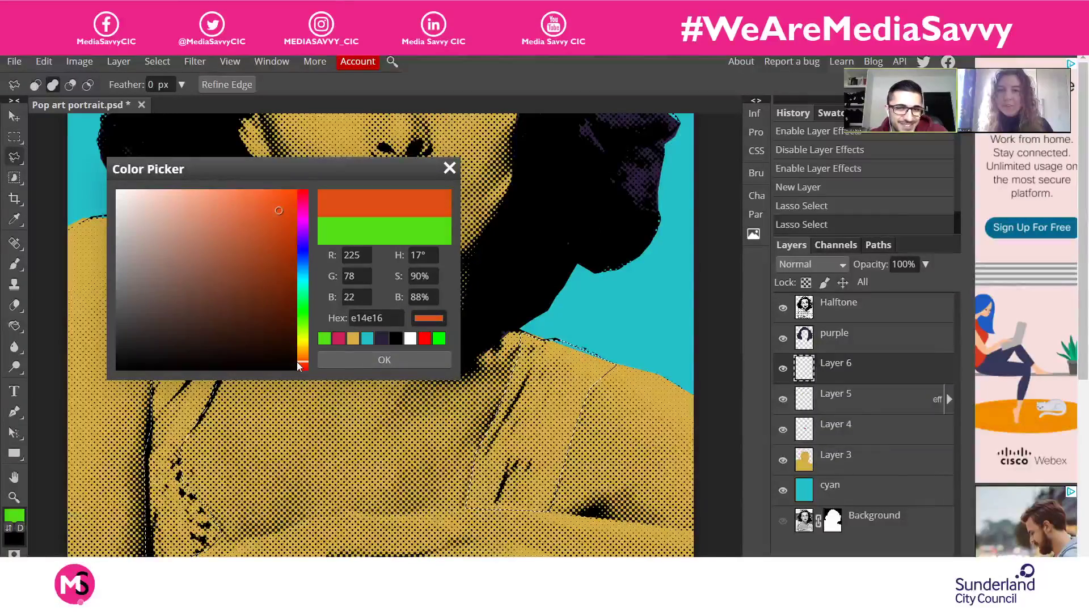
{"action": "left_click", "coordinate": [359, 361]}
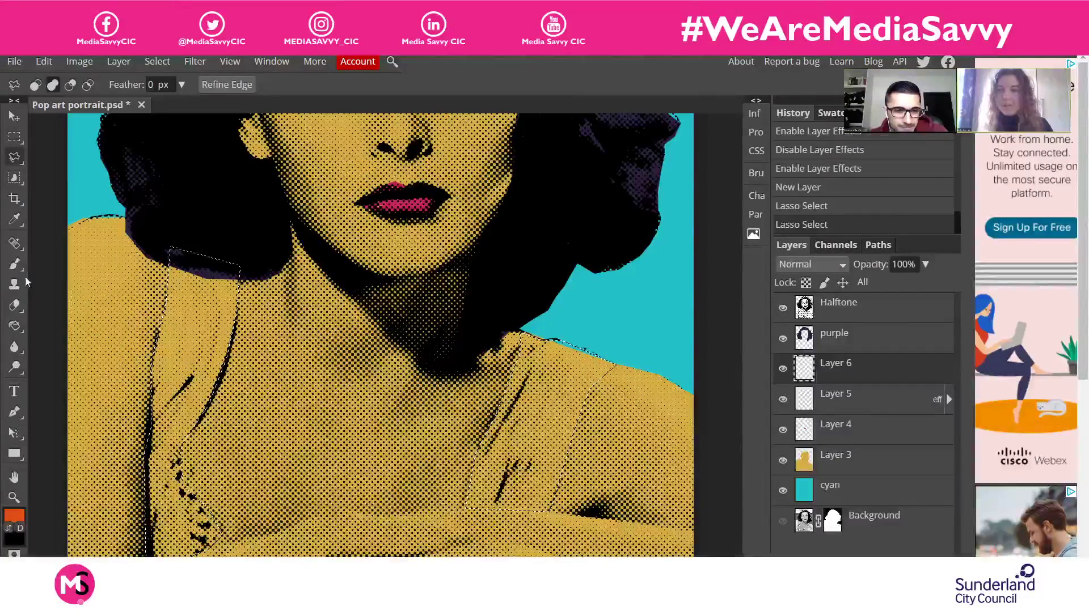
Fill both selected dress straps on Layer 6 with the orange using the Paint Bucket and clear the selection
{"action": "left_click", "coordinate": [14, 326]}
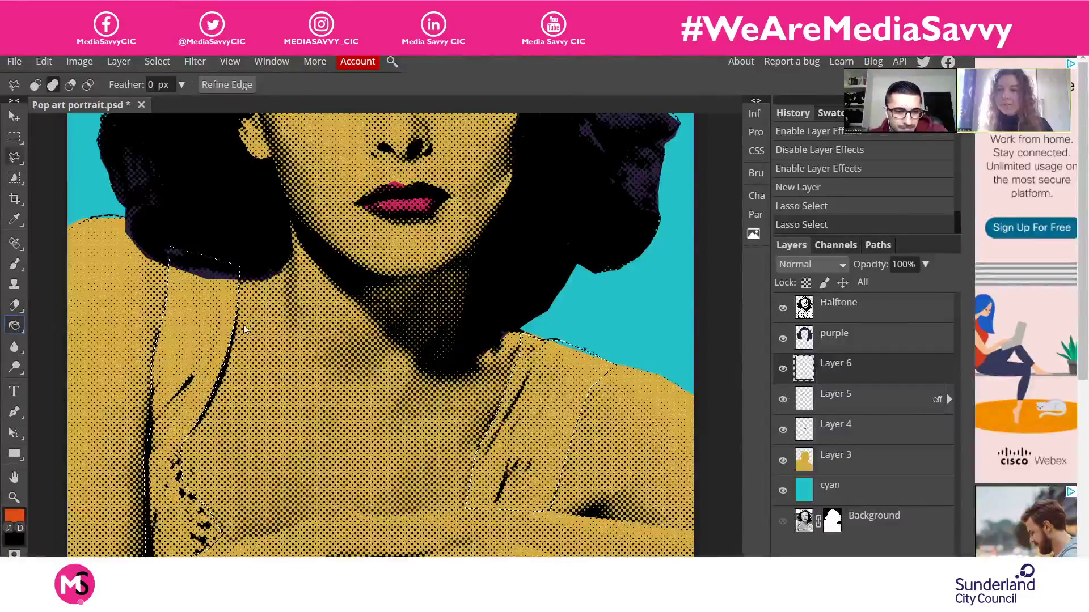
{"action": "left_click", "coordinate": [202, 334]}
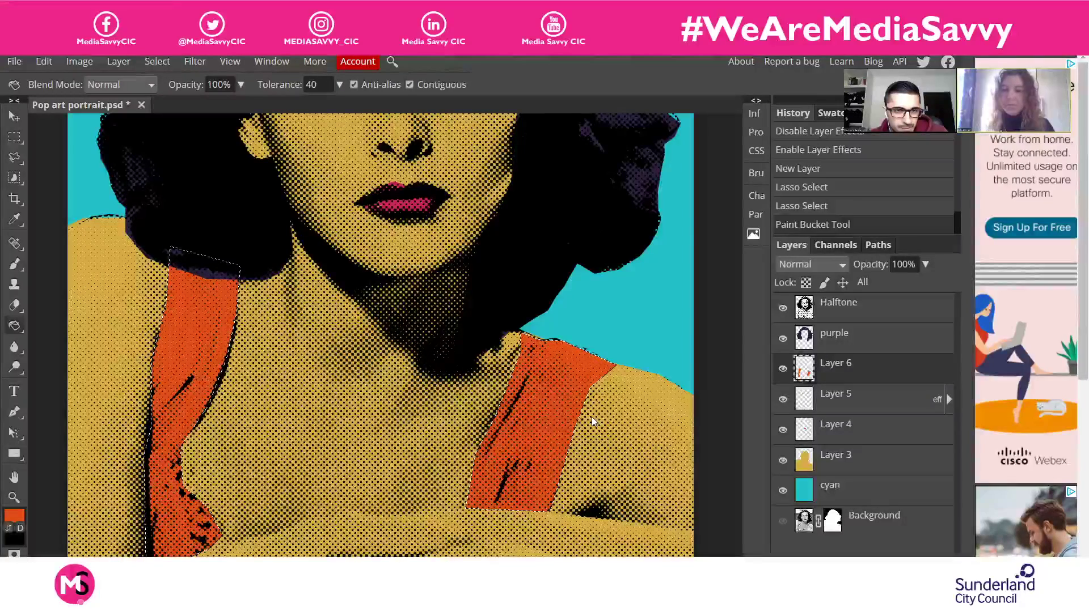
{"action": "key", "text": "ctrl+d"}
{"action": "key", "text": "ctrl+0"}
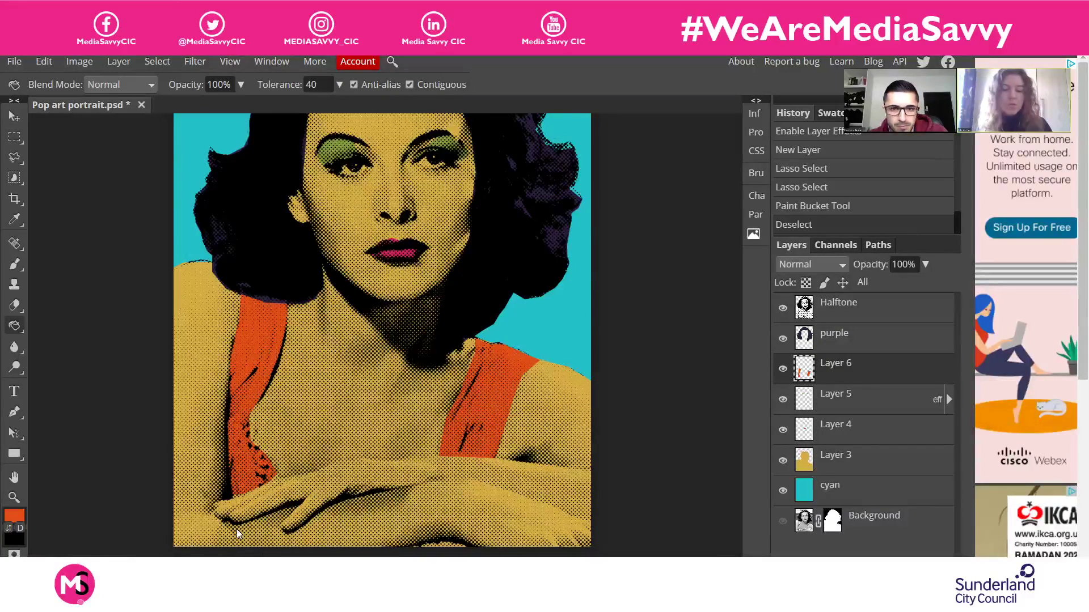
{"action": "key", "text": "ctrl+0"}
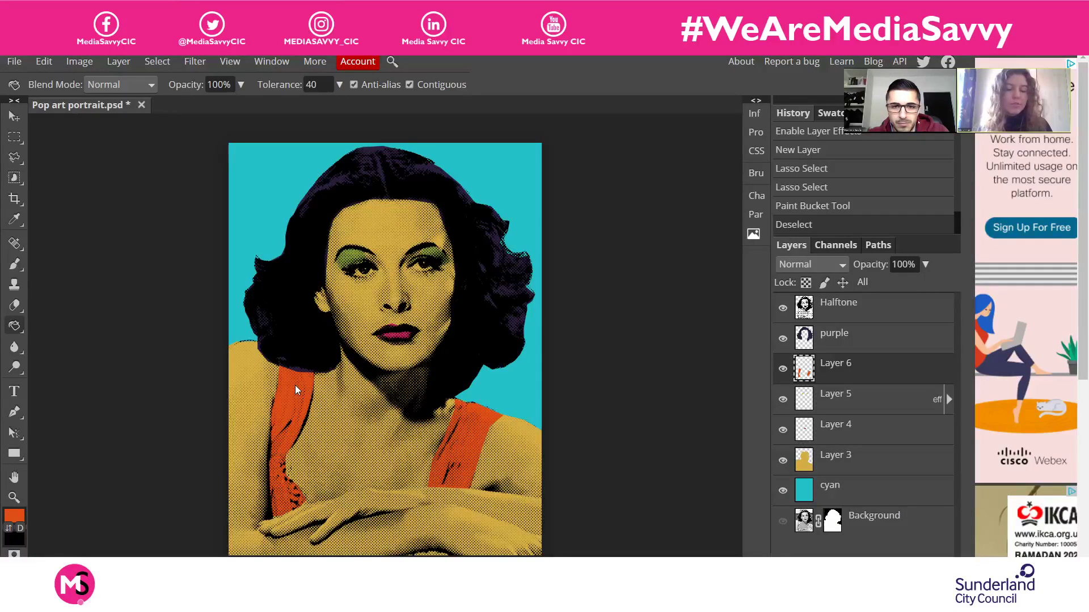
{"action": "key", "text": "ctrl+plus"}
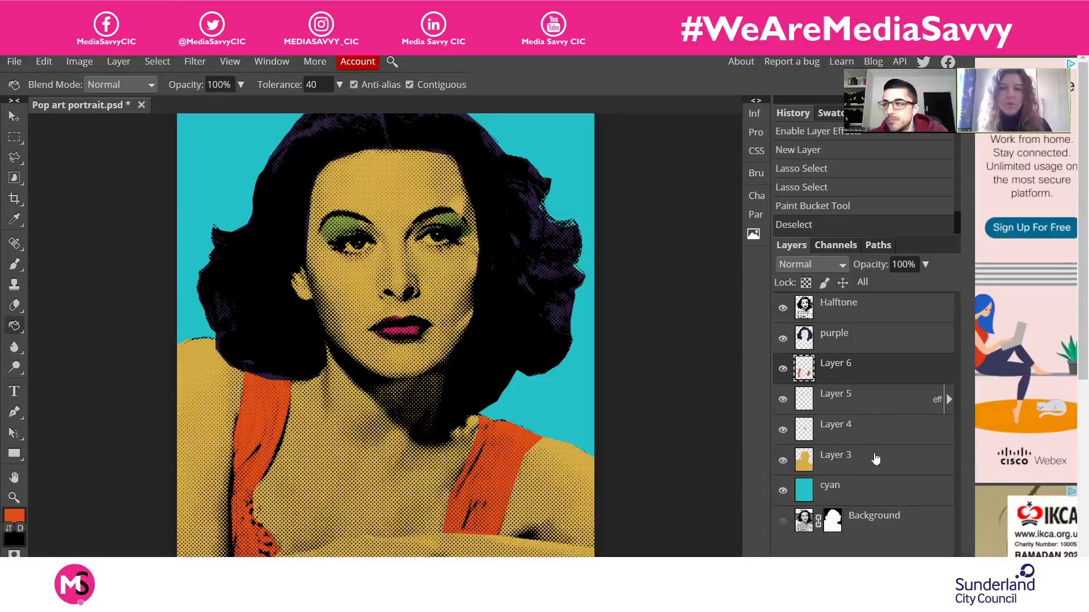
Add a raster mask to the purple hair layer
{"action": "left_click", "coordinate": [839, 340]}
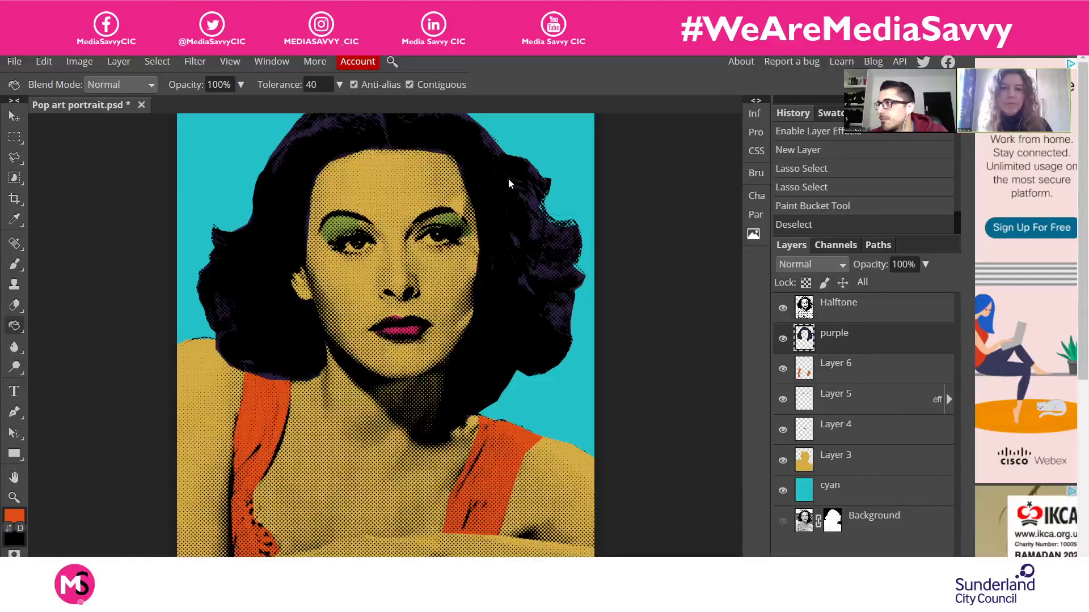
{"action": "scroll", "coordinate": [550, 280], "scroll_direction": "up", "scroll_amount": 1}
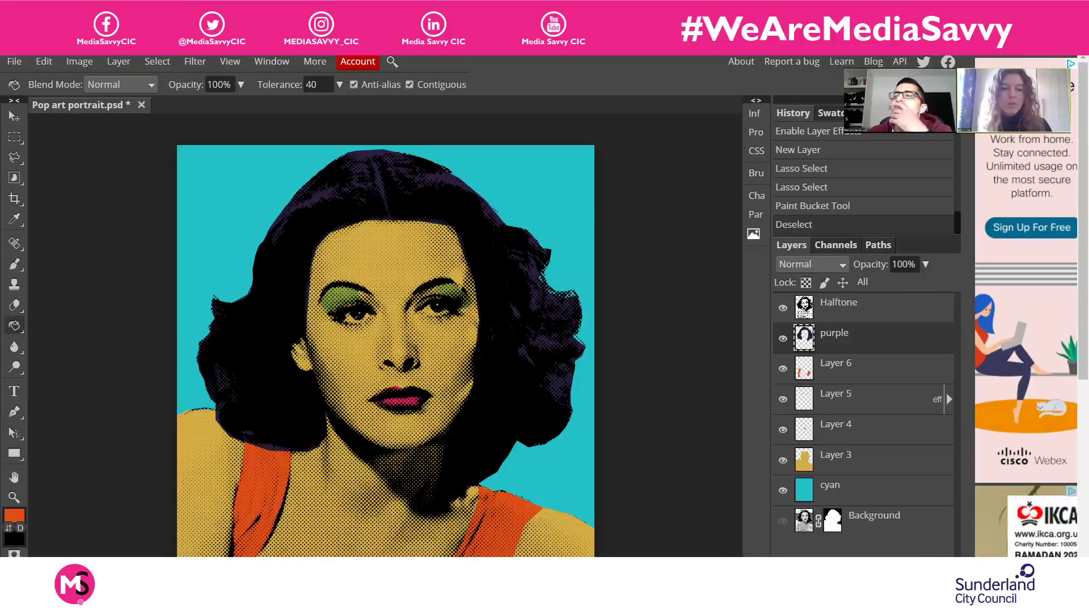
{"action": "left_click", "coordinate": [825, 567]}
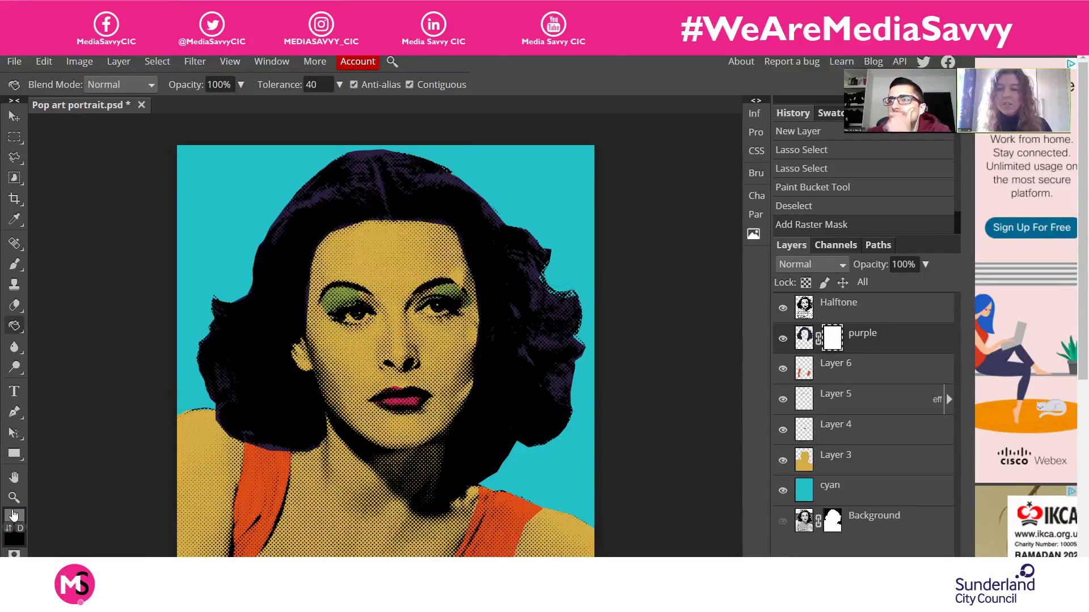
Set the foreground colour to near-black, hex 030303, and ready the Brush tool at size 15
{"action": "left_click", "coordinate": [17, 533]}
{"action": "left_click_drag", "start_coordinate": [241, 343], "coordinate": [127, 370]}
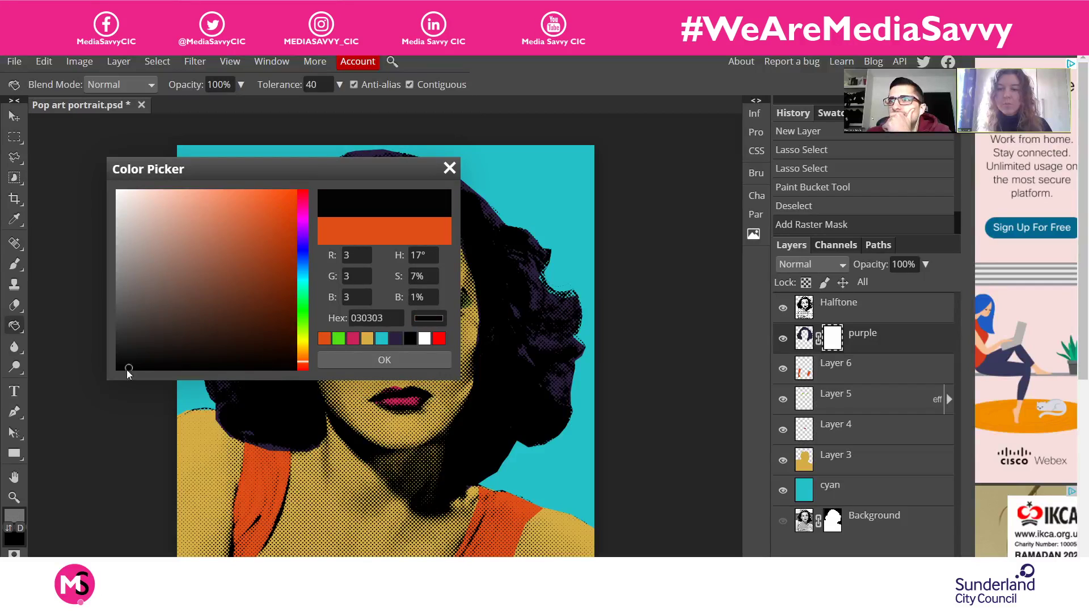
{"action": "left_click", "coordinate": [420, 360]}
{"action": "left_click", "coordinate": [16, 265]}
{"action": "right_click", "coordinate": [17, 271]}
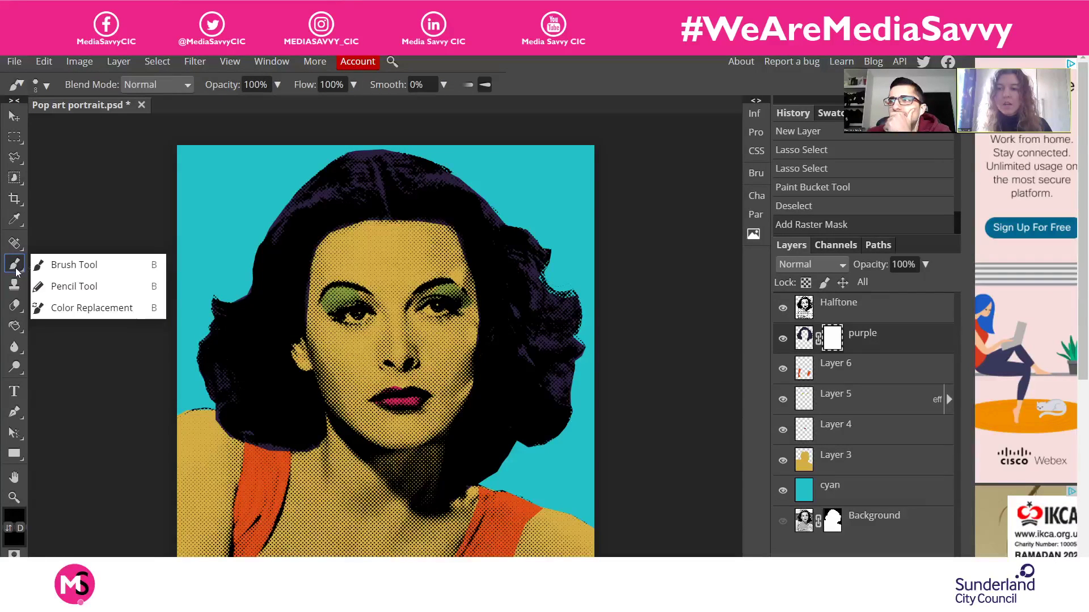
{"action": "left_click", "coordinate": [52, 268]}
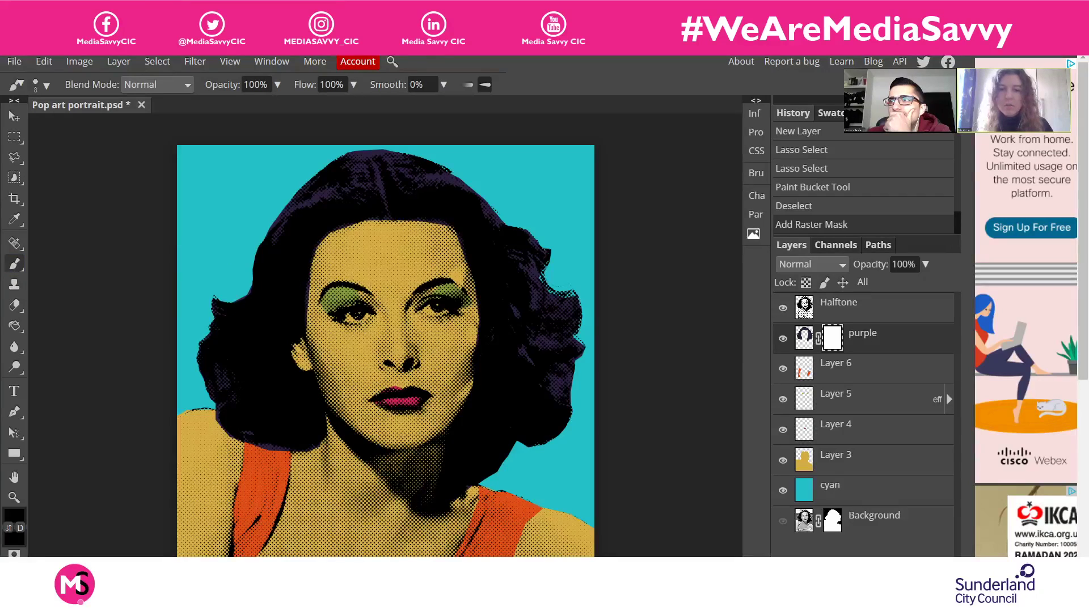
{"action": "key", "text": "bracketright"}
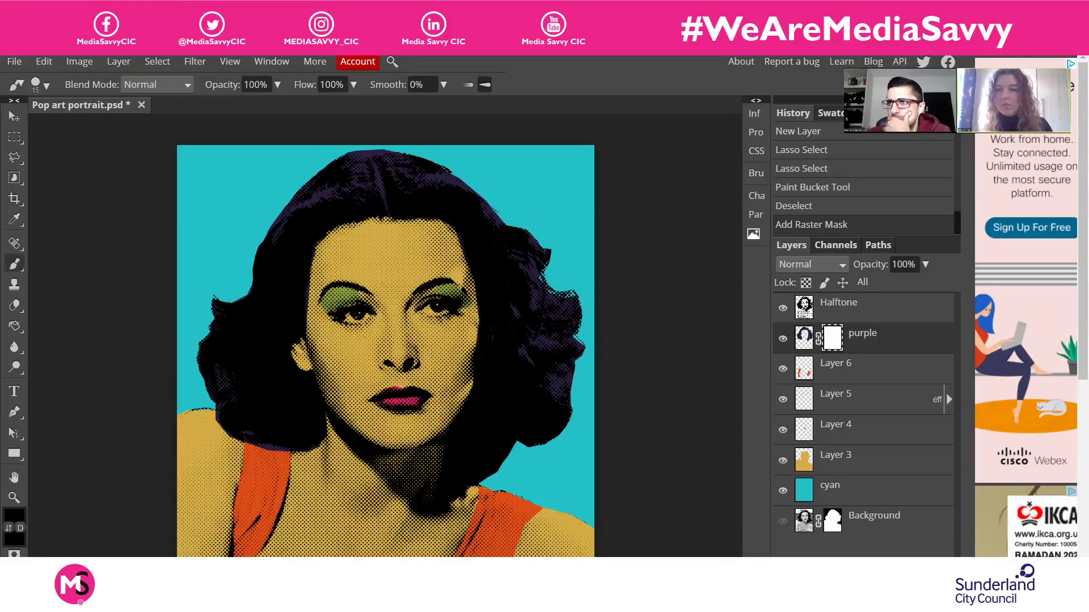
Paint on the purple layer's mask along the forehead and hairline to hide the purple spilling onto the skin
{"action": "left_click", "coordinate": [370, 219]}
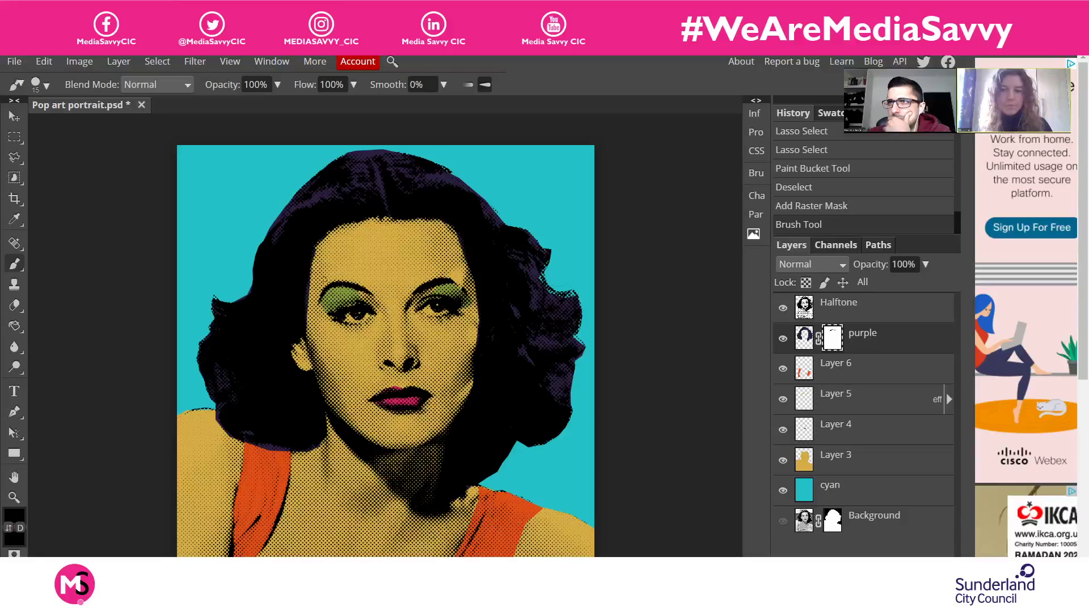
{"action": "left_click", "coordinate": [325, 242]}
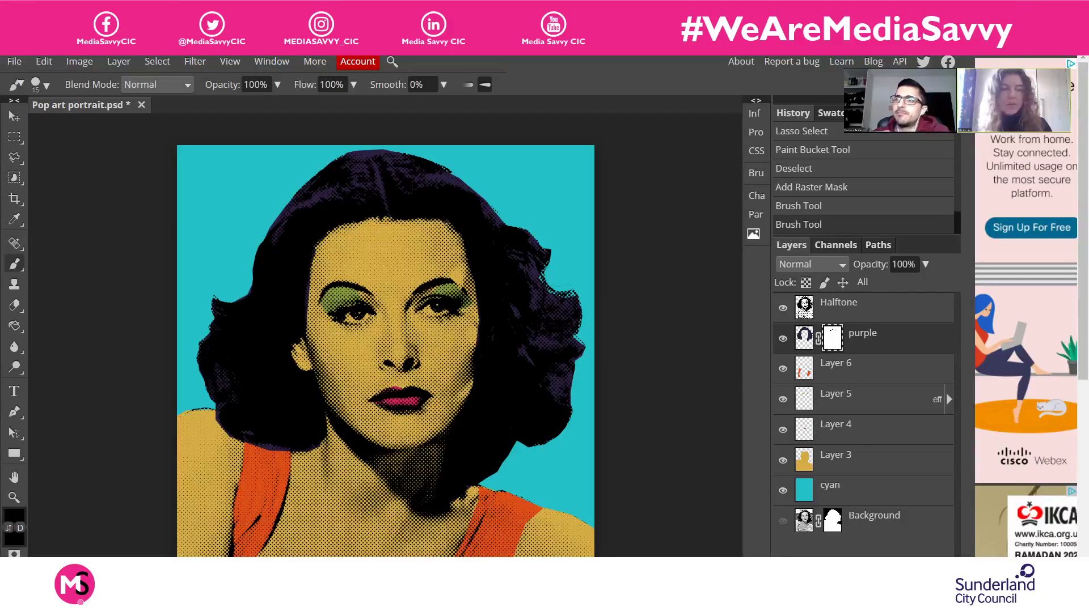
{"action": "left_click", "coordinate": [390, 247]}
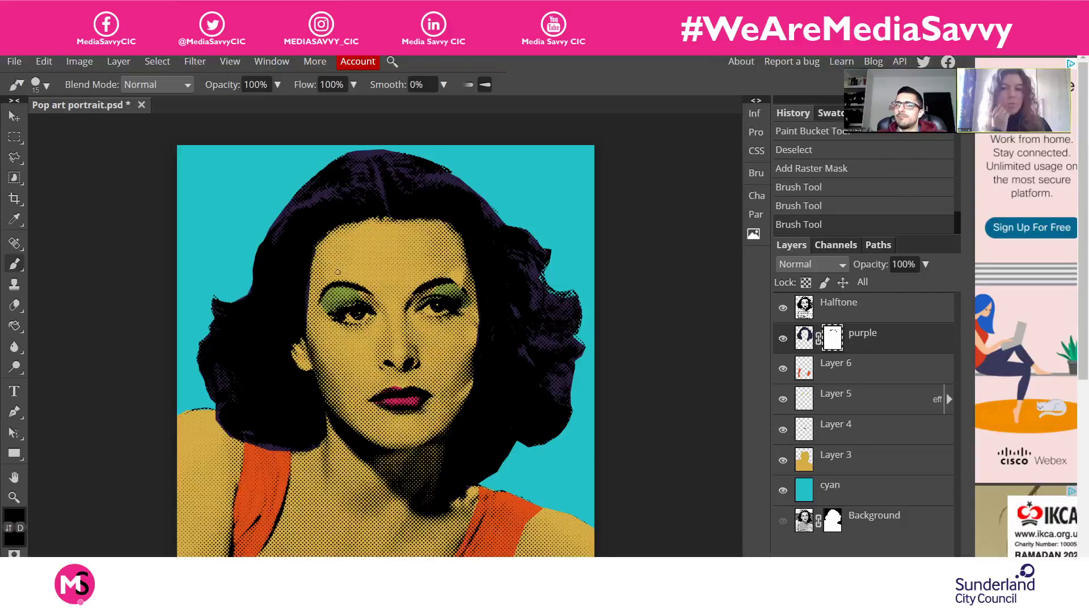
{"action": "left_click", "coordinate": [350, 233]}
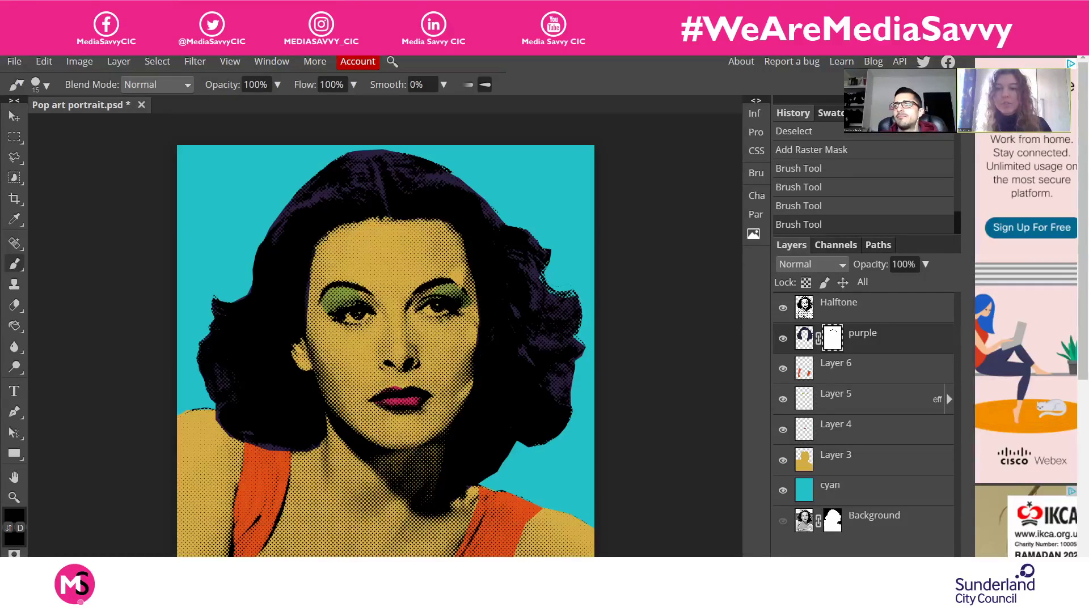
{"action": "left_click_drag", "start_coordinate": [326, 237], "coordinate": [308, 265]}
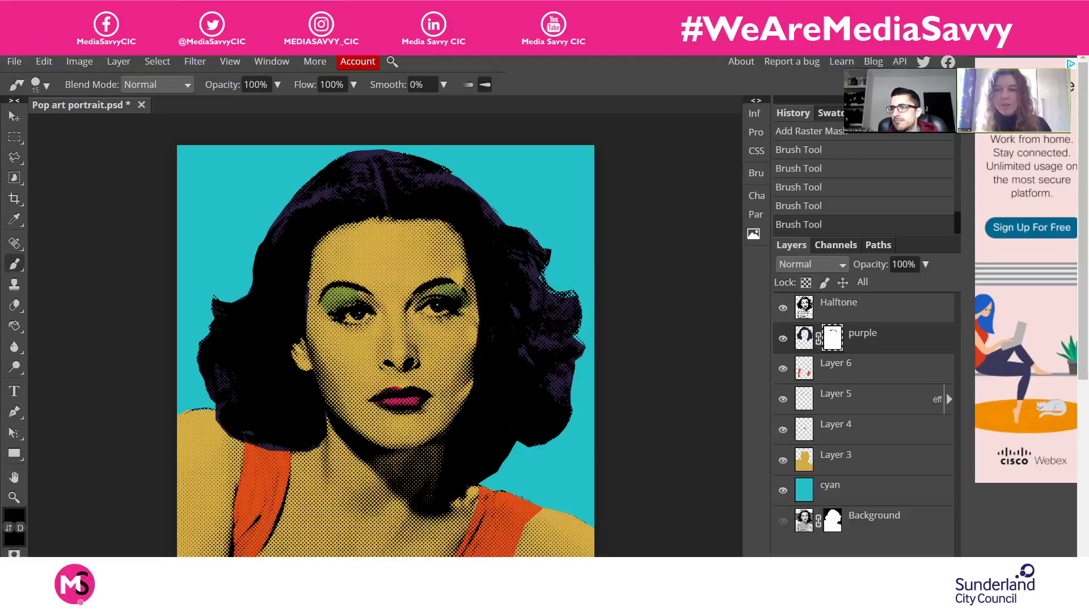
Paint out the remaining purple spill beside the face near the ear on the purple layer's mask
{"action": "left_click", "coordinate": [308, 313]}
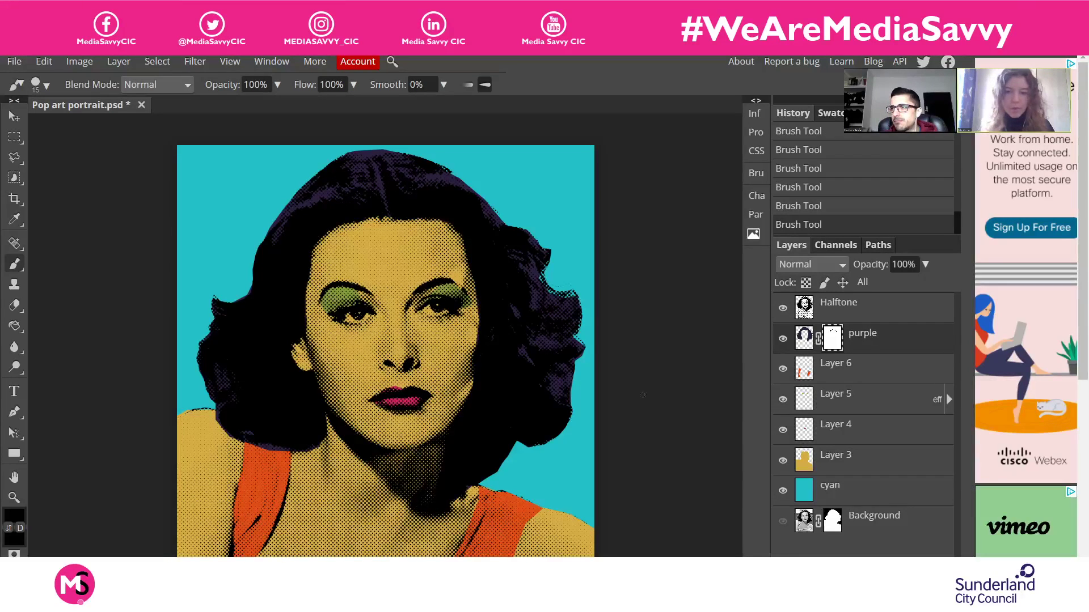
{"action": "scroll", "coordinate": [553, 341], "scroll_direction": "down", "scroll_amount": 3}
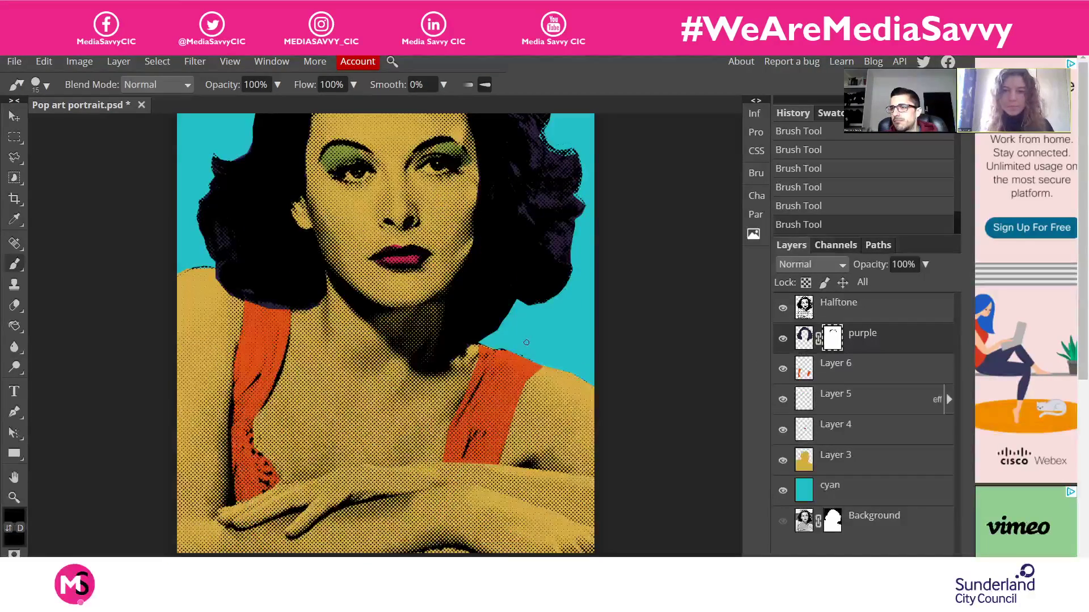
{"action": "scroll", "coordinate": [526, 343], "scroll_direction": "up", "scroll_amount": 2}
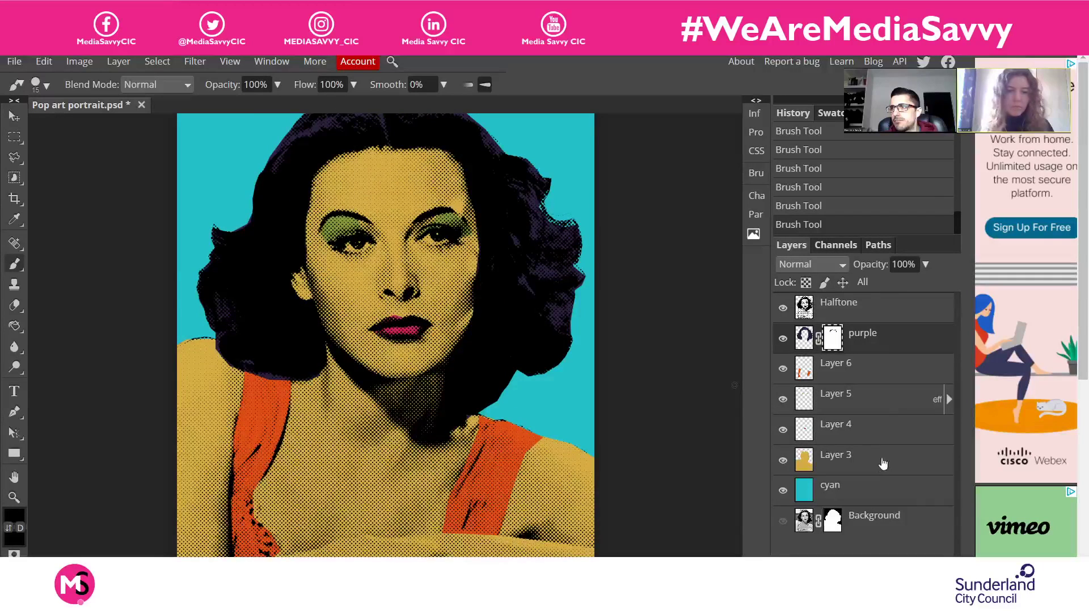
Rename Layer 6, which holds the dress straps, as "orange"
{"action": "left_click", "coordinate": [862, 410]}
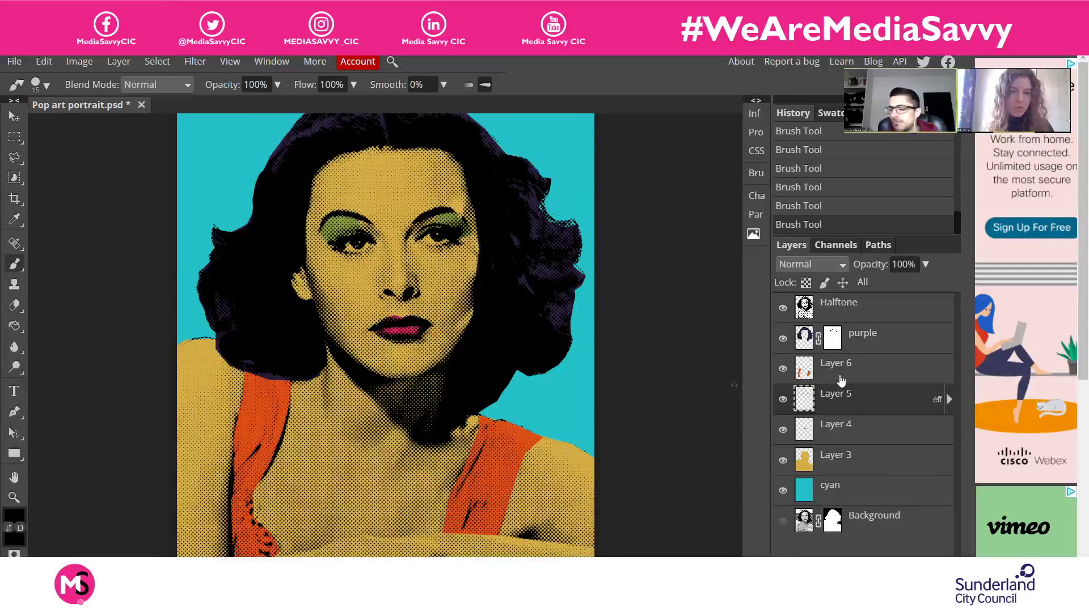
{"action": "left_click", "coordinate": [841, 365]}
{"action": "double_click", "coordinate": [844, 366]}
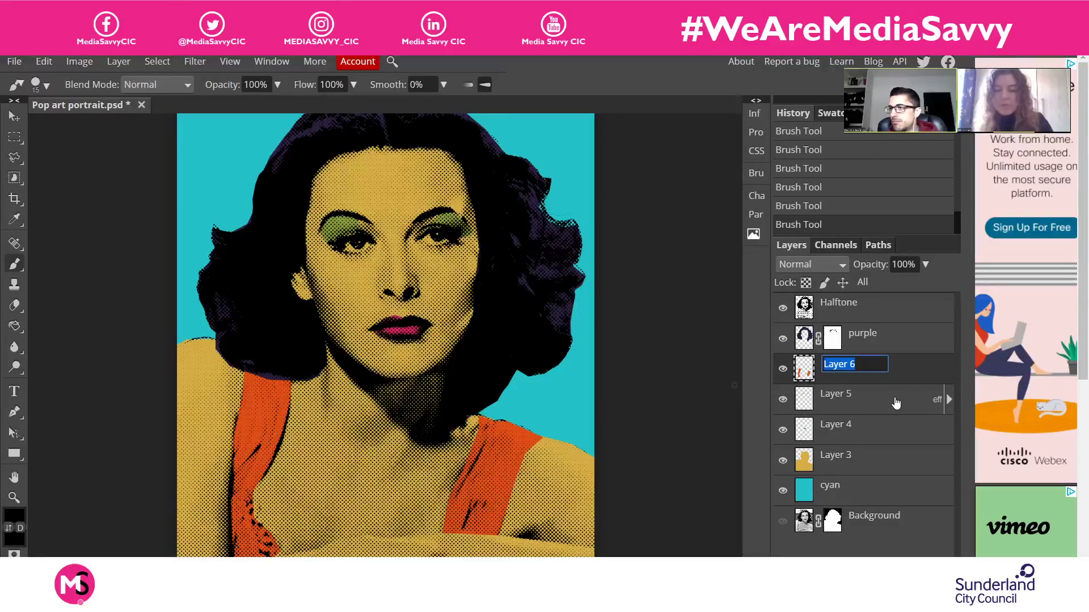
{"action": "type", "text": "orange"}
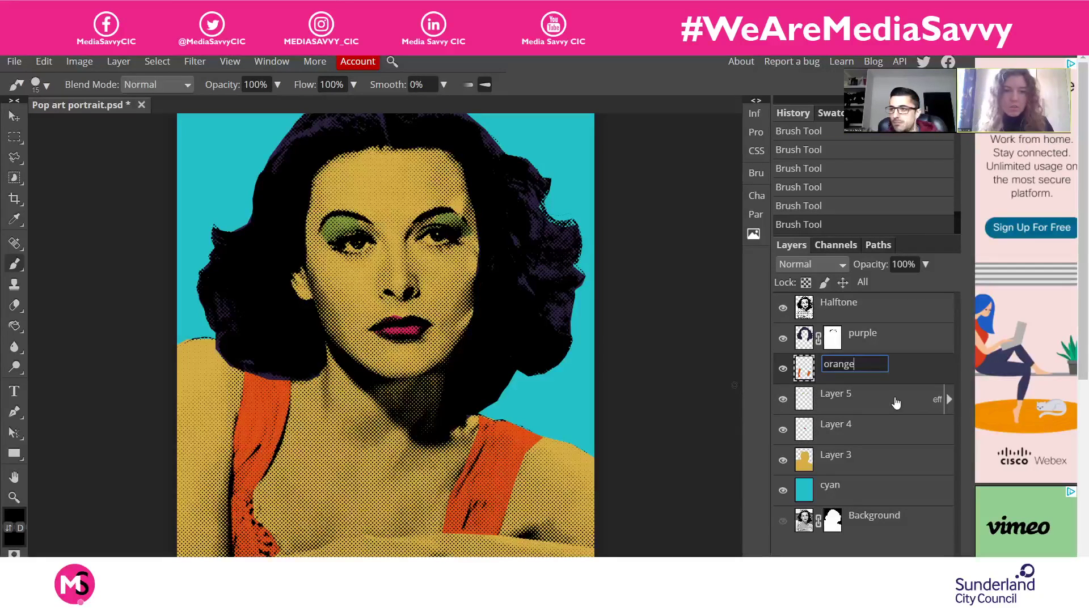
{"action": "key", "text": "Return"}
Rename the lip colour layer, Layer 4, as "pink" and the eyeshadow layer, Layer 5, as "green"
{"action": "double_click", "coordinate": [842, 426]}
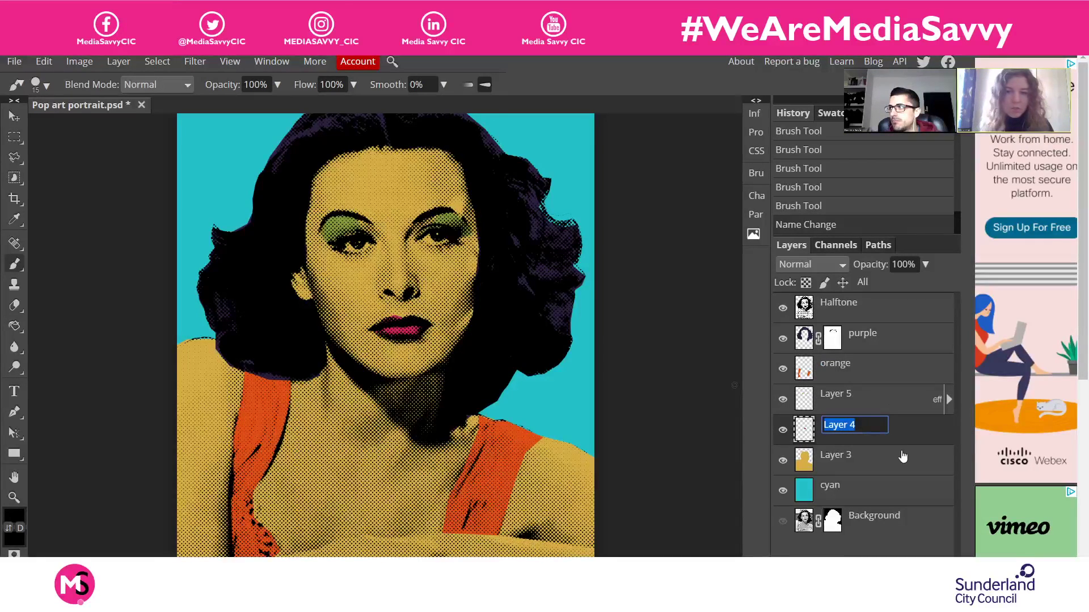
{"action": "type", "text": "pink"}
{"action": "key", "text": "Return"}
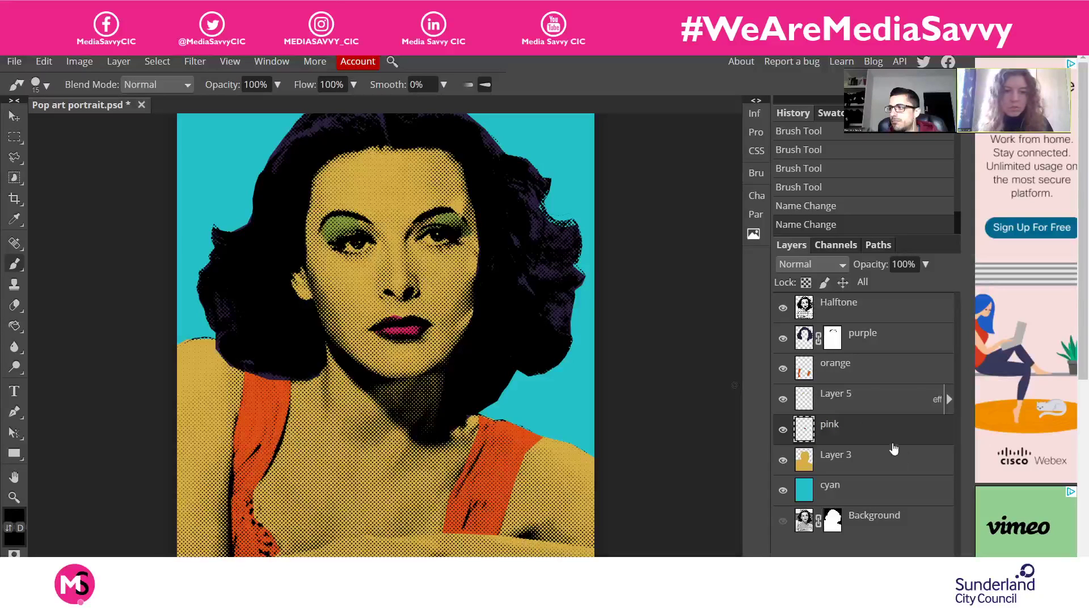
{"action": "double_click", "coordinate": [843, 395]}
{"action": "type", "text": "green"}
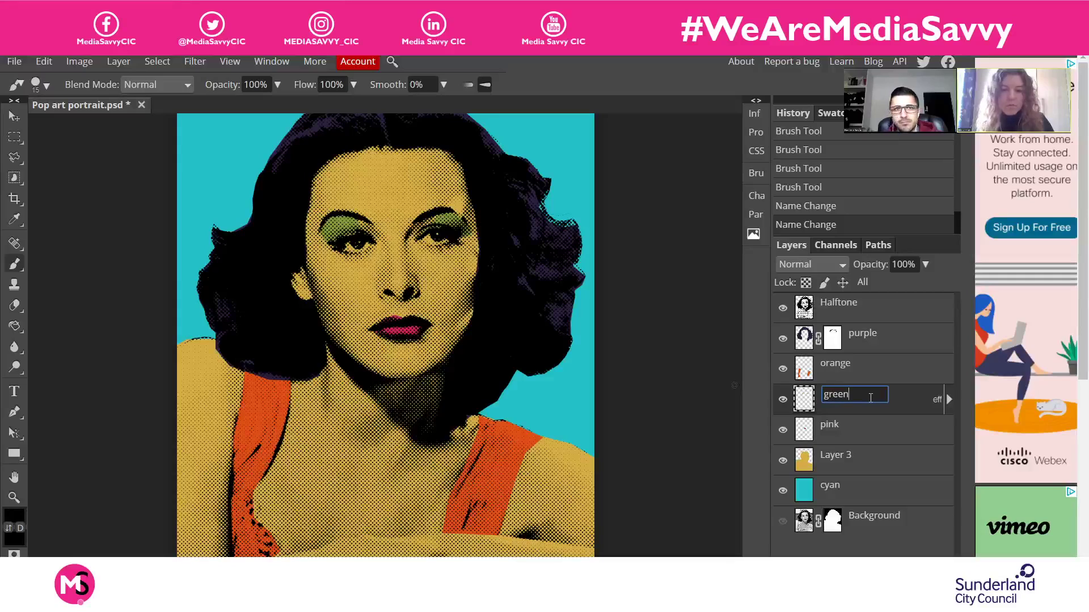
{"action": "key", "text": "Return"}
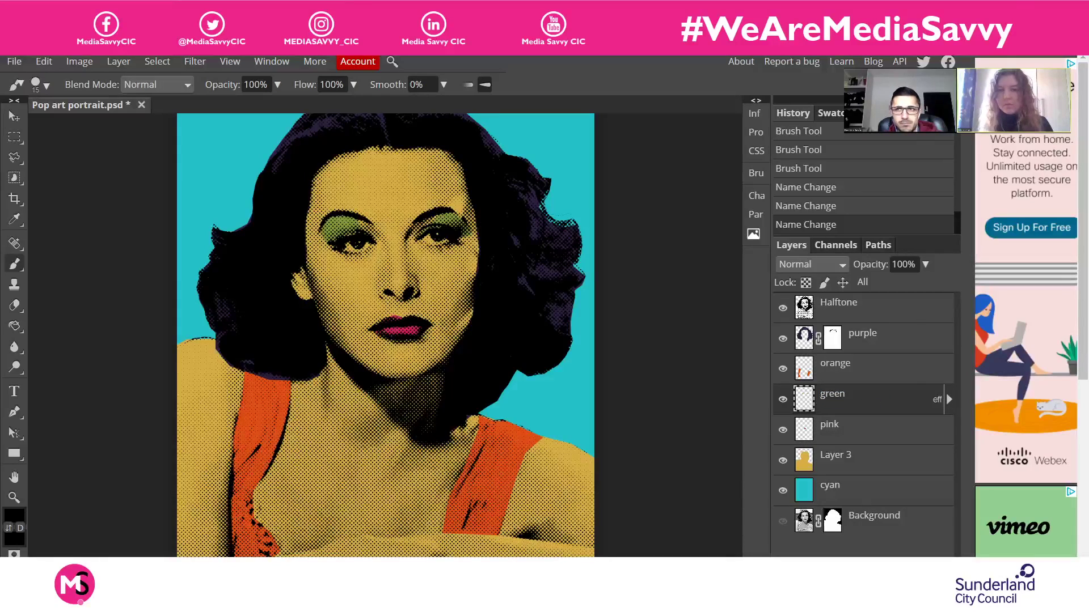
{"action": "scroll", "coordinate": [539, 366], "scroll_direction": "down", "scroll_amount": 1}
{"action": "scroll", "coordinate": [538, 366], "scroll_direction": "up", "scroll_amount": 3}
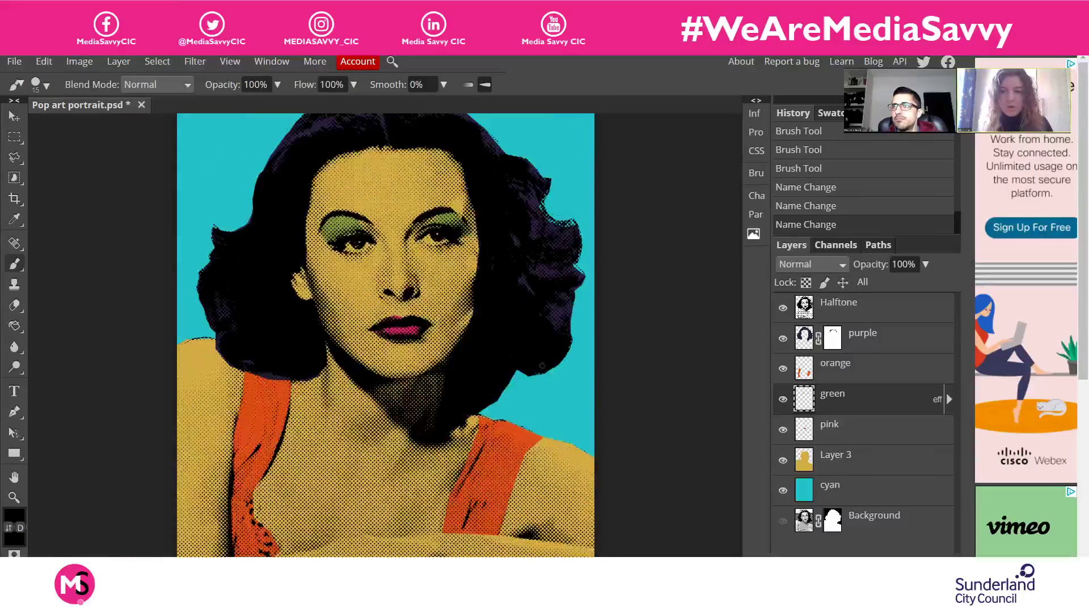
{"action": "scroll", "coordinate": [542, 367], "scroll_direction": "down", "scroll_amount": 1}
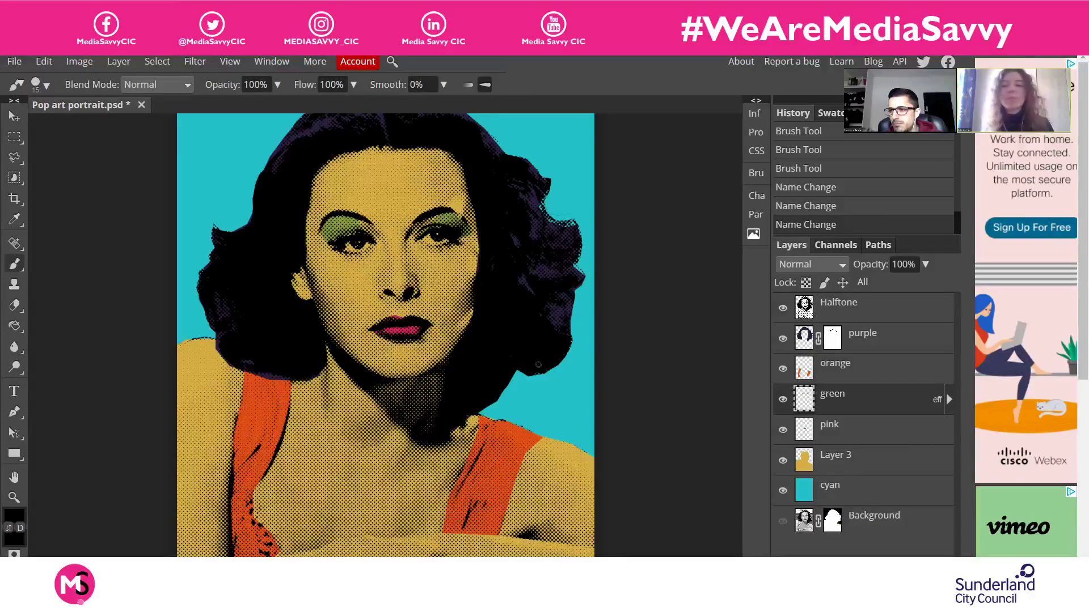
Add a new layer above the Halftone layer and stamp a merged copy of all visible layers into it
{"action": "left_click", "coordinate": [926, 312]}
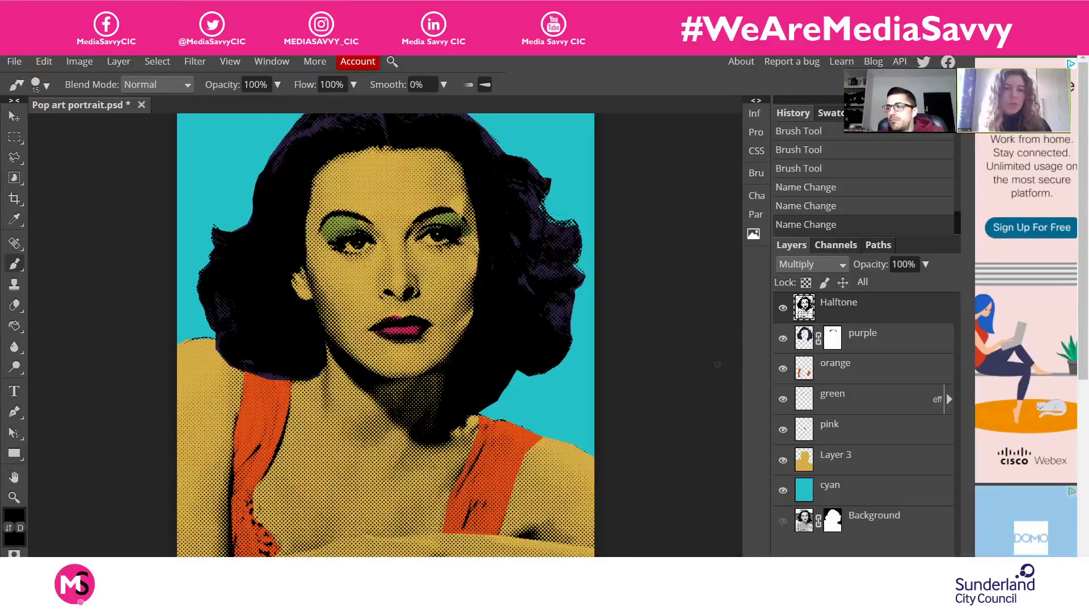
{"action": "key", "text": "ctrl+shift+n"}
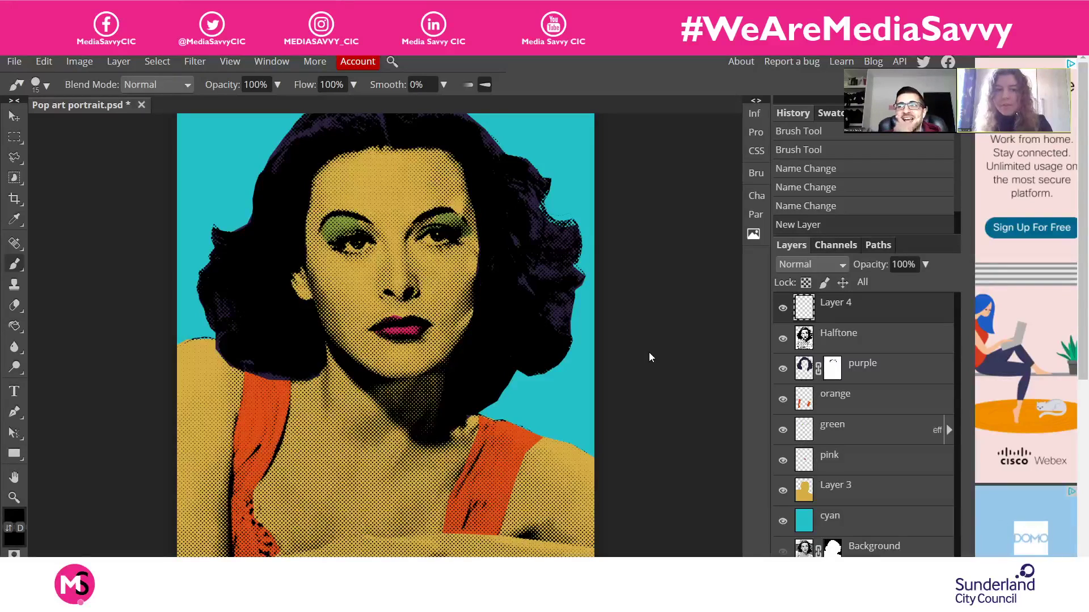
{"action": "key", "text": "ctrl+alt+shift+e"}
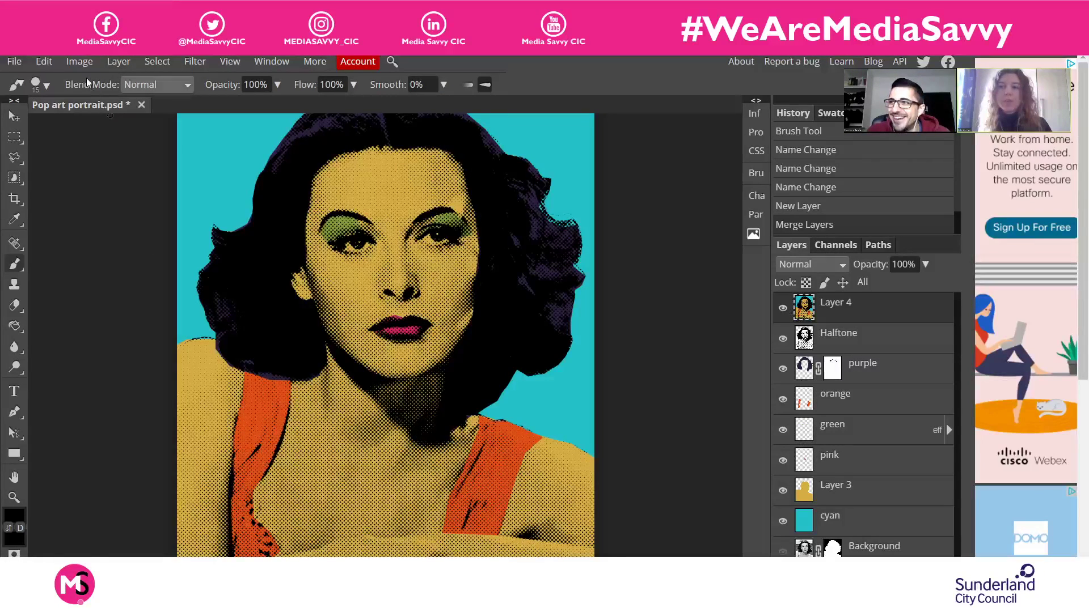
Recolour the merged portrait layer with a Hue/Saturation adjustment, trying various hue shifts and applying a hue of 72
{"action": "left_click", "coordinate": [82, 61]}
{"action": "mouse_move", "coordinate": [101, 84]}
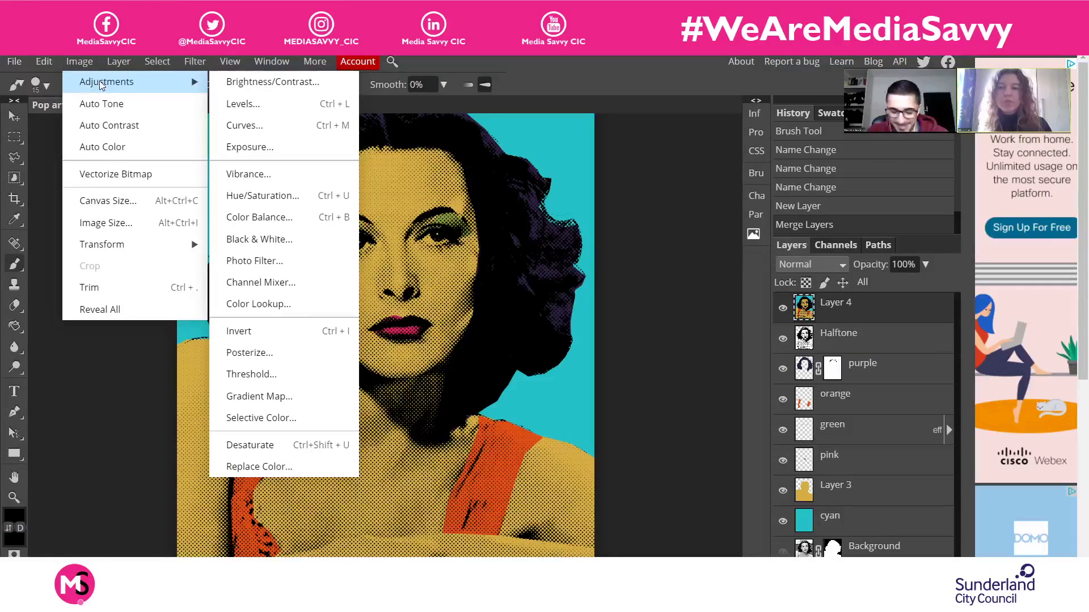
{"action": "left_click", "coordinate": [294, 200]}
{"action": "left_click_drag", "start_coordinate": [260, 161], "coordinate": [777, 135]}
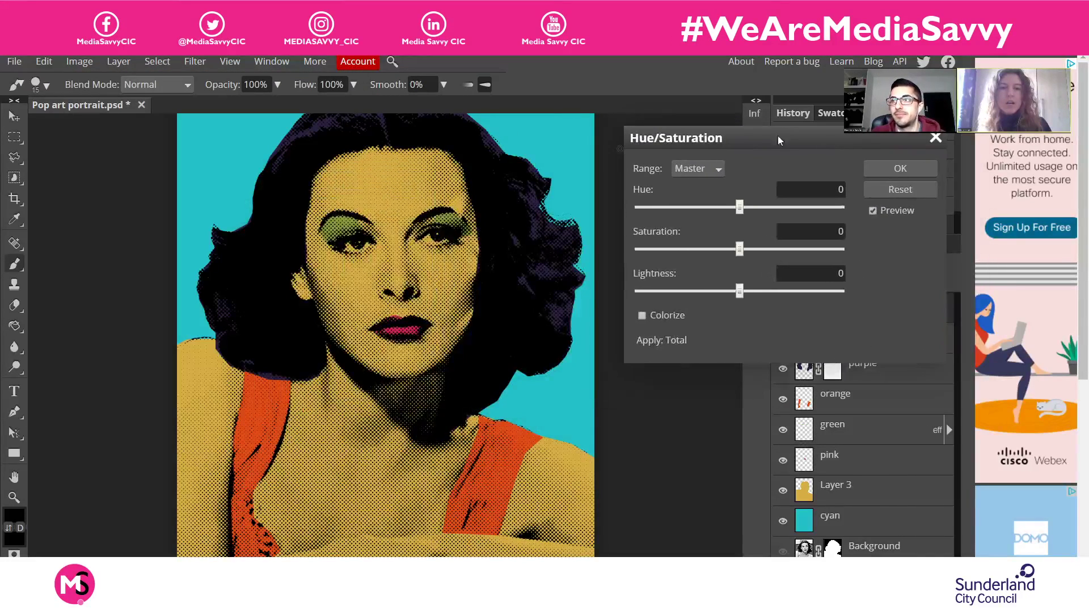
{"action": "left_click", "coordinate": [740, 208]}
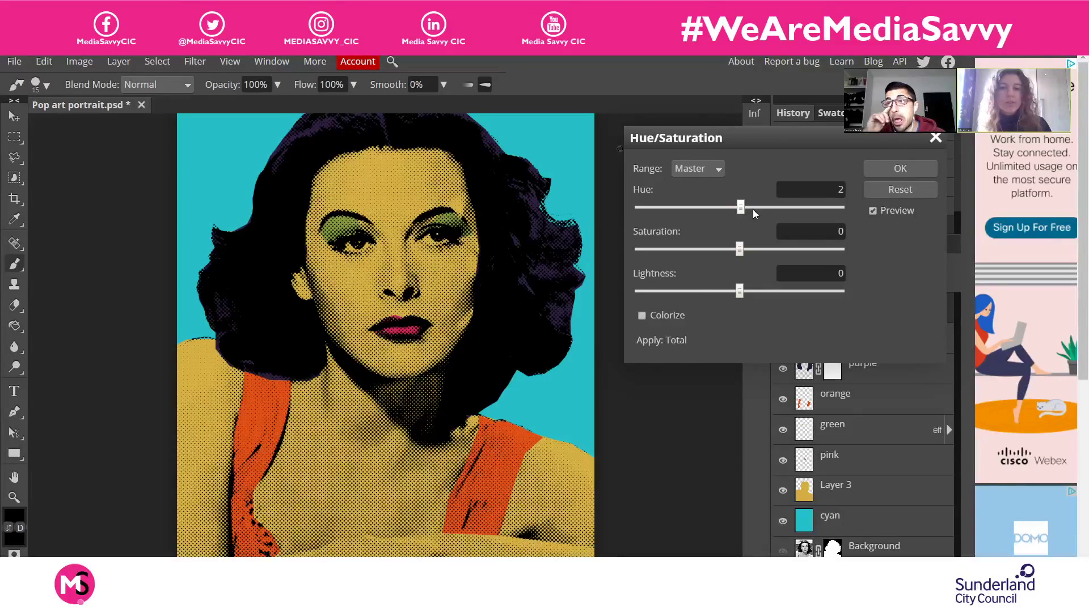
{"action": "left_click_drag", "start_coordinate": [753, 209], "coordinate": [761, 210]}
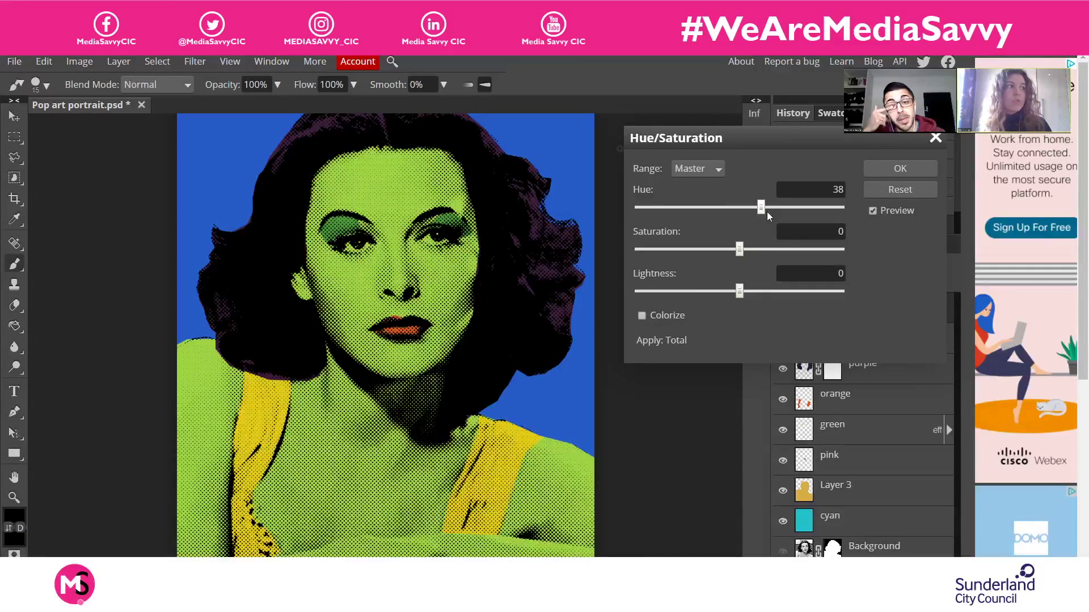
{"action": "left_click", "coordinate": [766, 212]}
{"action": "left_click_drag", "start_coordinate": [767, 212], "coordinate": [778, 208]}
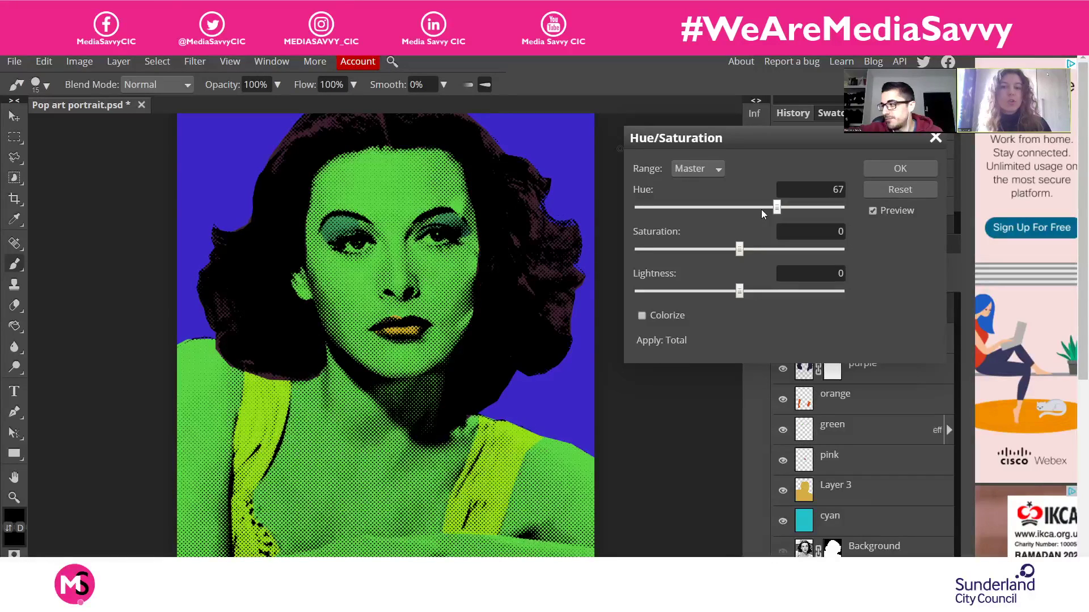
{"action": "left_click_drag", "start_coordinate": [760, 209], "coordinate": [706, 213]}
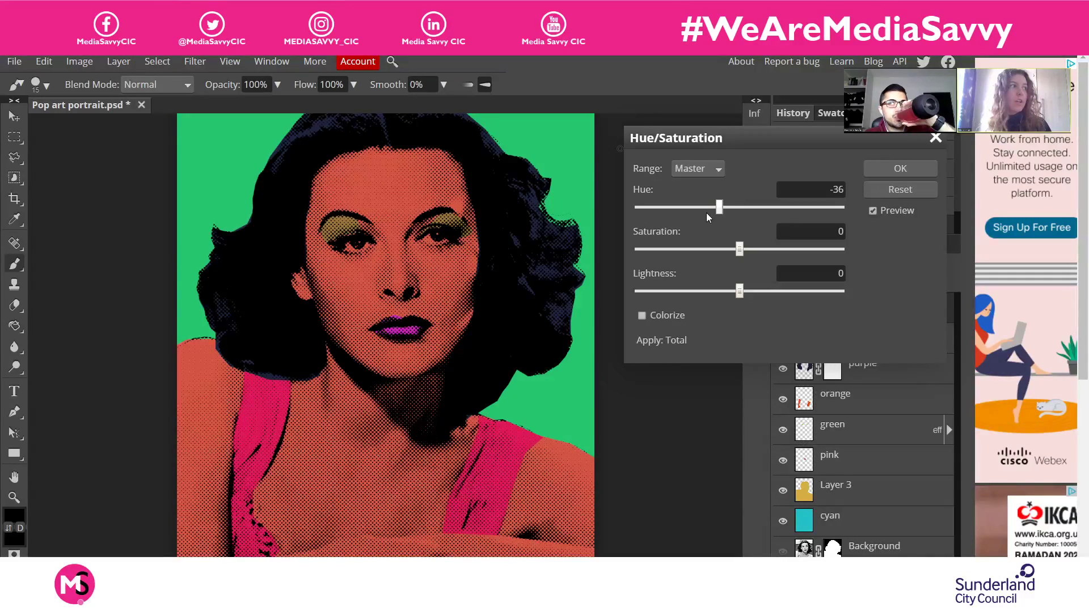
{"action": "left_click_drag", "start_coordinate": [706, 213], "coordinate": [779, 205]}
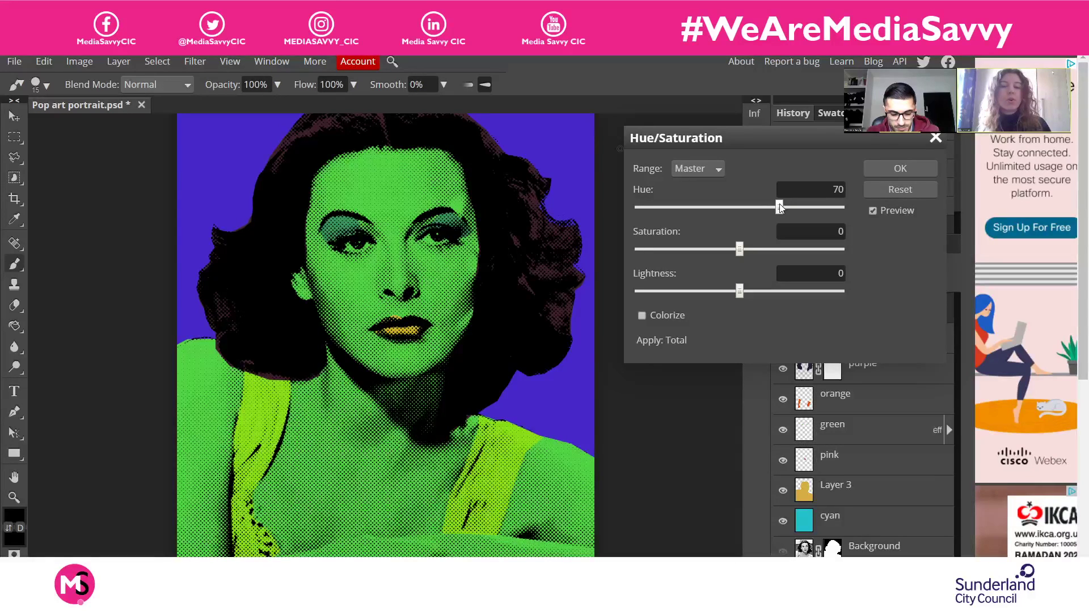
{"action": "left_click_drag", "start_coordinate": [779, 207], "coordinate": [815, 207]}
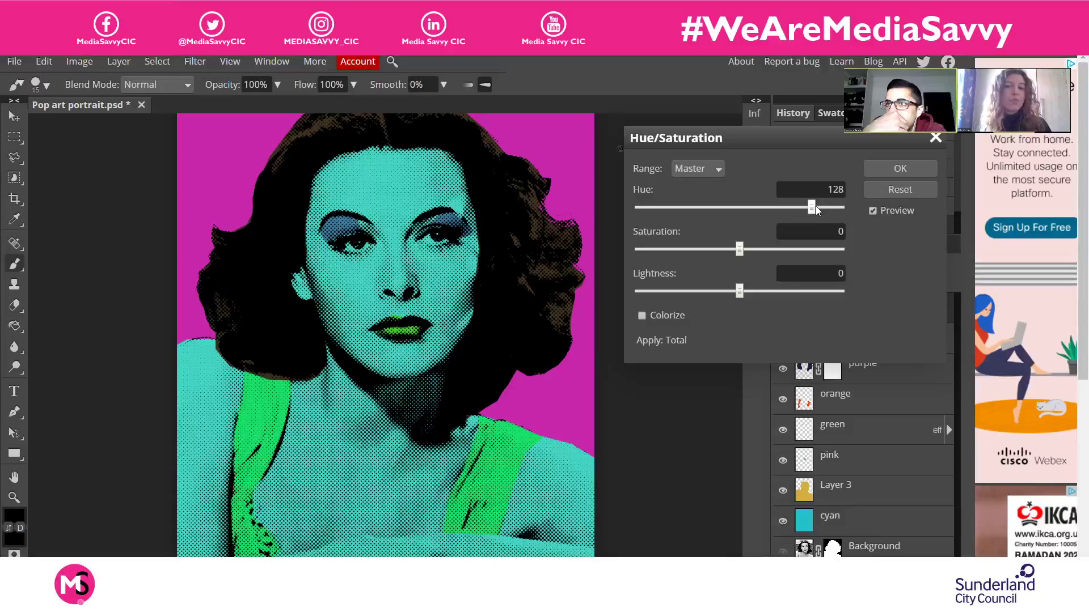
{"action": "left_click_drag", "start_coordinate": [815, 206], "coordinate": [791, 208]}
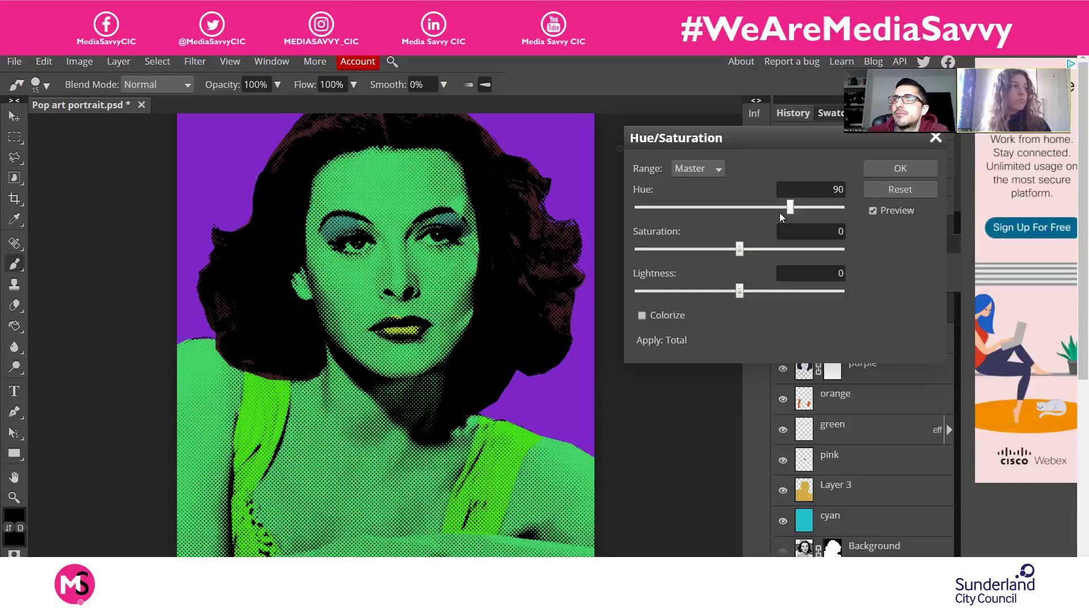
{"action": "left_click", "coordinate": [779, 213]}
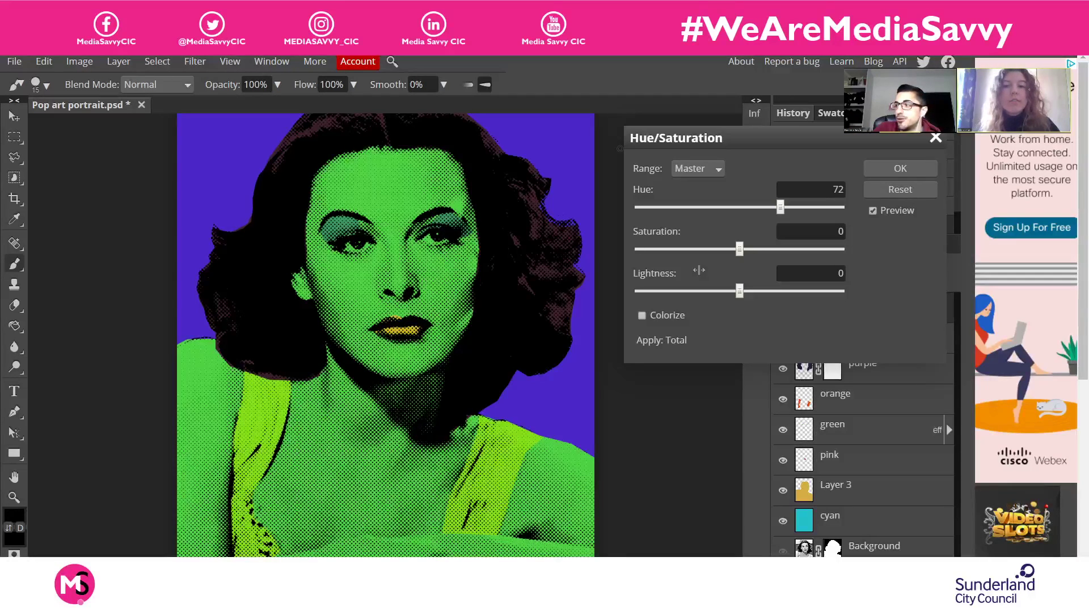
{"action": "left_click", "coordinate": [894, 170]}
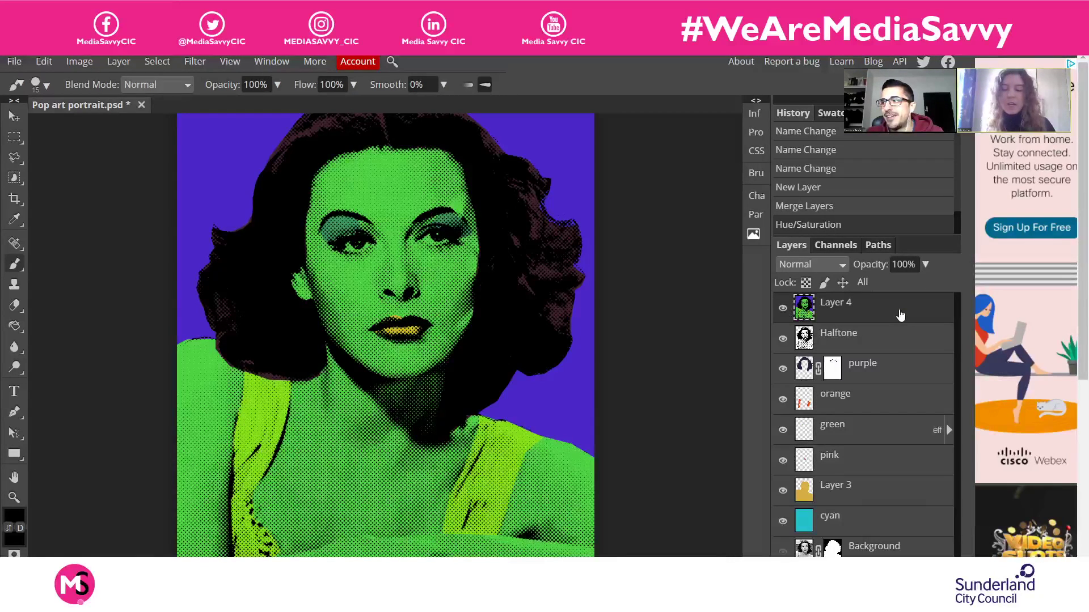
Duplicate the recoloured Layer 4 and shift the copy's hue to -104 with a Hue/Saturation adjustment
{"action": "key", "text": "ctrl+j"}
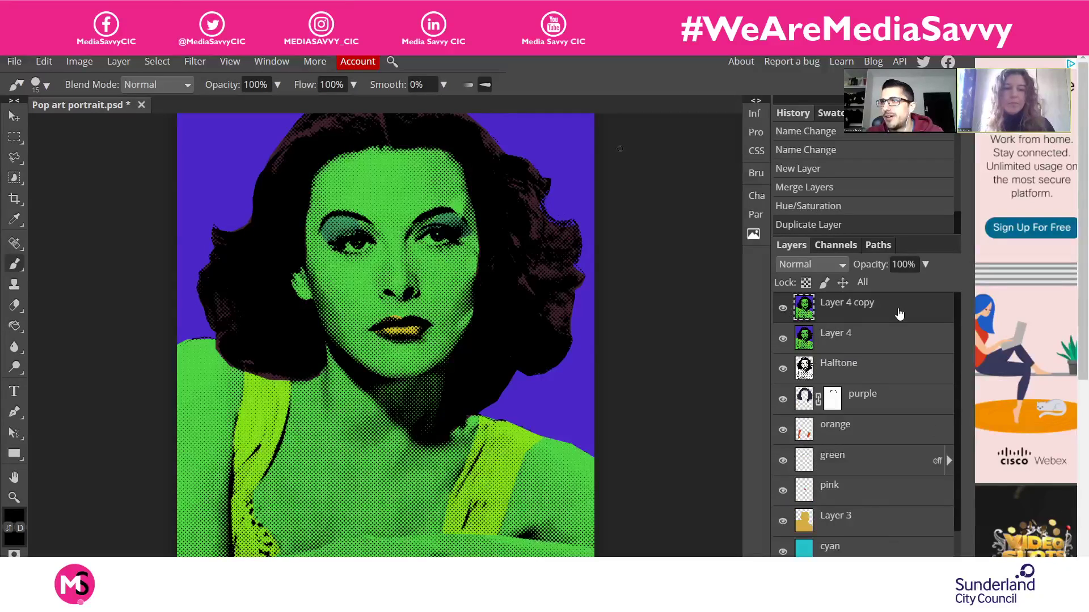
{"action": "left_click", "coordinate": [76, 66]}
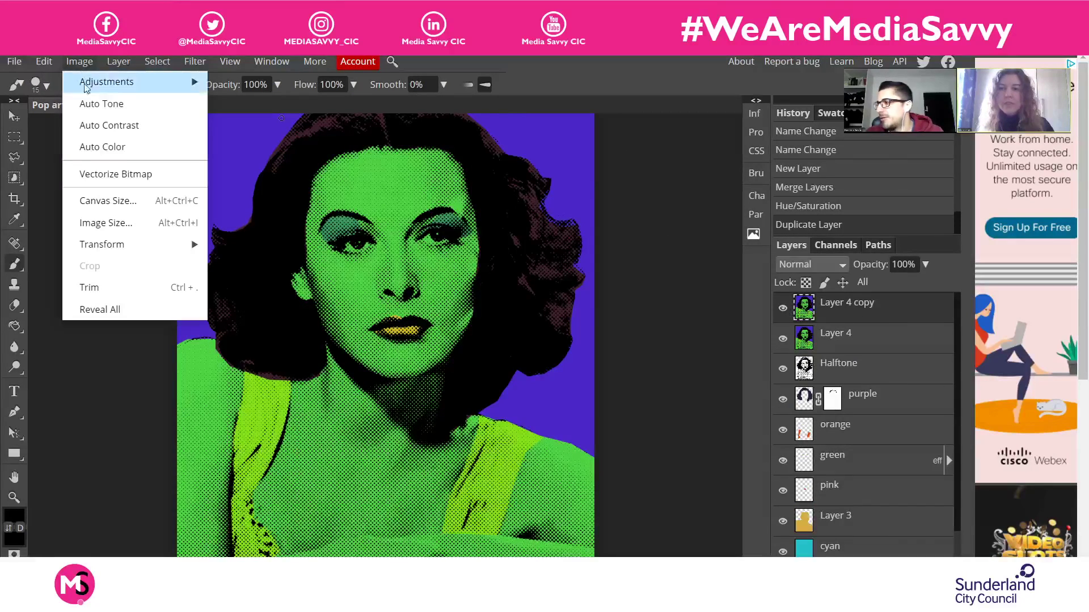
{"action": "mouse_move", "coordinate": [168, 80]}
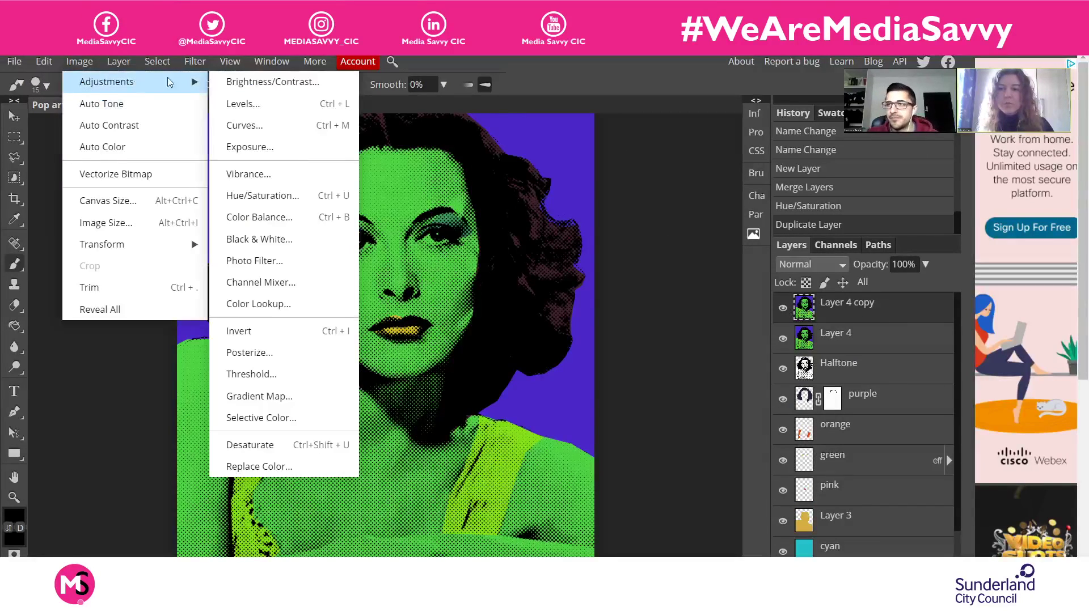
{"action": "left_click", "coordinate": [276, 192]}
{"action": "left_click_drag", "start_coordinate": [342, 173], "coordinate": [711, 146]}
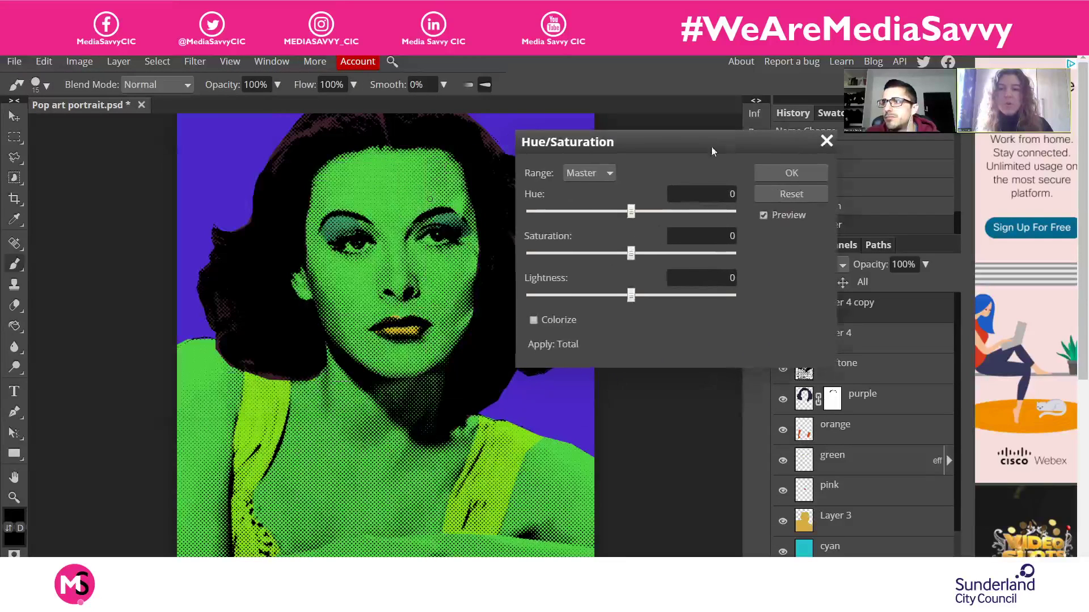
{"action": "left_click", "coordinate": [586, 213]}
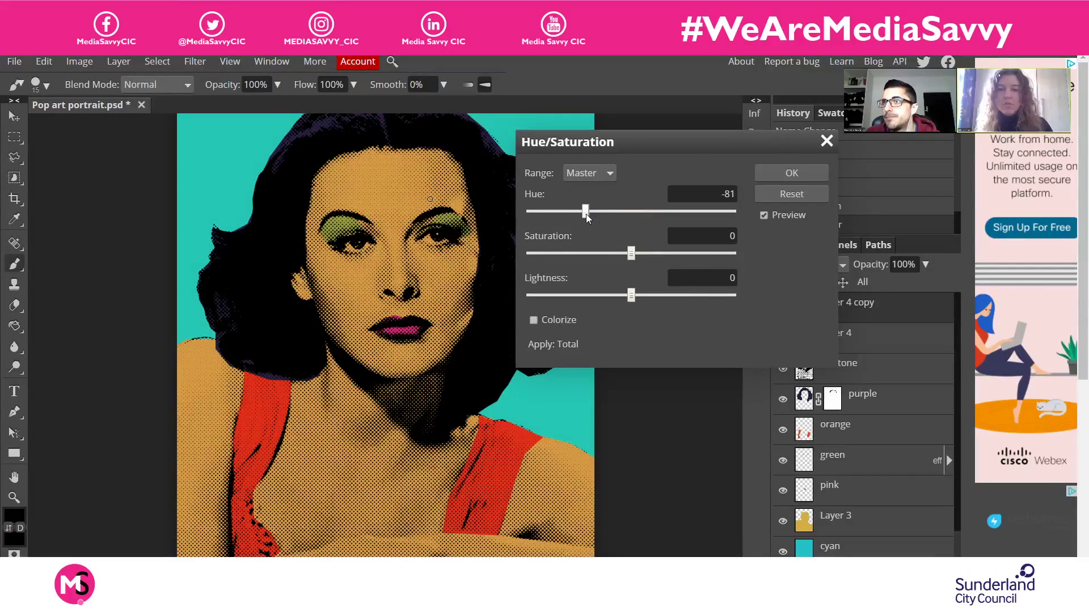
{"action": "left_click_drag", "start_coordinate": [575, 217], "coordinate": [571, 220]}
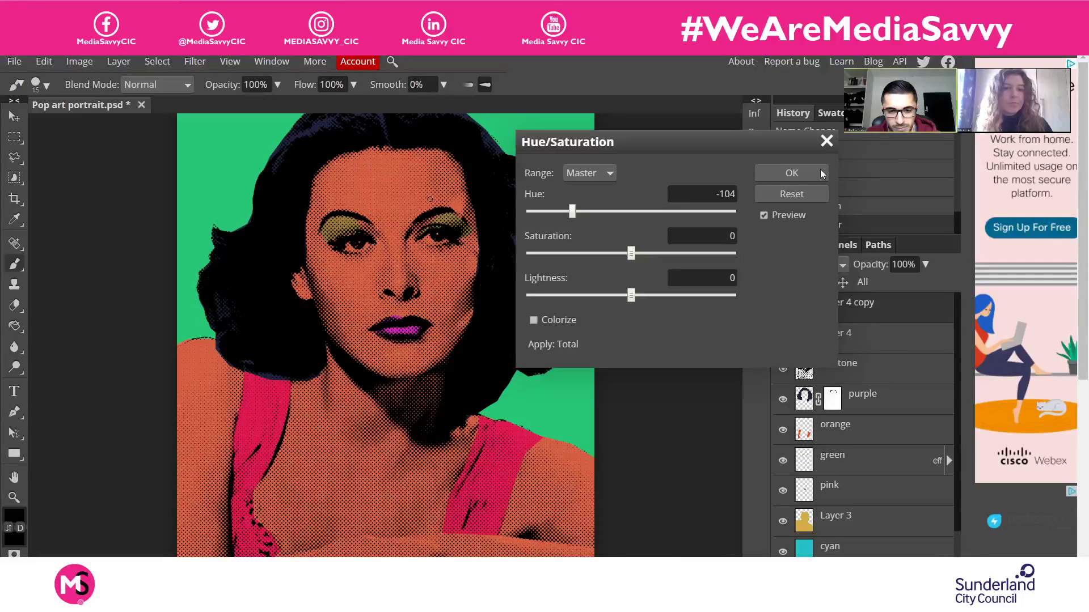
{"action": "left_click", "coordinate": [792, 173]}
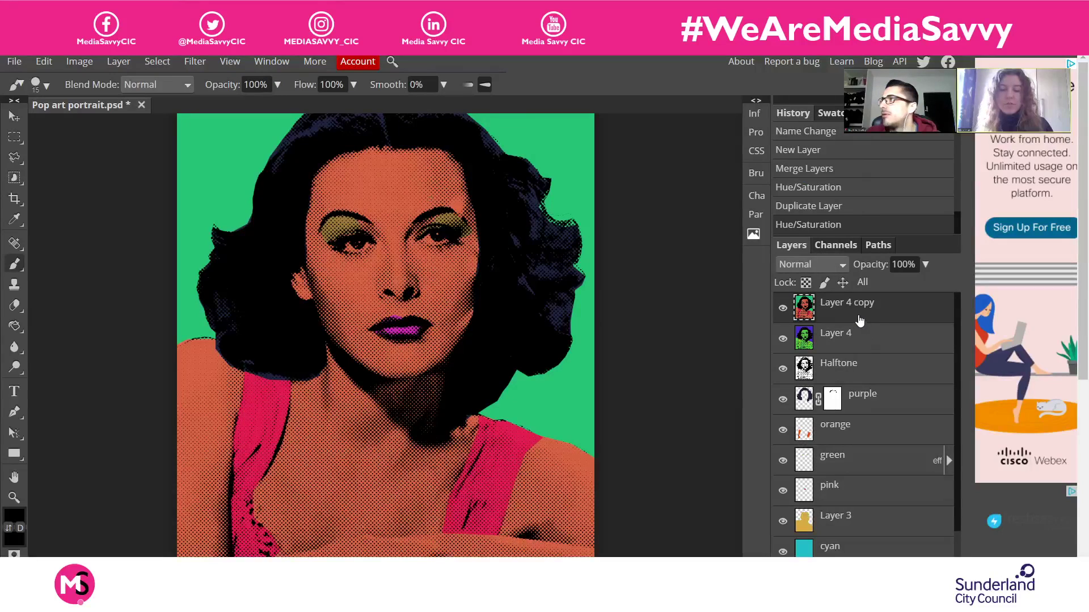
Duplicate Layer 4 copy and shift the new copy's hue to 153 with a Hue/Saturation adjustment
{"action": "key", "text": "ctrl+j"}
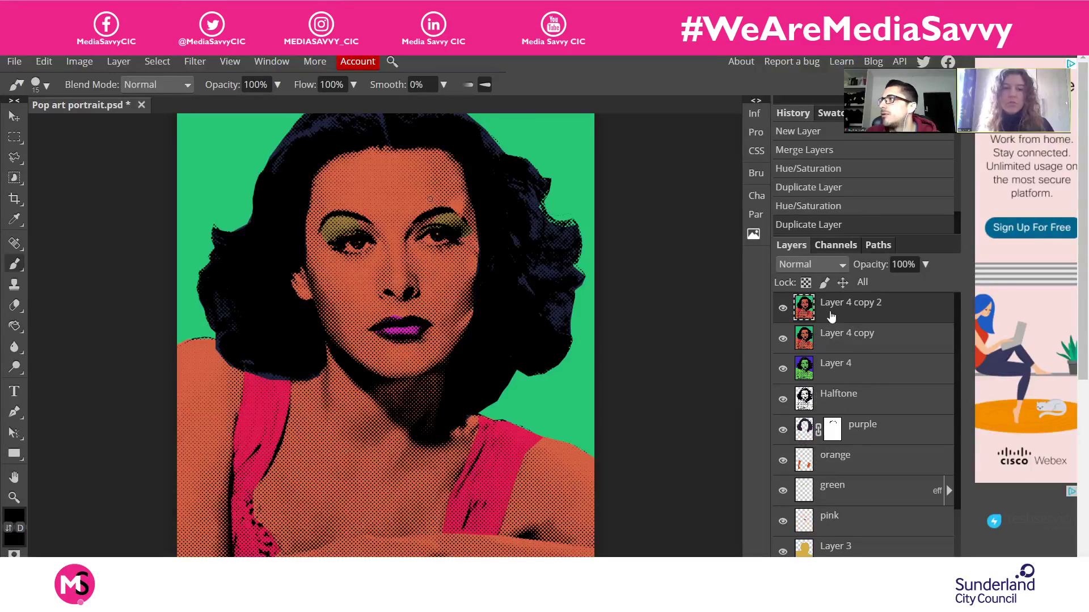
{"action": "left_click", "coordinate": [88, 63]}
{"action": "mouse_move", "coordinate": [108, 82]}
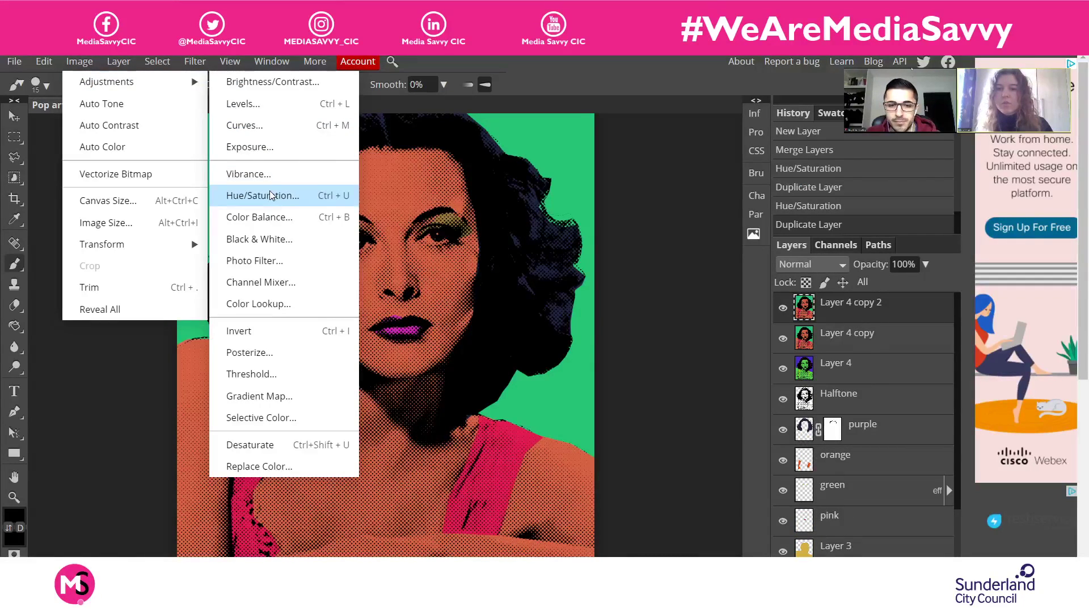
{"action": "key", "text": "ctrl+u"}
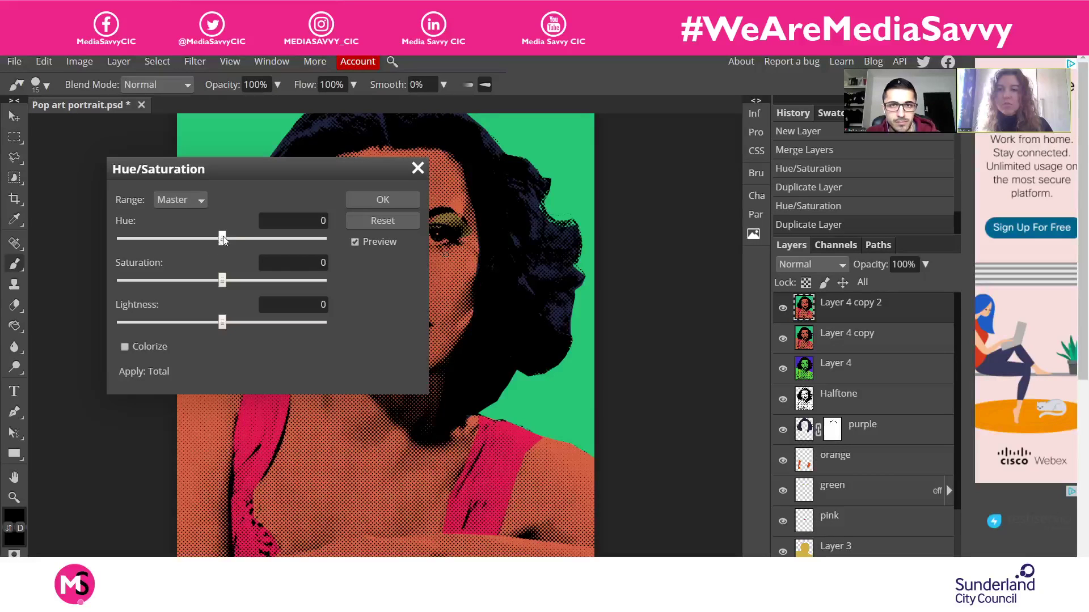
{"action": "left_click_drag", "start_coordinate": [287, 257], "coordinate": [293, 247]}
{"action": "left_click_drag", "start_coordinate": [291, 243], "coordinate": [312, 242]}
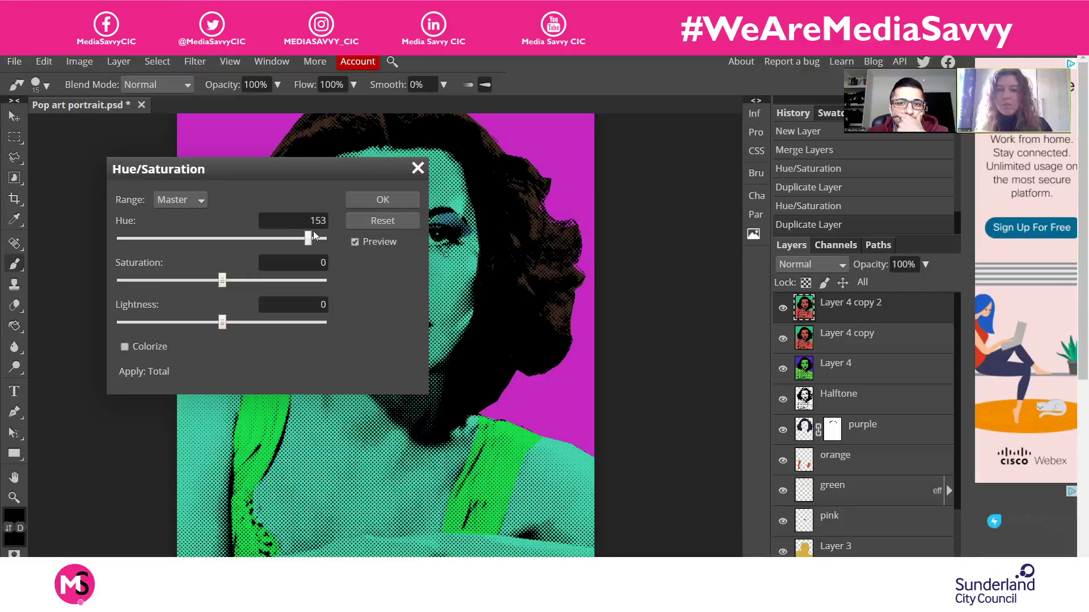
{"action": "left_click", "coordinate": [357, 207]}
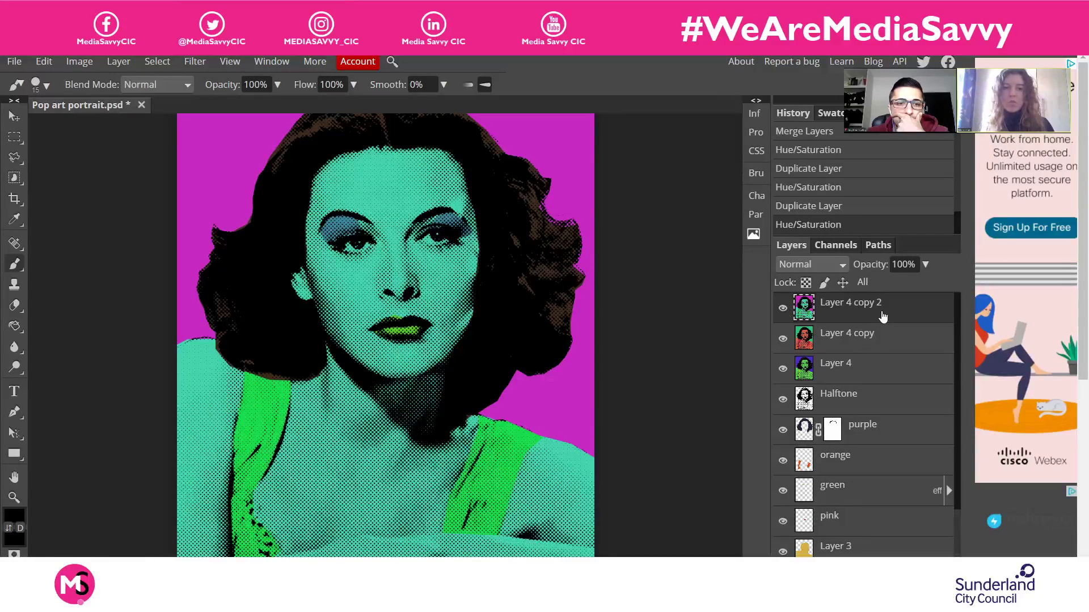
Duplicate Layer 4 copy 2 and shift the new copy's hue to -110 with a Hue/Saturation adjustment
{"action": "key", "text": "ctrl+j"}
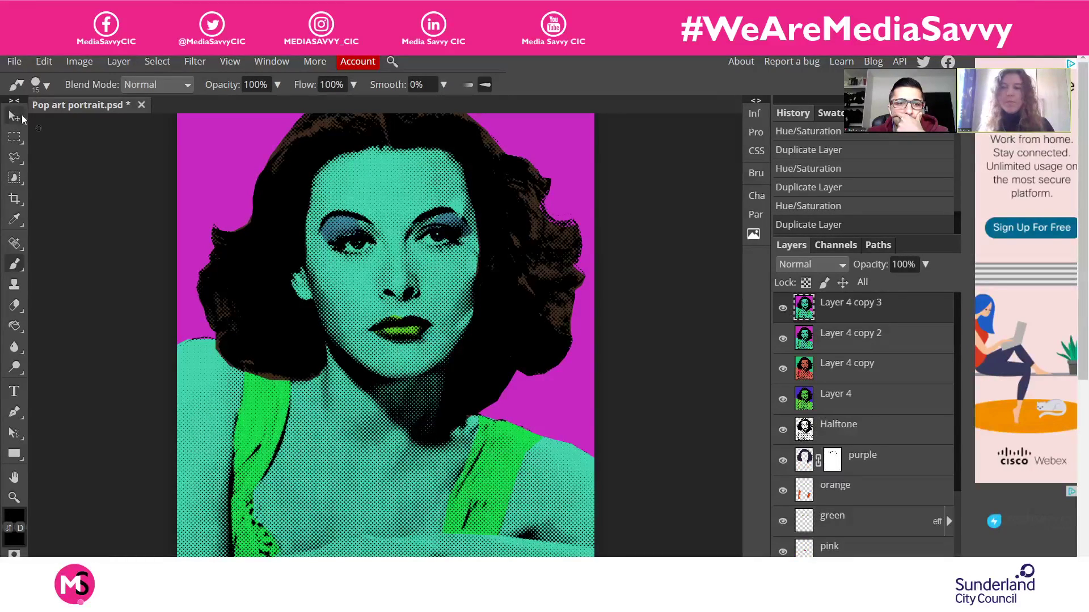
{"action": "left_click", "coordinate": [86, 64]}
{"action": "mouse_move", "coordinate": [116, 85]}
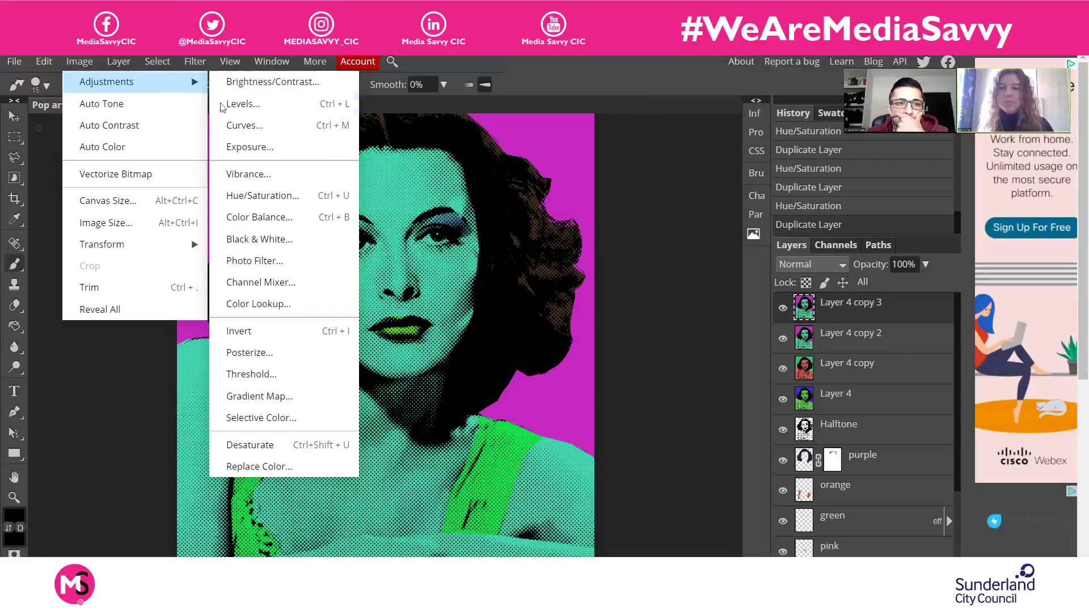
{"action": "left_click", "coordinate": [263, 195]}
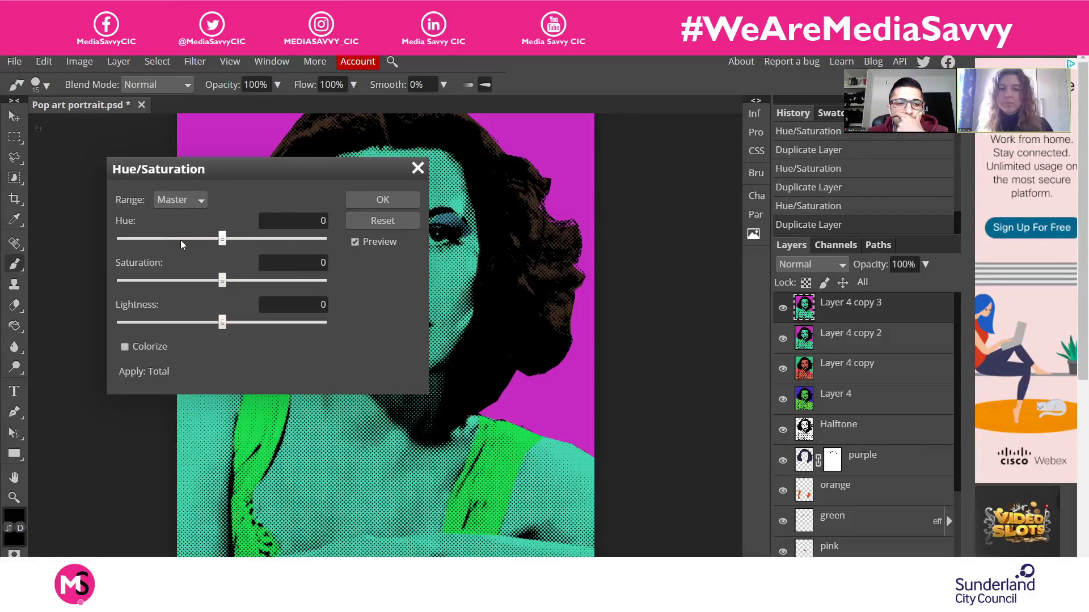
{"action": "left_click_drag", "start_coordinate": [180, 245], "coordinate": [160, 250]}
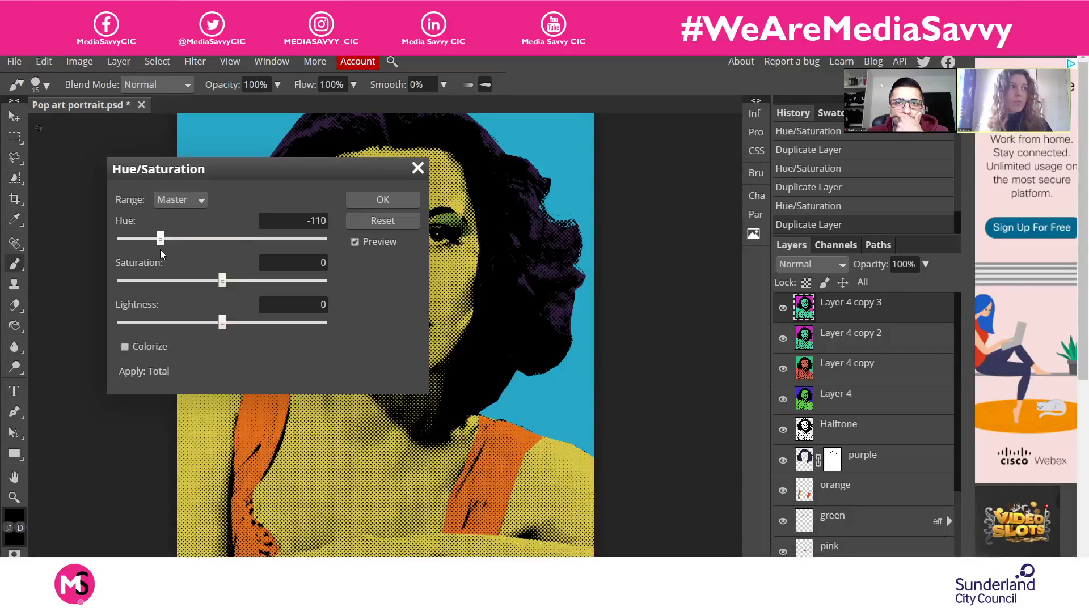
{"action": "left_click", "coordinate": [378, 204]}
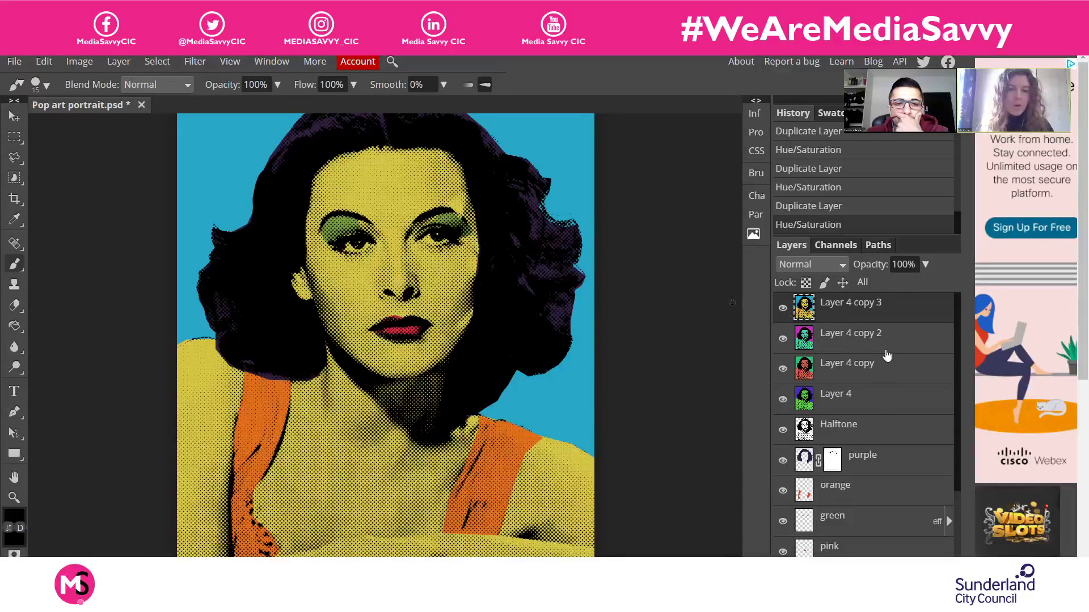
Add a horizontal guide at 50 percent of the canvas height
{"action": "left_click", "coordinate": [871, 409]}
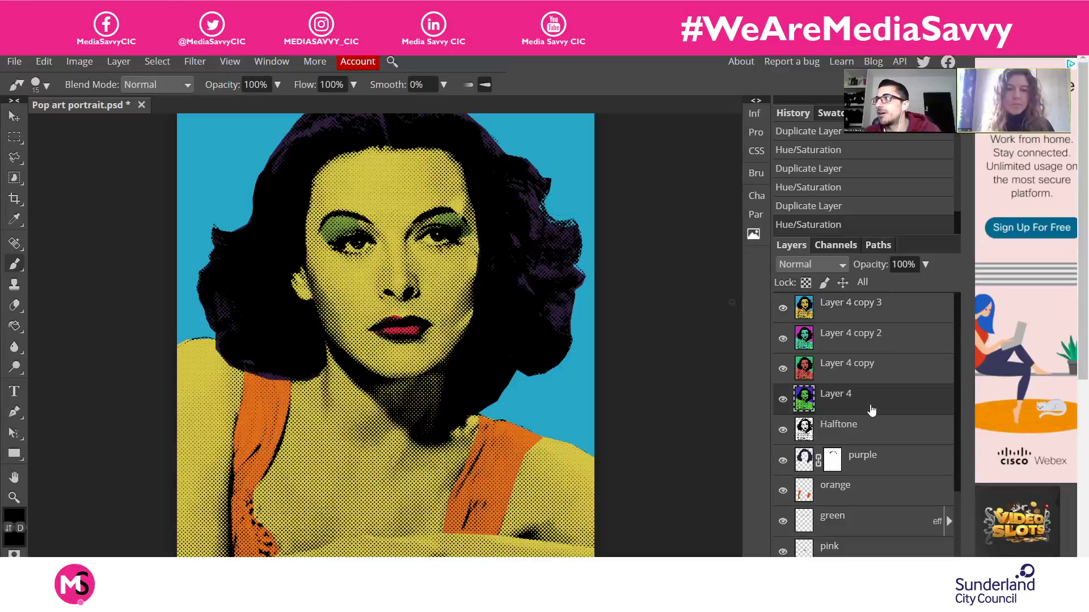
{"action": "left_click", "coordinate": [892, 314]}
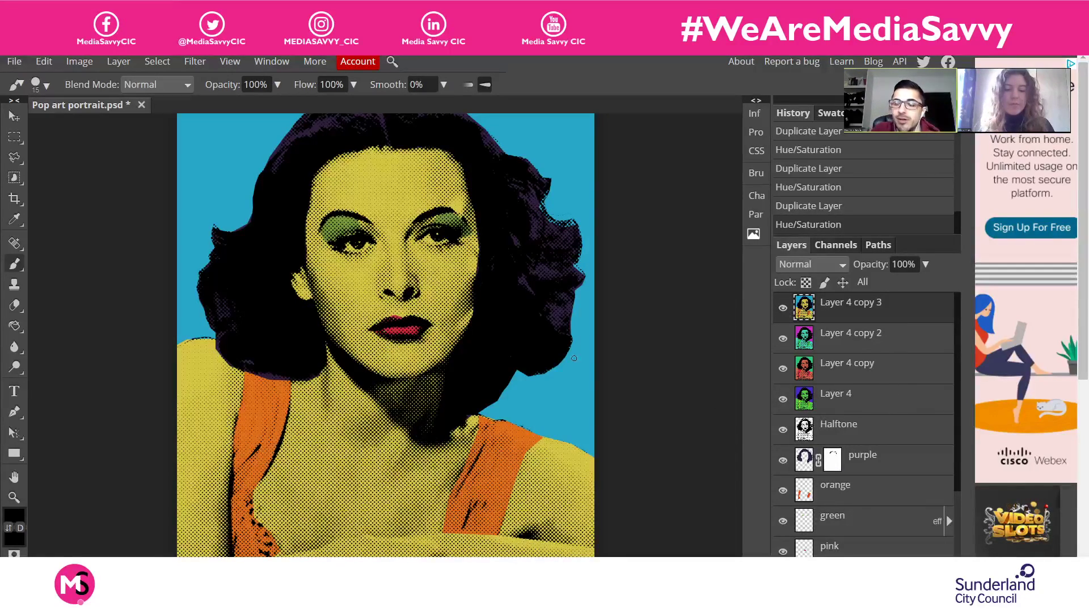
{"action": "key", "text": "ctrl+minus"}
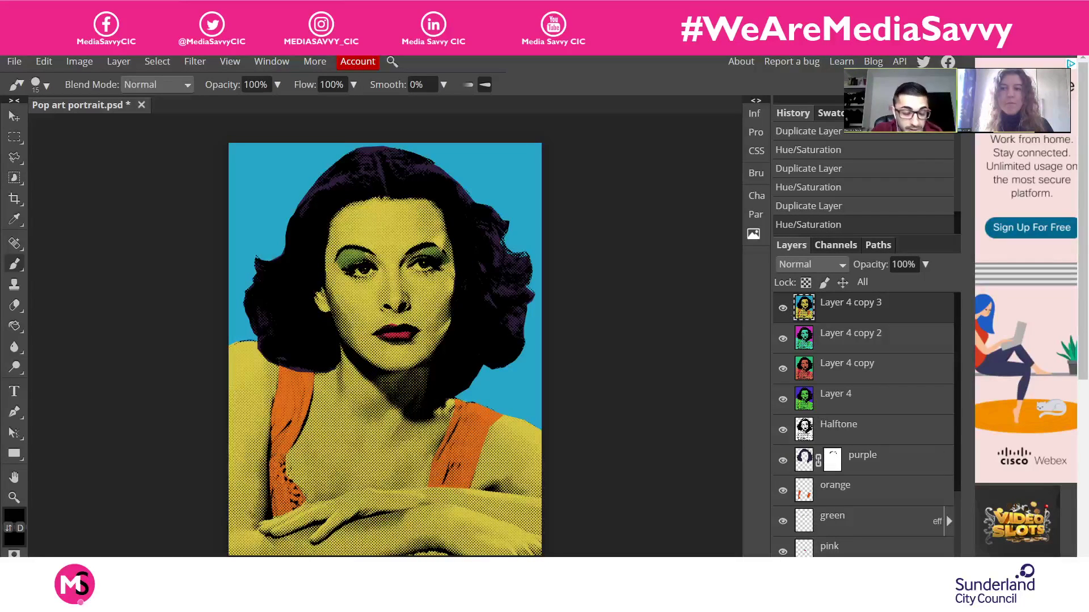
{"action": "left_click", "coordinate": [233, 63]}
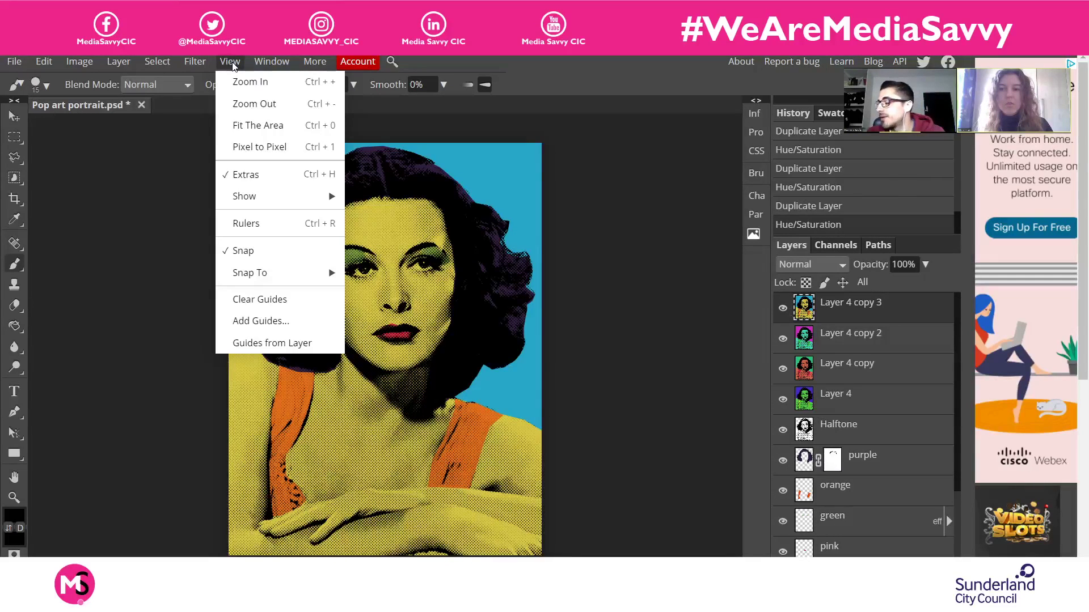
{"action": "left_click", "coordinate": [233, 66]}
{"action": "left_click", "coordinate": [228, 69]}
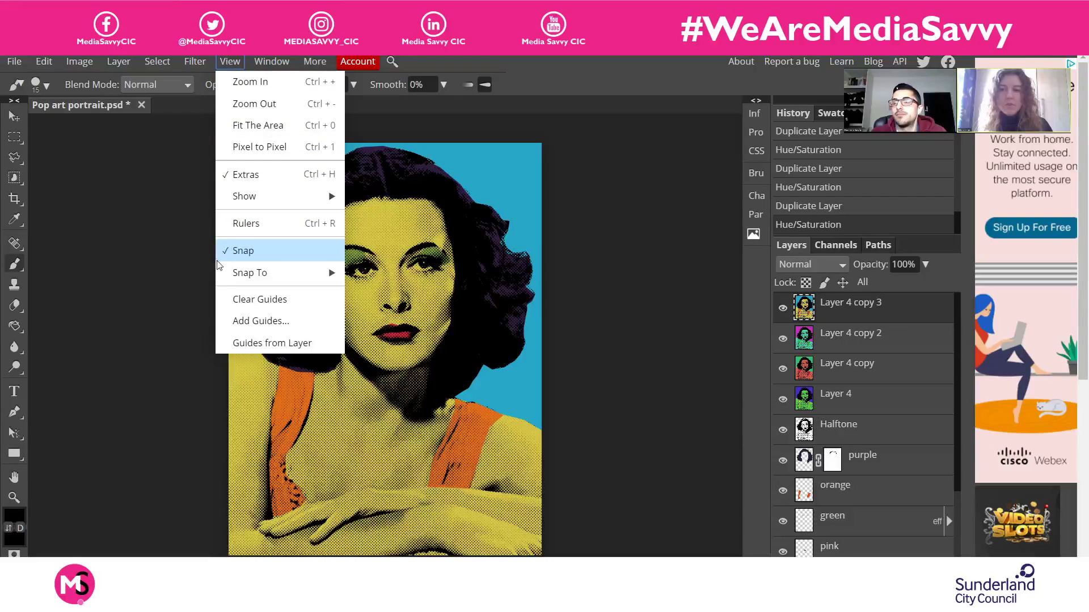
{"action": "left_click", "coordinate": [291, 327]}
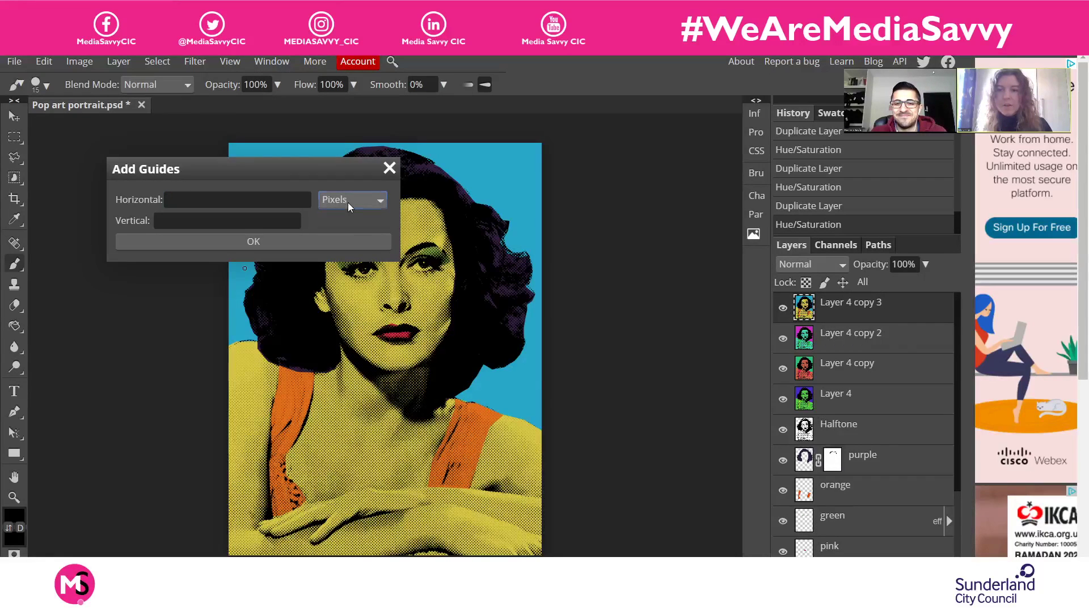
{"action": "left_click", "coordinate": [348, 274]}
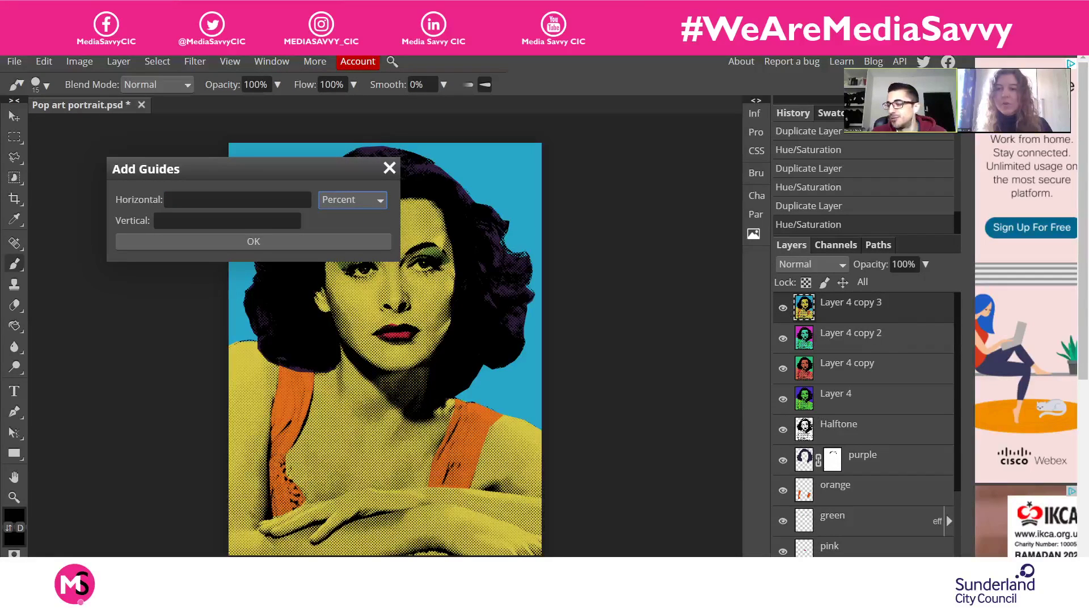
{"action": "left_click", "coordinate": [245, 199]}
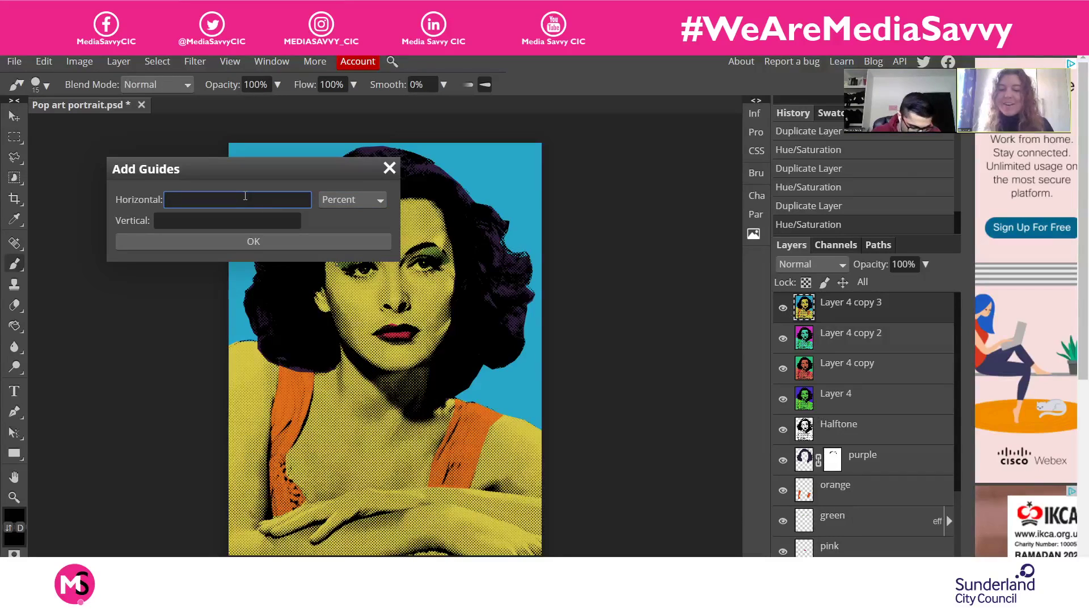
{"action": "type", "text": "50"}
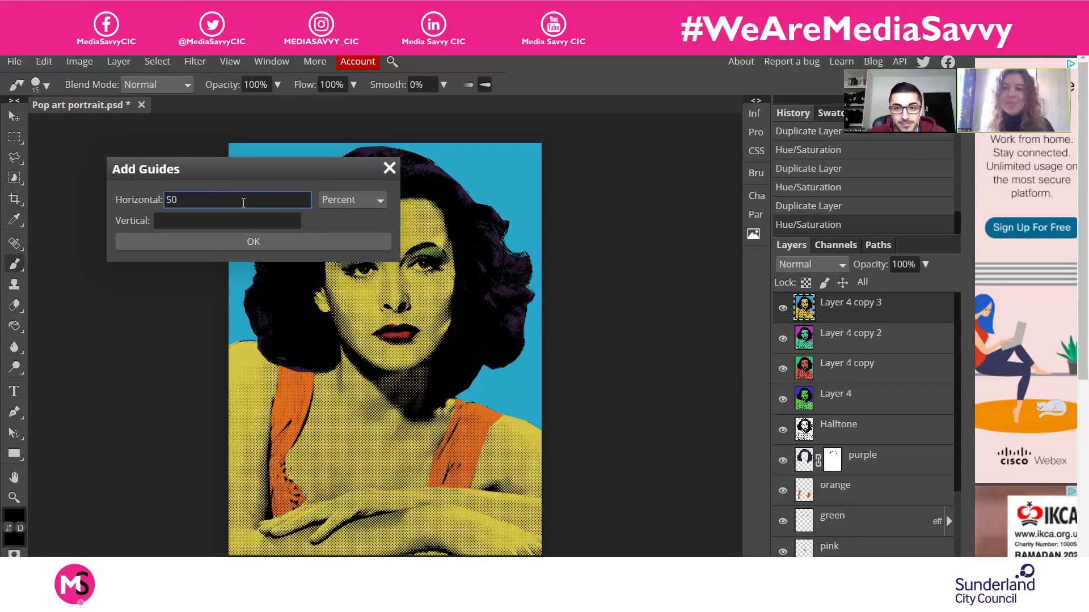
{"action": "left_click", "coordinate": [220, 244]}
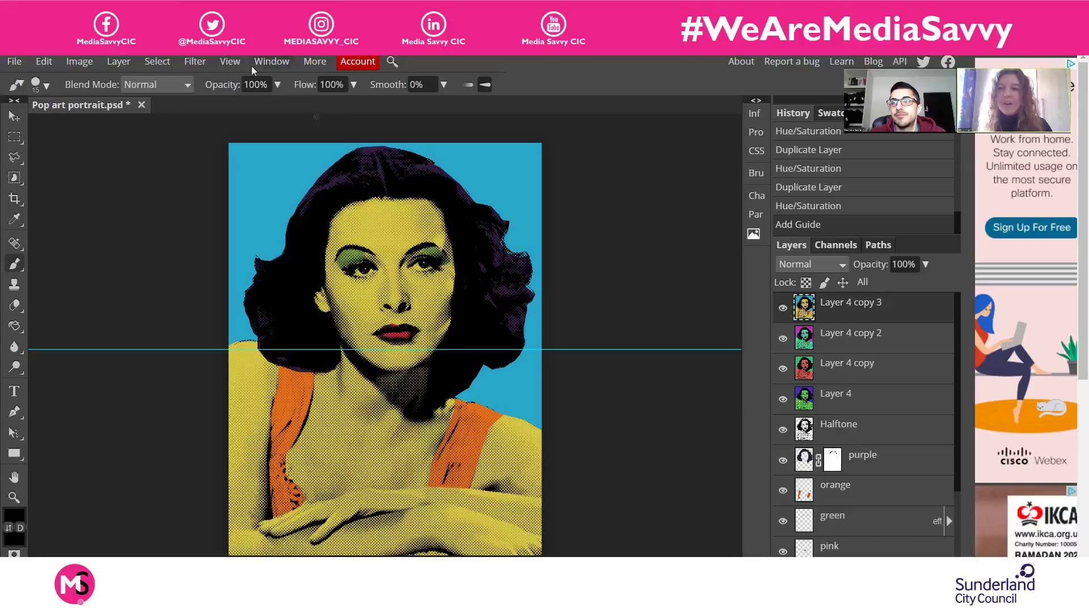
Reopen the Add Guides settings and enter 50 for both the horizontal and vertical guide positions
{"action": "left_click", "coordinate": [229, 62]}
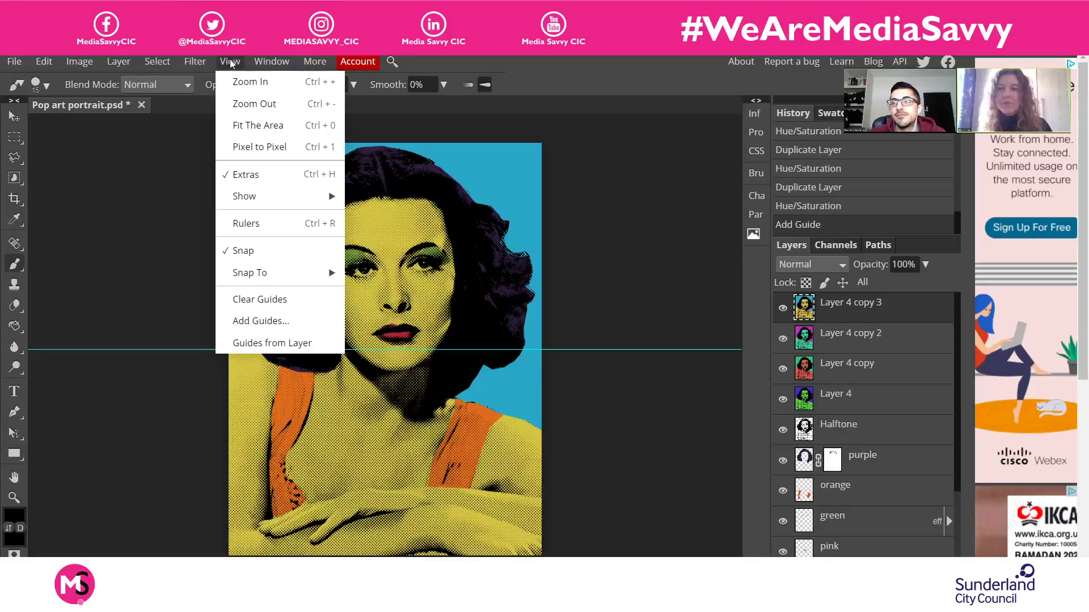
{"action": "left_click", "coordinate": [270, 321]}
{"action": "left_click_drag", "start_coordinate": [211, 201], "coordinate": [168, 201]}
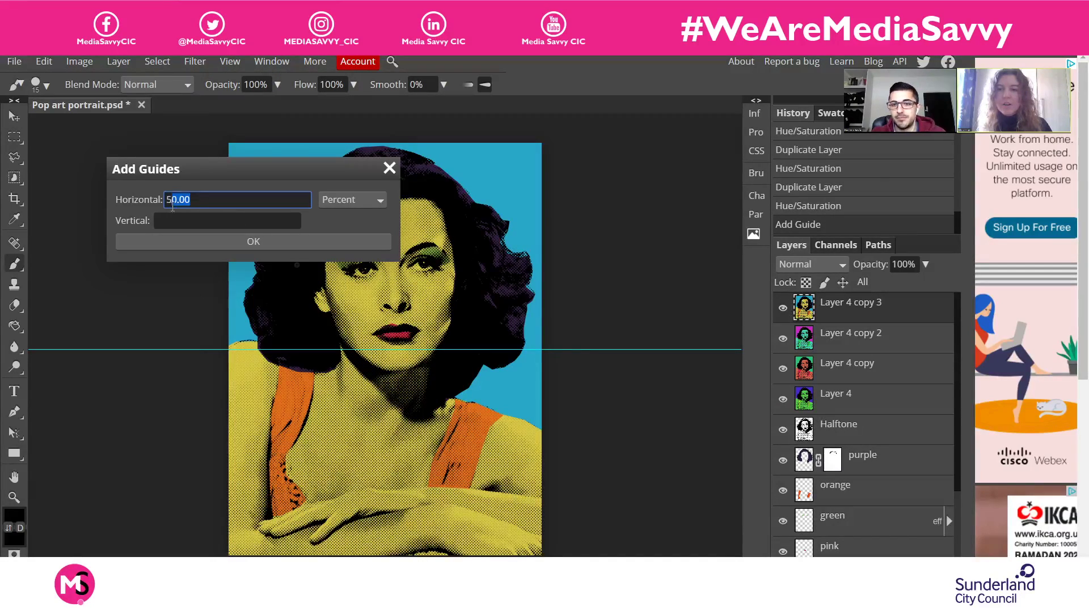
{"action": "left_click", "coordinate": [161, 214]}
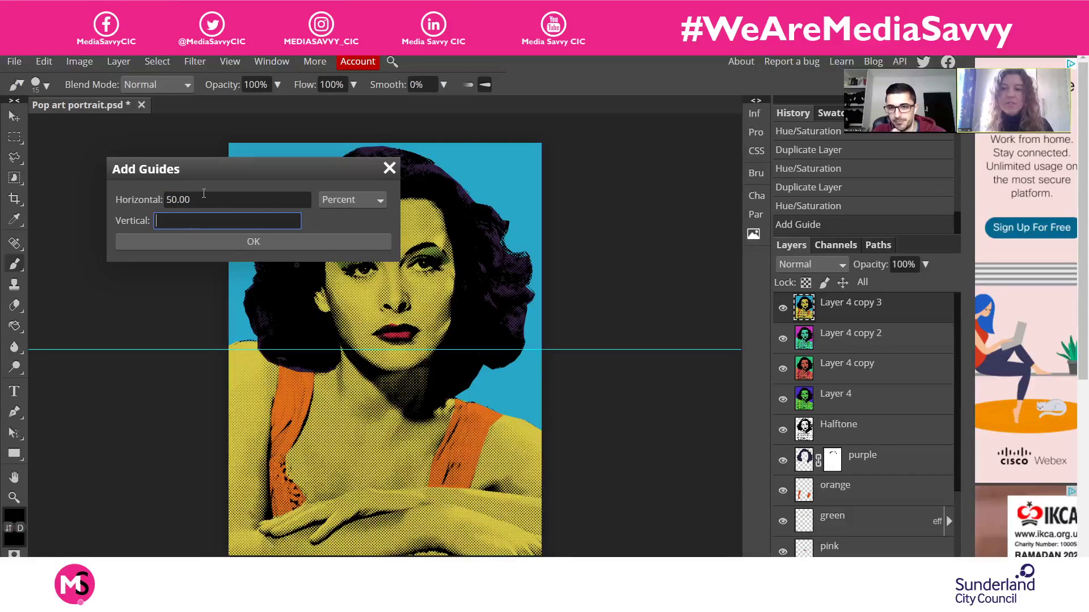
{"action": "left_click", "coordinate": [192, 200]}
{"action": "left_click_drag", "start_coordinate": [191, 199], "coordinate": [161, 204]}
{"action": "key", "text": "ctrl+c"}
{"action": "key", "text": "BackSpace"}
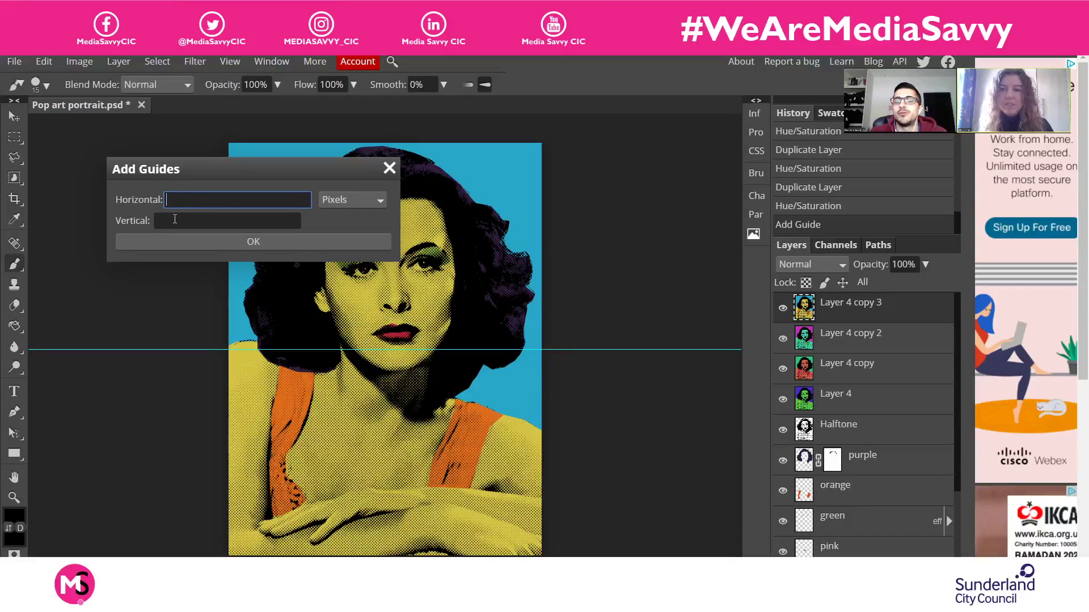
{"action": "left_click", "coordinate": [175, 220]}
{"action": "key", "text": "ctrl+v"}
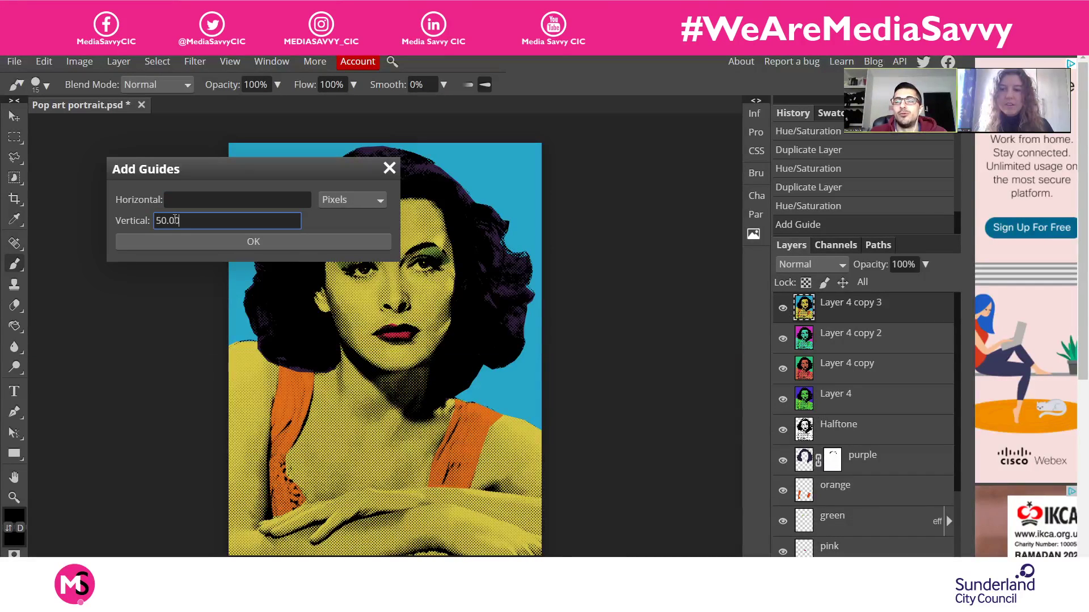
{"action": "left_click", "coordinate": [216, 243]}
{"action": "left_click", "coordinate": [224, 199]}
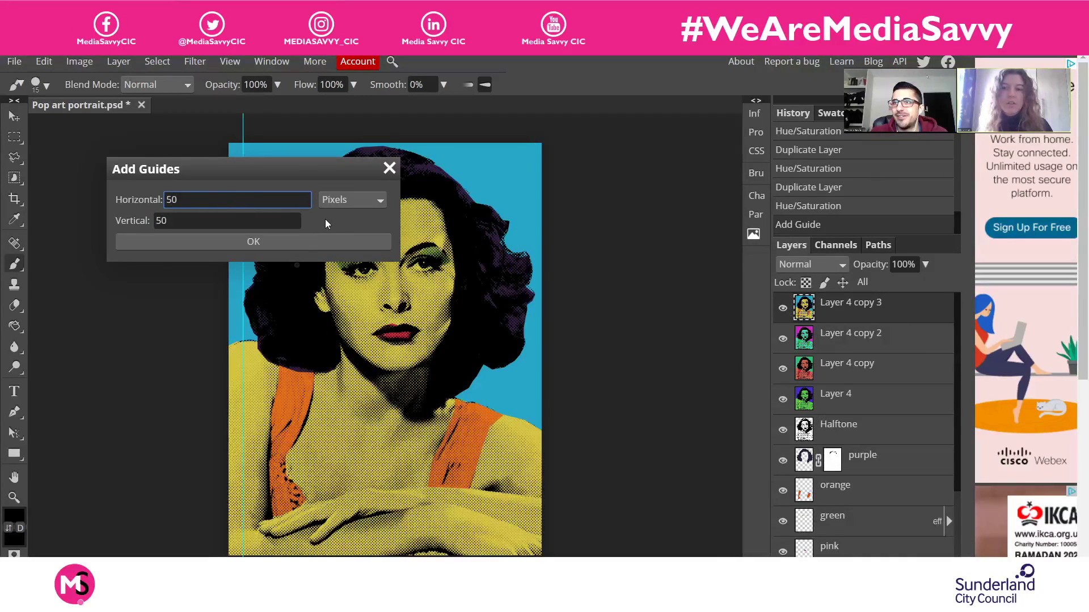
Switch the guide units to Percent and set the horizontal and vertical guides to 50 percent each
{"action": "left_click", "coordinate": [352, 199]}
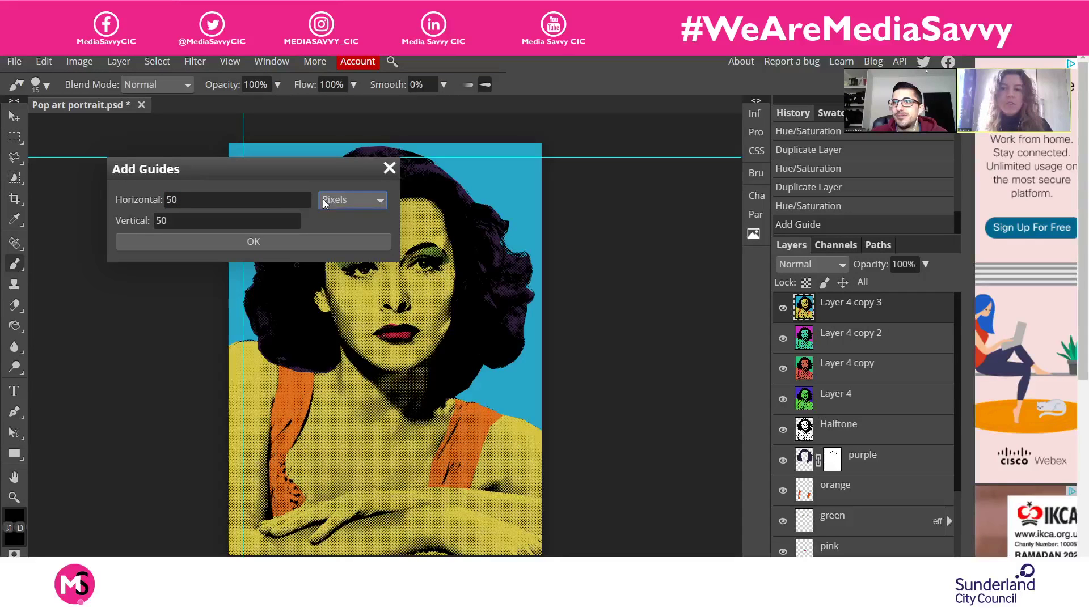
{"action": "left_click", "coordinate": [356, 265]}
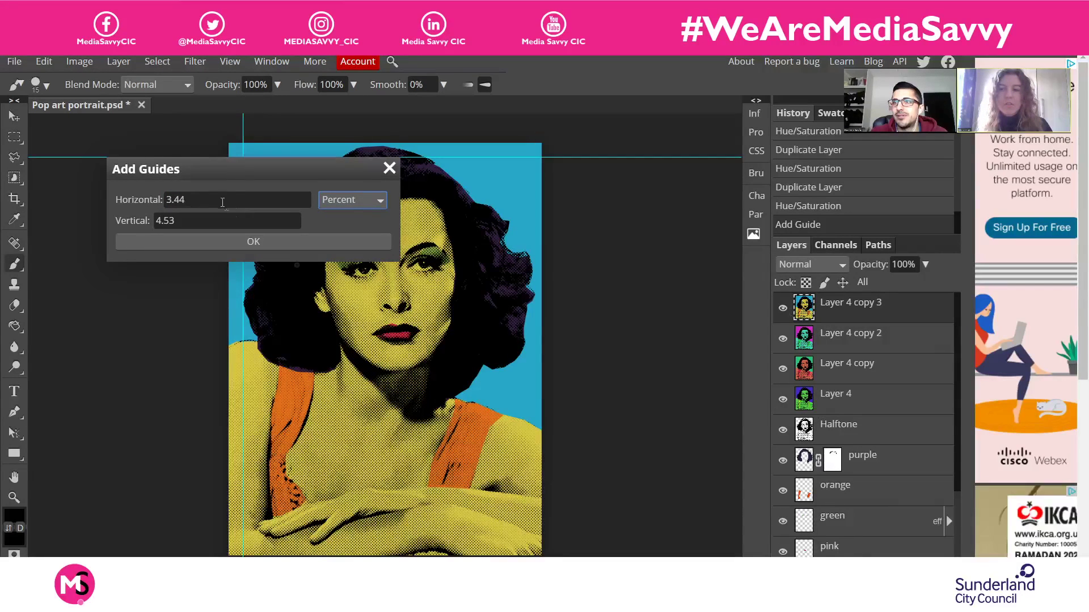
{"action": "double_click", "coordinate": [176, 200]}
{"action": "type", "text": "50"}
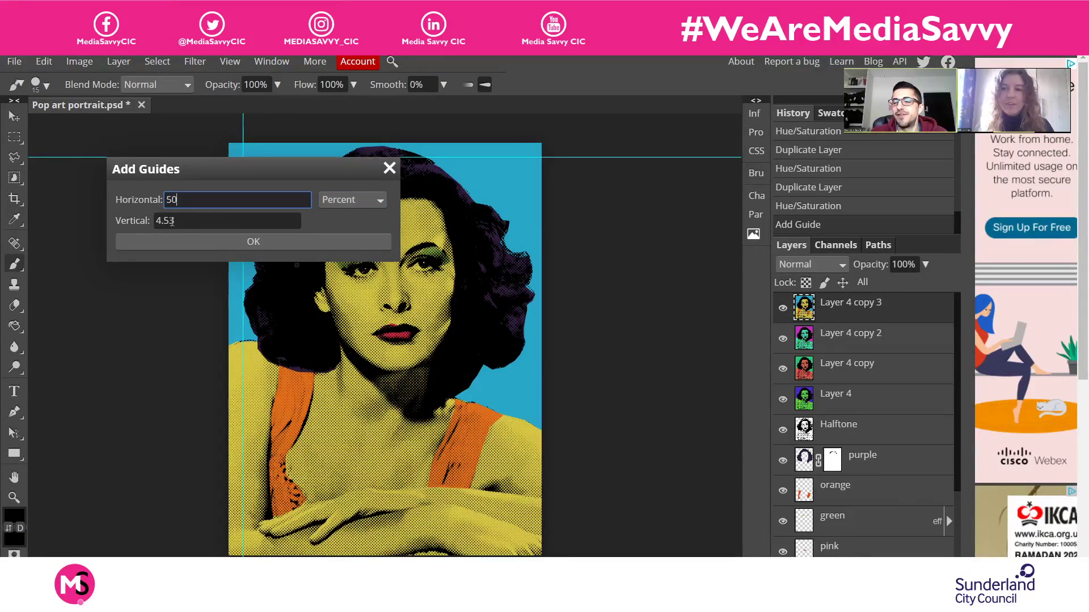
{"action": "left_click", "coordinate": [190, 222]}
{"action": "double_click", "coordinate": [196, 221]}
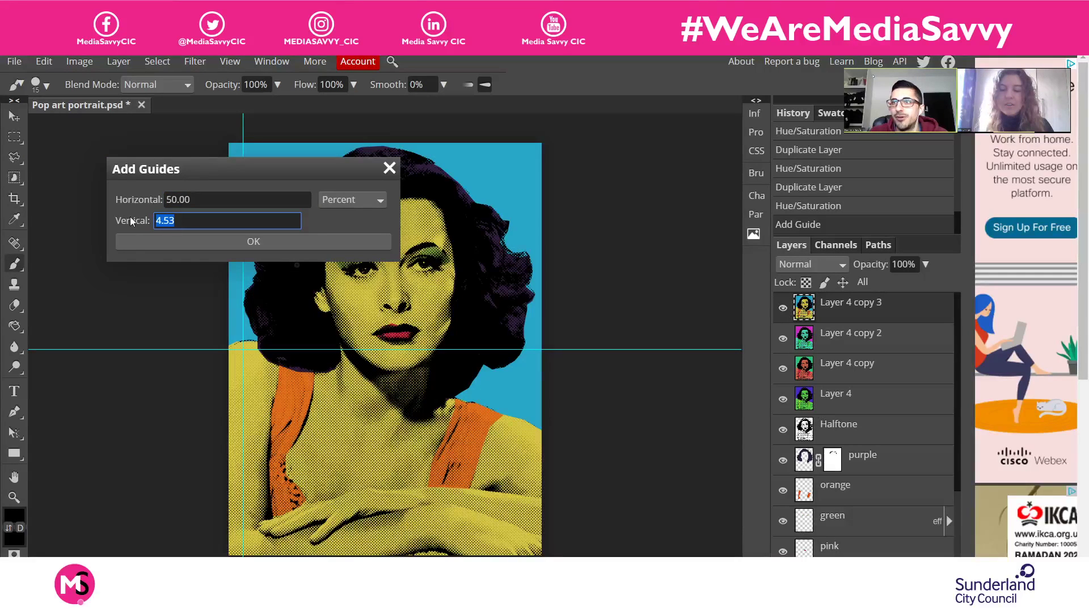
{"action": "type", "text": "50"}
{"action": "left_click", "coordinate": [222, 199]}
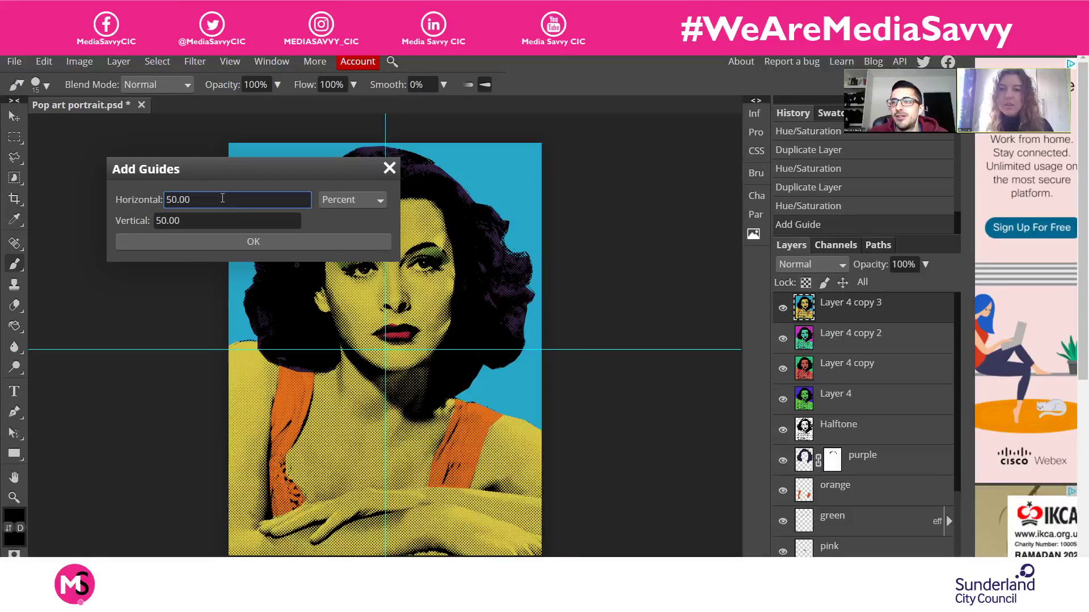
{"action": "left_click", "coordinate": [251, 243]}
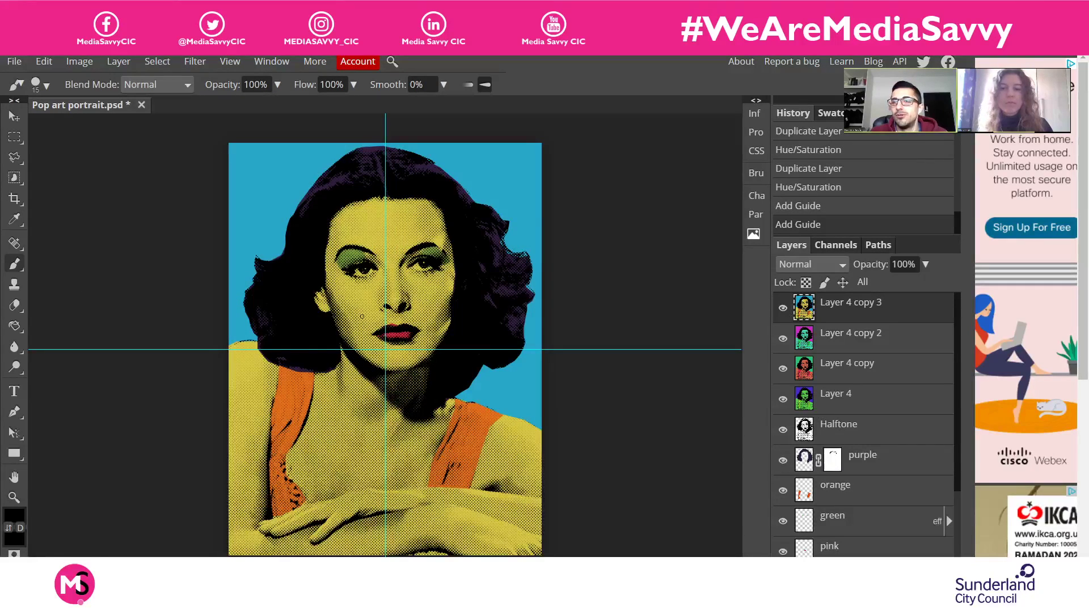
Select the four recoloured portrait layers together, from Layer 4 copy 3 down to Layer 4
{"action": "left_click", "coordinate": [863, 404]}
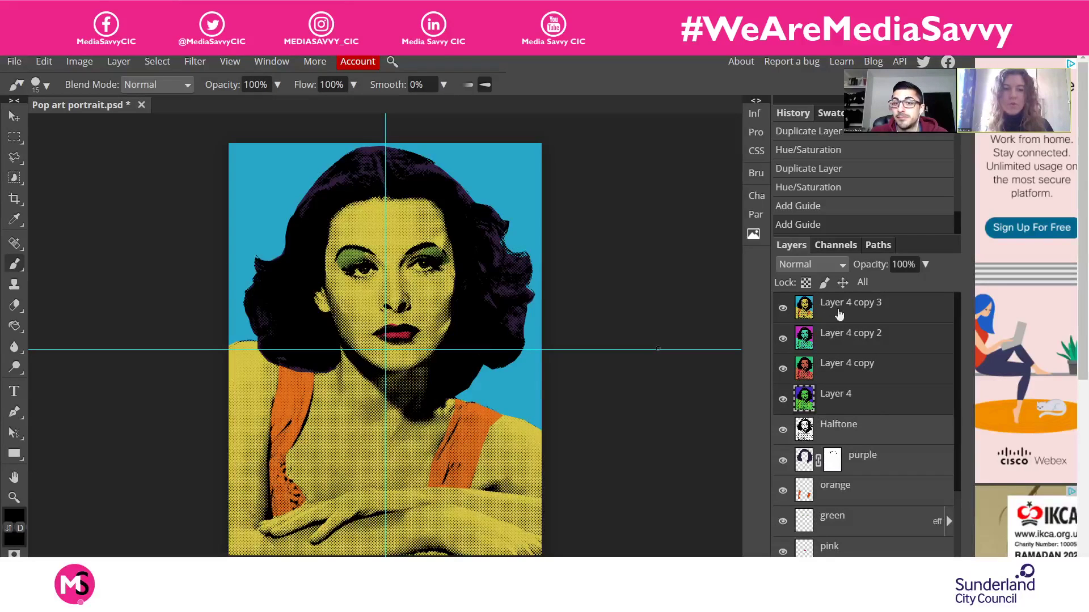
{"action": "left_click", "coordinate": [889, 315]}
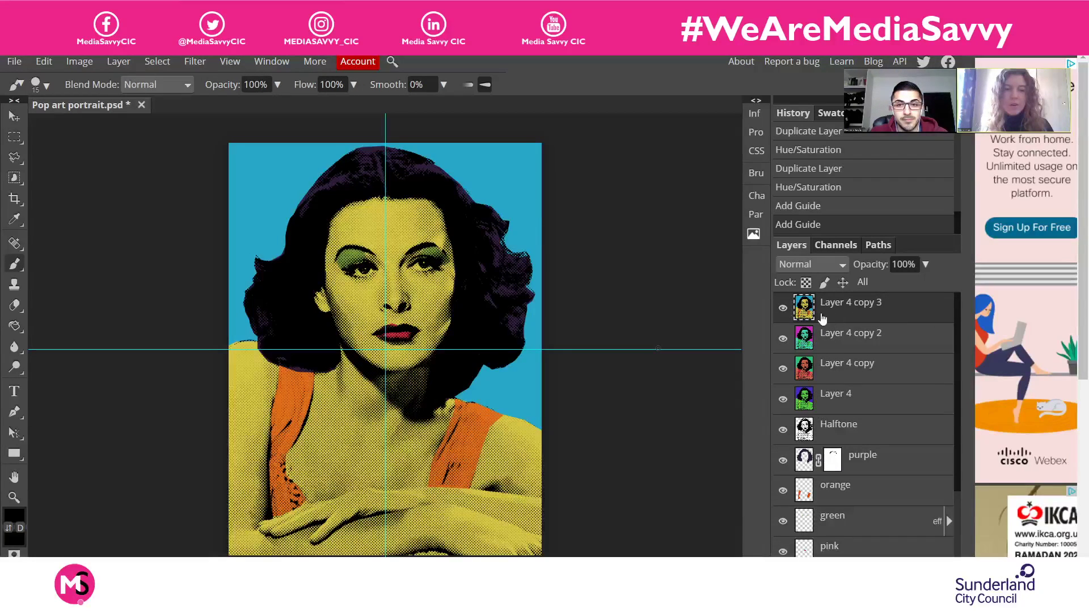
{"action": "left_click", "coordinate": [861, 403]}
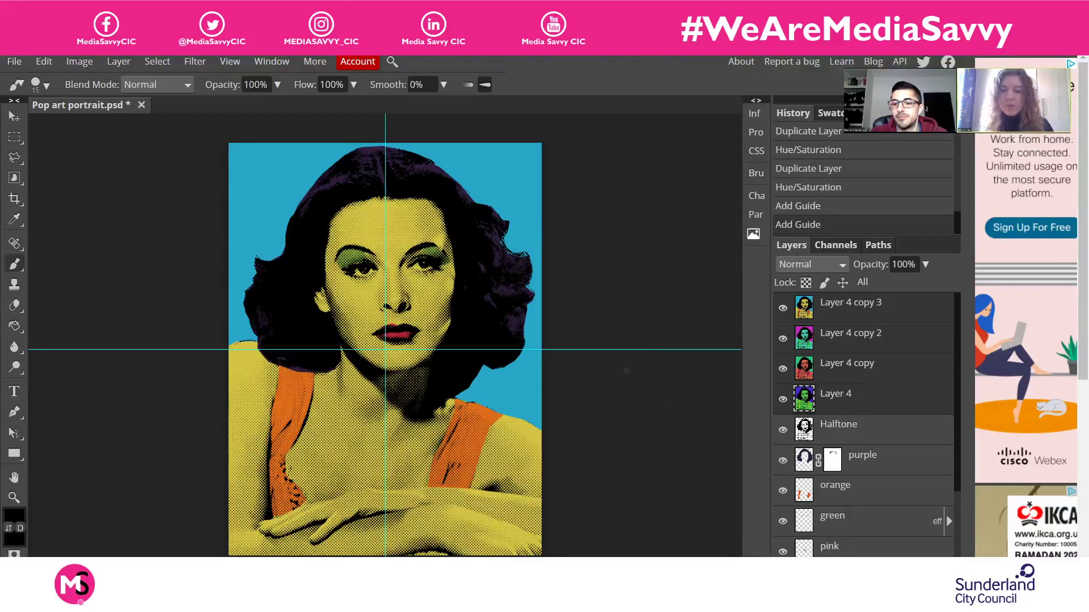
Hide the Halftone, purple, orange, green, pink, Layer 3 and cyan layers beneath the four recoloured portraits
{"action": "left_click_drag", "start_coordinate": [958, 427], "coordinate": [968, 473]}
{"action": "left_click", "coordinate": [782, 371]}
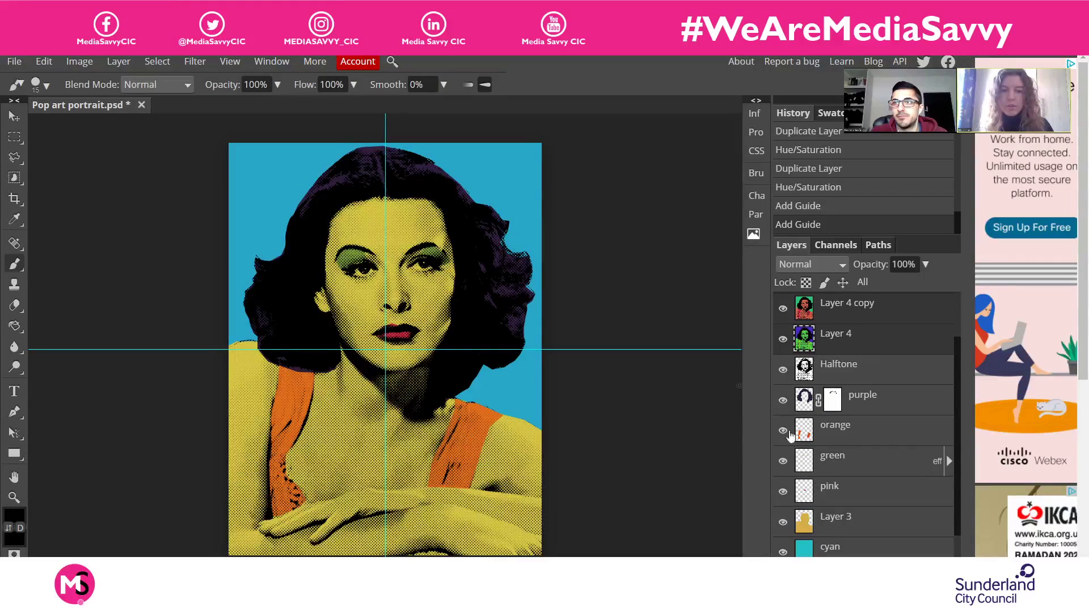
{"action": "left_click", "coordinate": [782, 400]}
{"action": "left_click", "coordinate": [783, 431]}
{"action": "left_click", "coordinate": [782, 461]}
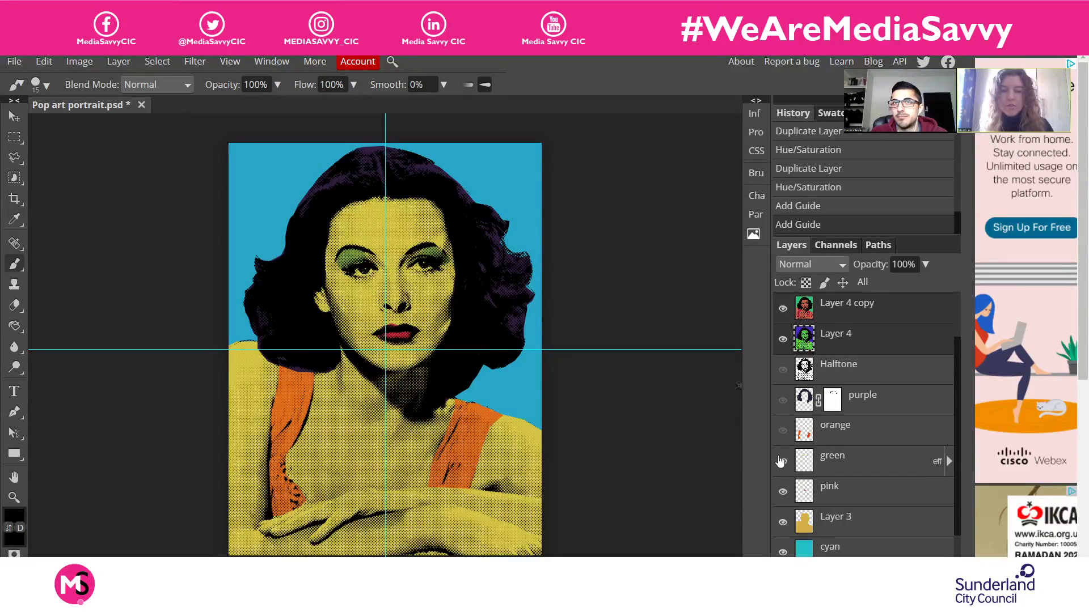
{"action": "left_click", "coordinate": [783, 492]}
{"action": "left_click", "coordinate": [782, 523]}
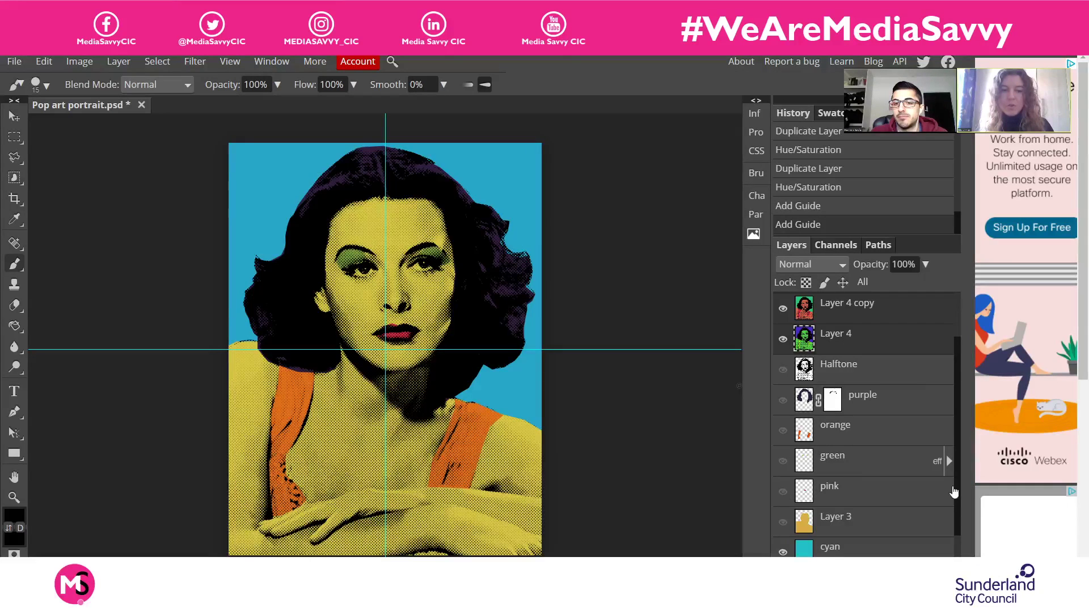
{"action": "scroll", "coordinate": [957, 504], "scroll_direction": "down", "scroll_amount": 1}
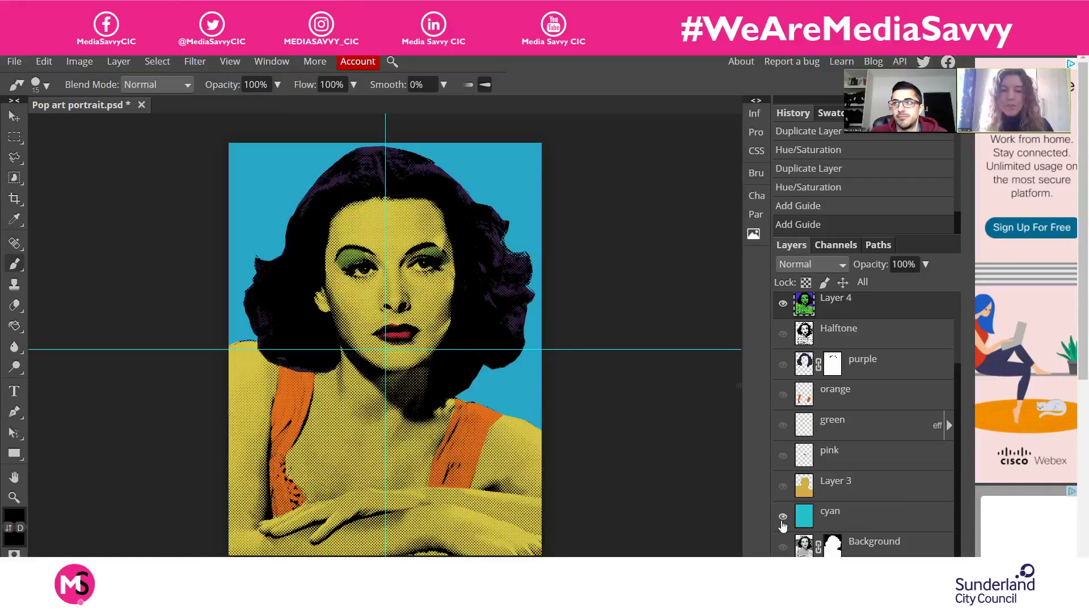
{"action": "left_click", "coordinate": [782, 517]}
{"action": "scroll", "coordinate": [957, 512], "scroll_direction": "up", "scroll_amount": 1}
{"action": "scroll", "coordinate": [960, 503], "scroll_direction": "up", "scroll_amount": 3}
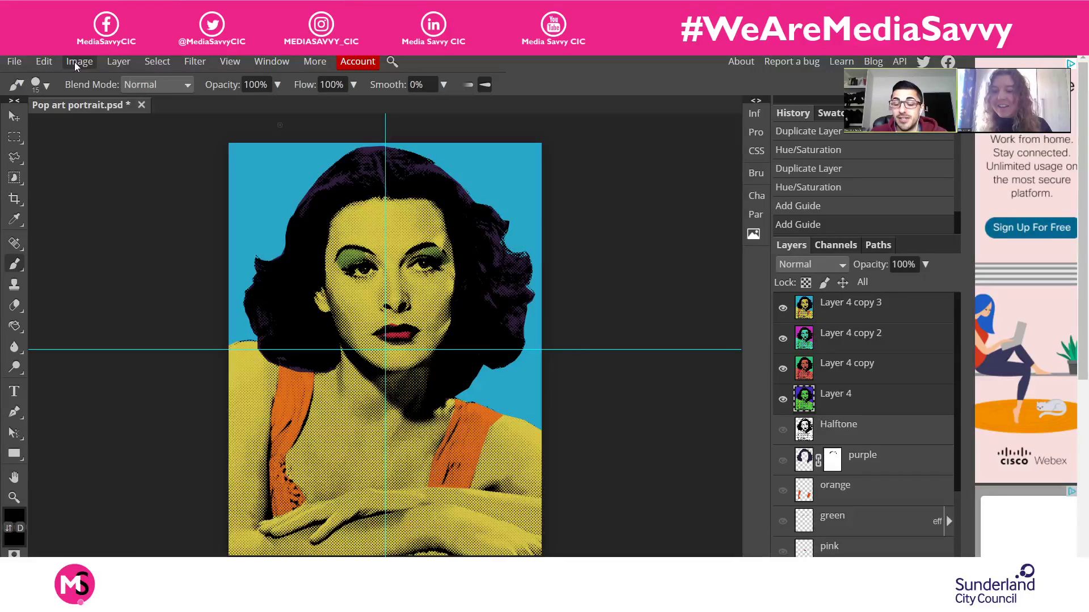
Scale the four selected portrait layers to 50% with Free Transform, fitting them into the canvas's lower-left quarter at the guides
{"action": "left_click", "coordinate": [49, 64]}
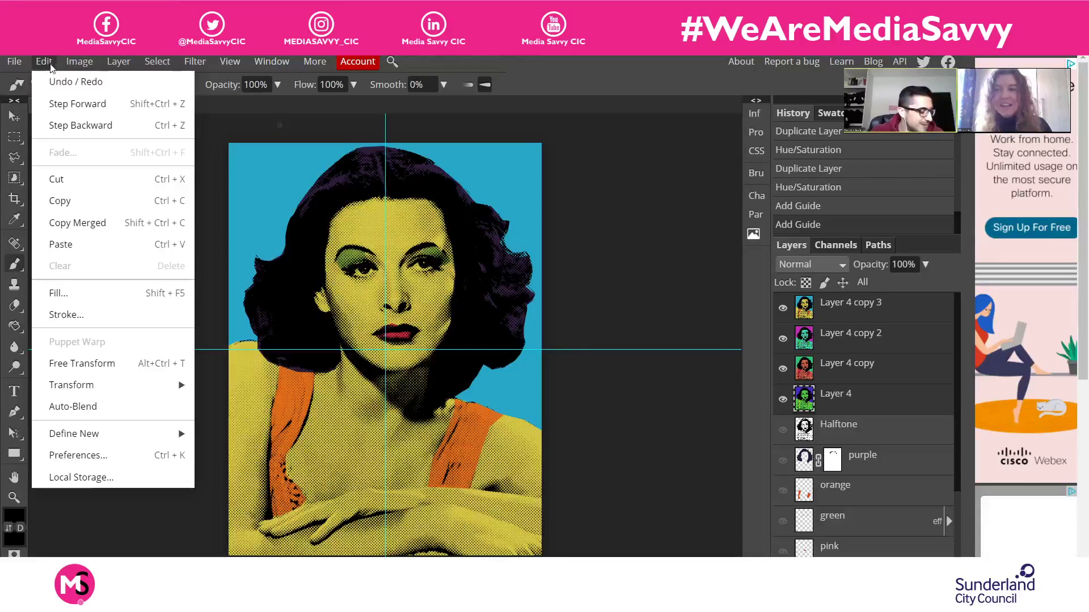
{"action": "mouse_move", "coordinate": [110, 394]}
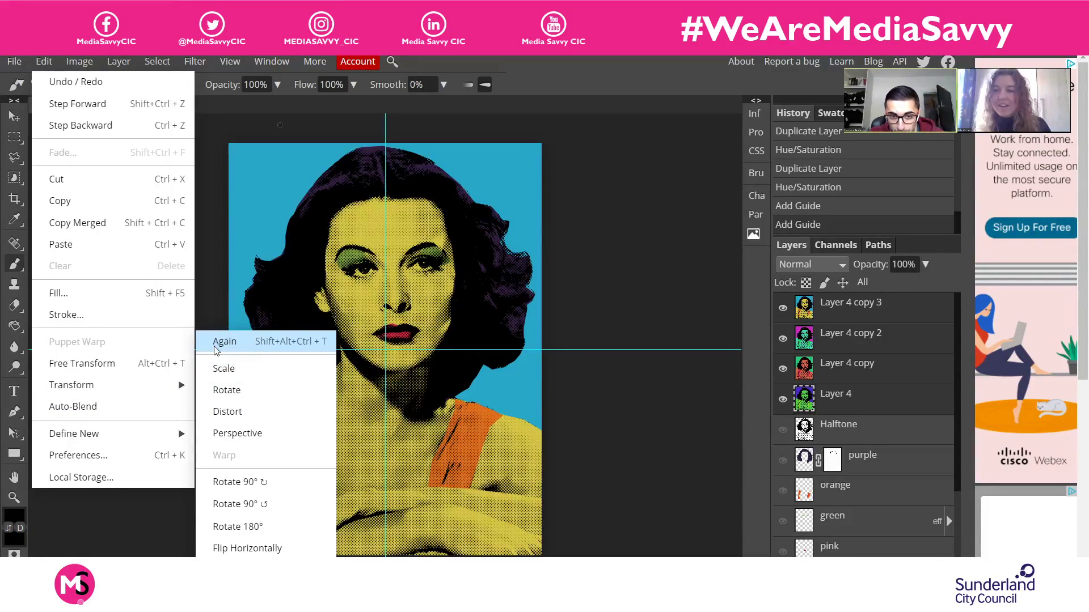
{"action": "left_click", "coordinate": [127, 366]}
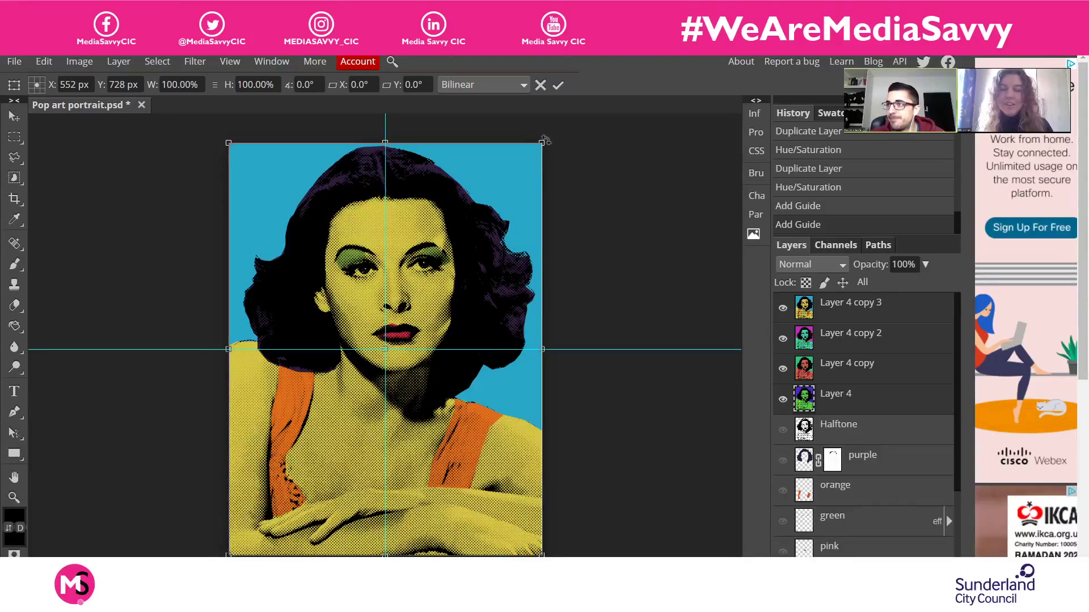
{"action": "left_click_drag", "start_coordinate": [543, 144], "coordinate": [387, 340]}
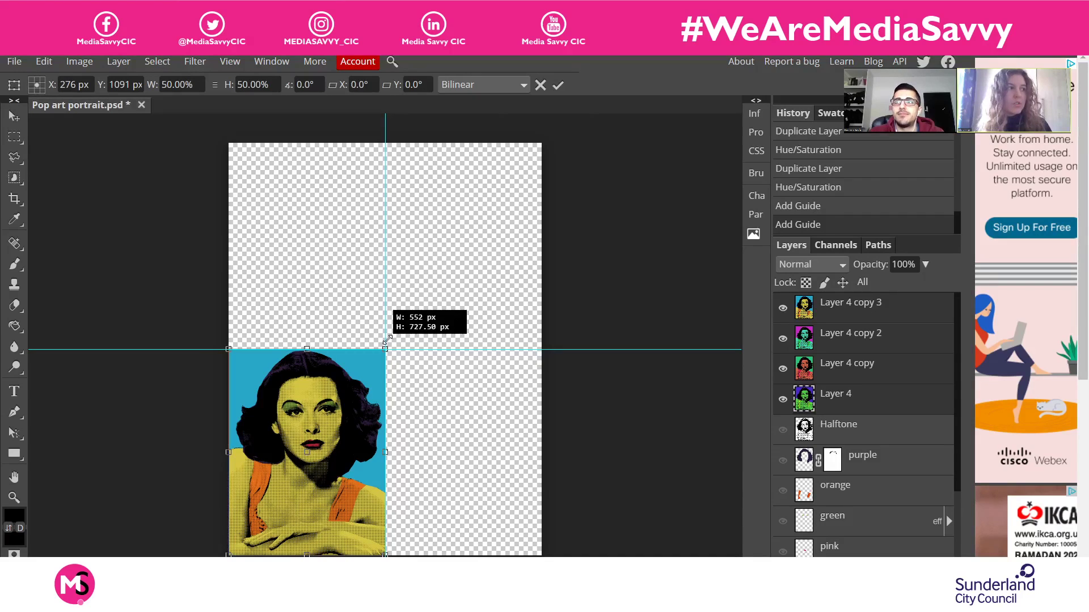
{"action": "left_click_drag", "start_coordinate": [388, 340], "coordinate": [386, 341]}
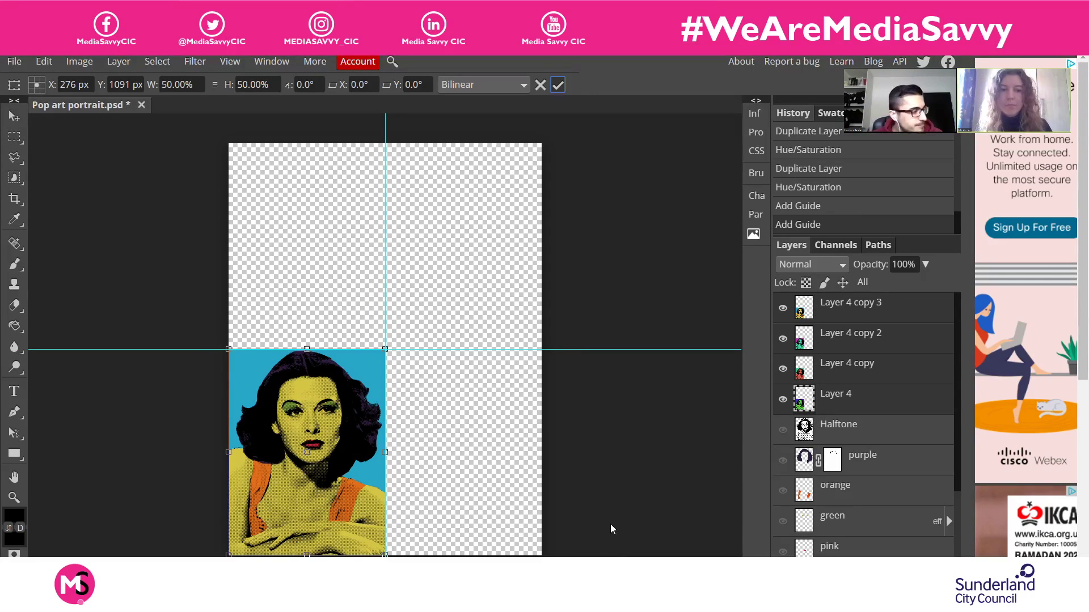
{"action": "key", "text": "Return"}
{"action": "key", "text": "b"}
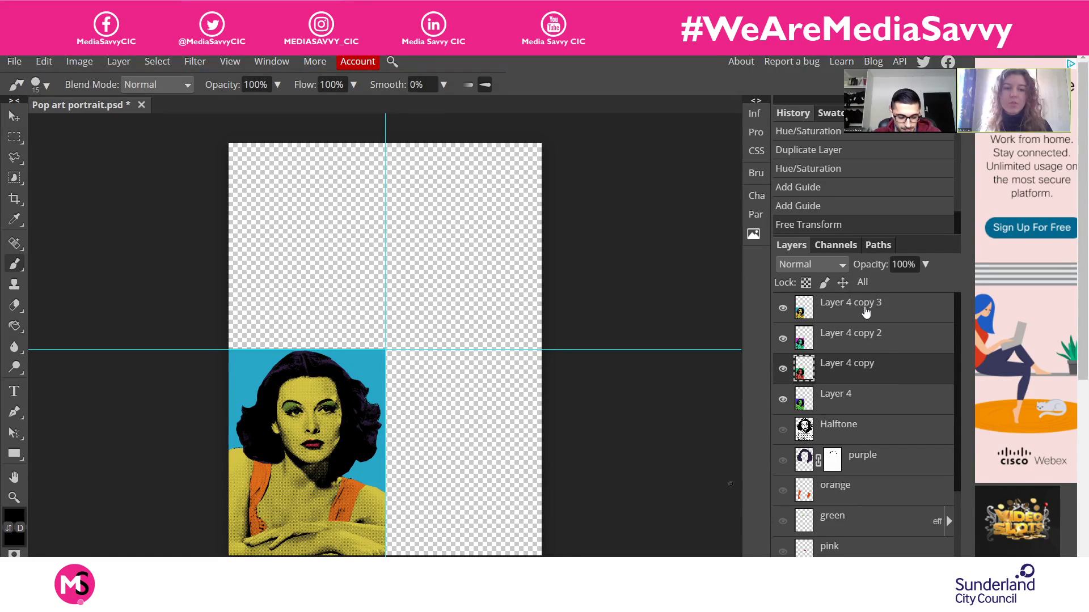
Move the yellow portrait, Layer 4 copy 3, into the upper-left quarter of the canvas
{"action": "left_click", "coordinate": [864, 310]}
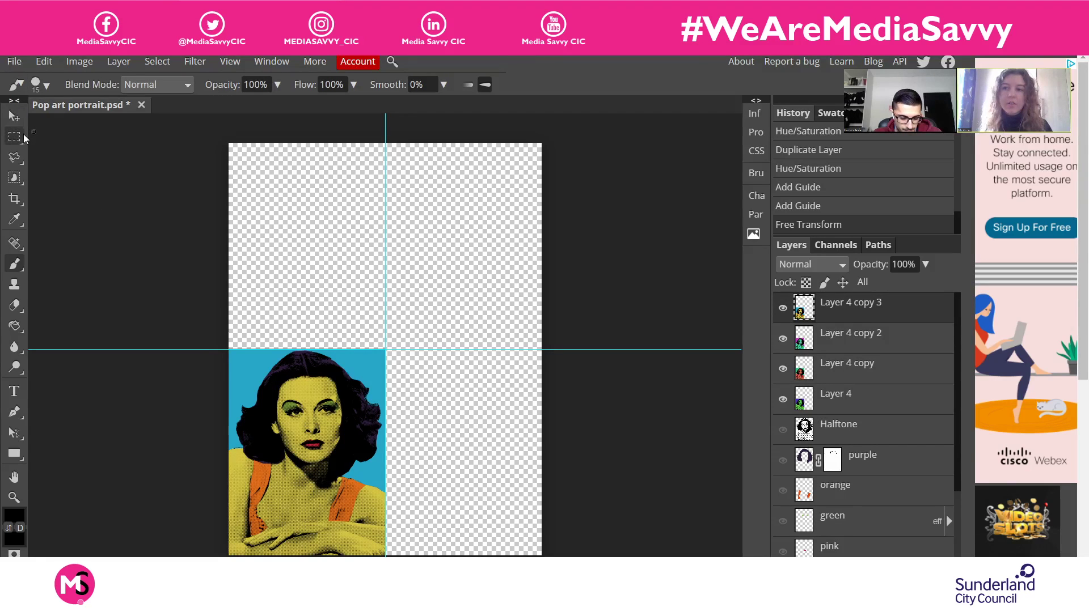
{"action": "left_click", "coordinate": [18, 120]}
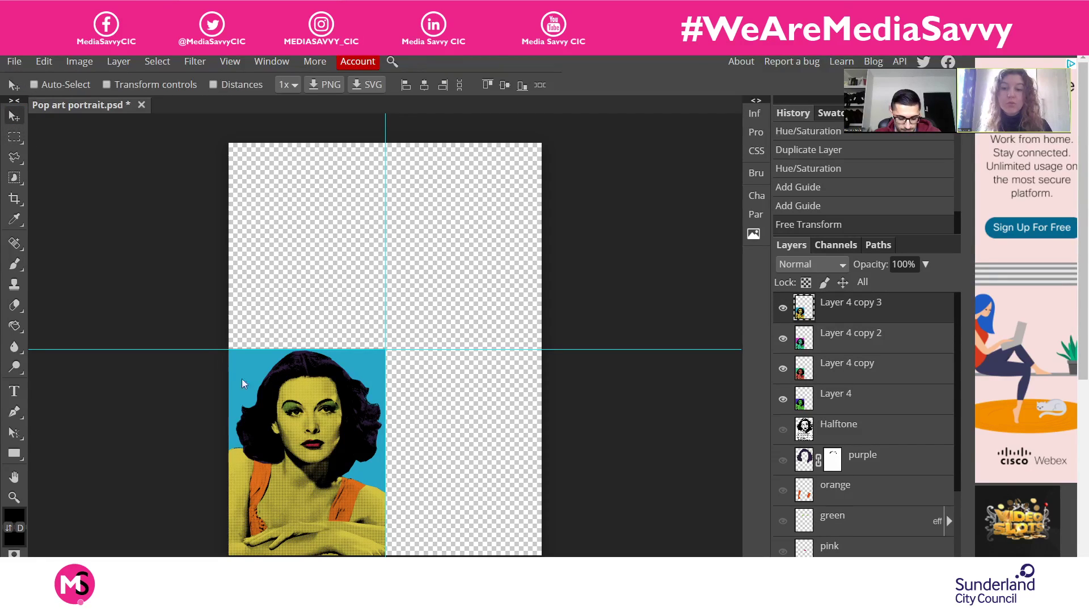
{"action": "left_click_drag", "start_coordinate": [308, 471], "coordinate": [288, 277]}
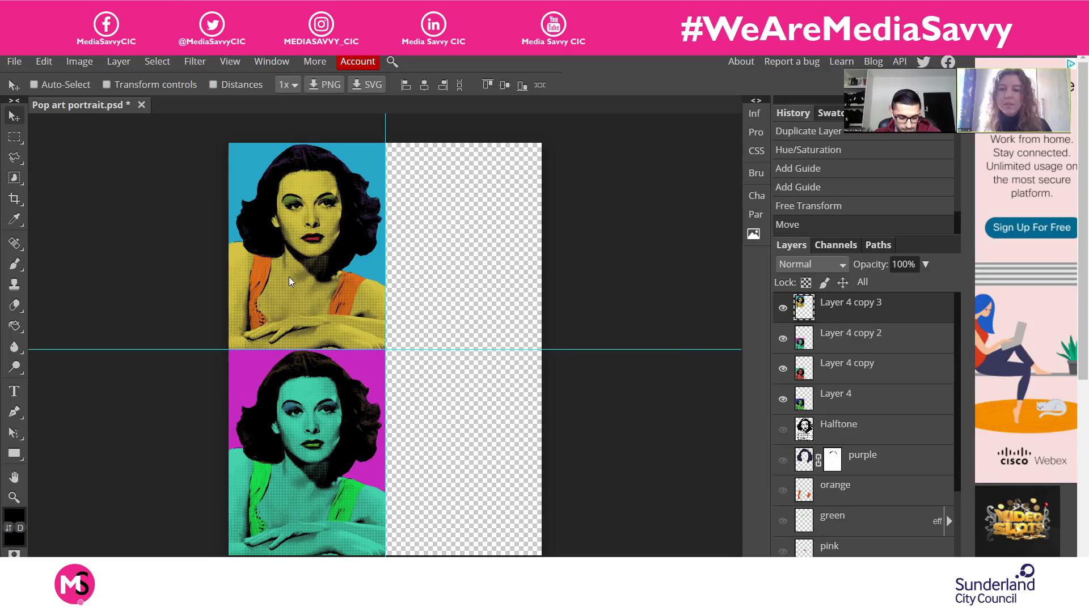
Move Layer 4 copy into the lower-right quarter and Layer 4 into the upper-right quarter of the canvas
{"action": "left_click", "coordinate": [890, 375]}
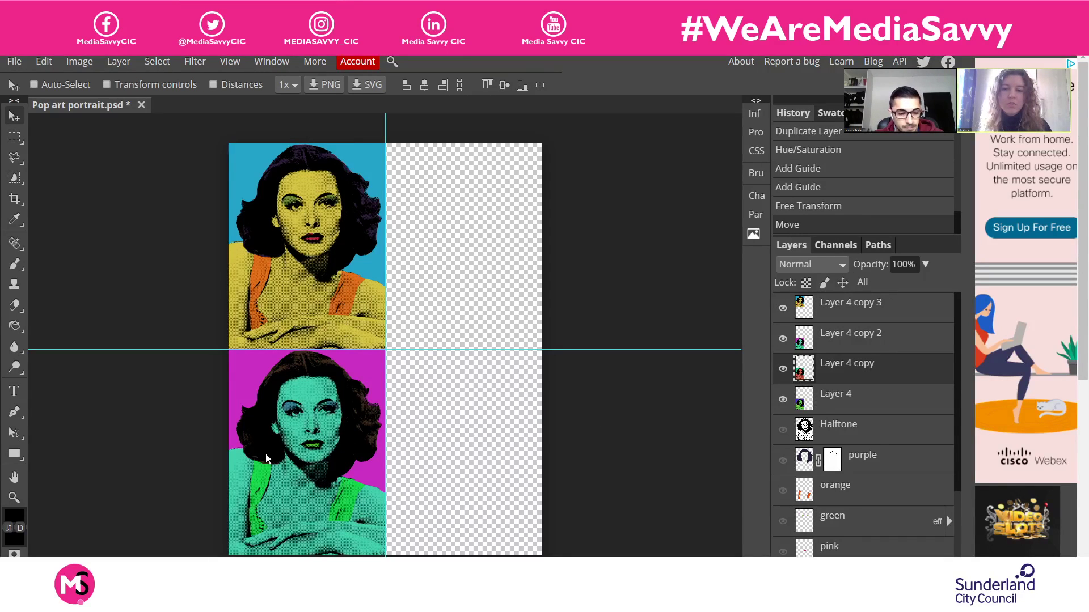
{"action": "left_click_drag", "start_coordinate": [279, 458], "coordinate": [451, 445]}
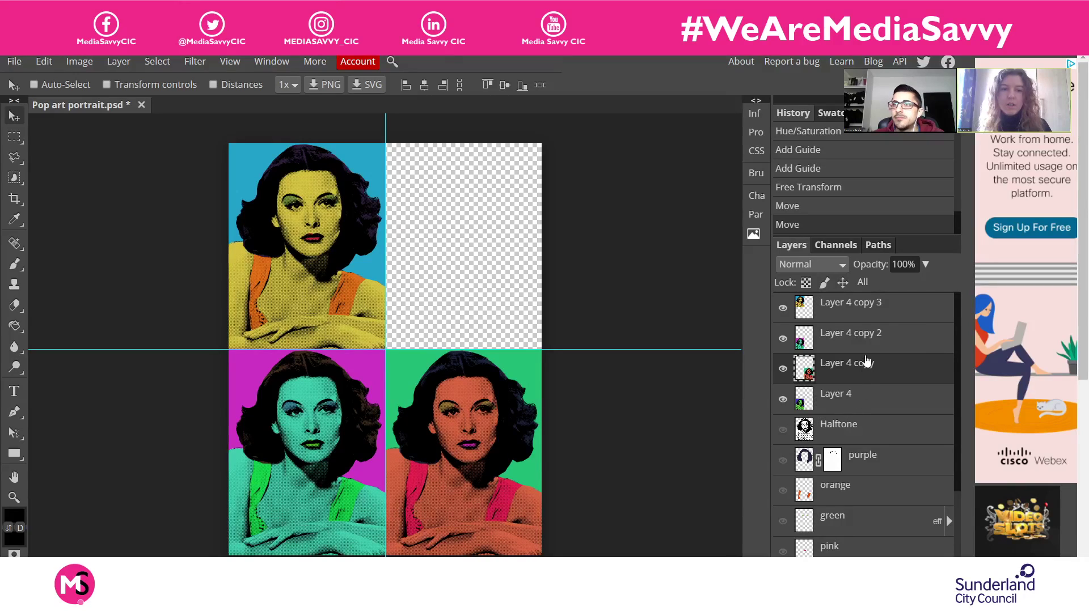
{"action": "left_click", "coordinate": [876, 409]}
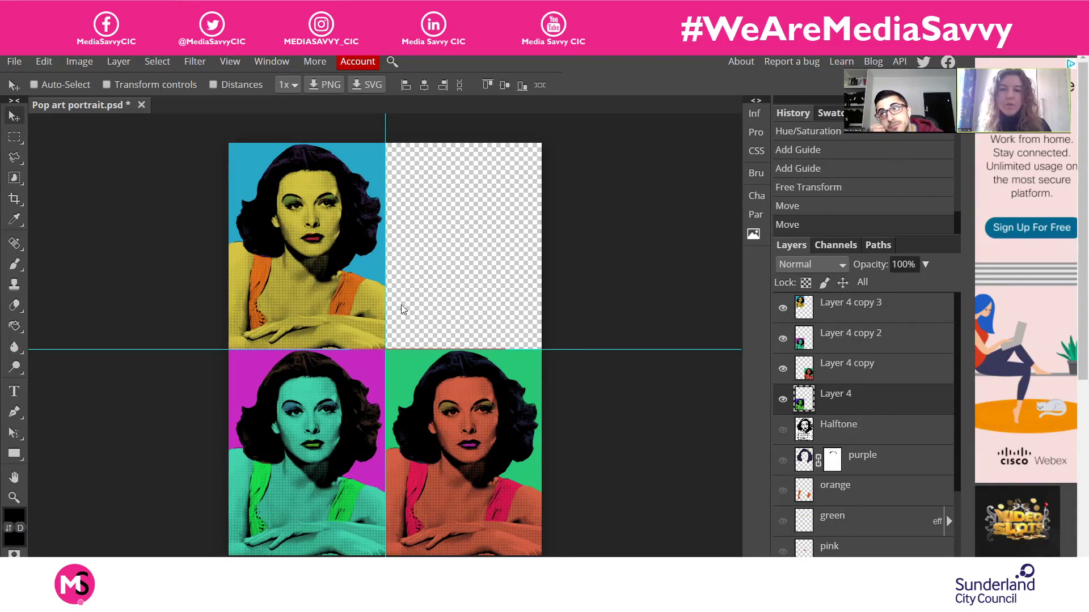
{"action": "left_click_drag", "start_coordinate": [400, 304], "coordinate": [444, 299]}
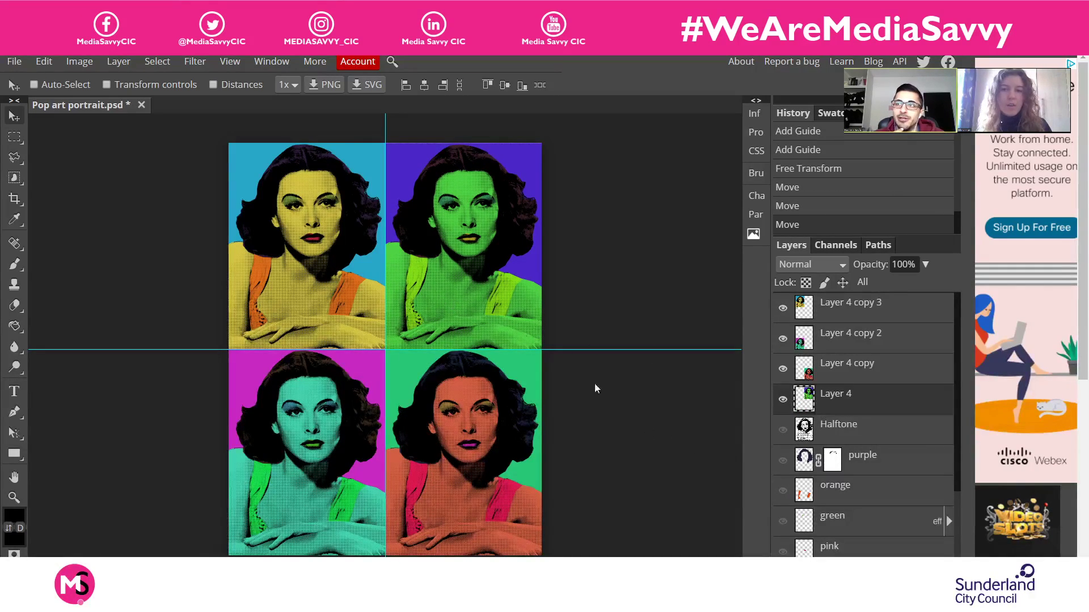
Clear all guides from the canvas
{"action": "left_click", "coordinate": [230, 63]}
{"action": "left_click", "coordinate": [230, 63]}
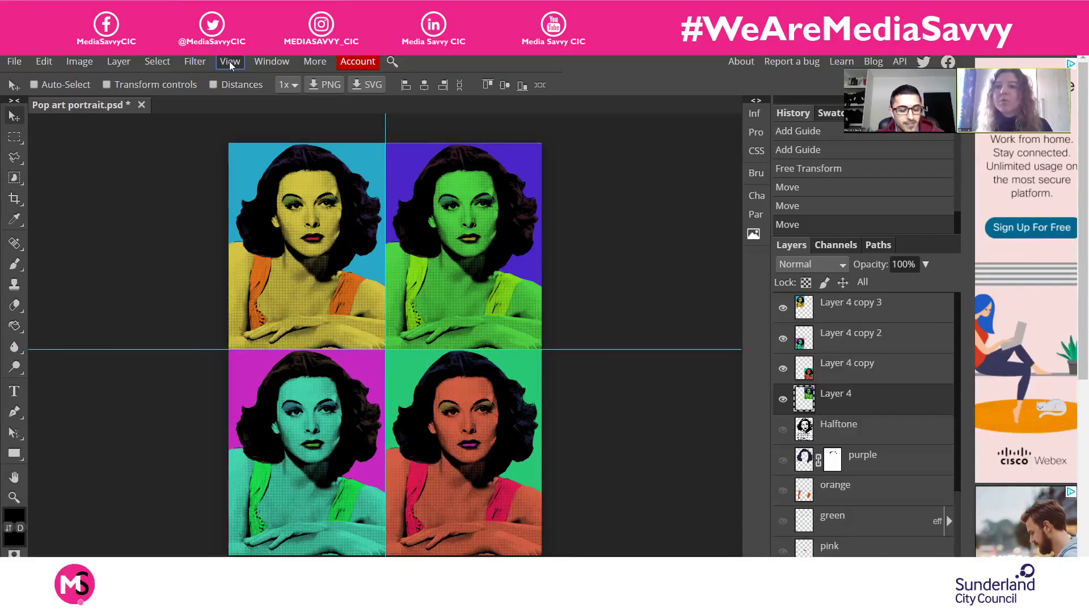
{"action": "left_click", "coordinate": [233, 60]}
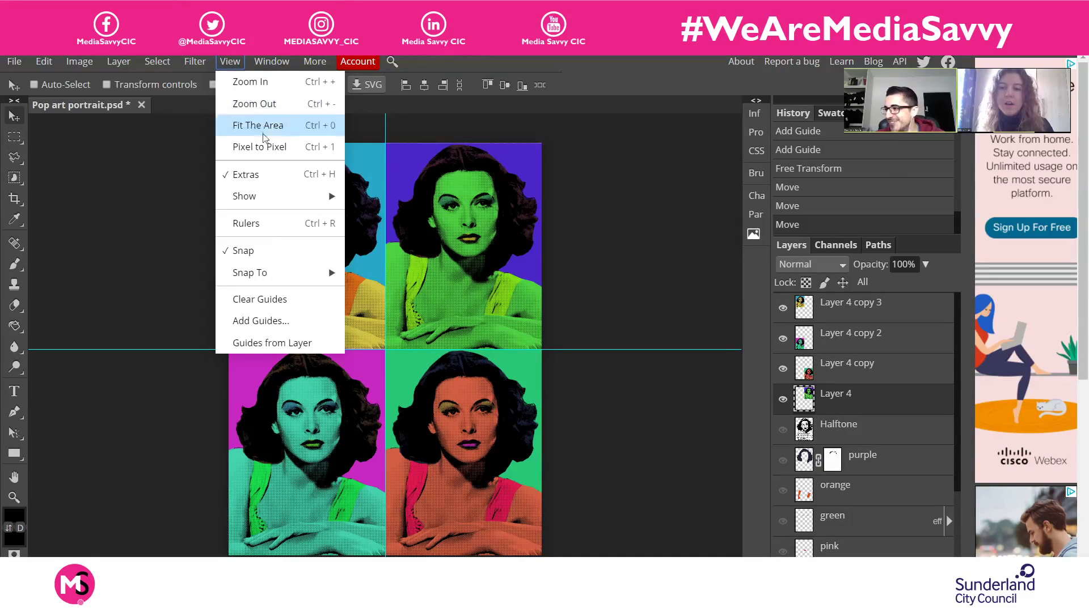
{"action": "left_click", "coordinate": [232, 62]}
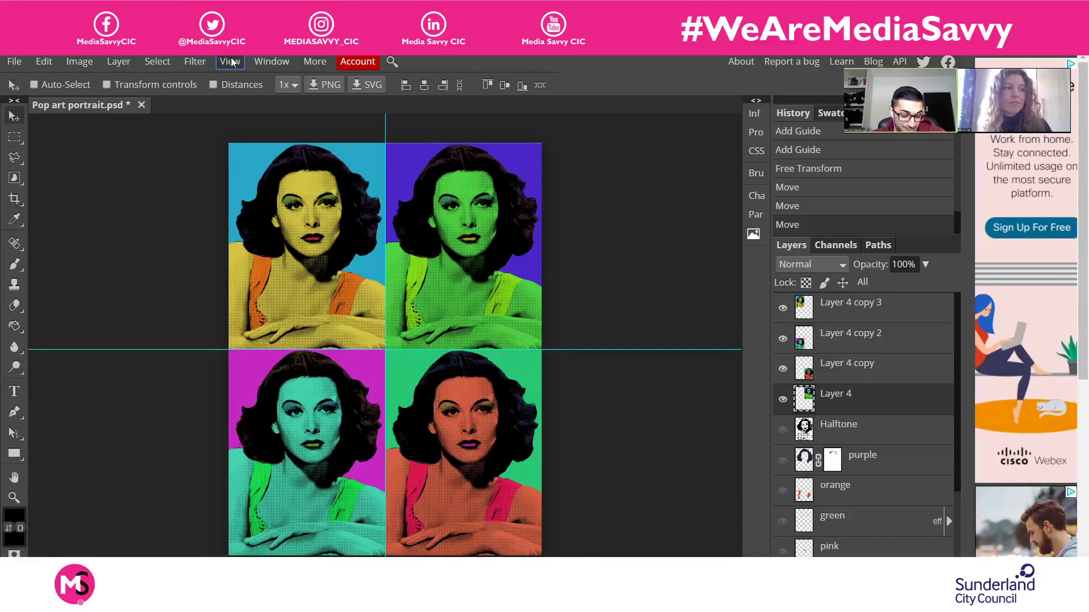
{"action": "left_click", "coordinate": [232, 63]}
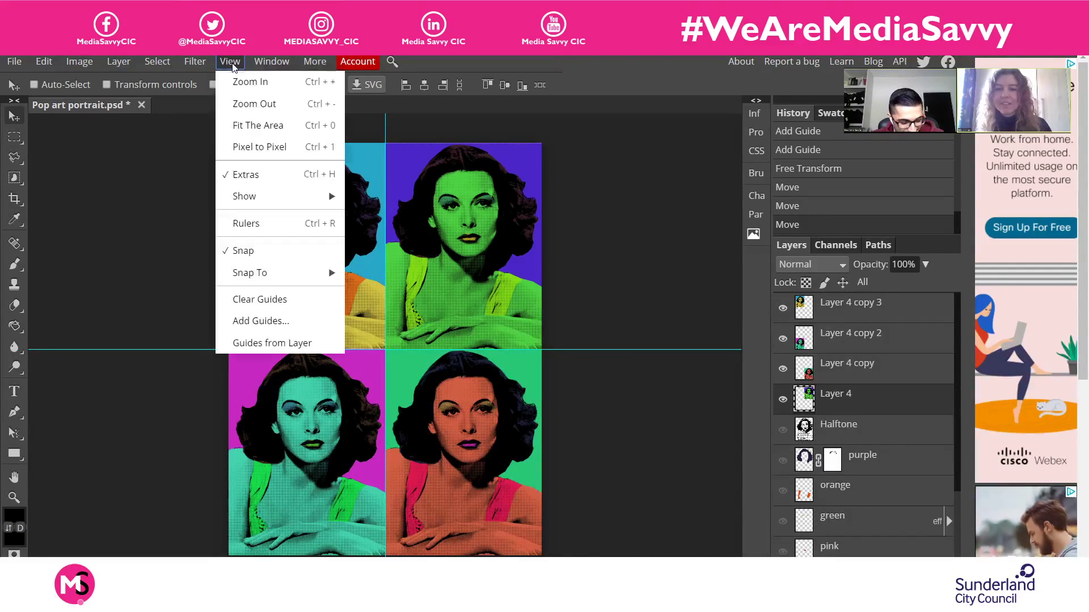
{"action": "left_click", "coordinate": [279, 300]}
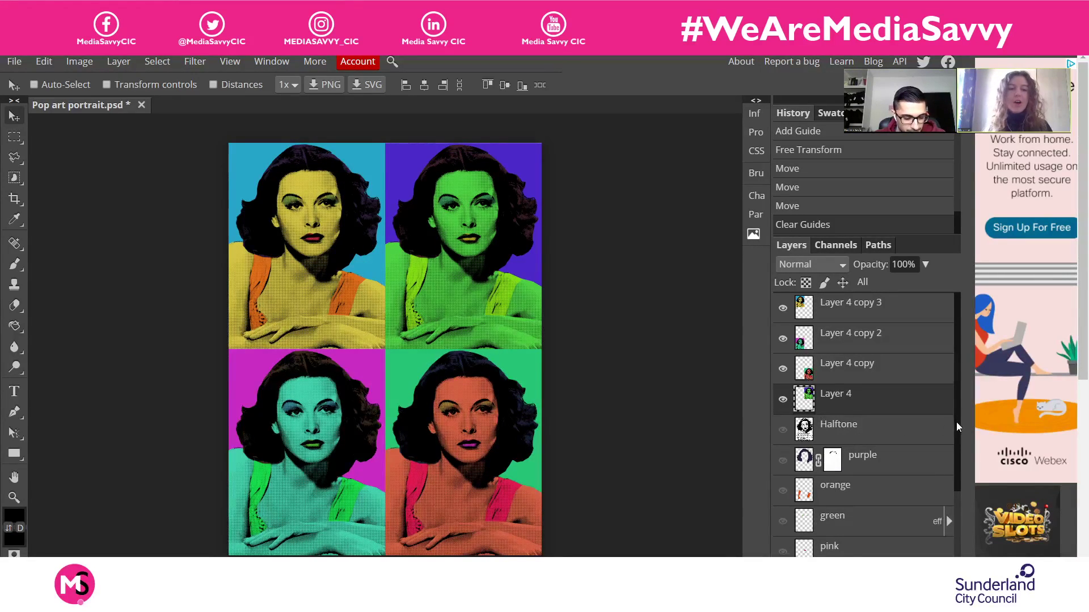
Hide the four recoloured portrait layers, from Layer 4 copy 3 down to Layer 4
{"action": "left_click_drag", "start_coordinate": [956, 421], "coordinate": [962, 511]}
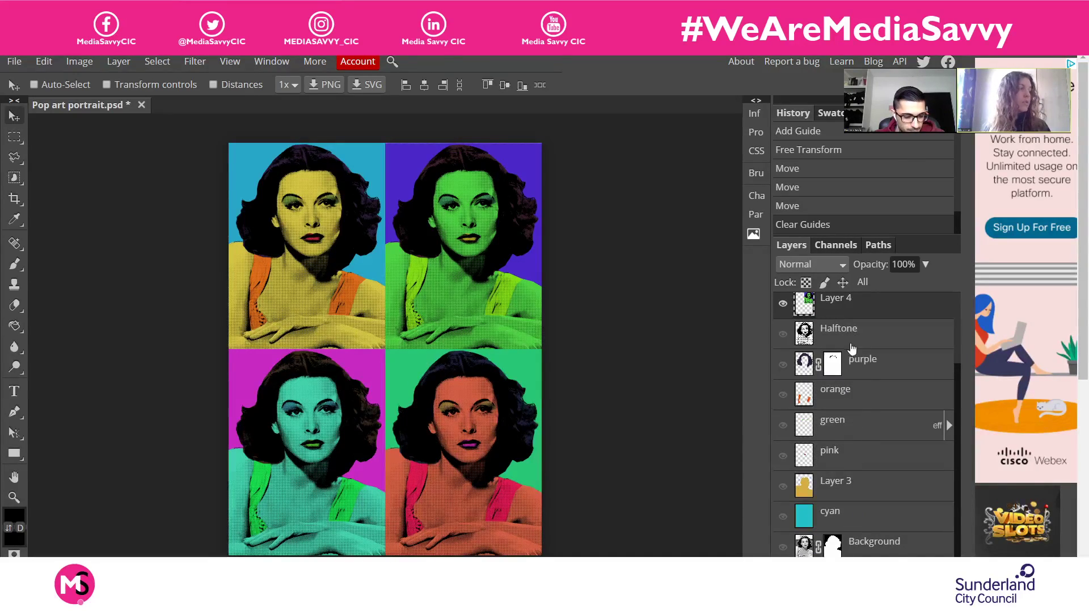
{"action": "scroll", "coordinate": [851, 348], "scroll_direction": "up", "scroll_amount": 3}
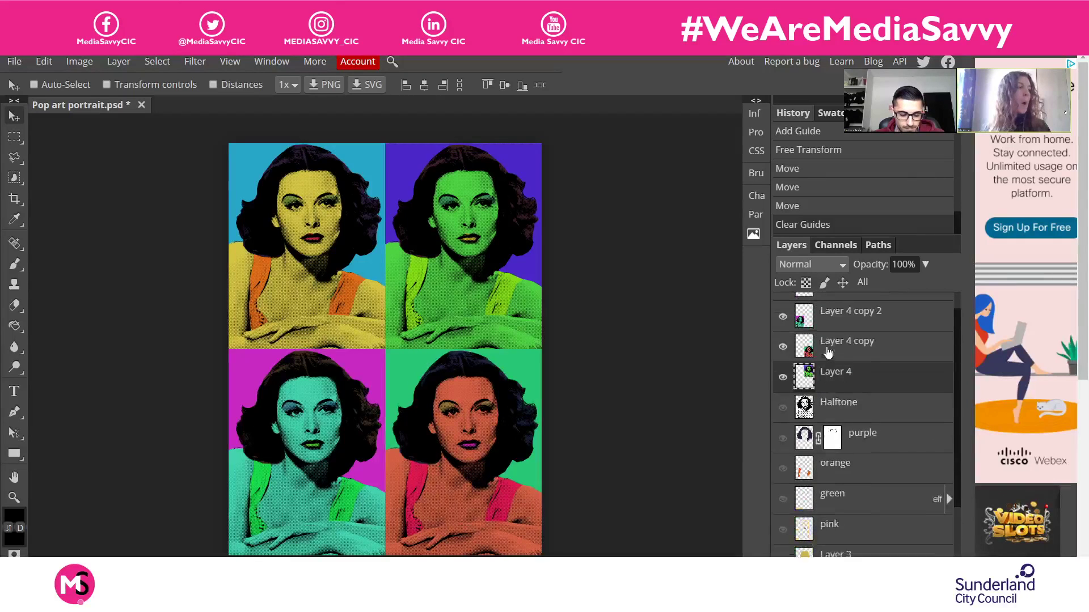
{"action": "scroll", "coordinate": [828, 352], "scroll_direction": "up", "scroll_amount": 1}
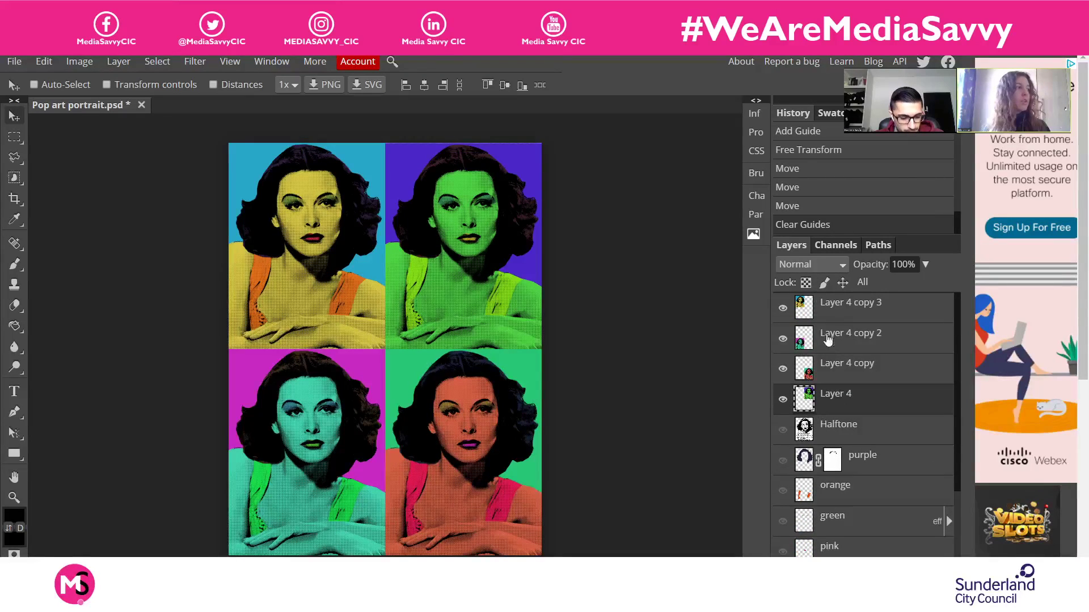
{"action": "left_click", "coordinate": [783, 309]}
{"action": "left_click", "coordinate": [782, 338]}
{"action": "left_click", "coordinate": [782, 369]}
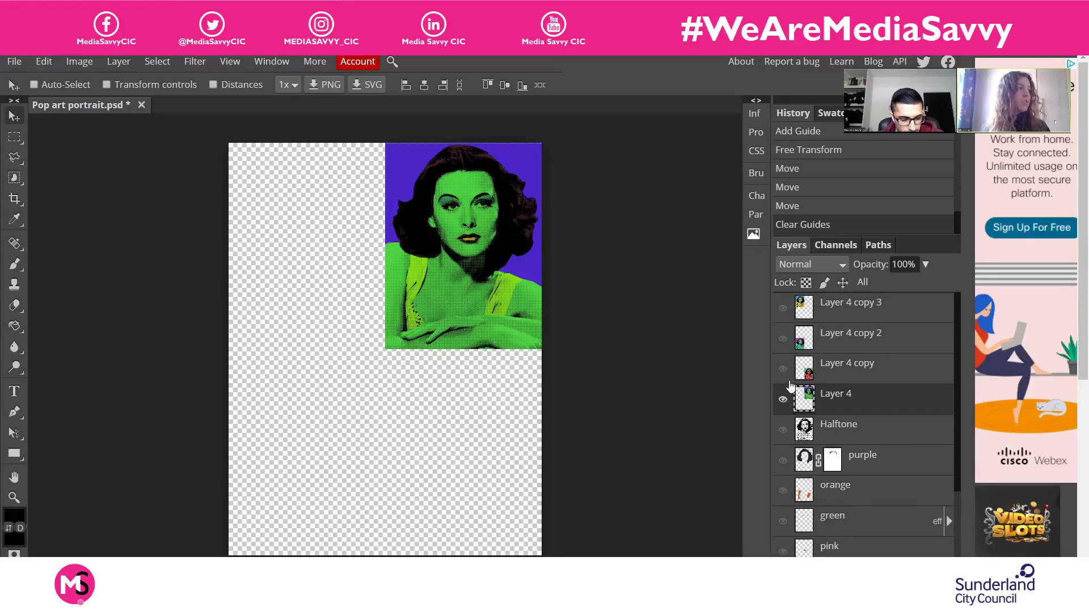
{"action": "left_click", "coordinate": [783, 399]}
Show the Halftone, purple, orange, green, pink, Layer 3 and cyan layers of the original artwork again
{"action": "left_click", "coordinate": [783, 431]}
{"action": "left_click", "coordinate": [793, 469]}
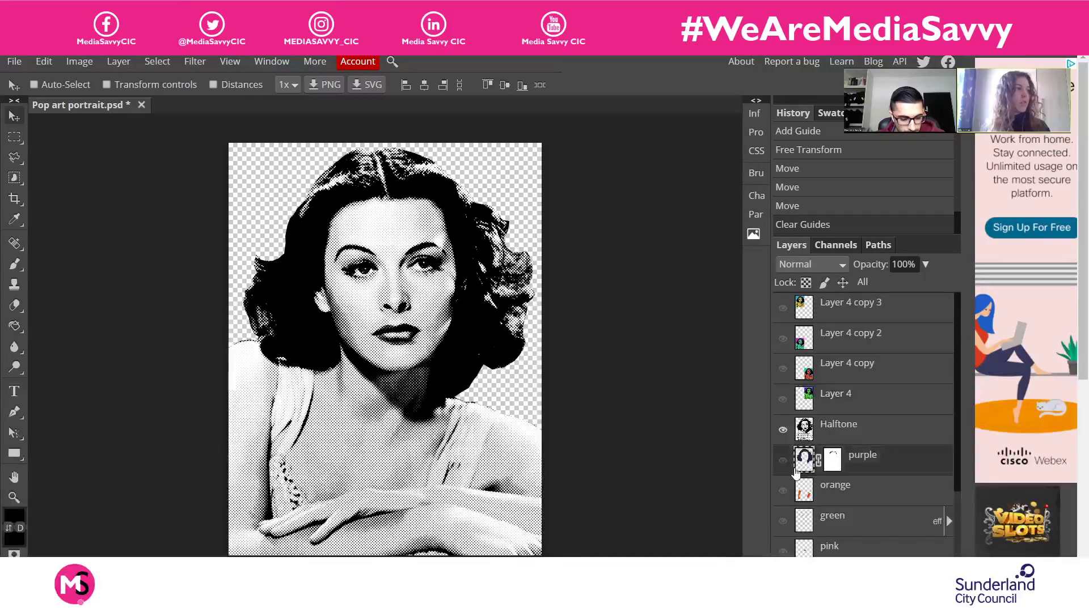
{"action": "left_click", "coordinate": [782, 460]}
{"action": "left_click", "coordinate": [783, 491]}
{"action": "scroll", "coordinate": [784, 485], "scroll_direction": "down", "scroll_amount": 3}
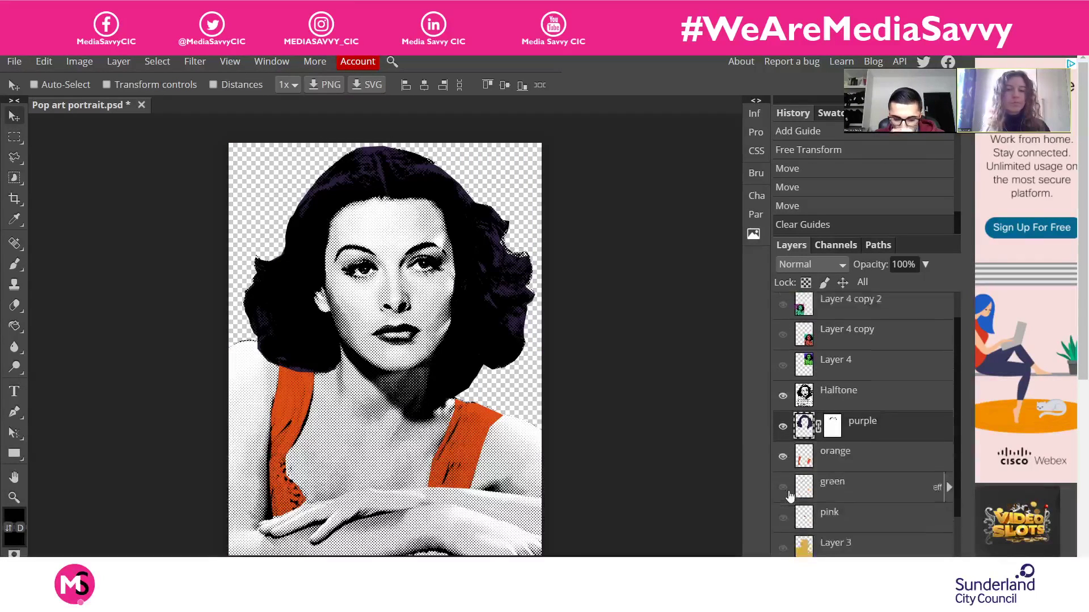
{"action": "left_click", "coordinate": [782, 449]}
{"action": "left_click", "coordinate": [782, 480]}
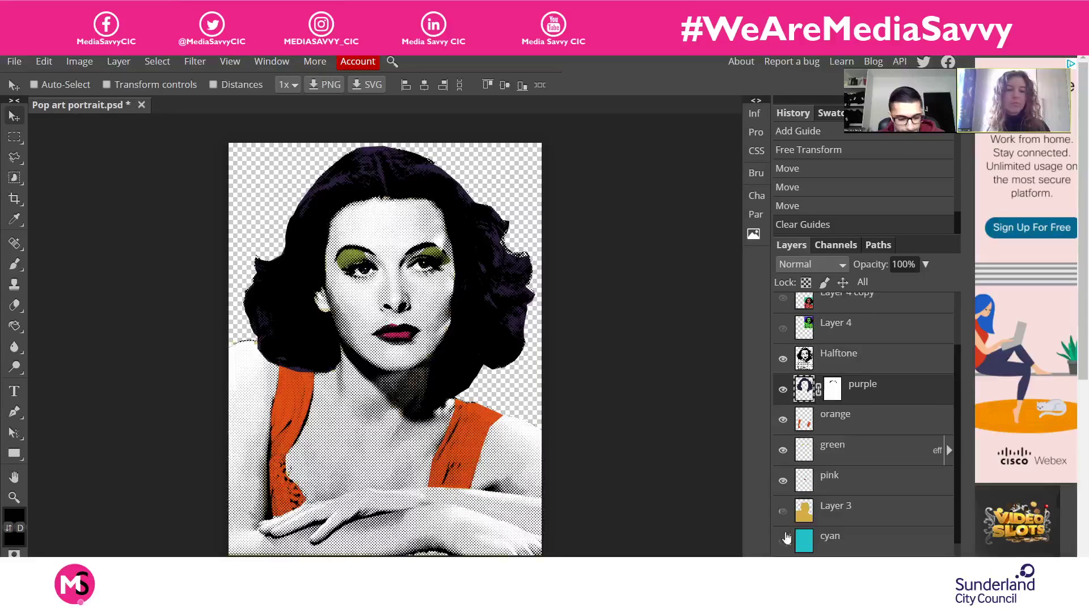
{"action": "left_click", "coordinate": [783, 511]}
{"action": "left_click", "coordinate": [782, 542]}
{"action": "scroll", "coordinate": [777, 510], "scroll_direction": "up", "scroll_amount": 3}
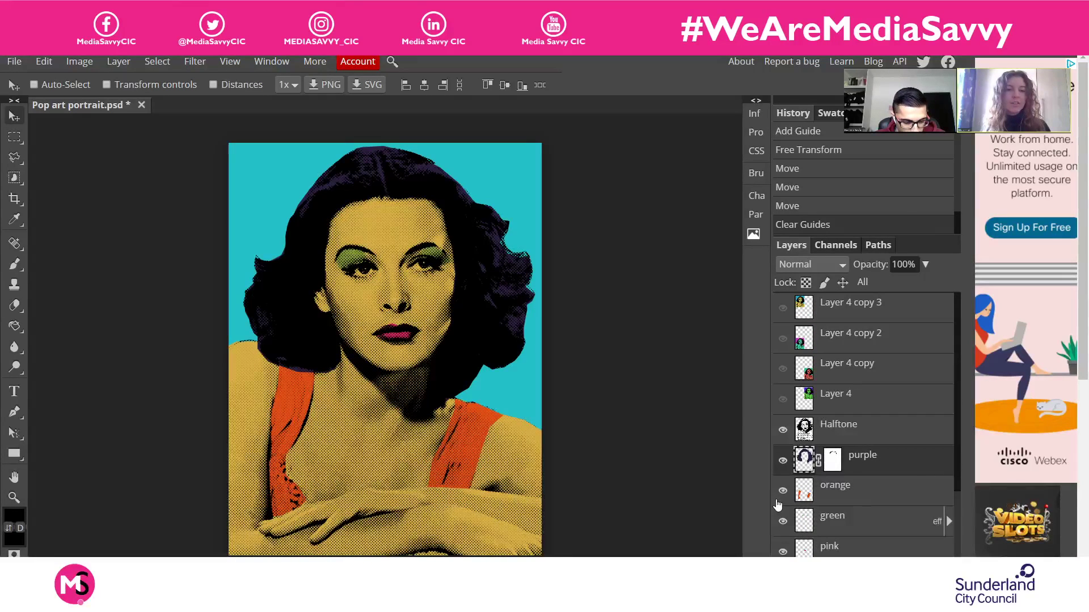
Show the four recoloured portrait layers again and save the document as a PSD
{"action": "left_click", "coordinate": [782, 399]}
{"action": "left_click", "coordinate": [782, 345]}
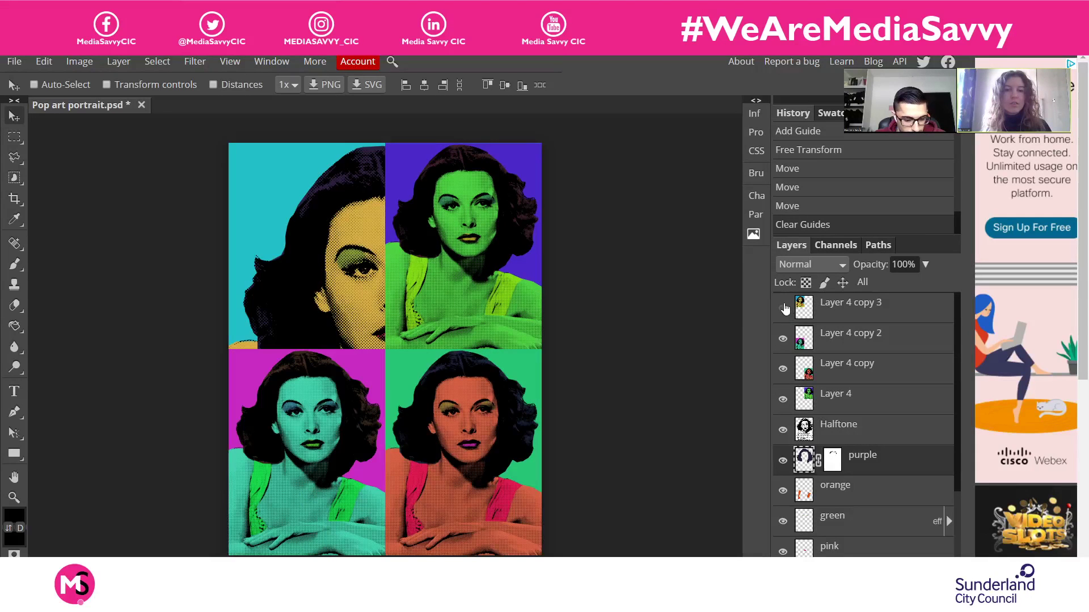
{"action": "left_click", "coordinate": [783, 309]}
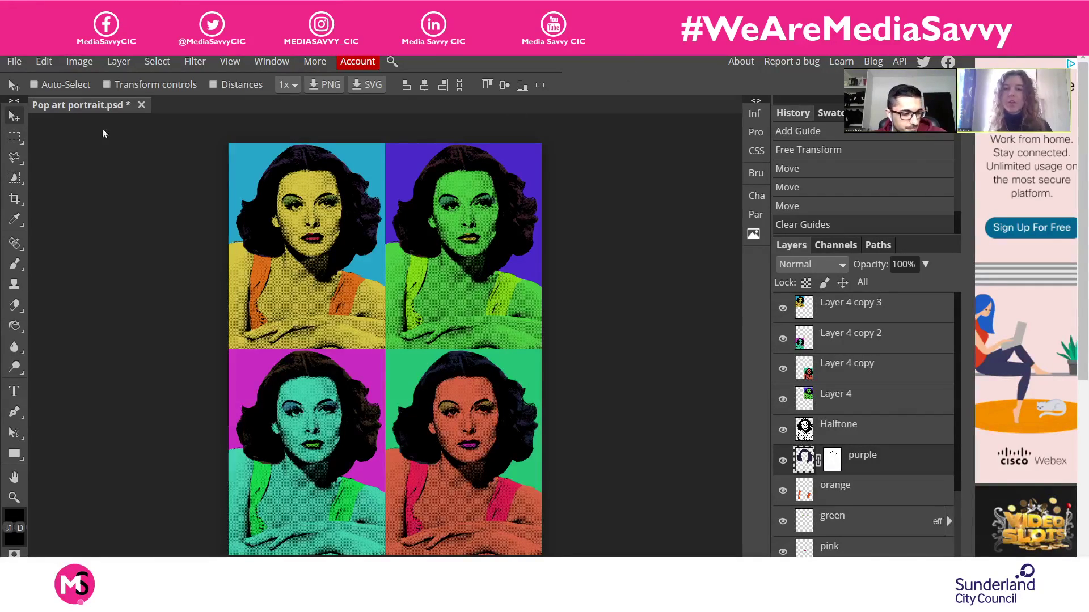
{"action": "left_click", "coordinate": [18, 66]}
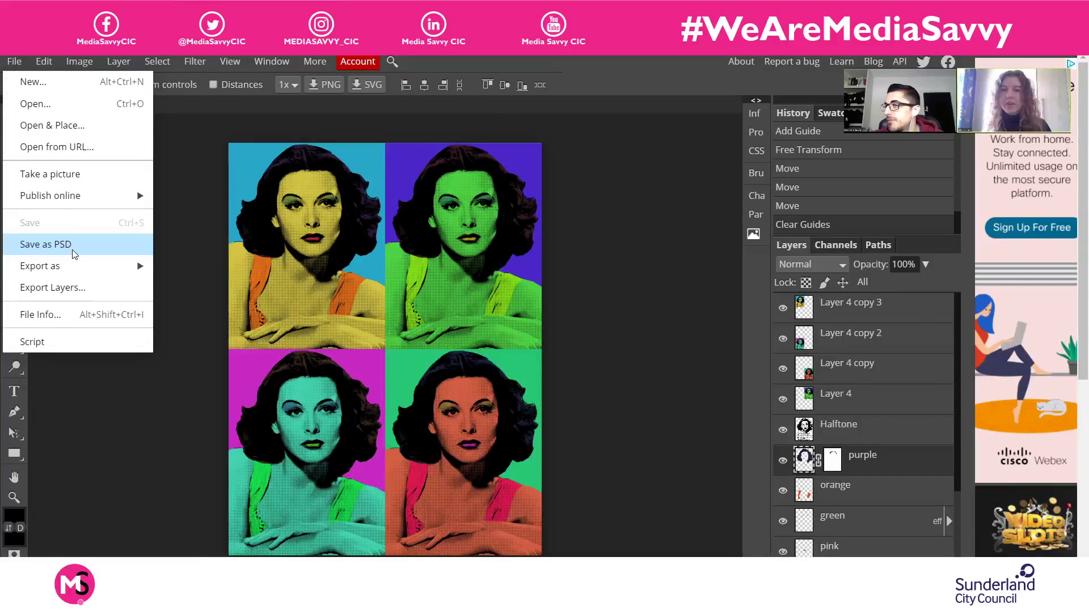
{"action": "left_click", "coordinate": [106, 245]}
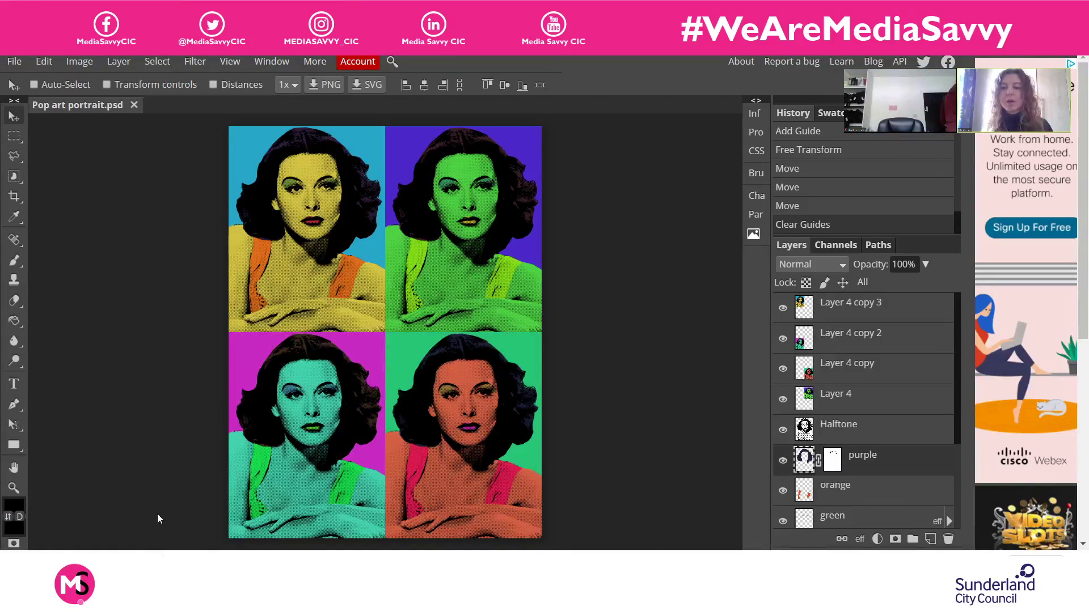
Export the four-panel pop art portrait as a JPG at 1104 by 1455 px and 70% quality
{"action": "left_click", "coordinate": [16, 66]}
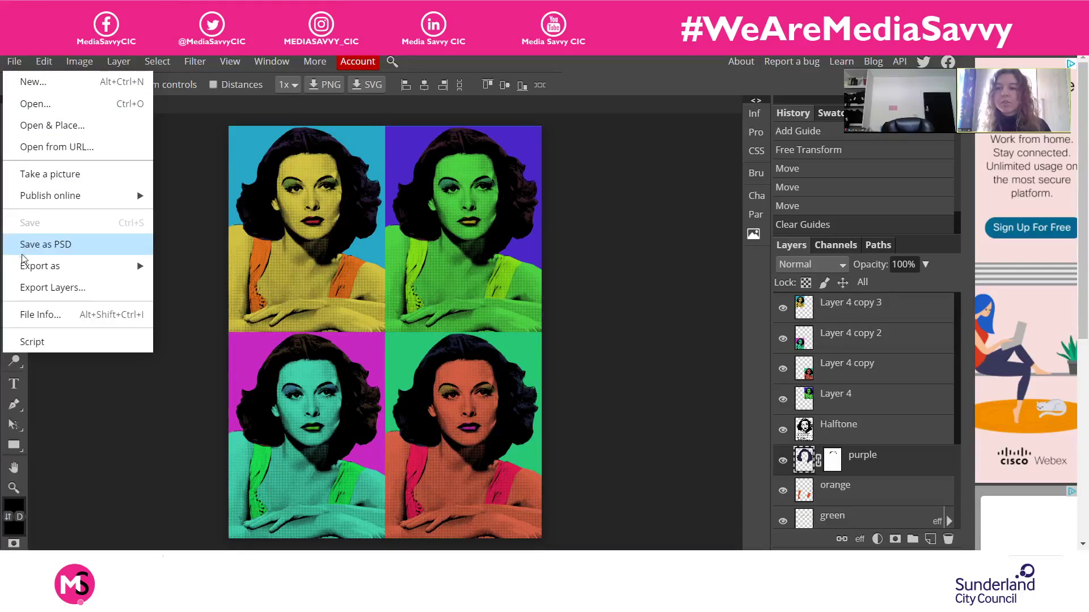
{"action": "mouse_move", "coordinate": [24, 269]}
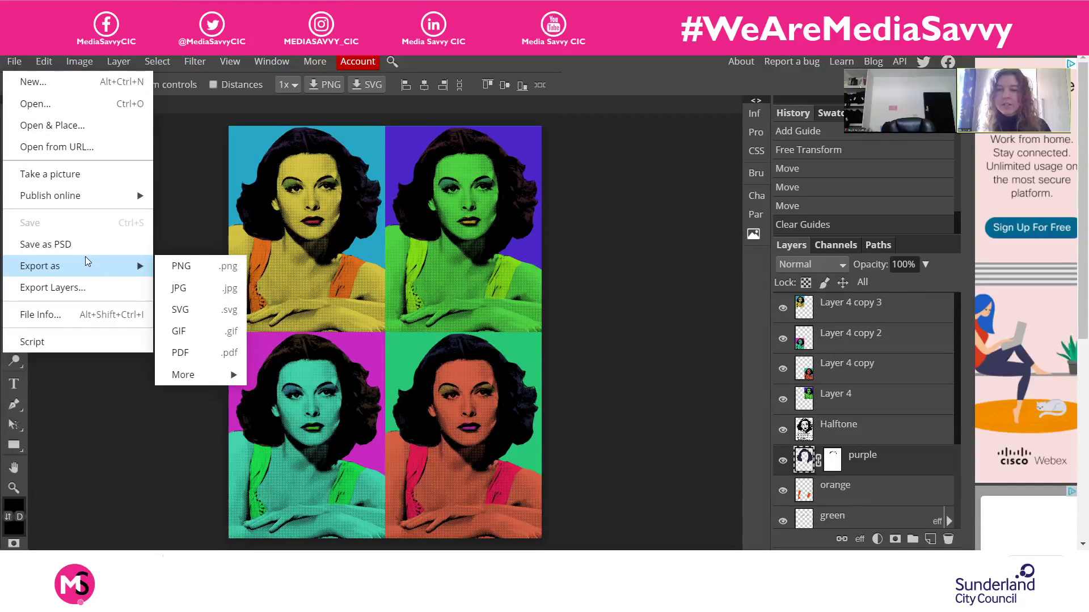
{"action": "left_click", "coordinate": [195, 292]}
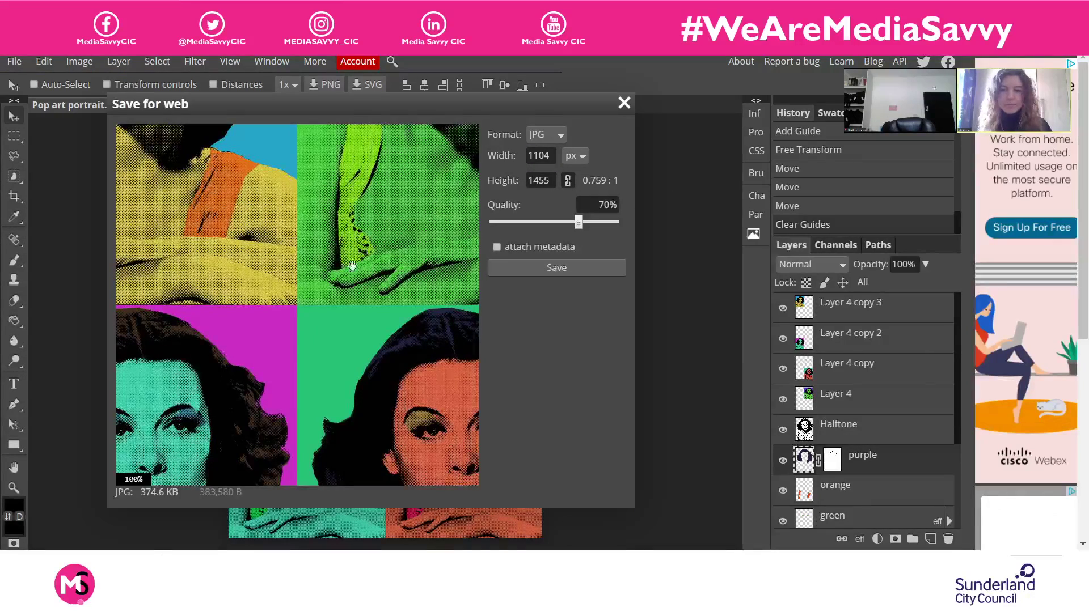
{"action": "left_click_drag", "start_coordinate": [194, 254], "coordinate": [447, 221]}
{"action": "left_click_drag", "start_coordinate": [384, 237], "coordinate": [328, 359]}
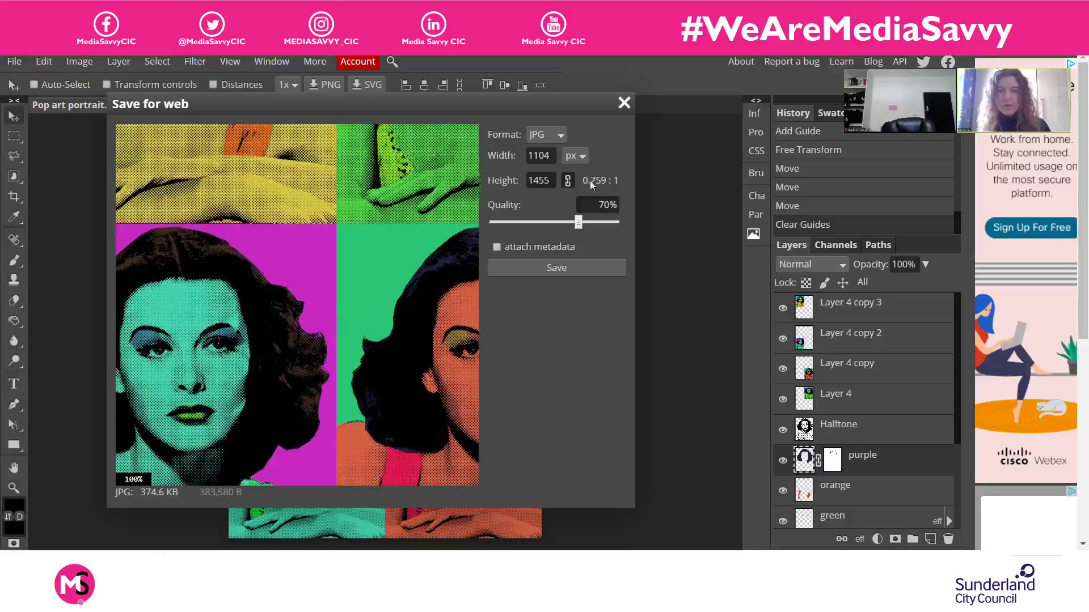
{"action": "left_click", "coordinate": [556, 267]}
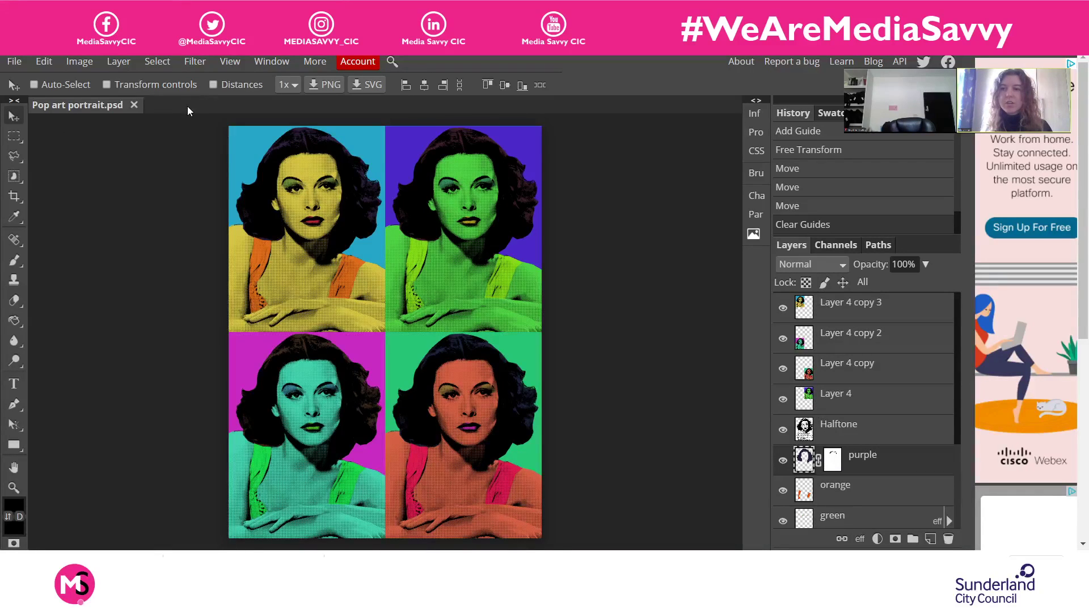
Open the portrait photo of the woman against a red backdrop and crop its sides in around her hair and gun
{"action": "left_click", "coordinate": [14, 64]}
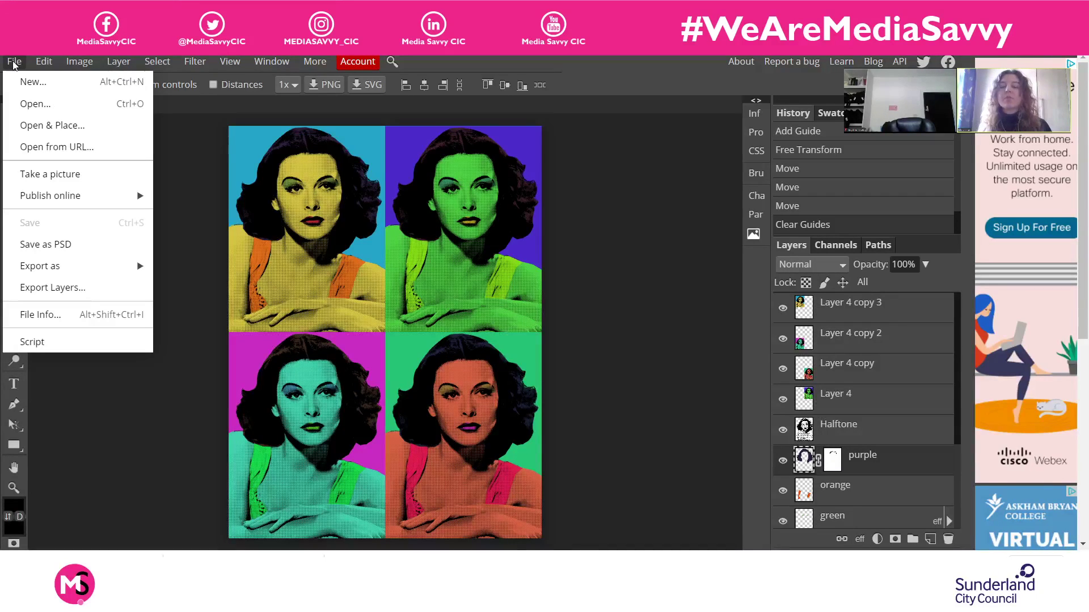
{"action": "left_click", "coordinate": [38, 108]}
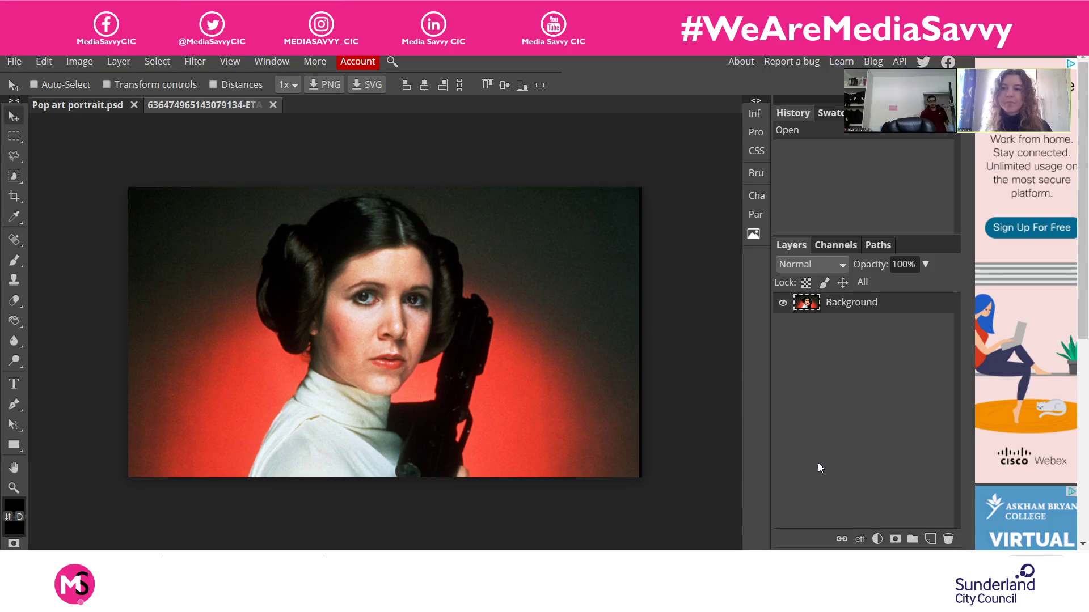
{"action": "left_click", "coordinate": [16, 199]}
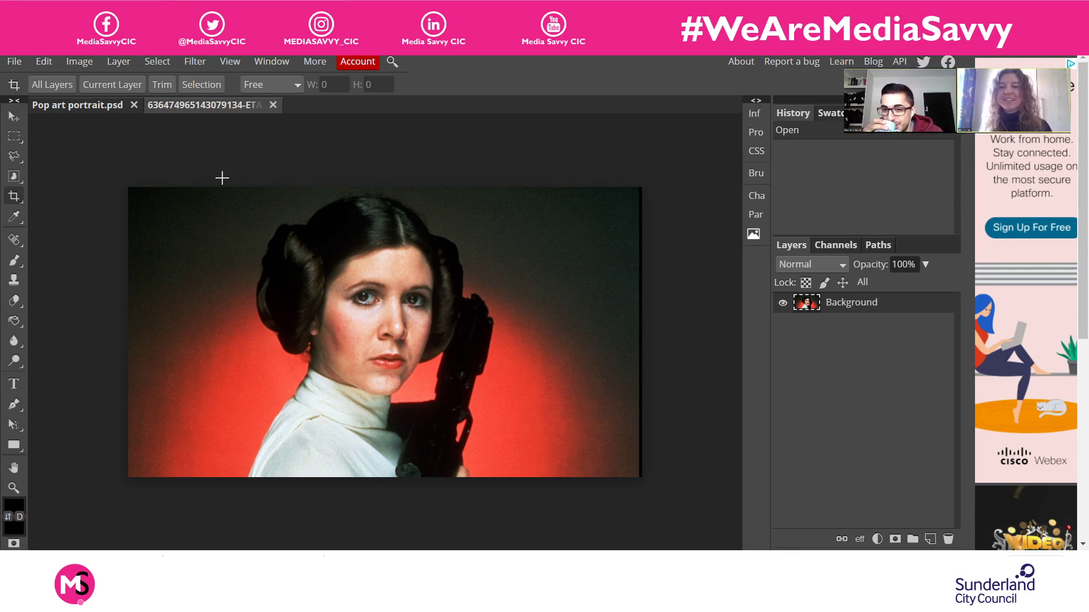
{"action": "left_click_drag", "start_coordinate": [222, 178], "coordinate": [518, 494]}
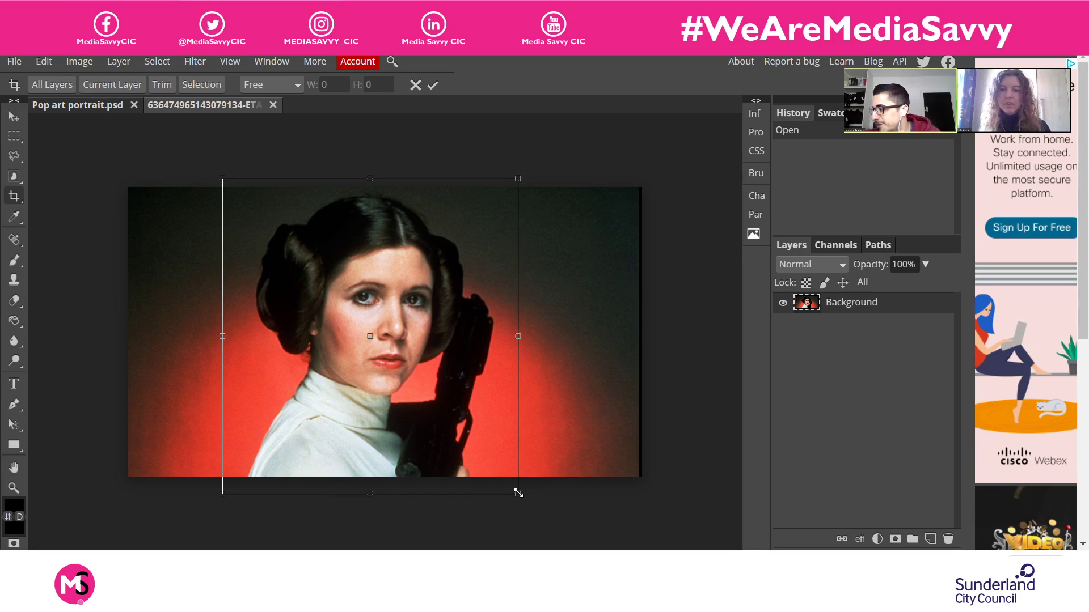
{"action": "left_click", "coordinate": [432, 85]}
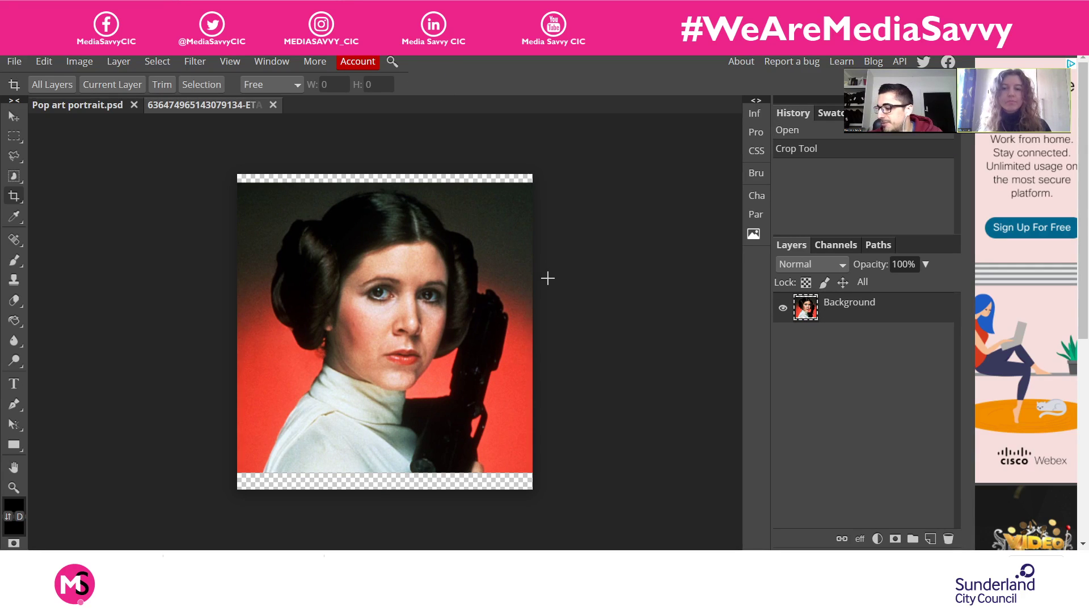
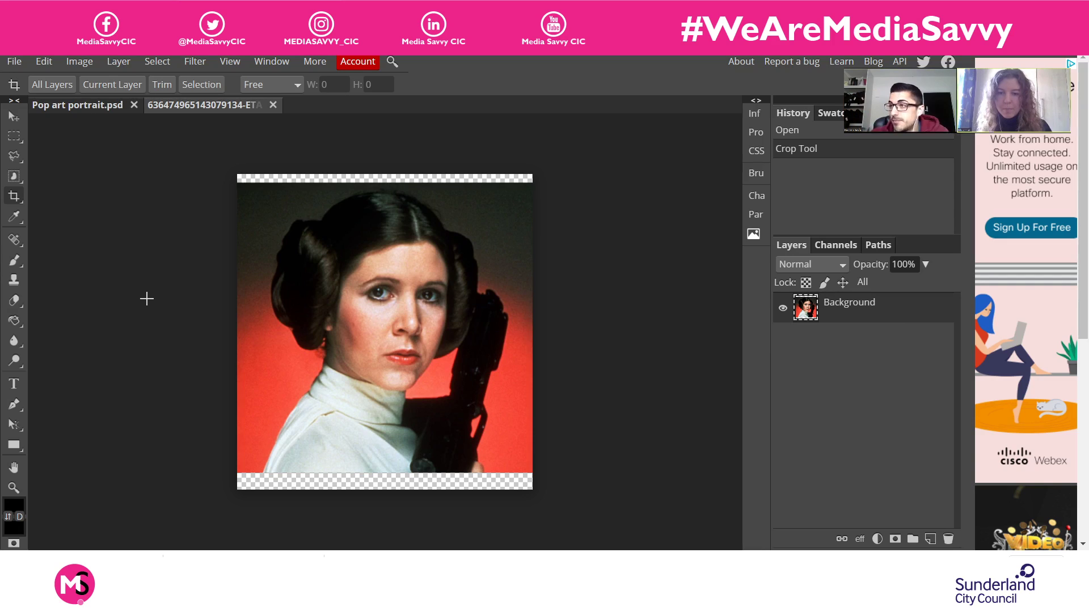
Crop the photo again to remove the transparent strips above and below the picture
{"action": "left_click", "coordinate": [230, 164]}
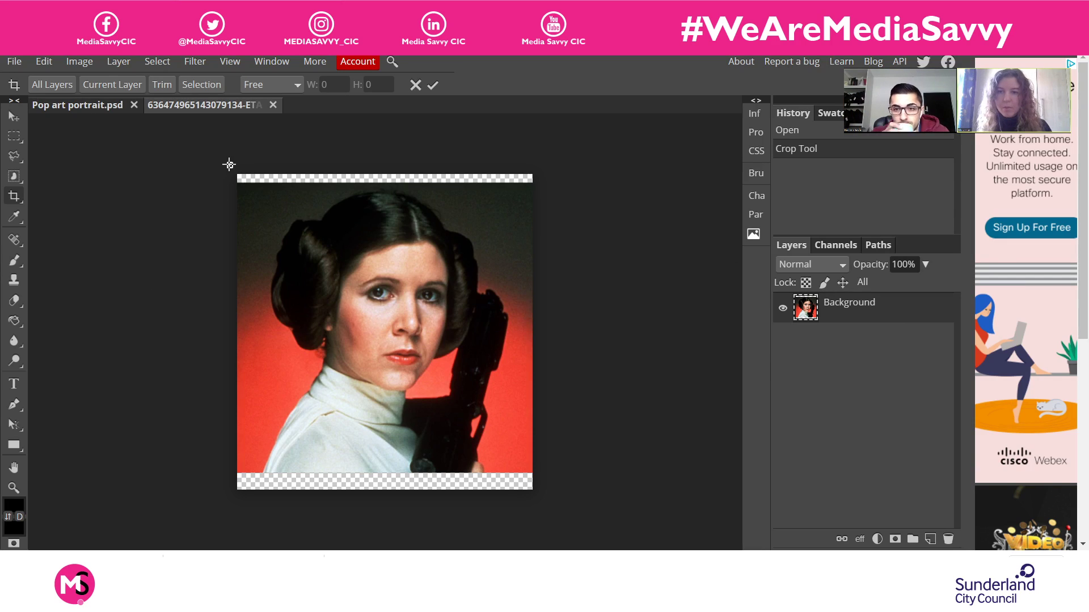
{"action": "left_click", "coordinate": [415, 85]}
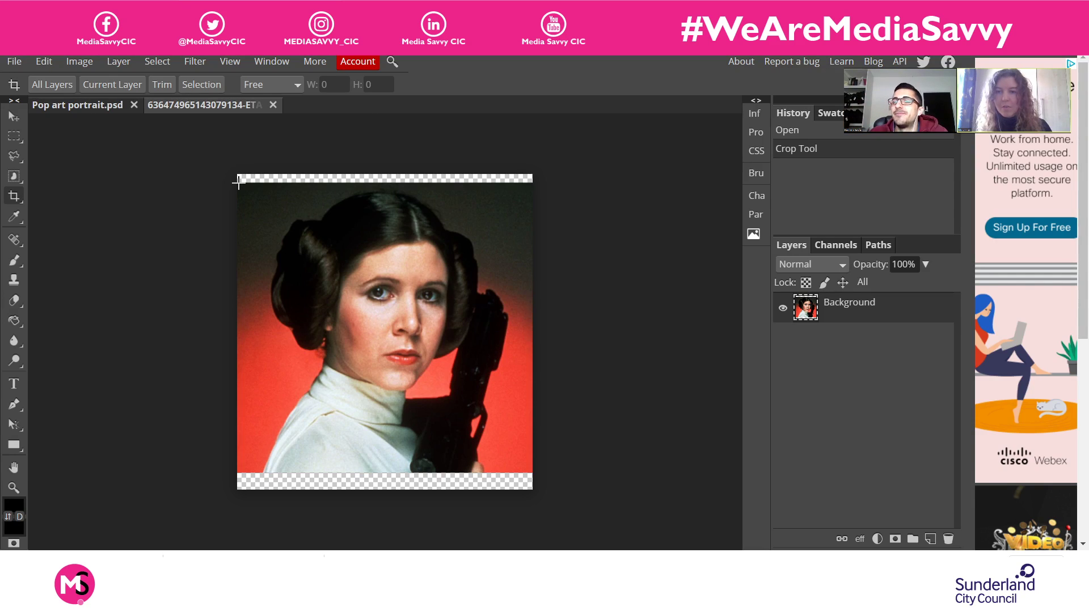
{"action": "left_click_drag", "start_coordinate": [238, 182], "coordinate": [529, 468]}
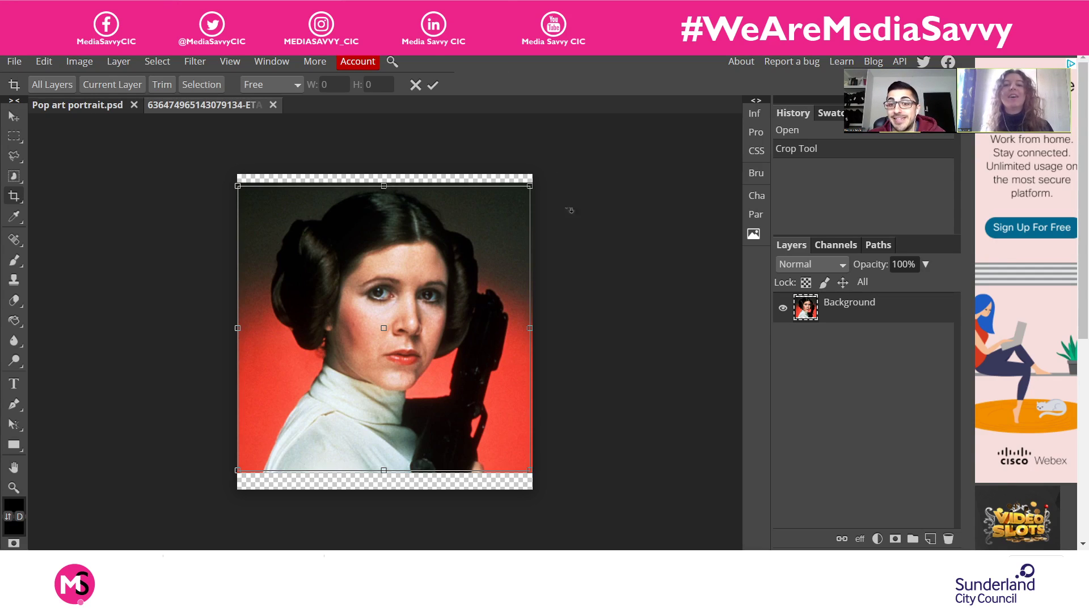
{"action": "left_click", "coordinate": [433, 86]}
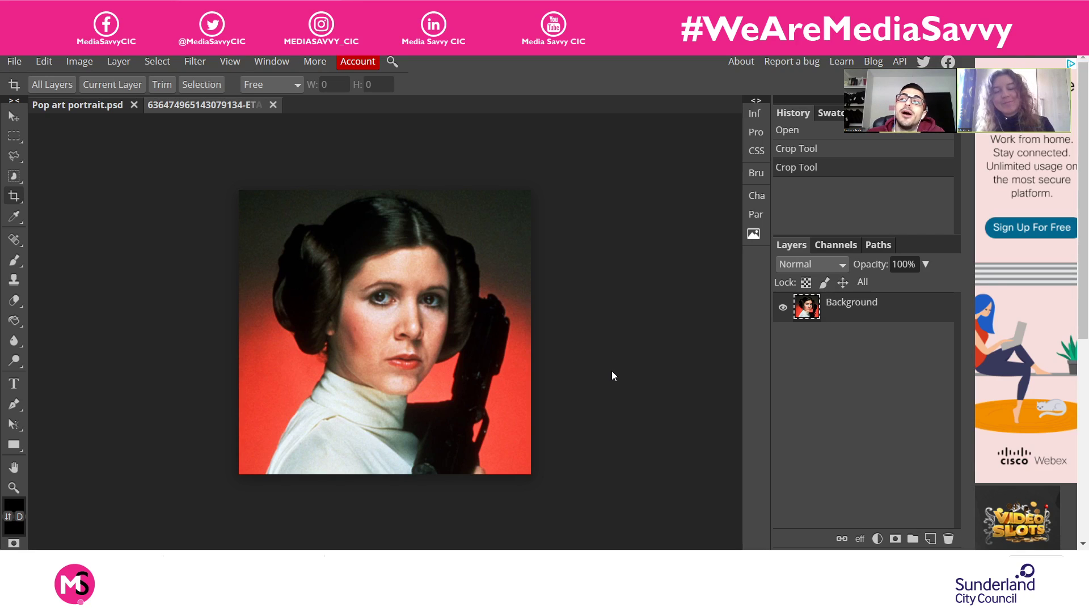
Desaturate the cropped photo and duplicate the Background layer
{"action": "key", "text": "ctrl+shift+u"}
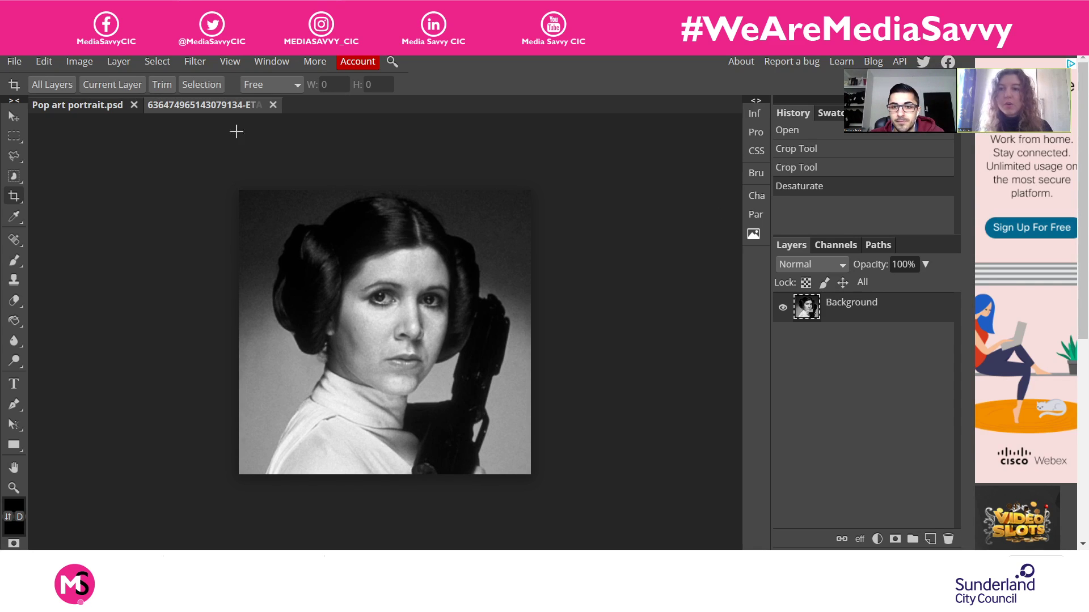
{"action": "left_click", "coordinate": [79, 62]}
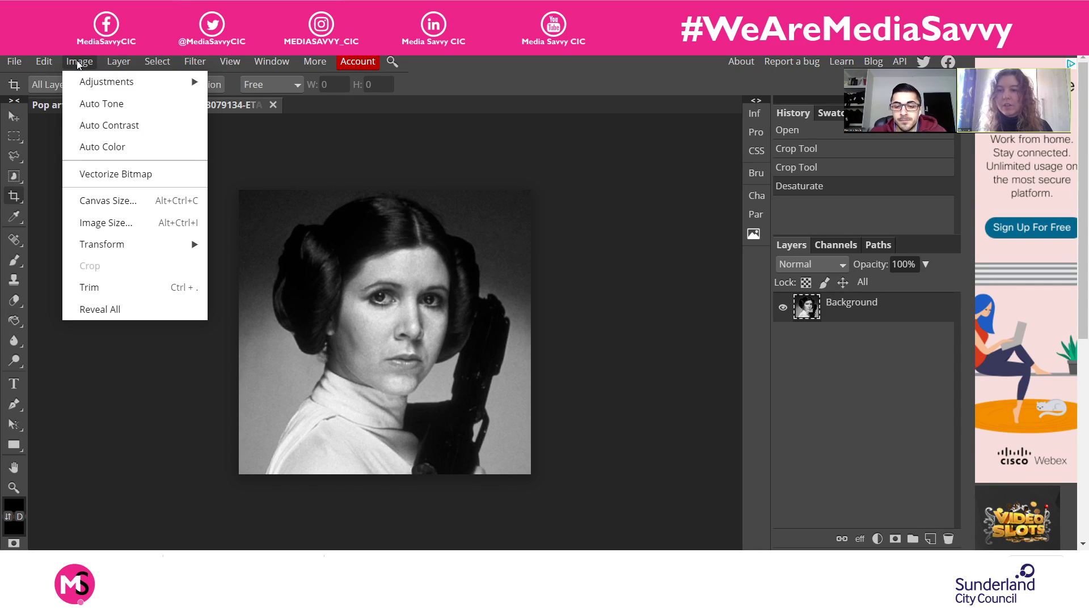
{"action": "mouse_move", "coordinate": [170, 81]}
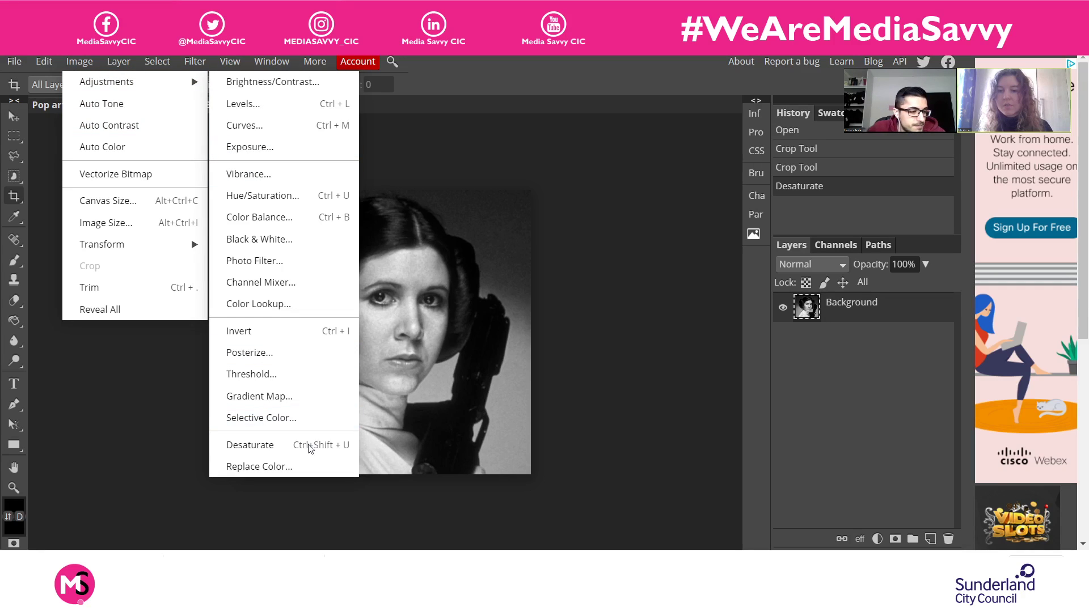
{"action": "left_click", "coordinate": [519, 83]}
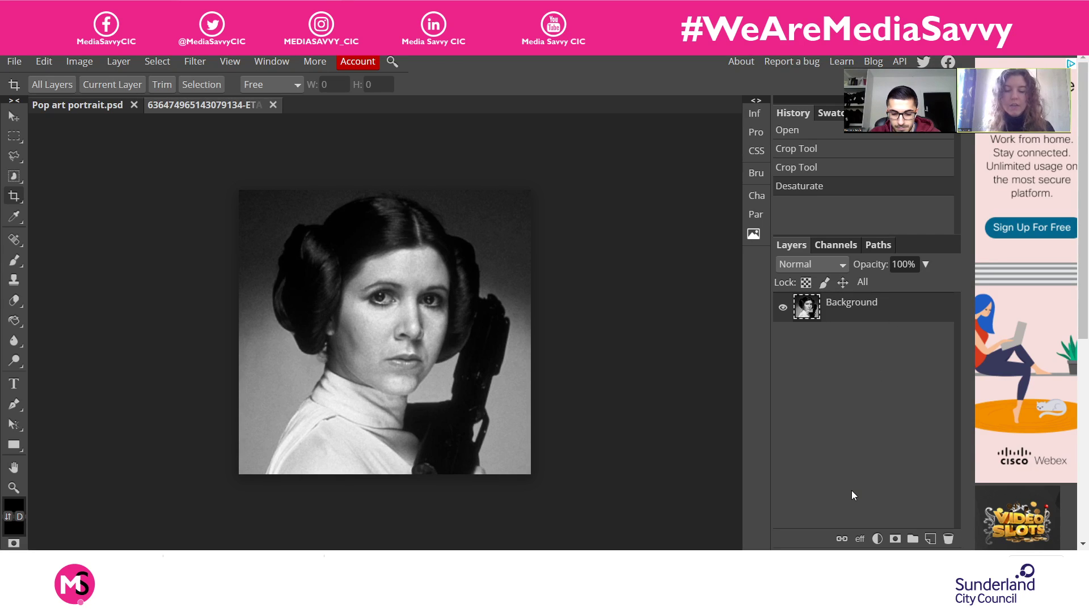
{"action": "key", "text": "ctrl+j"}
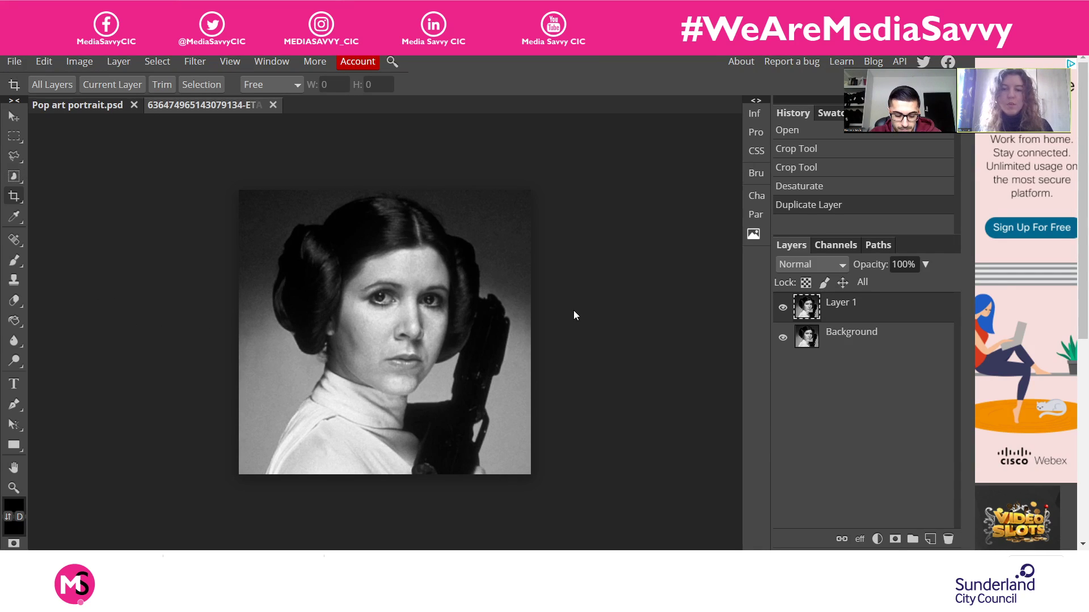
Outline the woman with a lasso selection following her shoulder, hair buns, head and the gun down to the lower edge
{"action": "key", "text": "ctrl+plus"}
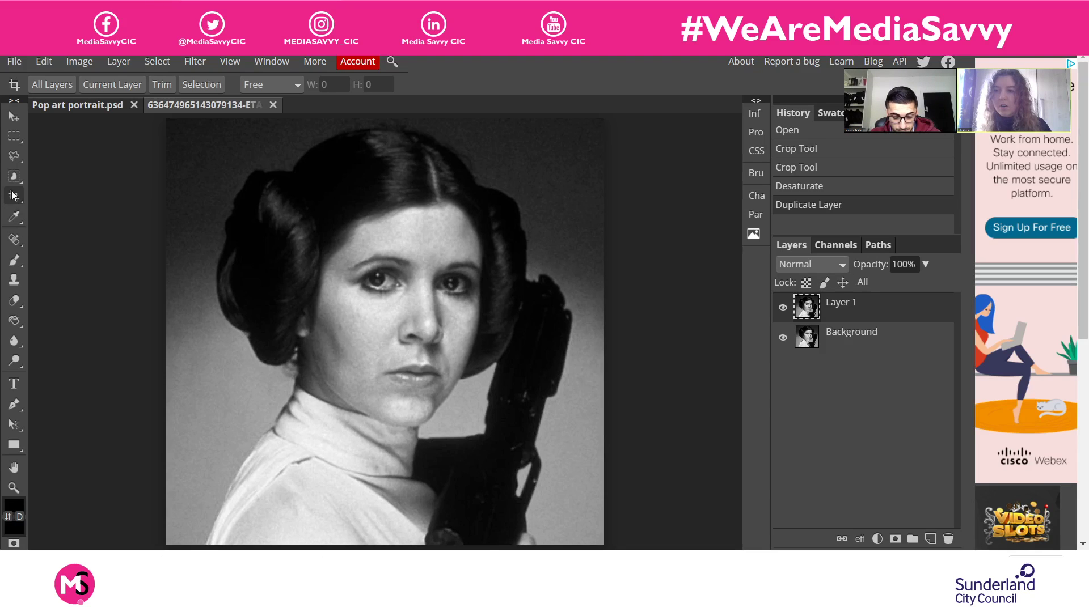
{"action": "left_click", "coordinate": [14, 161]}
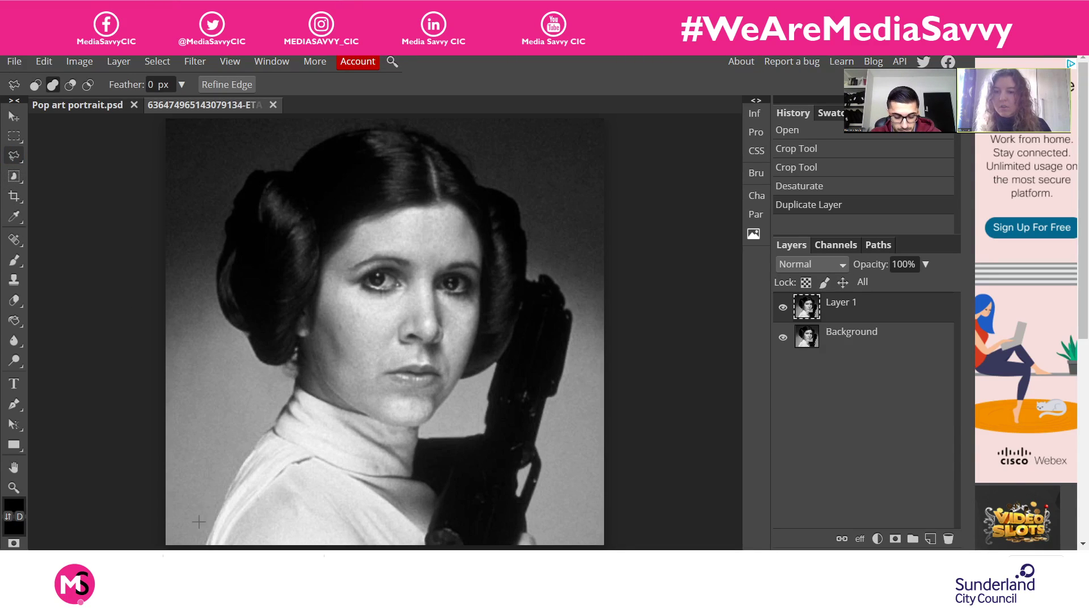
{"action": "mouse_move", "coordinate": [205, 548]}
{"action": "left_mouse_down"}
{"action": "mouse_move", "coordinate": [256, 438]}
{"action": "mouse_move", "coordinate": [293, 399]}
{"action": "left_mouse_up"}
{"action": "left_click_drag", "start_coordinate": [300, 381], "coordinate": [296, 372]}
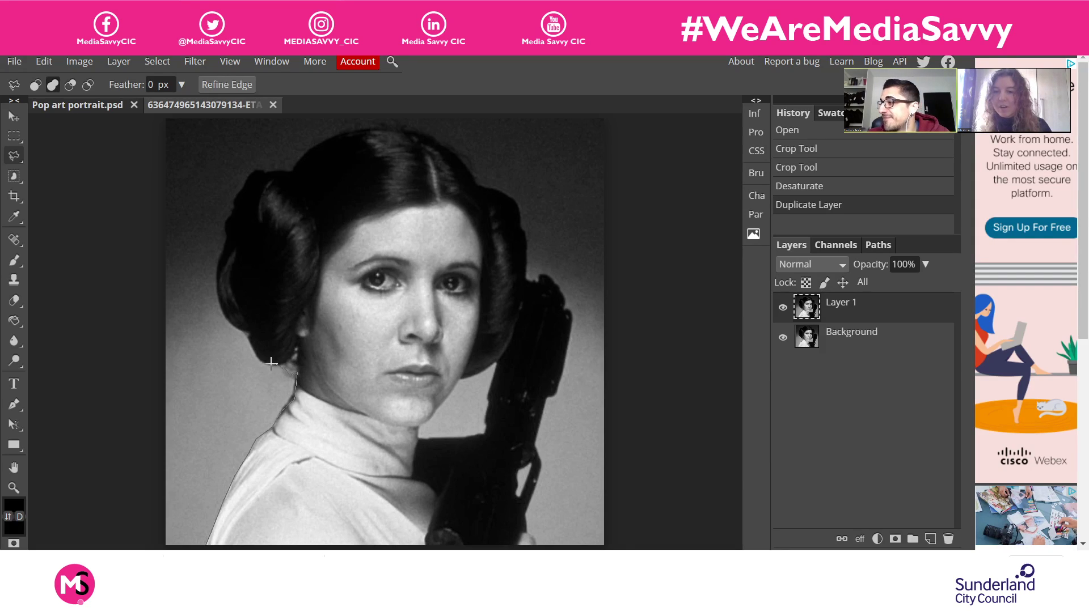
{"action": "mouse_move", "coordinate": [271, 362]}
{"action": "left_mouse_down"}
{"action": "mouse_move", "coordinate": [219, 311]}
{"action": "mouse_move", "coordinate": [215, 277]}
{"action": "mouse_move", "coordinate": [217, 286]}
{"action": "mouse_move", "coordinate": [234, 200]}
{"action": "mouse_move", "coordinate": [257, 171]}
{"action": "mouse_move", "coordinate": [289, 170]}
{"action": "mouse_move", "coordinate": [358, 130]}
{"action": "mouse_move", "coordinate": [406, 127]}
{"action": "mouse_move", "coordinate": [446, 142]}
{"action": "mouse_move", "coordinate": [478, 183]}
{"action": "mouse_move", "coordinate": [513, 200]}
{"action": "mouse_move", "coordinate": [541, 285]}
{"action": "left_mouse_up"}
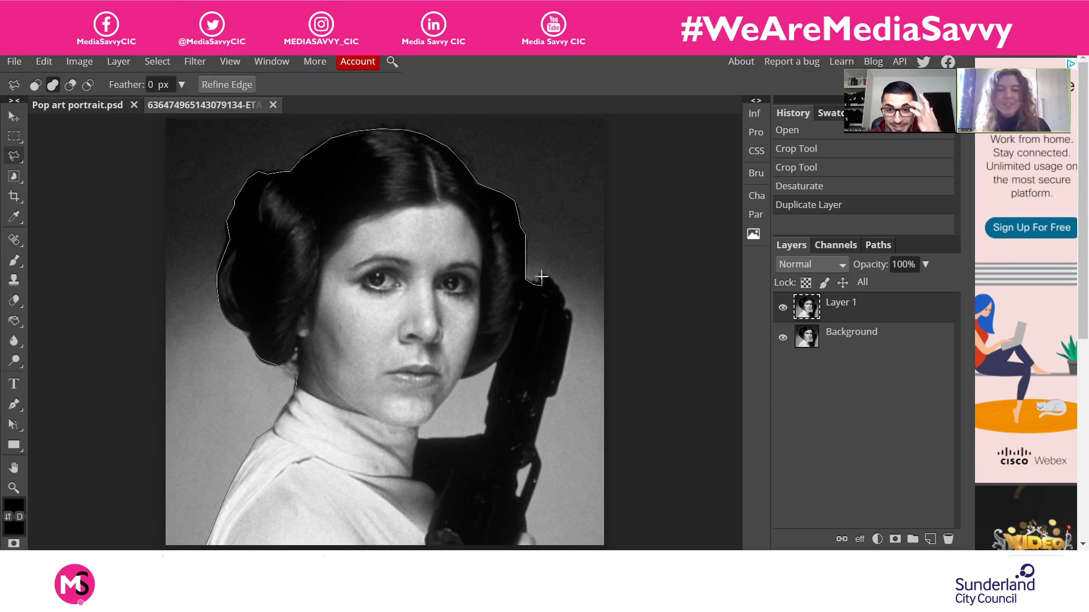
{"action": "mouse_move", "coordinate": [549, 278]}
{"action": "left_mouse_down"}
{"action": "mouse_move", "coordinate": [571, 321]}
{"action": "mouse_move", "coordinate": [562, 386]}
{"action": "mouse_move", "coordinate": [541, 397]}
{"action": "mouse_move", "coordinate": [527, 441]}
{"action": "mouse_move", "coordinate": [541, 463]}
{"action": "mouse_move", "coordinate": [529, 517]}
{"action": "mouse_move", "coordinate": [524, 509]}
{"action": "mouse_move", "coordinate": [539, 549]}
{"action": "mouse_move", "coordinate": [434, 540]}
{"action": "mouse_move", "coordinate": [207, 545]}
{"action": "left_mouse_up"}
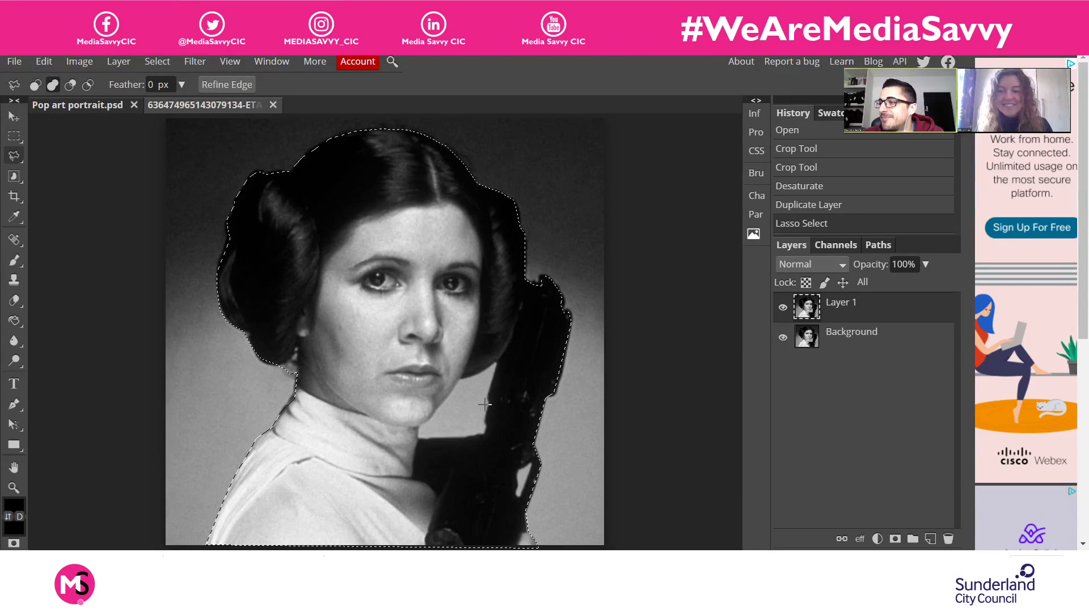
Subtract the background gap between her chin and the gun from the selection, and add a raster mask to Layer 1 from it
{"action": "key", "text": "alt"}
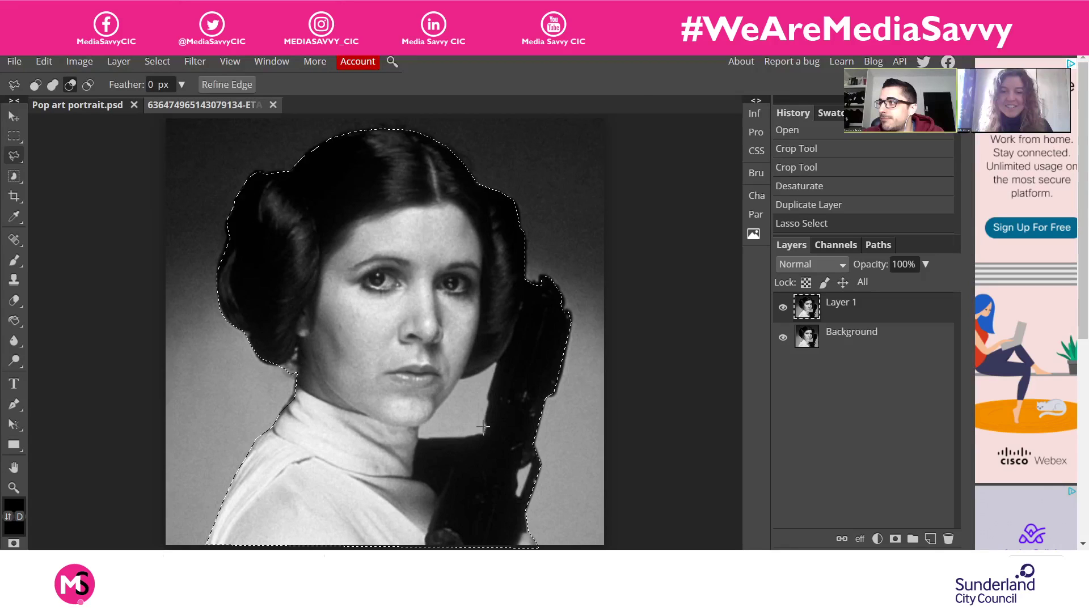
{"action": "mouse_move", "coordinate": [482, 426]}
{"action": "left_mouse_down"}
{"action": "mouse_move", "coordinate": [503, 379]}
{"action": "mouse_move", "coordinate": [495, 363]}
{"action": "mouse_move", "coordinate": [472, 377]}
{"action": "left_mouse_up"}
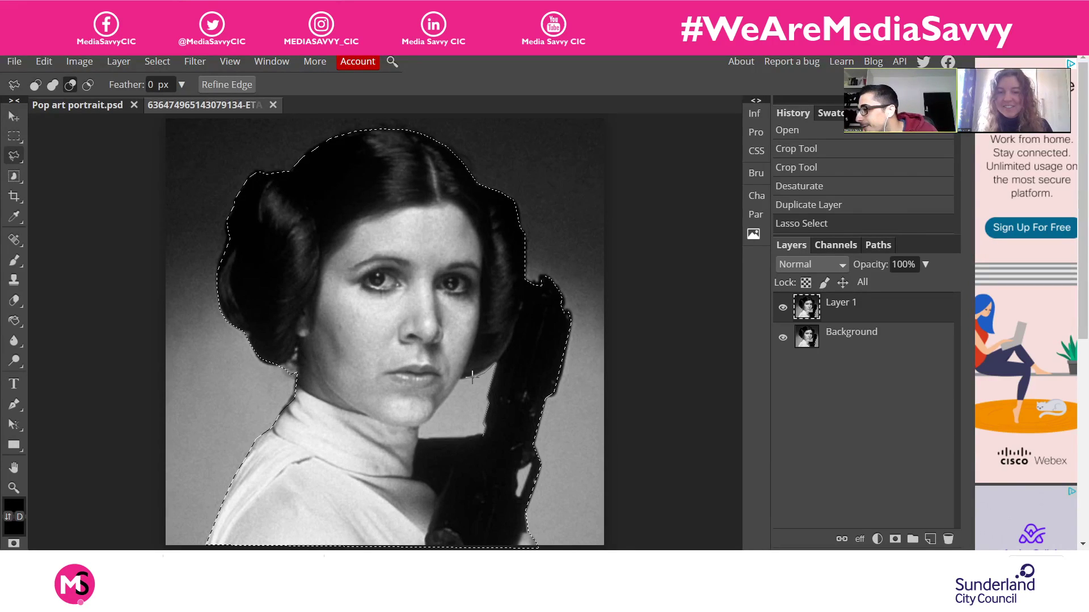
{"action": "mouse_move", "coordinate": [472, 376]}
{"action": "left_mouse_down"}
{"action": "mouse_move", "coordinate": [419, 425]}
{"action": "mouse_move", "coordinate": [428, 441]}
{"action": "mouse_move", "coordinate": [484, 437]}
{"action": "left_mouse_up"}
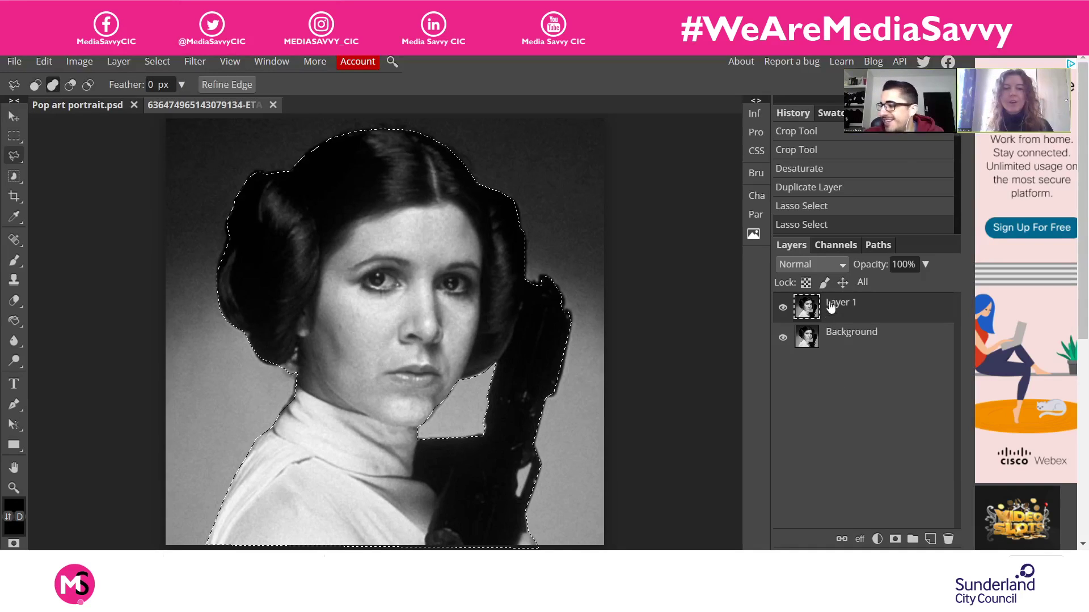
{"action": "left_click", "coordinate": [895, 539]}
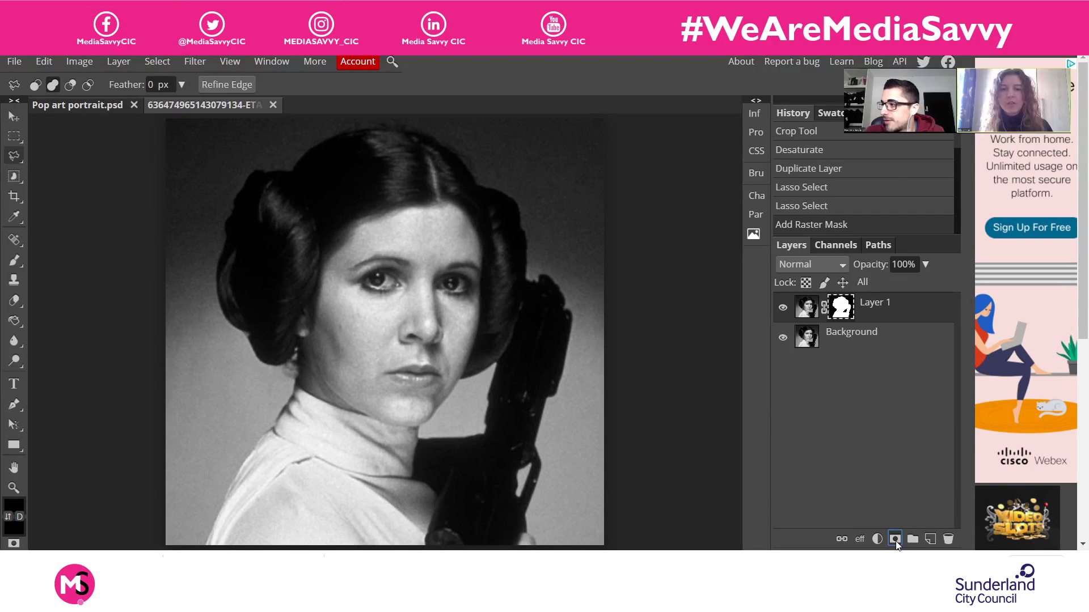
Hide the Background layer and brush white on Layer 1's mask to restore the upper edge of the bun on the image's right side
{"action": "left_click", "coordinate": [783, 337]}
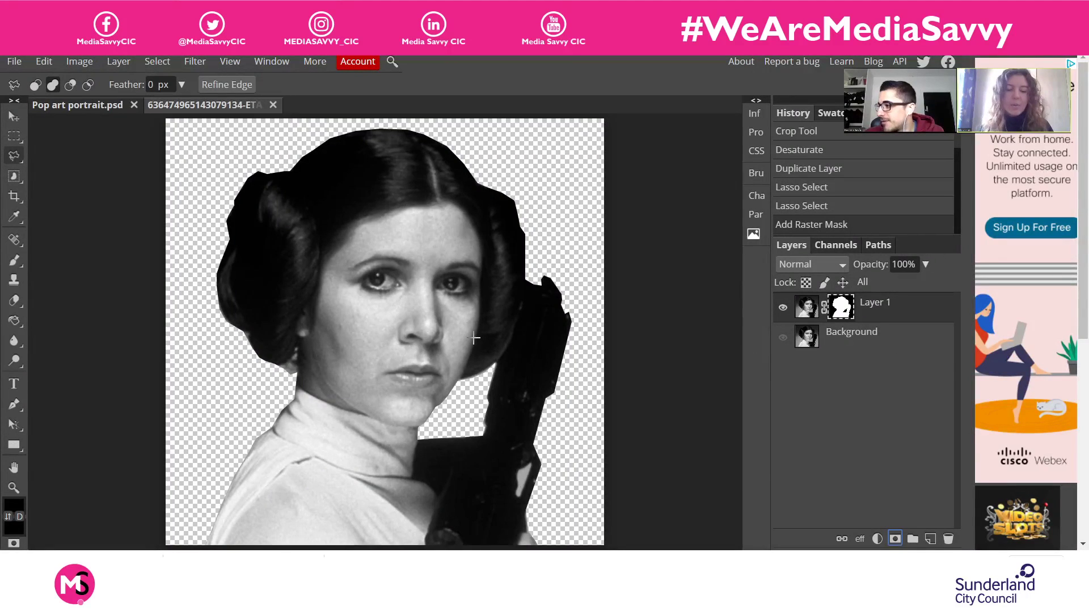
{"action": "scroll", "coordinate": [474, 338], "scroll_direction": "up", "scroll_amount": 2}
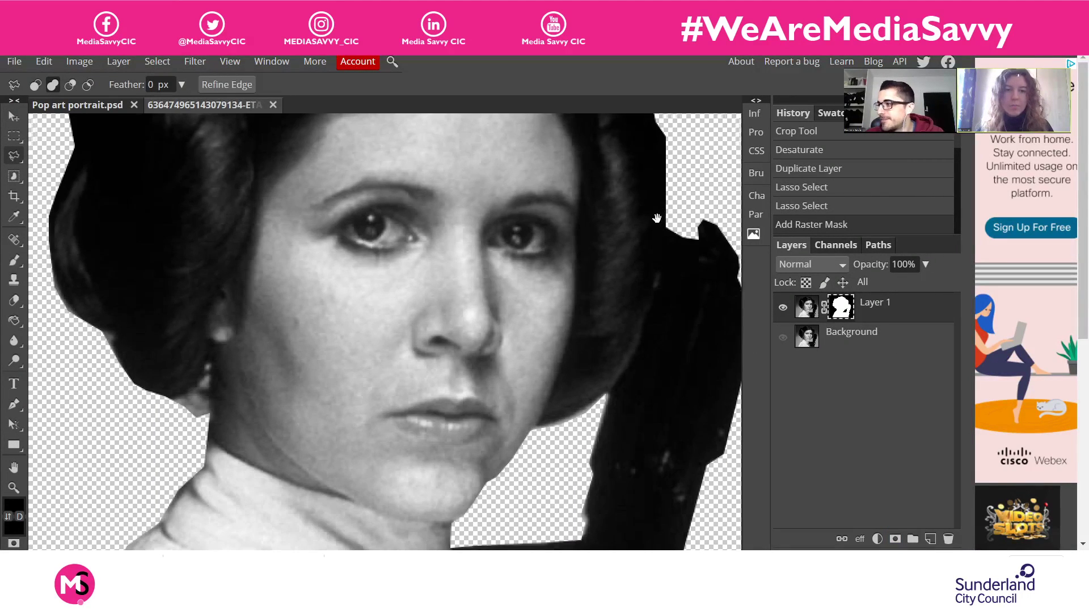
{"action": "scroll", "coordinate": [590, 304], "scroll_direction": "up", "scroll_amount": 3}
{"action": "left_click_drag", "start_coordinate": [590, 305], "coordinate": [485, 464]}
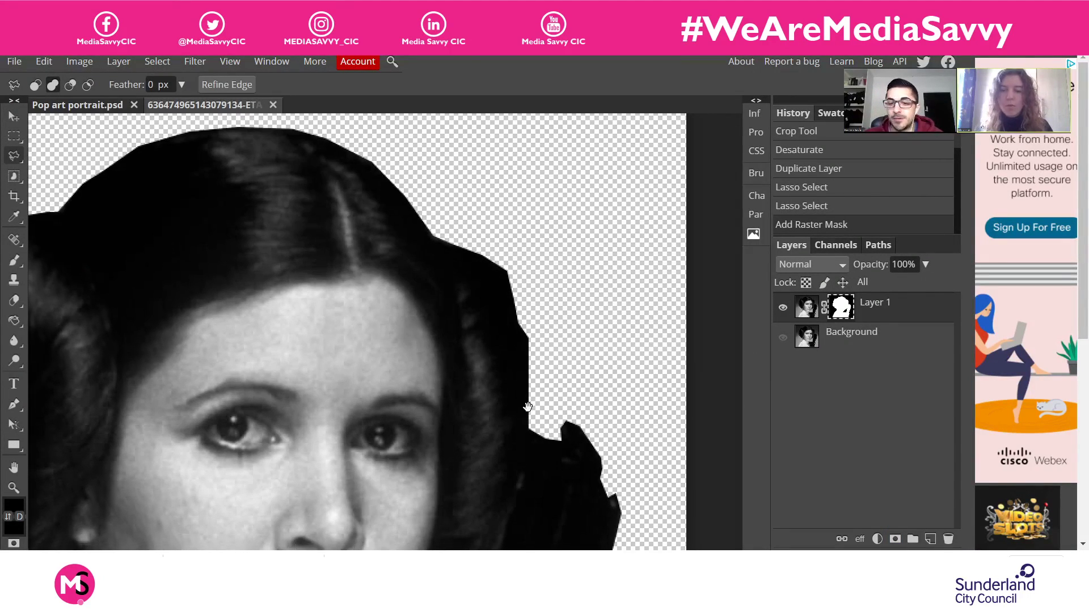
{"action": "left_click", "coordinate": [14, 260]}
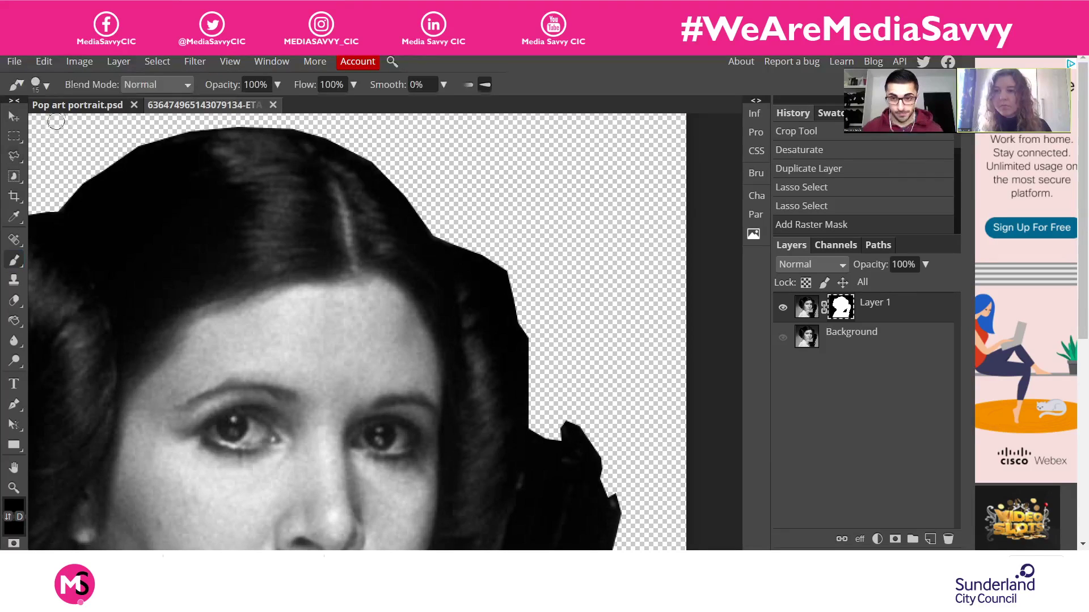
{"action": "left_click", "coordinate": [12, 509]}
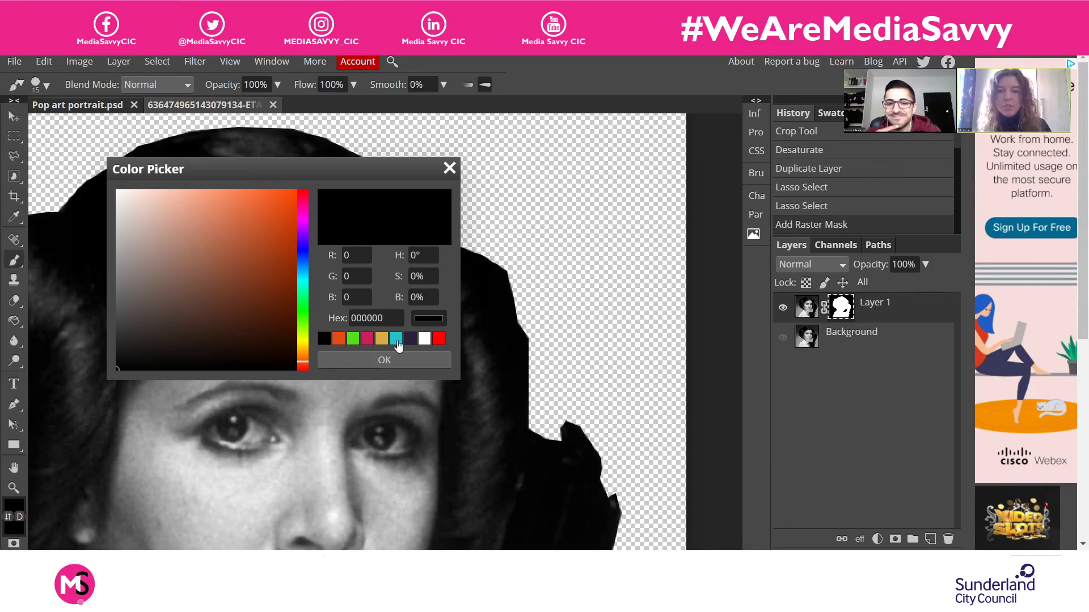
{"action": "left_click", "coordinate": [425, 340]}
{"action": "left_click", "coordinate": [414, 358]}
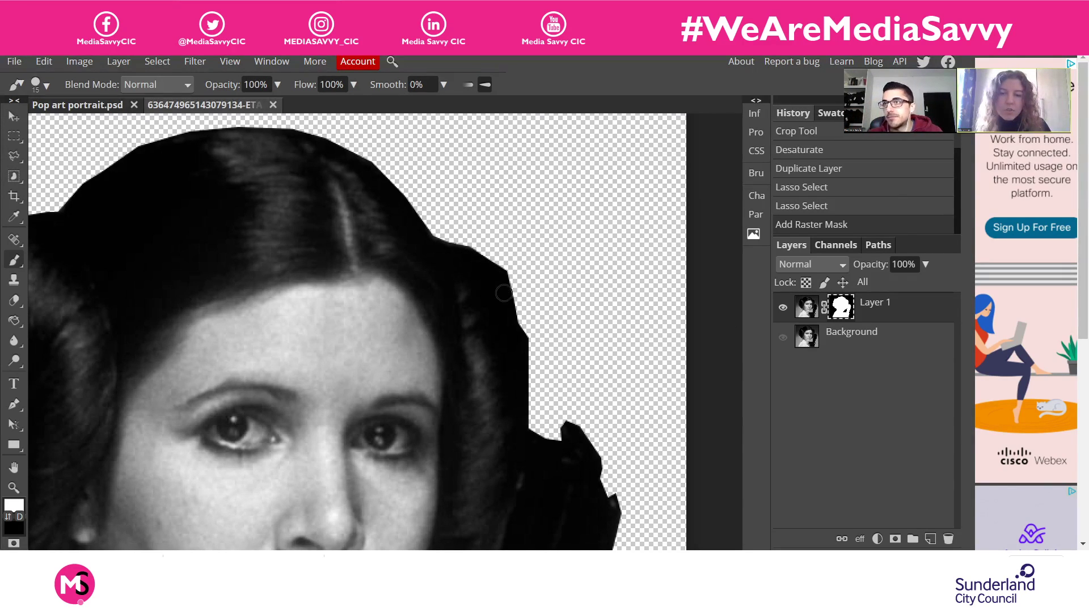
{"action": "mouse_move", "coordinate": [510, 337]}
{"action": "left_mouse_down"}
{"action": "mouse_move", "coordinate": [505, 278]}
{"action": "mouse_move", "coordinate": [472, 251]}
{"action": "mouse_move", "coordinate": [431, 241]}
{"action": "left_mouse_up"}
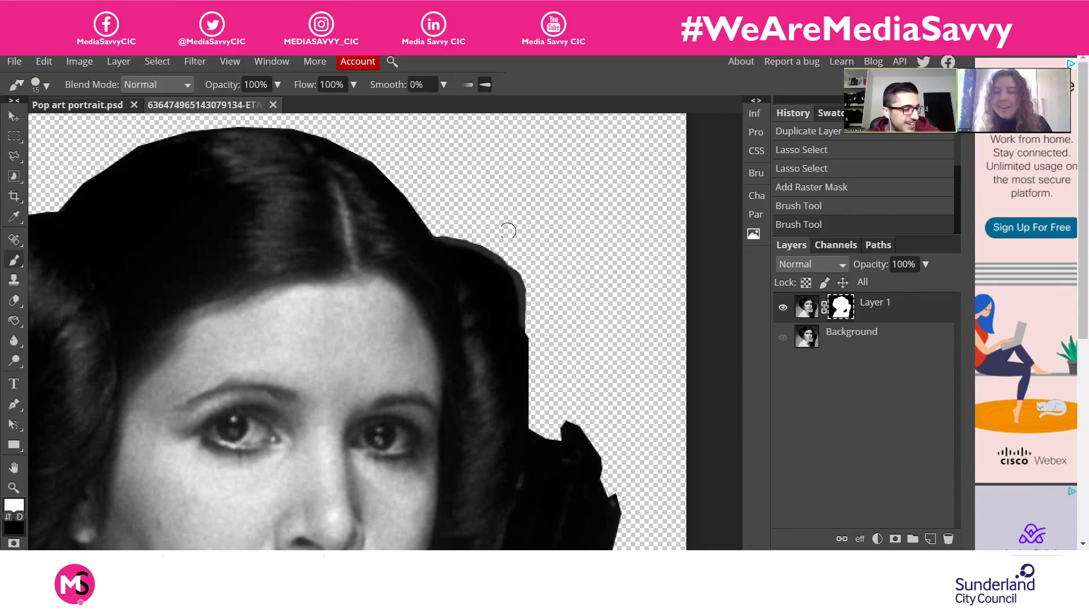
Brush black on the mask to trim the grey fringe along the upper edge of the right-hand bun
{"action": "key", "text": "x"}
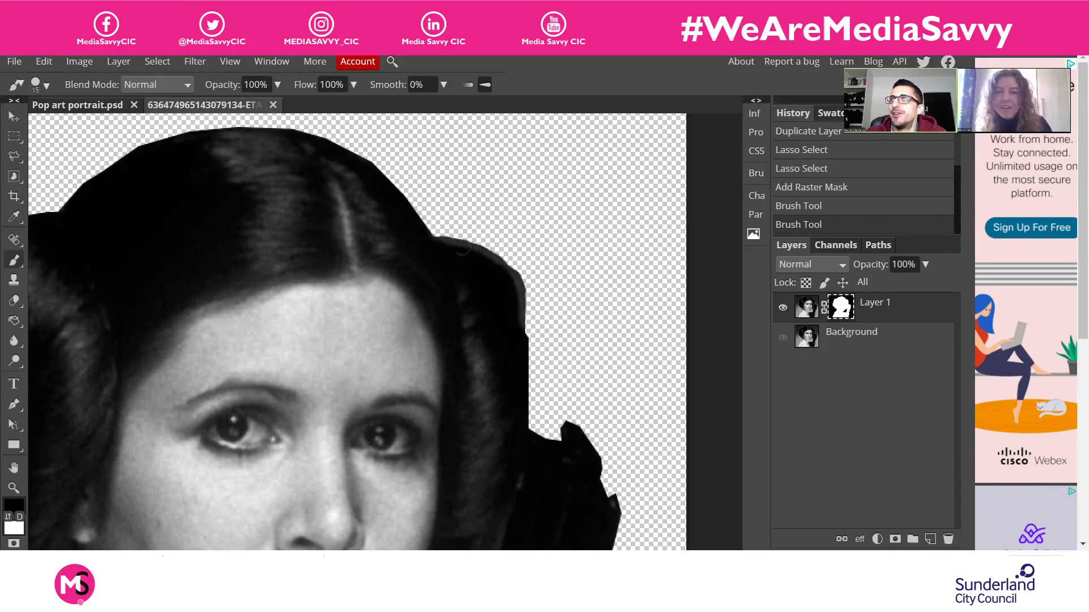
{"action": "mouse_move", "coordinate": [447, 233]}
{"action": "left_mouse_down"}
{"action": "mouse_move", "coordinate": [518, 270]}
{"action": "mouse_move", "coordinate": [543, 326]}
{"action": "mouse_move", "coordinate": [529, 322]}
{"action": "mouse_move", "coordinate": [521, 262]}
{"action": "mouse_move", "coordinate": [512, 264]}
{"action": "mouse_move", "coordinate": [535, 309]}
{"action": "mouse_move", "coordinate": [505, 259]}
{"action": "mouse_move", "coordinate": [533, 311]}
{"action": "left_mouse_up"}
{"action": "mouse_move", "coordinate": [488, 258]}
{"action": "left_mouse_down"}
{"action": "mouse_move", "coordinate": [536, 332]}
{"action": "mouse_move", "coordinate": [520, 277]}
{"action": "mouse_move", "coordinate": [535, 328]}
{"action": "mouse_move", "coordinate": [517, 274]}
{"action": "left_mouse_up"}
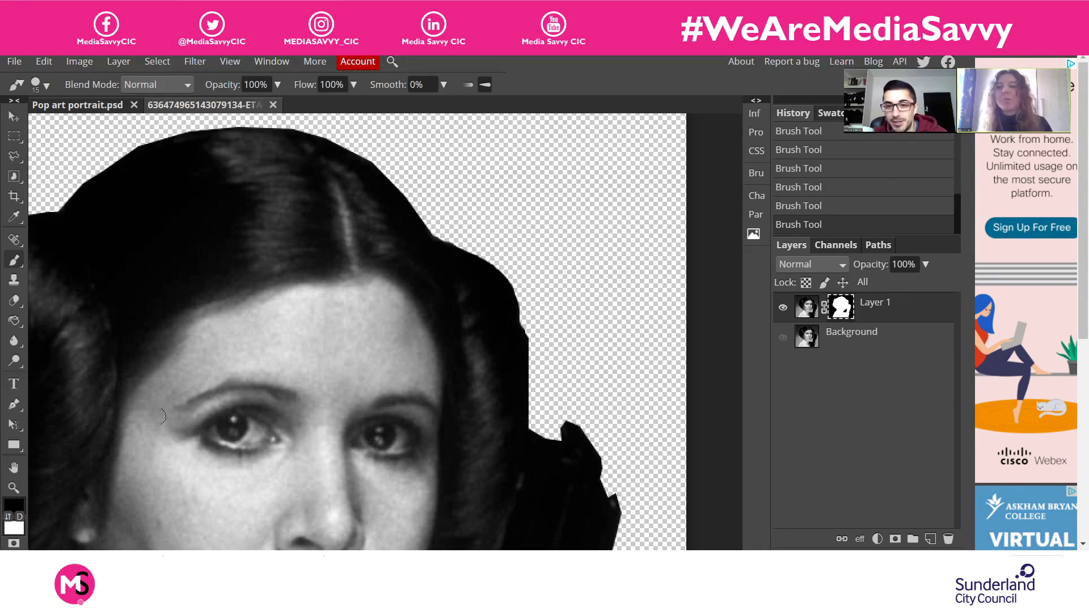
Brush white on the mask to fill the notch where the left-hand bun meets the top of the hair
{"action": "left_click_drag", "start_coordinate": [117, 383], "coordinate": [464, 339]}
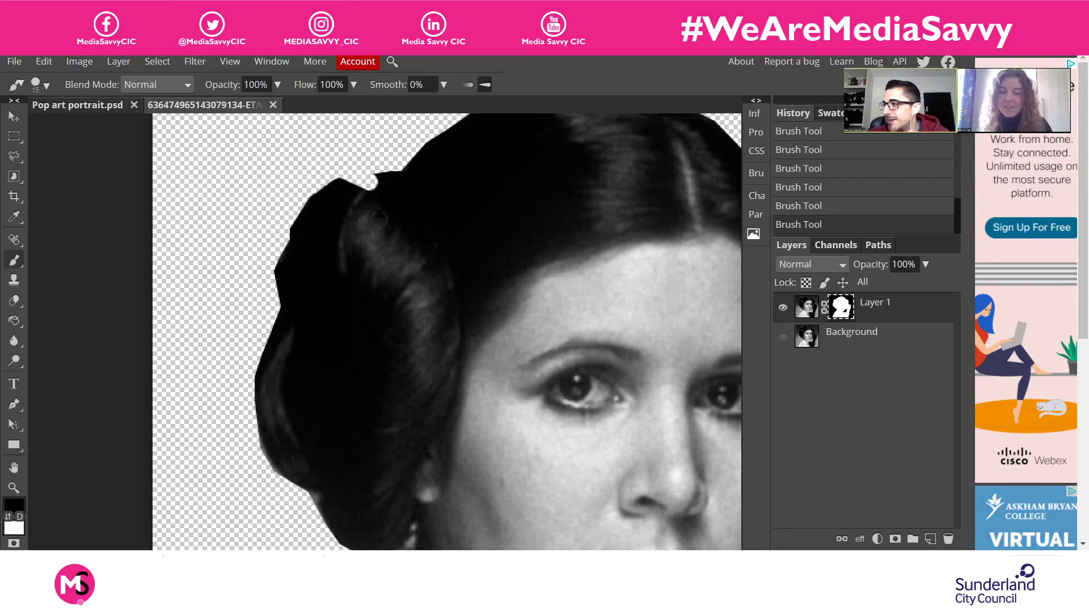
{"action": "key", "text": "x"}
{"action": "mouse_move", "coordinate": [371, 184]}
{"action": "left_mouse_down"}
{"action": "mouse_move", "coordinate": [343, 191]}
{"action": "mouse_move", "coordinate": [381, 185]}
{"action": "left_mouse_up"}
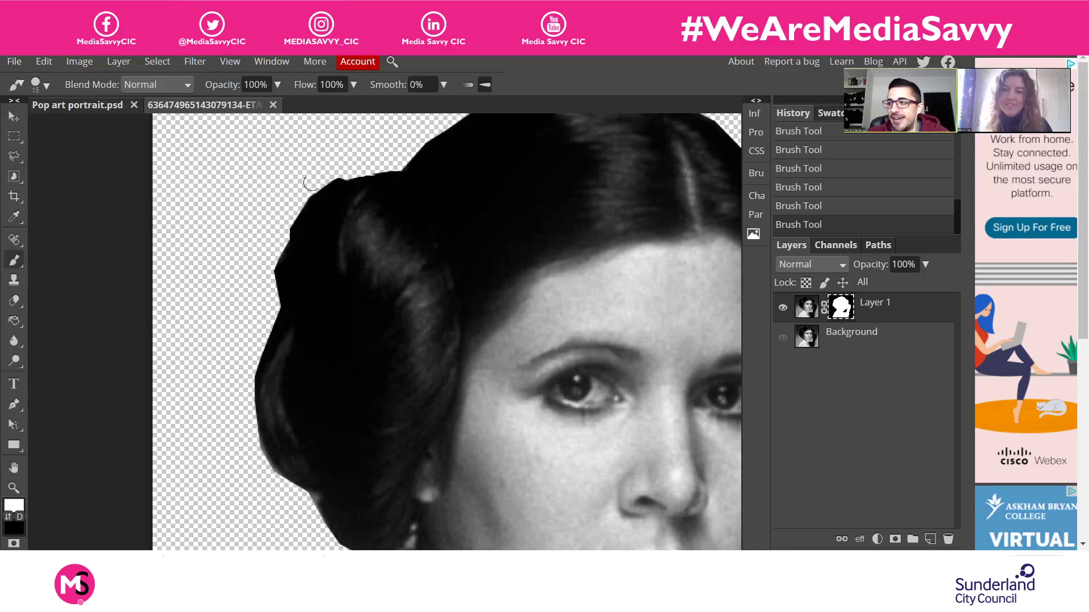
Remove the background remnants below the left-hand bun and around the earring and neck with black on the mask, reducing the brush size to 5
{"action": "key", "text": "x"}
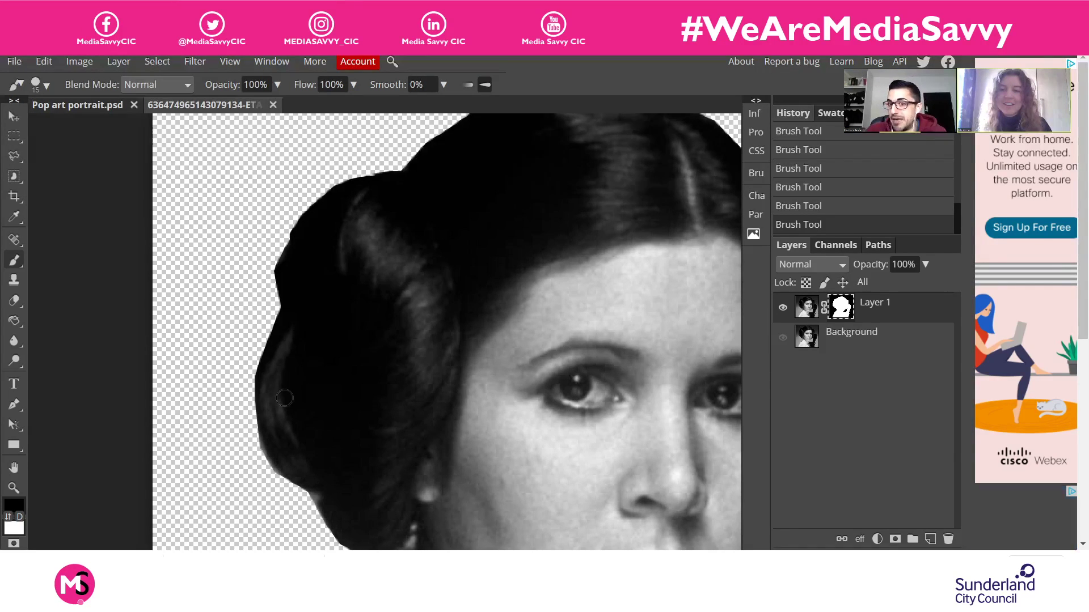
{"action": "left_click_drag", "start_coordinate": [285, 398], "coordinate": [222, 250]}
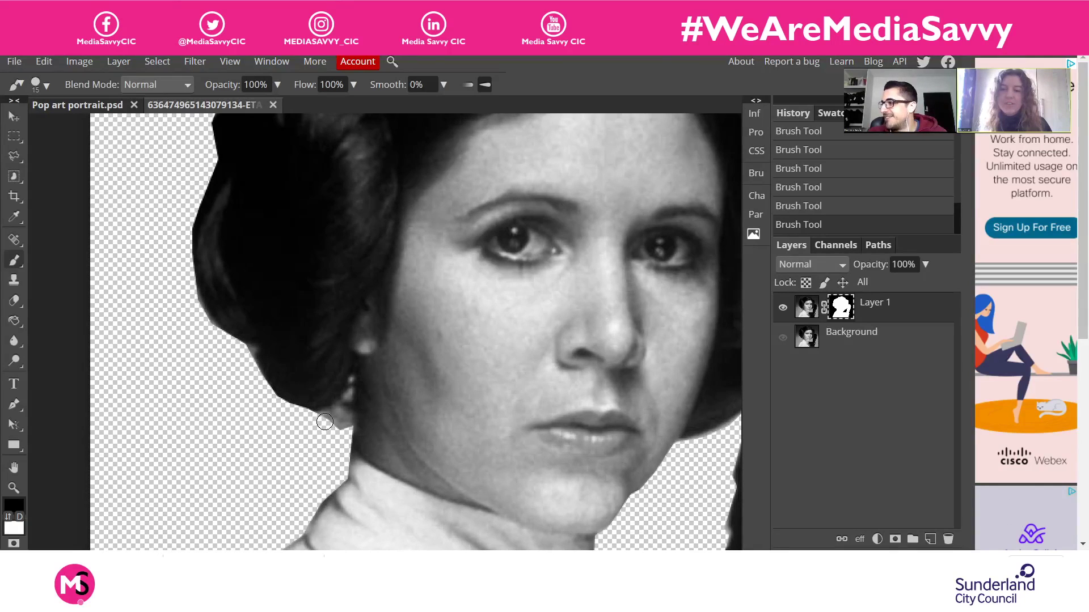
{"action": "key", "text": "x"}
{"action": "mouse_move", "coordinate": [320, 424]}
{"action": "left_mouse_down"}
{"action": "mouse_move", "coordinate": [334, 413]}
{"action": "mouse_move", "coordinate": [307, 419]}
{"action": "mouse_move", "coordinate": [318, 432]}
{"action": "mouse_move", "coordinate": [340, 420]}
{"action": "left_mouse_up"}
{"action": "key", "text": "x"}
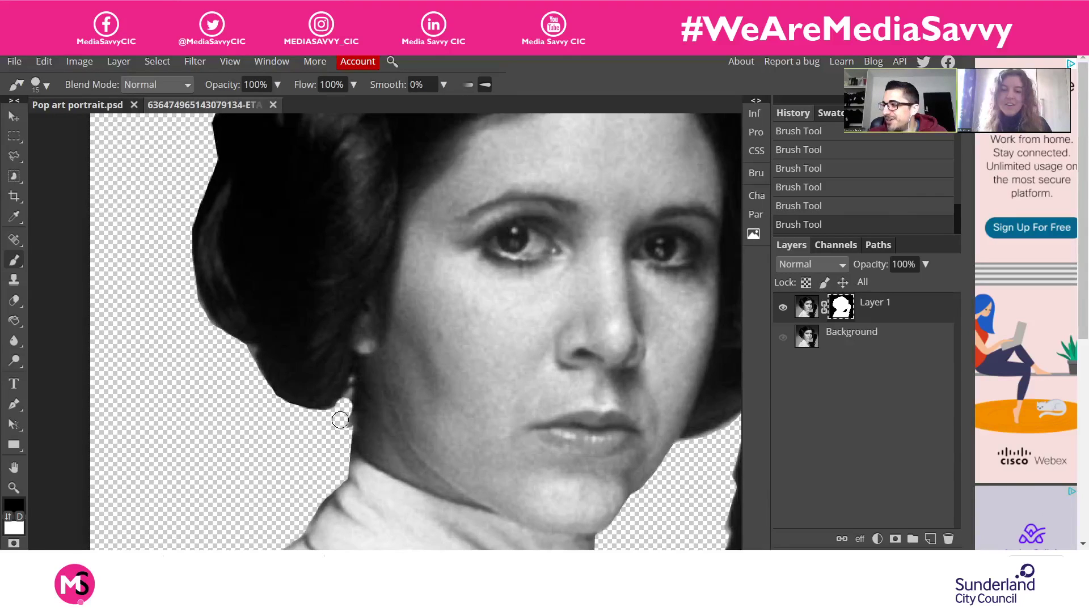
{"action": "key", "text": "bracketleft"}
{"action": "key", "text": "bracketleft"}
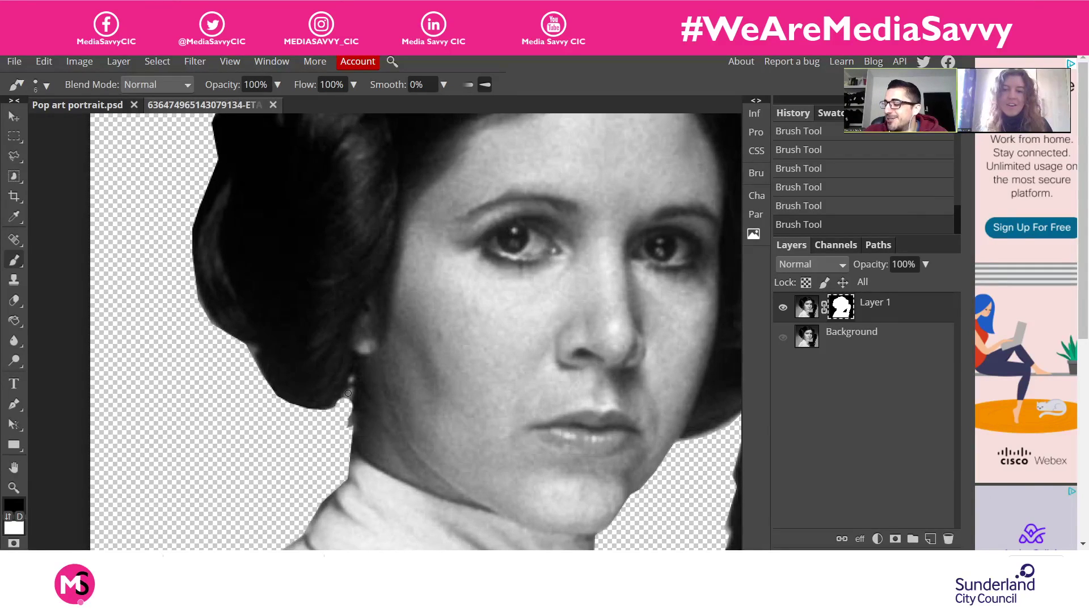
{"action": "mouse_move", "coordinate": [348, 391]}
{"action": "left_mouse_down"}
{"action": "mouse_move", "coordinate": [323, 422]}
{"action": "mouse_move", "coordinate": [351, 391]}
{"action": "mouse_move", "coordinate": [349, 456]}
{"action": "left_mouse_up"}
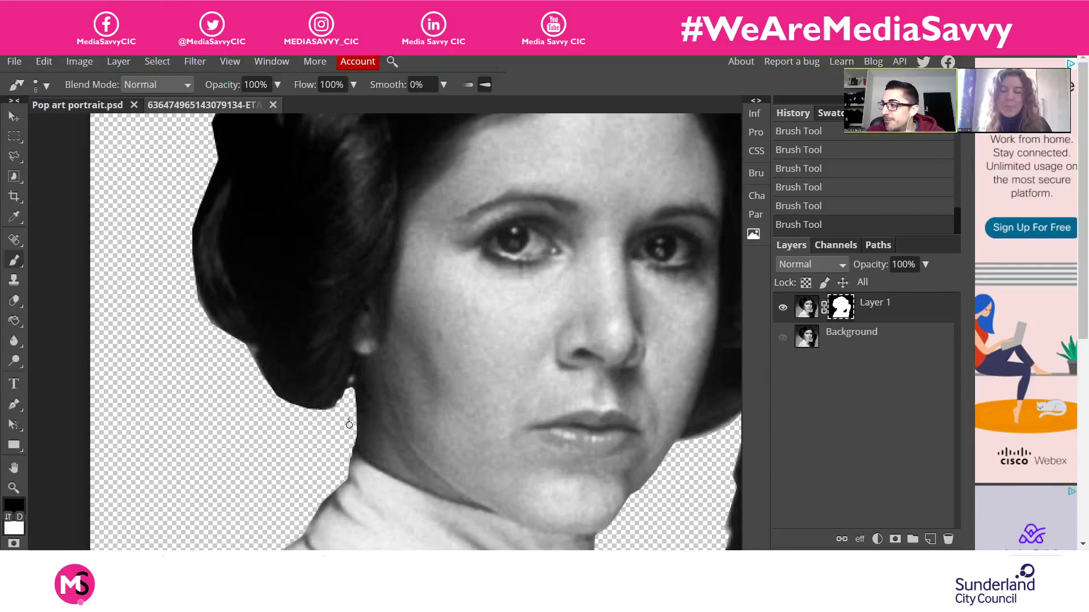
Undo the last brush stroke and trim the lower outer edge of the left-hand bun with black at brush size 5
{"action": "key", "text": "bracketleft"}
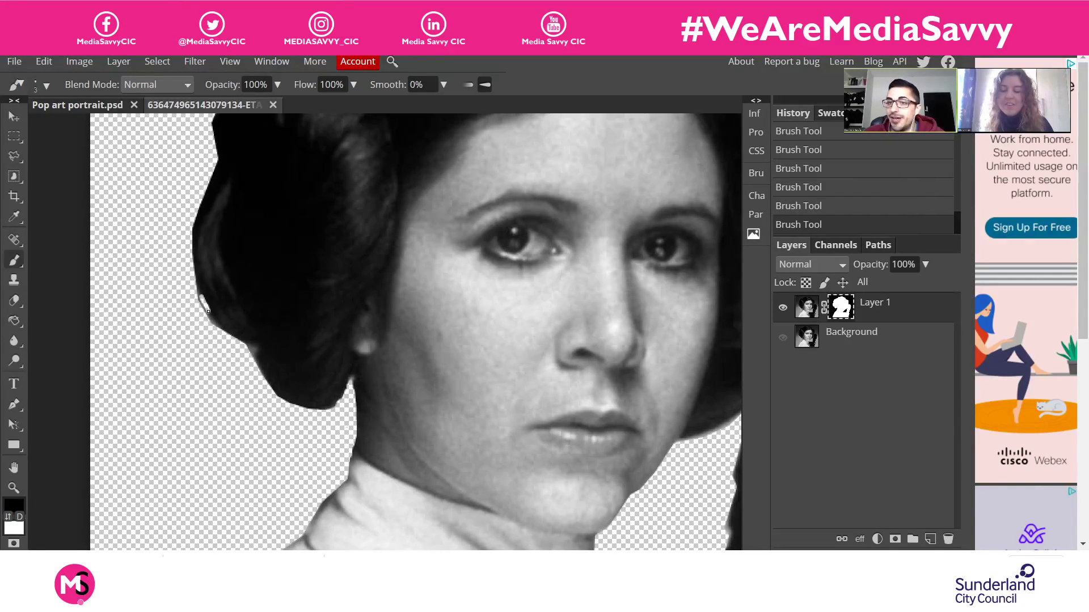
{"action": "key", "text": "ctrl+z"}
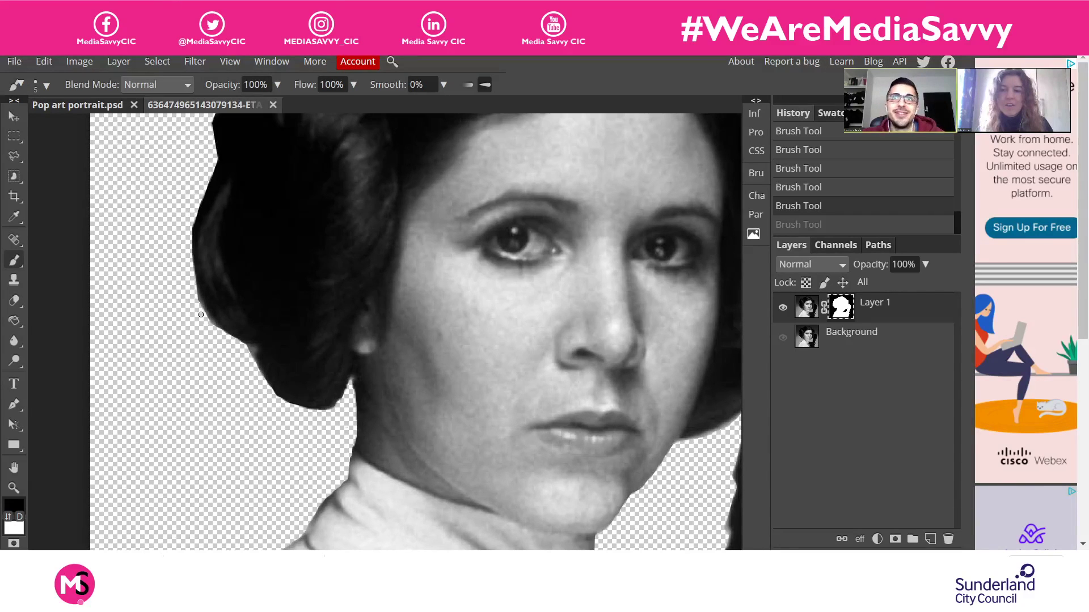
{"action": "left_click_drag", "start_coordinate": [211, 337], "coordinate": [201, 311]}
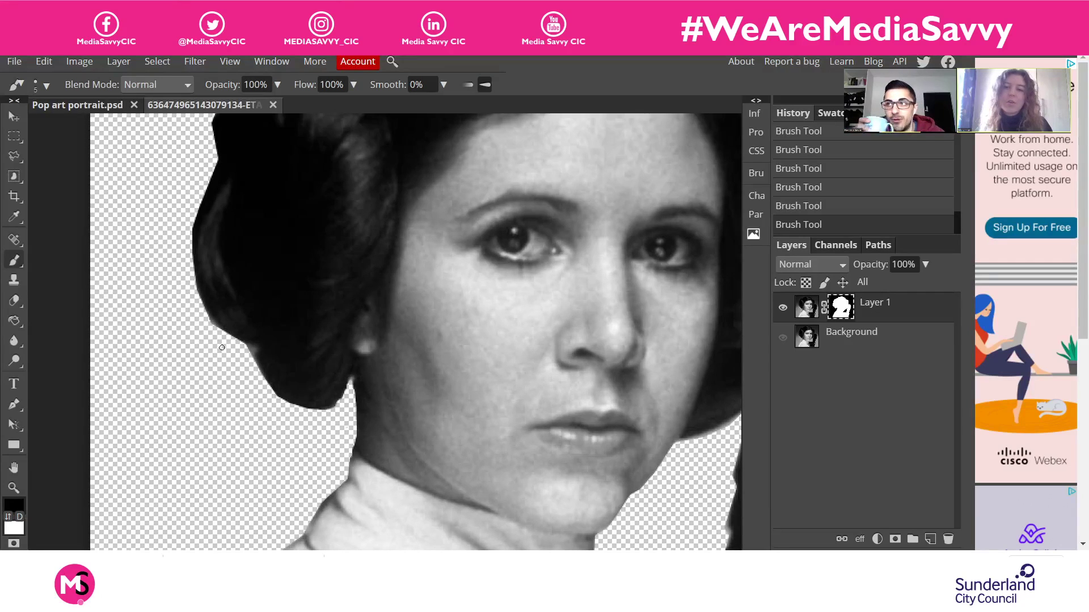
Brush white on the mask to restore the rounded top and upper outer corner of the blaster
{"action": "left_click_drag", "start_coordinate": [302, 301], "coordinate": [279, 457]}
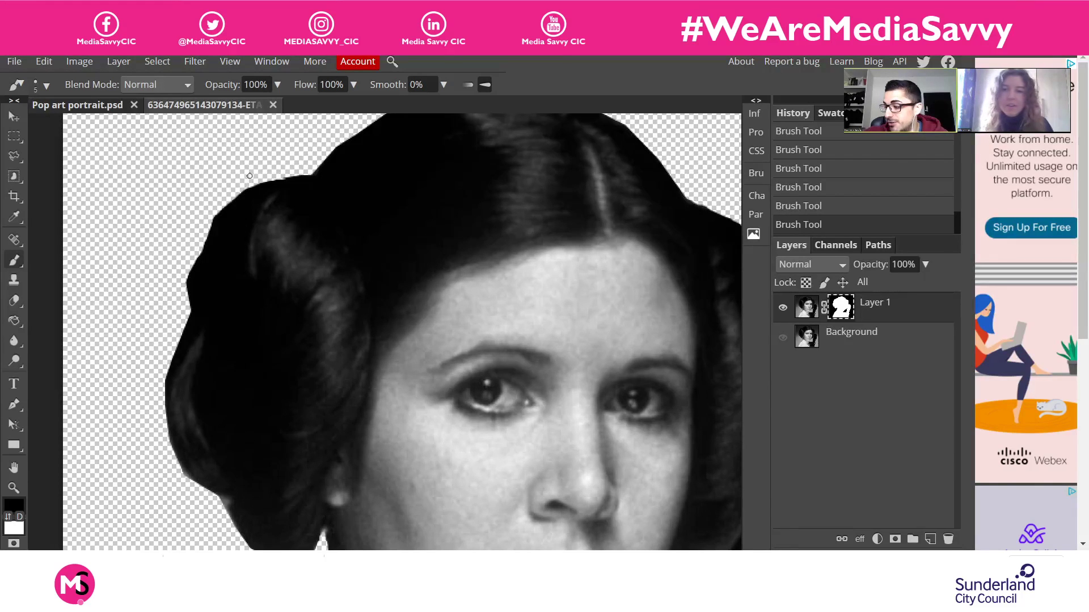
{"action": "scroll", "coordinate": [300, 162], "scroll_direction": "down", "scroll_amount": 2}
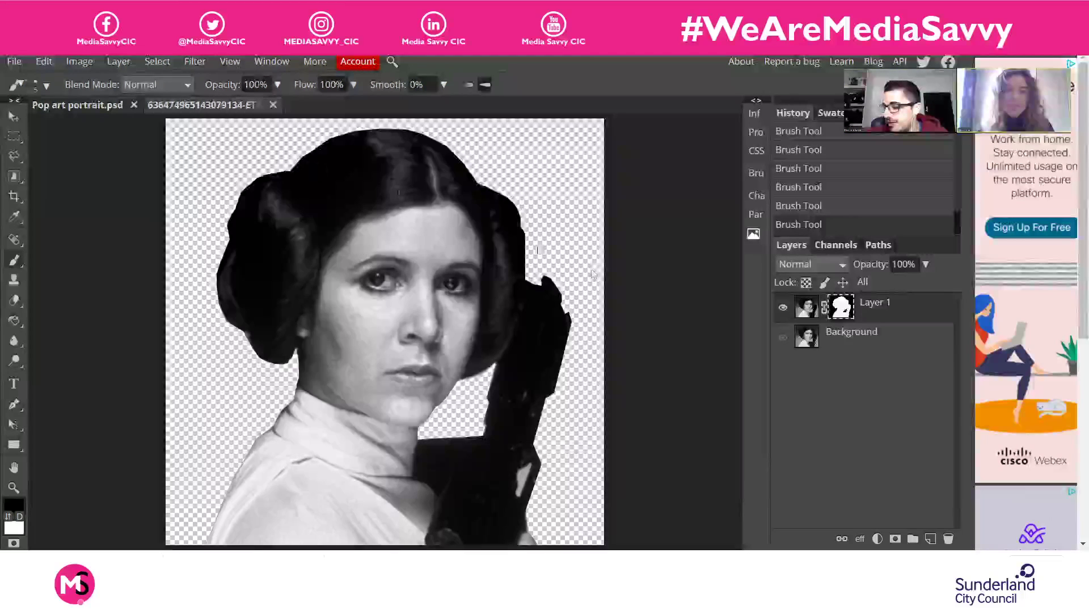
{"action": "scroll", "coordinate": [589, 261], "scroll_direction": "up", "scroll_amount": 2}
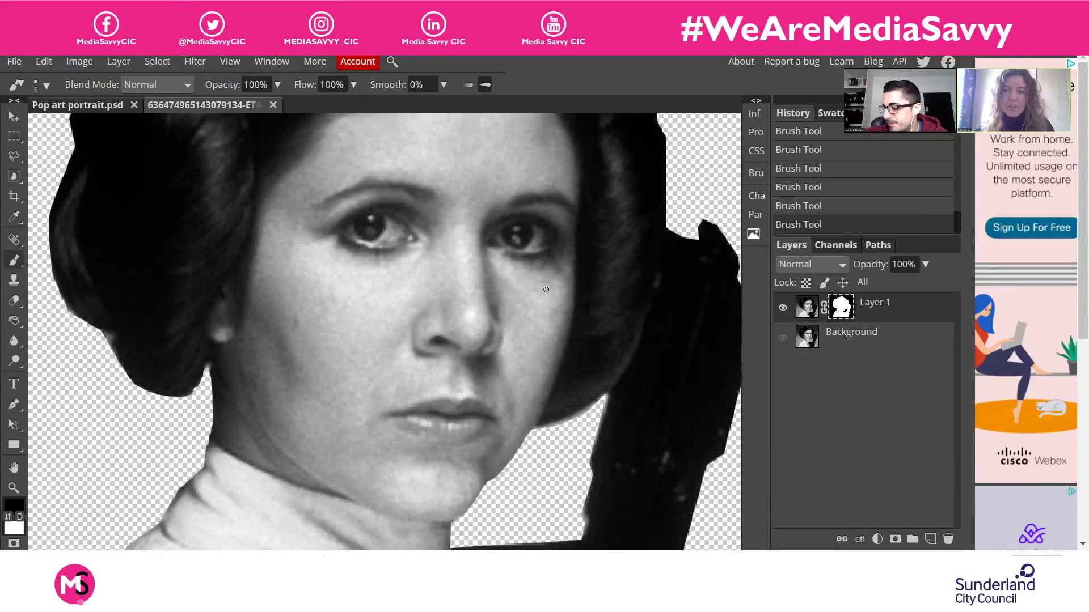
{"action": "left_click_drag", "start_coordinate": [581, 287], "coordinate": [339, 229]}
{"action": "key", "text": "x"}
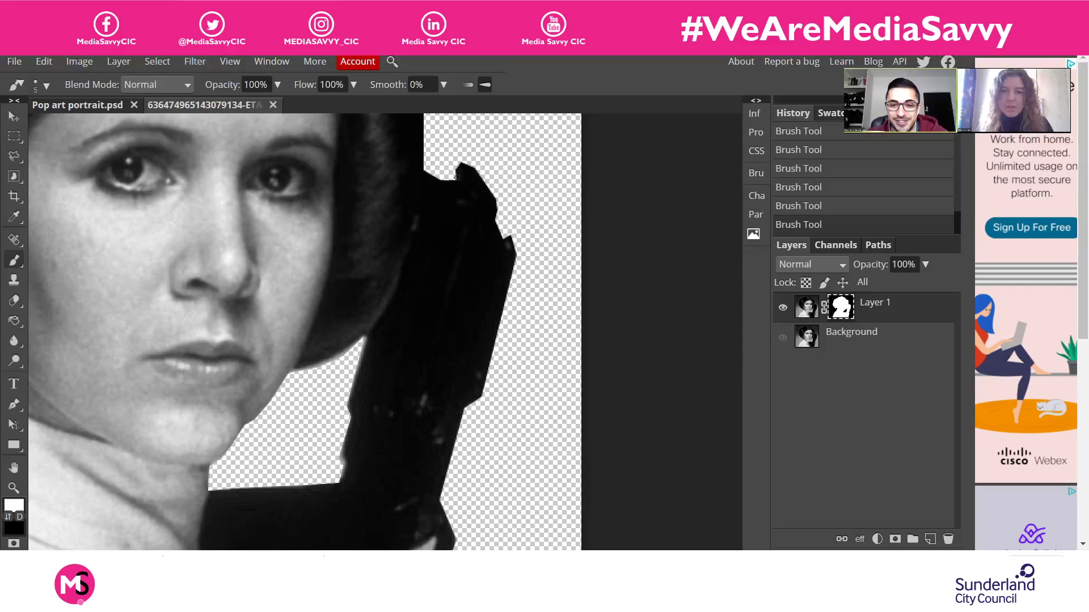
{"action": "mouse_move", "coordinate": [453, 179]}
{"action": "left_mouse_down"}
{"action": "mouse_move", "coordinate": [479, 178]}
{"action": "mouse_move", "coordinate": [451, 160]}
{"action": "mouse_move", "coordinate": [457, 192]}
{"action": "mouse_move", "coordinate": [455, 160]}
{"action": "mouse_move", "coordinate": [503, 218]}
{"action": "mouse_move", "coordinate": [503, 241]}
{"action": "mouse_move", "coordinate": [486, 183]}
{"action": "left_mouse_up"}
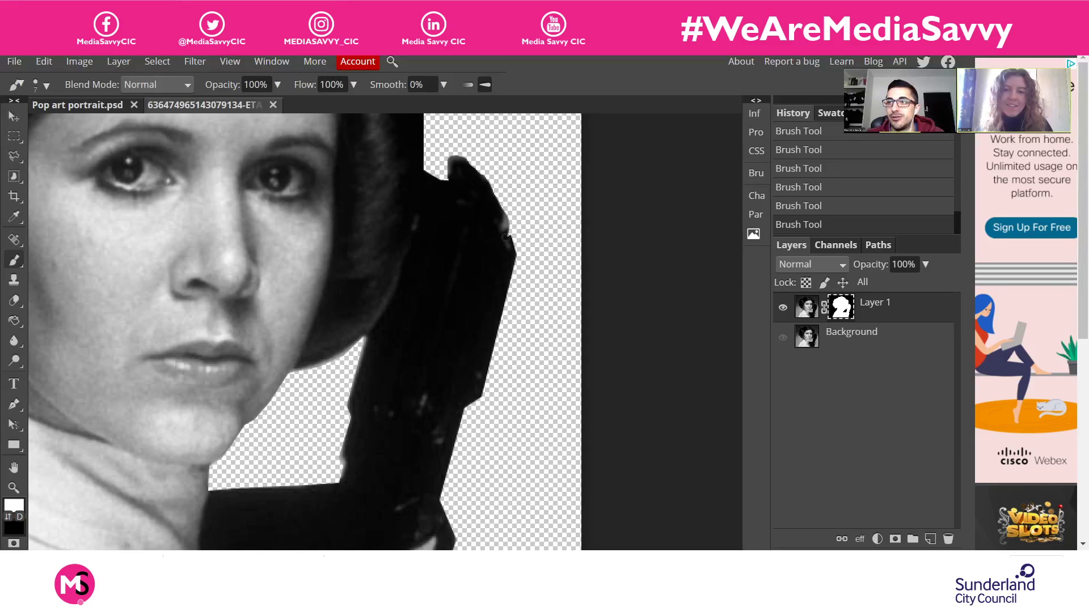
{"action": "mouse_move", "coordinate": [505, 237]}
{"action": "left_mouse_down"}
{"action": "mouse_move", "coordinate": [516, 248]}
{"action": "mouse_move", "coordinate": [505, 282]}
{"action": "left_mouse_up"}
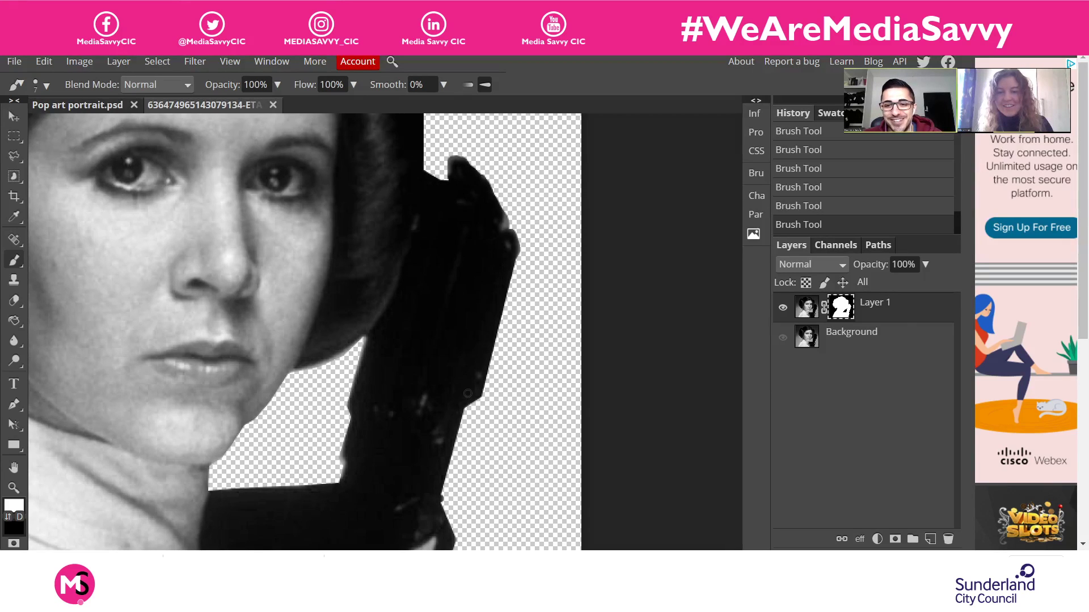
Restore the blaster's long outer edge and lower corners with straight white brush strokes on the mask at brush size 7
{"action": "left_click_drag", "start_coordinate": [463, 410], "coordinate": [442, 498]}
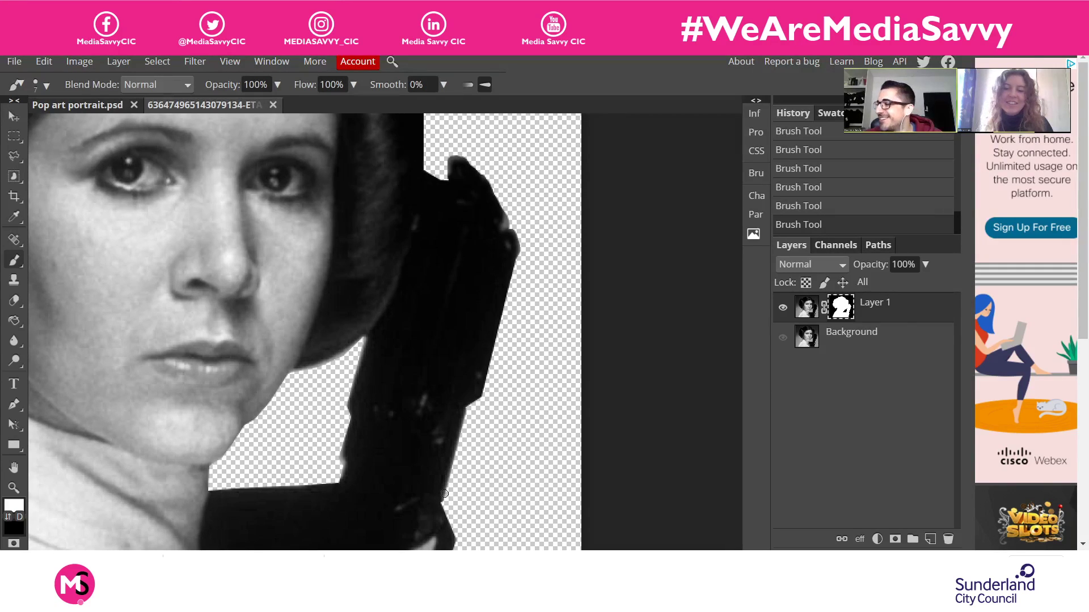
{"action": "left_click_drag", "start_coordinate": [455, 539], "coordinate": [446, 502]}
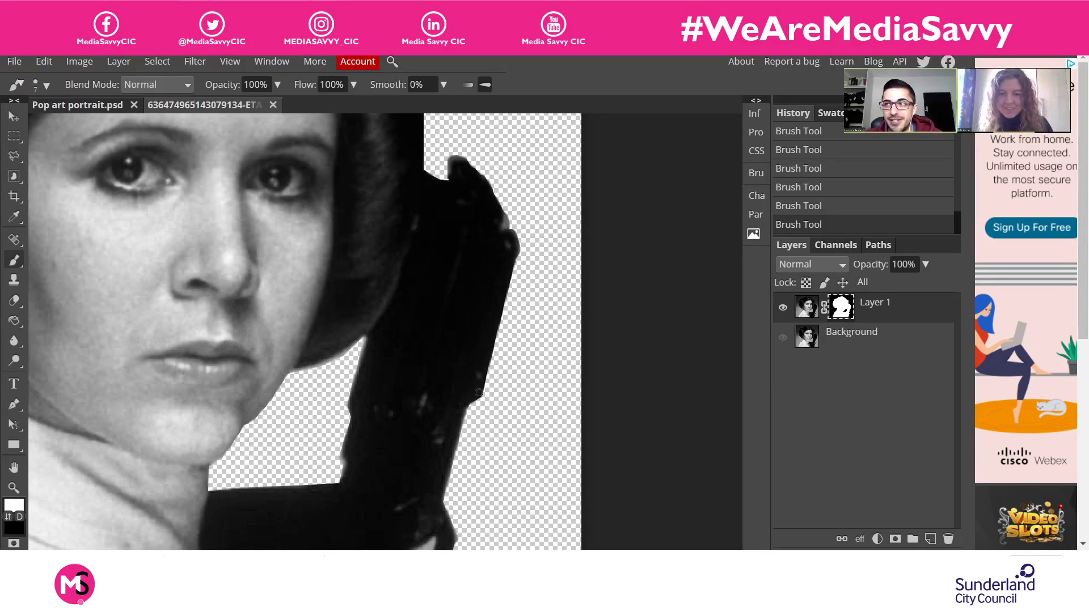
{"action": "left_click", "coordinate": [517, 247], "text": "shift"}
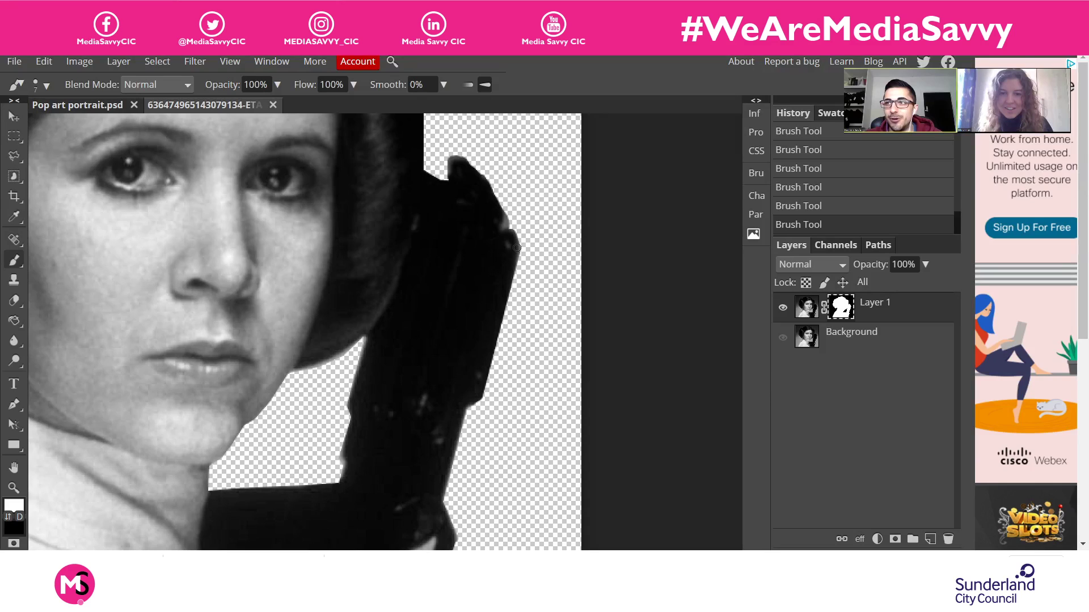
{"action": "left_click", "coordinate": [485, 395]}
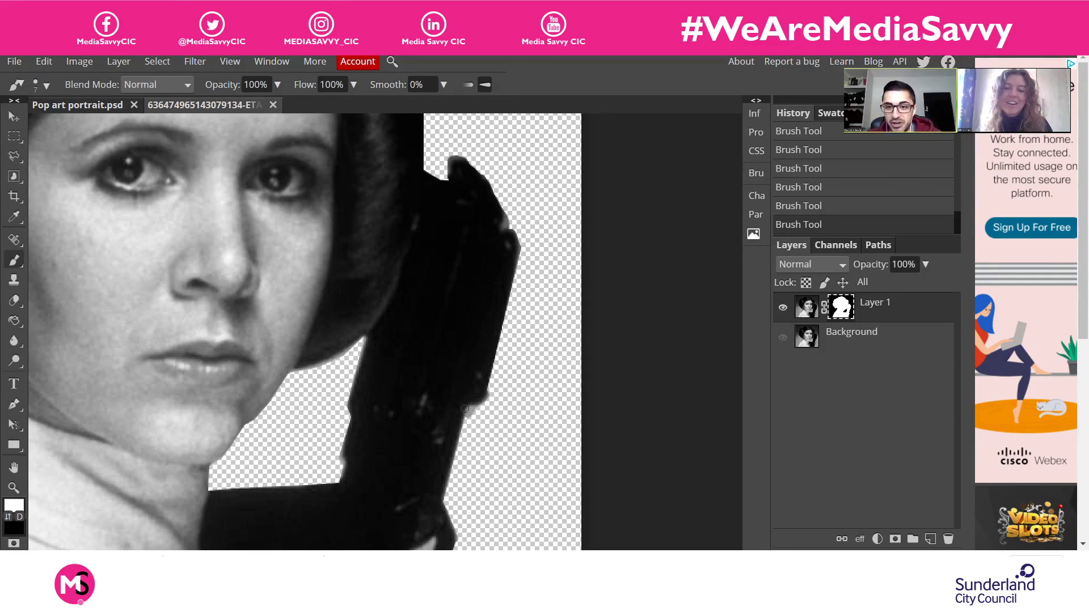
Refine the blaster's upper outer edge on the mask with the size 7 brush, alternating between black and white
{"action": "key", "text": "x"}
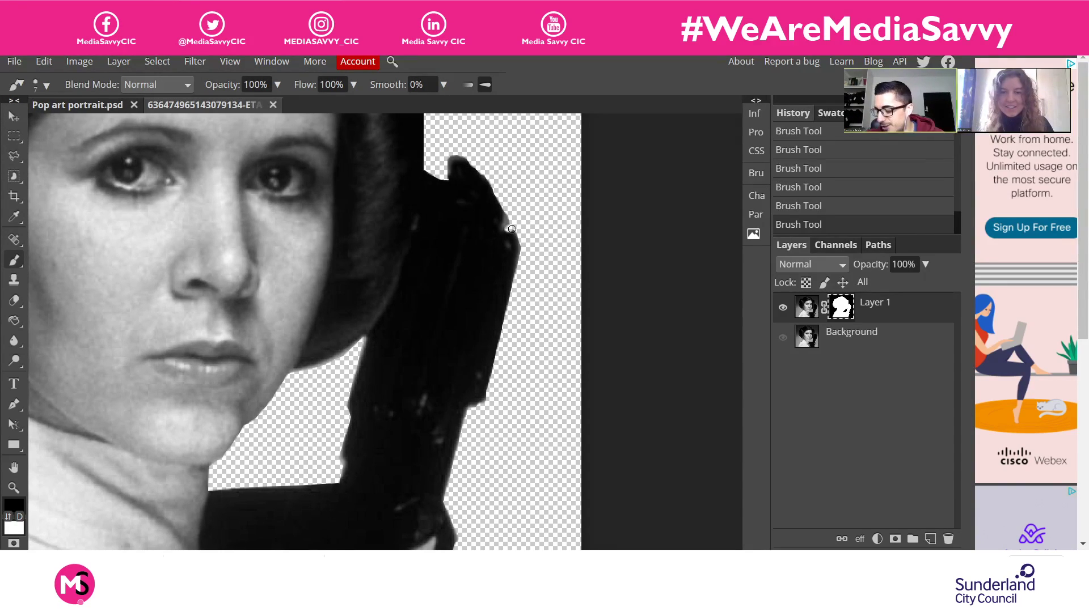
{"action": "key", "text": "x"}
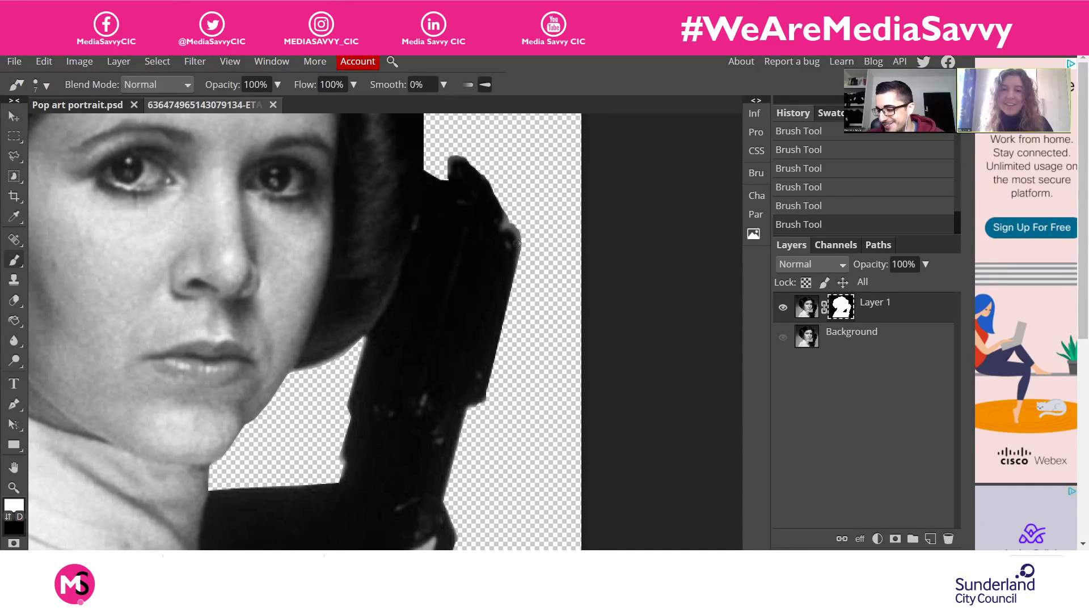
{"action": "scroll", "coordinate": [527, 224], "scroll_direction": "up", "scroll_amount": 2}
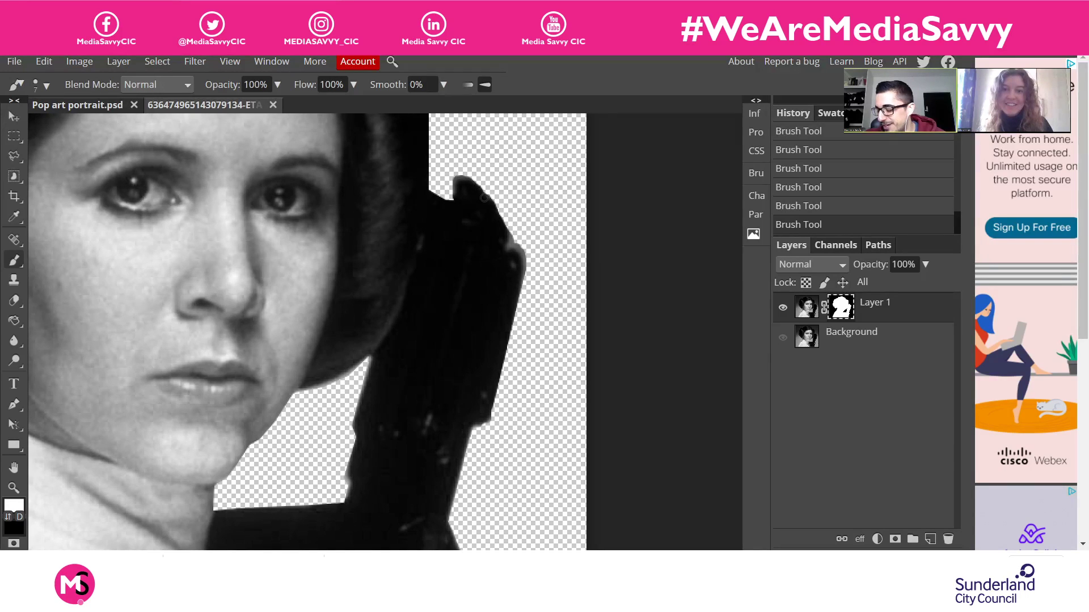
{"action": "mouse_move", "coordinate": [490, 205]}
{"action": "left_mouse_down"}
{"action": "mouse_move", "coordinate": [473, 188]}
{"action": "mouse_move", "coordinate": [508, 230]}
{"action": "left_mouse_up"}
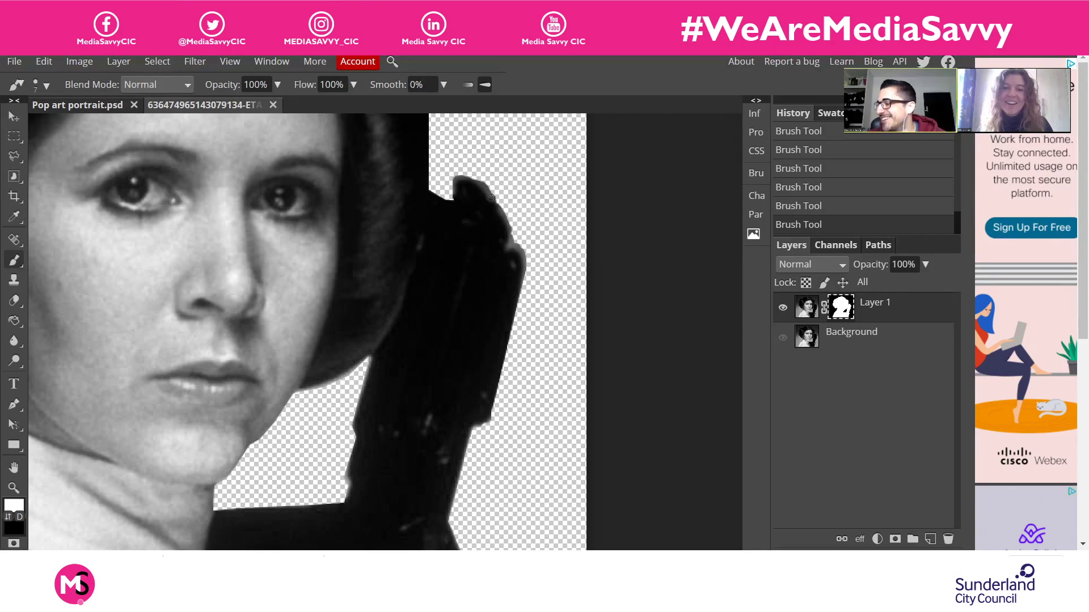
{"action": "key", "text": "x"}
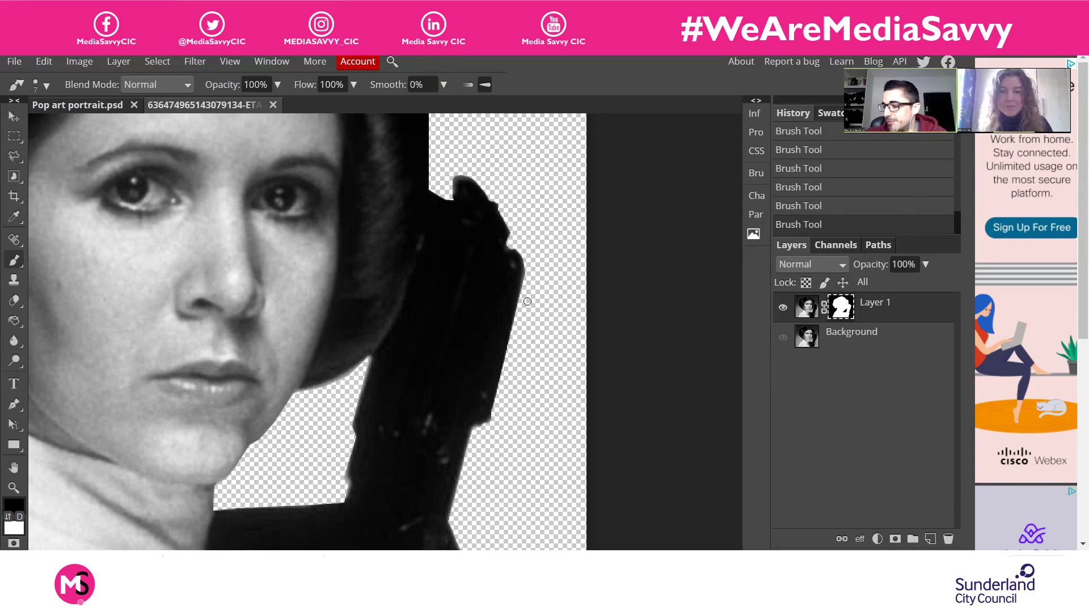
{"action": "key", "text": "x"}
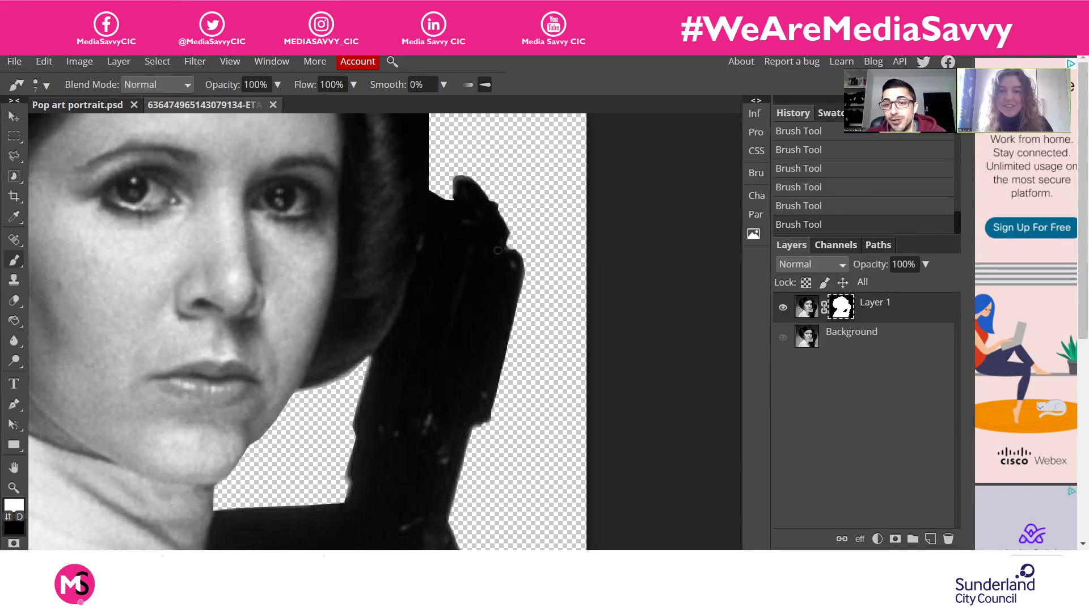
Reduce the brush size to 5 and paint white on the mask to restore the notch between the bun and the blaster's top
{"action": "key", "text": "bracketleft"}
{"action": "key", "text": "bracketleft"}
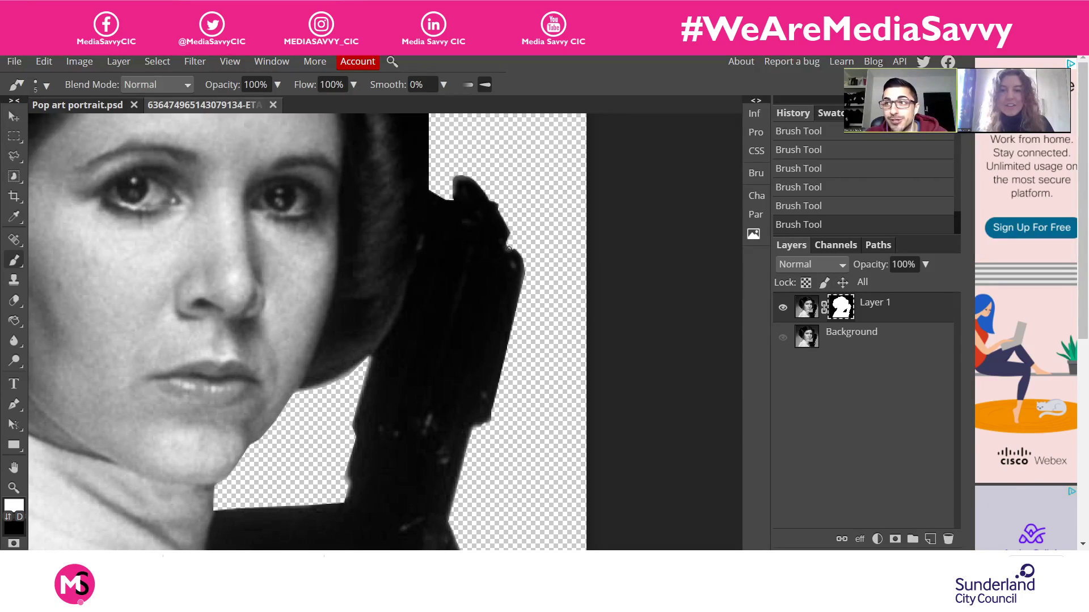
{"action": "key", "text": "x"}
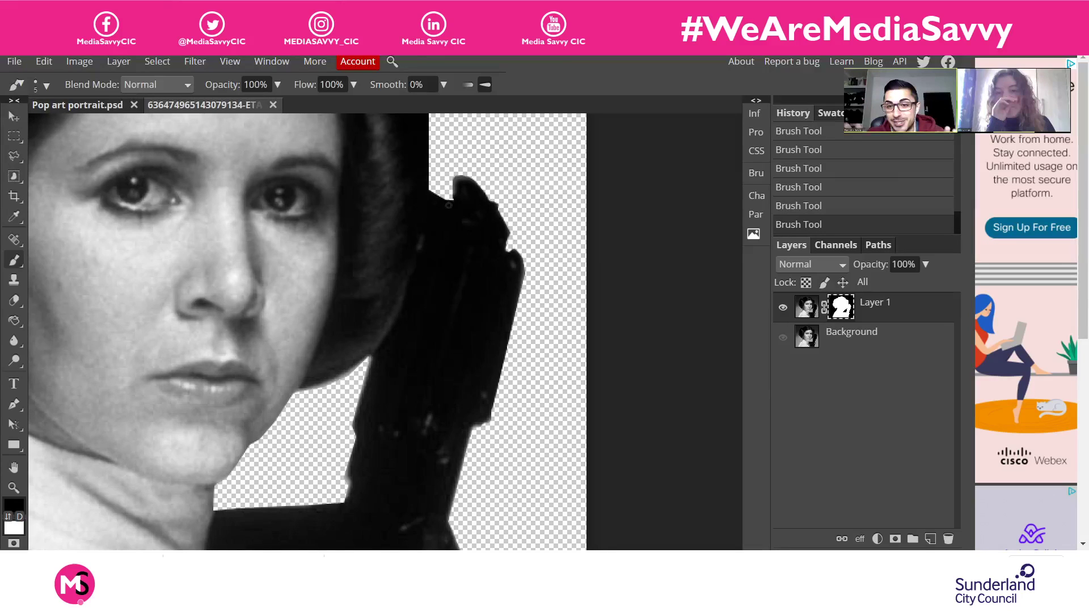
{"action": "key", "text": "x"}
{"action": "mouse_move", "coordinate": [432, 195]}
{"action": "left_mouse_down"}
{"action": "mouse_move", "coordinate": [449, 211]}
{"action": "mouse_move", "coordinate": [428, 184]}
{"action": "mouse_move", "coordinate": [447, 210]}
{"action": "left_mouse_up"}
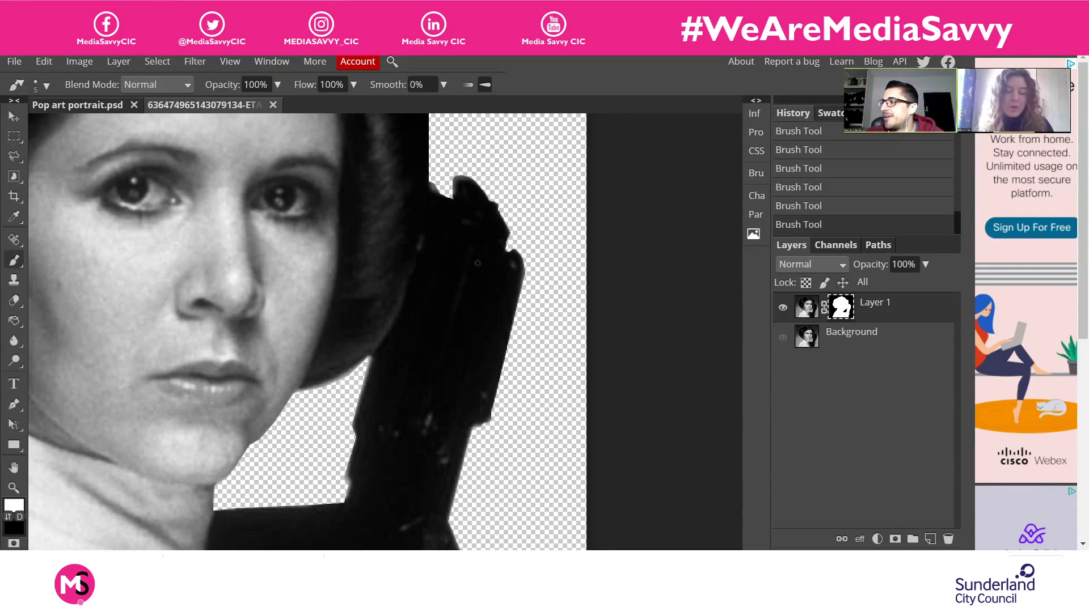
Duplicate Layer 1, leaving only the copy visible above the hidden original, and apply the copy's raster mask
{"action": "key", "text": "ctrl+0"}
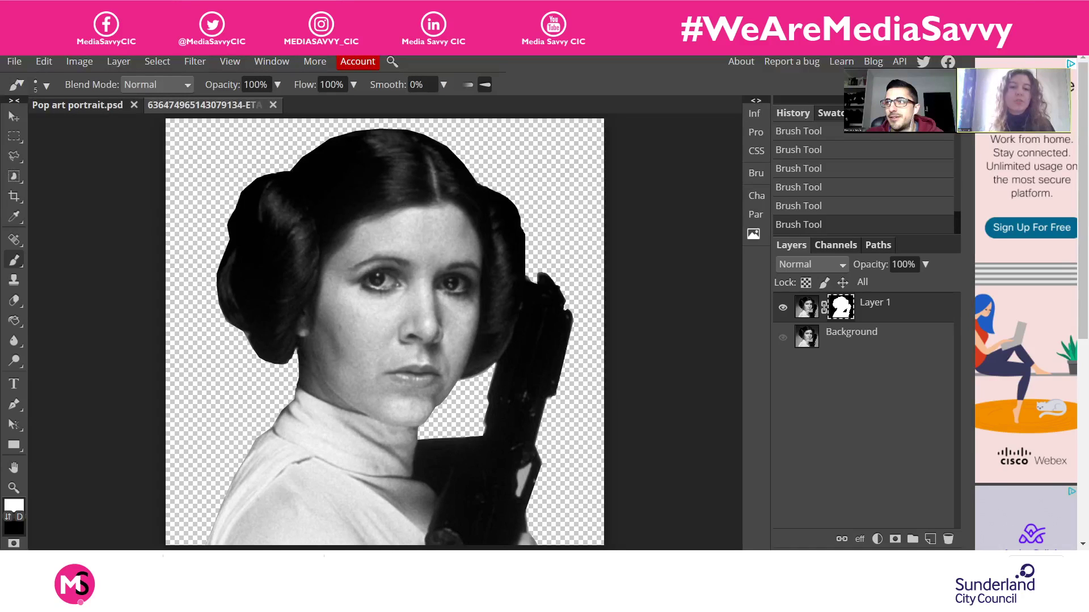
{"action": "left_click", "coordinate": [806, 307]}
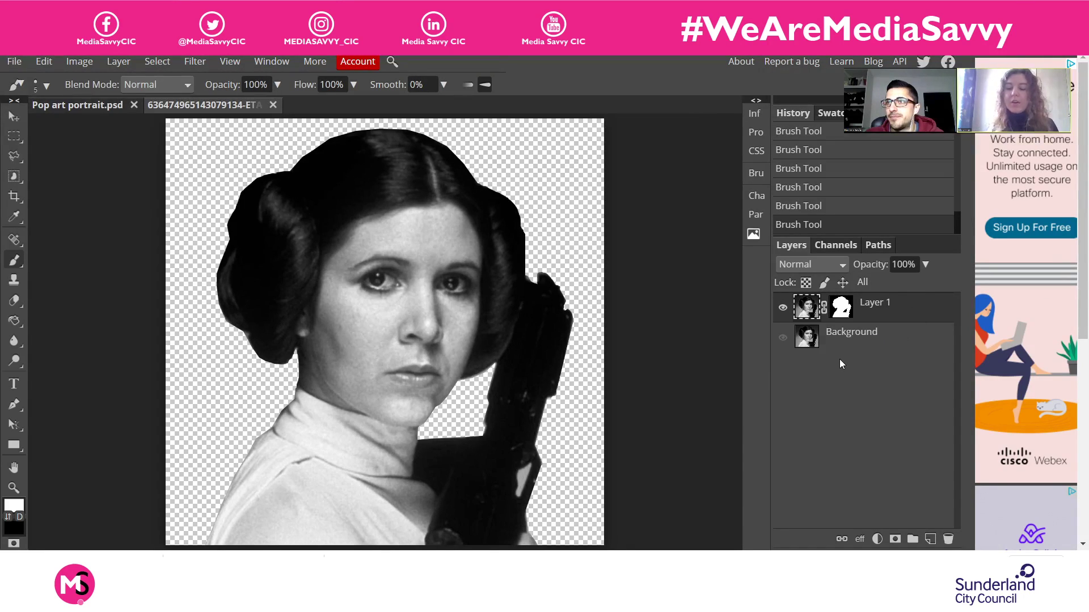
{"action": "key", "text": "ctrl+j"}
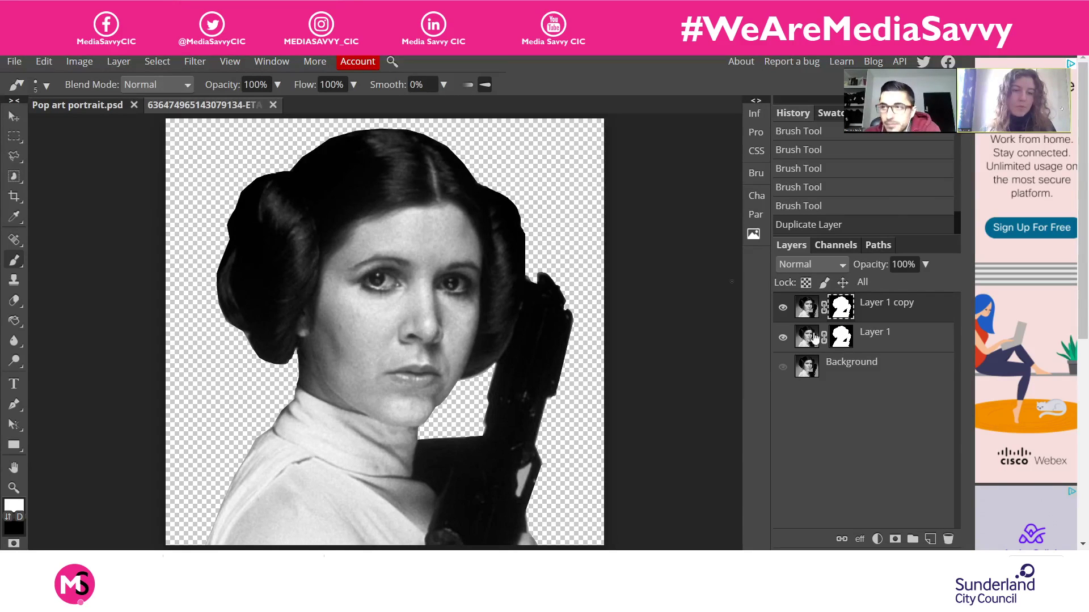
{"action": "left_click", "coordinate": [782, 338]}
{"action": "right_click", "coordinate": [843, 309]}
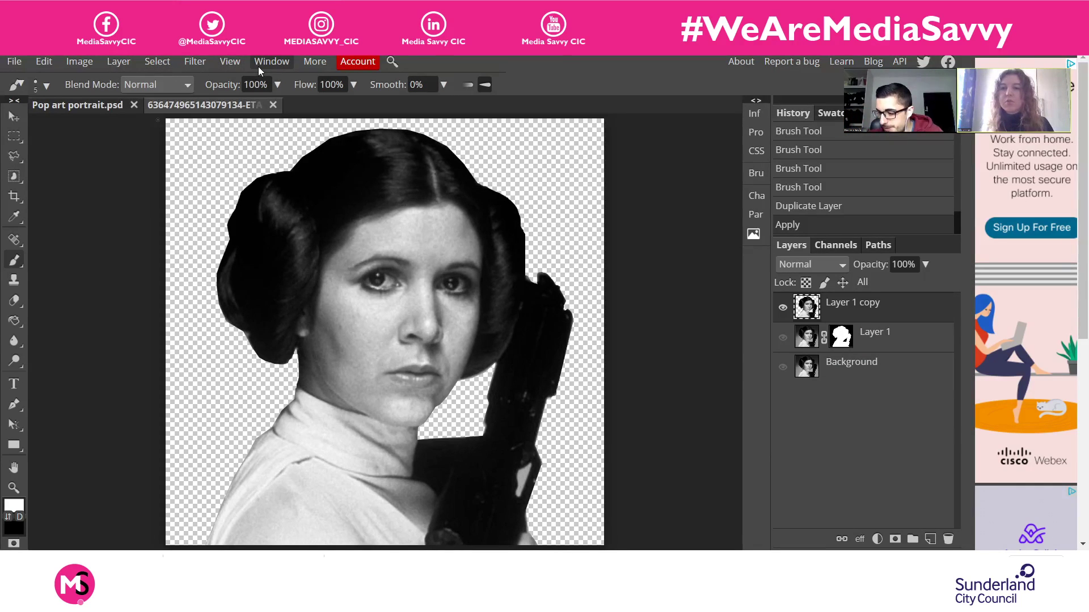
Apply a Halftone Pattern filter to Layer 1 copy with the Dot pattern, size 2 and contrast 14
{"action": "left_click", "coordinate": [199, 63]}
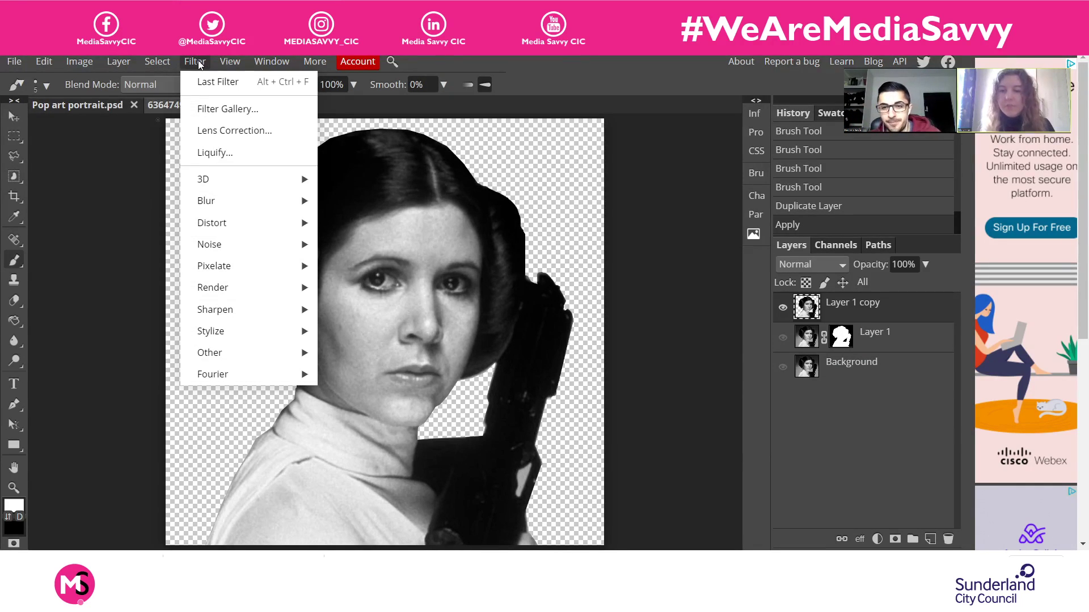
{"action": "left_click", "coordinate": [252, 109]}
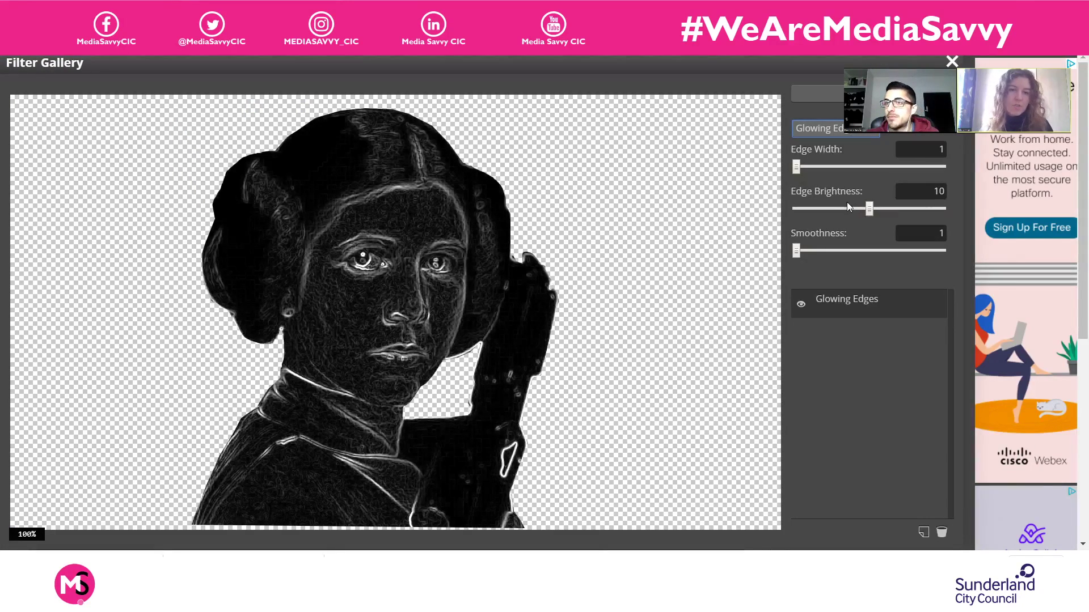
{"action": "key", "text": "Down"}
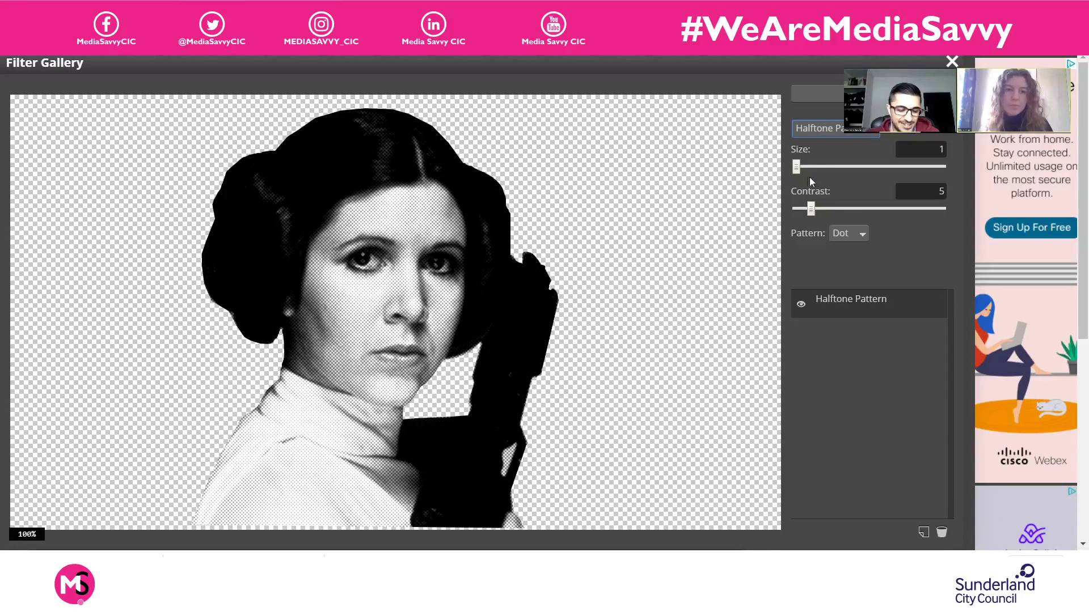
{"action": "left_click", "coordinate": [796, 169]}
{"action": "left_click_drag", "start_coordinate": [796, 169], "coordinate": [804, 169]}
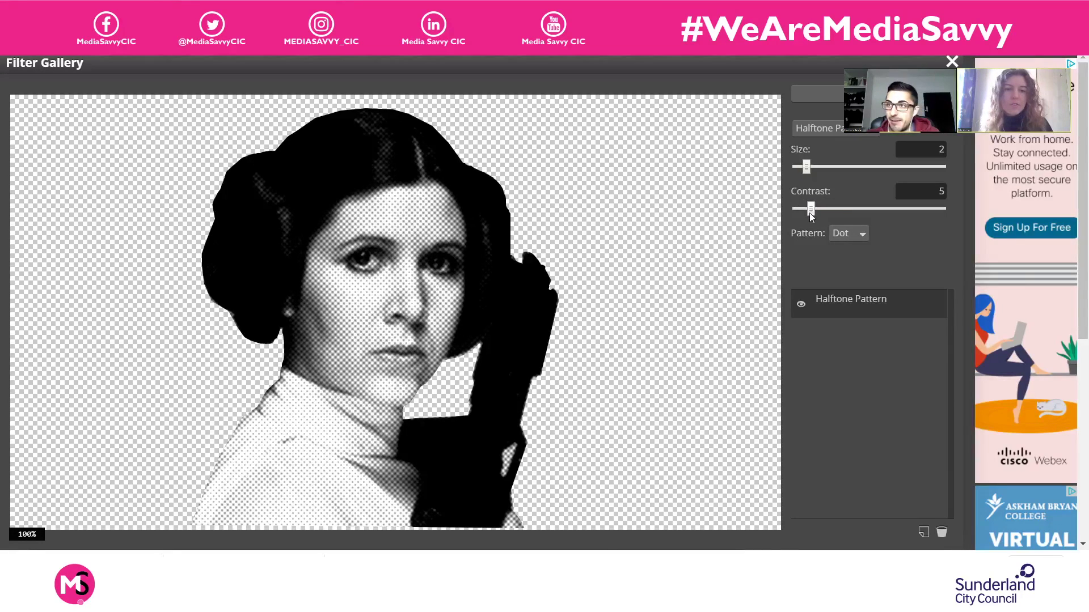
{"action": "mouse_move", "coordinate": [810, 211]}
{"action": "left_mouse_down"}
{"action": "mouse_move", "coordinate": [864, 218]}
{"action": "mouse_move", "coordinate": [831, 210]}
{"action": "left_mouse_up"}
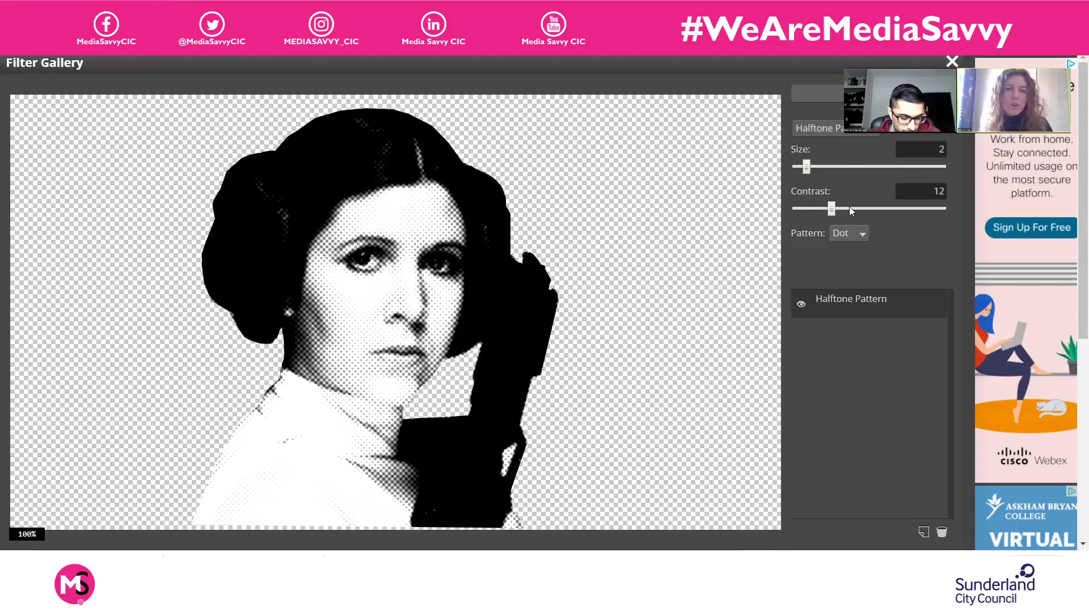
{"action": "mouse_move", "coordinate": [831, 210]}
{"action": "left_mouse_down"}
{"action": "mouse_move", "coordinate": [930, 216]}
{"action": "mouse_move", "coordinate": [868, 226]}
{"action": "mouse_move", "coordinate": [822, 215]}
{"action": "left_mouse_up"}
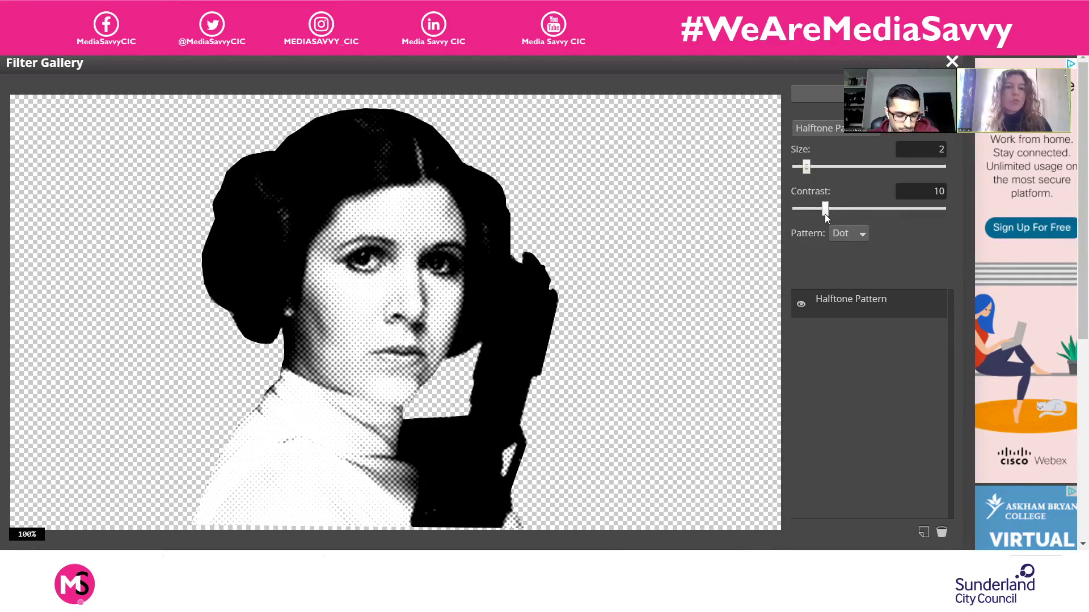
{"action": "left_click_drag", "start_coordinate": [825, 213], "coordinate": [951, 220]}
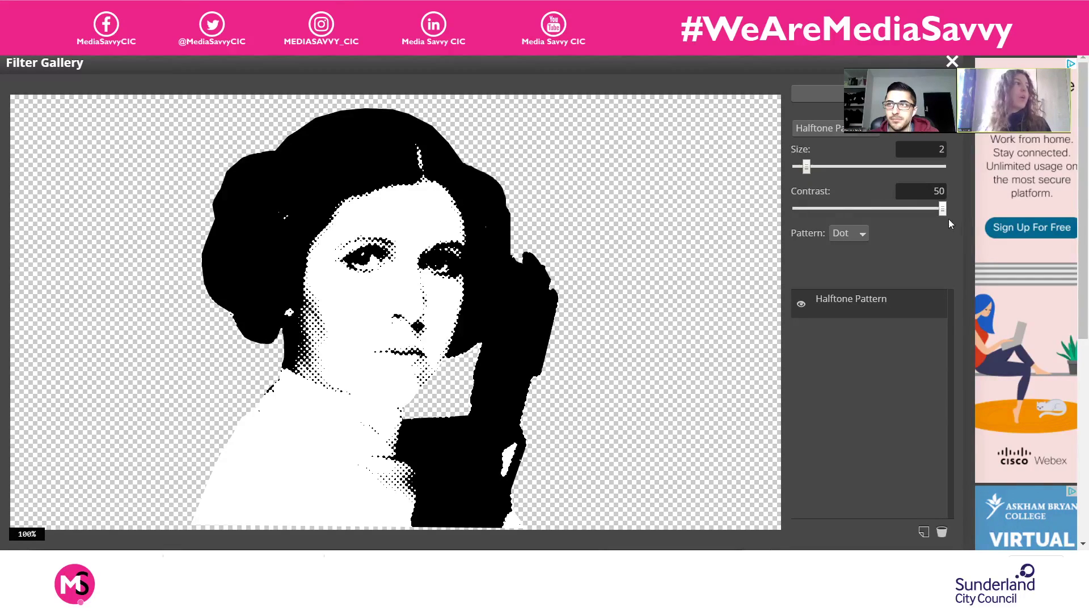
{"action": "left_click_drag", "start_coordinate": [942, 210], "coordinate": [837, 202]}
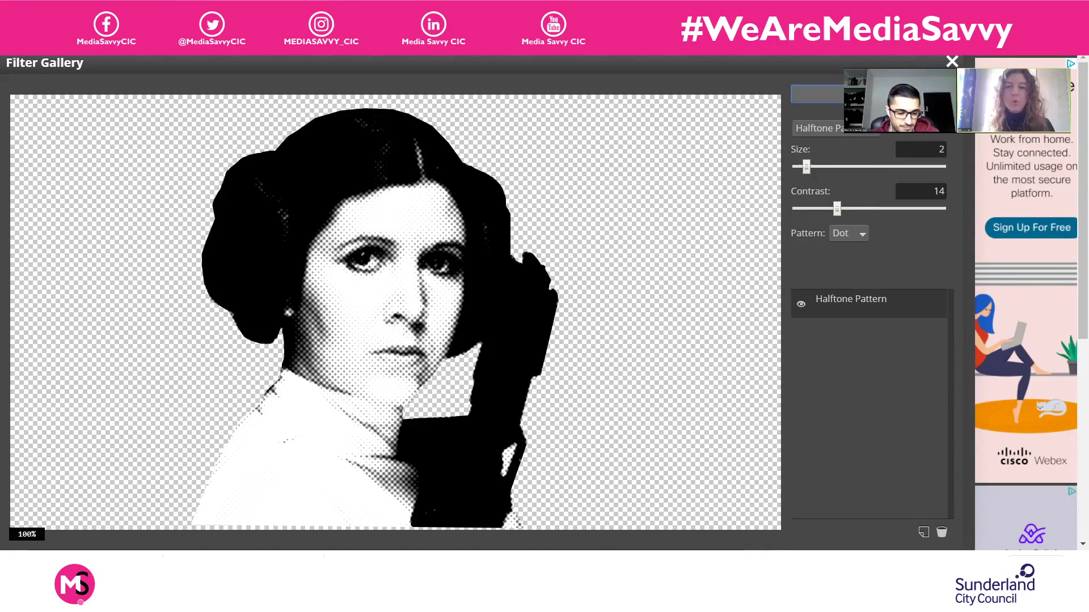
{"action": "key", "text": "Return"}
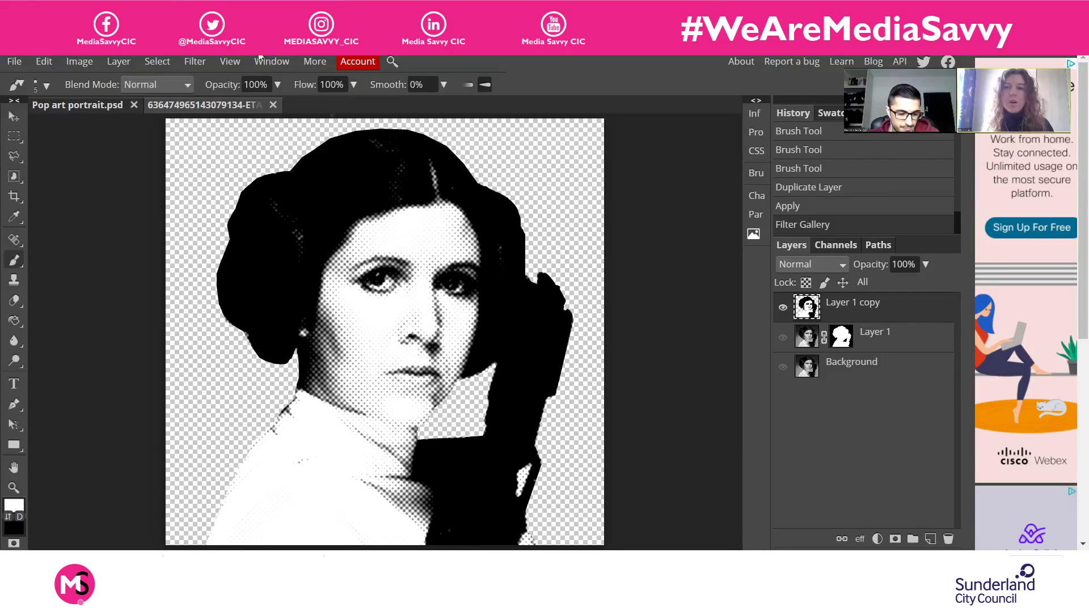
Sharpen the halftone portrait with Smart Sharpen at an amount of 200% and a radius of 1.0 px
{"action": "left_click", "coordinate": [197, 64]}
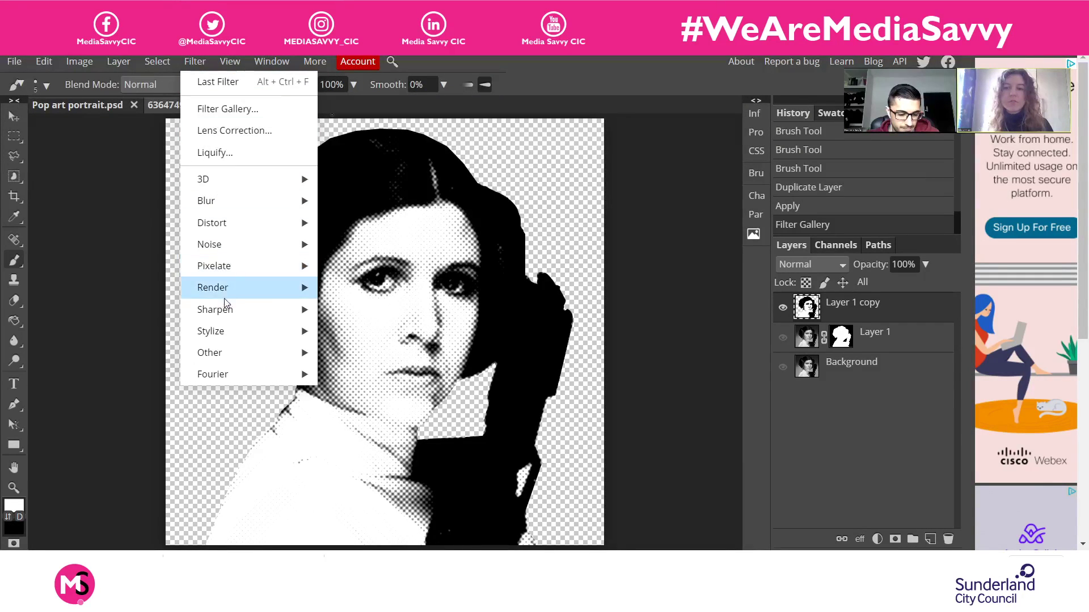
{"action": "mouse_move", "coordinate": [222, 309]}
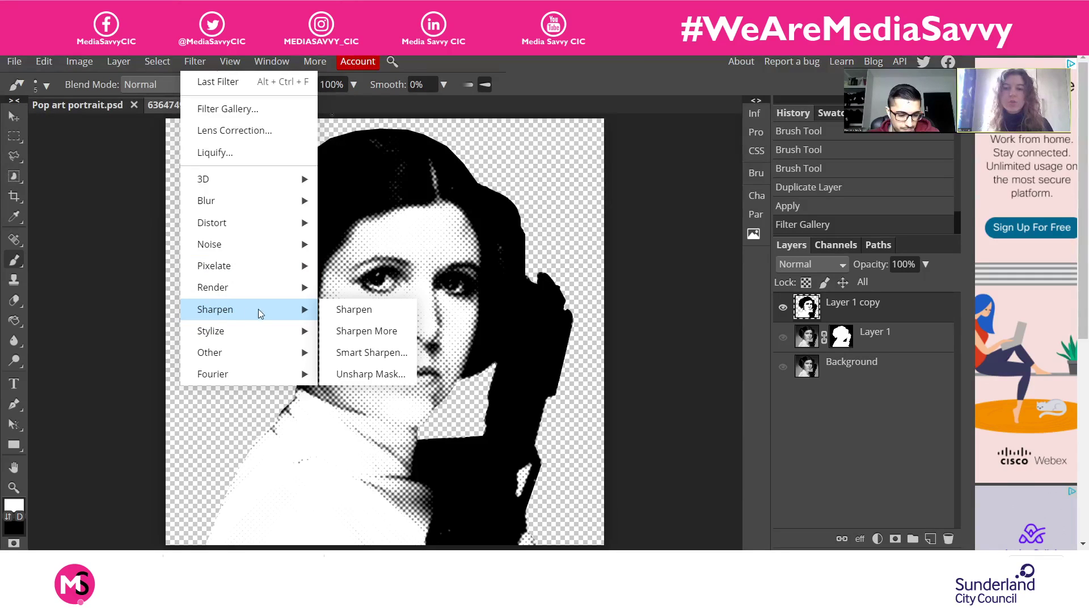
{"action": "left_click", "coordinate": [372, 353]}
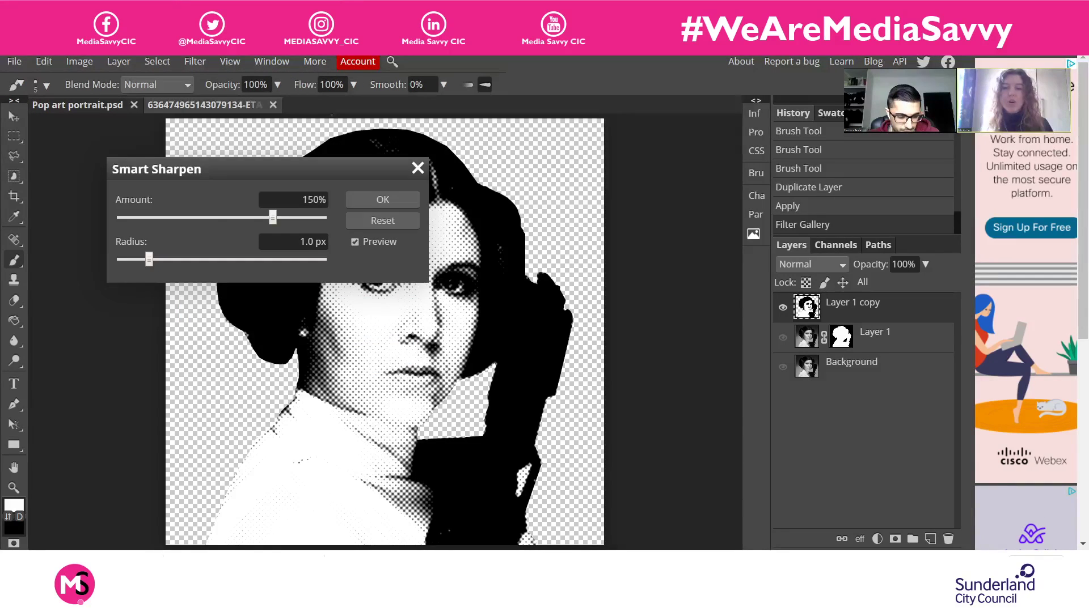
{"action": "left_click_drag", "start_coordinate": [272, 218], "coordinate": [335, 221]}
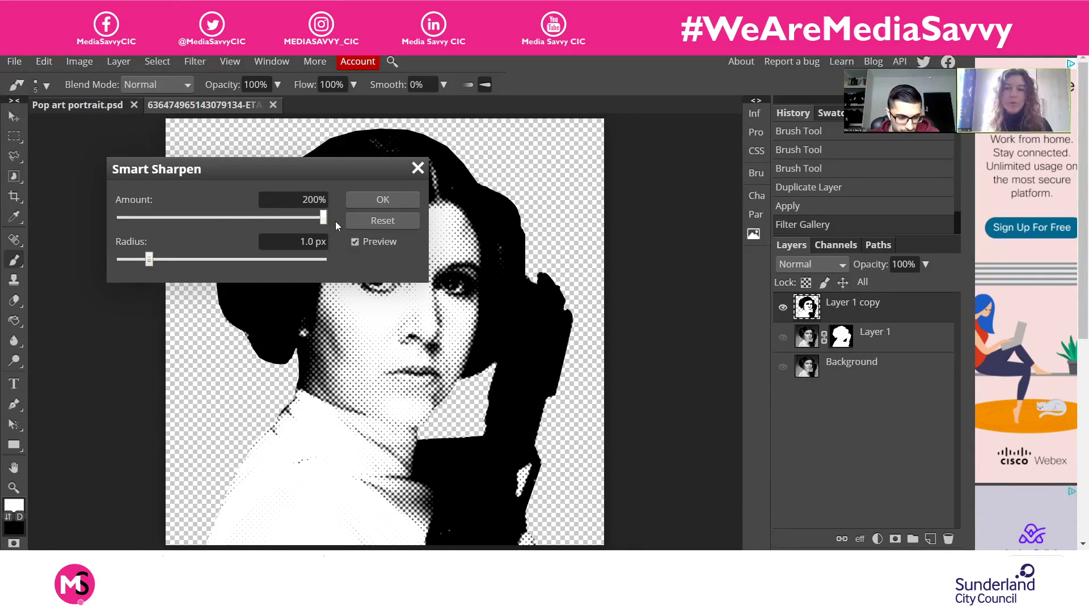
{"action": "left_click_drag", "start_coordinate": [317, 175], "coordinate": [749, 134]}
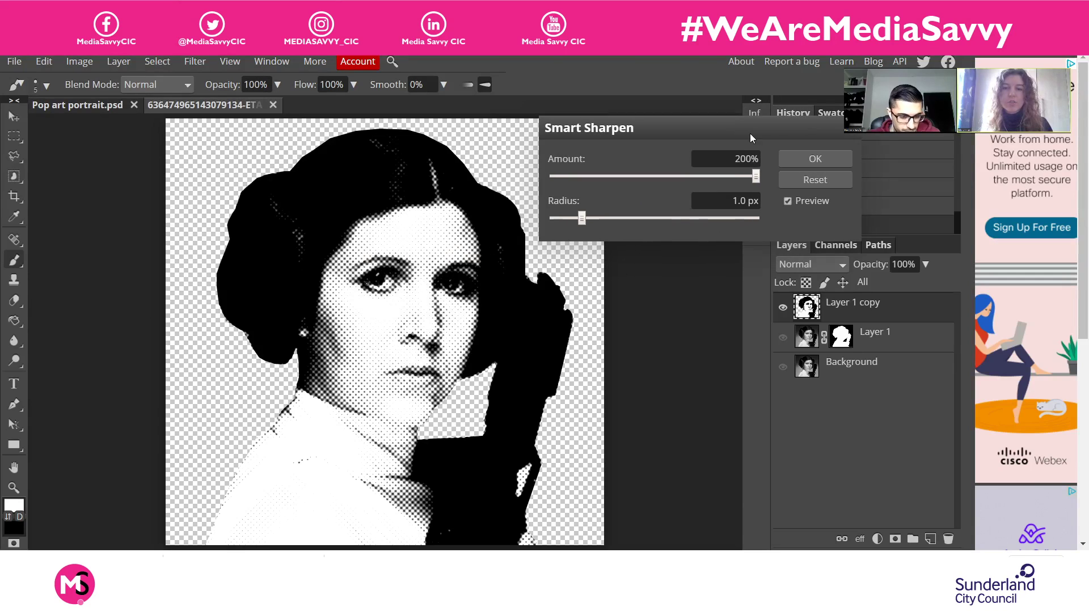
{"action": "left_click", "coordinate": [808, 162]}
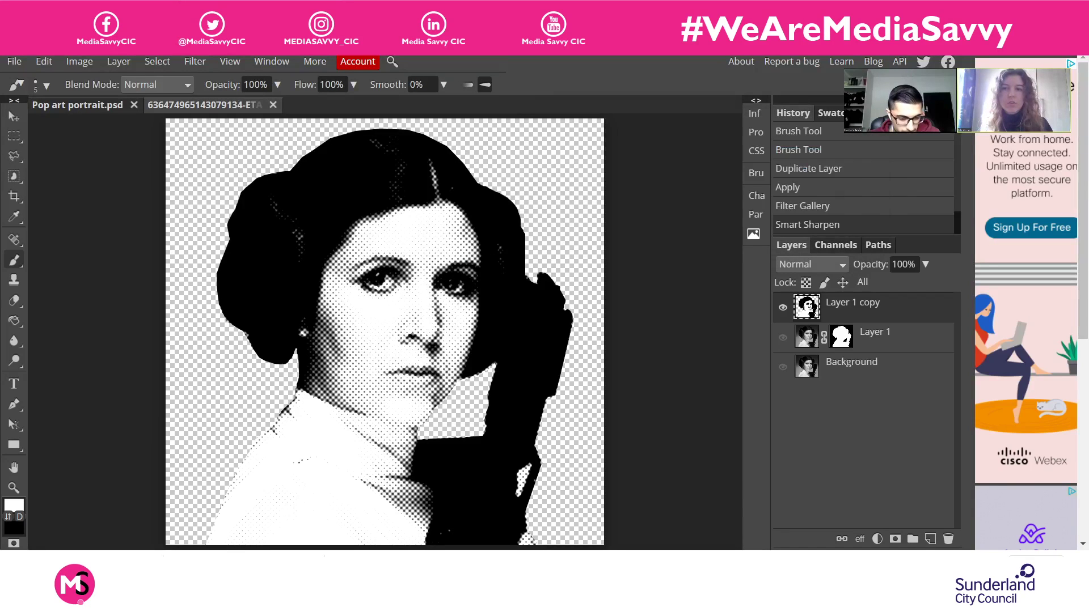
Apply Smart Sharpen to Layer 1 copy a second time with the same 200% amount and 1.0 px radius
{"action": "left_click", "coordinate": [194, 63]}
{"action": "mouse_move", "coordinate": [234, 308]}
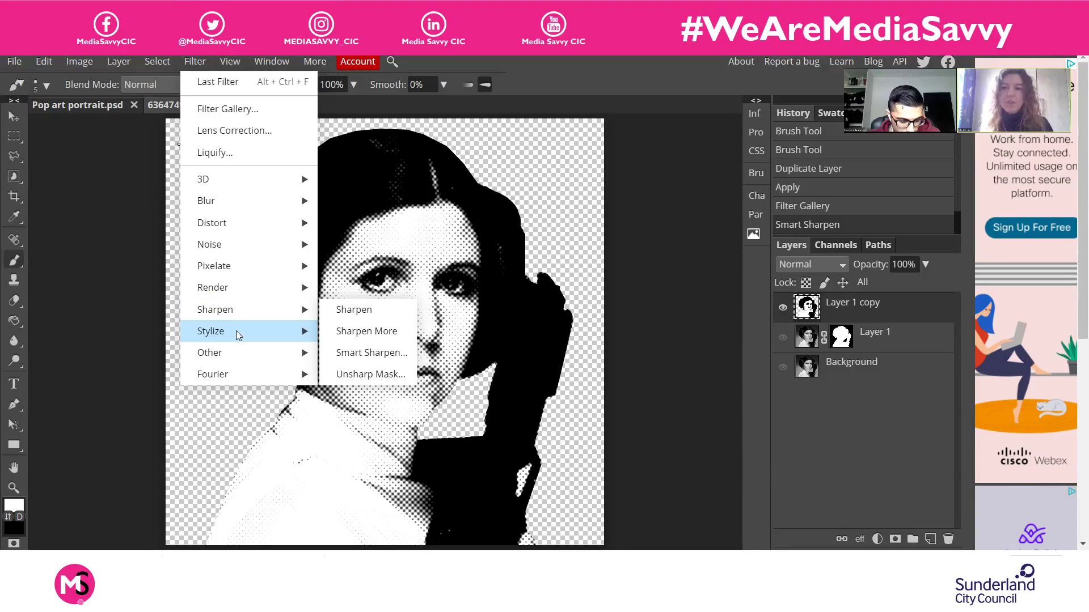
{"action": "left_click", "coordinate": [344, 352]}
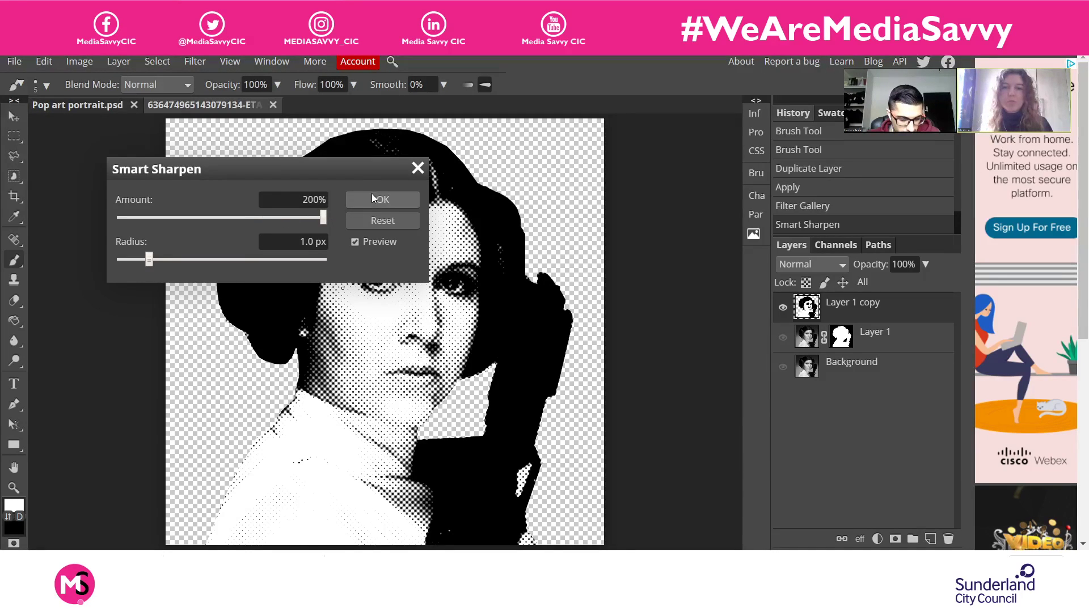
{"action": "left_click", "coordinate": [385, 199]}
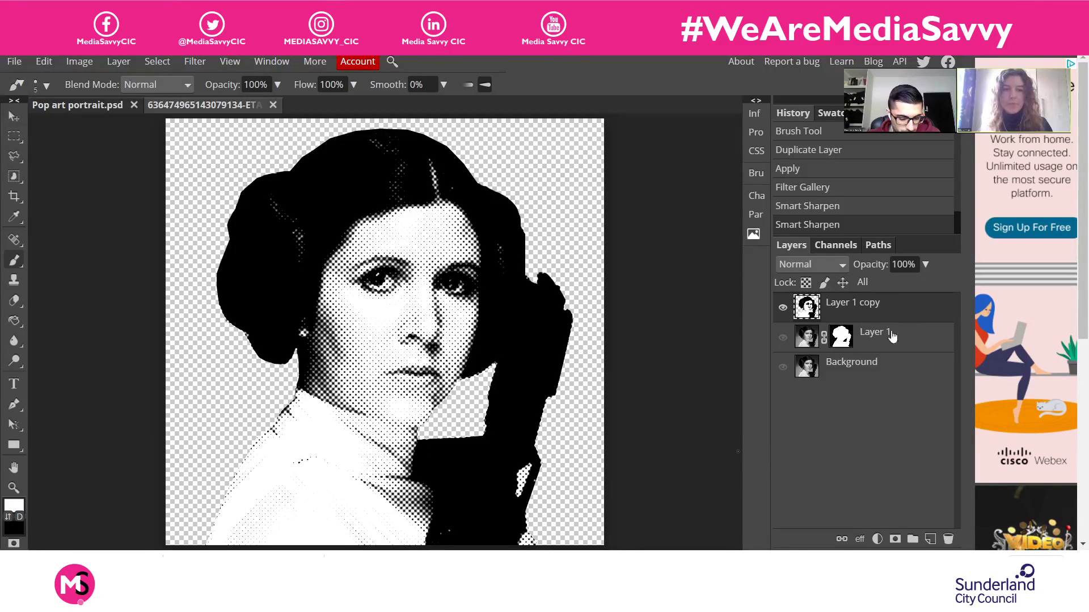
Add a new layer beneath Layer 1 copy, set the copy's blend mode to Multiply, and make the new layer active
{"action": "left_click", "coordinate": [930, 539]}
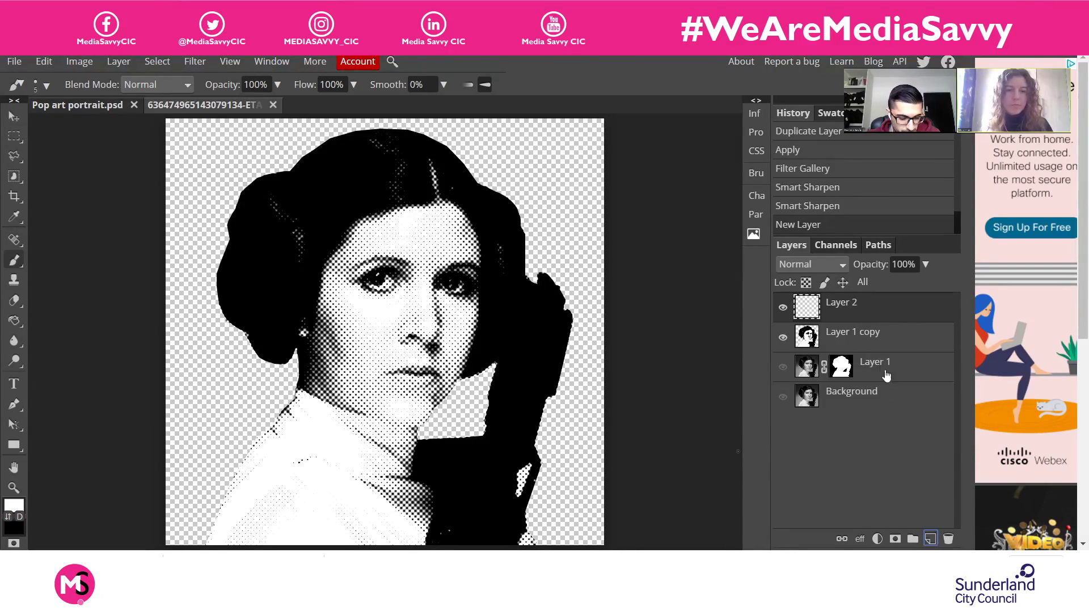
{"action": "left_click_drag", "start_coordinate": [861, 314], "coordinate": [859, 344]}
{"action": "left_click", "coordinate": [814, 306]}
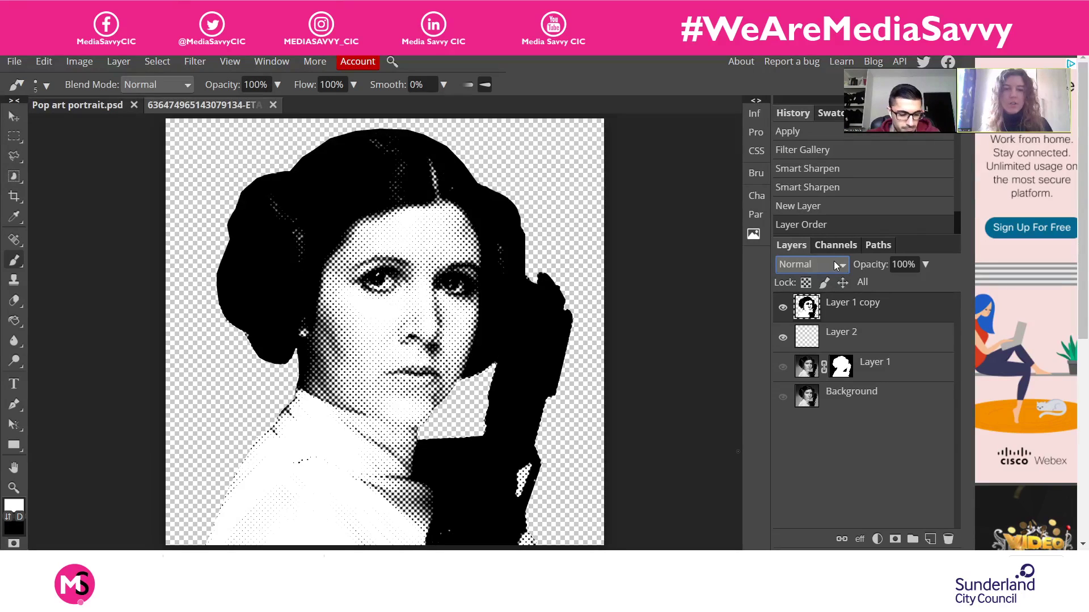
{"action": "key", "text": "m"}
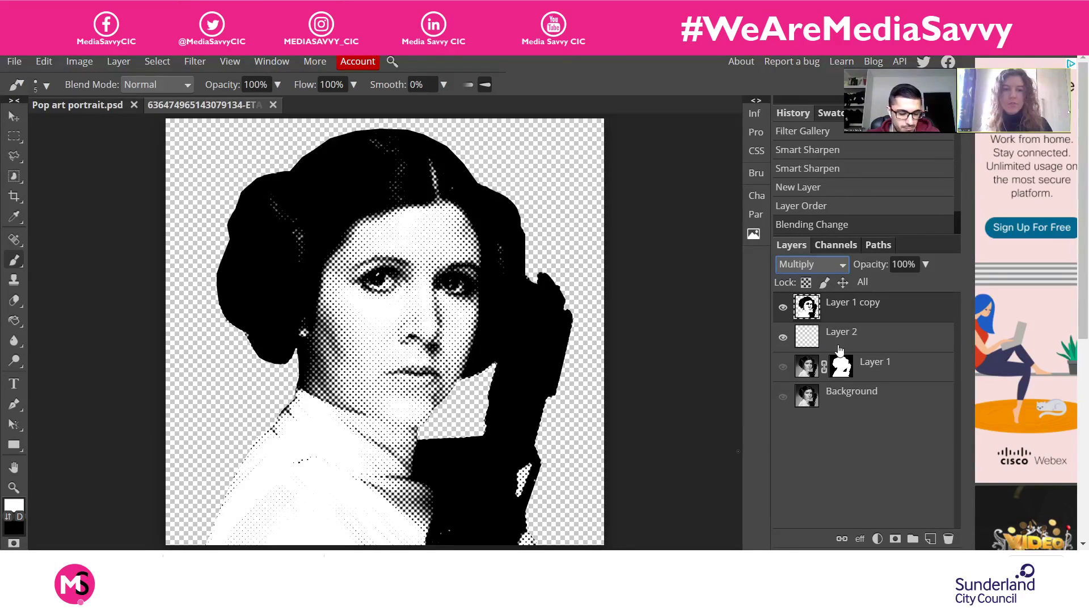
{"action": "left_click", "coordinate": [815, 339]}
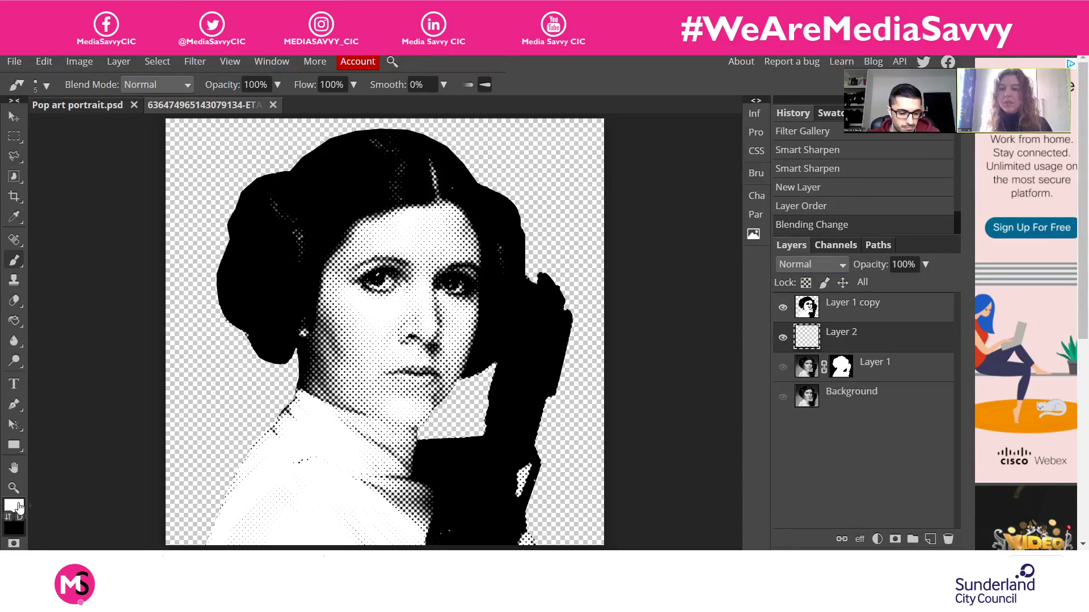
Set the foreground colour to a medium blue (#1f72c9) and fill the empty Layer 2 with it using the Paint Bucket
{"action": "left_click", "coordinate": [14, 504]}
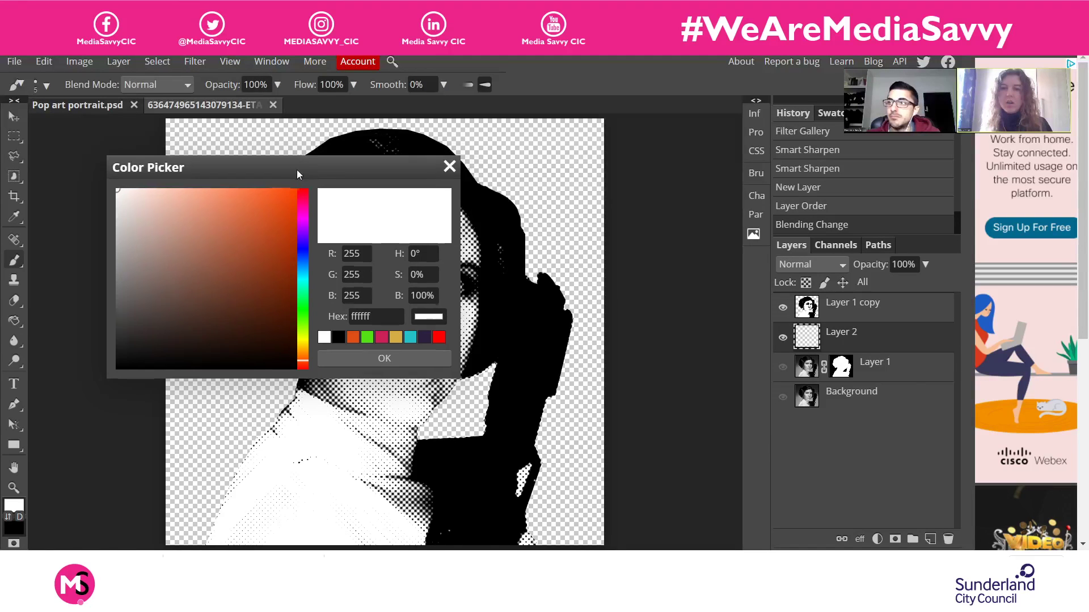
{"action": "left_click_drag", "start_coordinate": [297, 169], "coordinate": [795, 141]}
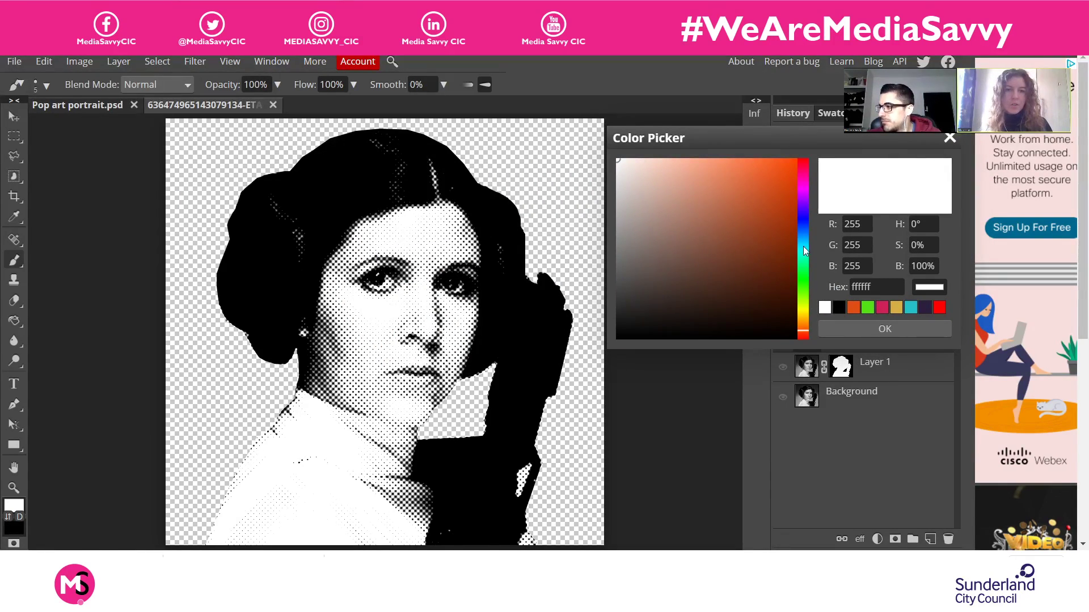
{"action": "left_click_drag", "start_coordinate": [803, 247], "coordinate": [803, 236]}
{"action": "mouse_move", "coordinate": [763, 196]}
{"action": "left_mouse_down"}
{"action": "mouse_move", "coordinate": [763, 211]}
{"action": "mouse_move", "coordinate": [753, 202]}
{"action": "mouse_move", "coordinate": [765, 200]}
{"action": "left_mouse_up"}
{"action": "left_click_drag", "start_coordinate": [805, 239], "coordinate": [805, 233]}
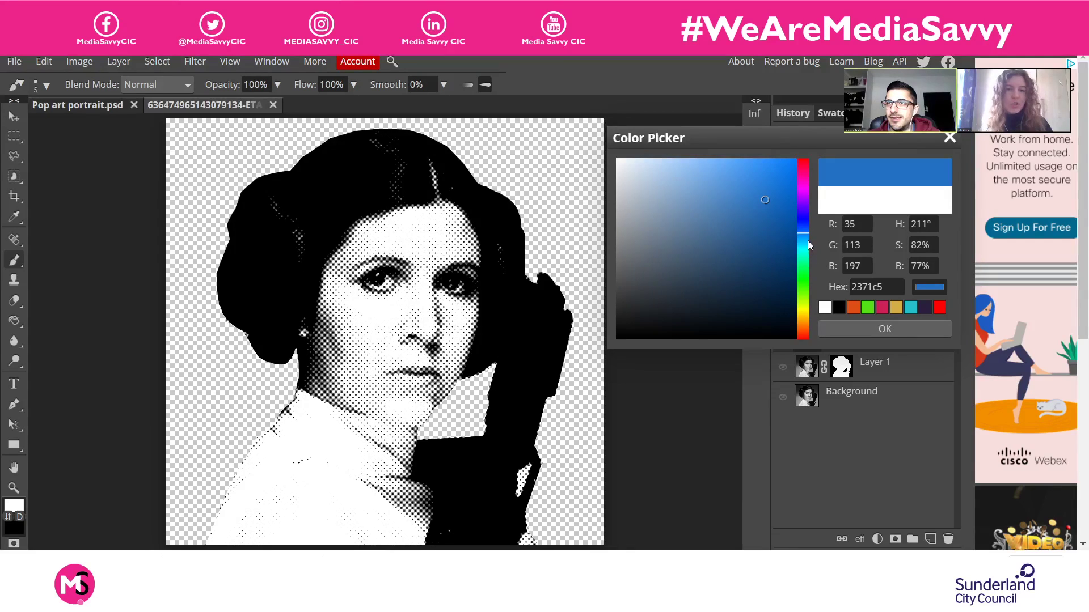
{"action": "left_click_drag", "start_coordinate": [774, 198], "coordinate": [769, 196]}
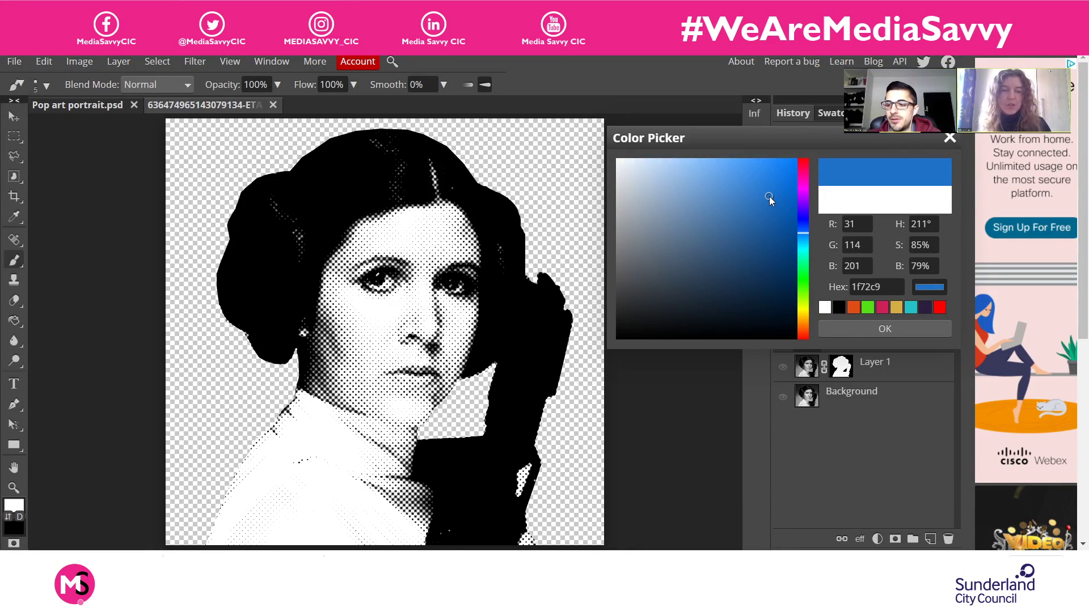
{"action": "left_click", "coordinate": [880, 330]}
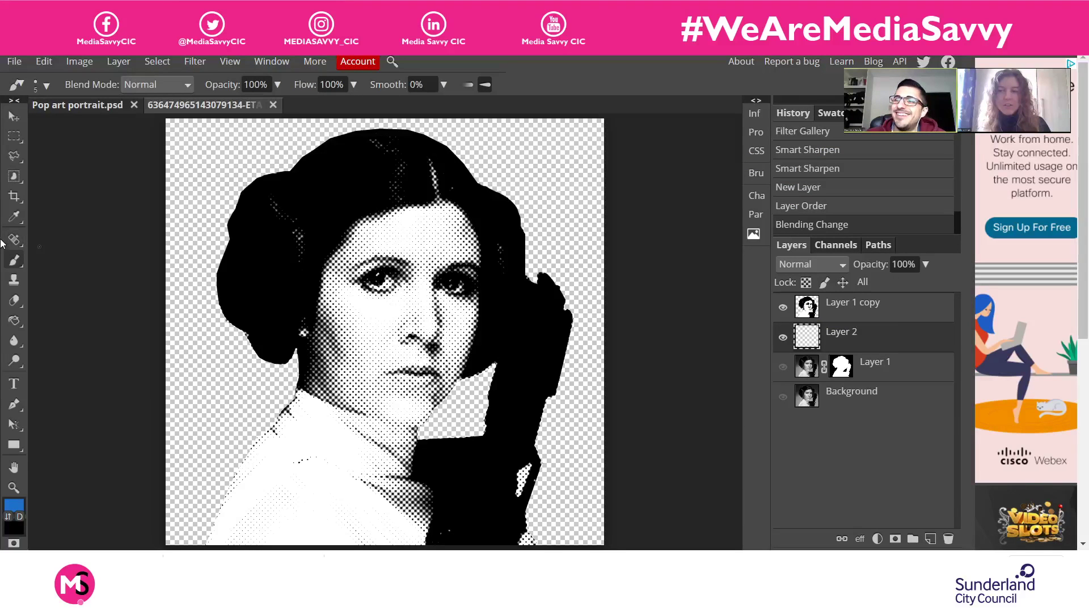
{"action": "left_click", "coordinate": [19, 320]}
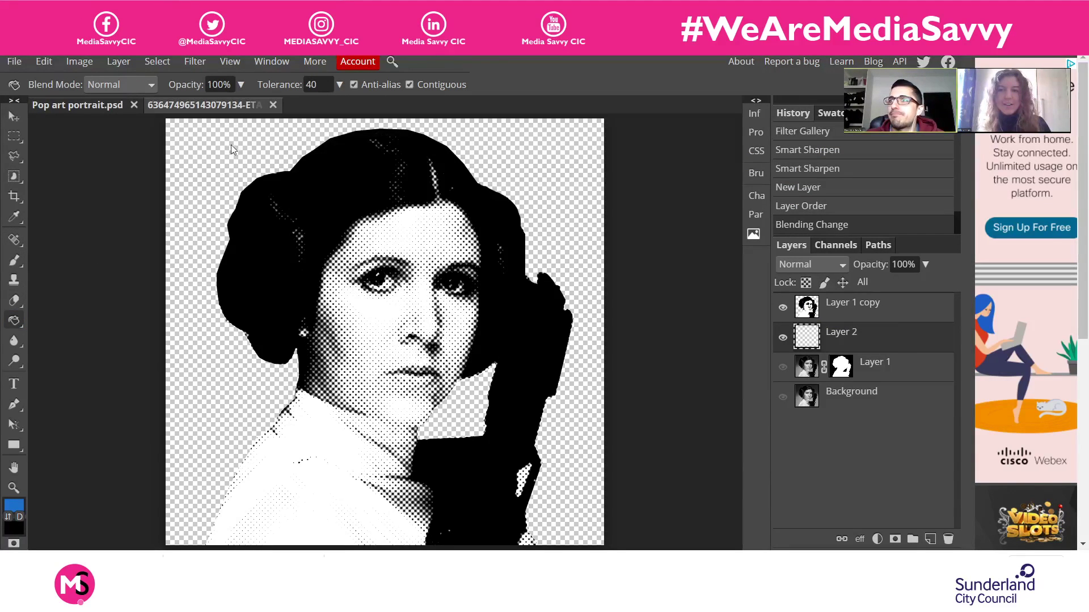
{"action": "left_click", "coordinate": [220, 159]}
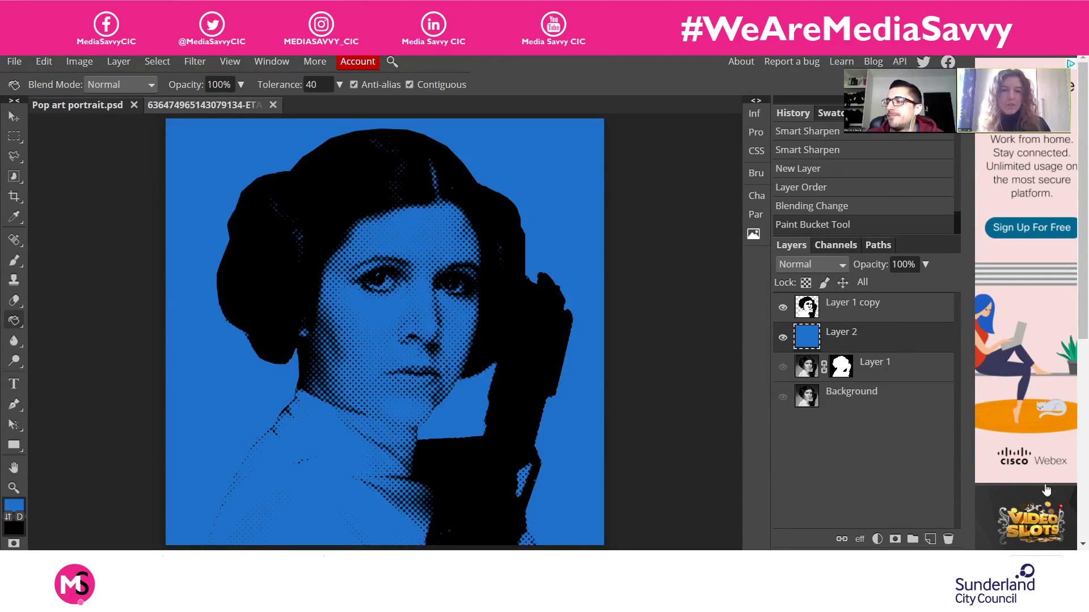
Add a new layer above the blue layer and lasso the face, following the hairline, jaw and hair parting
{"action": "left_click", "coordinate": [930, 539]}
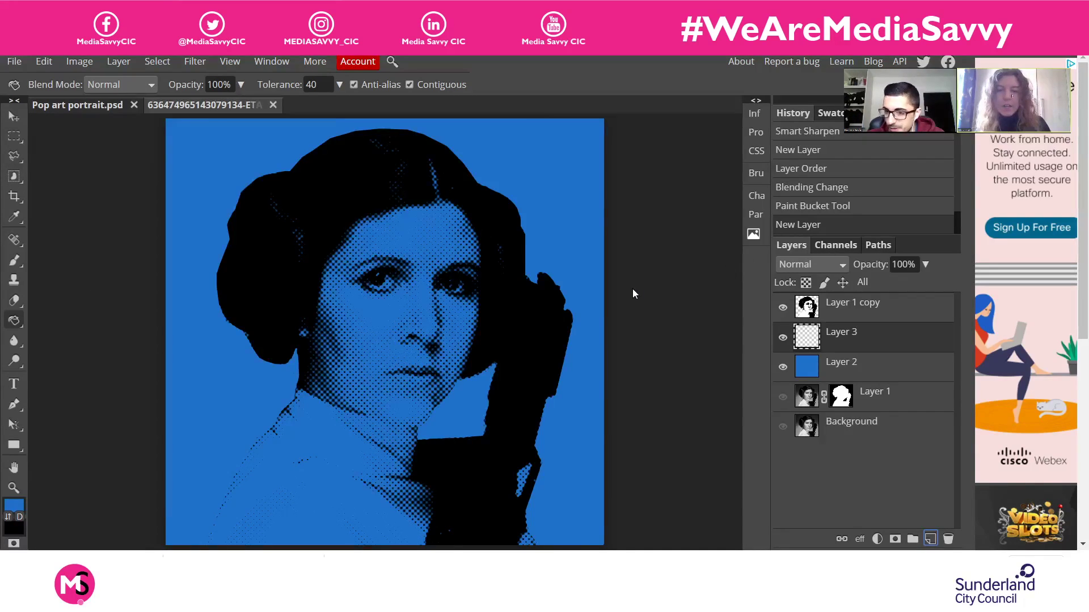
{"action": "key", "text": "ctrl+="}
{"action": "scroll", "coordinate": [445, 272], "scroll_direction": "down", "scroll_amount": 2}
{"action": "scroll", "coordinate": [387, 257], "scroll_direction": "up", "scroll_amount": 2}
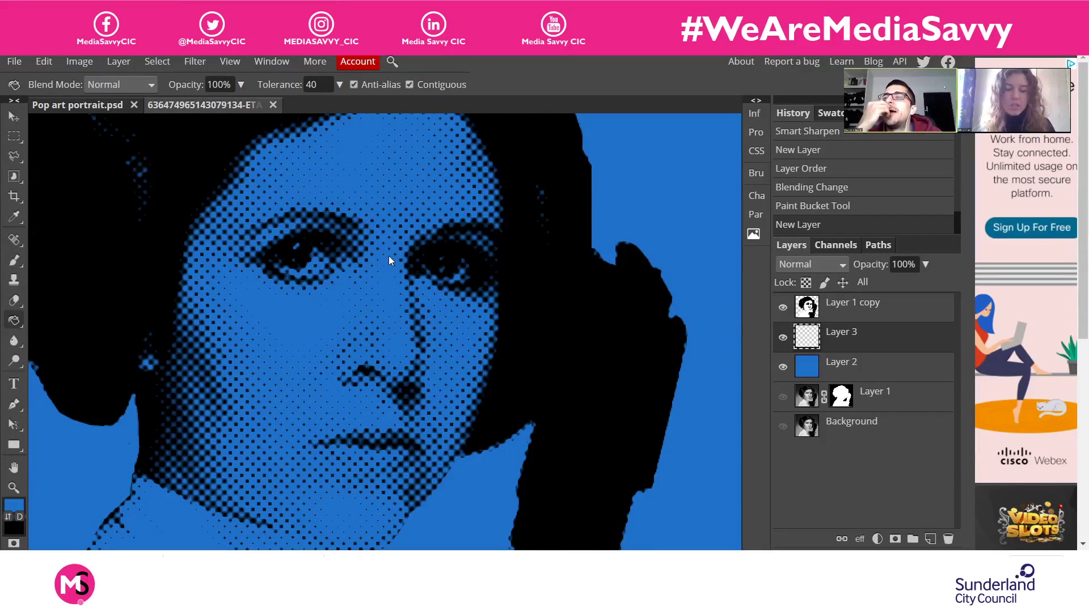
{"action": "scroll", "coordinate": [462, 293], "scroll_direction": "down", "scroll_amount": 2}
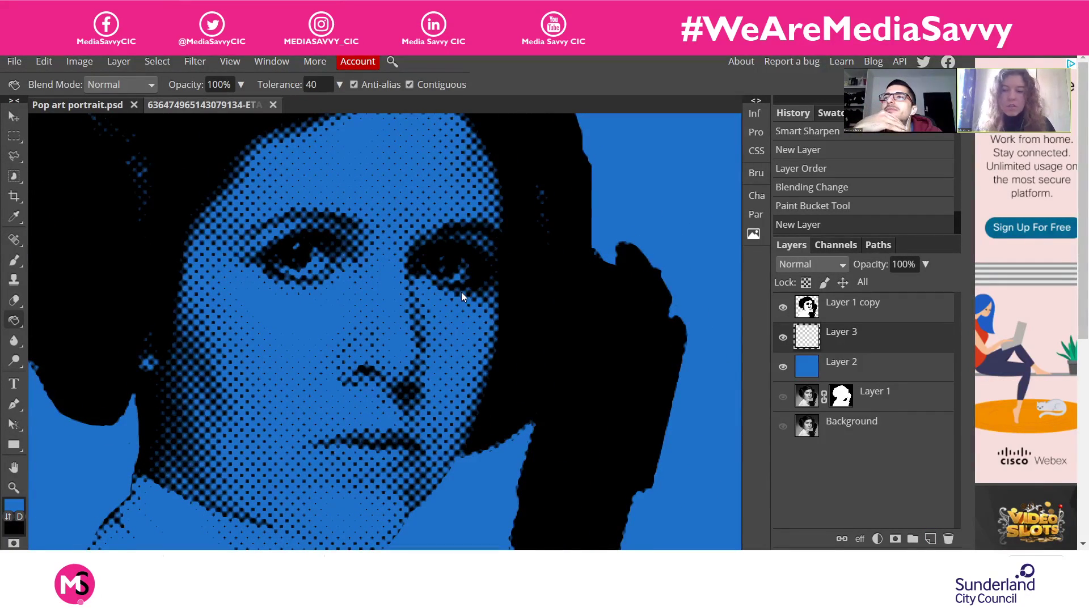
{"action": "key", "text": "ctrl+0"}
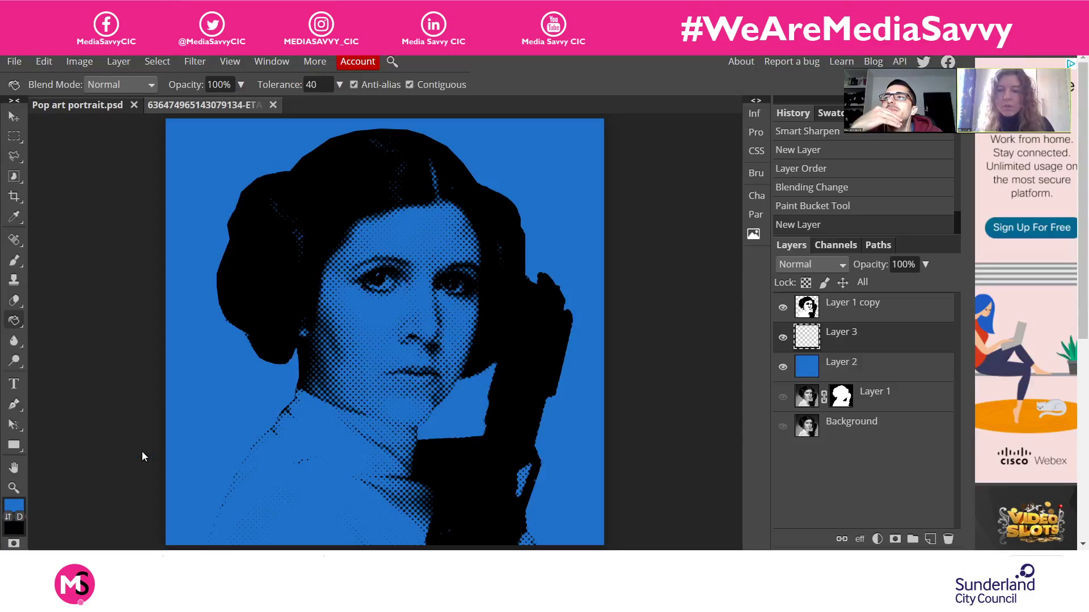
{"action": "left_click", "coordinate": [15, 155]}
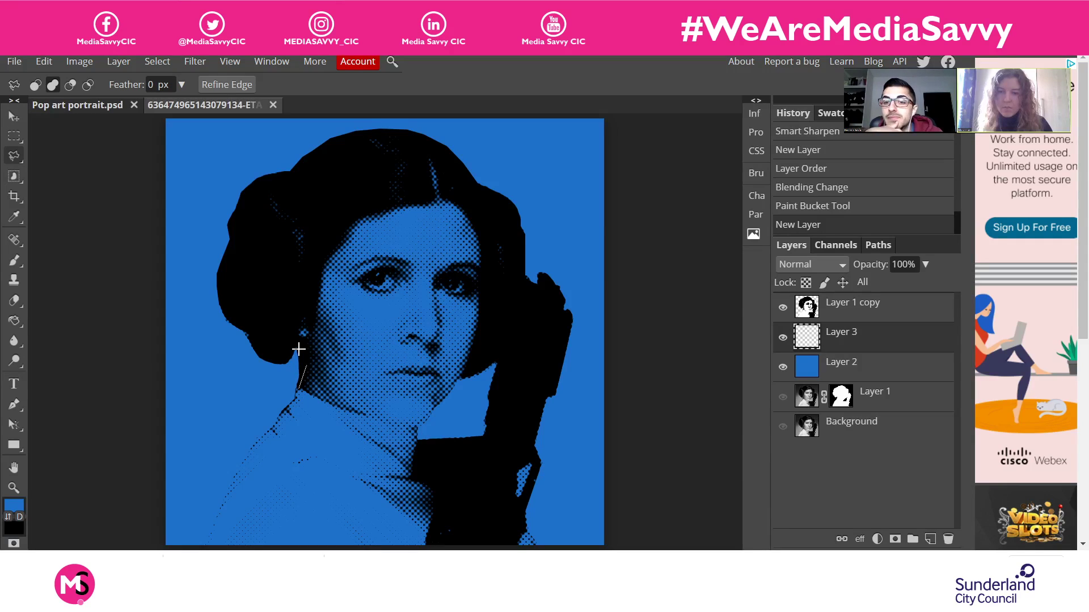
{"action": "left_click_drag", "start_coordinate": [299, 349], "coordinate": [293, 337]}
{"action": "left_click_drag", "start_coordinate": [303, 299], "coordinate": [321, 263]}
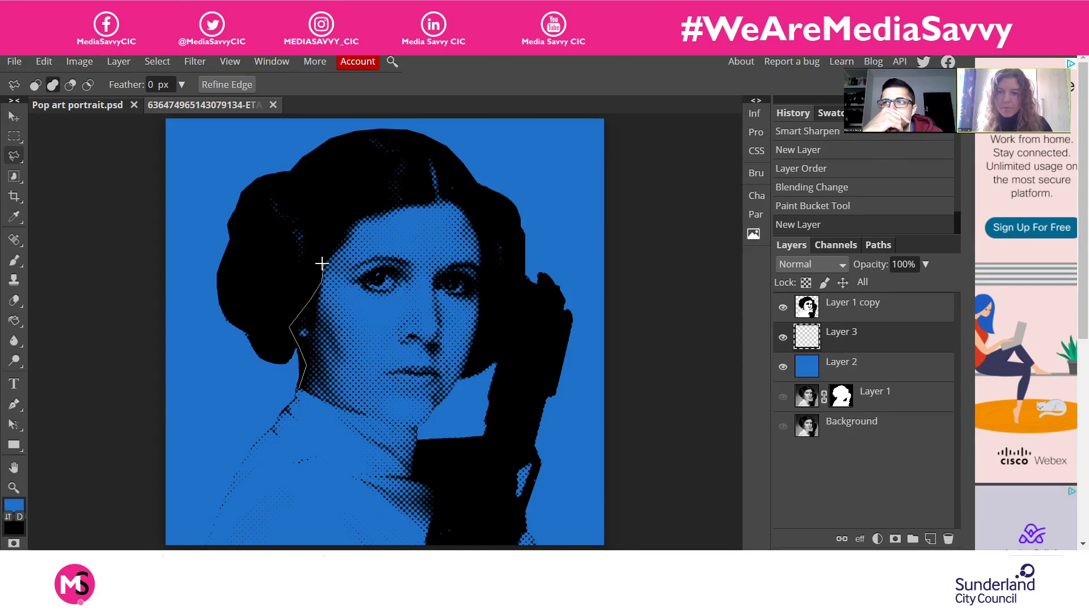
{"action": "mouse_move", "coordinate": [351, 225]}
{"action": "left_mouse_down"}
{"action": "mouse_move", "coordinate": [348, 214]}
{"action": "mouse_move", "coordinate": [400, 190]}
{"action": "mouse_move", "coordinate": [418, 185]}
{"action": "mouse_move", "coordinate": [425, 197]}
{"action": "mouse_move", "coordinate": [427, 153]}
{"action": "mouse_move", "coordinate": [440, 164]}
{"action": "mouse_move", "coordinate": [484, 241]}
{"action": "mouse_move", "coordinate": [473, 357]}
{"action": "mouse_move", "coordinate": [425, 421]}
{"action": "mouse_move", "coordinate": [363, 416]}
{"action": "mouse_move", "coordinate": [299, 387]}
{"action": "left_mouse_up"}
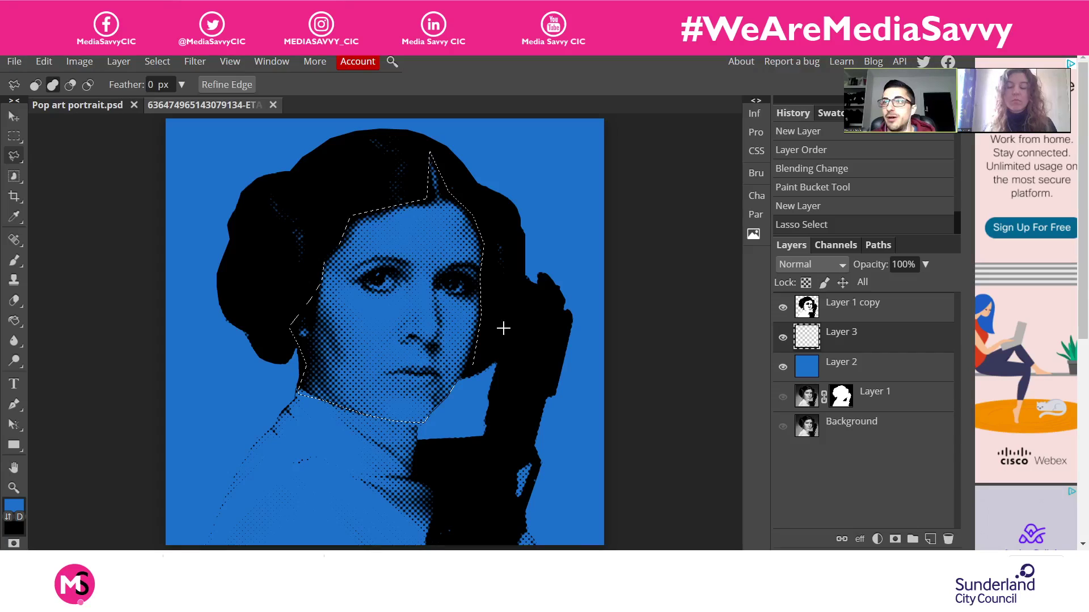
Fill the face selection on Layer 3 with light pink (#eca5c6), and deselect it
{"action": "left_click", "coordinate": [14, 505]}
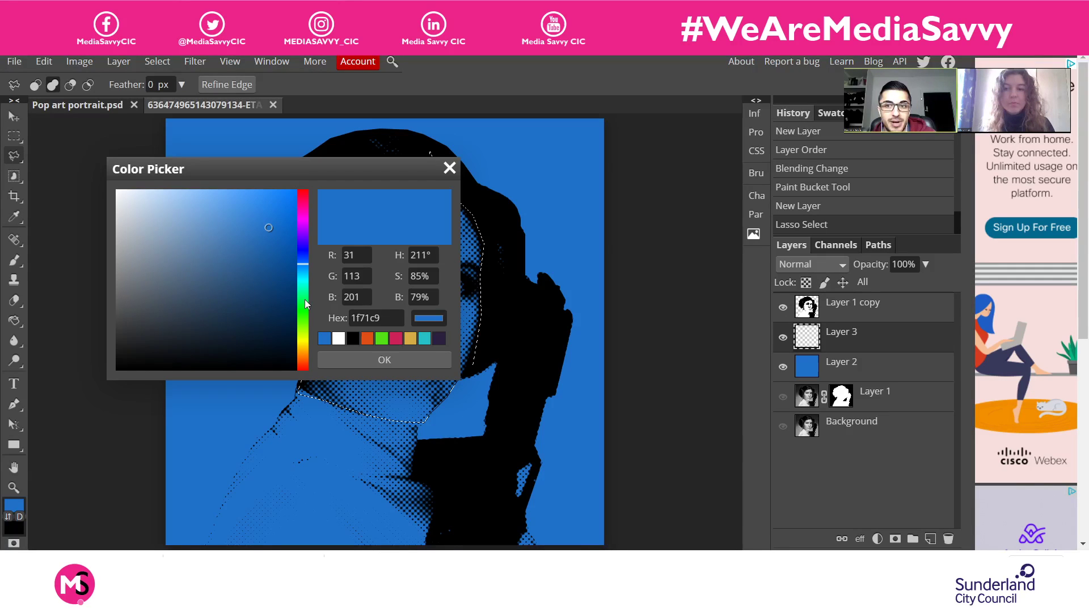
{"action": "left_click", "coordinate": [302, 345]}
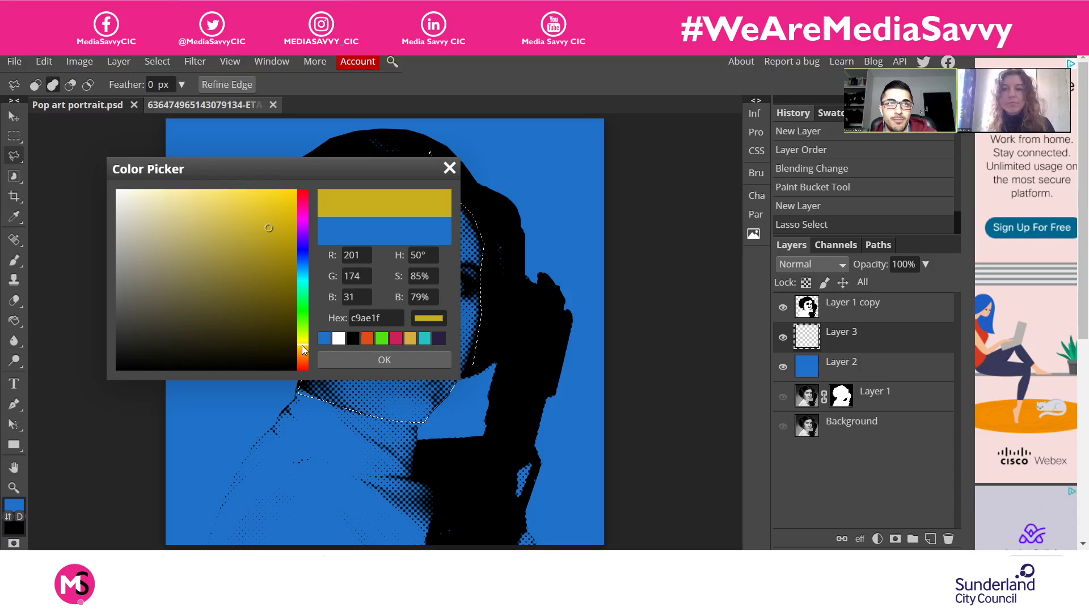
{"action": "left_click_drag", "start_coordinate": [302, 345], "coordinate": [303, 203]}
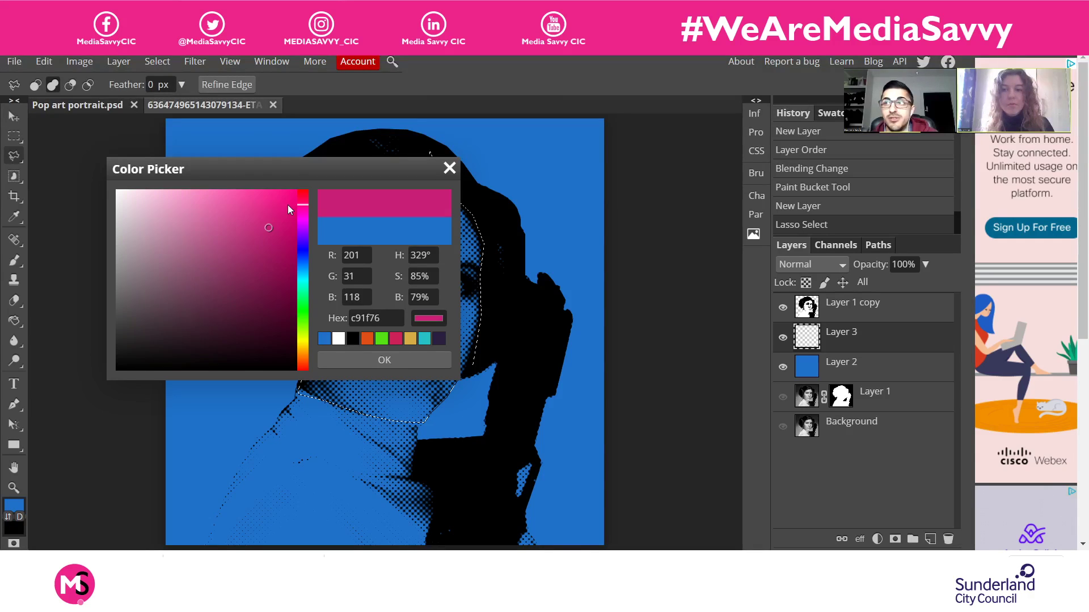
{"action": "left_click_drag", "start_coordinate": [162, 208], "coordinate": [171, 205]}
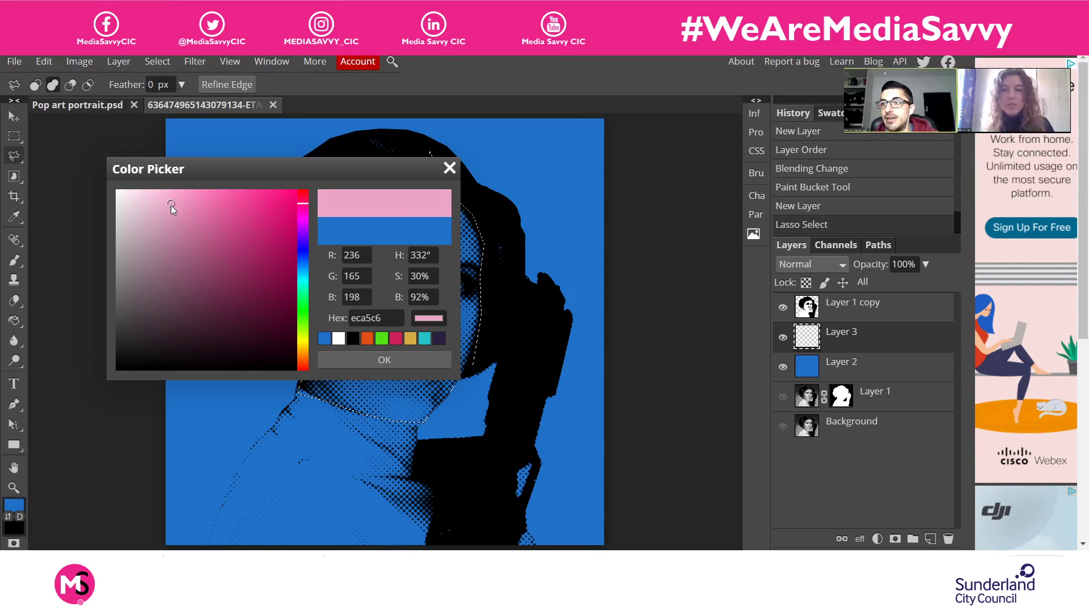
{"action": "left_click", "coordinate": [373, 363]}
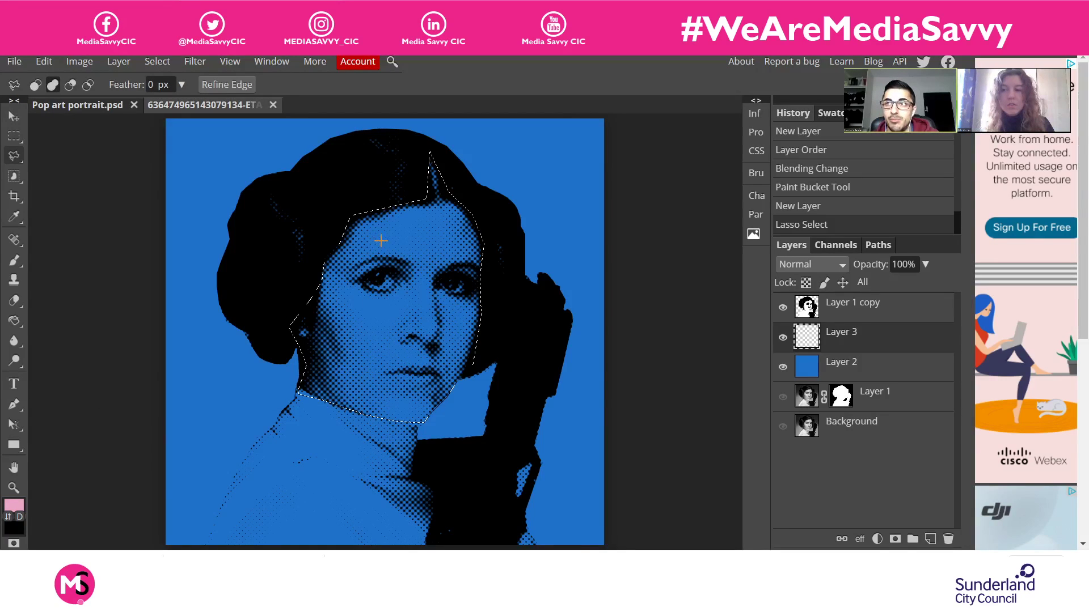
{"action": "left_click", "coordinate": [14, 320]}
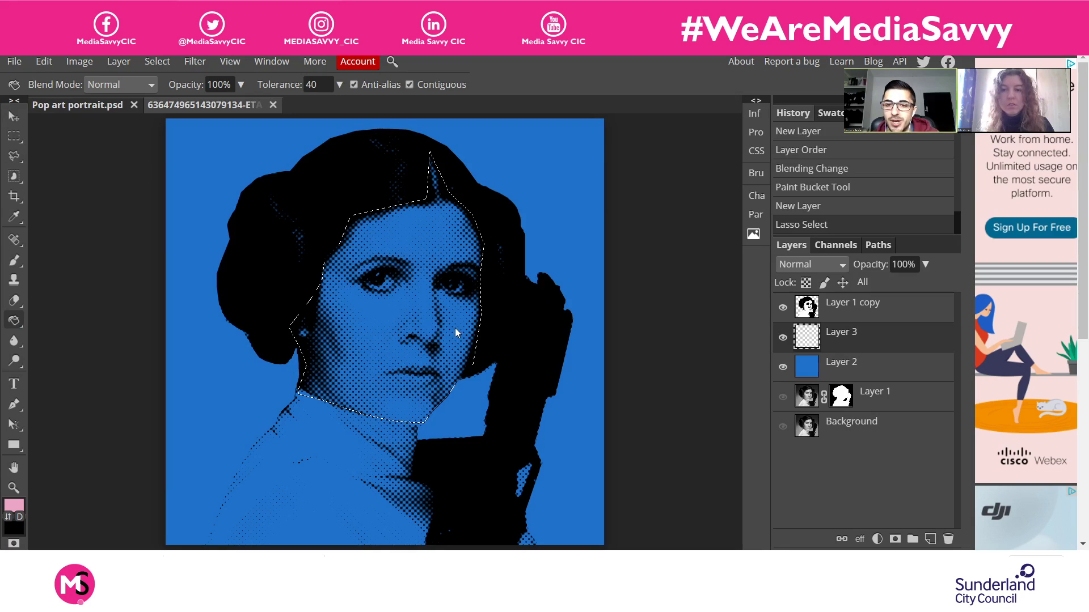
{"action": "left_click", "coordinate": [432, 256]}
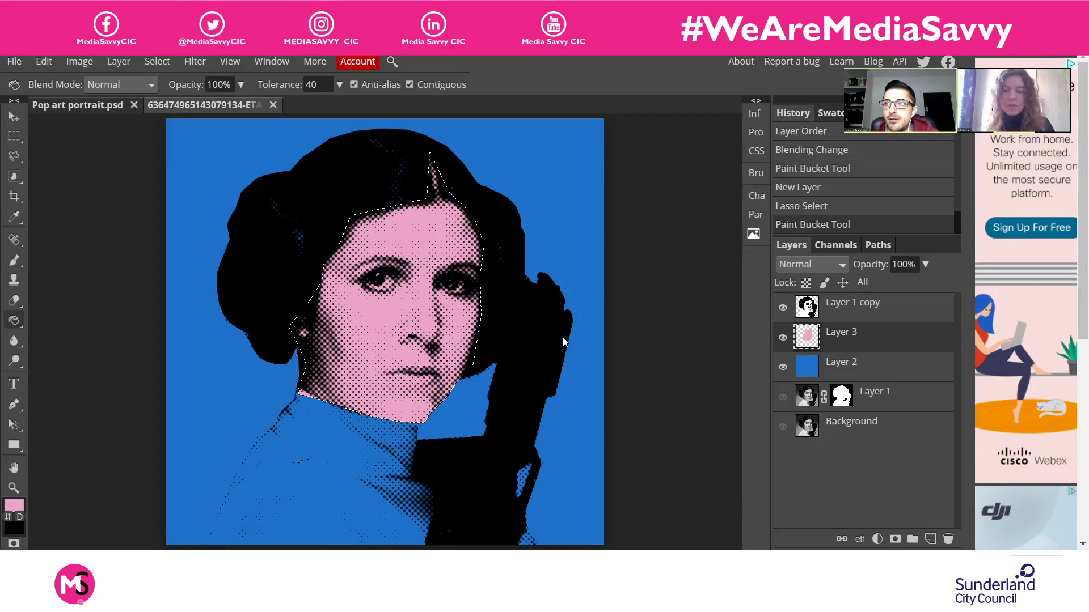
{"action": "key", "text": "ctrl+d"}
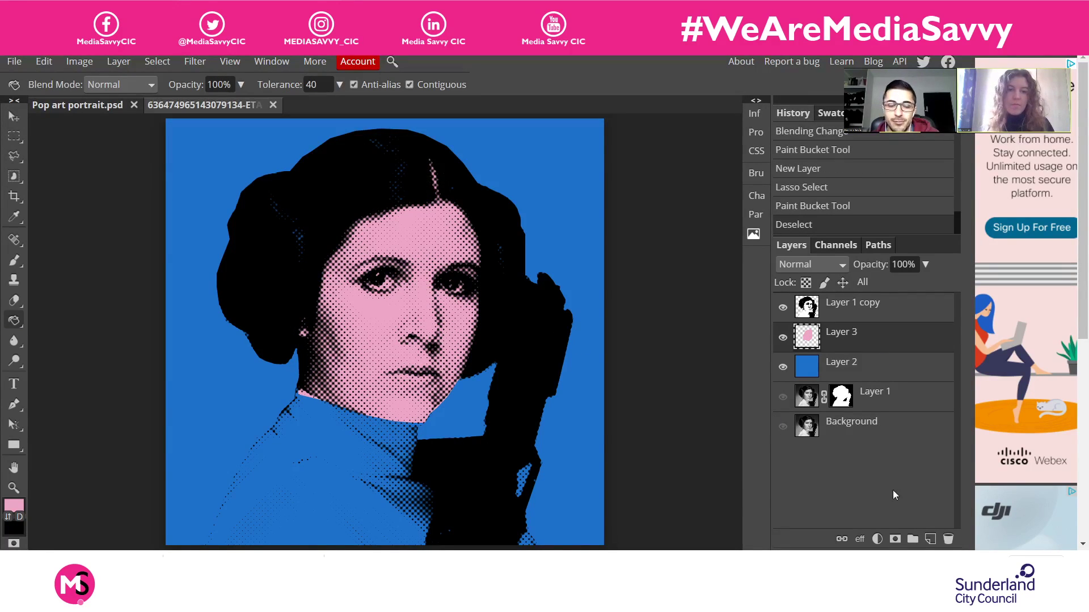
Add a new layer above the pink face layer and set the foreground colour to white (#ffffff)
{"action": "left_click", "coordinate": [930, 539]}
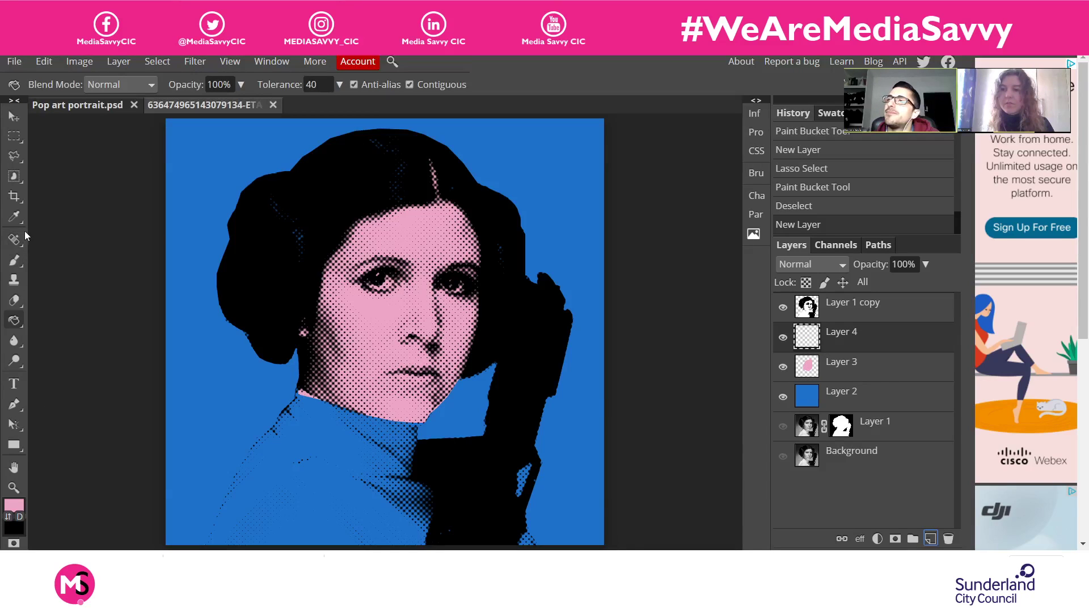
{"action": "left_click", "coordinate": [14, 266]}
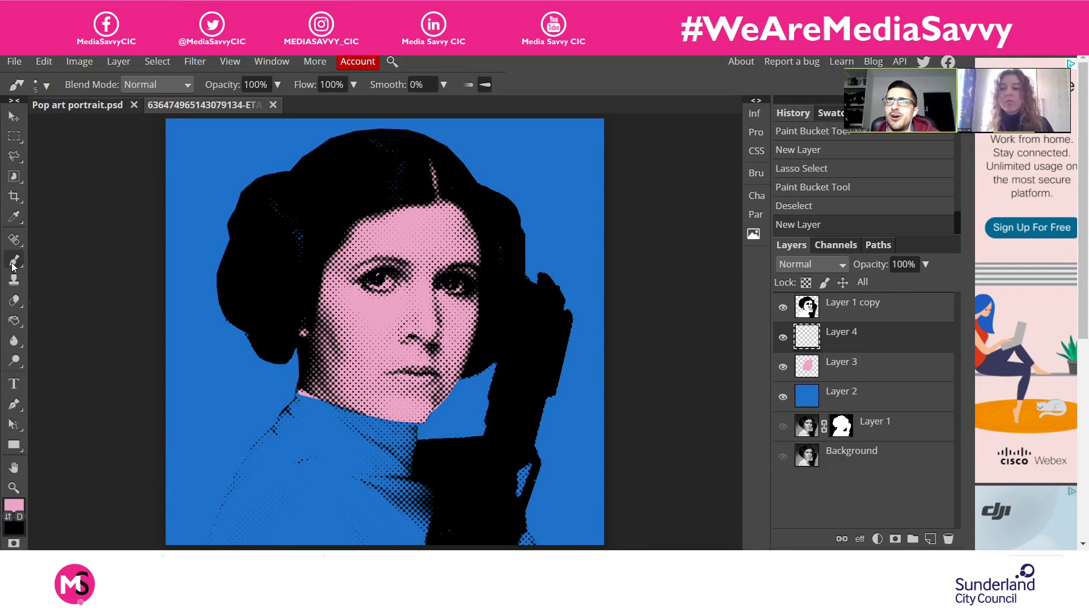
{"action": "left_click", "coordinate": [11, 506]}
{"action": "left_click_drag", "start_coordinate": [179, 220], "coordinate": [71, 155]}
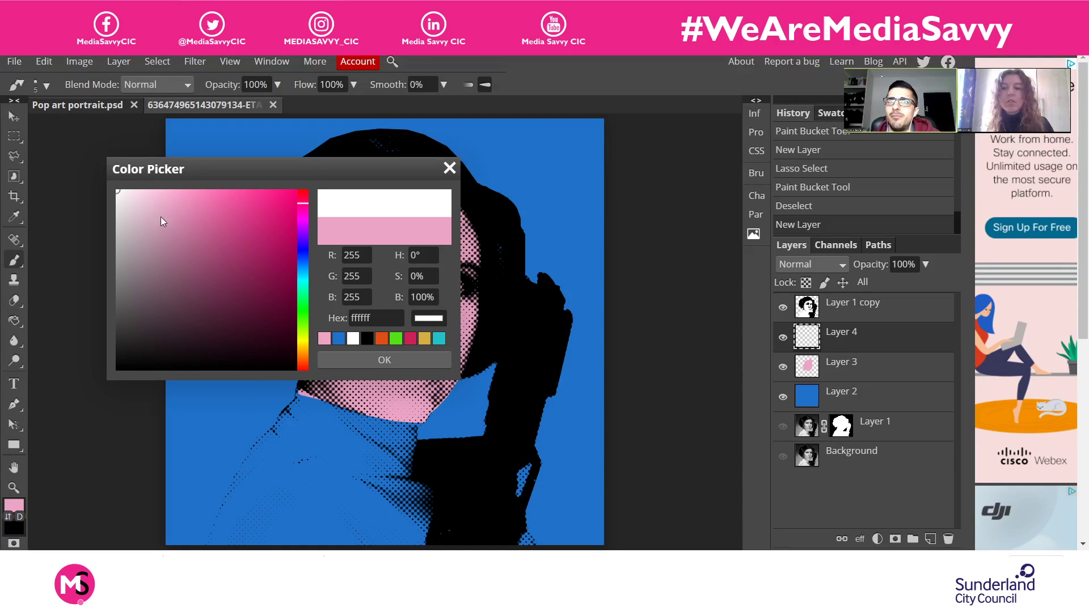
{"action": "left_click", "coordinate": [360, 362]}
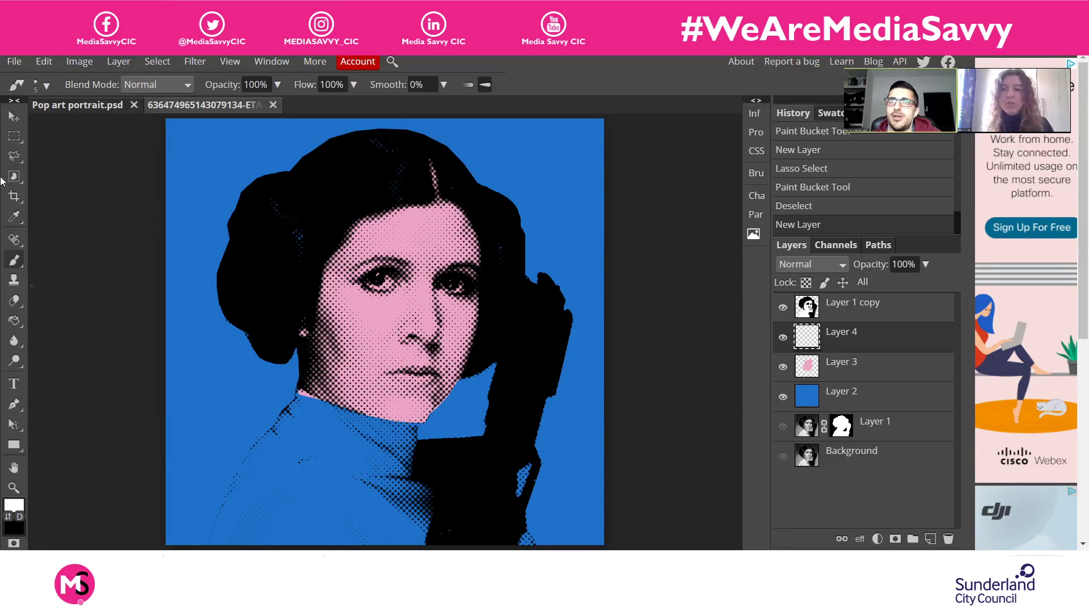
Lasso the clothing from the collar down to the canvas edge, fill it with white on Layer 4, and deselect
{"action": "left_click", "coordinate": [14, 156]}
{"action": "left_click", "coordinate": [300, 384]}
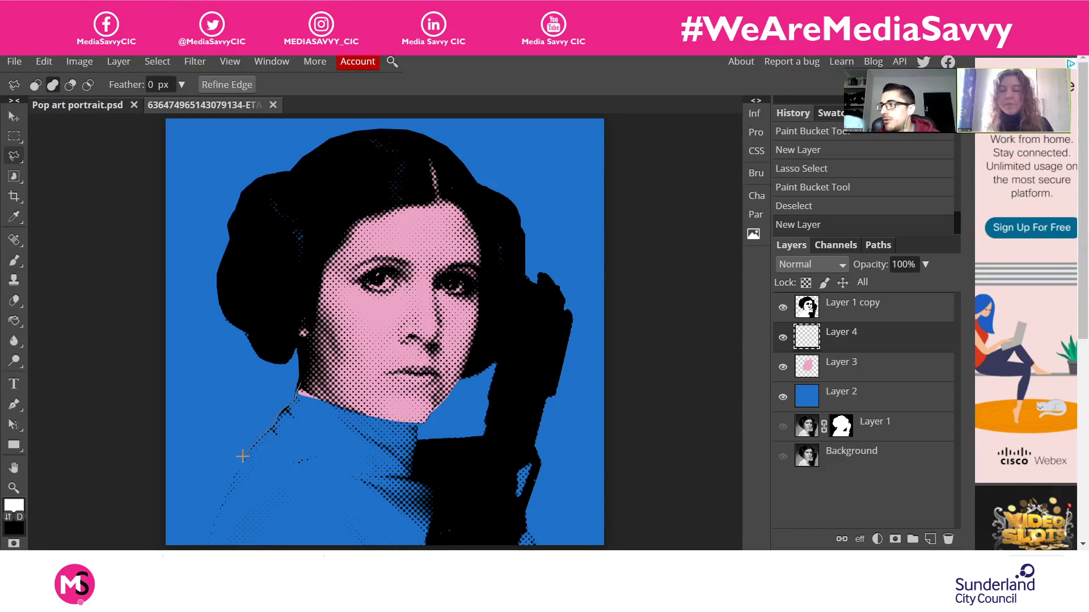
{"action": "mouse_move", "coordinate": [227, 484]}
{"action": "left_mouse_down"}
{"action": "mouse_move", "coordinate": [205, 549]}
{"action": "mouse_move", "coordinate": [301, 537]}
{"action": "mouse_move", "coordinate": [358, 555]}
{"action": "mouse_move", "coordinate": [535, 555]}
{"action": "mouse_move", "coordinate": [512, 518]}
{"action": "mouse_move", "coordinate": [418, 454]}
{"action": "mouse_move", "coordinate": [416, 420]}
{"action": "mouse_move", "coordinate": [329, 406]}
{"action": "mouse_move", "coordinate": [300, 384]}
{"action": "left_mouse_up"}
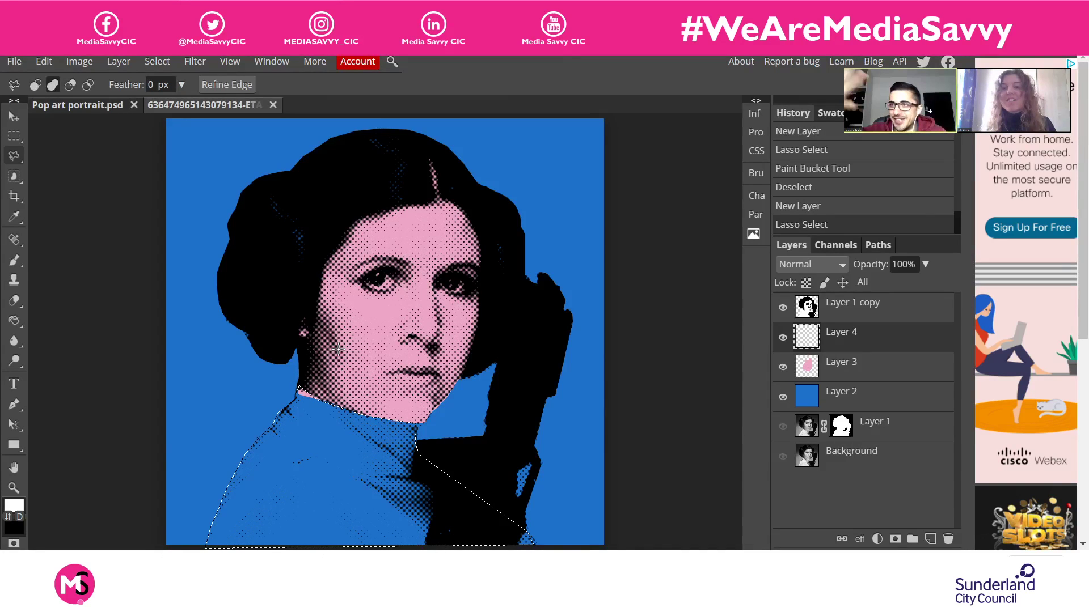
{"action": "key", "text": "g"}
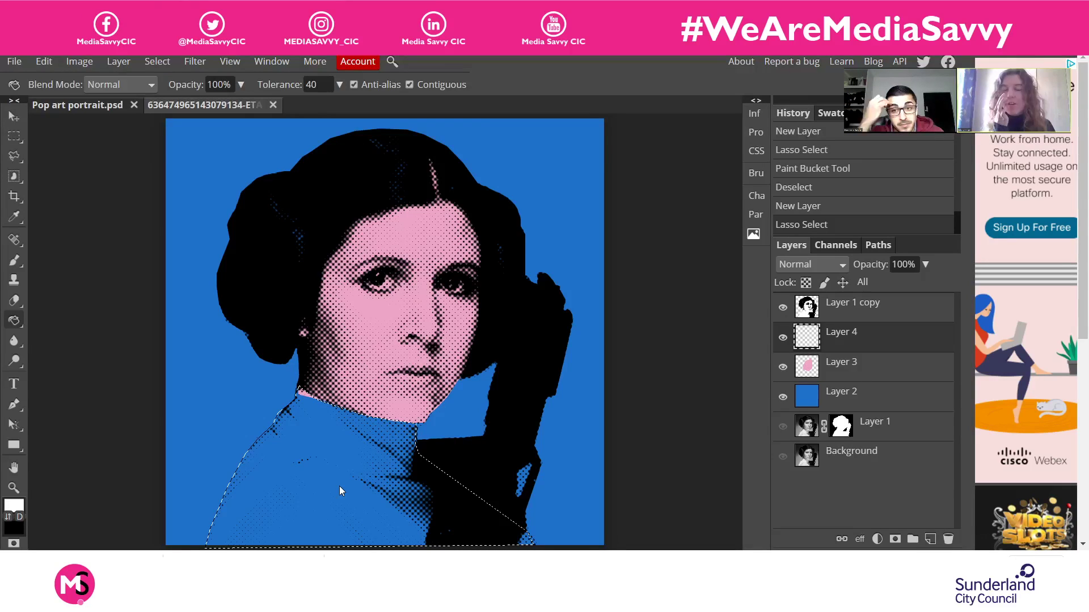
{"action": "left_click", "coordinate": [311, 495]}
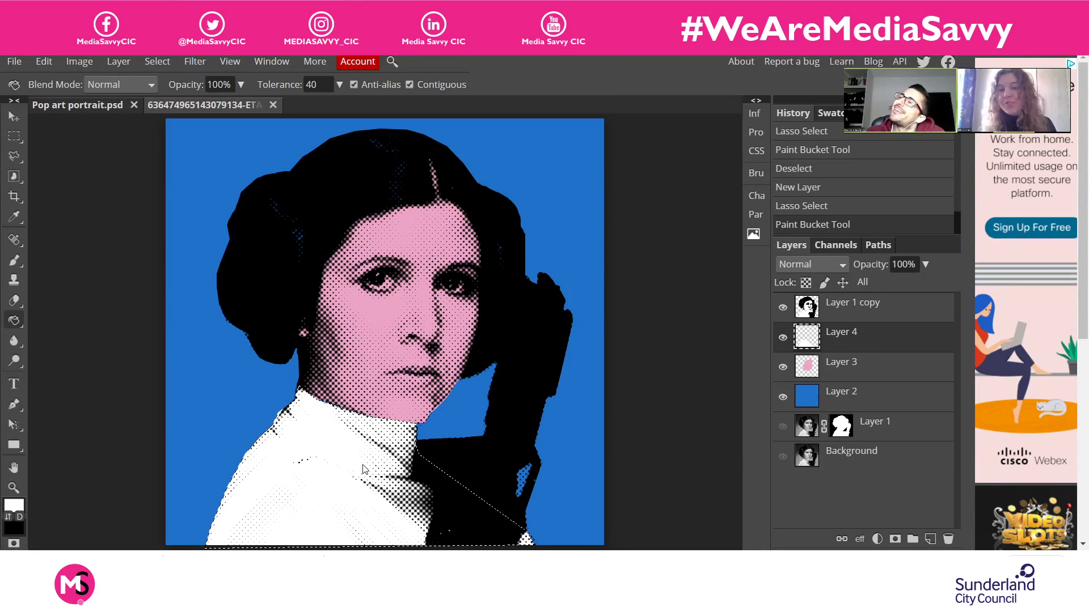
{"action": "key", "text": "ctrl+d"}
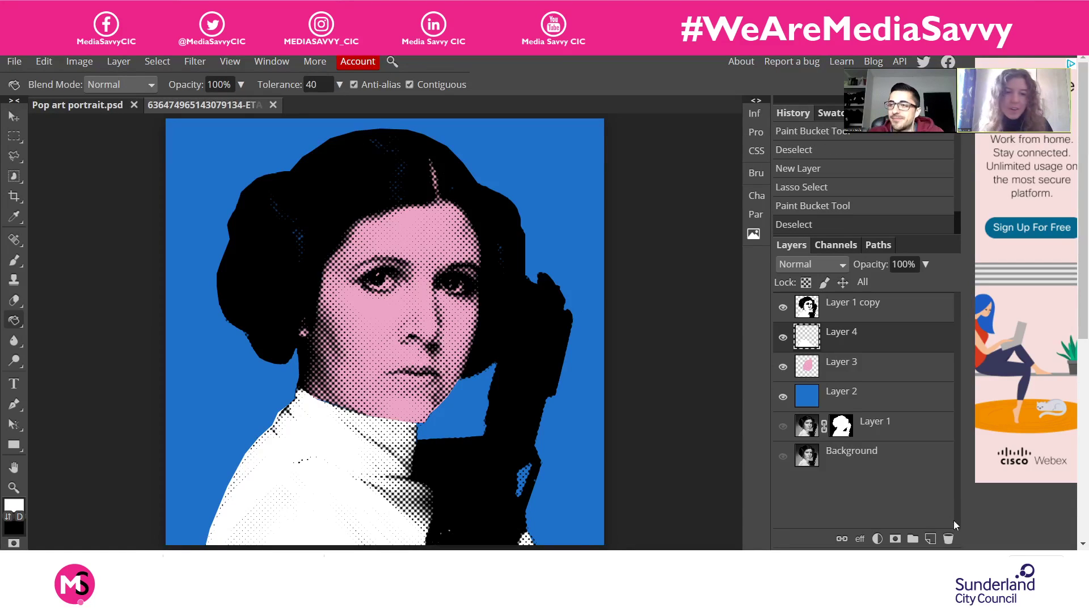
Add a new layer above the white clothing layer and set the foreground colour to dark brown (#452d21)
{"action": "left_click", "coordinate": [929, 540]}
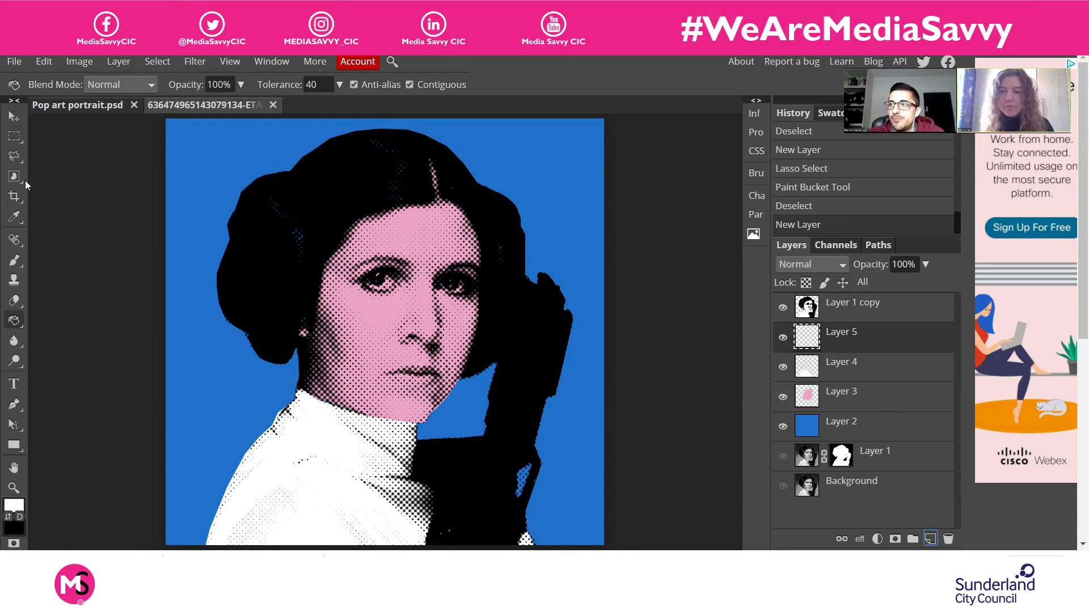
{"action": "left_click", "coordinate": [10, 263]}
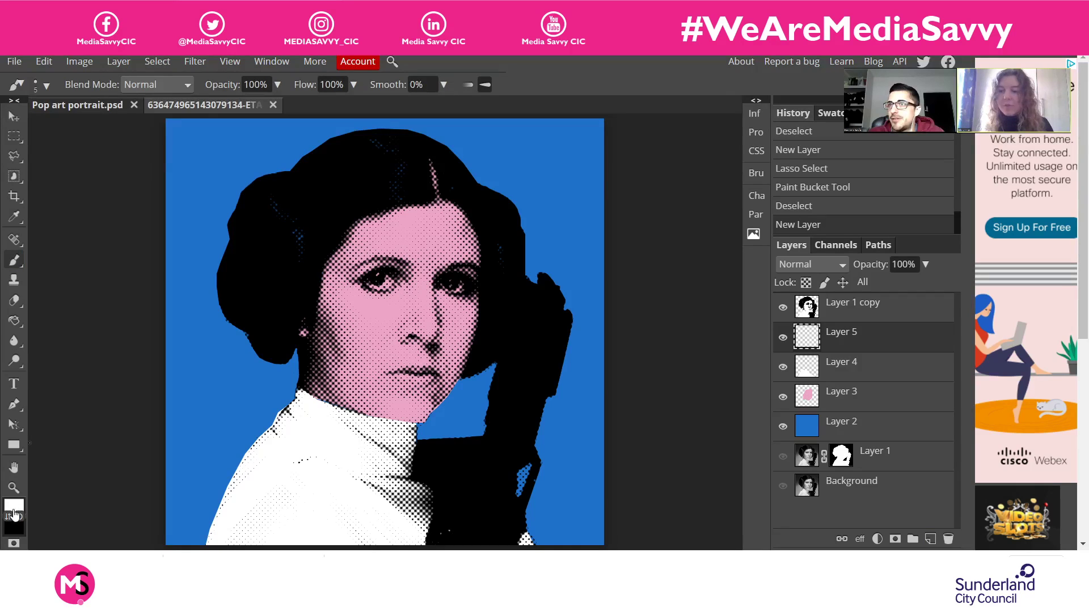
{"action": "left_click", "coordinate": [12, 512]}
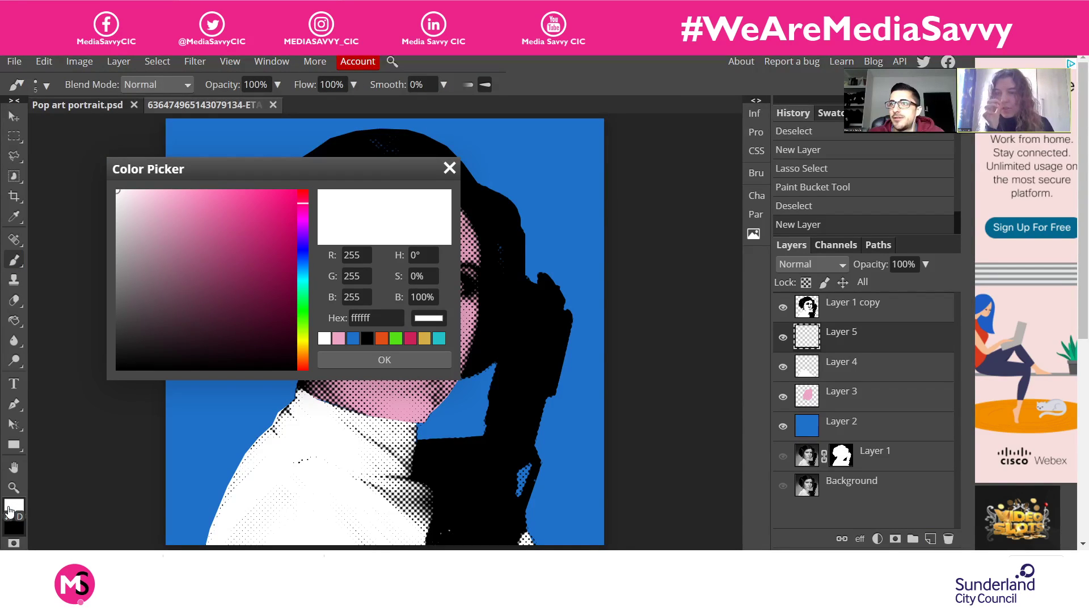
{"action": "left_click_drag", "start_coordinate": [223, 180], "coordinate": [692, 160]}
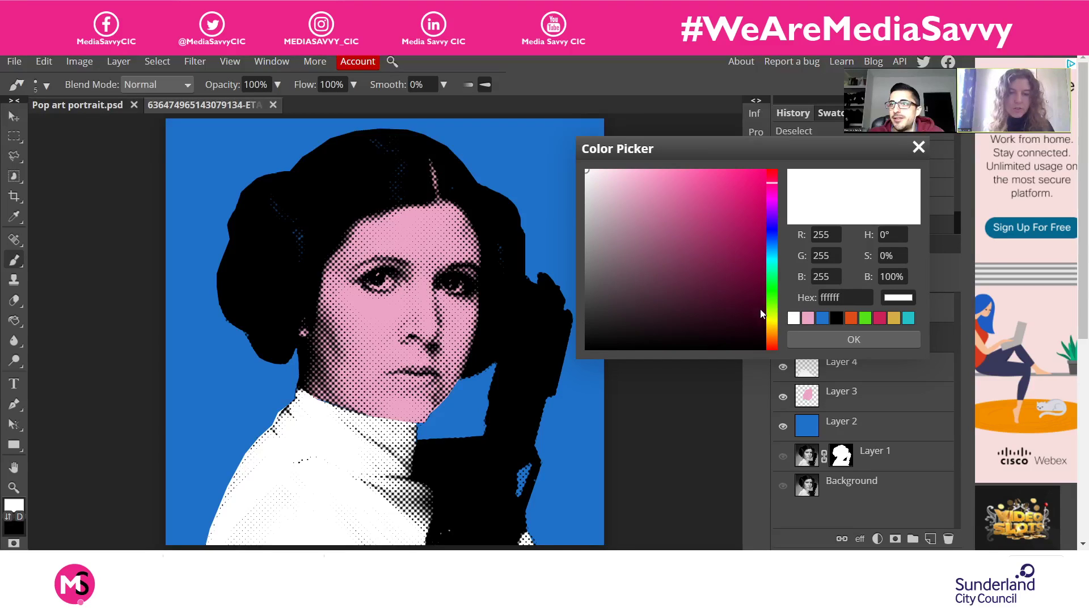
{"action": "left_click_drag", "start_coordinate": [770, 349], "coordinate": [770, 341]}
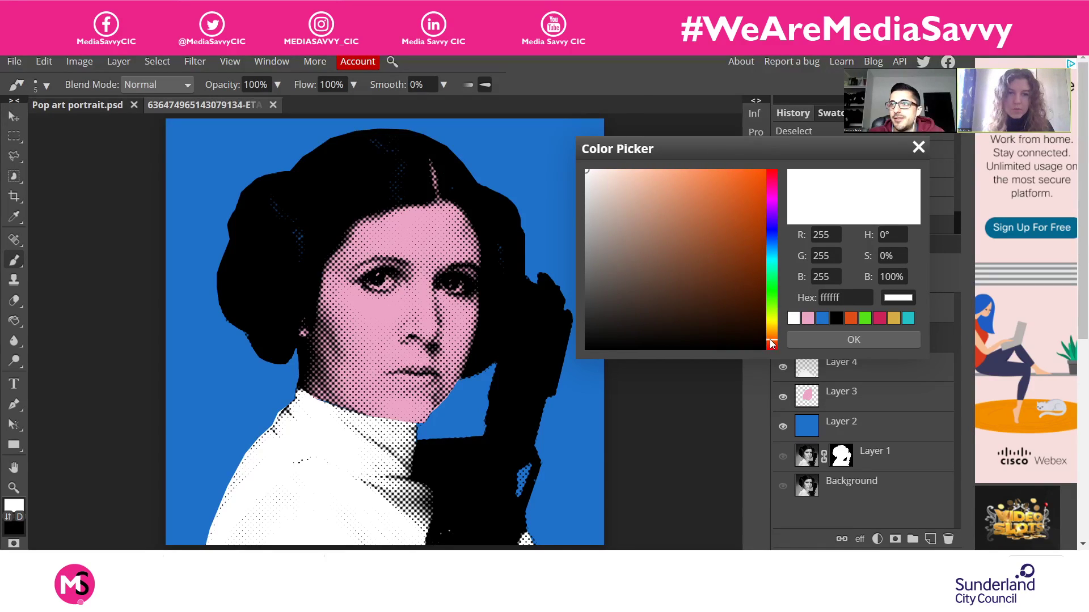
{"action": "mouse_move", "coordinate": [750, 276]}
{"action": "left_mouse_down"}
{"action": "mouse_move", "coordinate": [705, 282]}
{"action": "mouse_move", "coordinate": [679, 301]}
{"action": "left_mouse_up"}
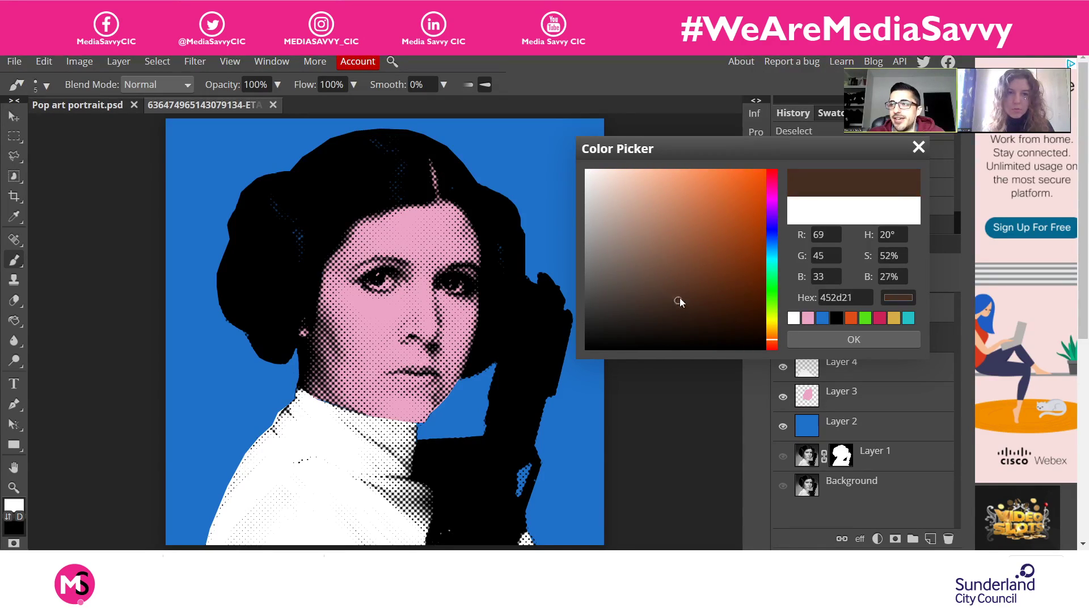
{"action": "left_click", "coordinate": [854, 339]}
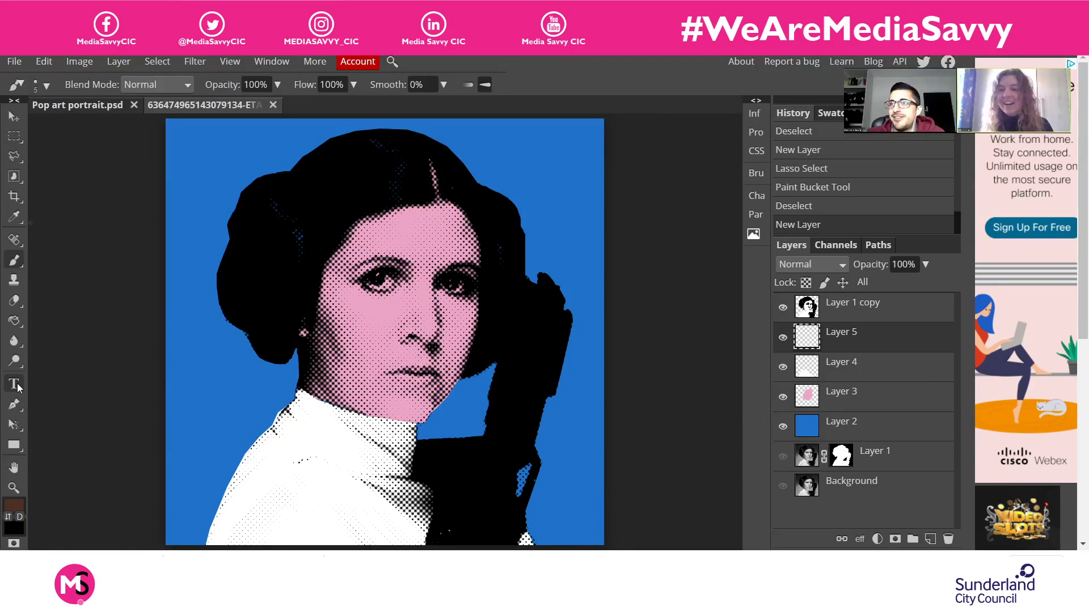
Lasso the hair, following its outer outline around both buns and the hairline along the face
{"action": "left_click", "coordinate": [14, 156]}
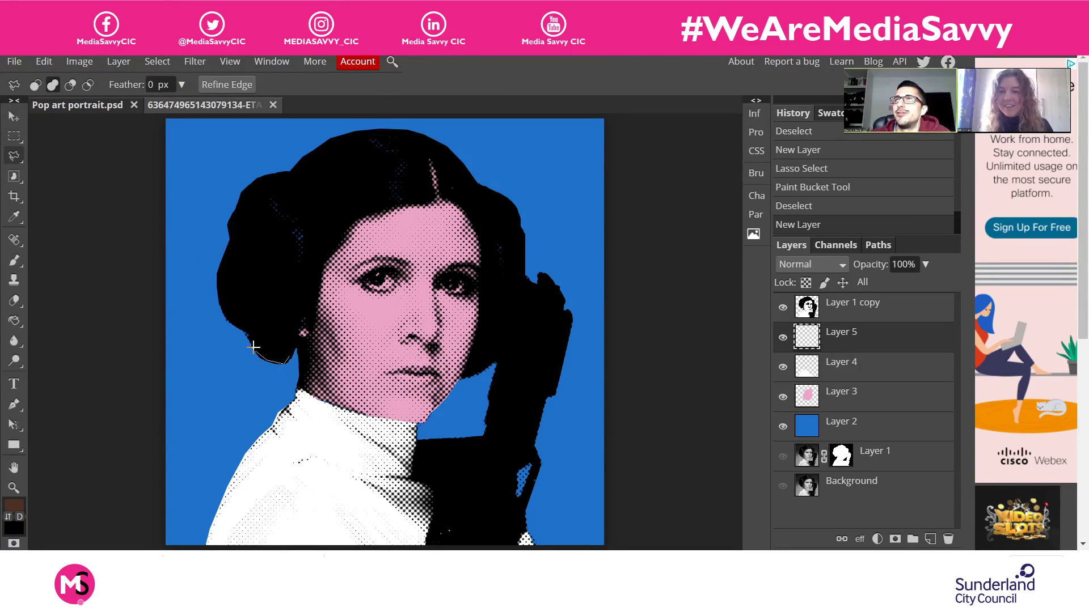
{"action": "mouse_move", "coordinate": [253, 347]}
{"action": "left_mouse_down"}
{"action": "mouse_move", "coordinate": [216, 299]}
{"action": "mouse_move", "coordinate": [232, 221]}
{"action": "mouse_move", "coordinate": [256, 179]}
{"action": "mouse_move", "coordinate": [334, 136]}
{"action": "mouse_move", "coordinate": [392, 130]}
{"action": "mouse_move", "coordinate": [432, 139]}
{"action": "mouse_move", "coordinate": [492, 196]}
{"action": "left_mouse_up"}
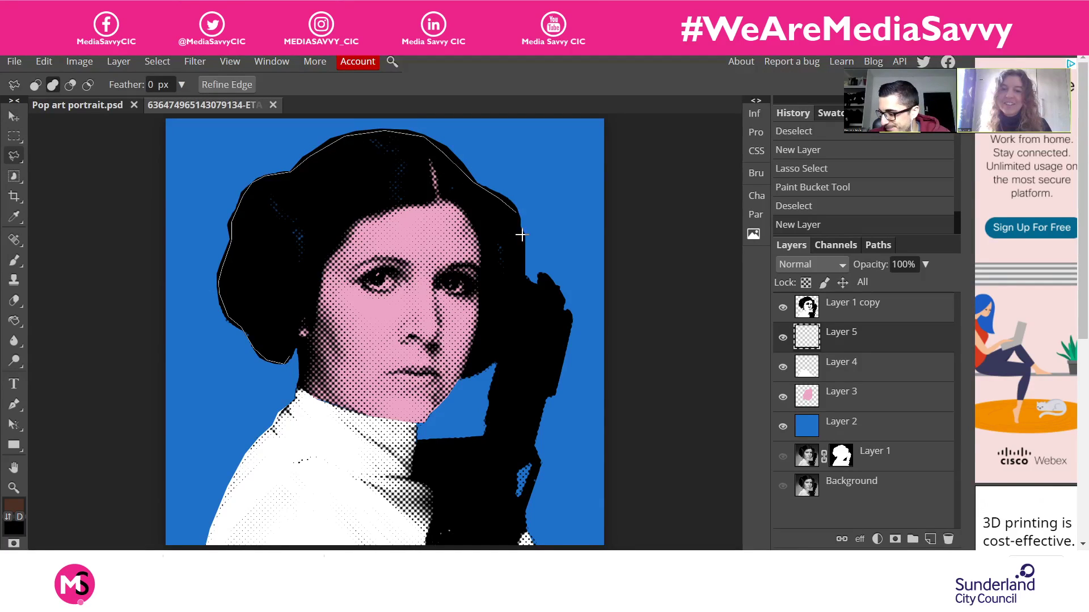
{"action": "mouse_move", "coordinate": [521, 234]}
{"action": "left_mouse_down"}
{"action": "mouse_move", "coordinate": [499, 344]}
{"action": "mouse_move", "coordinate": [483, 362]}
{"action": "mouse_move", "coordinate": [469, 361]}
{"action": "mouse_move", "coordinate": [475, 345]}
{"action": "left_mouse_up"}
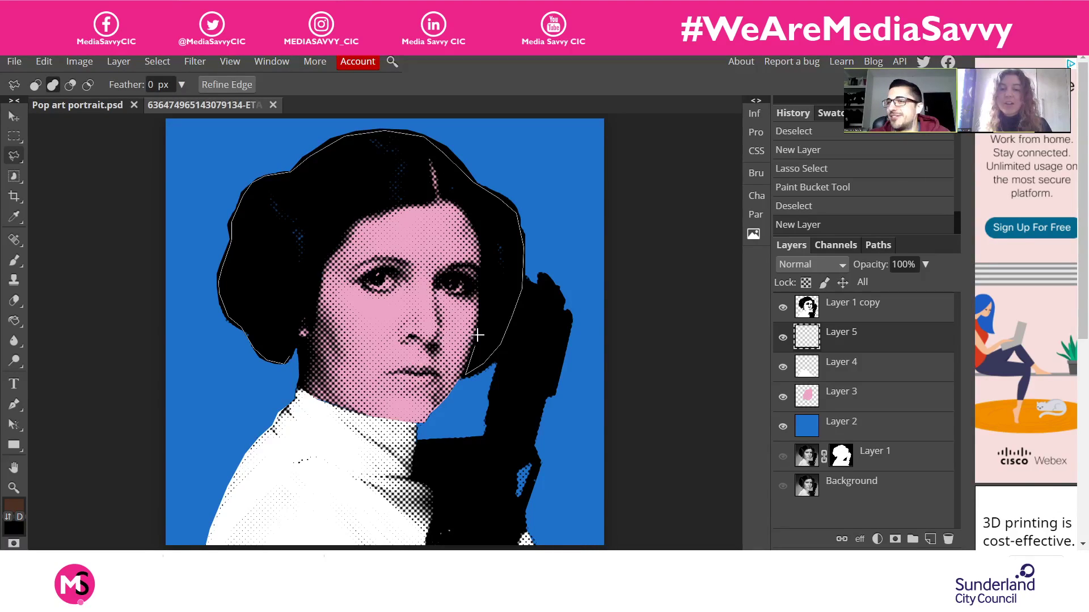
{"action": "left_click_drag", "start_coordinate": [481, 298], "coordinate": [481, 268]}
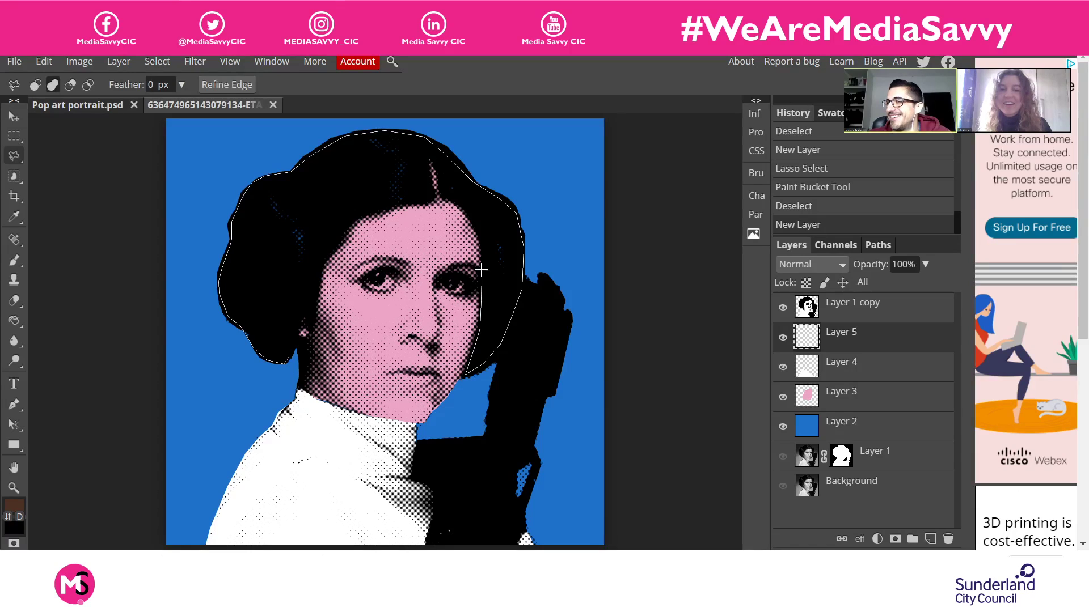
{"action": "mouse_move", "coordinate": [478, 228]}
{"action": "left_mouse_down"}
{"action": "mouse_move", "coordinate": [445, 196]}
{"action": "mouse_move", "coordinate": [375, 207]}
{"action": "mouse_move", "coordinate": [343, 225]}
{"action": "mouse_move", "coordinate": [320, 255]}
{"action": "mouse_move", "coordinate": [289, 356]}
{"action": "left_mouse_up"}
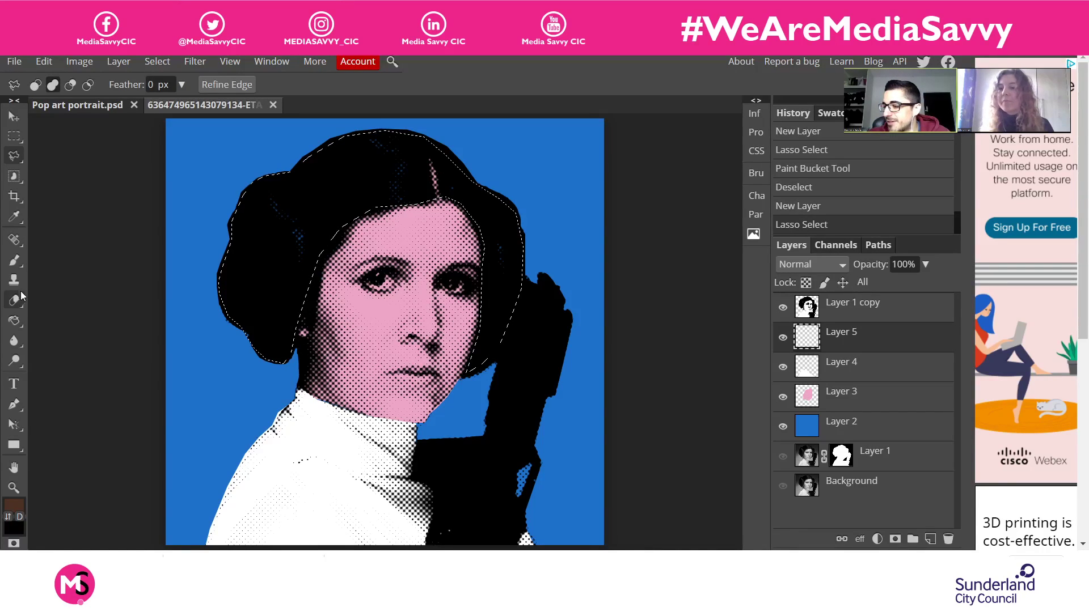
Fill the hair selection on Layer 5 with the dark brown foreground colour, and deselect it
{"action": "left_click", "coordinate": [295, 223]}
{"action": "key", "text": "Escape"}
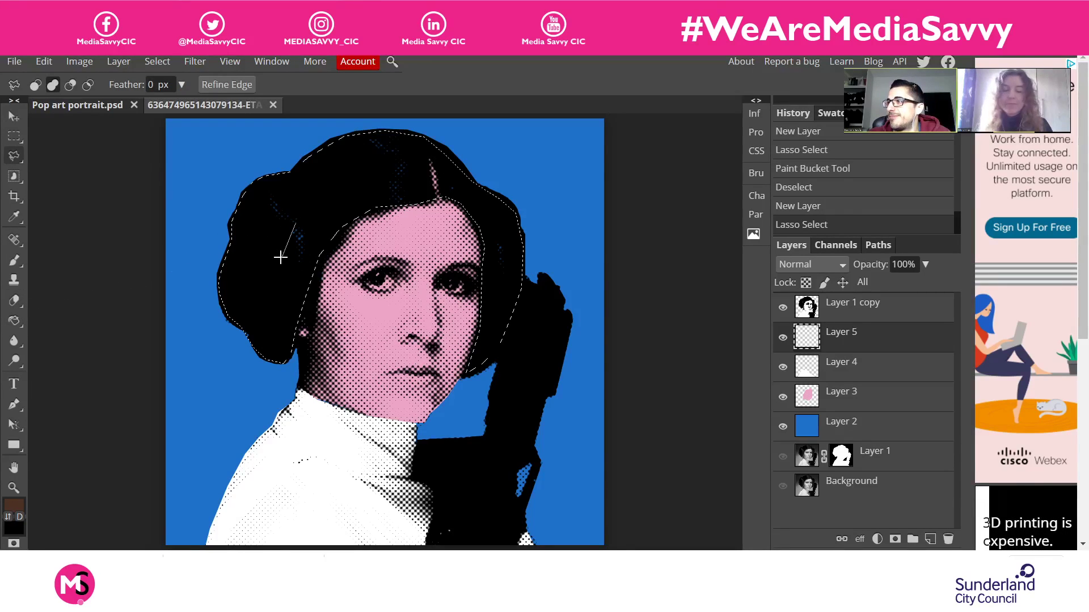
{"action": "left_click", "coordinate": [12, 321]}
{"action": "left_click", "coordinate": [391, 187]}
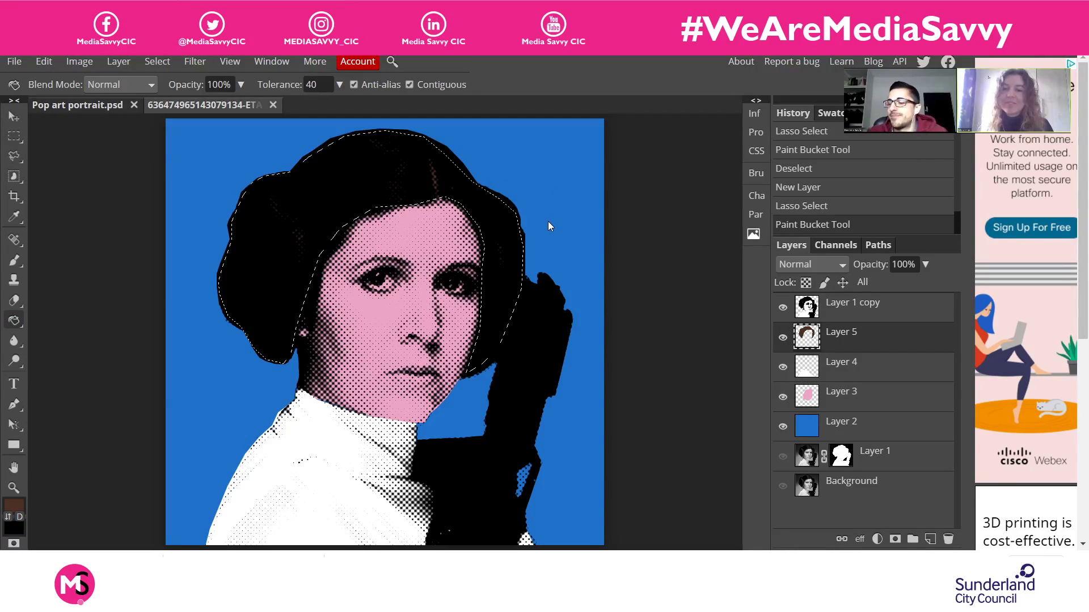
{"action": "key", "text": "ctrl+d"}
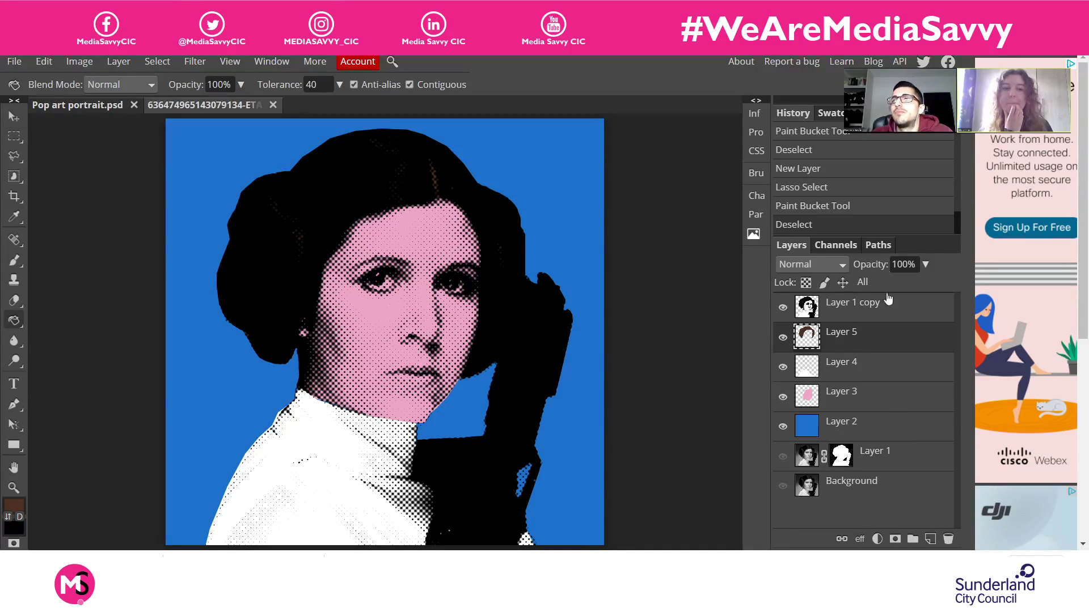
Duplicate the masked Layer 1, move the copy to the top of the layer stack, and make it visible
{"action": "left_click", "coordinate": [913, 463]}
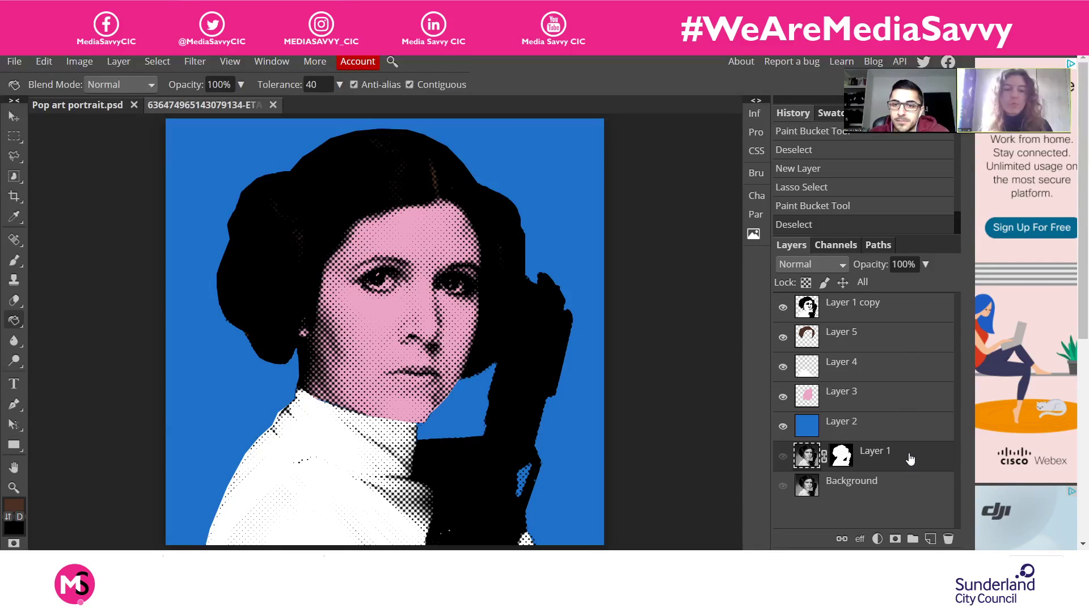
{"action": "key", "text": "ctrl+j"}
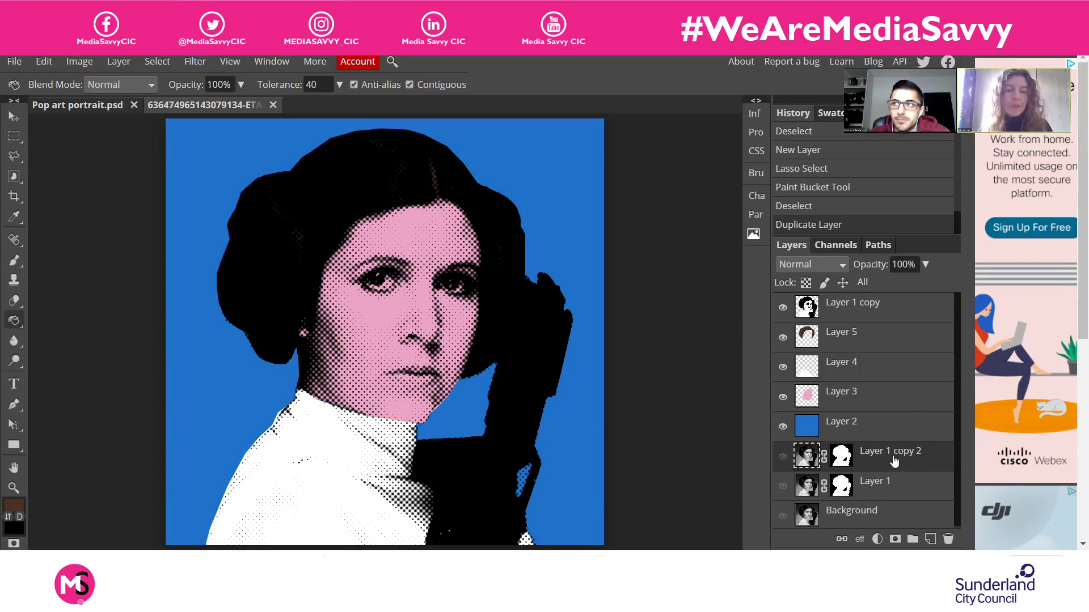
{"action": "left_click_drag", "start_coordinate": [893, 461], "coordinate": [886, 298]}
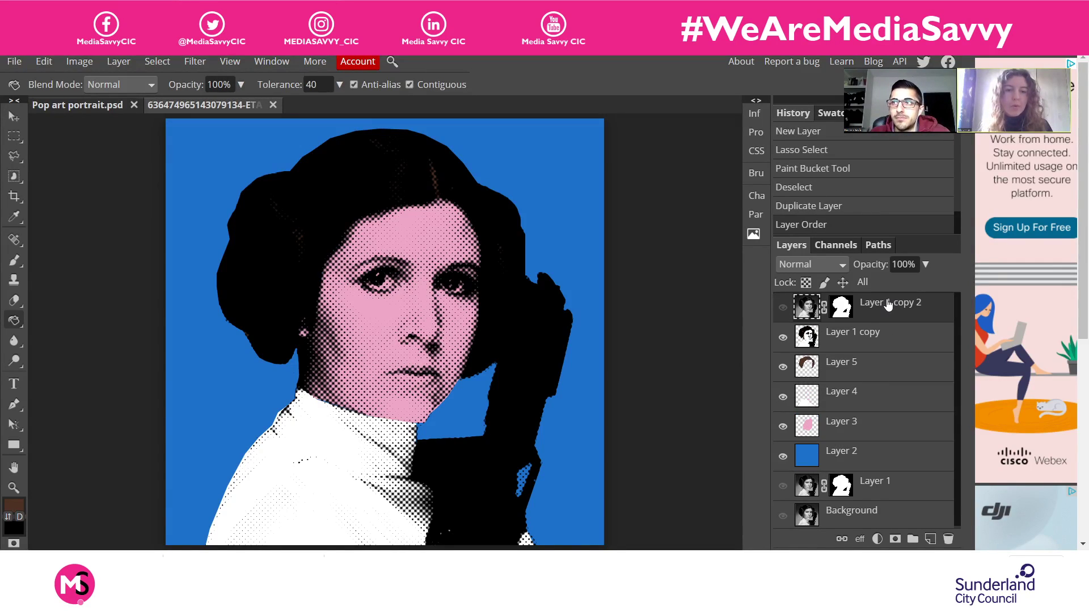
{"action": "left_click", "coordinate": [778, 309]}
Apply the layer mask of Layer 1 copy 2 and hide the earlier halftone layer, Layer 1 copy
{"action": "left_click", "coordinate": [840, 312]}
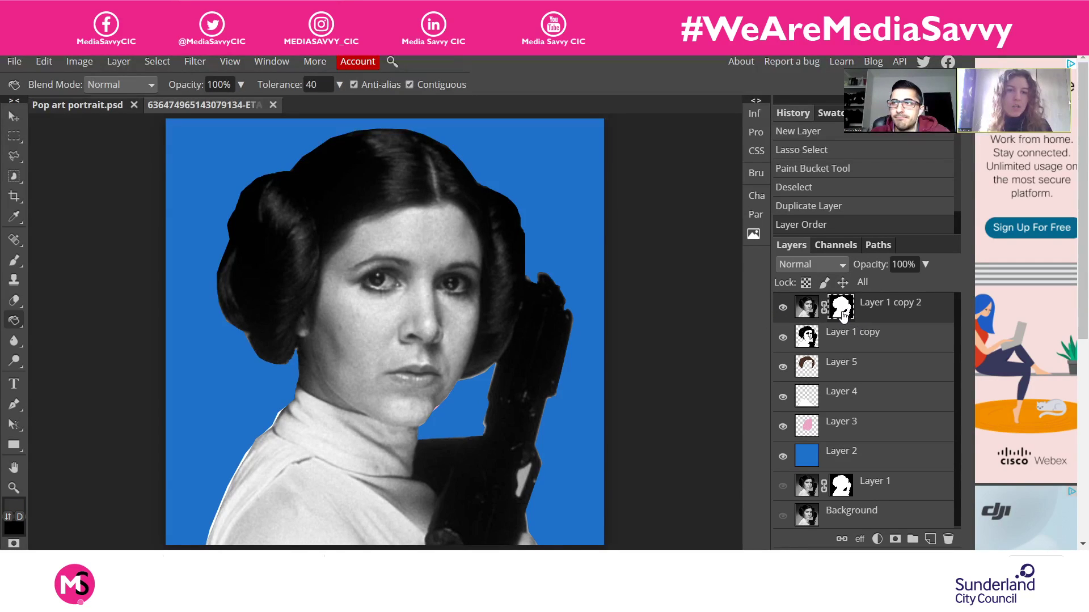
{"action": "right_click", "coordinate": [843, 316]}
{"action": "left_click", "coordinate": [879, 368]}
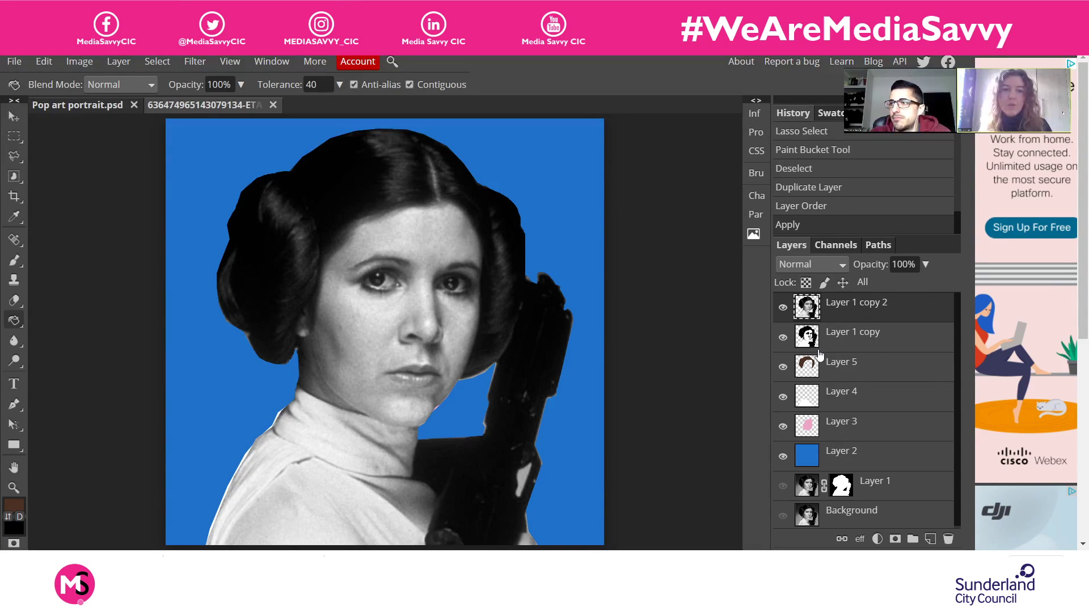
{"action": "left_click", "coordinate": [782, 337]}
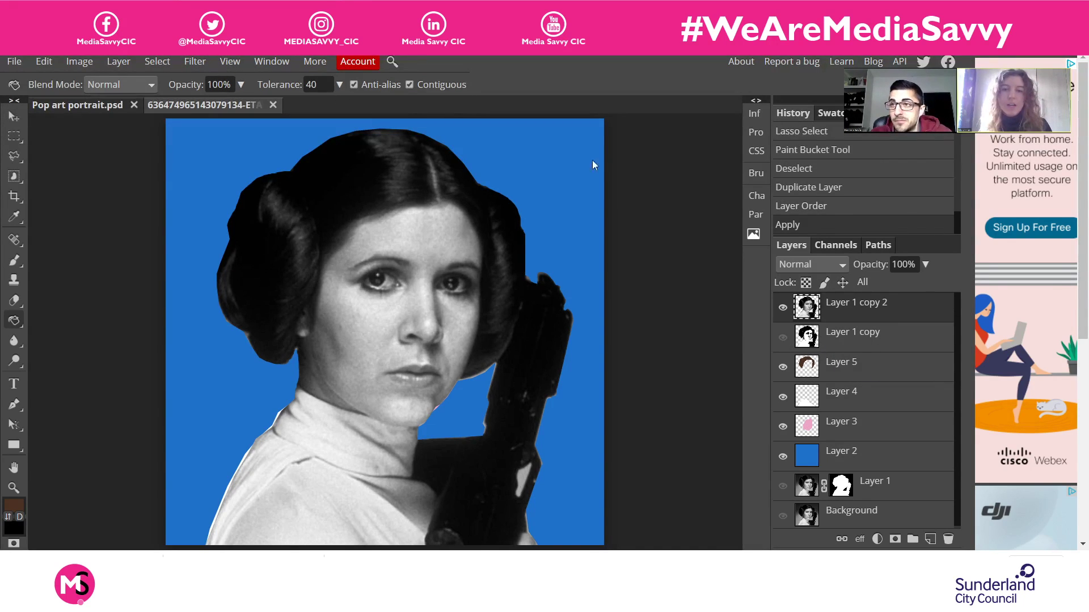
Apply the Halftone Pattern filter to Layer 1 copy 2 with size 2, contrast 2 and the Dot pattern
{"action": "left_click", "coordinate": [194, 61]}
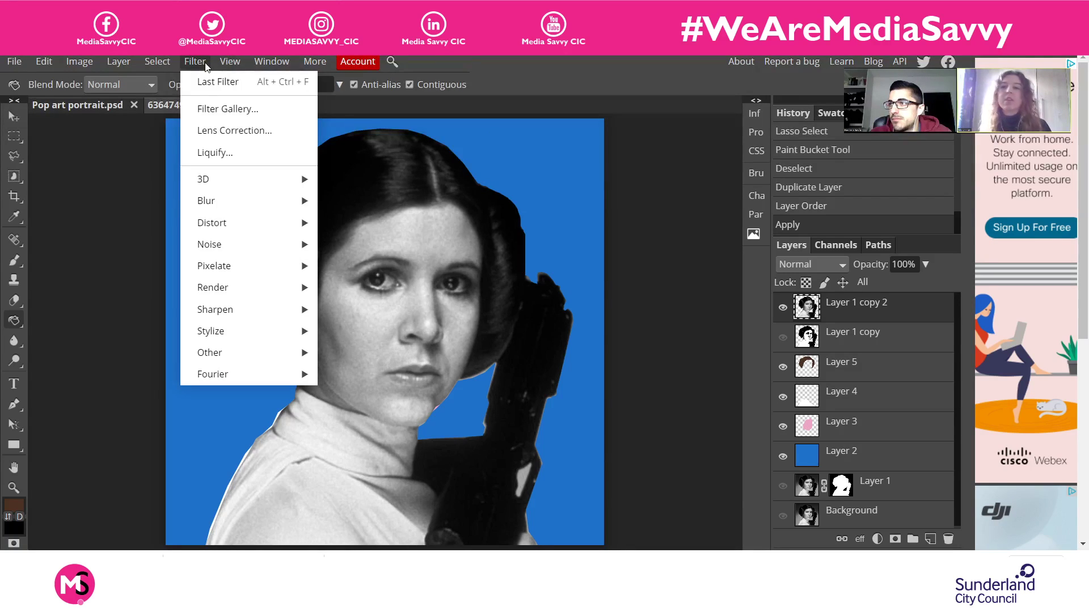
{"action": "mouse_move", "coordinate": [250, 354]}
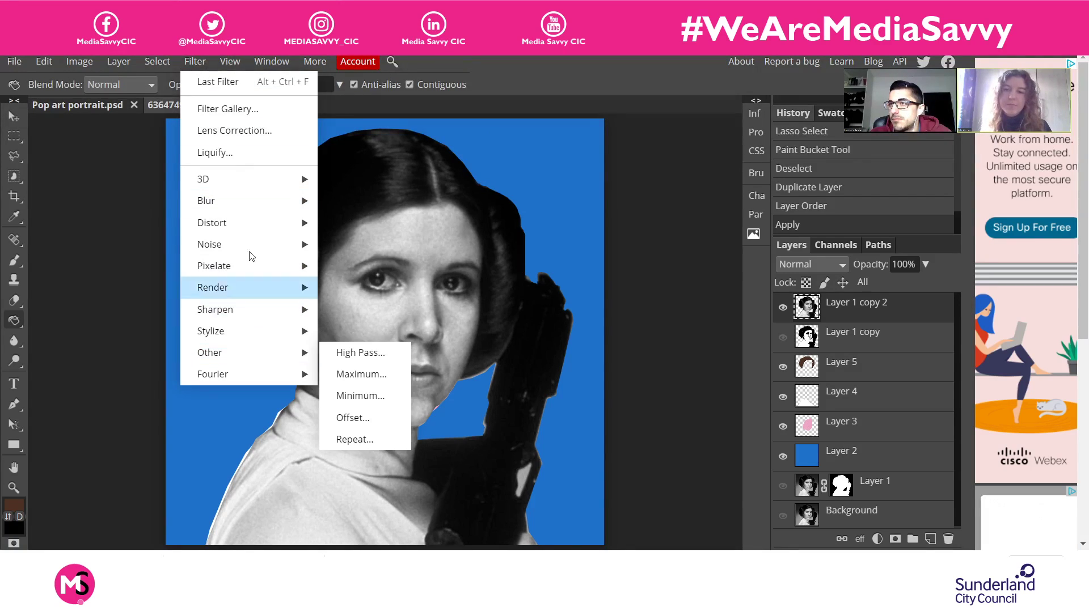
{"action": "left_click", "coordinate": [261, 114]}
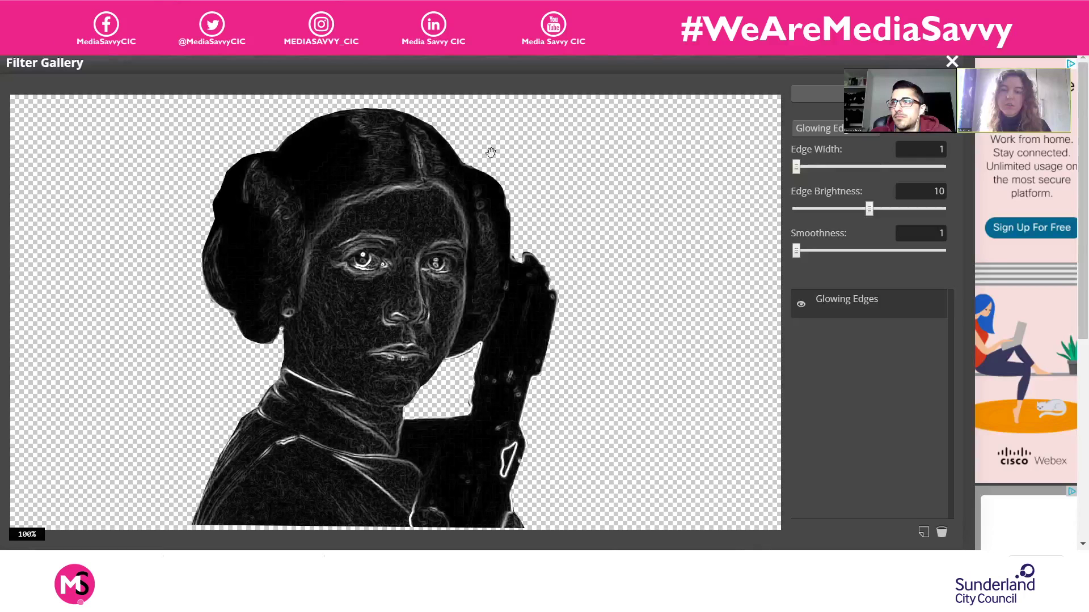
{"action": "left_click", "coordinate": [837, 129]}
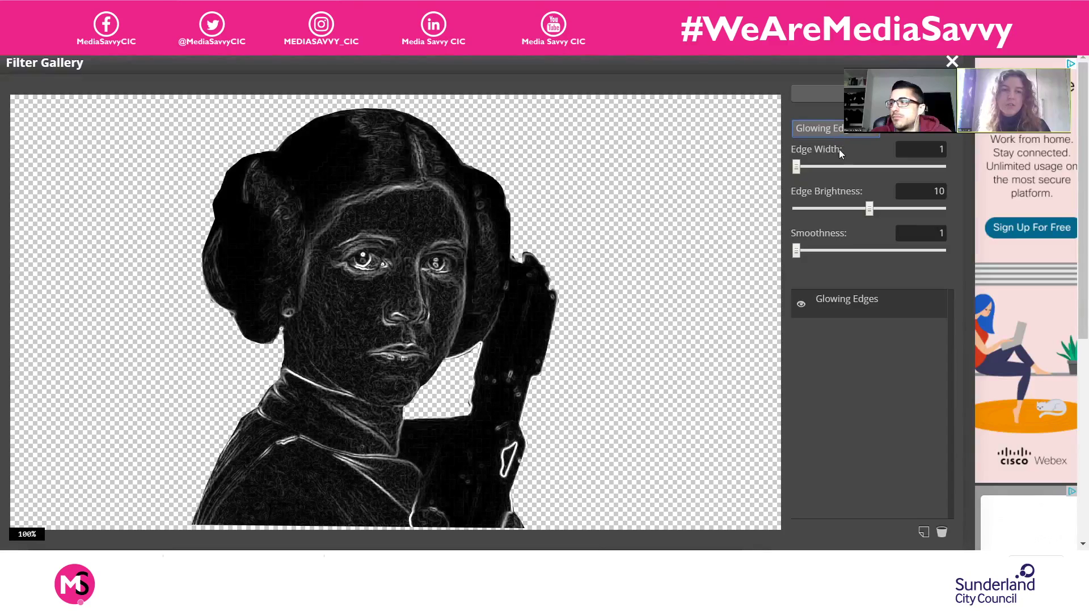
{"action": "key", "text": "Down"}
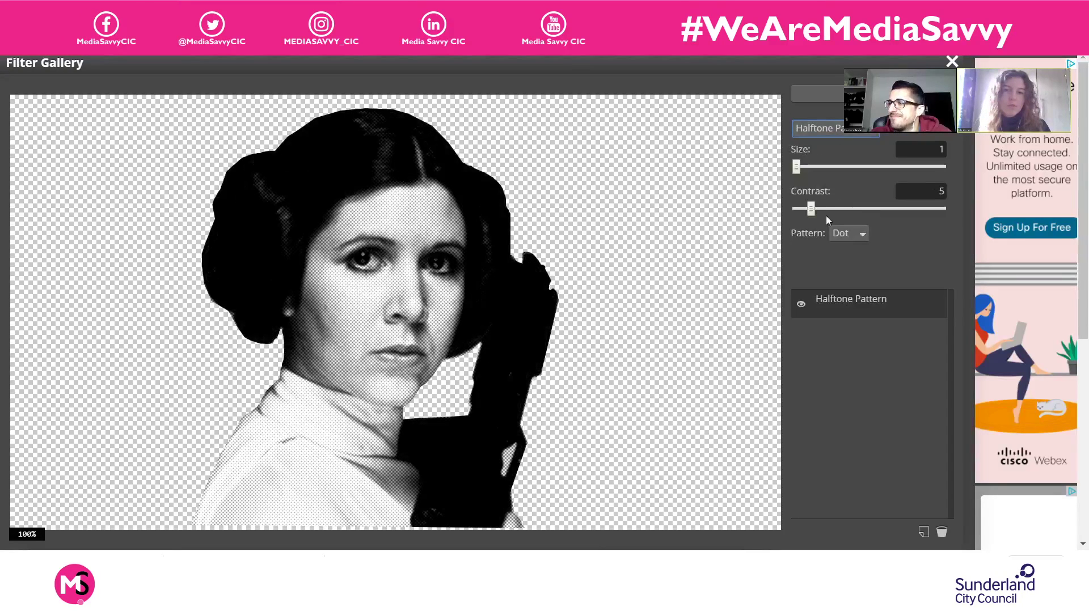
{"action": "left_click_drag", "start_coordinate": [811, 212], "coordinate": [819, 212]}
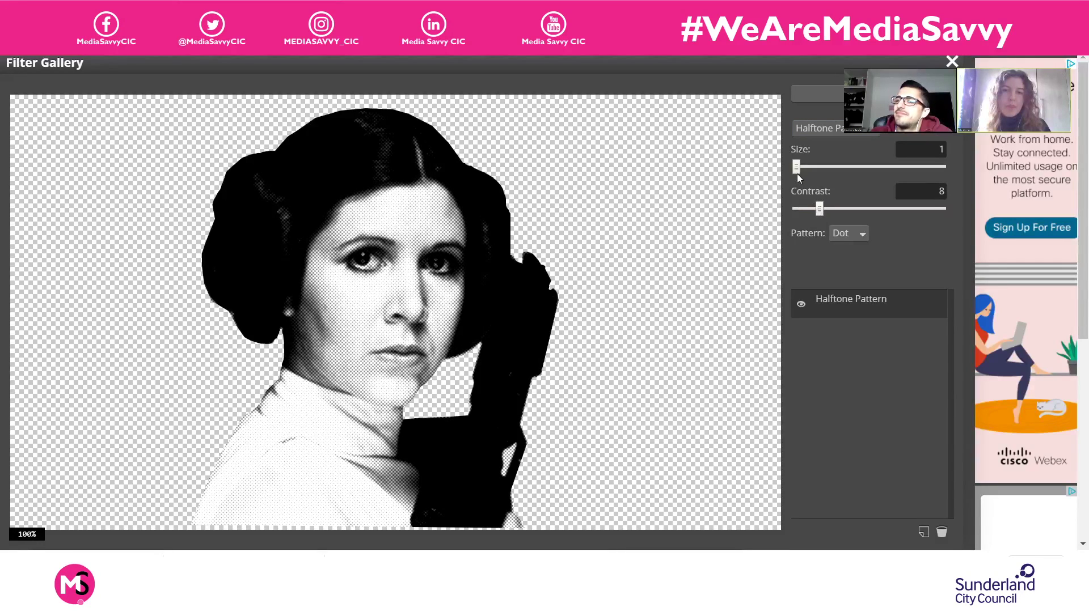
{"action": "left_click_drag", "start_coordinate": [800, 172], "coordinate": [807, 172]}
{"action": "left_click_drag", "start_coordinate": [819, 212], "coordinate": [802, 214]}
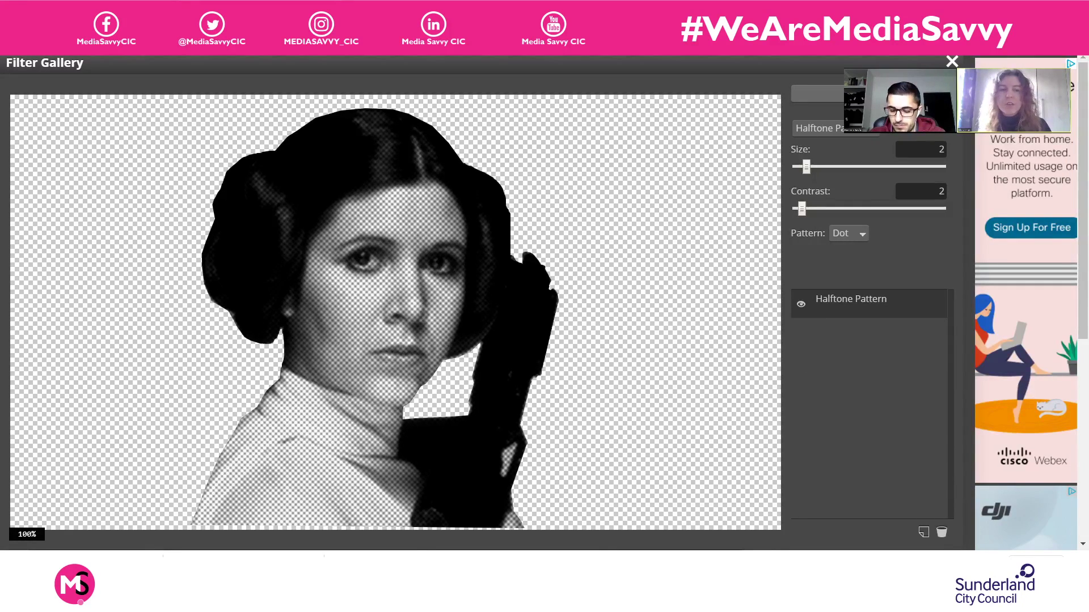
{"action": "left_click", "coordinate": [868, 95]}
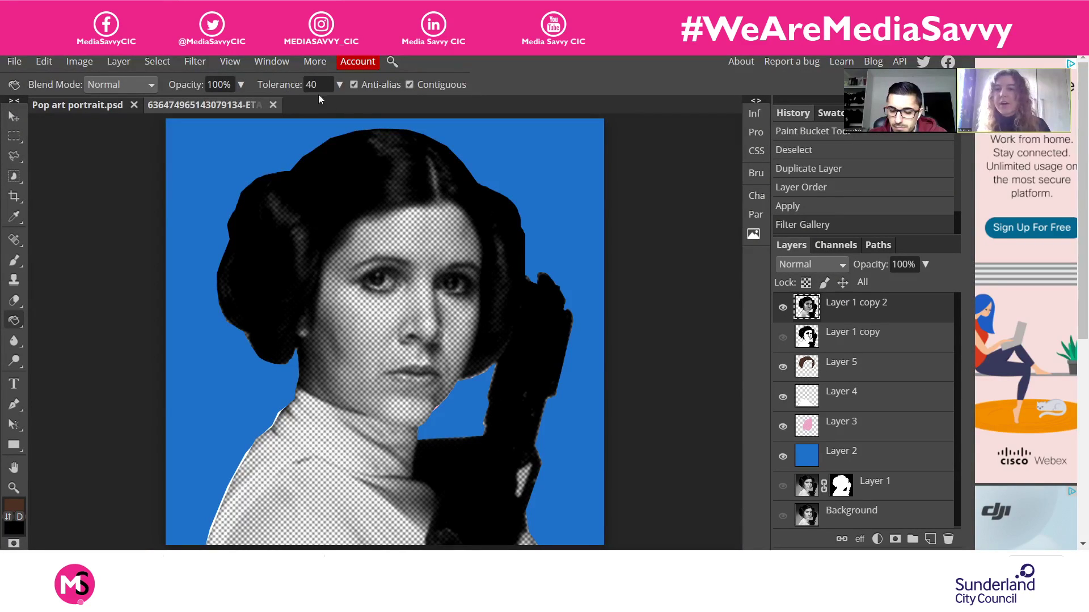
Apply Smart Sharpen to Layer 1 copy 2 with an amount of 200%
{"action": "left_click", "coordinate": [194, 62]}
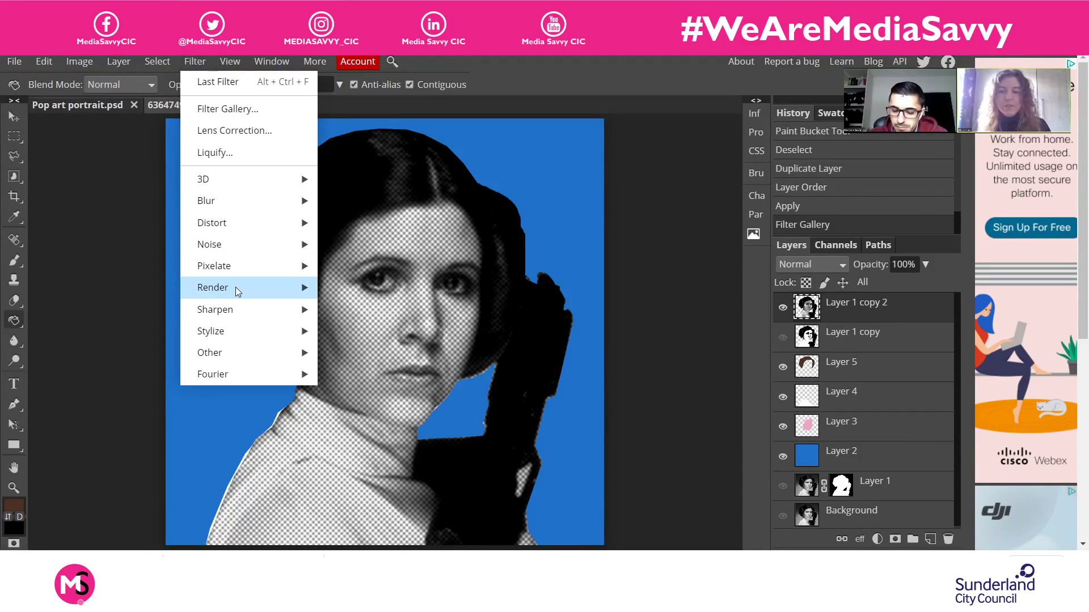
{"action": "mouse_move", "coordinate": [255, 309]}
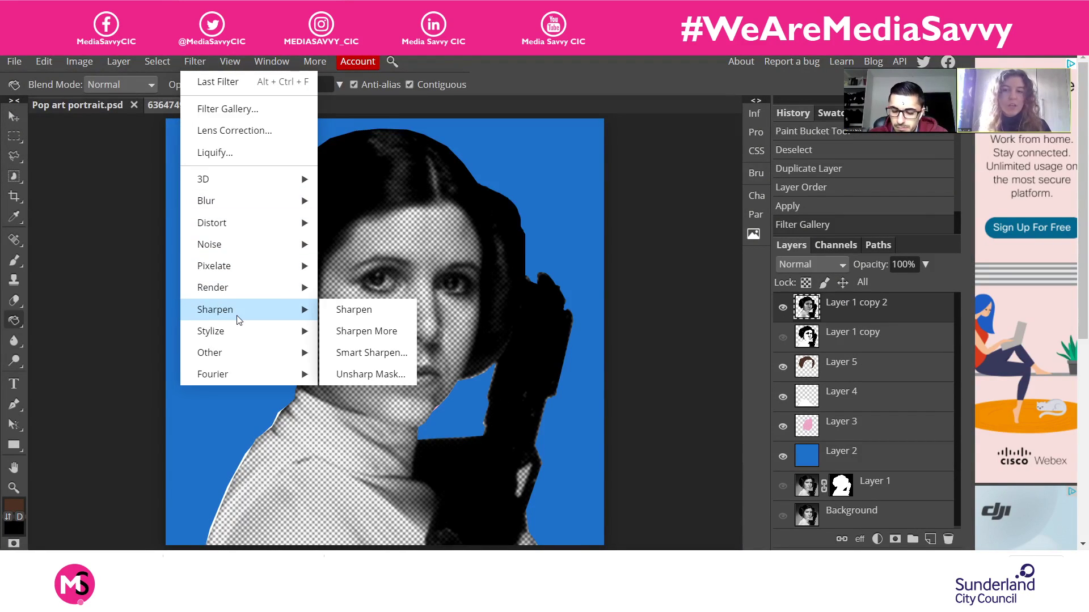
{"action": "left_click", "coordinate": [361, 352]}
{"action": "left_click_drag", "start_coordinate": [205, 170], "coordinate": [602, 164]}
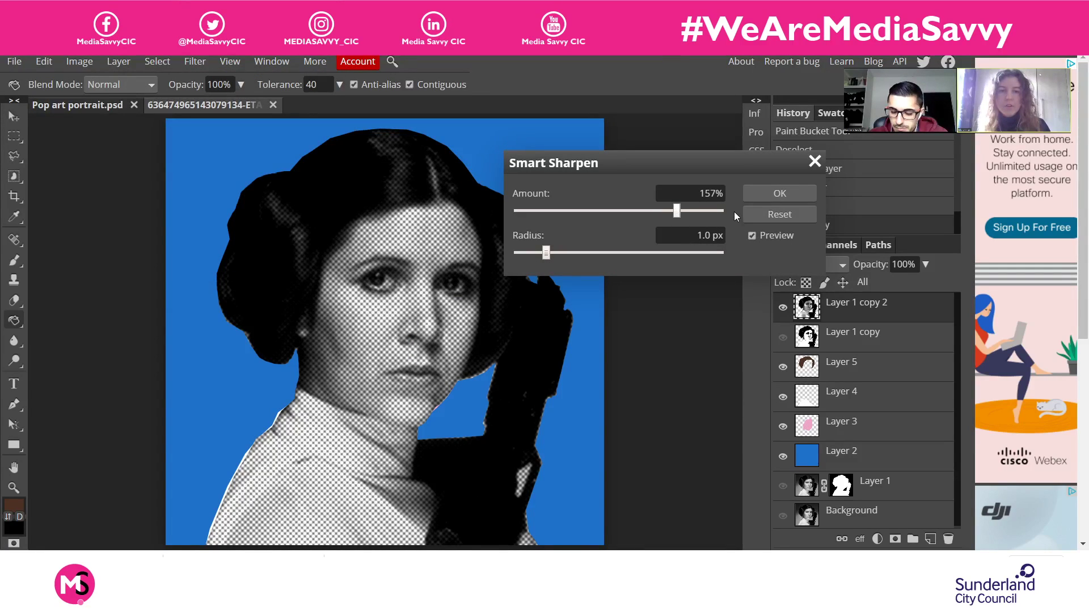
{"action": "left_click_drag", "start_coordinate": [734, 212], "coordinate": [734, 212]}
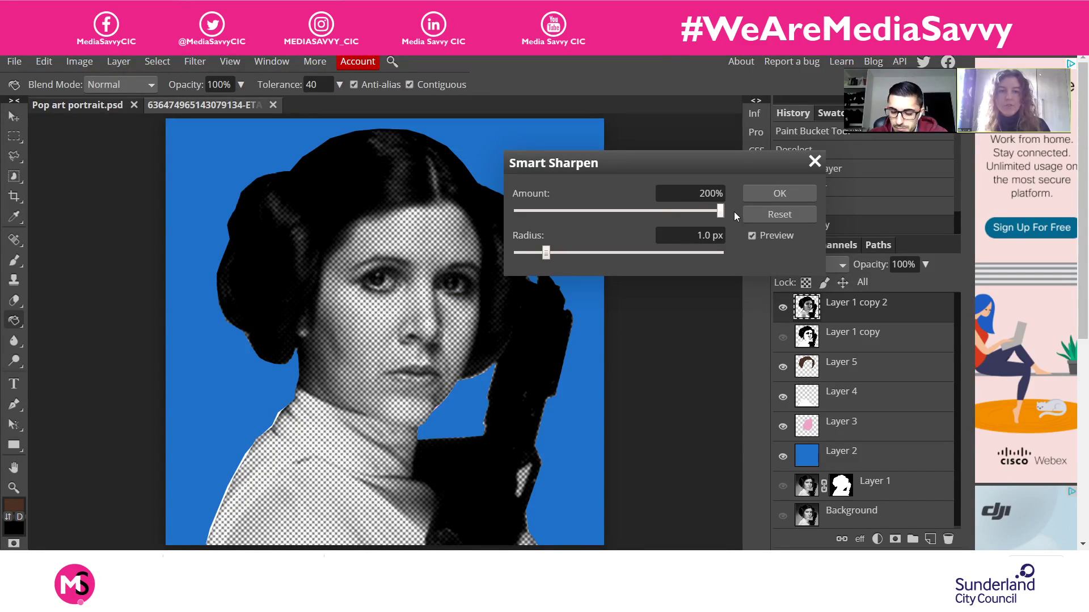
{"action": "left_click", "coordinate": [780, 194]}
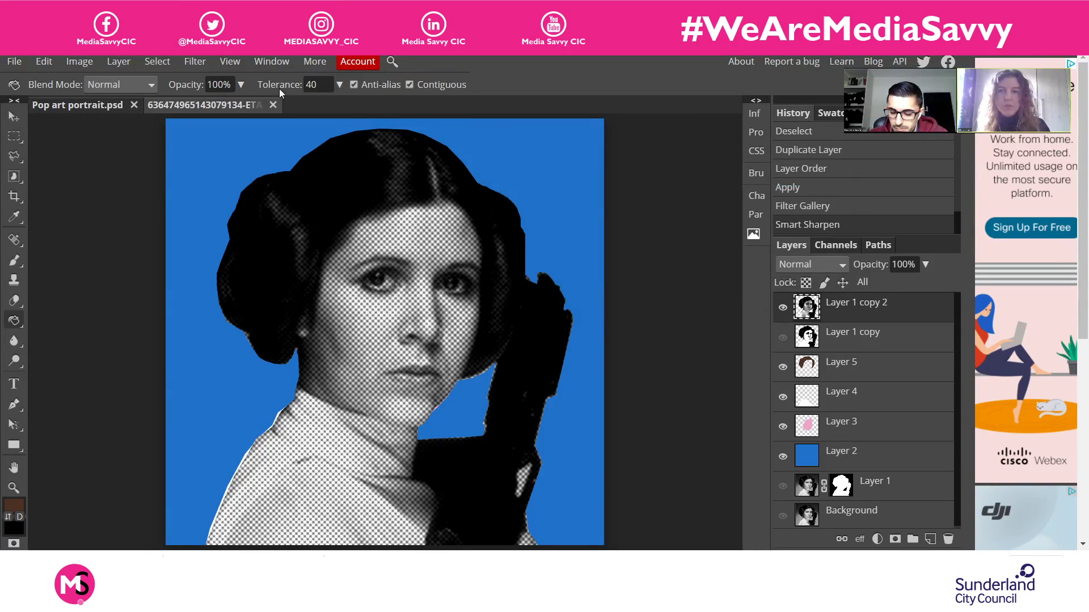
Apply Smart Sharpen once more to Layer 1 copy 2 with an amount of 152% and a radius of 1.0 px
{"action": "left_click", "coordinate": [195, 62]}
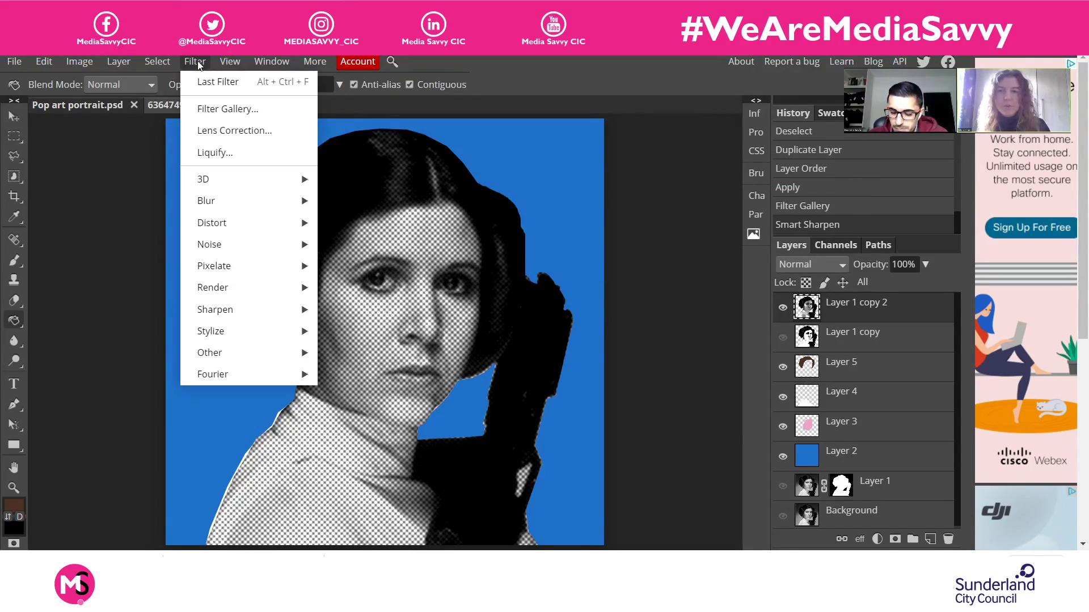
{"action": "mouse_move", "coordinate": [207, 312]}
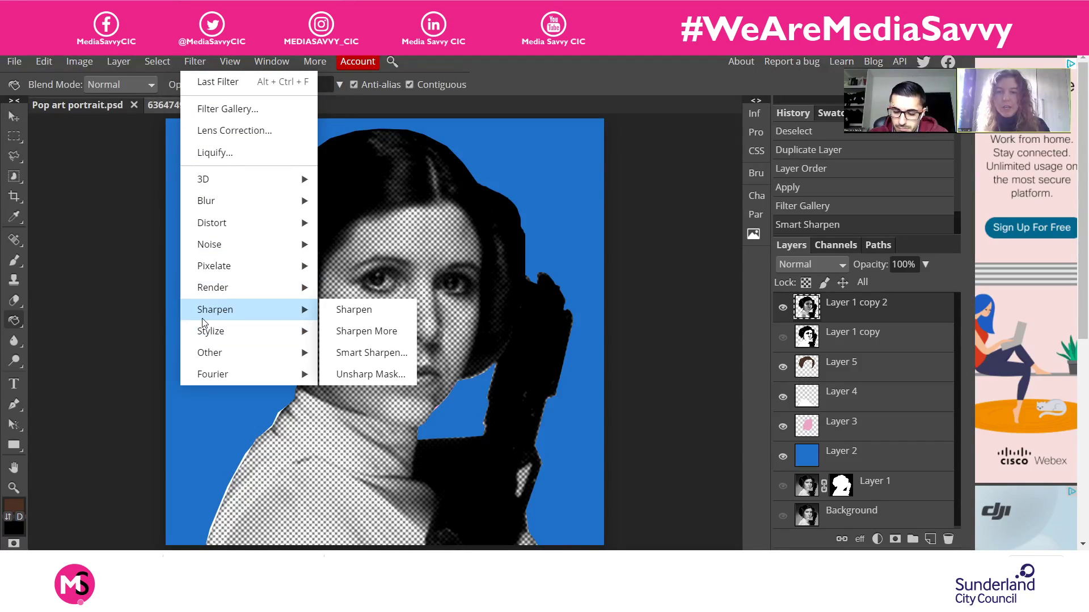
{"action": "left_click", "coordinate": [367, 352]}
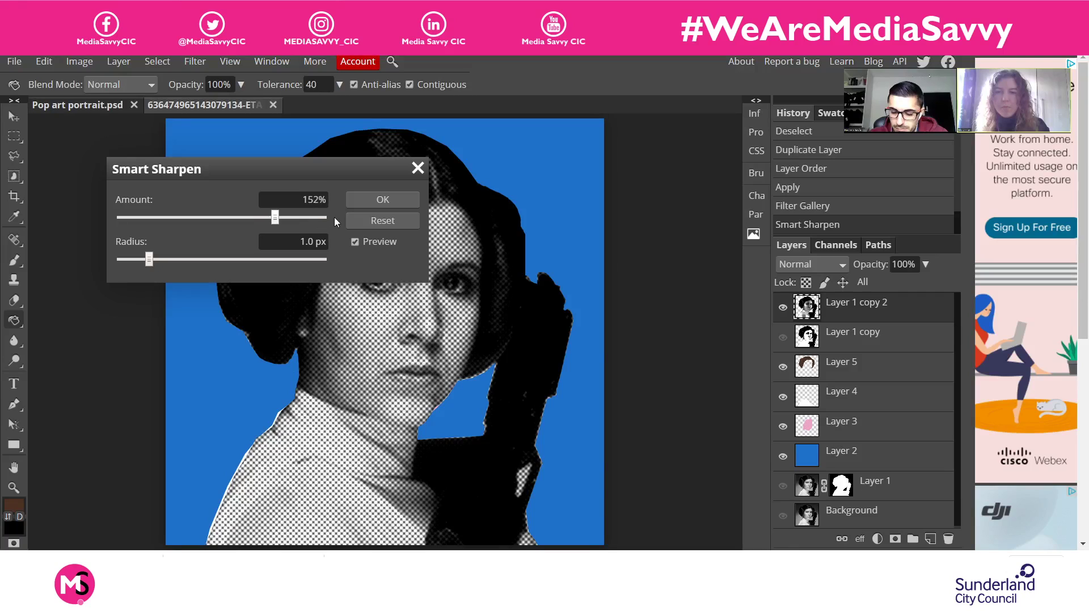
{"action": "left_click", "coordinate": [371, 202]}
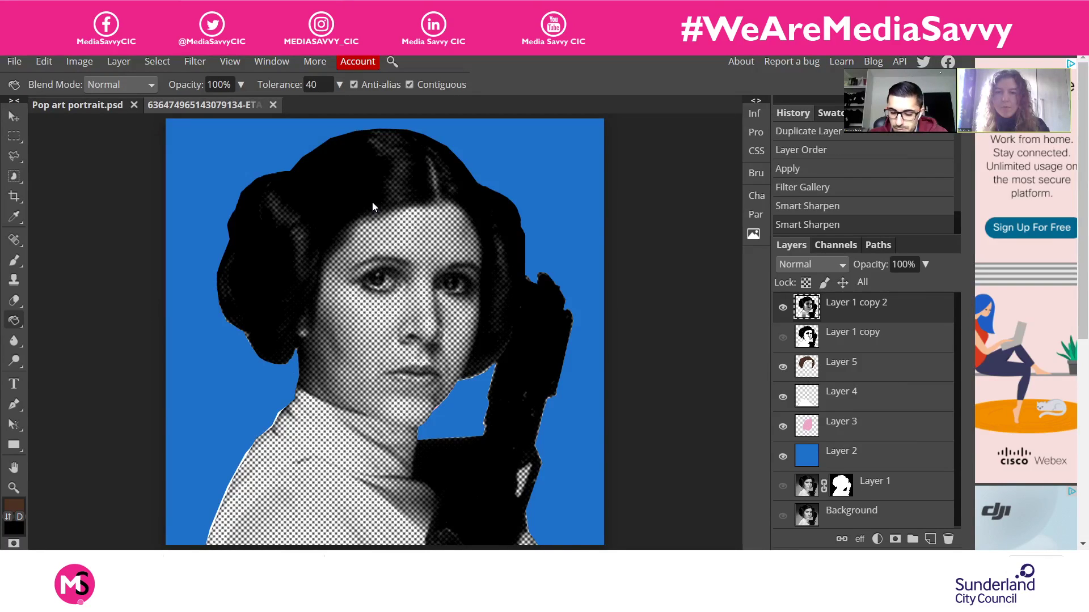
Set the blend mode of Layer 1 copy 2 to Multiply and show Layer 1 copy in its place for comparison
{"action": "left_click", "coordinate": [817, 333]}
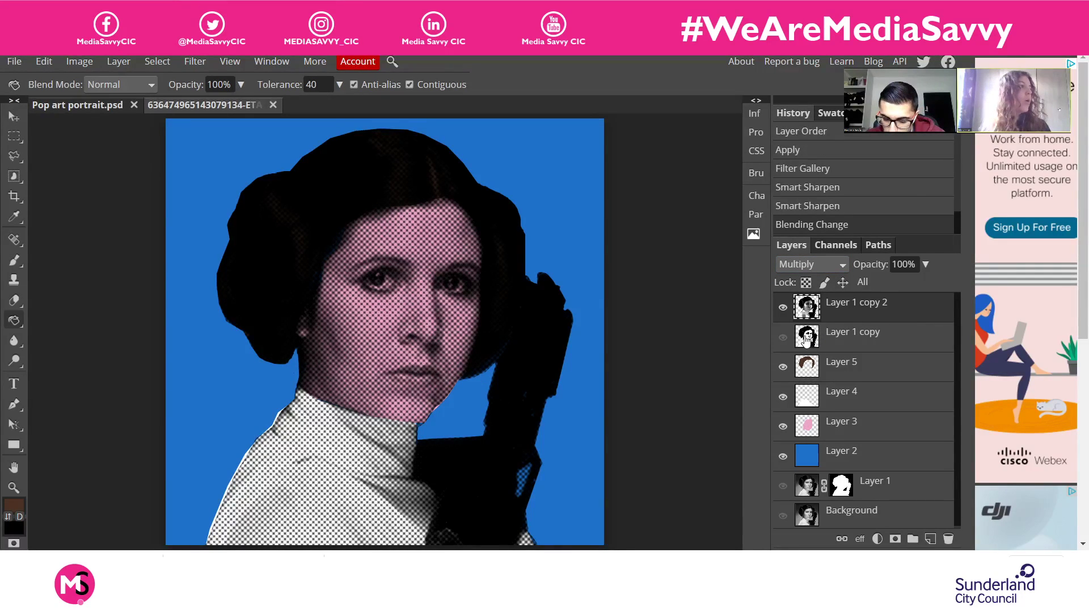
{"action": "left_click", "coordinate": [783, 337]}
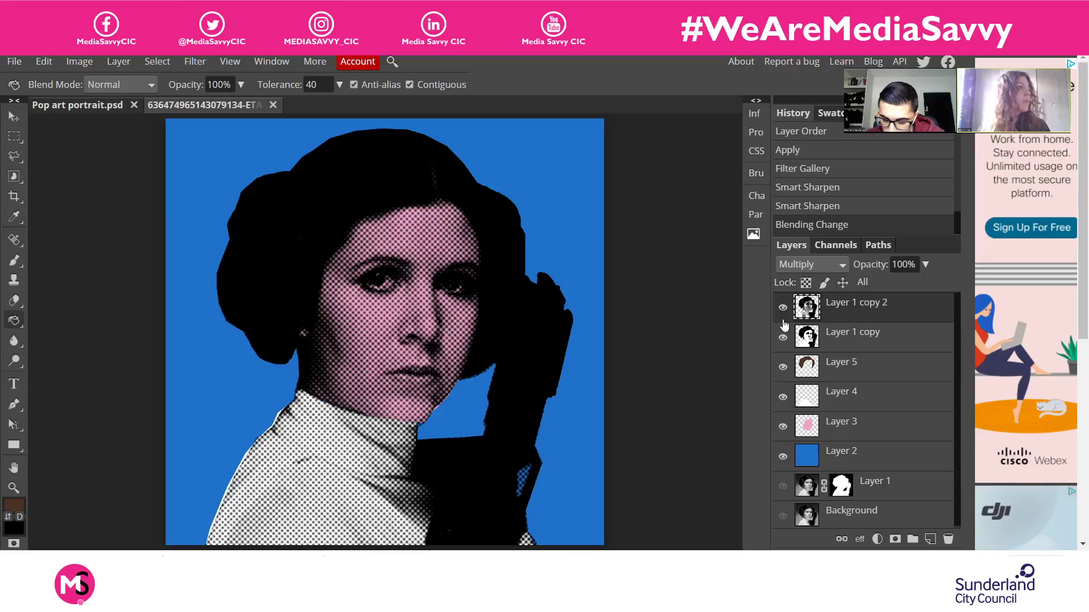
{"action": "left_click", "coordinate": [783, 318]}
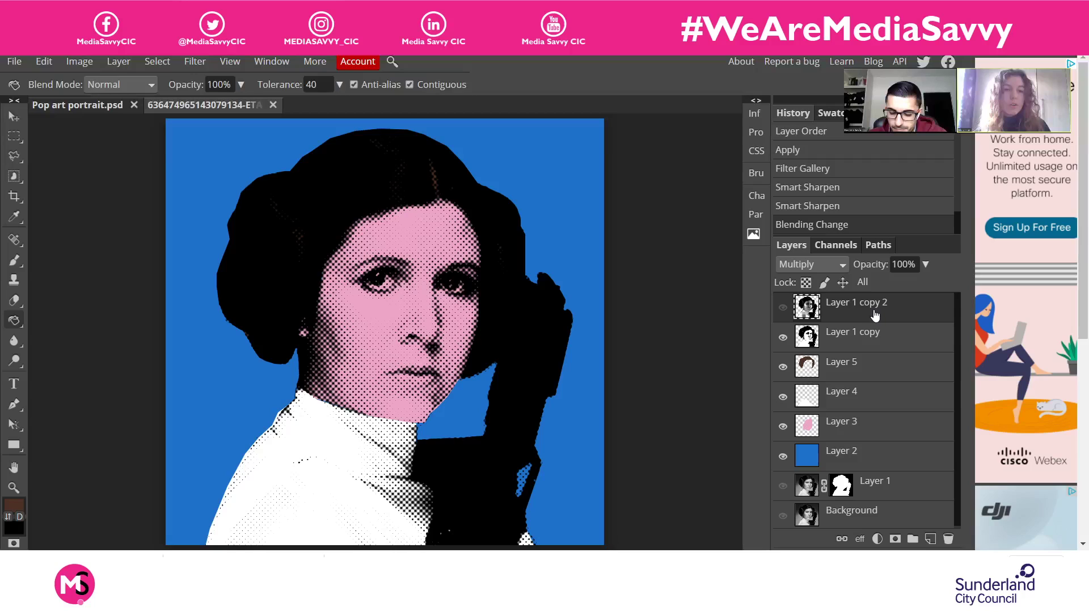
Duplicate the masked Layer 1 with the mask applied to the copy, and move the copy to the top of the layer stack
{"action": "left_click", "coordinate": [789, 490]}
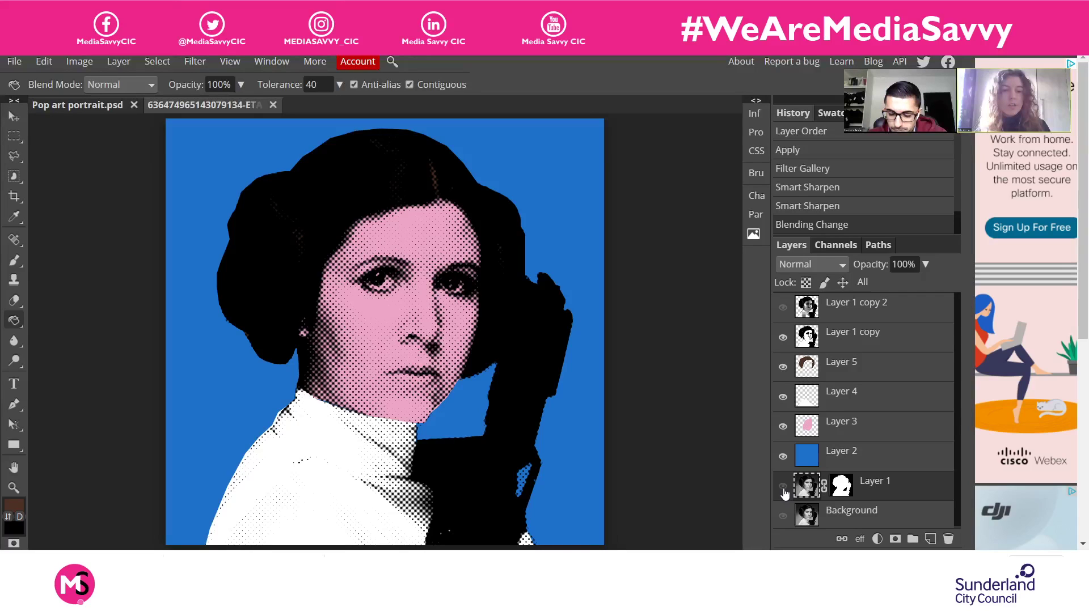
{"action": "left_click", "coordinate": [783, 488]}
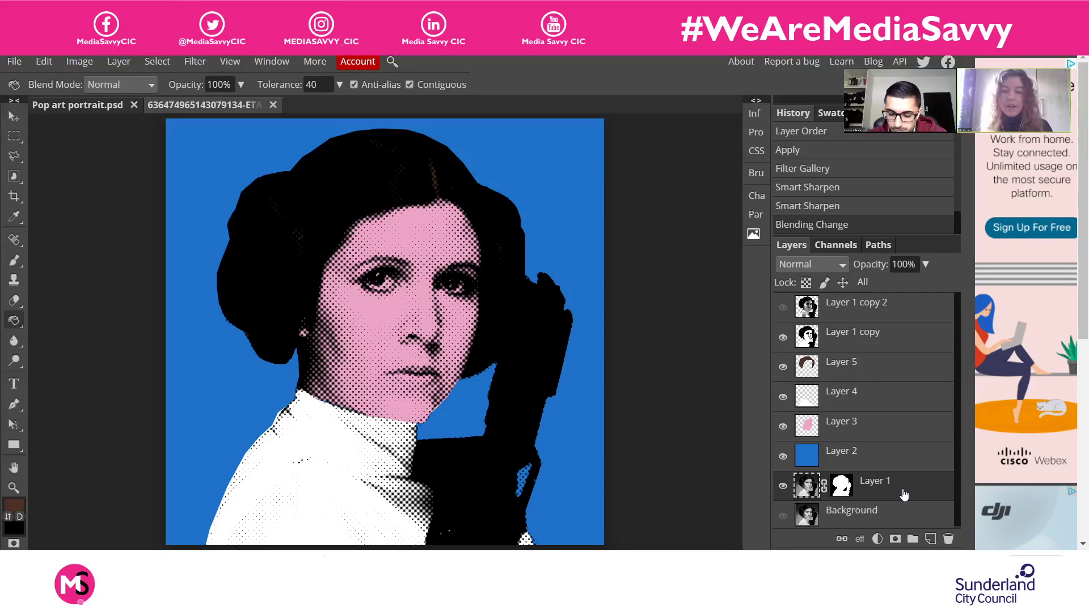
{"action": "key", "text": "ctrl+j"}
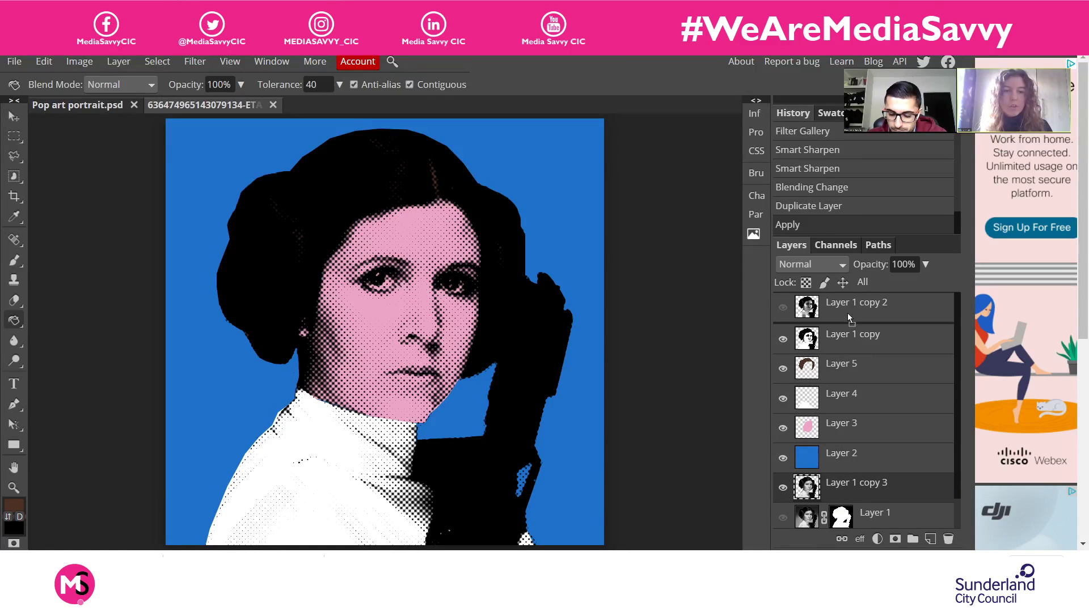
{"action": "left_click_drag", "start_coordinate": [845, 308], "coordinate": [845, 305]}
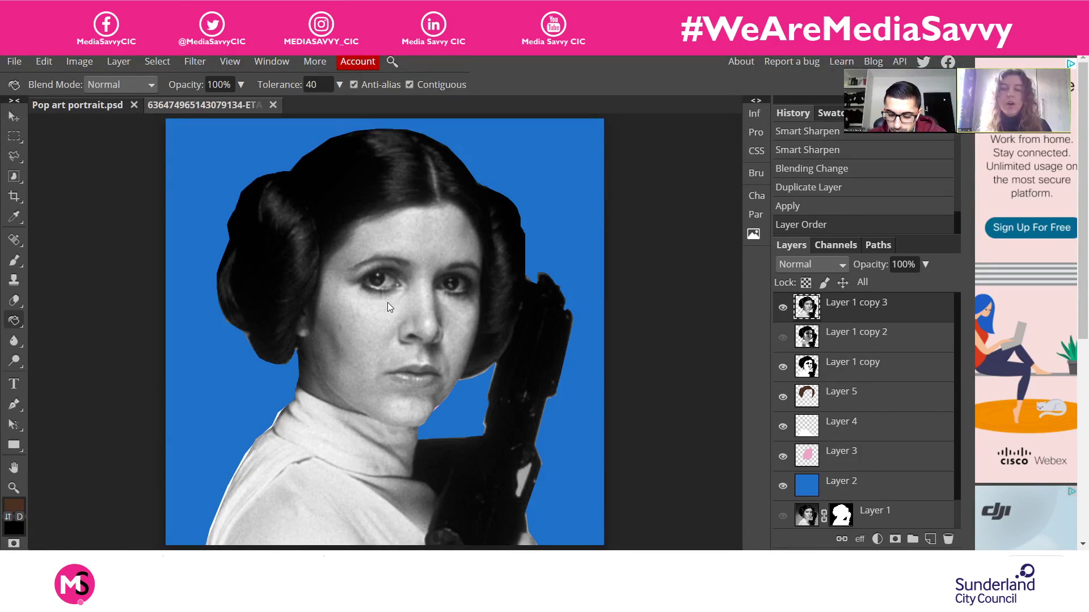
Apply Levels to Layer 1 copy 3 with input black 20, midtone 1.3 and input white 197
{"action": "left_click", "coordinate": [76, 62]}
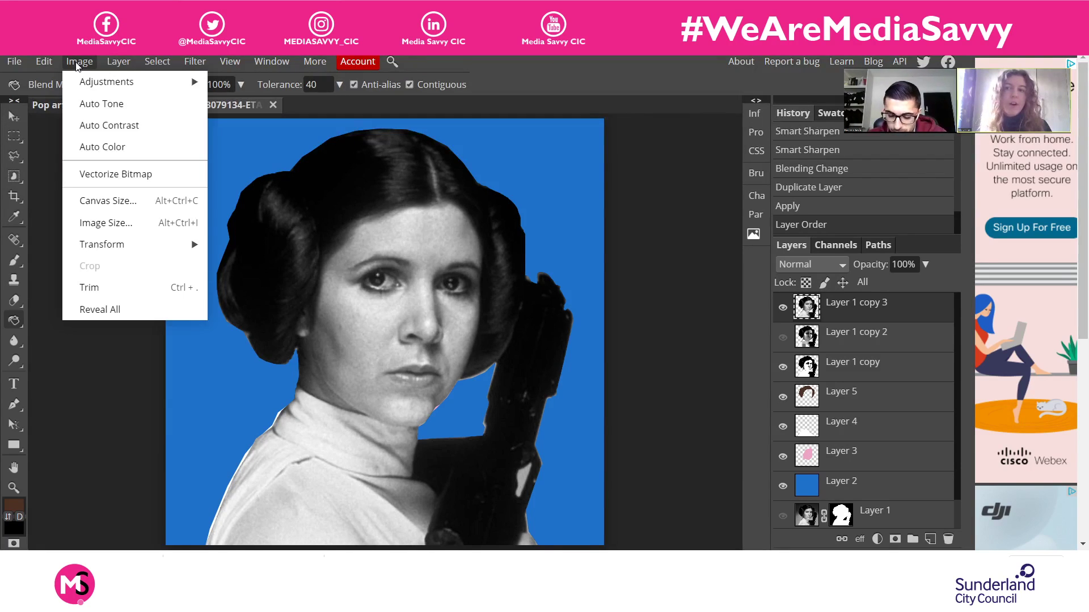
{"action": "mouse_move", "coordinate": [99, 94]}
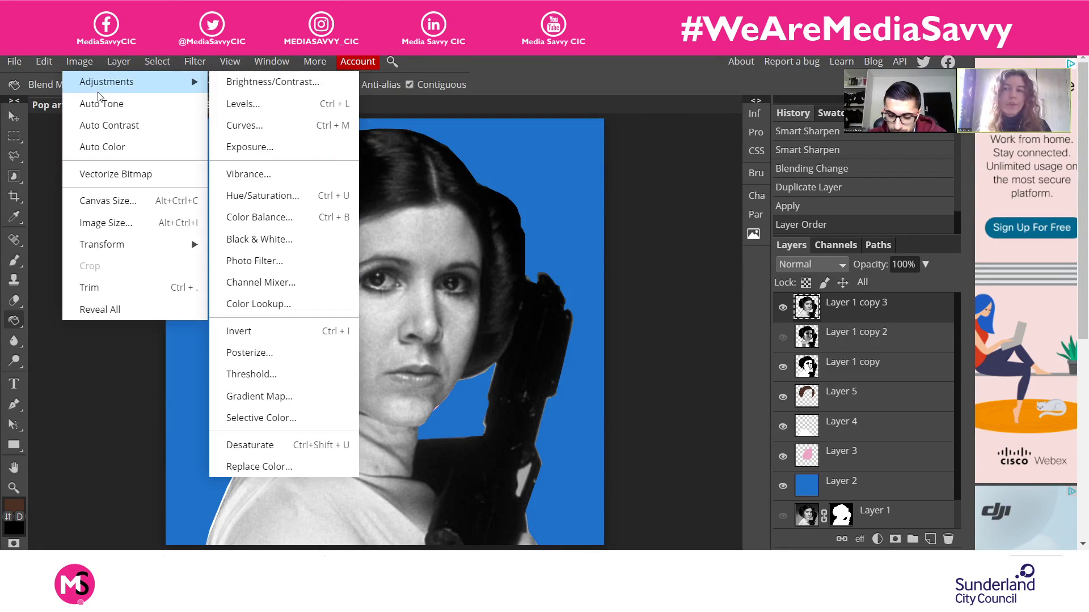
{"action": "left_click", "coordinate": [292, 106]}
{"action": "left_click_drag", "start_coordinate": [284, 165], "coordinate": [746, 159]}
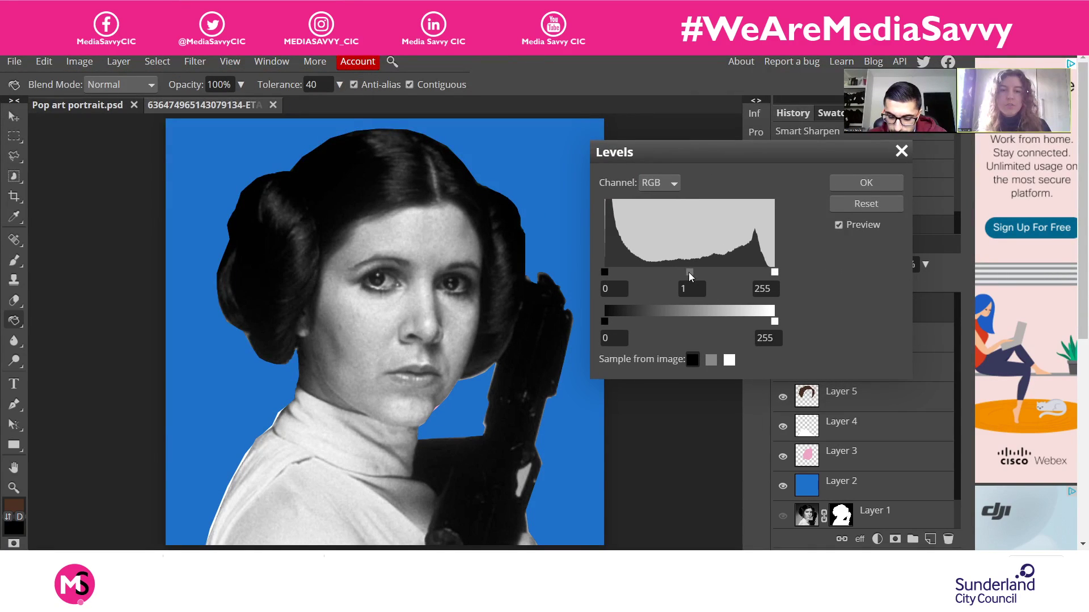
{"action": "left_click_drag", "start_coordinate": [691, 275], "coordinate": [687, 277]}
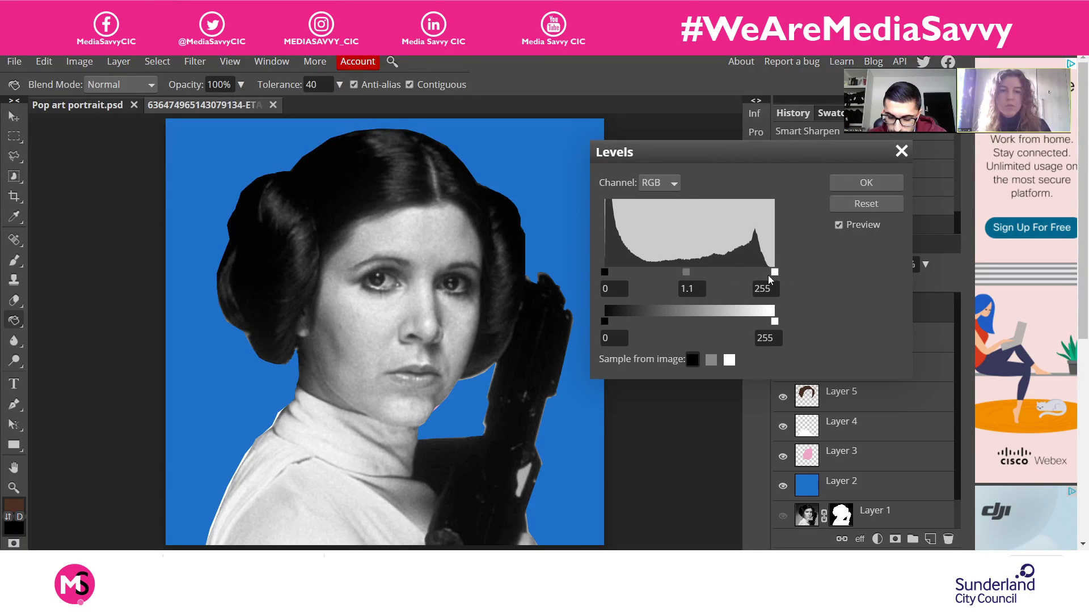
{"action": "left_click_drag", "start_coordinate": [770, 277], "coordinate": [740, 282]}
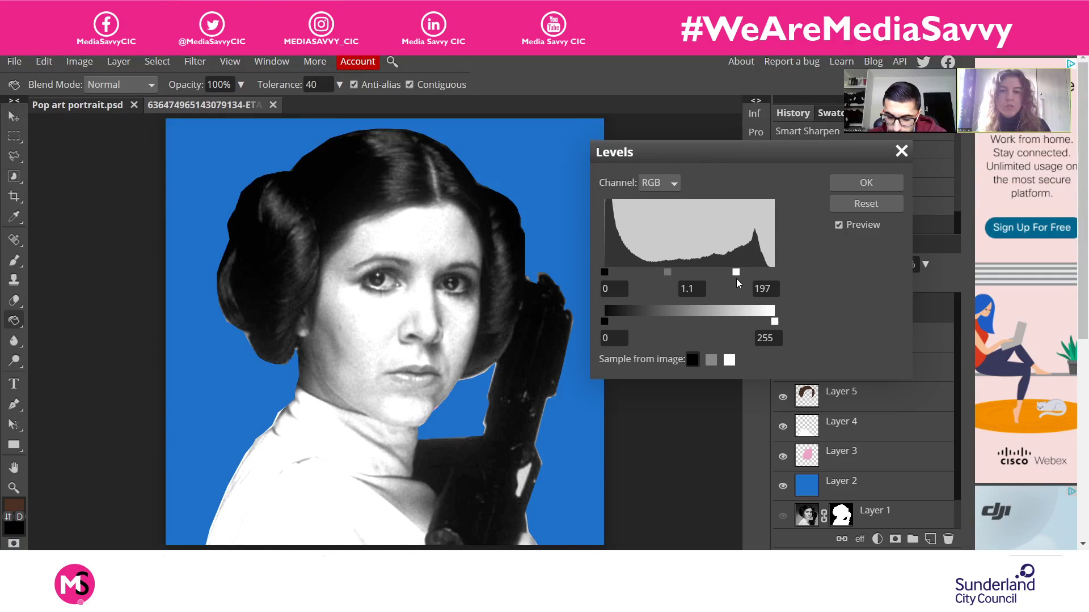
{"action": "left_click_drag", "start_coordinate": [613, 278], "coordinate": [662, 275]}
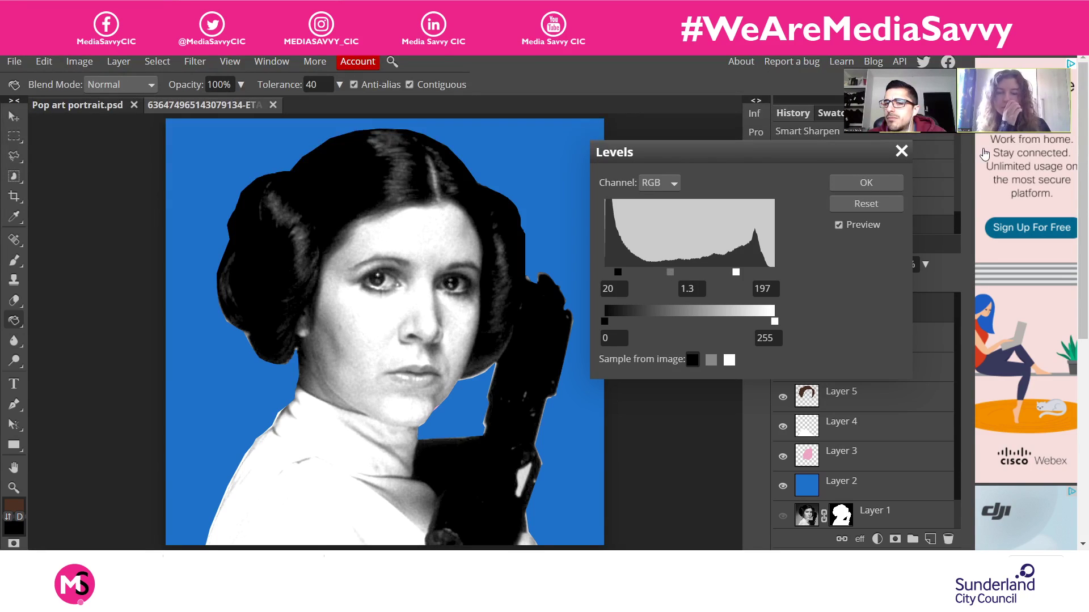
{"action": "left_click", "coordinate": [851, 182]}
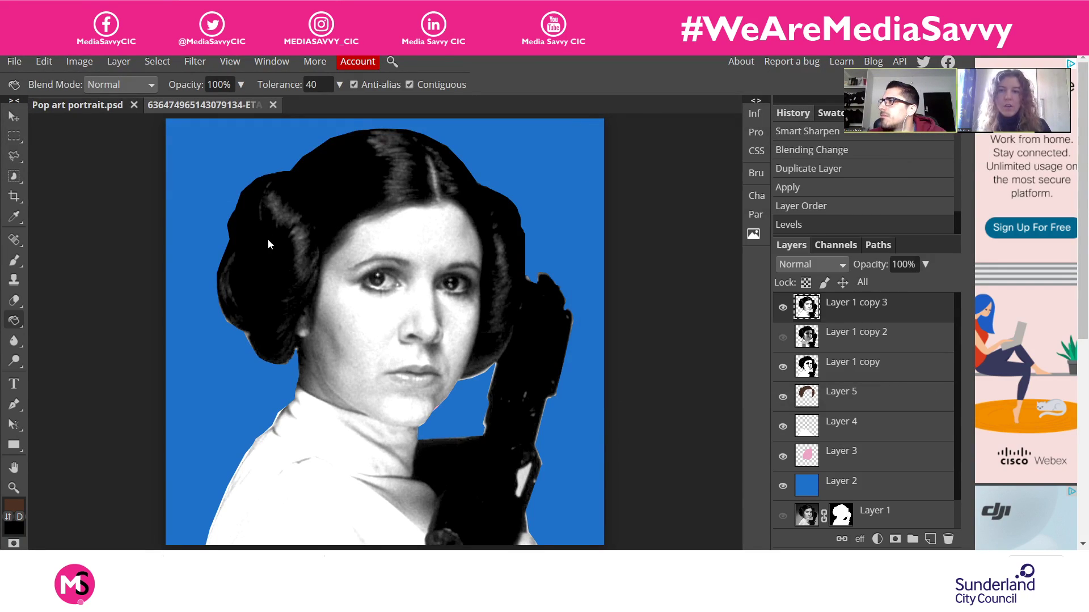
Apply a Curves adjustment to Layer 1 copy 3 that slightly darkens the shadows and keeps the midtones near the diagonal
{"action": "left_click", "coordinate": [80, 63]}
{"action": "mouse_move", "coordinate": [124, 81]}
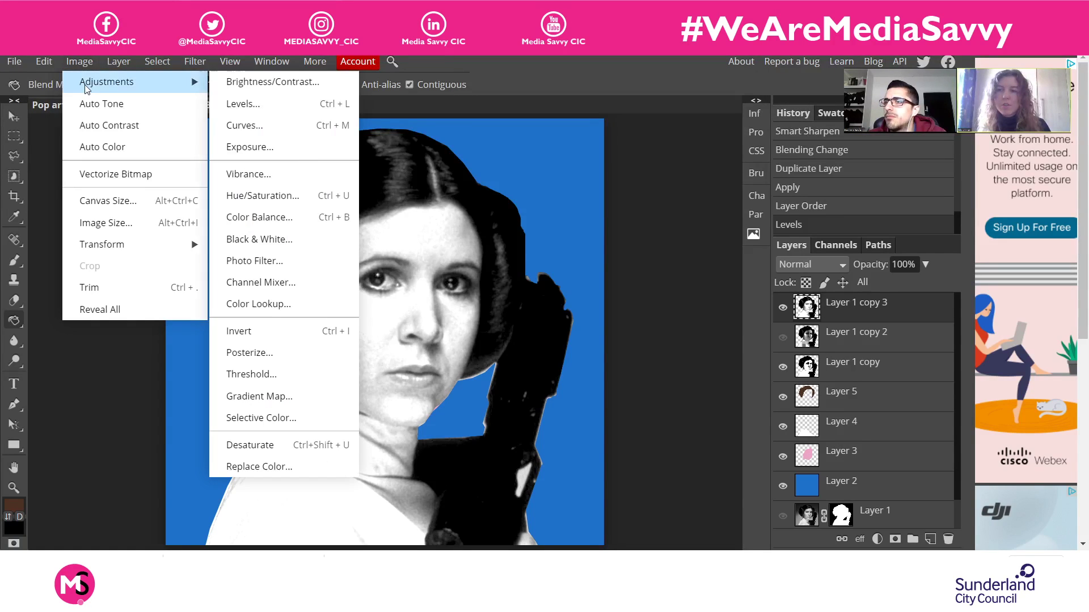
{"action": "left_click", "coordinate": [259, 126]}
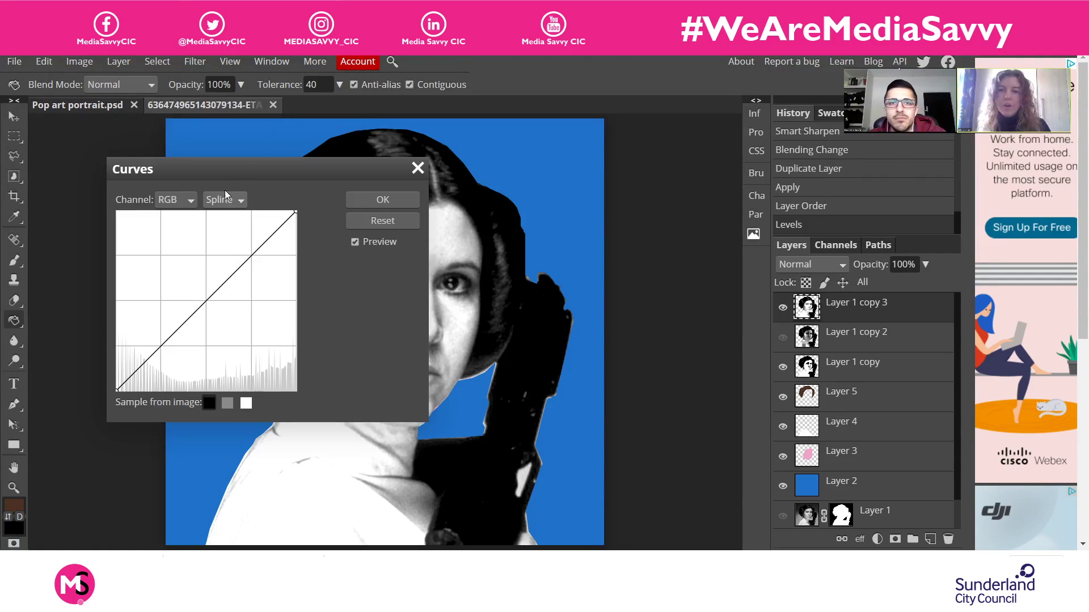
{"action": "left_click_drag", "start_coordinate": [225, 190], "coordinate": [703, 162]}
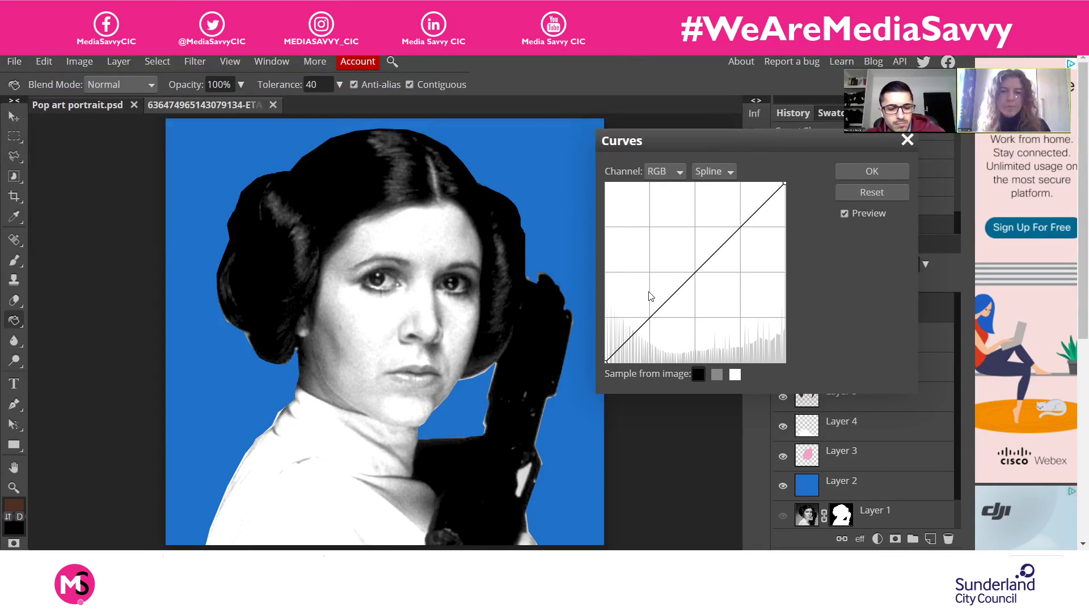
{"action": "left_click_drag", "start_coordinate": [627, 347], "coordinate": [635, 352]}
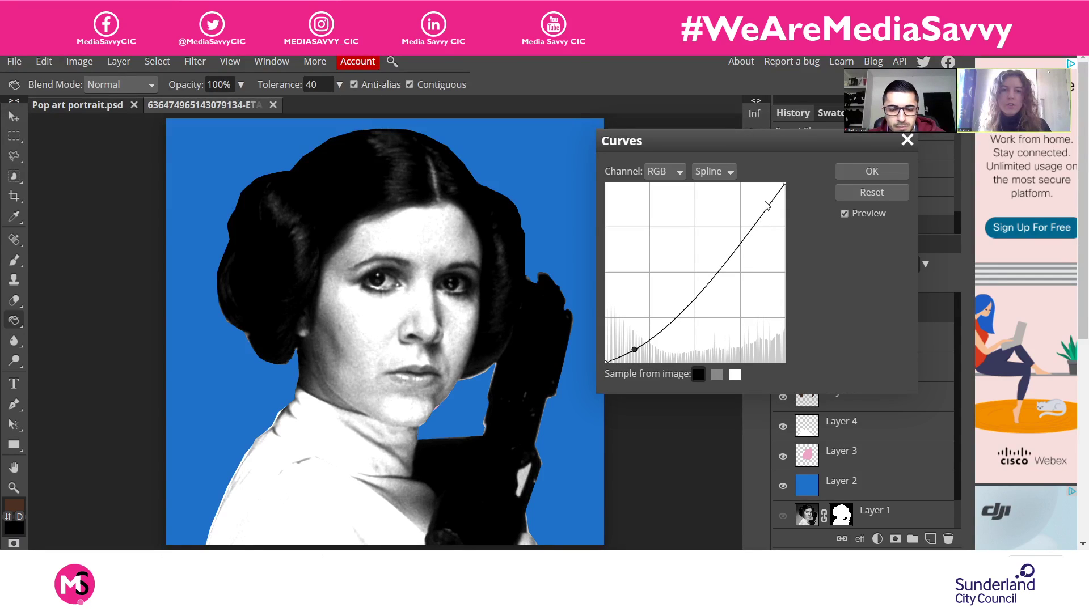
{"action": "left_click_drag", "start_coordinate": [767, 211], "coordinate": [759, 198]}
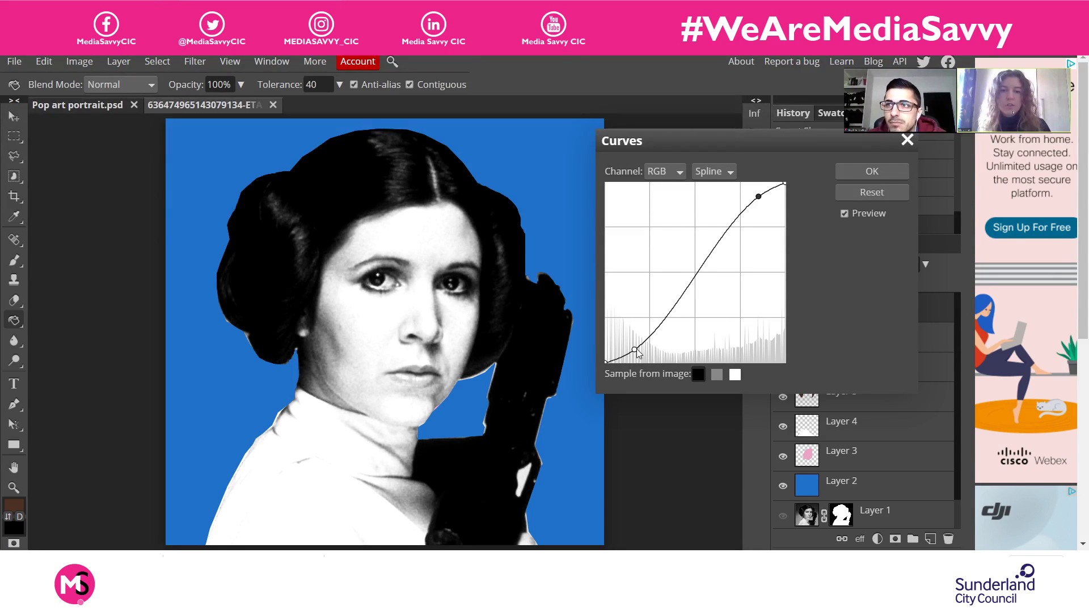
{"action": "mouse_move", "coordinate": [635, 350]}
{"action": "left_mouse_down"}
{"action": "mouse_move", "coordinate": [656, 346]}
{"action": "mouse_move", "coordinate": [648, 366]}
{"action": "left_mouse_up"}
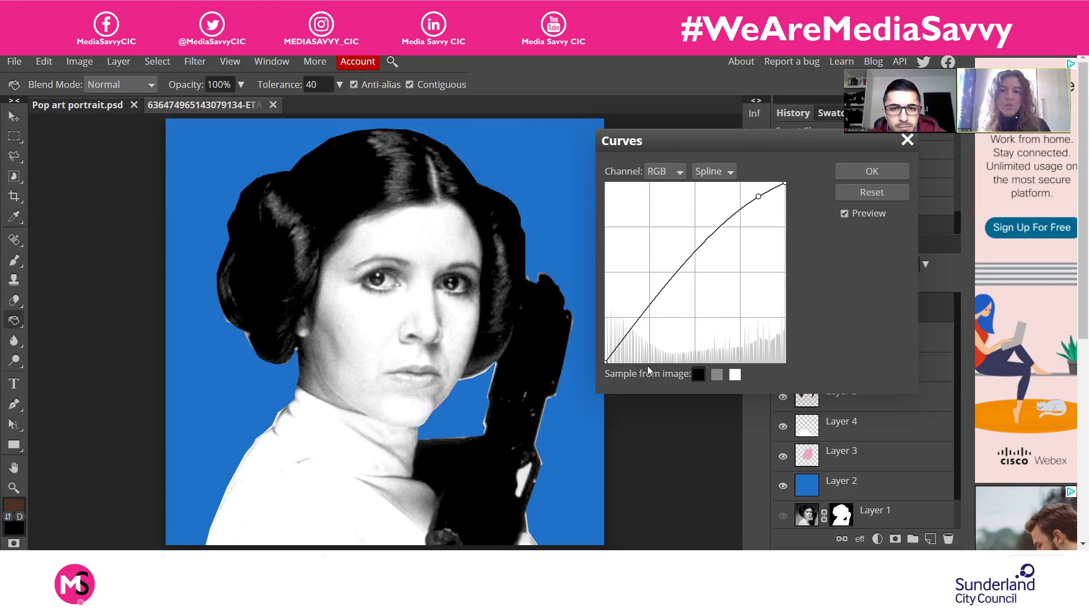
{"action": "left_click_drag", "start_coordinate": [639, 318], "coordinate": [647, 348]}
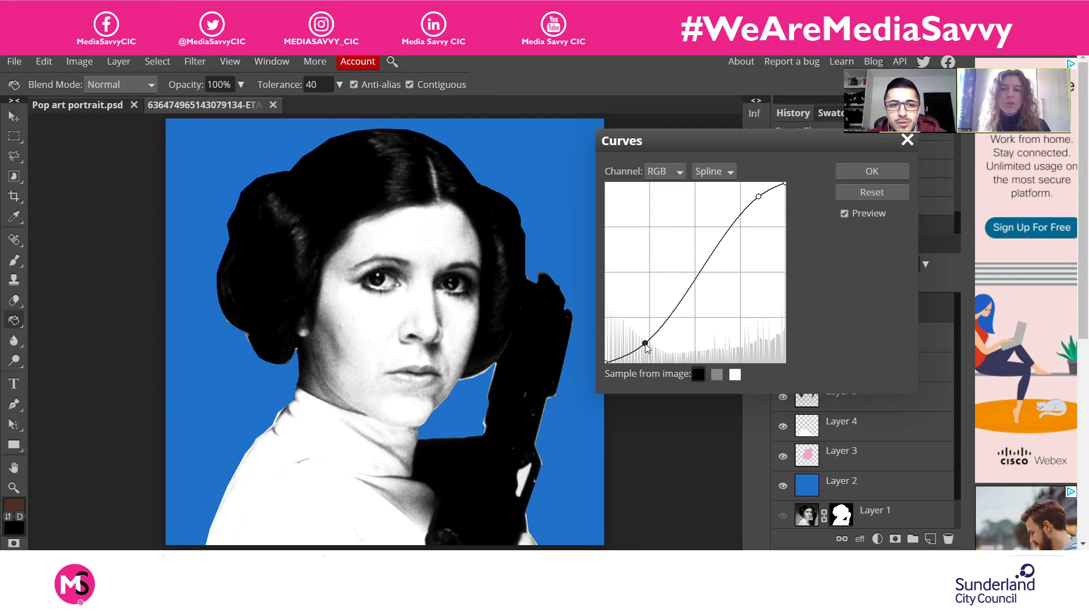
{"action": "mouse_move", "coordinate": [758, 197]}
{"action": "left_mouse_down"}
{"action": "mouse_move", "coordinate": [745, 204]}
{"action": "mouse_move", "coordinate": [754, 212]}
{"action": "left_mouse_up"}
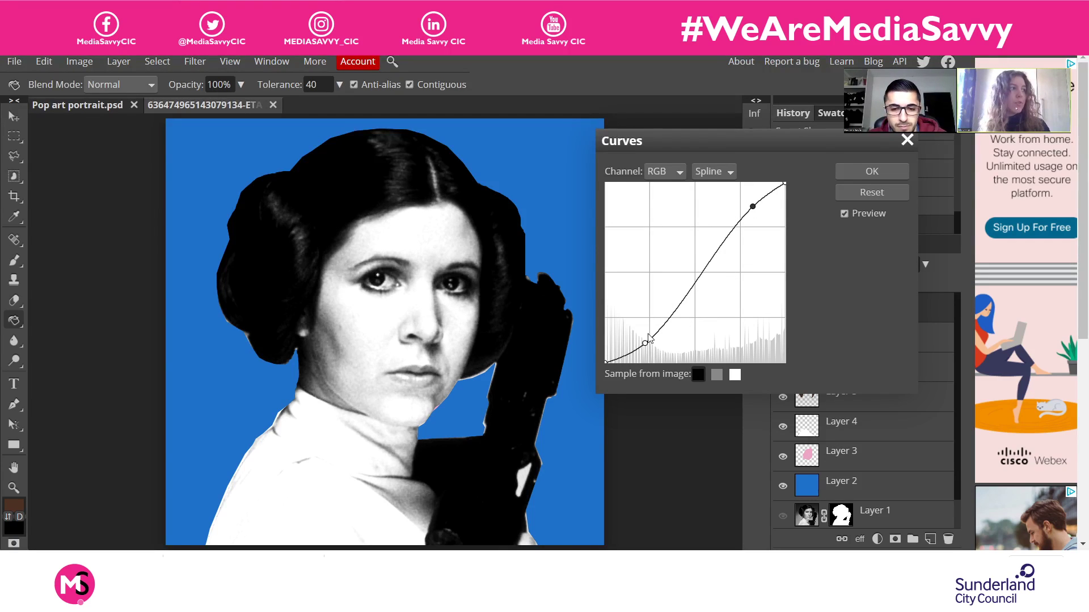
{"action": "mouse_move", "coordinate": [646, 344]}
{"action": "left_mouse_down"}
{"action": "mouse_move", "coordinate": [663, 343]}
{"action": "mouse_move", "coordinate": [651, 330]}
{"action": "left_mouse_up"}
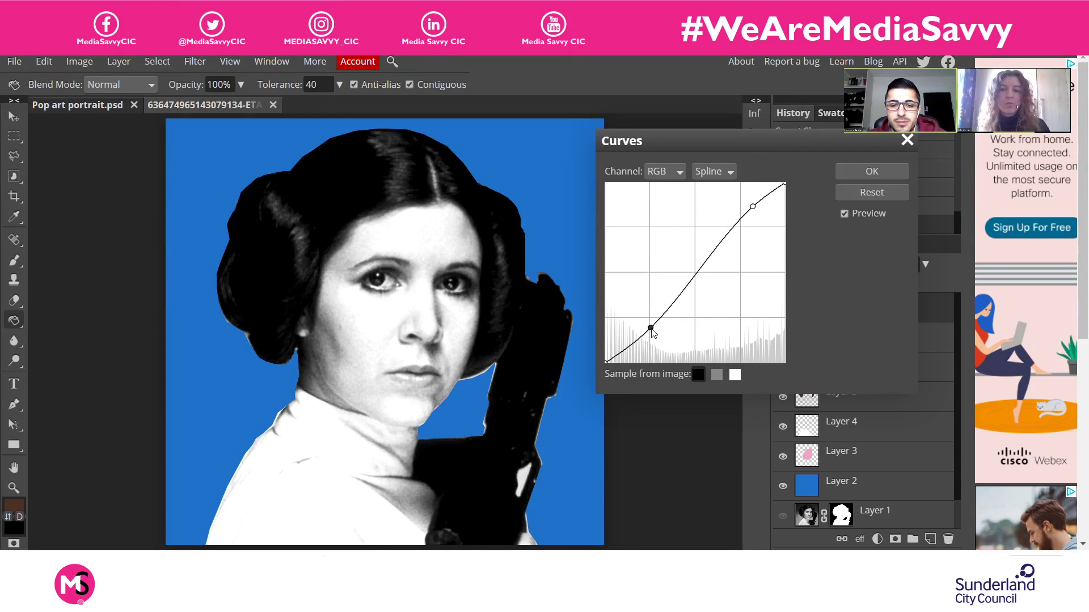
{"action": "left_click_drag", "start_coordinate": [754, 210], "coordinate": [733, 259]}
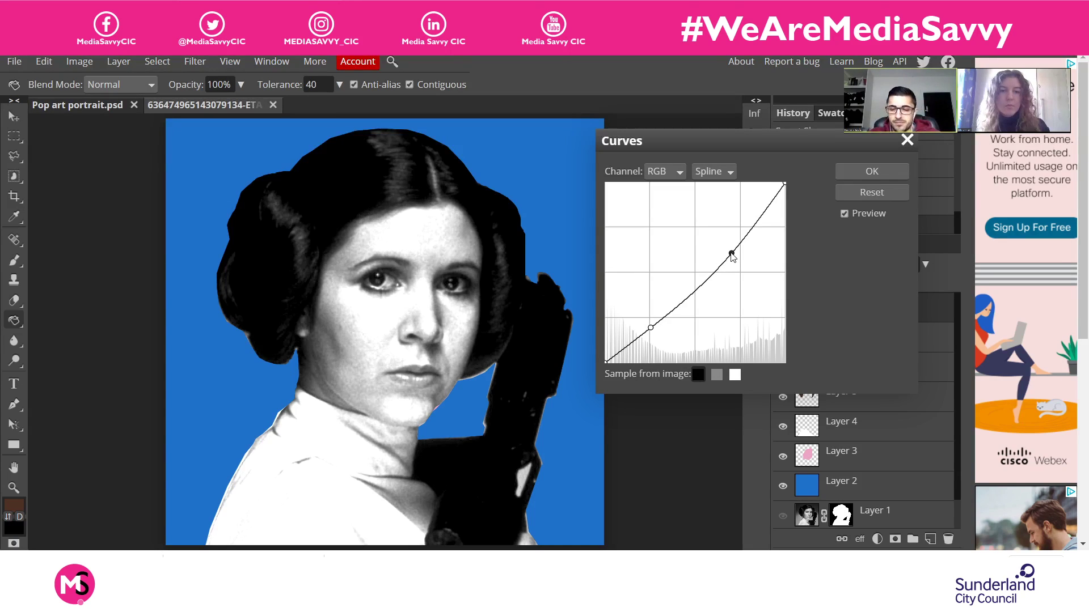
{"action": "left_click_drag", "start_coordinate": [732, 253], "coordinate": [696, 286]}
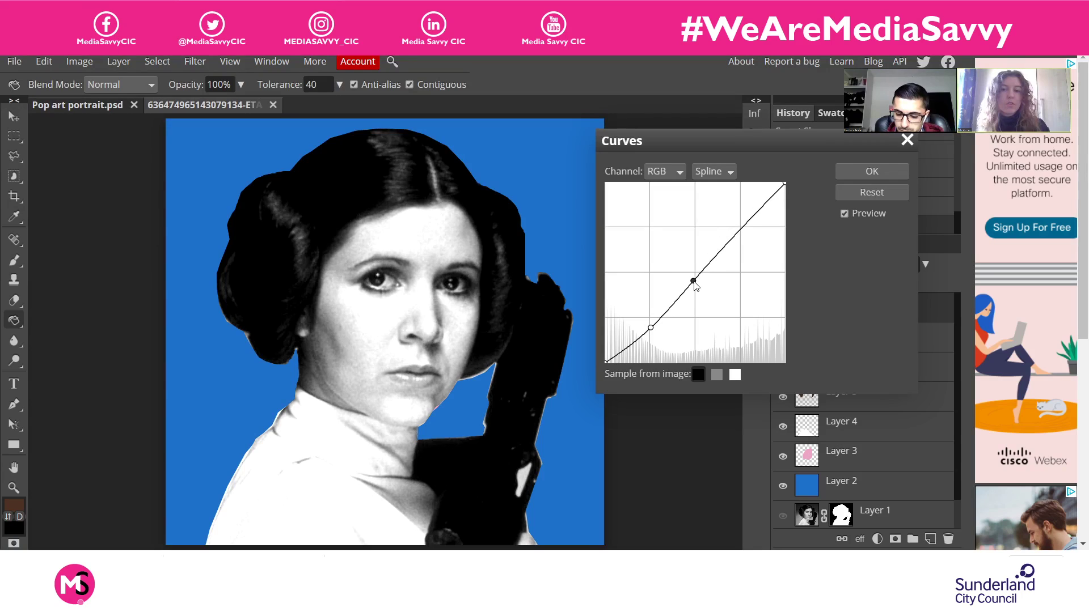
{"action": "left_click", "coordinate": [861, 172]}
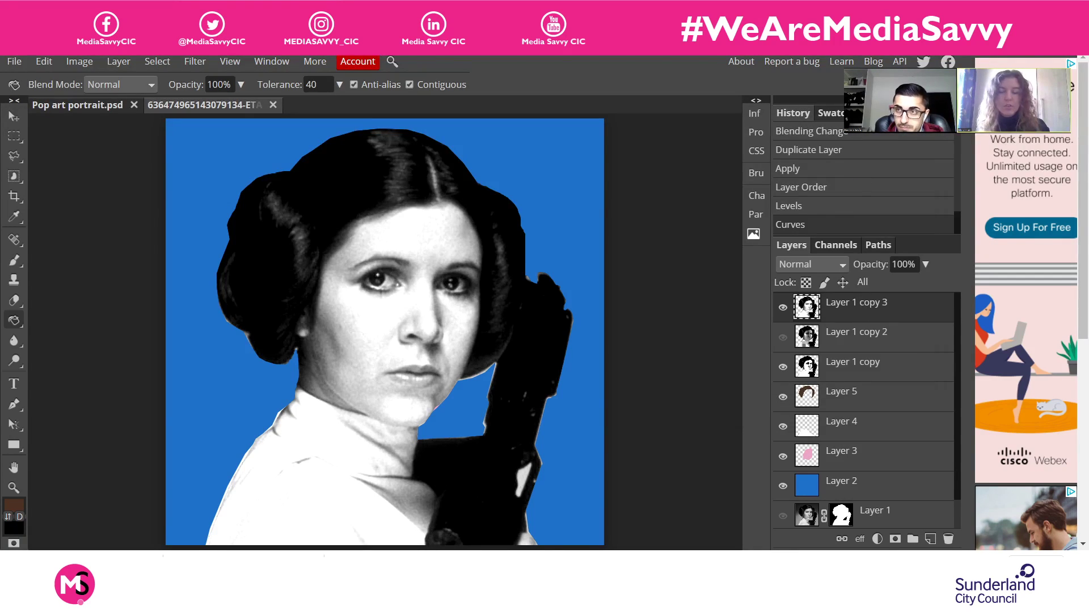
Apply a Halftone Pattern filter to Layer 1 copy 3 with size 2, contrast 15 and the Dot pattern
{"action": "left_click", "coordinate": [195, 62]}
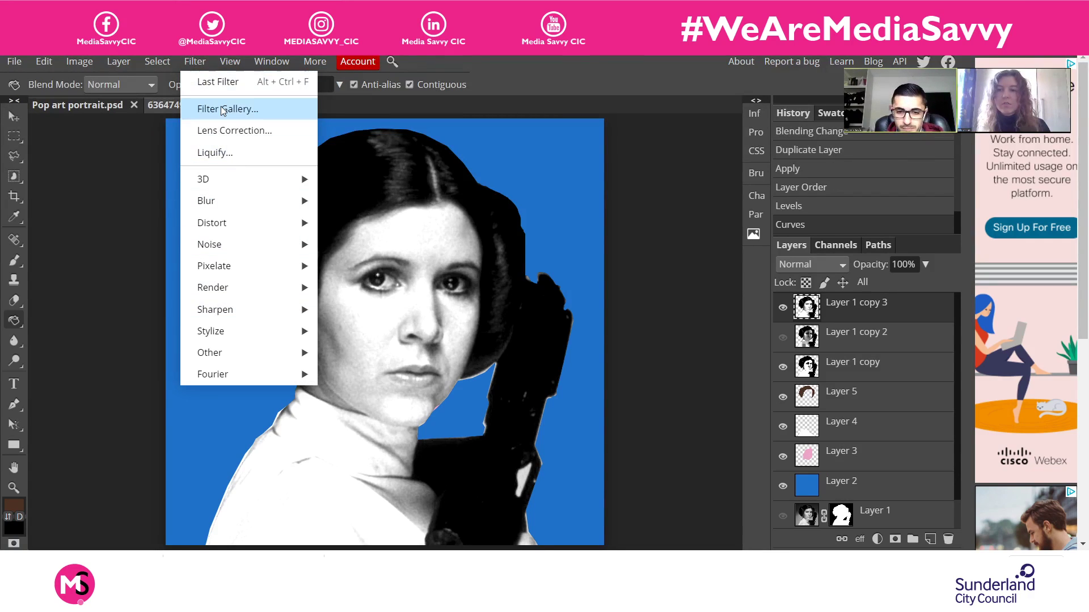
{"action": "left_click", "coordinate": [236, 110]}
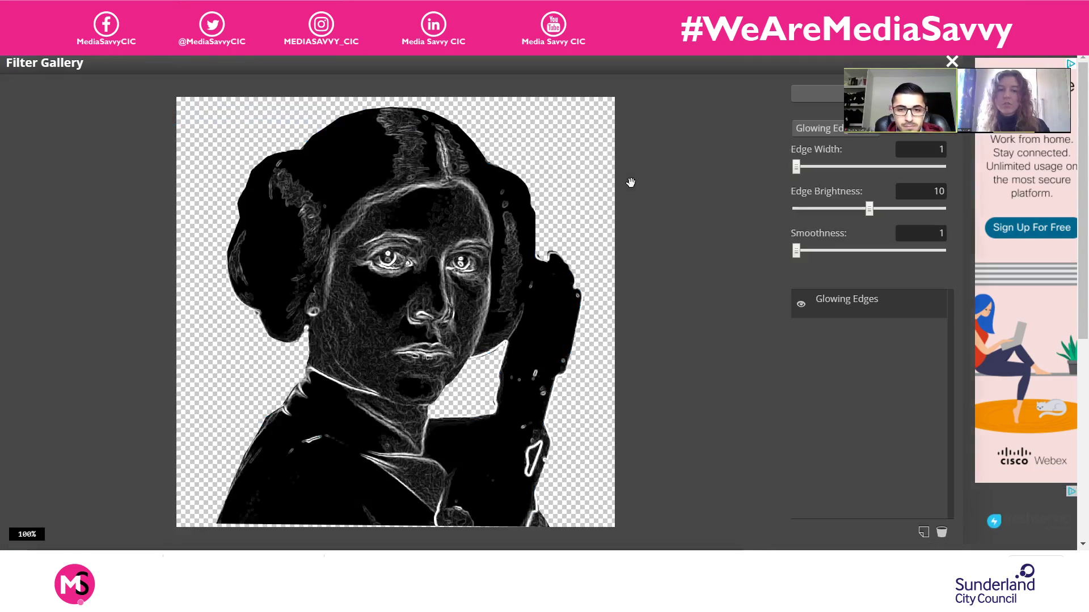
{"action": "left_click", "coordinate": [848, 194]}
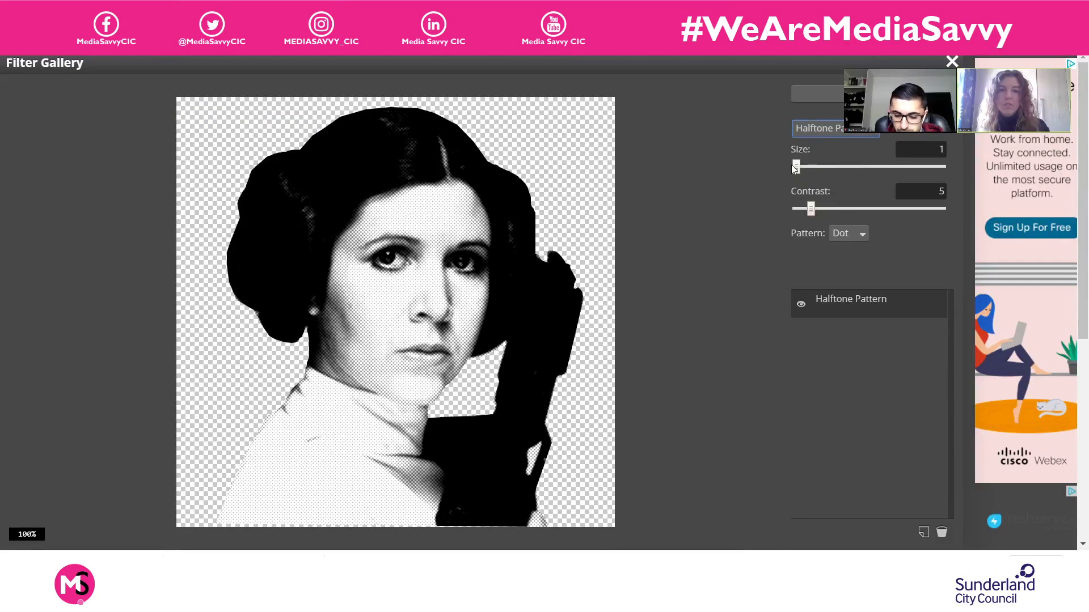
{"action": "left_click_drag", "start_coordinate": [797, 165], "coordinate": [807, 165]}
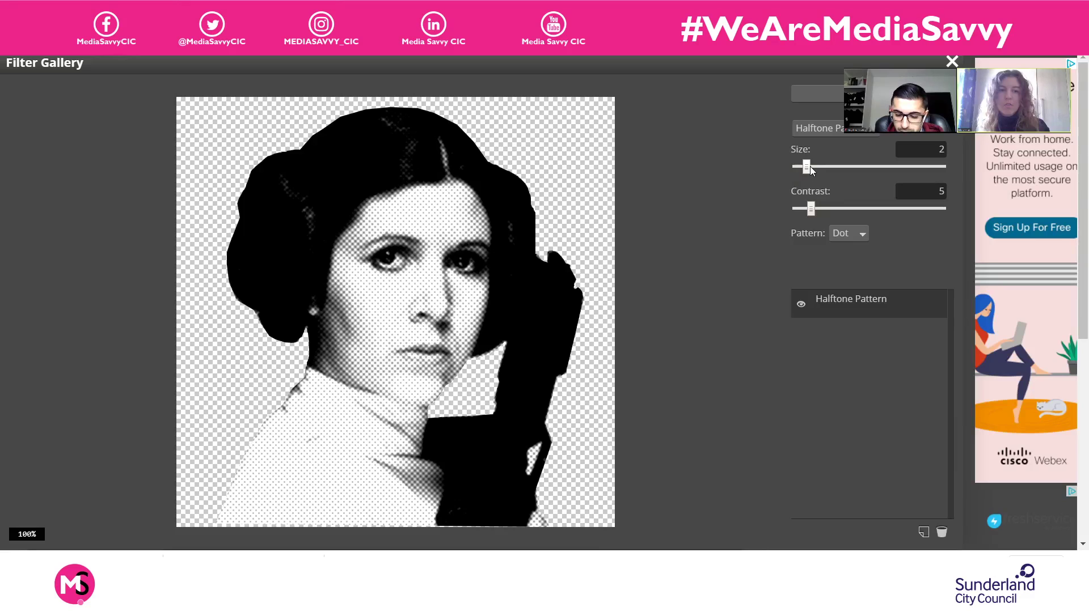
{"action": "left_click_drag", "start_coordinate": [811, 209], "coordinate": [842, 208]}
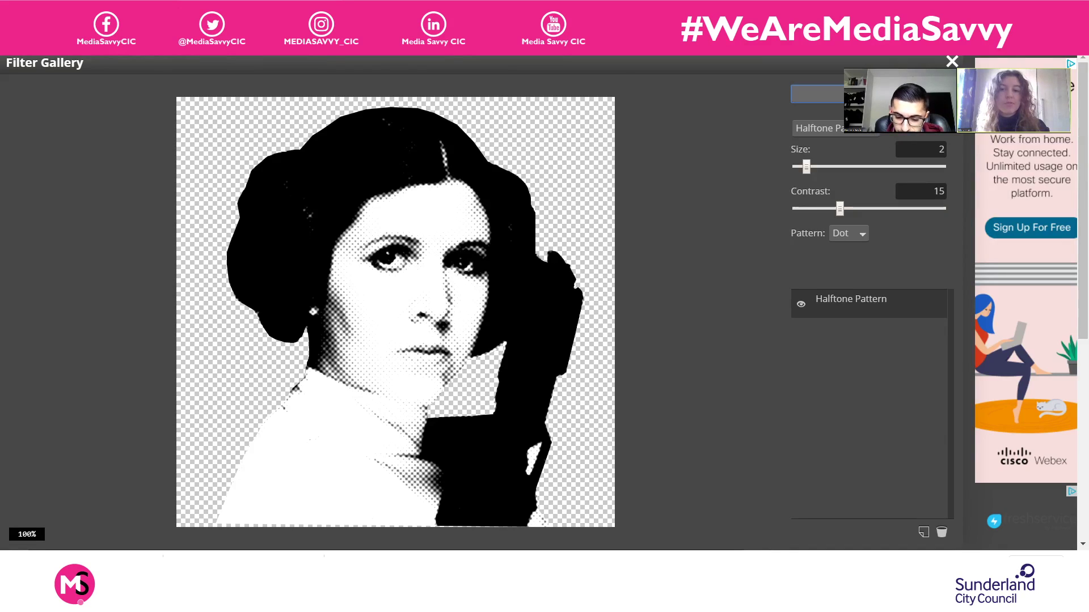
{"action": "left_click", "coordinate": [817, 94]}
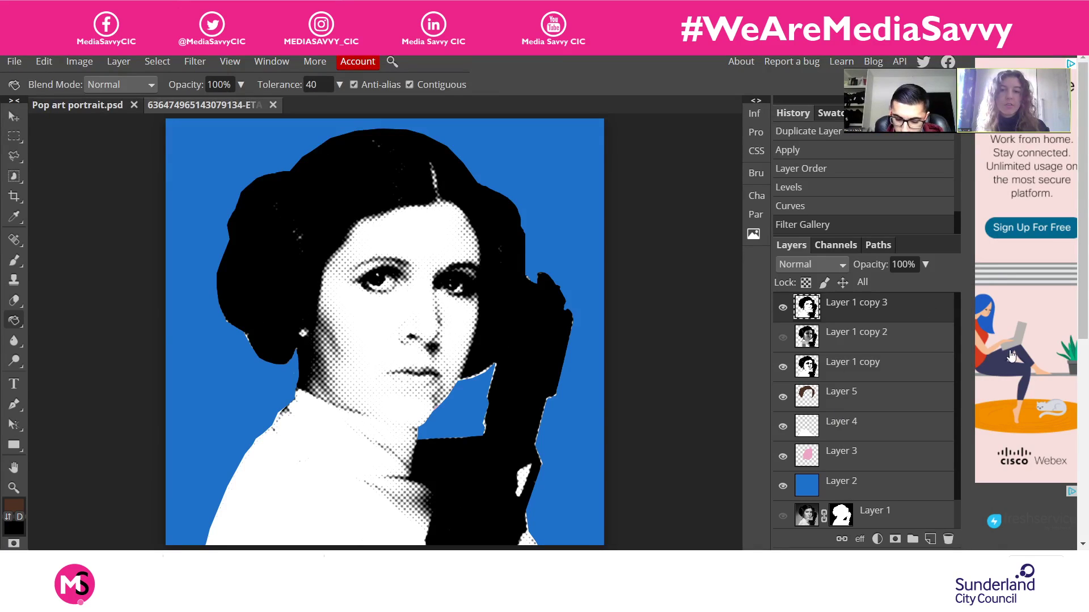
Apply Smart Sharpen to Layer 1 copy 3 with an amount of 150% and a radius of 1.0 px
{"action": "left_click", "coordinate": [194, 62]}
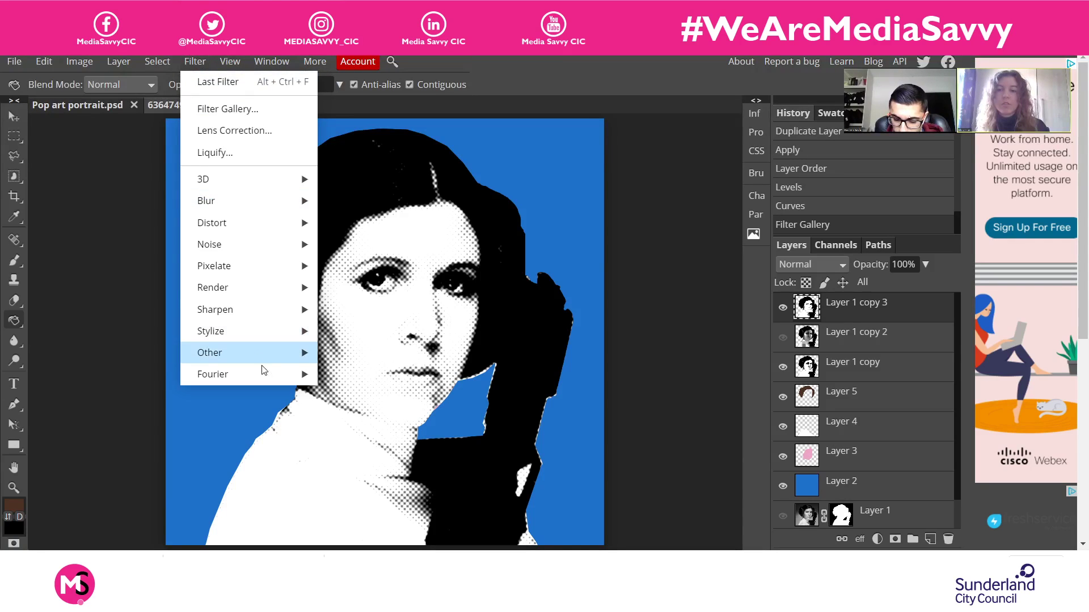
{"action": "mouse_move", "coordinate": [240, 340]}
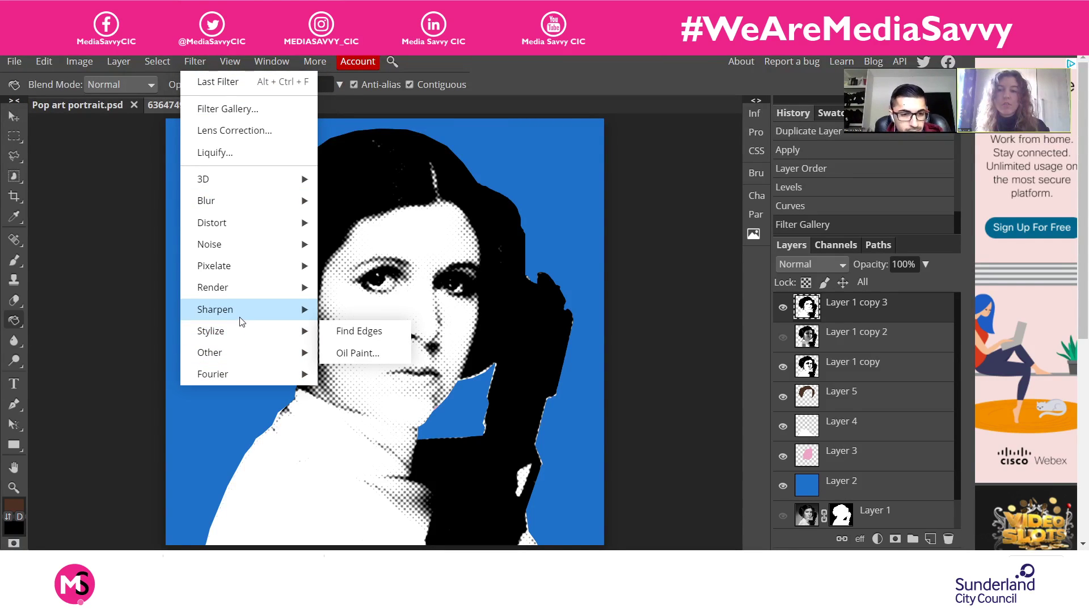
{"action": "mouse_move", "coordinate": [279, 312]}
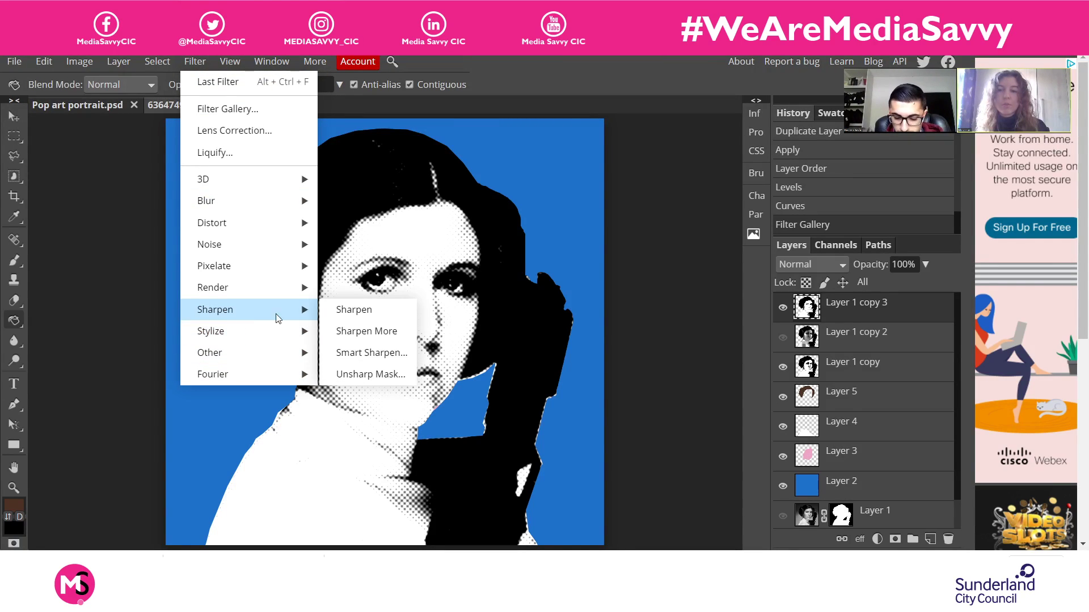
{"action": "left_click", "coordinate": [381, 355]}
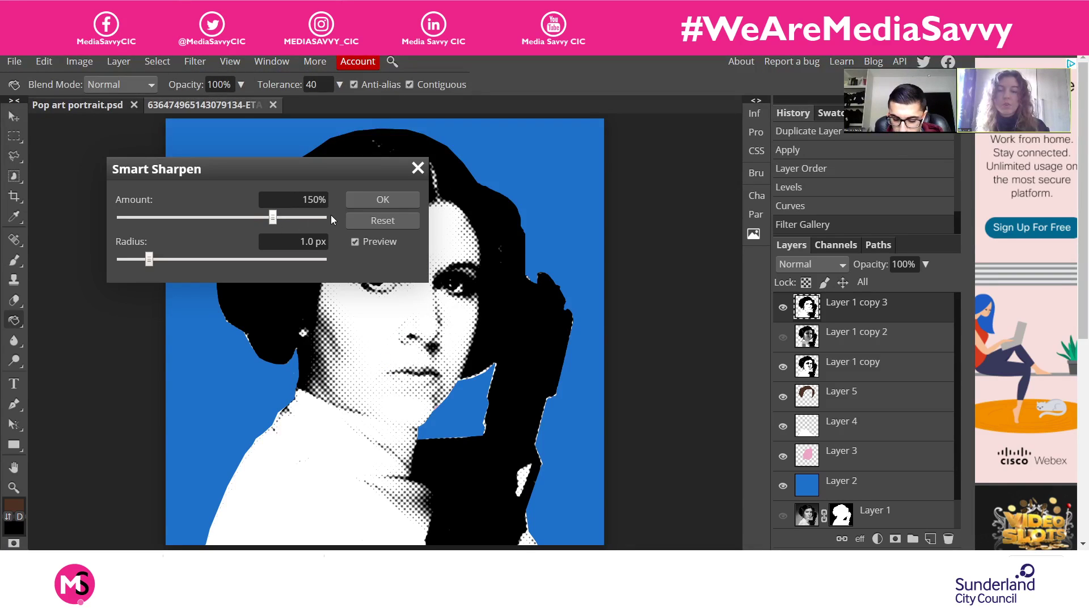
{"action": "left_click", "coordinate": [370, 199]}
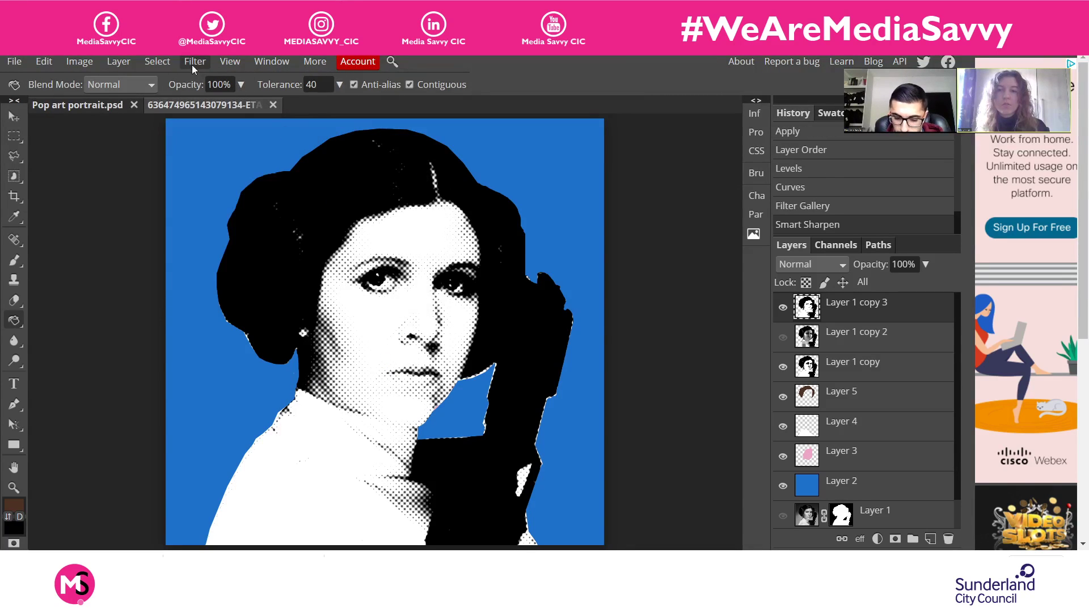
Sharpen Layer 1 copy 3 a second time using Smart Sharpen at 185% with a 1.0 px radius
{"action": "left_click", "coordinate": [194, 62]}
{"action": "left_click", "coordinate": [254, 308]}
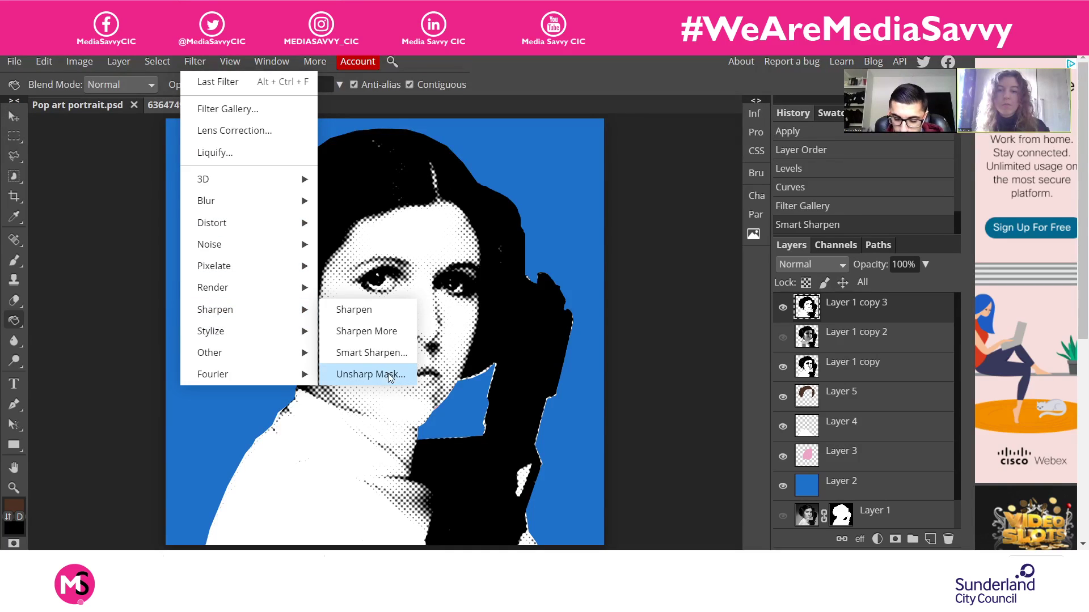
{"action": "left_click", "coordinate": [385, 354]}
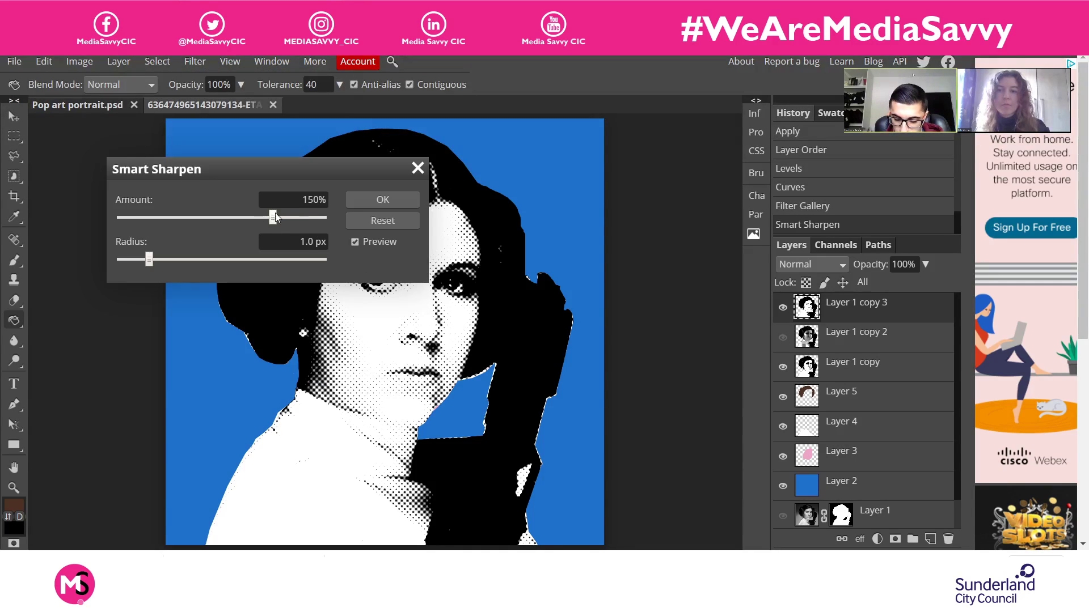
{"action": "left_click_drag", "start_coordinate": [316, 230], "coordinate": [332, 218]}
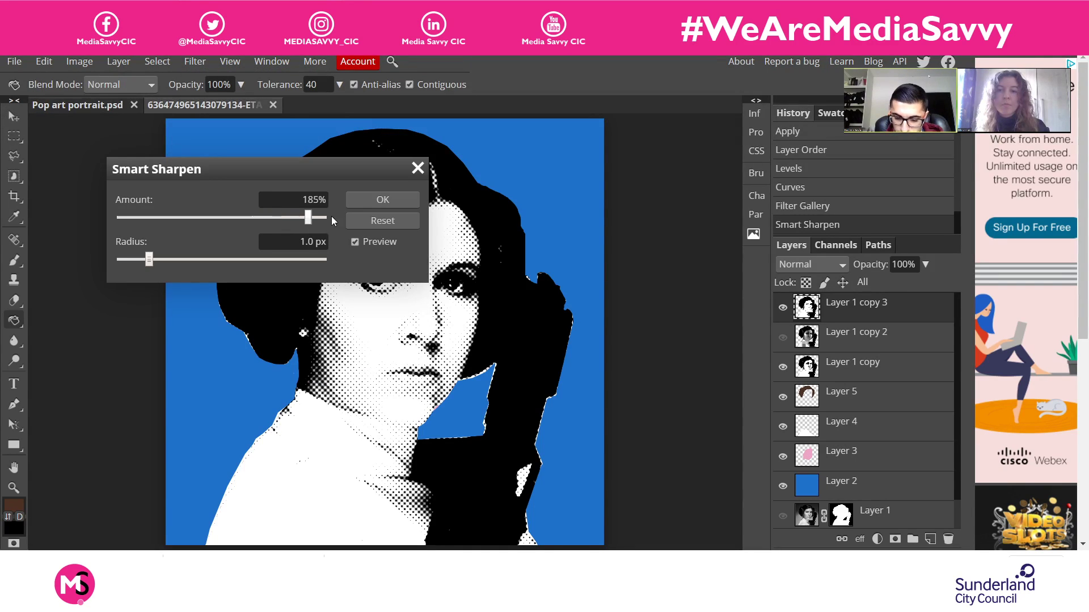
{"action": "left_click", "coordinate": [358, 198]}
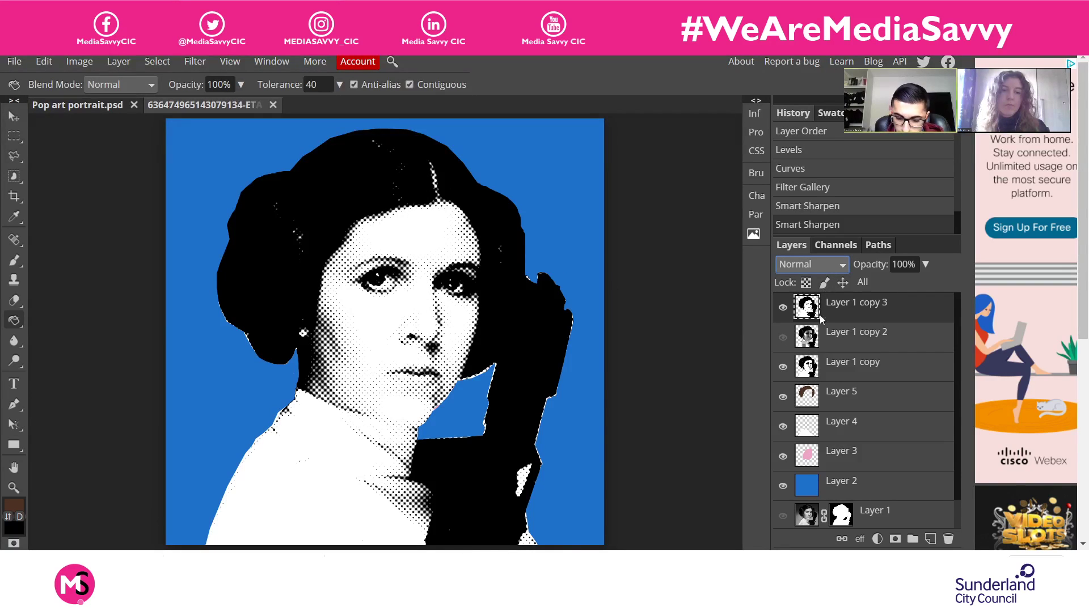
Set the blend mode of Layer 1 copy 3 to Multiply and hide Layer 1 copy
{"action": "key", "text": "m"}
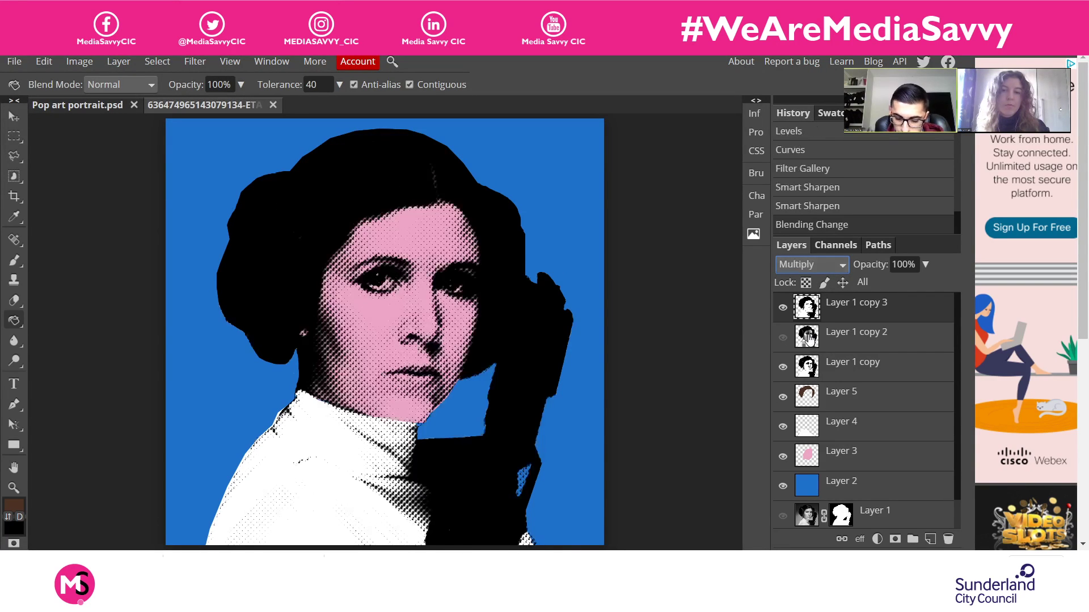
{"action": "left_click", "coordinate": [782, 367]}
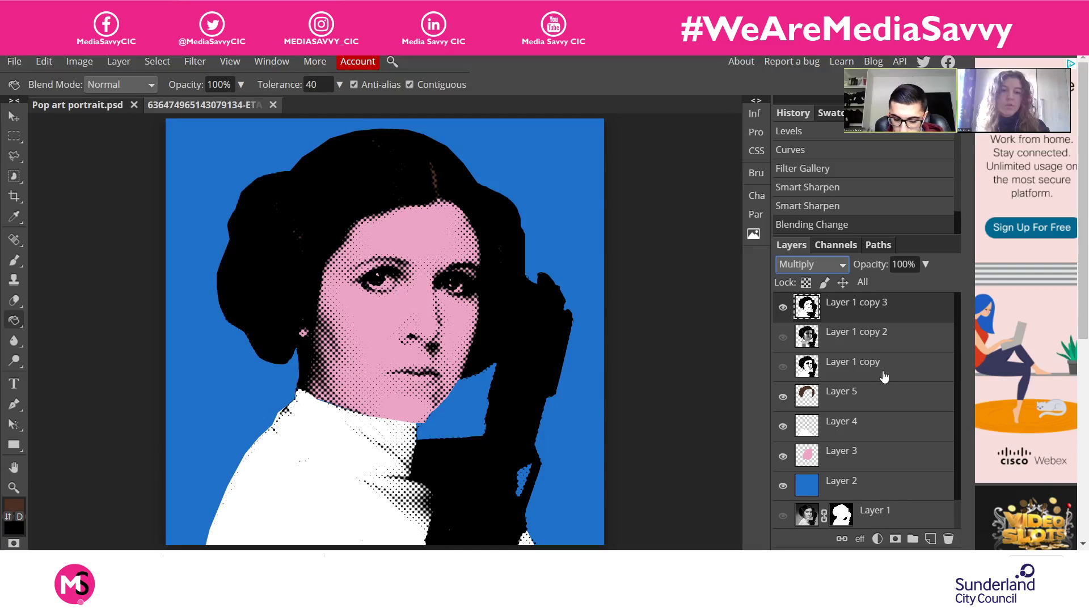
Compare the halftone versions by alternately showing Layer 1 copy and Layer 1 copy 3 over the flat-colour layers
{"action": "left_click", "coordinate": [783, 308]}
{"action": "left_click", "coordinate": [782, 367]}
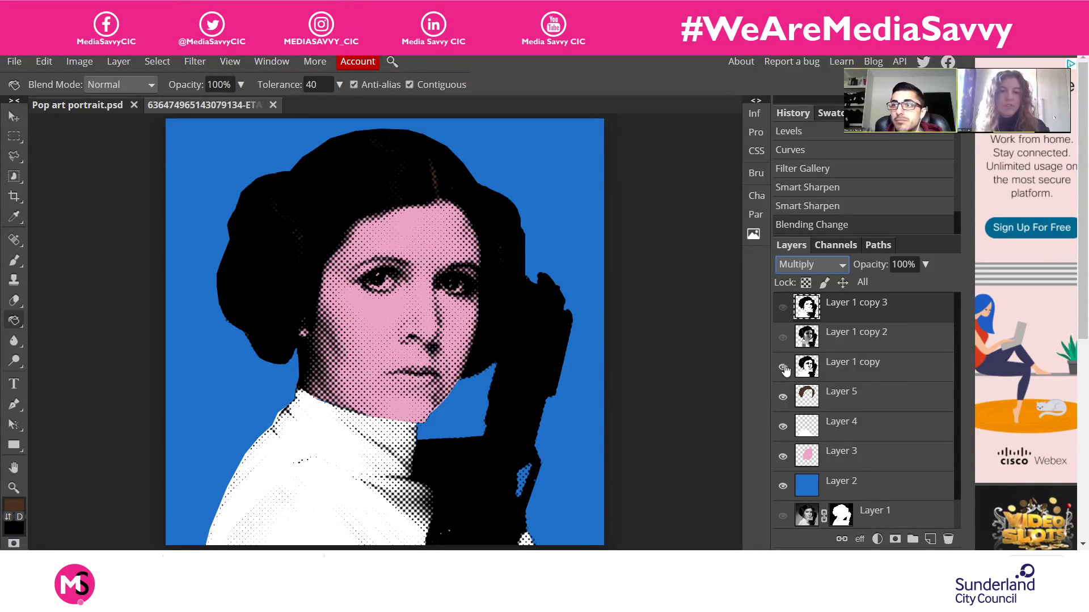
{"action": "left_click", "coordinate": [886, 378]}
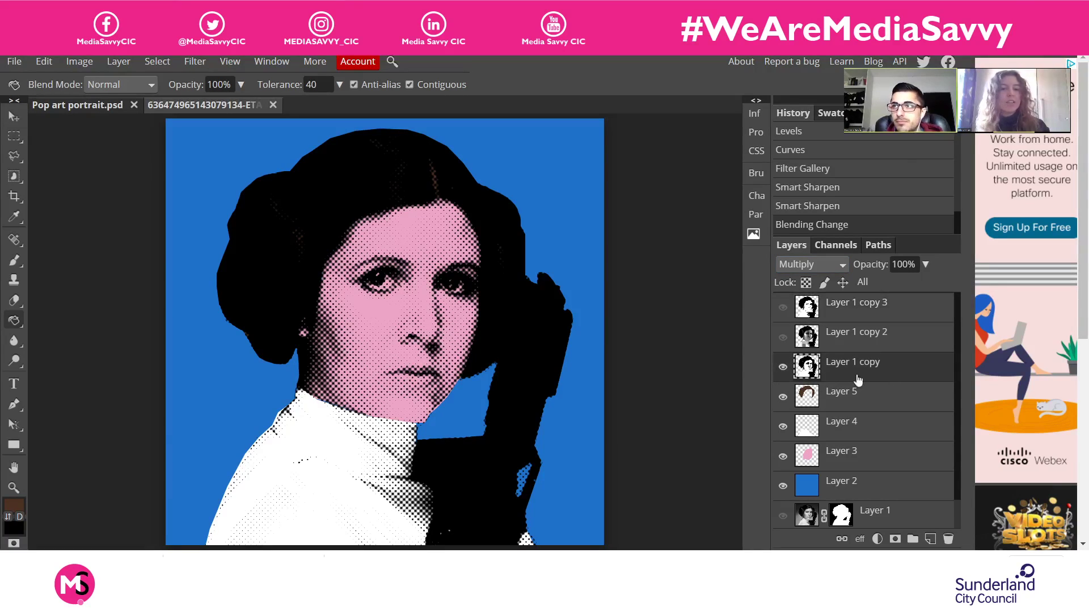
{"action": "left_click", "coordinate": [783, 367]}
{"action": "left_click", "coordinate": [783, 308]}
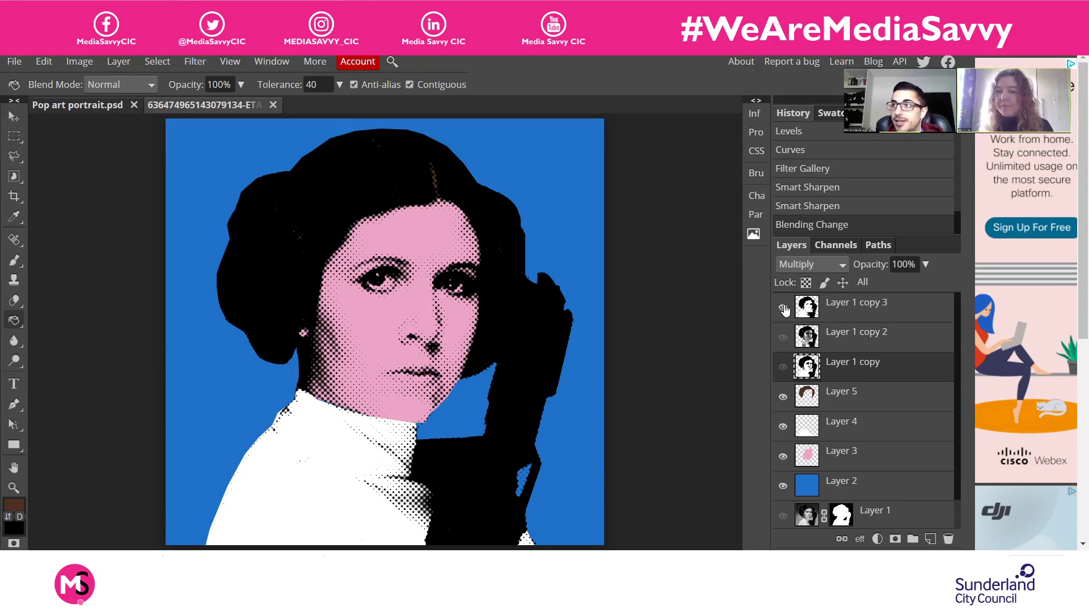
{"action": "left_click", "coordinate": [783, 307]}
{"action": "left_click", "coordinate": [782, 368]}
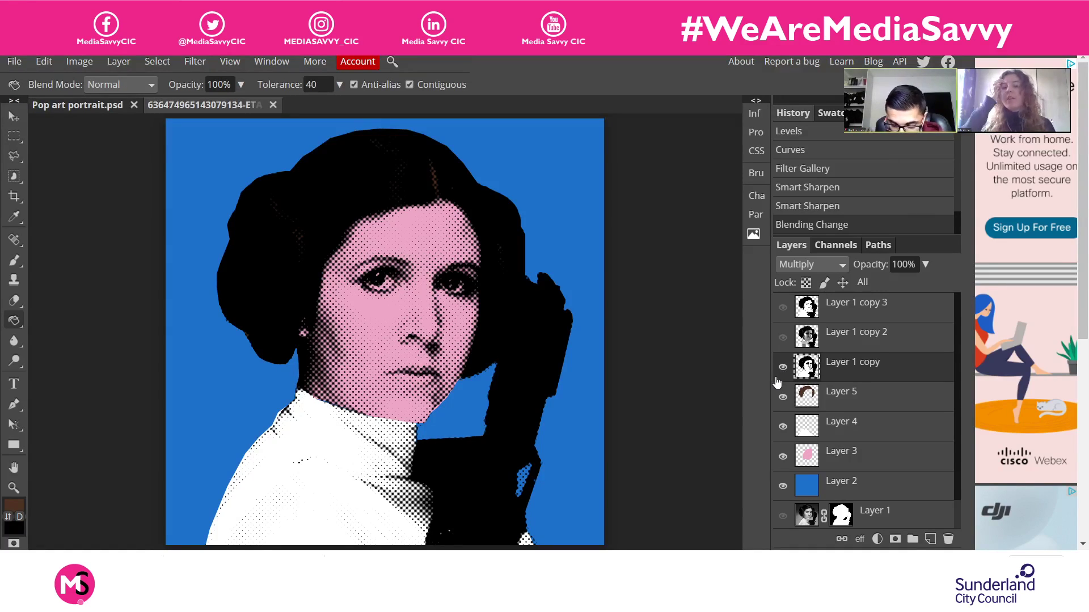
{"action": "left_click", "coordinate": [783, 368]}
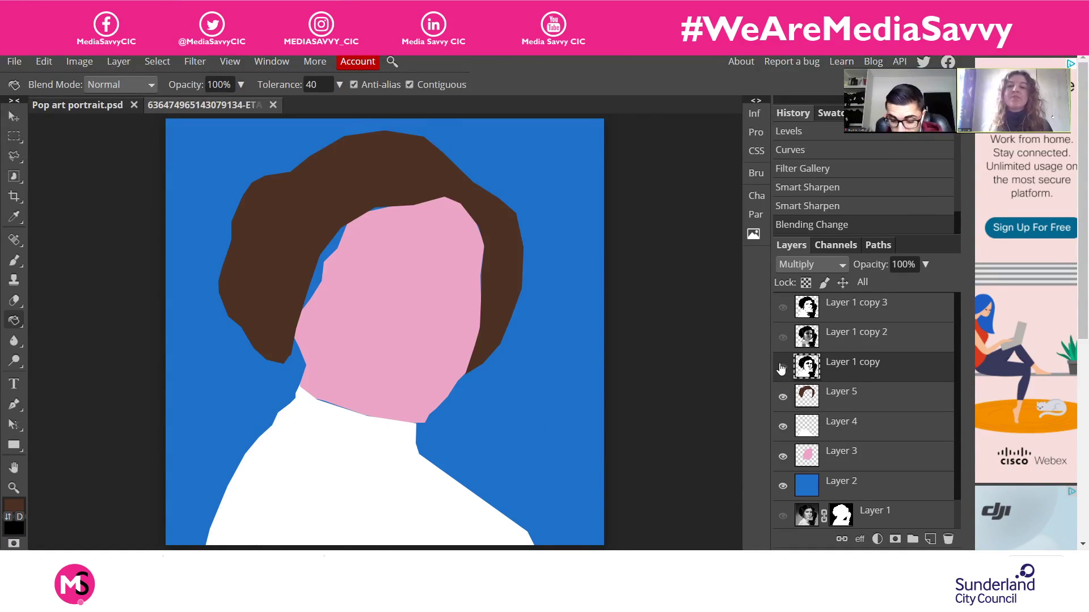
{"action": "left_click", "coordinate": [783, 309]}
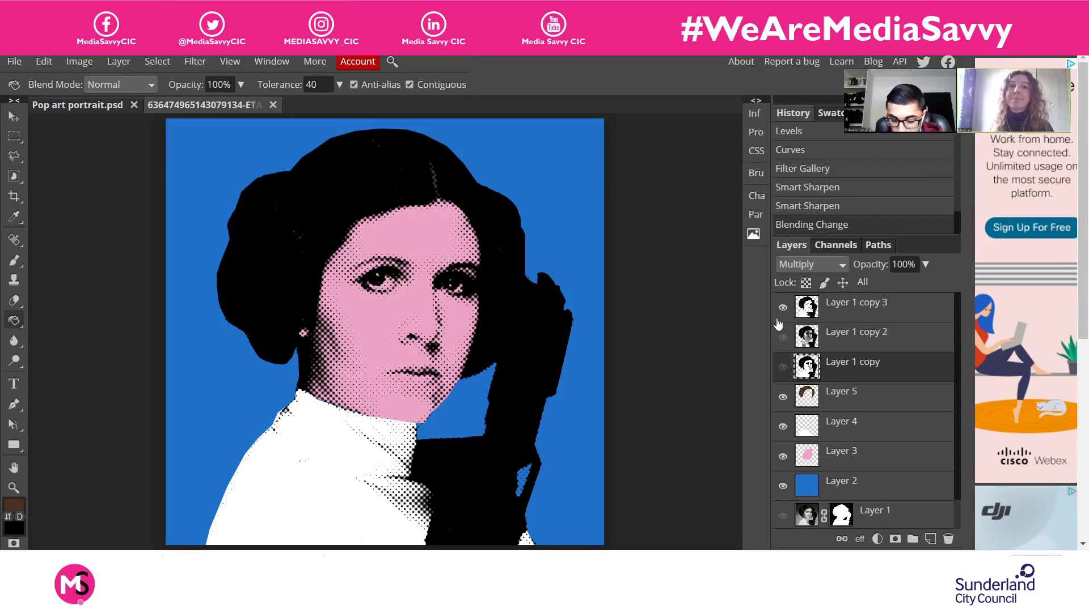
{"action": "left_click", "coordinate": [845, 316]}
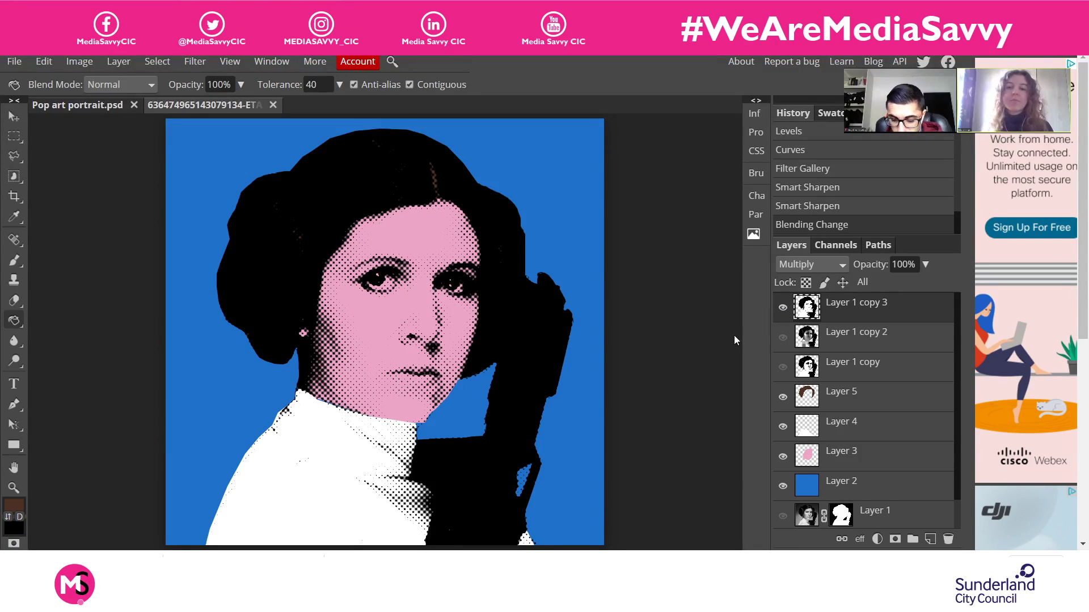
Show Layer 1 copy instead of Layer 1 copy 3, and stamp all visible layers into a new layer at the top of the stack
{"action": "left_click", "coordinate": [783, 307]}
{"action": "left_click", "coordinate": [783, 367]}
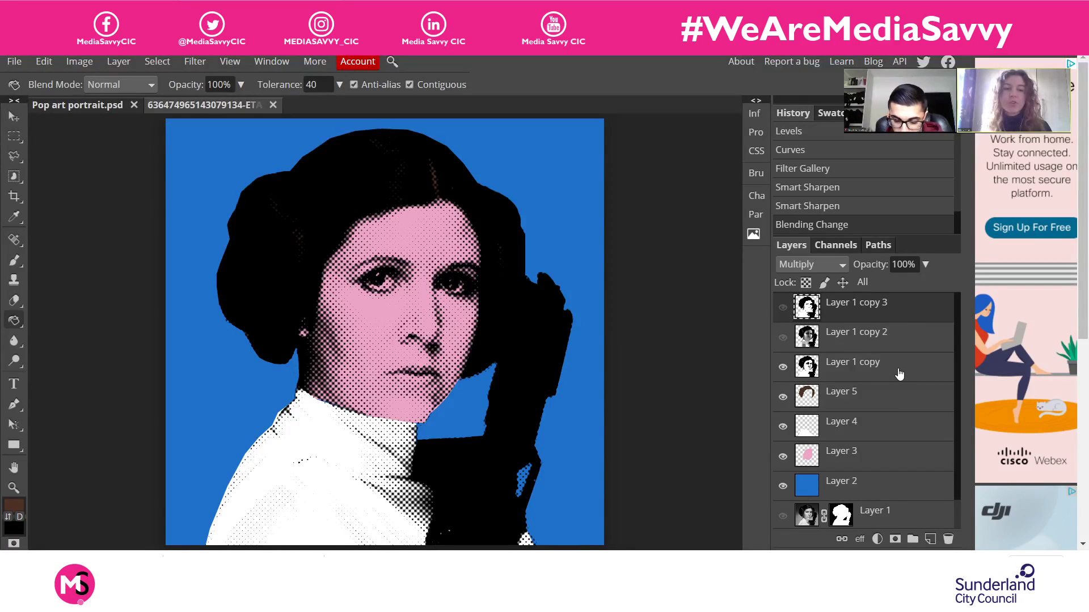
{"action": "left_click", "coordinate": [901, 374]}
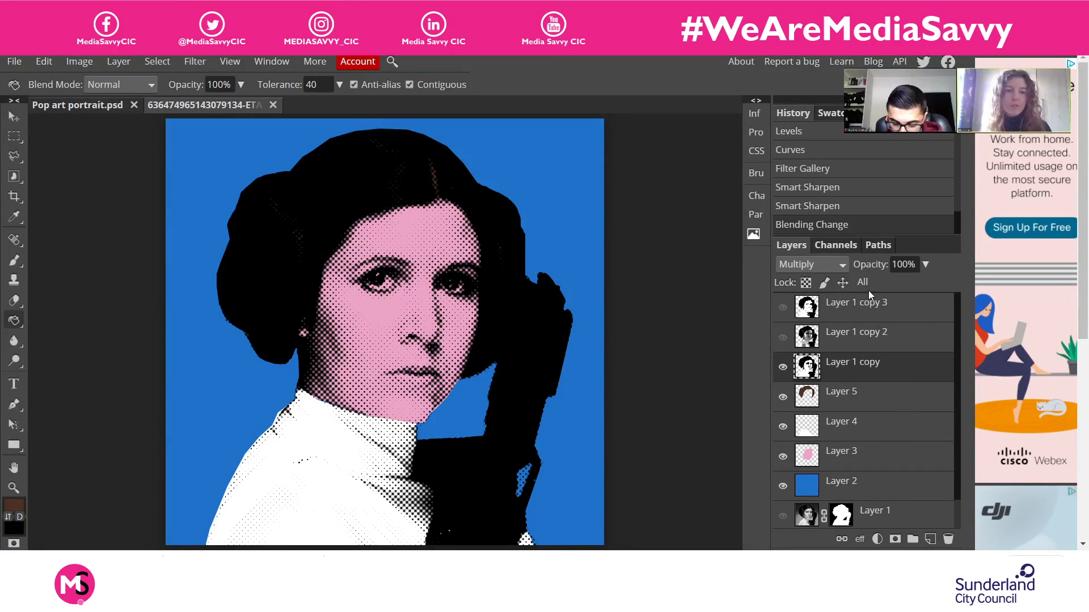
{"action": "left_click", "coordinate": [873, 310]}
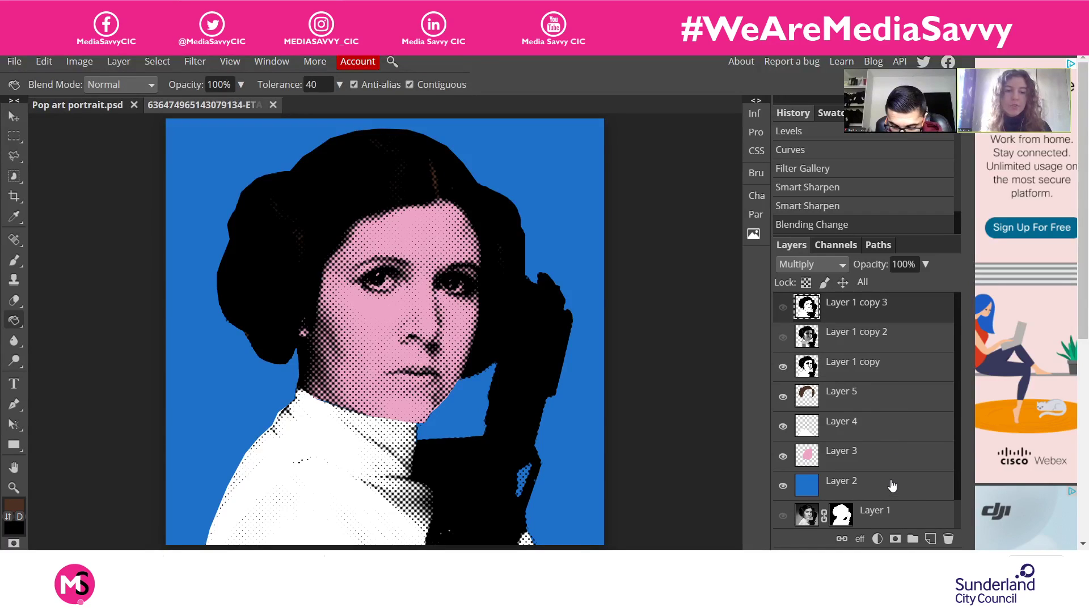
{"action": "left_click", "coordinate": [930, 540]}
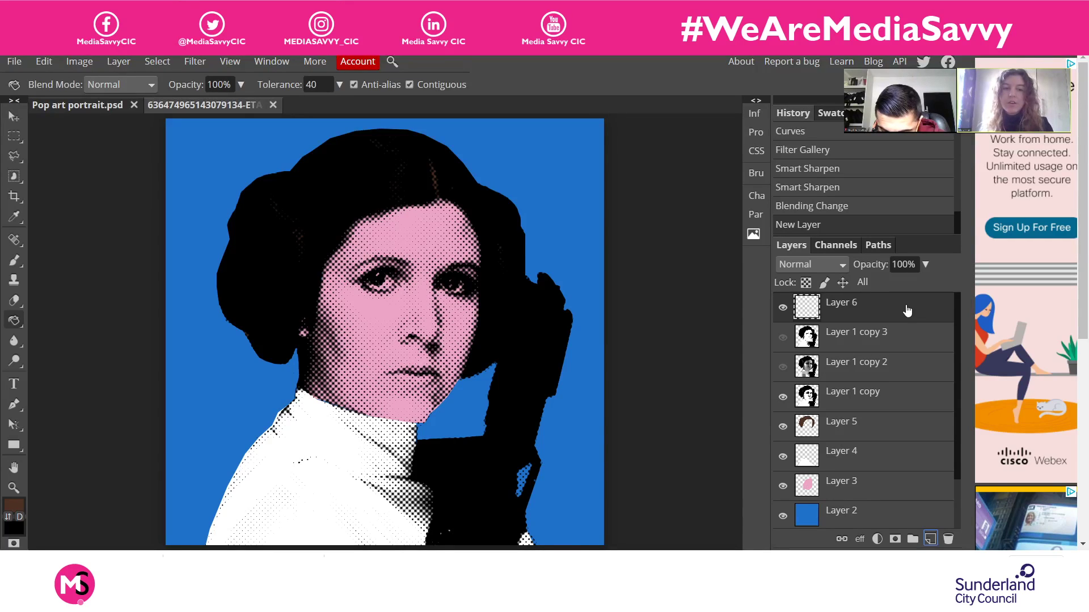
{"action": "key", "text": "ctrl+shift+alt+e"}
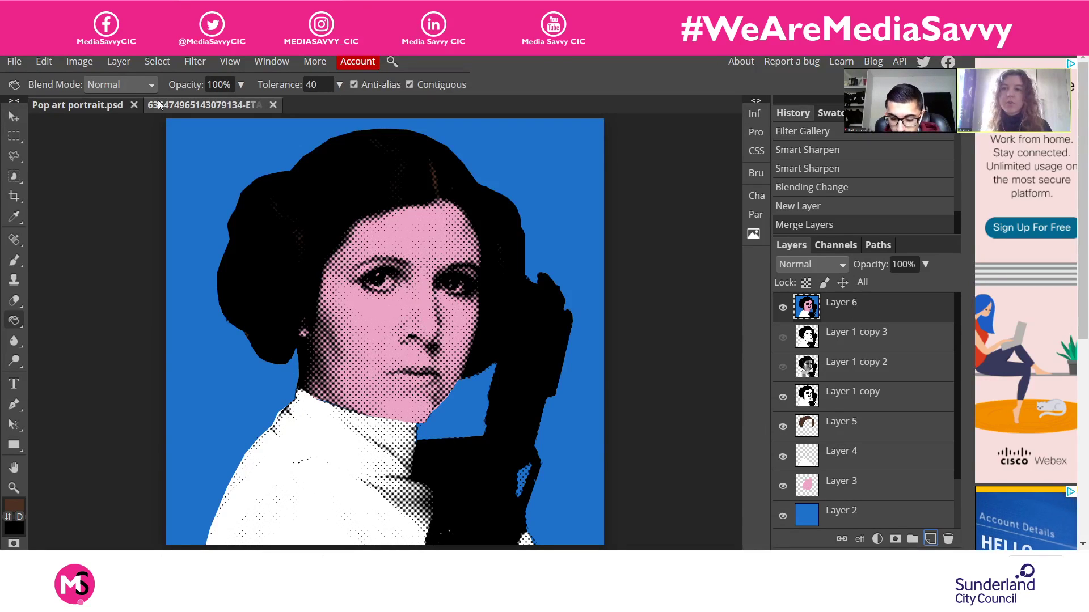
Recolour the merged top layer with a Hue/Saturation adjustment, setting the Master hue to 115
{"action": "left_click", "coordinate": [92, 64]}
{"action": "mouse_move", "coordinate": [114, 82]}
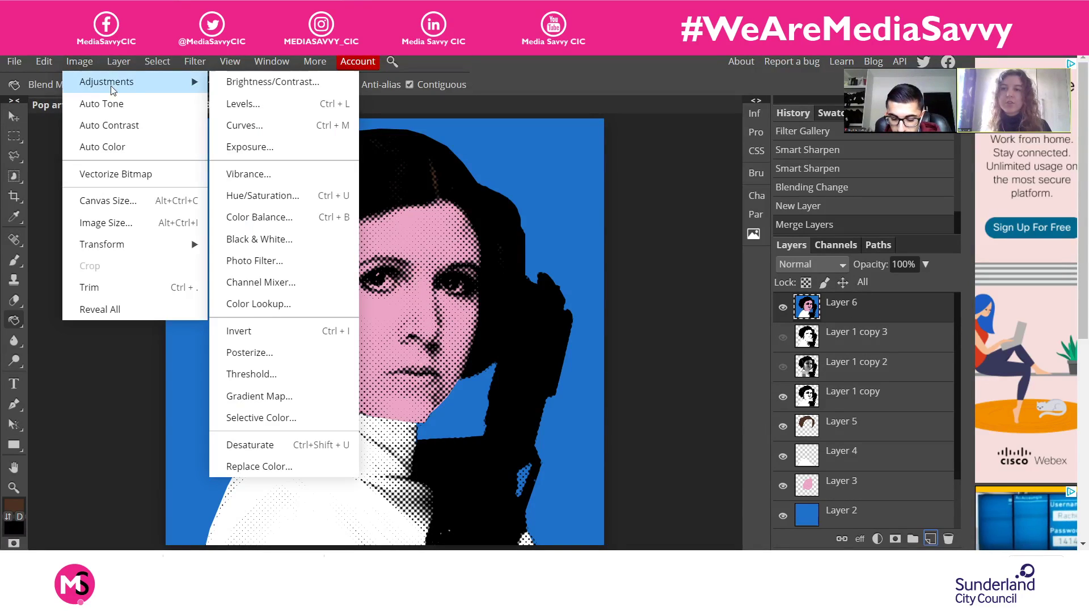
{"action": "left_click", "coordinate": [273, 205]}
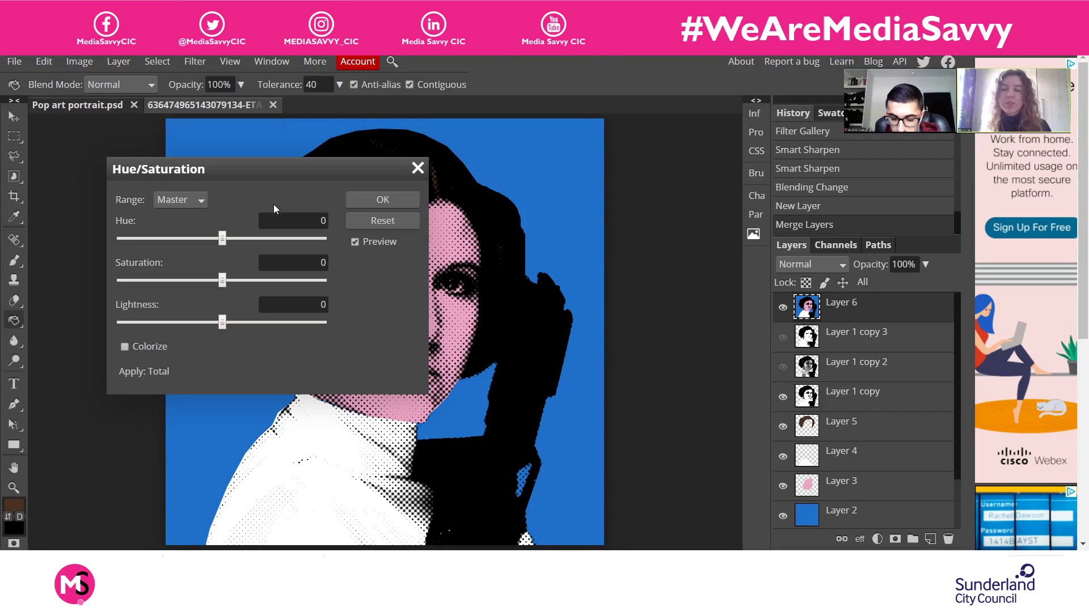
{"action": "left_click_drag", "start_coordinate": [267, 173], "coordinate": [683, 135]}
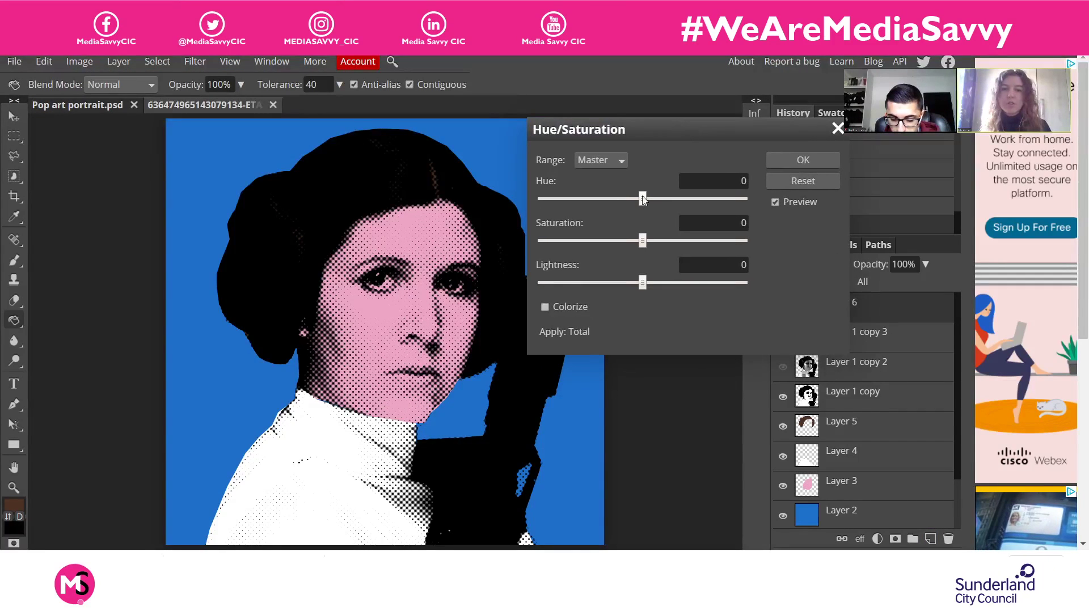
{"action": "left_click_drag", "start_coordinate": [642, 198], "coordinate": [726, 210]}
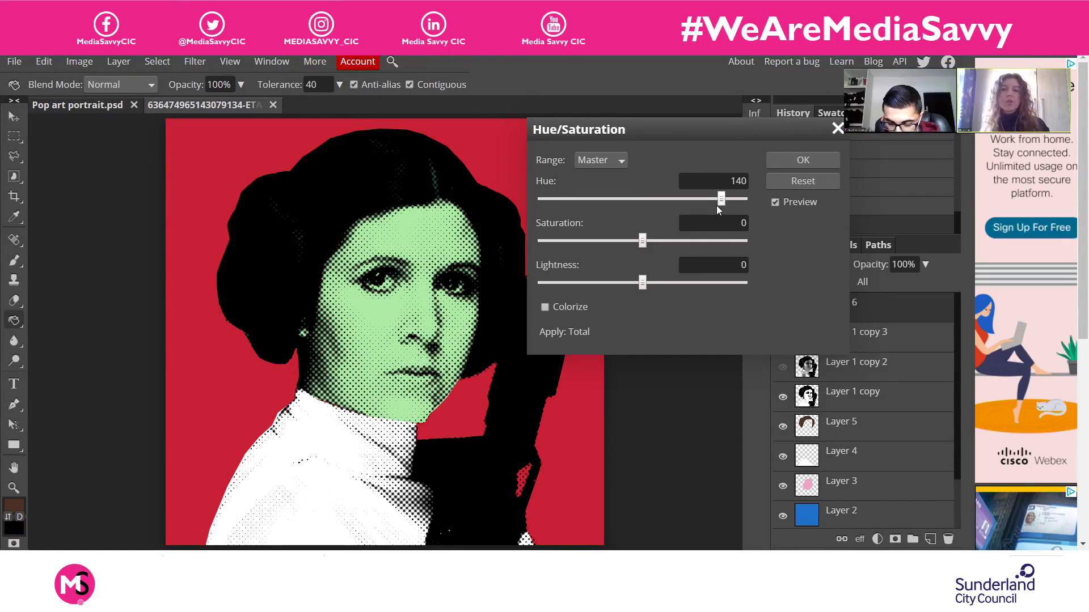
{"action": "mouse_move", "coordinate": [708, 208]}
{"action": "left_mouse_down"}
{"action": "mouse_move", "coordinate": [648, 201]}
{"action": "mouse_move", "coordinate": [604, 212]}
{"action": "mouse_move", "coordinate": [565, 196]}
{"action": "mouse_move", "coordinate": [673, 214]}
{"action": "mouse_move", "coordinate": [682, 199]}
{"action": "mouse_move", "coordinate": [644, 218]}
{"action": "mouse_move", "coordinate": [671, 225]}
{"action": "mouse_move", "coordinate": [682, 201]}
{"action": "mouse_move", "coordinate": [707, 206]}
{"action": "left_mouse_up"}
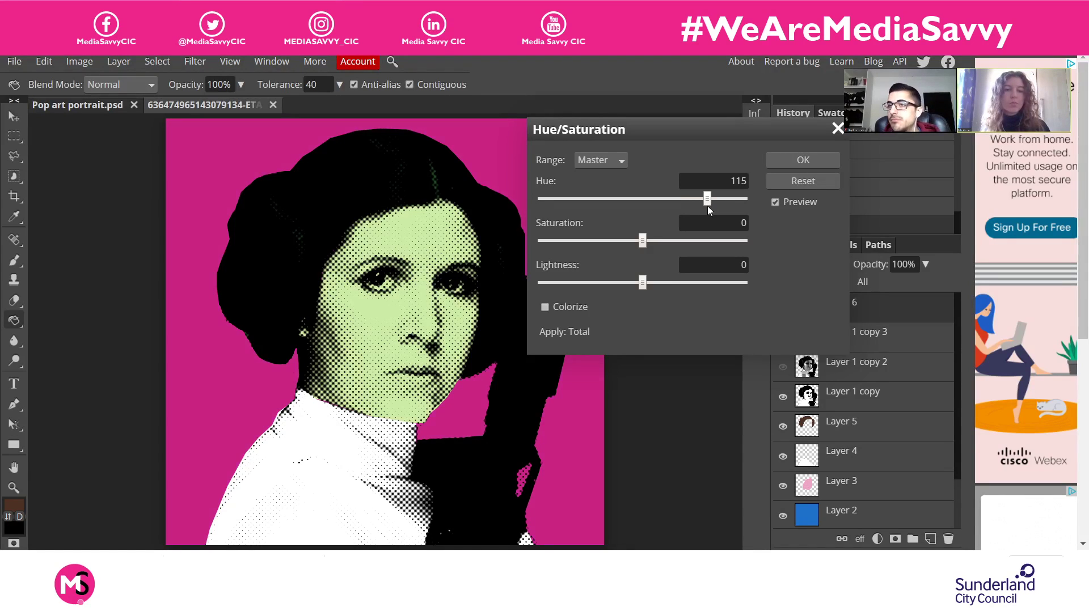
{"action": "left_click", "coordinate": [805, 159]}
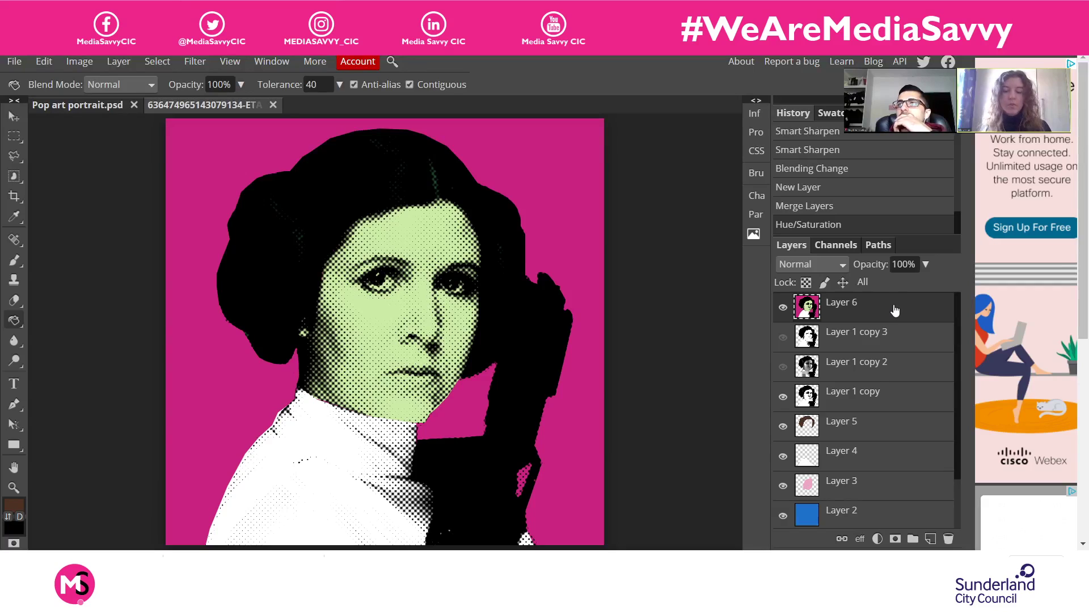
Duplicate Layer 6 and recolour the copy with a Hue/Saturation adjustment, setting the Master hue to 61
{"action": "key", "text": "ctrl+j"}
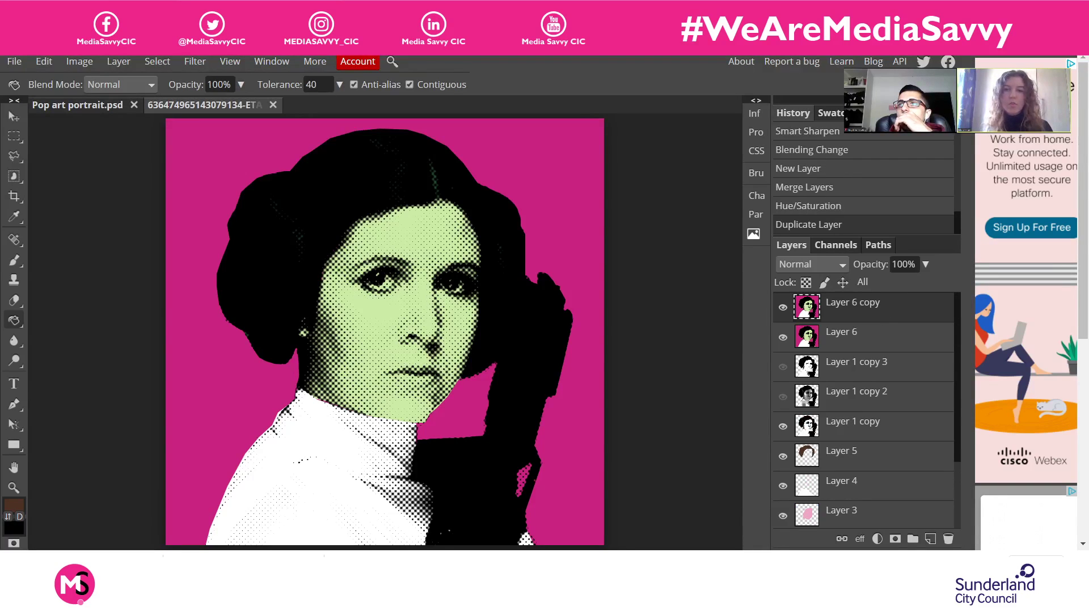
{"action": "left_click", "coordinate": [79, 62]}
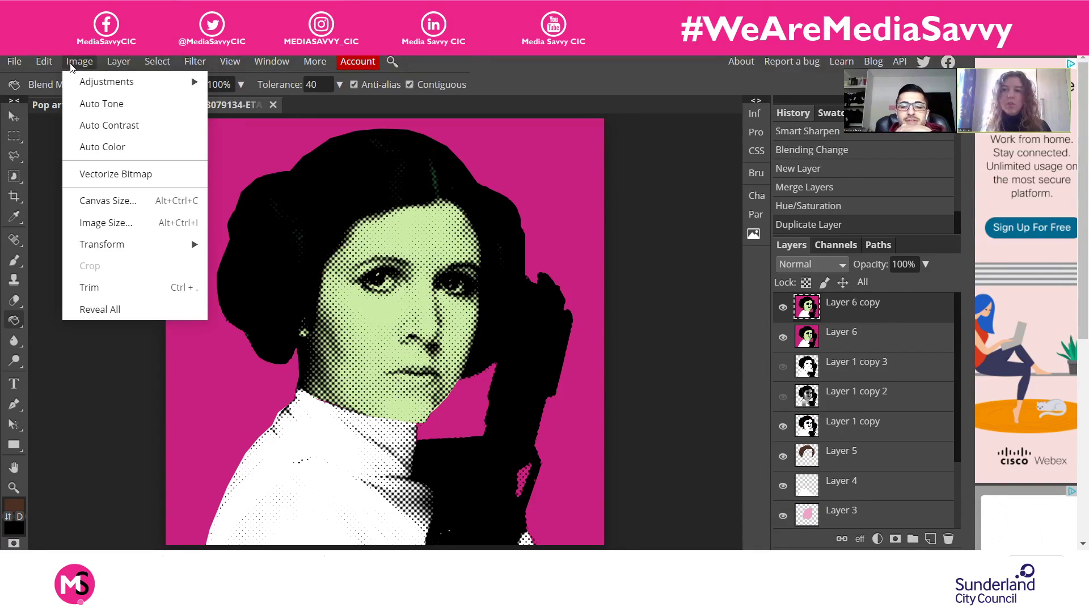
{"action": "mouse_move", "coordinate": [106, 81]}
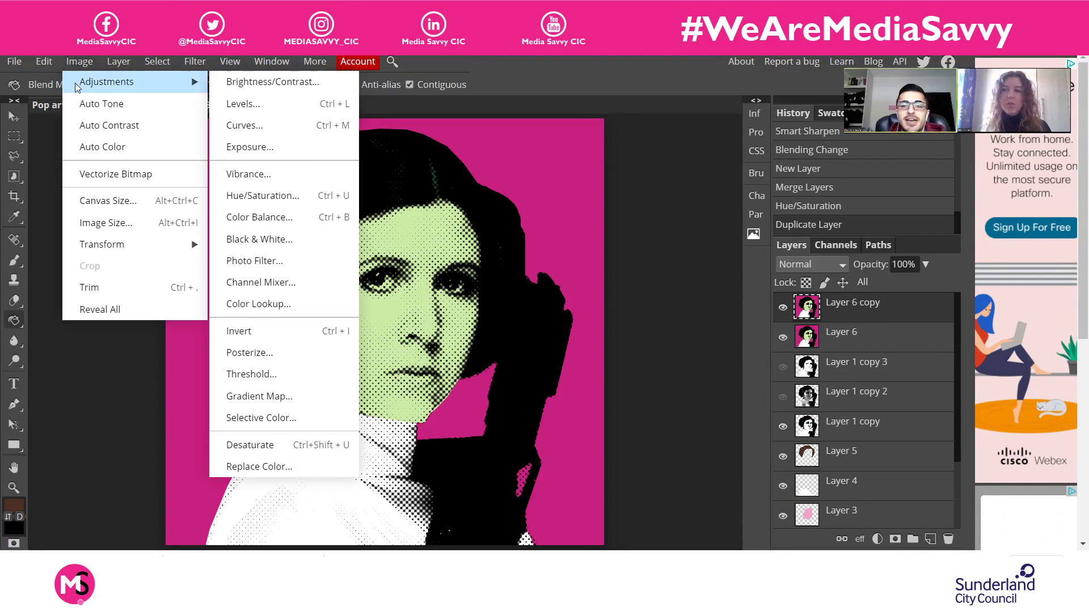
{"action": "left_click", "coordinate": [290, 205]}
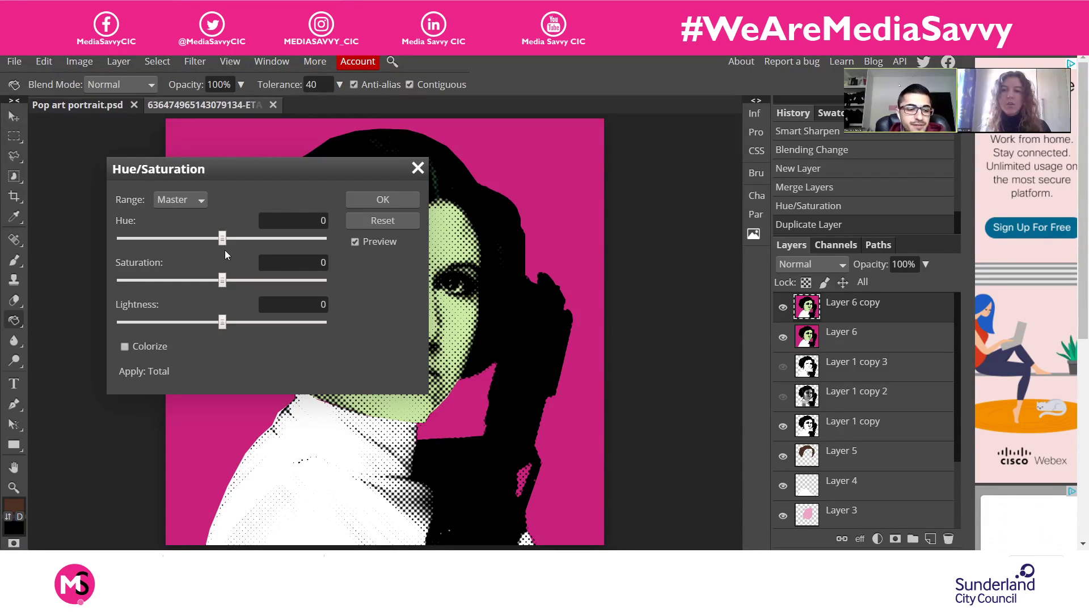
{"action": "left_click_drag", "start_coordinate": [223, 239], "coordinate": [257, 244]}
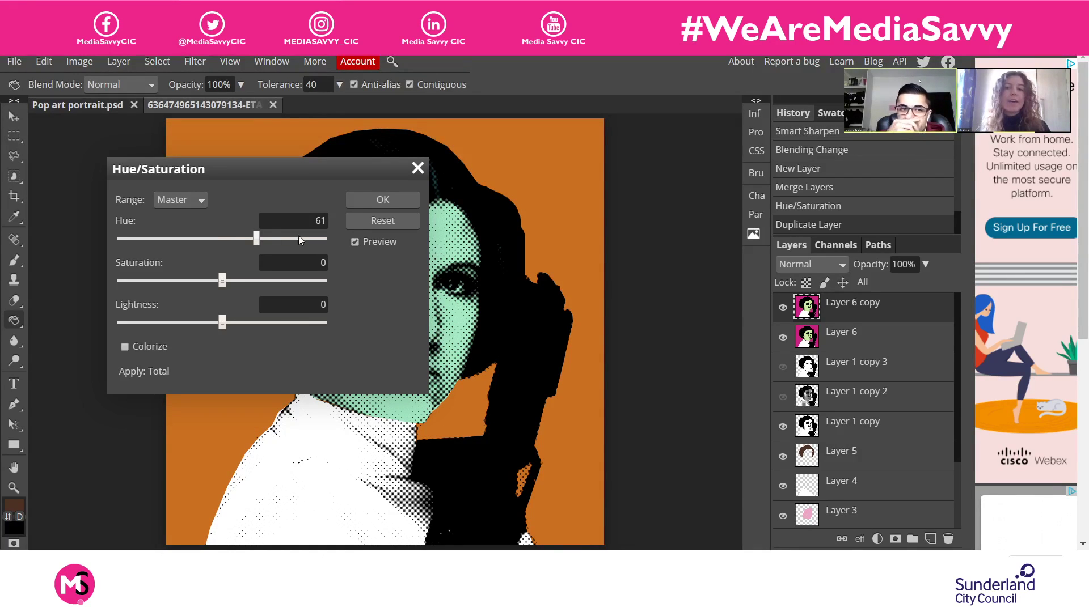
{"action": "left_click", "coordinate": [381, 201]}
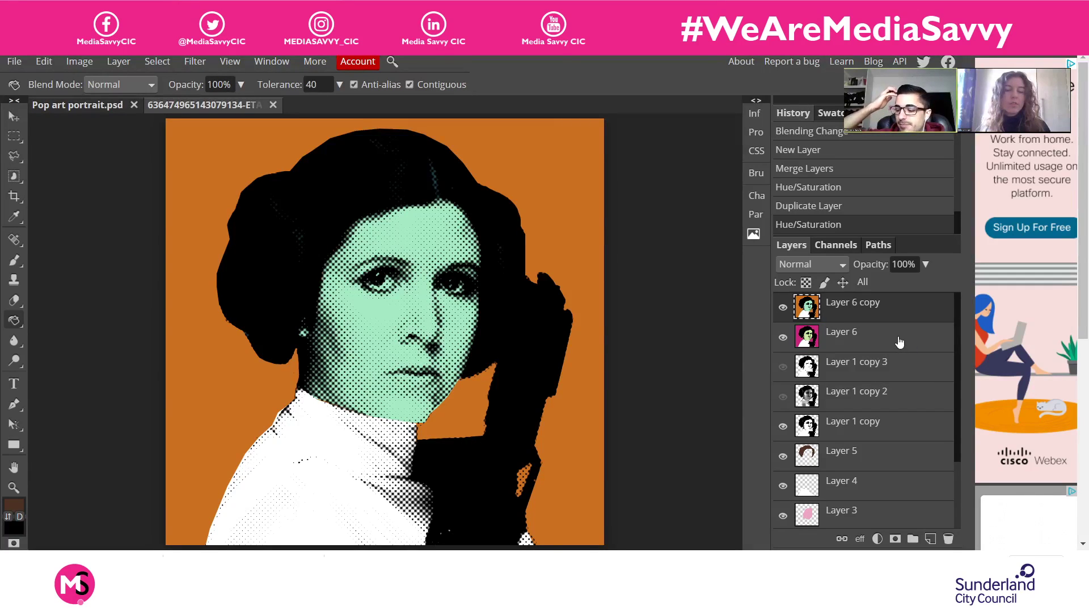
Hide Layer 6 copy and Layer 6, and stamp the remaining visible layers into a new layer directly below Layer 6
{"action": "left_click", "coordinate": [783, 307]}
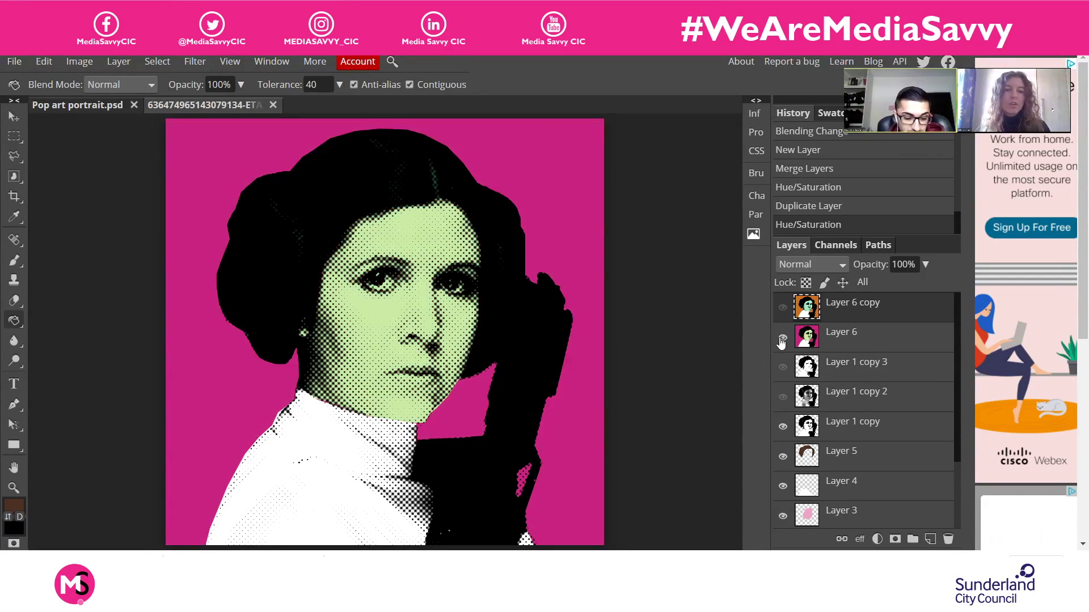
{"action": "left_click", "coordinate": [782, 338]}
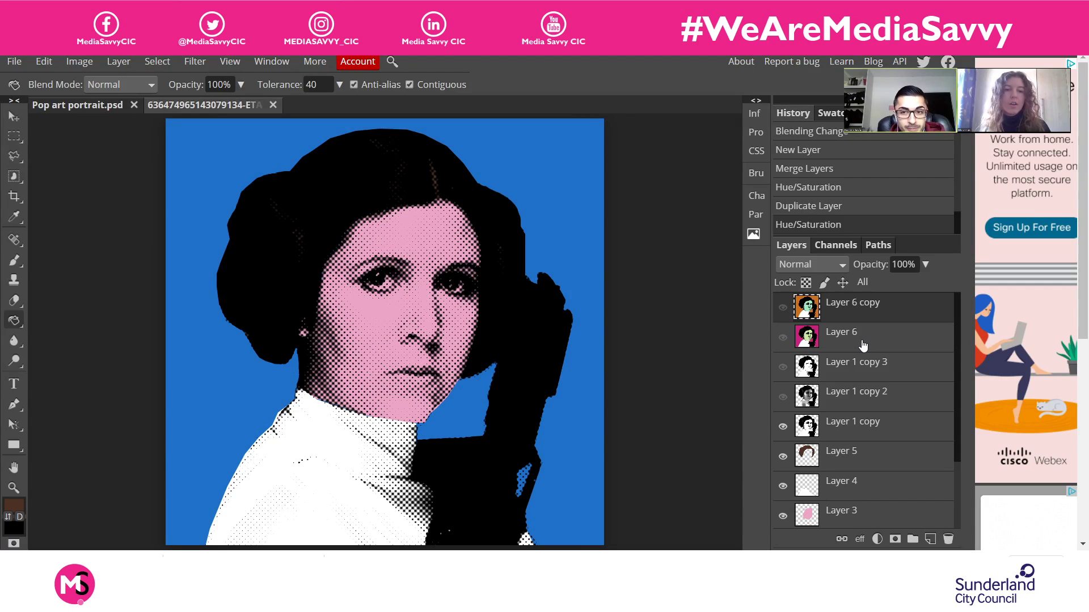
{"action": "key", "text": "ctrl+shift+n"}
{"action": "key", "text": "ctrl+bracketleft"}
{"action": "key", "text": "ctrl+bracketleft"}
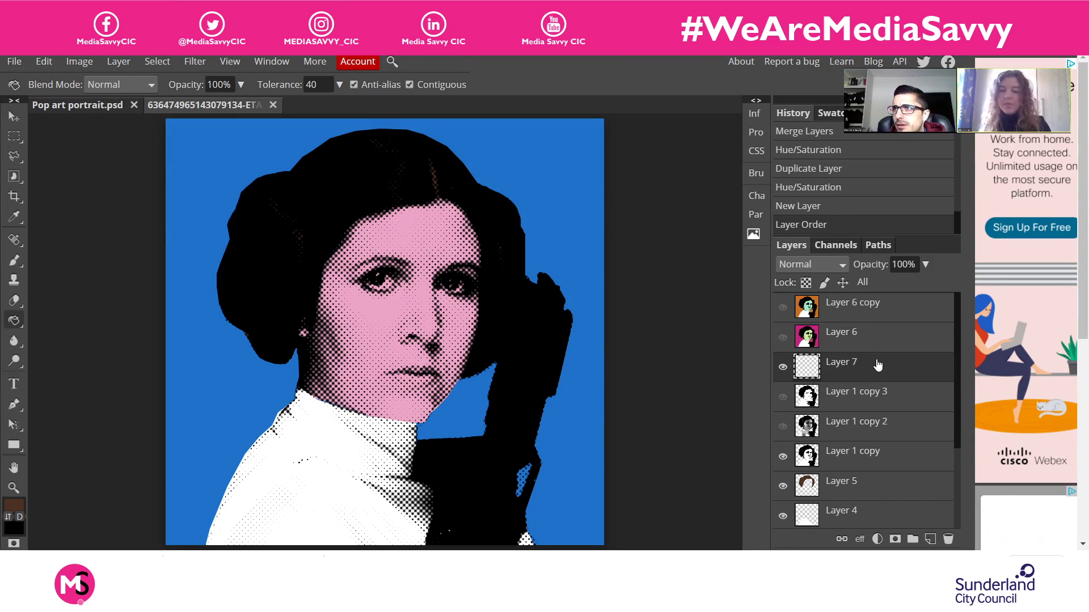
{"action": "key", "text": "ctrl+alt+shift+e"}
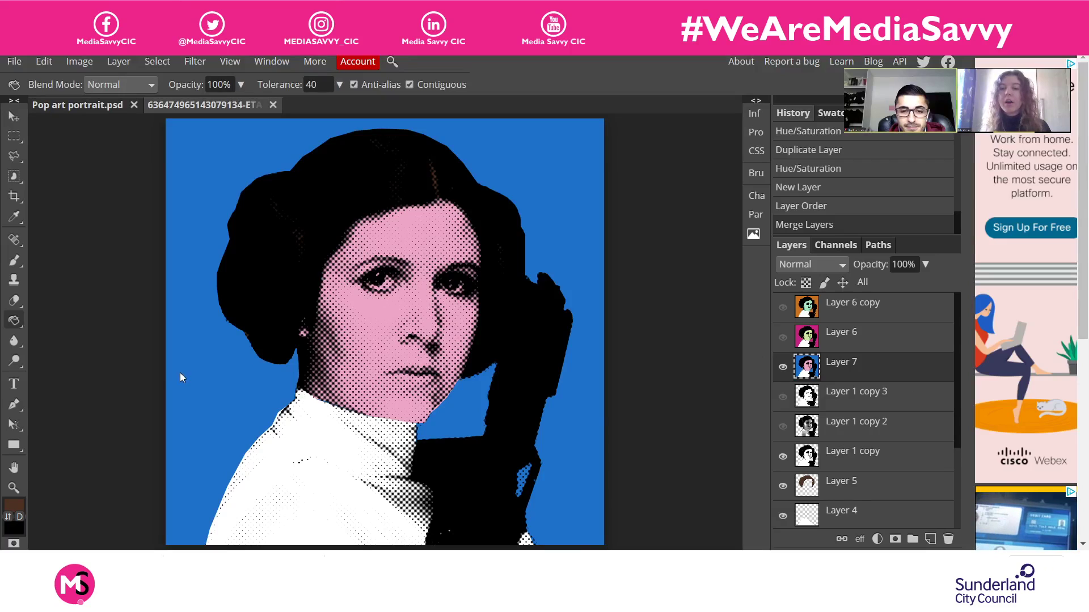
Add an empty layer above the merged blue-background portrait and choose the rough-edged 76 px preset for the Brush tool
{"action": "left_click", "coordinate": [17, 261]}
{"action": "left_click", "coordinate": [930, 539]}
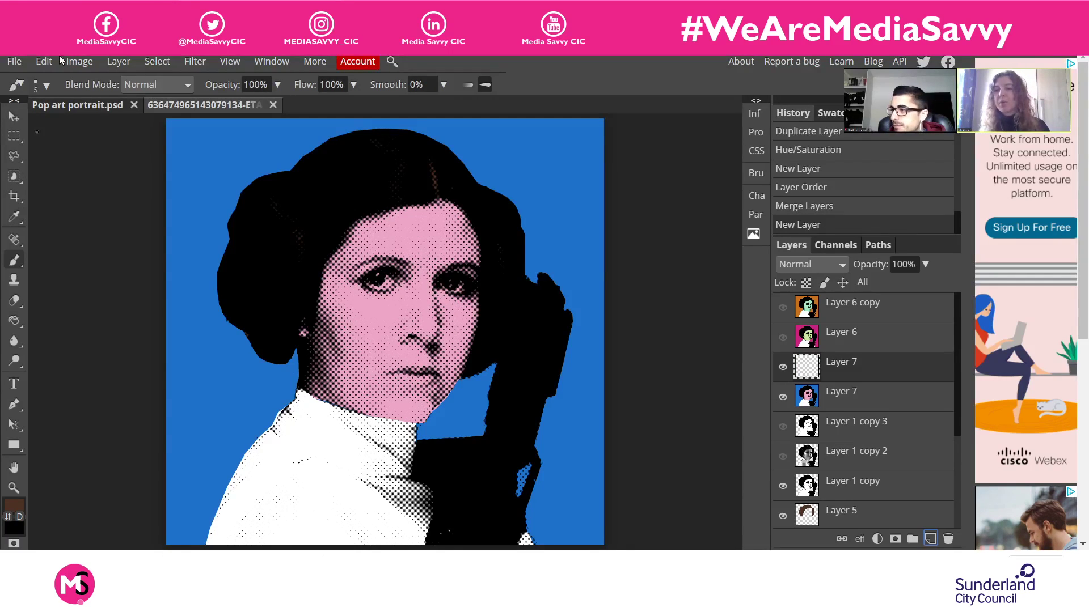
{"action": "left_click", "coordinate": [46, 85]}
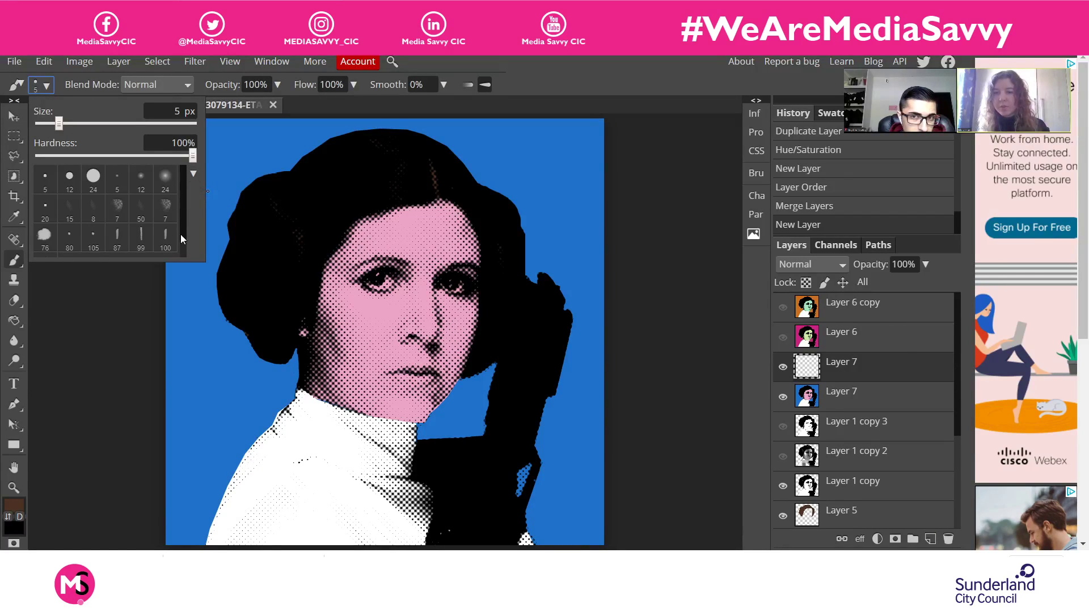
{"action": "mouse_move", "coordinate": [182, 218]}
{"action": "left_mouse_down"}
{"action": "mouse_move", "coordinate": [176, 241]}
{"action": "mouse_move", "coordinate": [178, 216]}
{"action": "left_mouse_up"}
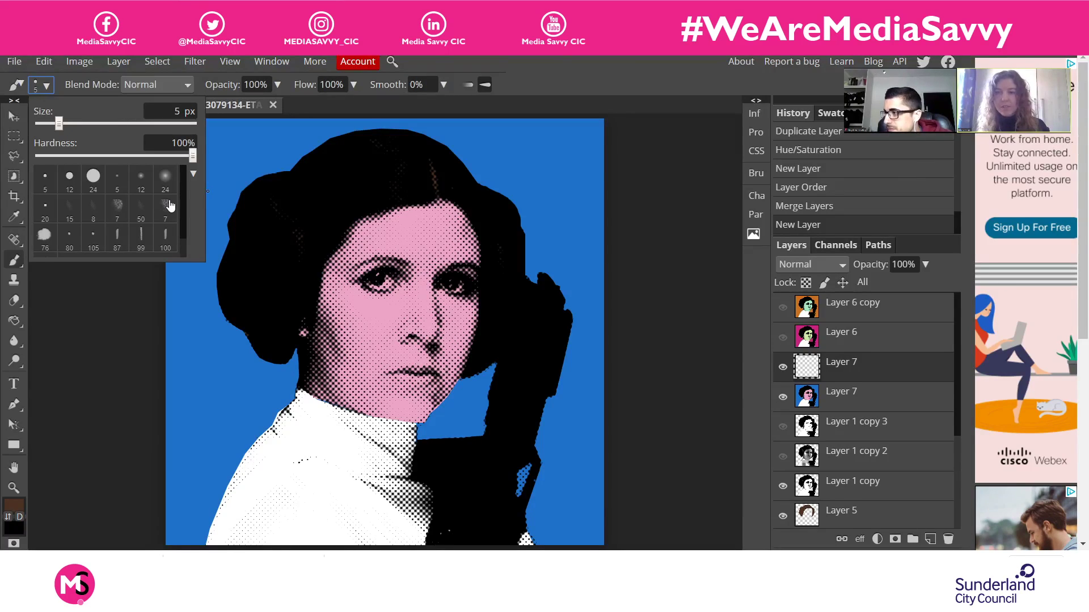
{"action": "left_click", "coordinate": [49, 242]}
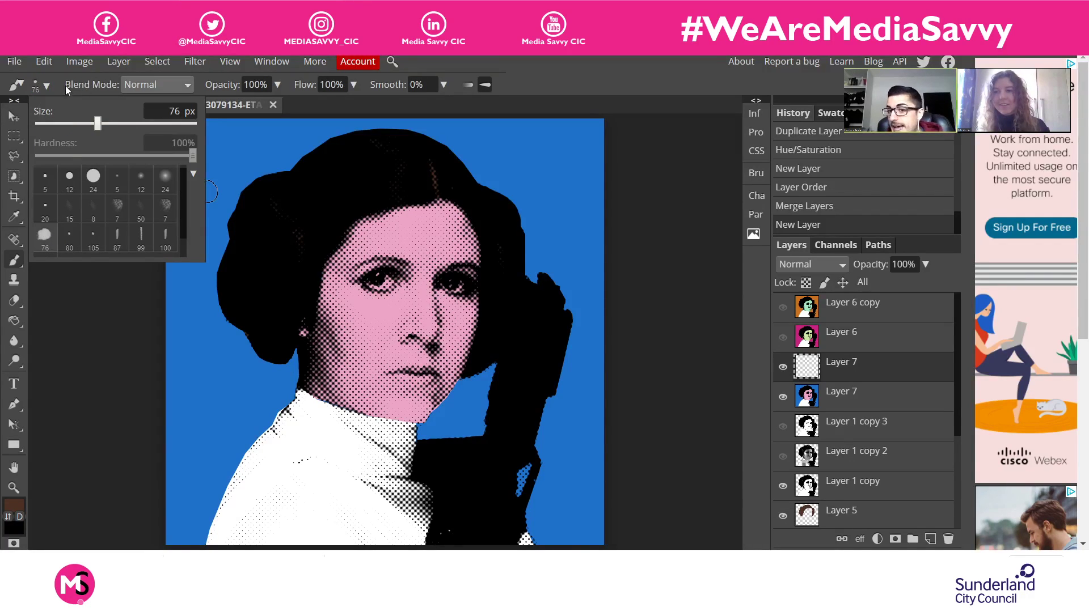
Set the foreground colour to magenta and reduce the brush size to 30 px
{"action": "left_click", "coordinate": [13, 504]}
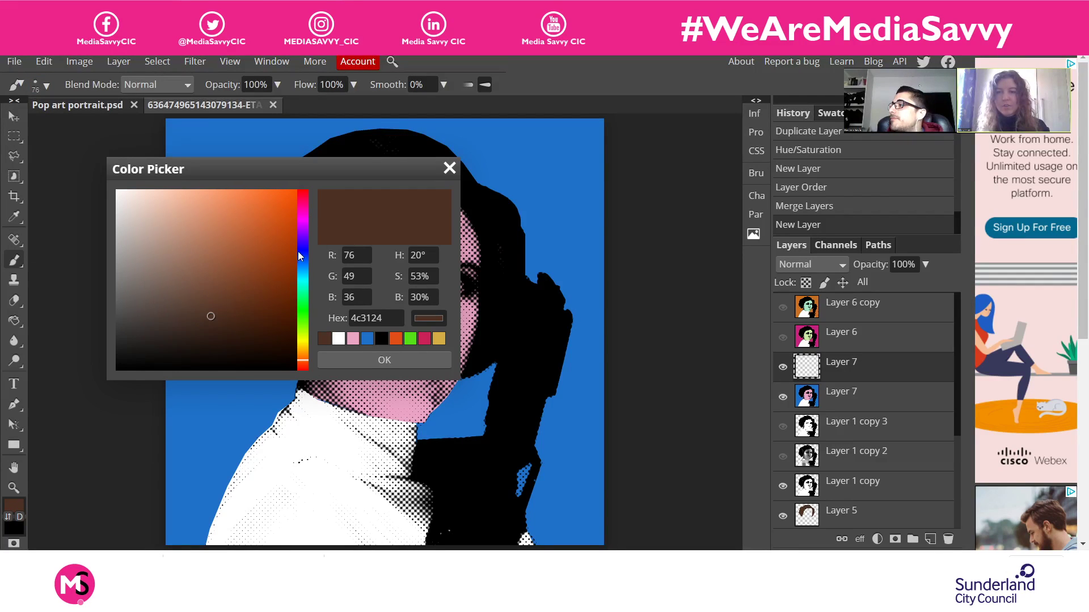
{"action": "mouse_move", "coordinate": [299, 254]}
{"action": "left_mouse_down"}
{"action": "mouse_move", "coordinate": [307, 220]}
{"action": "mouse_move", "coordinate": [282, 194]}
{"action": "mouse_move", "coordinate": [280, 214]}
{"action": "mouse_move", "coordinate": [304, 210]}
{"action": "left_mouse_up"}
{"action": "left_click", "coordinate": [395, 361]}
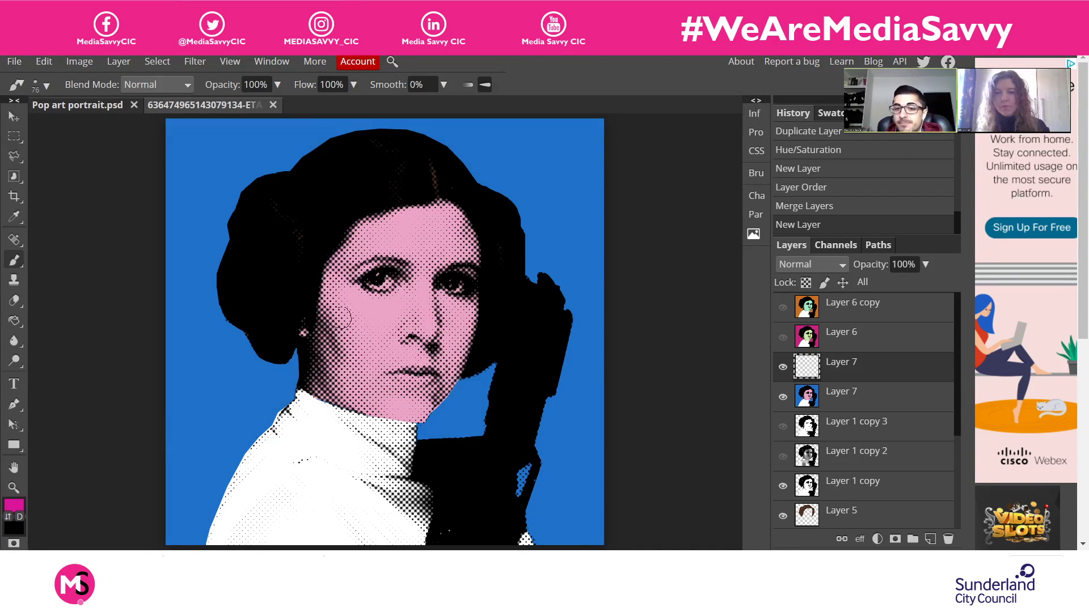
{"action": "key", "text": "bracketleft"}
{"action": "key", "text": "bracketleft"}
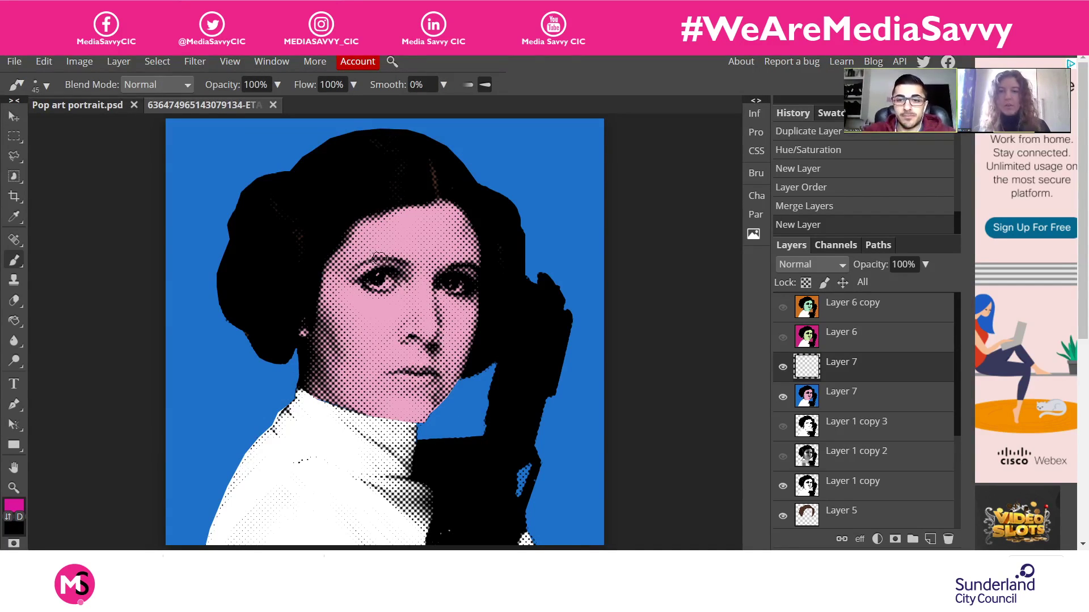
{"action": "key", "text": "bracketleft"}
{"action": "key", "text": "bracketleft"}
{"action": "key", "text": "bracketleft"}
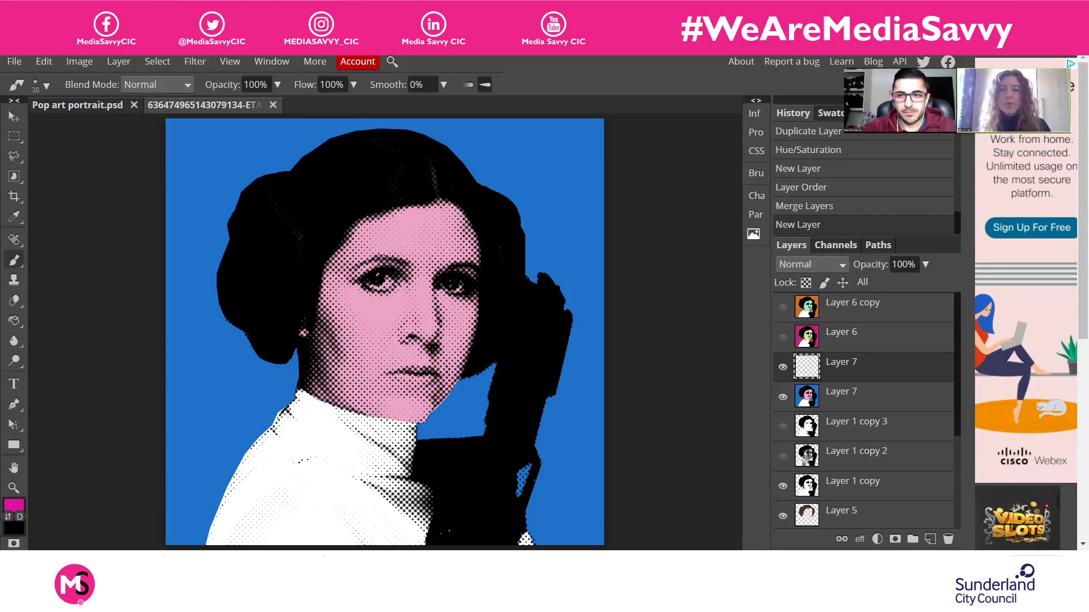
Paint a magenta X of straight brush strokes over each eye of the portrait on the new layer
{"action": "left_click", "coordinate": [410, 249]}
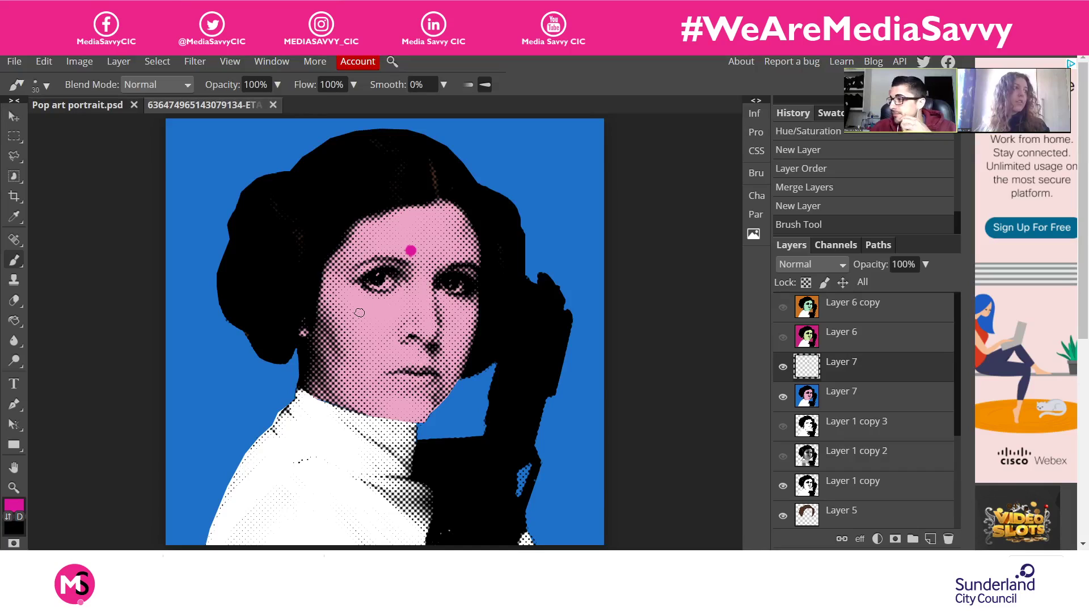
{"action": "left_click", "coordinate": [359, 312], "text": "shift"}
{"action": "left_click", "coordinate": [354, 253]}
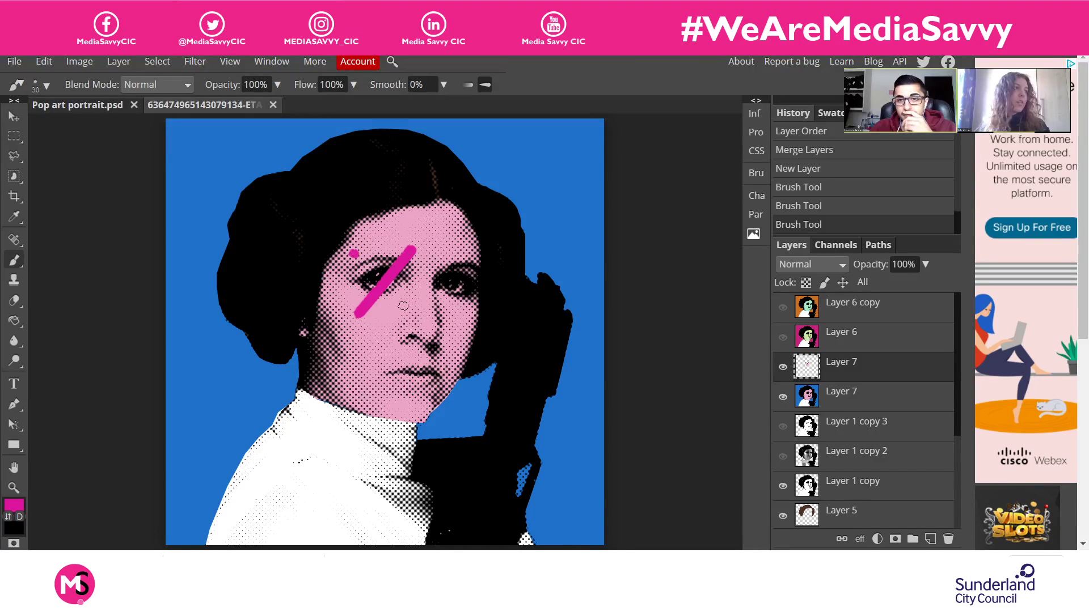
{"action": "left_click", "coordinate": [404, 306], "text": "shift"}
{"action": "left_click", "coordinate": [444, 261]}
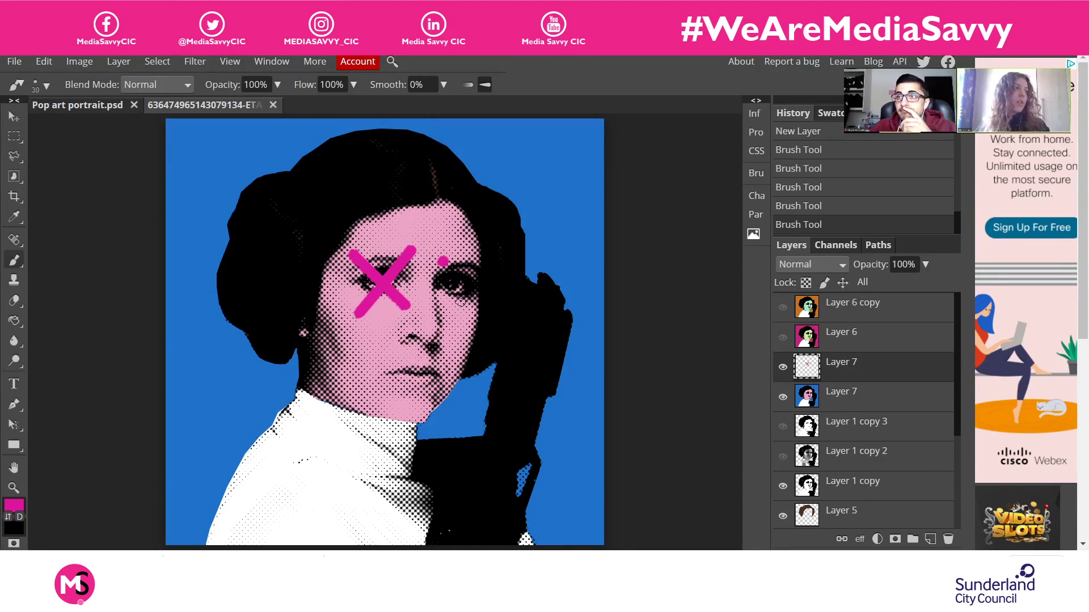
{"action": "left_click", "coordinate": [466, 308], "text": "shift"}
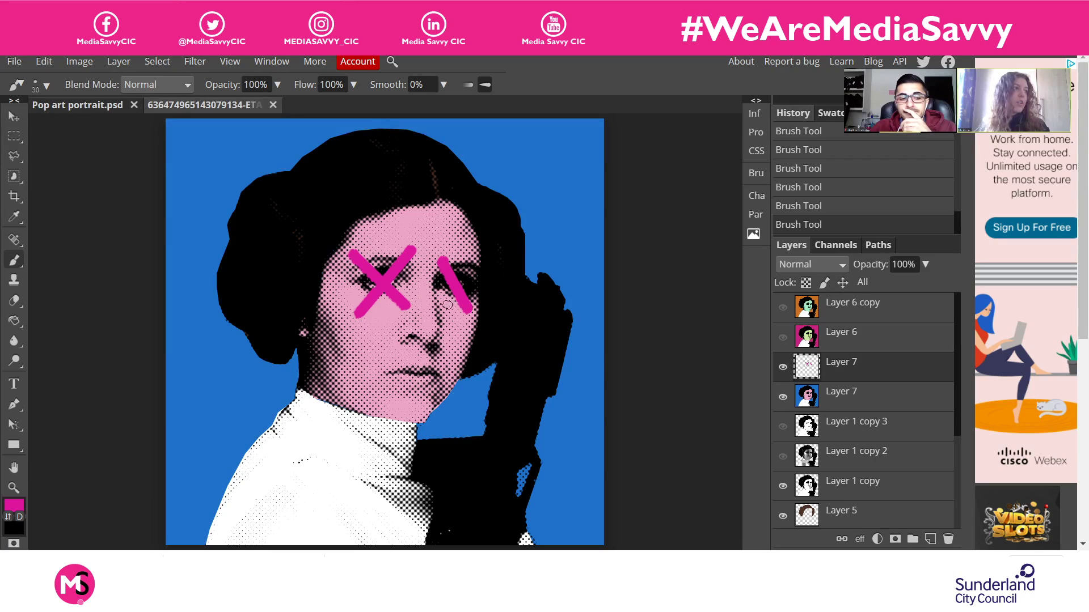
{"action": "left_click", "coordinate": [475, 266], "text": "shift"}
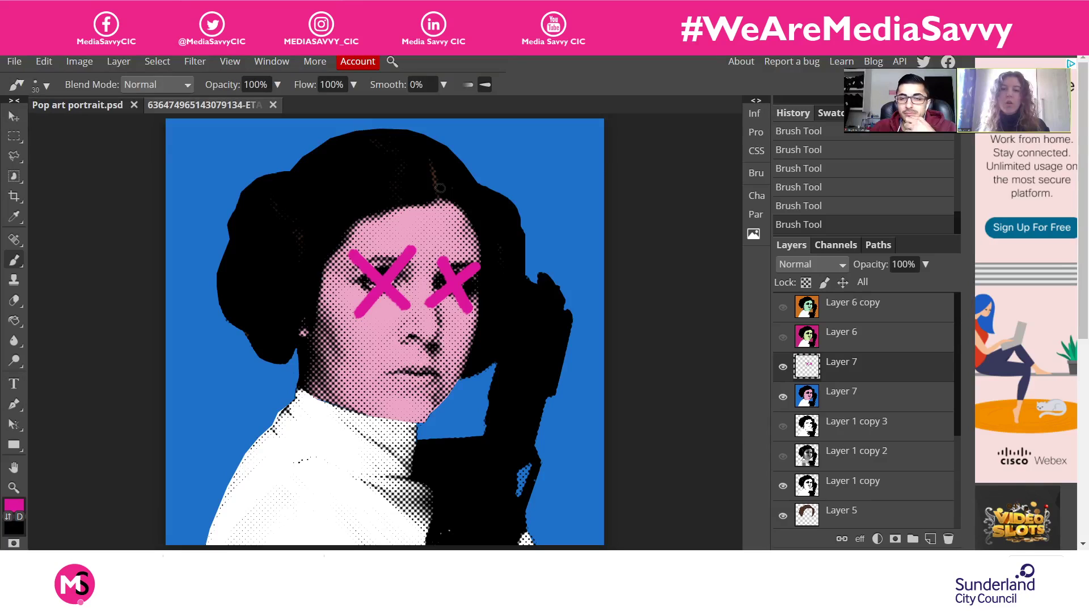
Hide the layer with the eye crosses and draw a closed magenta crown outline over the hair on a new layer
{"action": "left_click", "coordinate": [782, 367]}
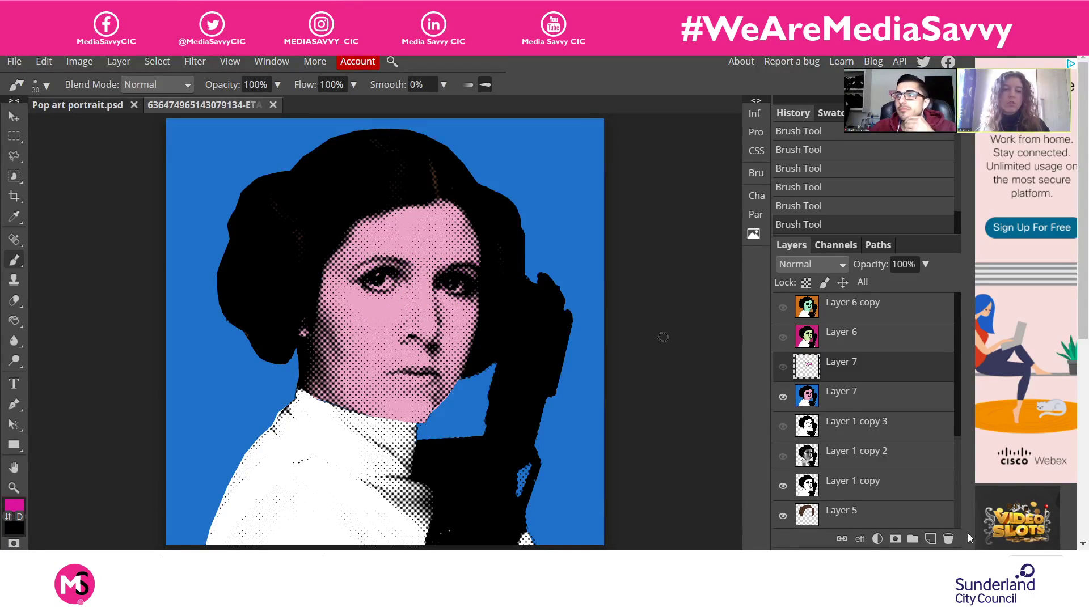
{"action": "left_click", "coordinate": [930, 539]}
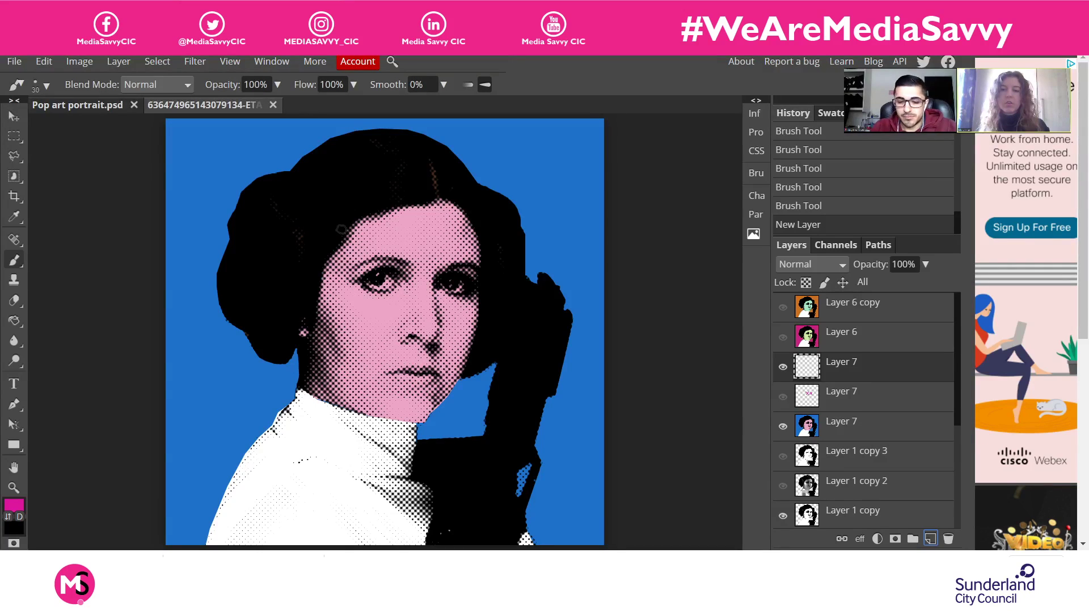
{"action": "left_click", "coordinate": [369, 196]}
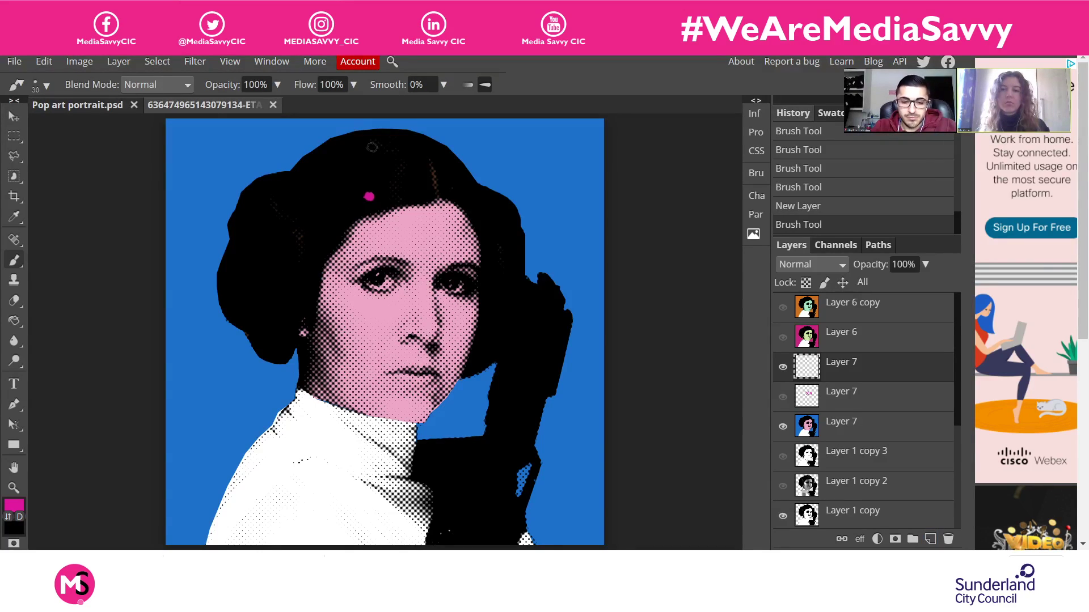
{"action": "left_click", "coordinate": [365, 130], "text": "shift"}
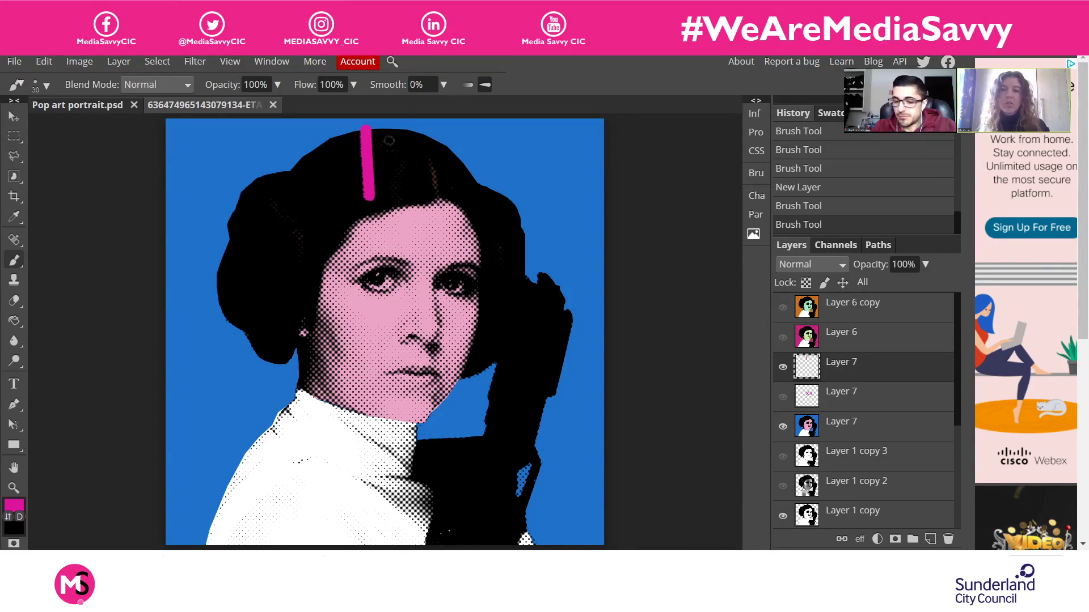
{"action": "left_click", "coordinate": [389, 140], "text": "shift"}
{"action": "left_click", "coordinate": [416, 129], "text": "shift"}
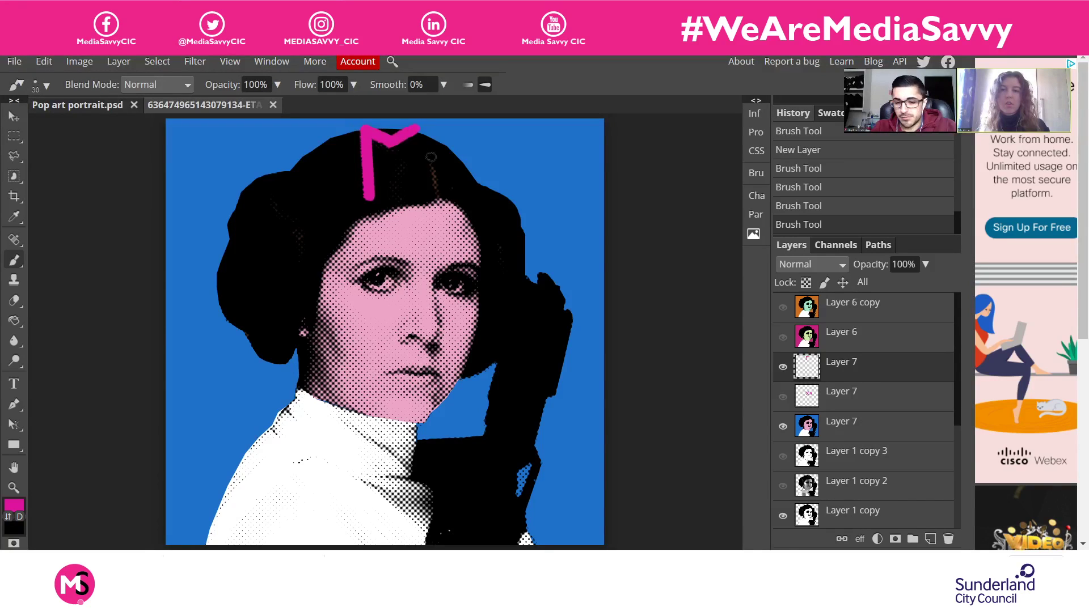
{"action": "left_click", "coordinate": [433, 149], "text": "shift"}
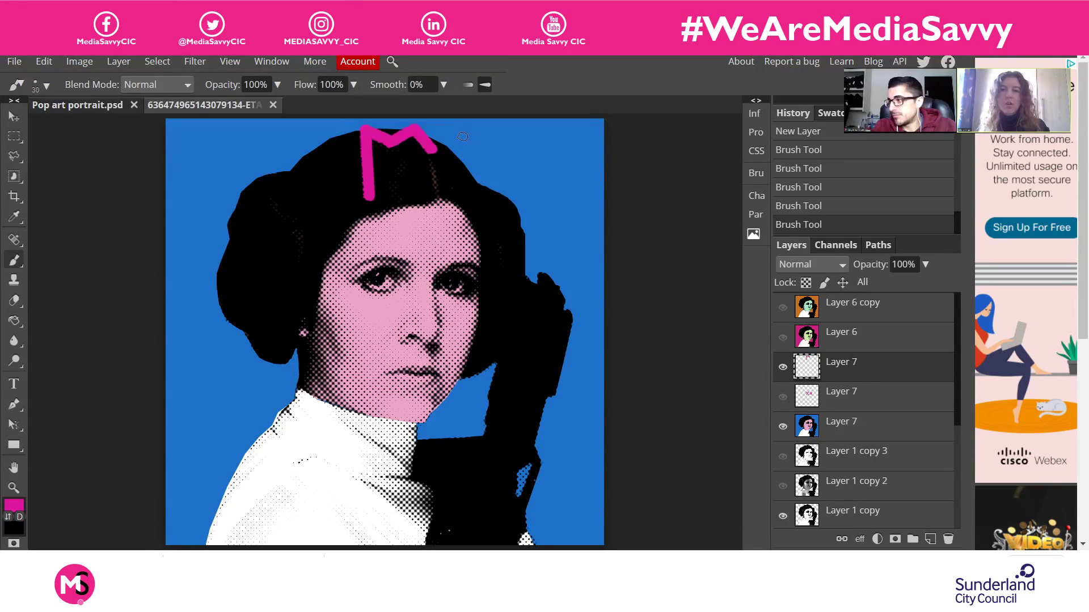
{"action": "left_click", "coordinate": [462, 137], "text": "shift"}
{"action": "left_click", "coordinate": [430, 209], "text": "shift"}
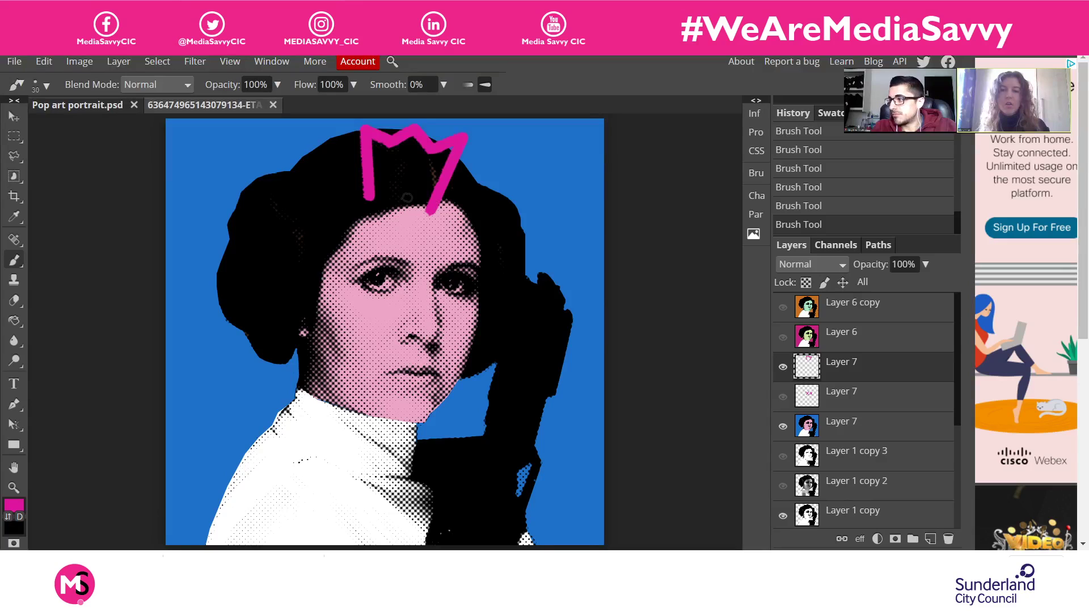
{"action": "left_click", "coordinate": [370, 199], "text": "shift"}
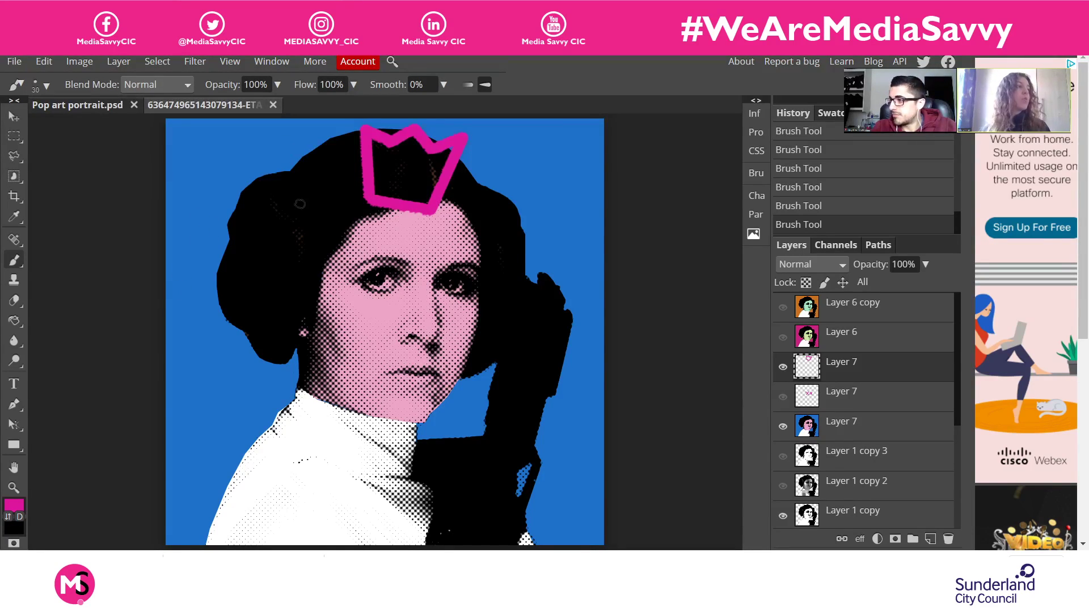
Undo a test dot painted inside the crown, and show the layer with the eye crosses together with the crown
{"action": "left_click", "coordinate": [403, 176]}
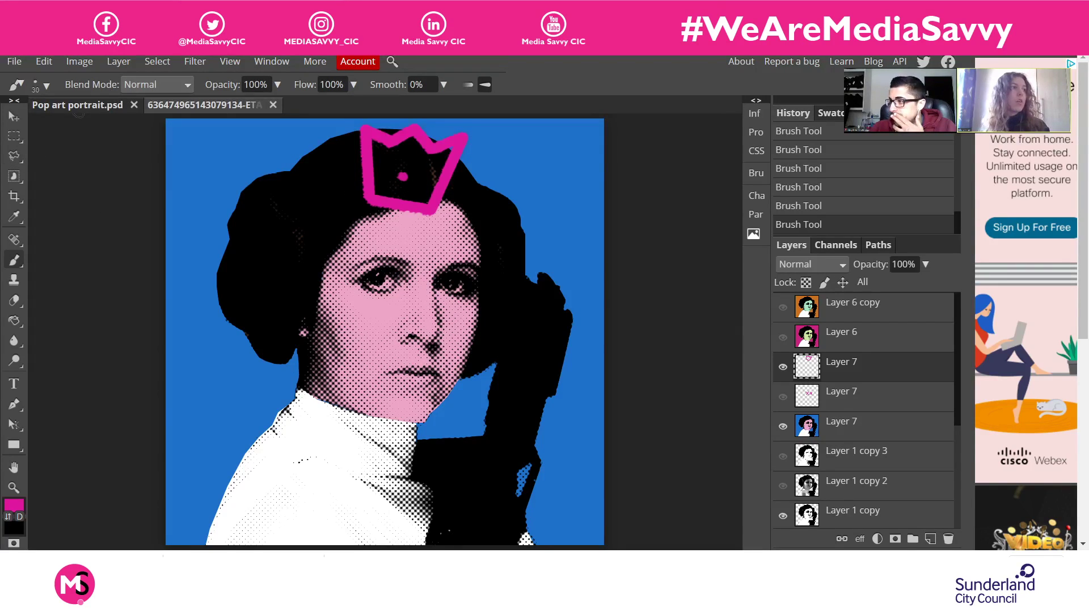
{"action": "key", "text": "ctrl+z"}
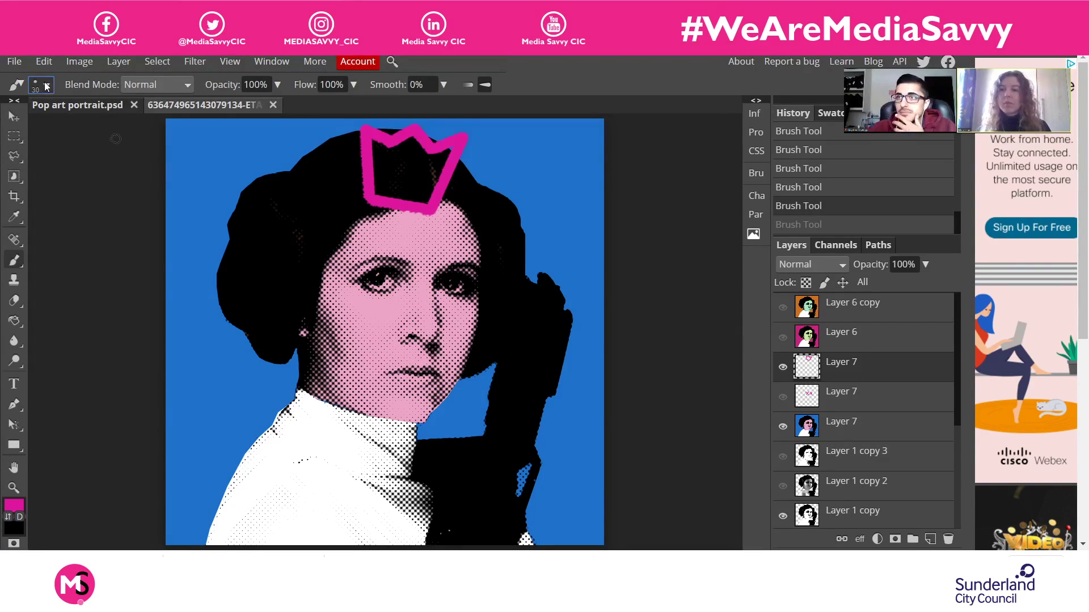
{"action": "left_click", "coordinate": [47, 86]}
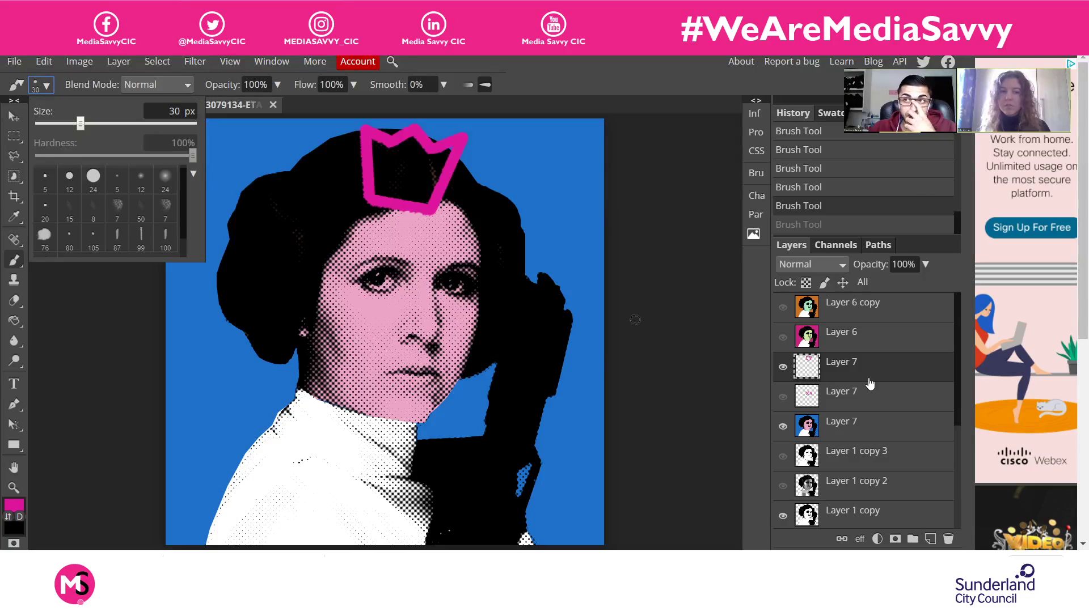
{"action": "left_click", "coordinate": [783, 397]}
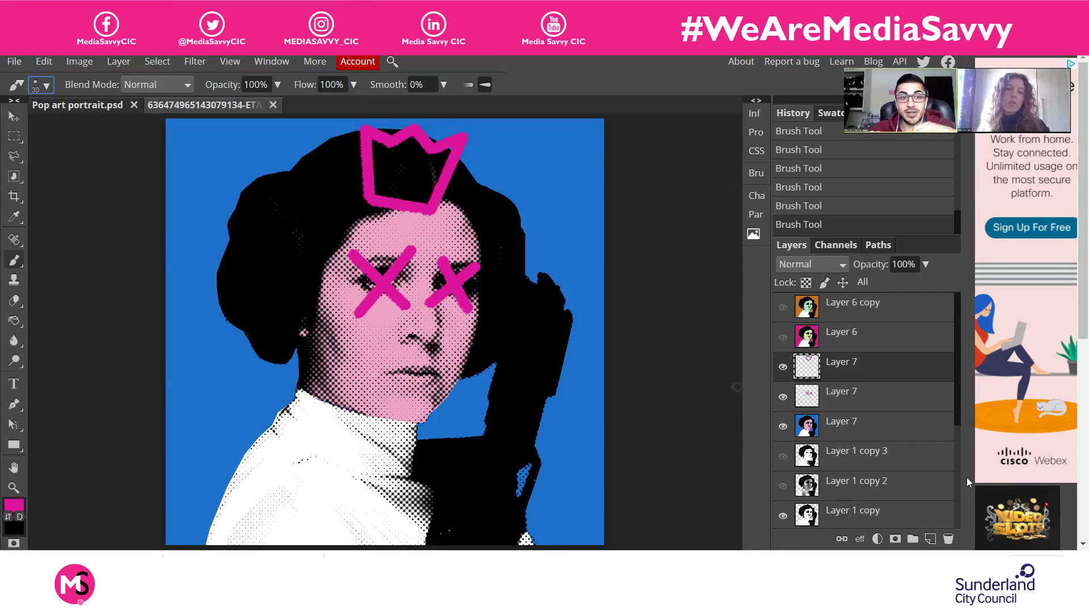
Hide the layer with the eye crosses and paint a magenta teardrop under the eye beside the cheek on a new layer
{"action": "left_click", "coordinate": [782, 397]}
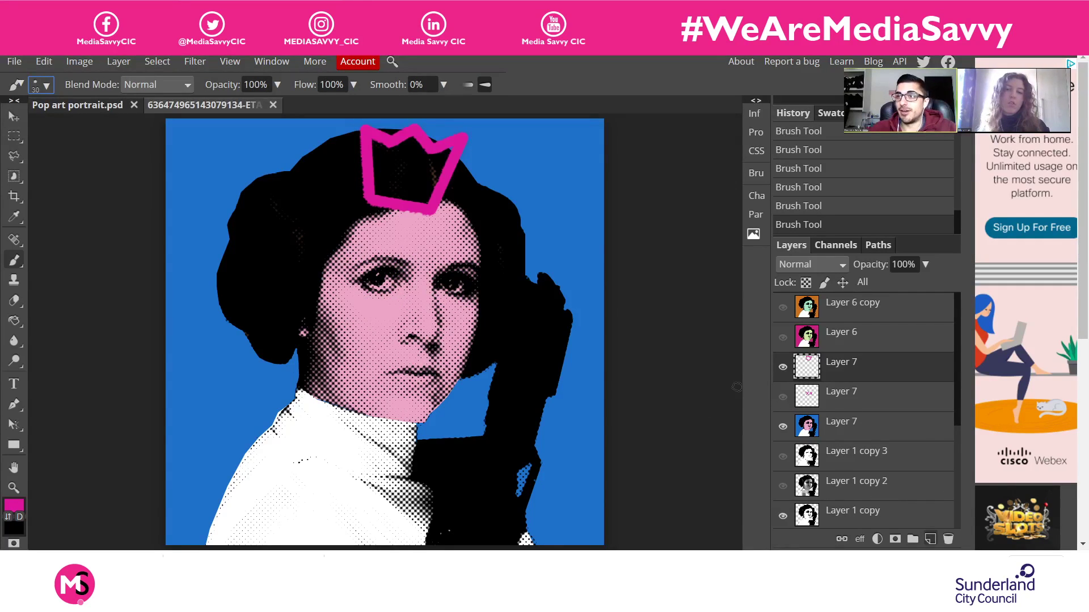
{"action": "left_click", "coordinate": [930, 539]}
{"action": "mouse_move", "coordinate": [359, 292]}
{"action": "left_mouse_down"}
{"action": "mouse_move", "coordinate": [341, 327]}
{"action": "mouse_move", "coordinate": [355, 331]}
{"action": "mouse_move", "coordinate": [351, 321]}
{"action": "left_mouse_up"}
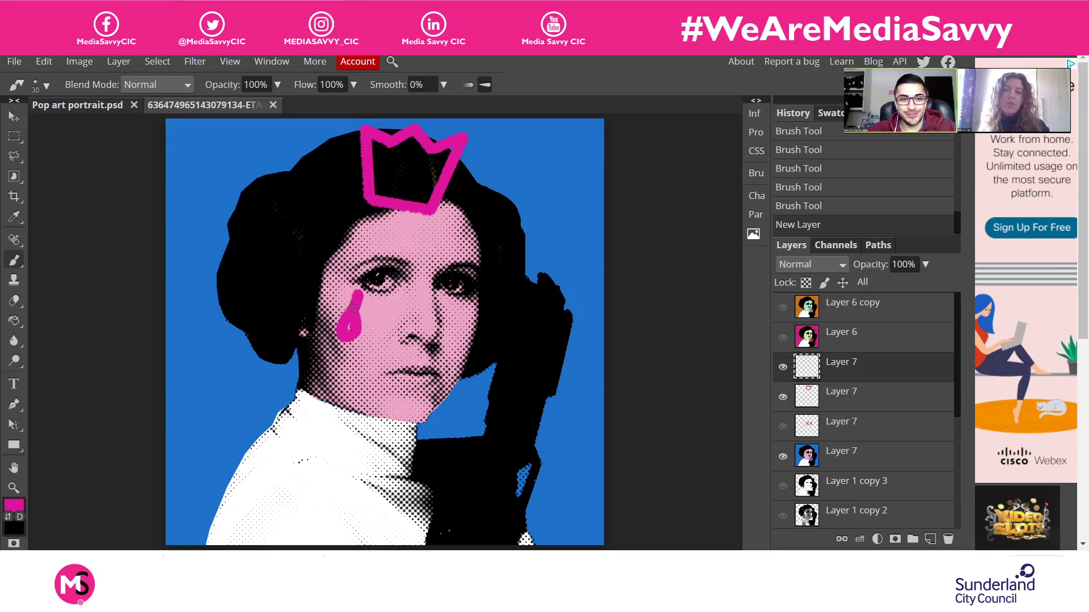
Hide the teardrop and crown layers, add a new layer, and draw a large text box covering most of the portrait
{"action": "left_click", "coordinate": [781, 367]}
{"action": "left_click", "coordinate": [782, 397]}
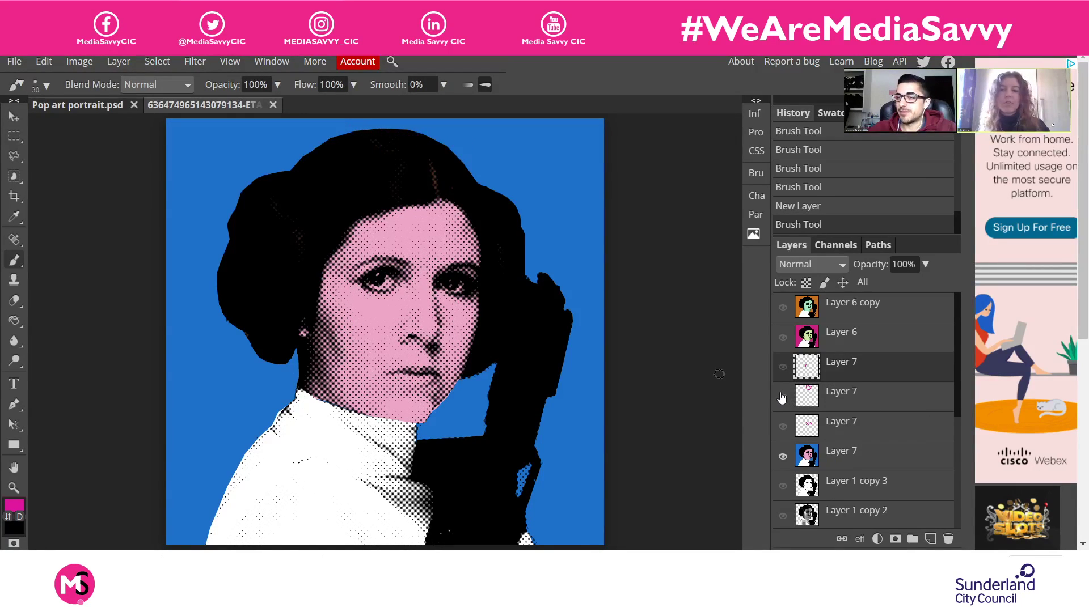
{"action": "left_click", "coordinate": [930, 539]}
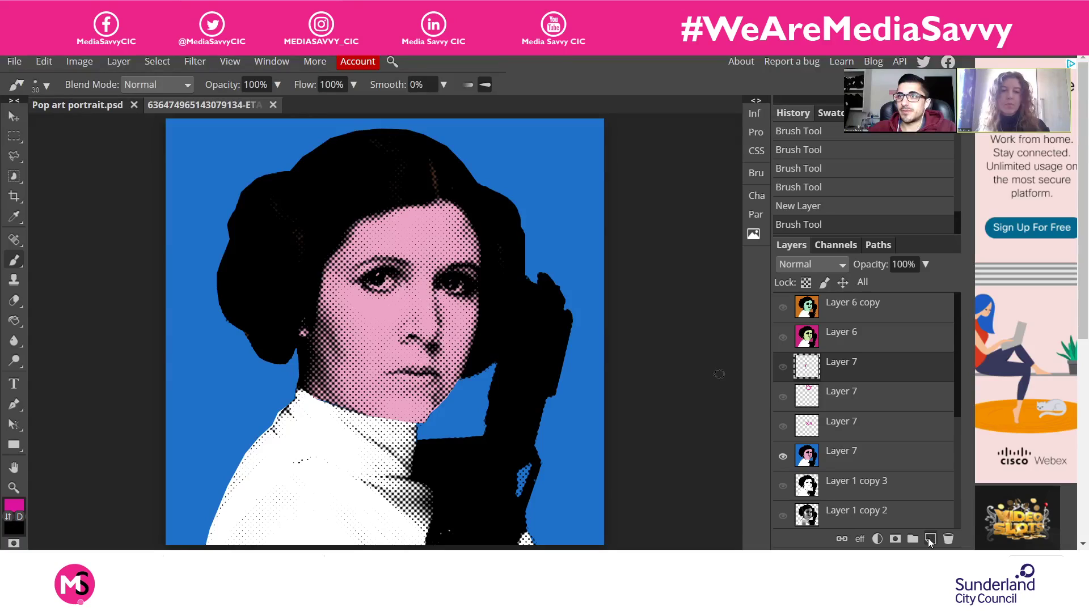
{"action": "left_click", "coordinate": [13, 384]}
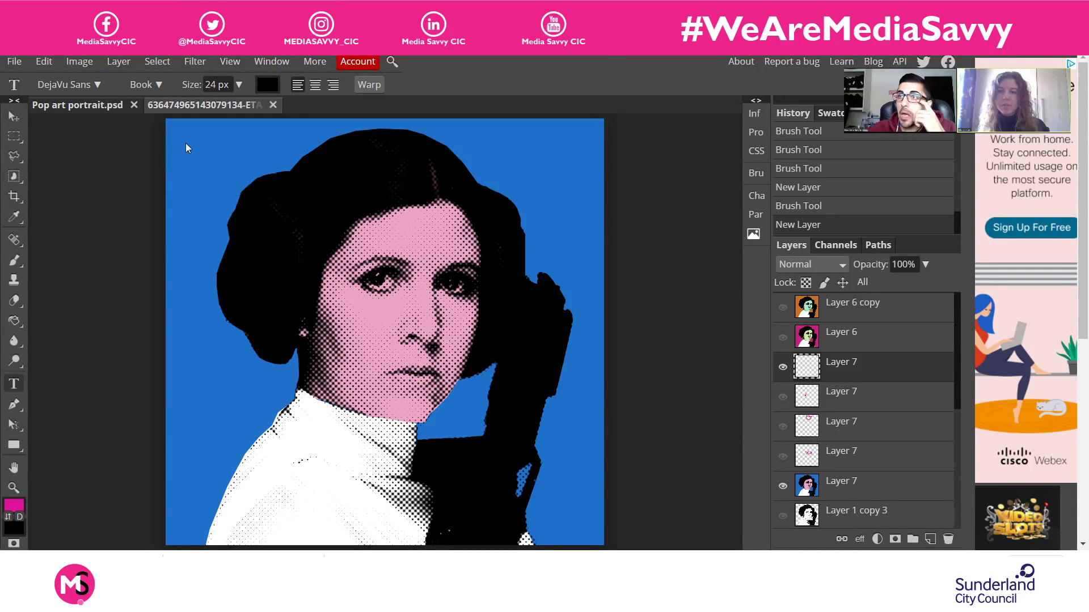
{"action": "left_click_drag", "start_coordinate": [186, 138], "coordinate": [543, 451]}
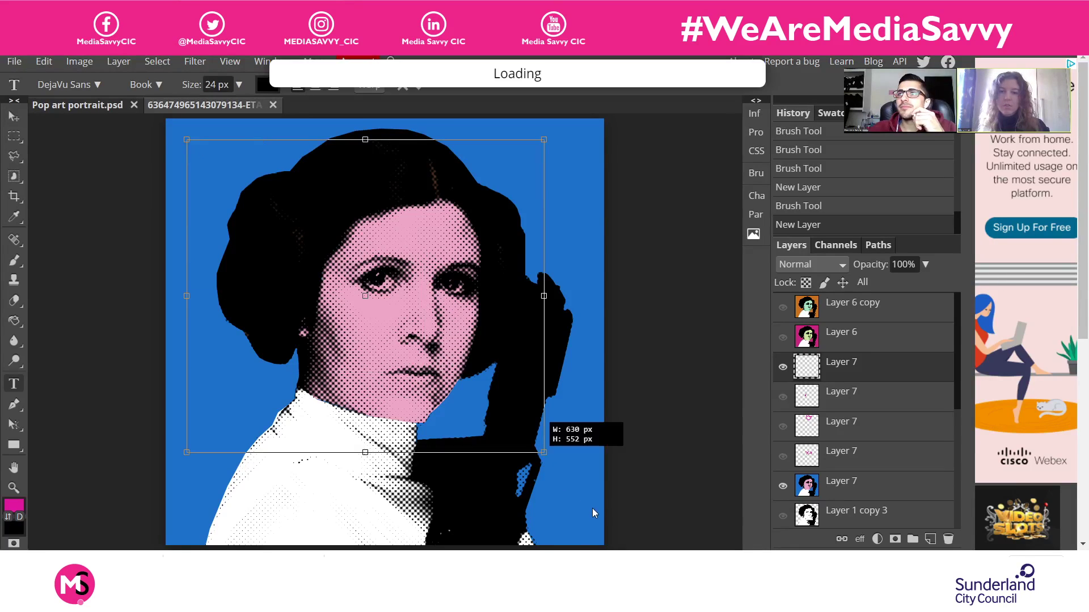
{"action": "left_click_drag", "start_coordinate": [592, 508], "coordinate": [580, 522]}
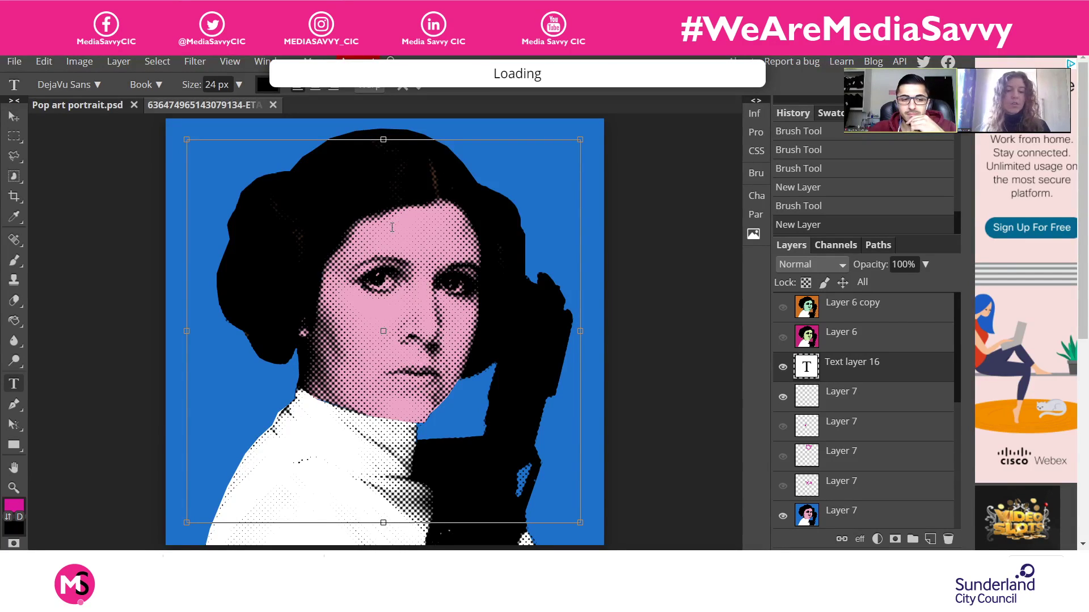
{"action": "type", "text": "SCRUFY NERF"}
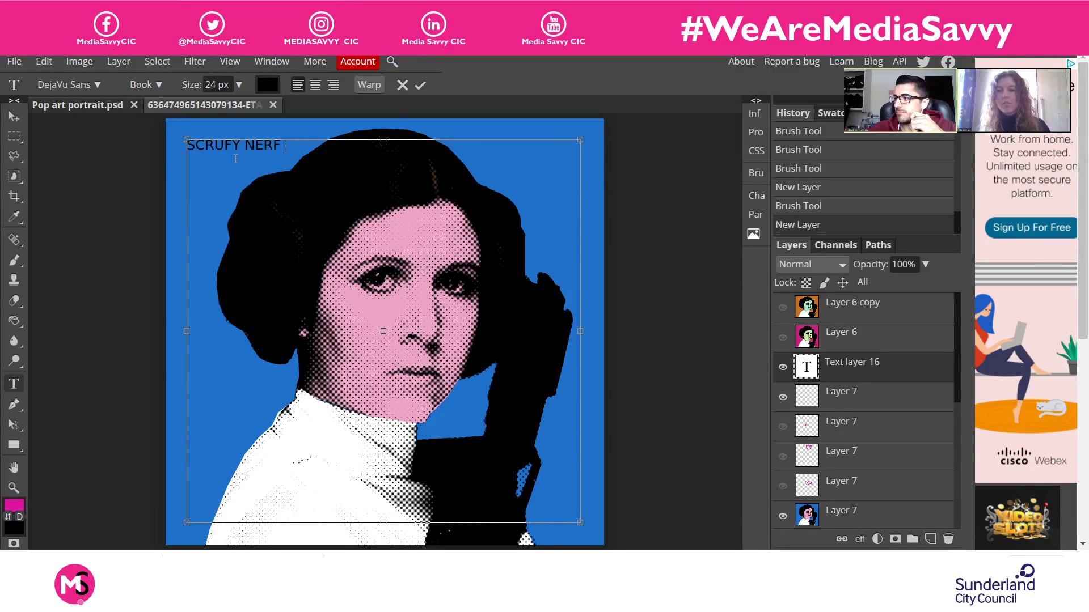
{"action": "left_click", "coordinate": [219, 147]}
{"action": "type", "text": "F"}
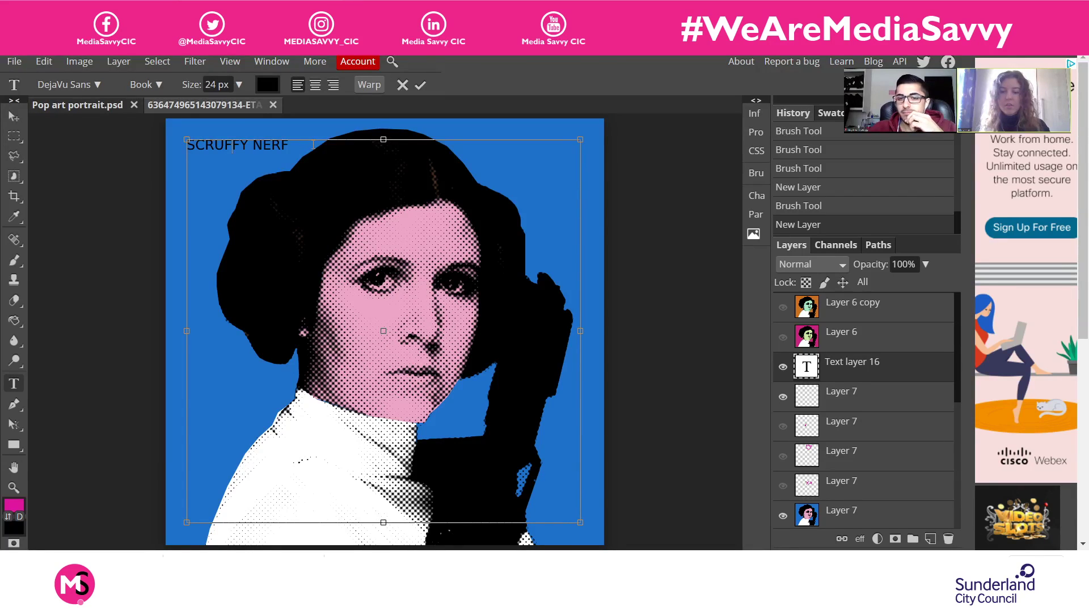
{"action": "type", "text": " HERDER"}
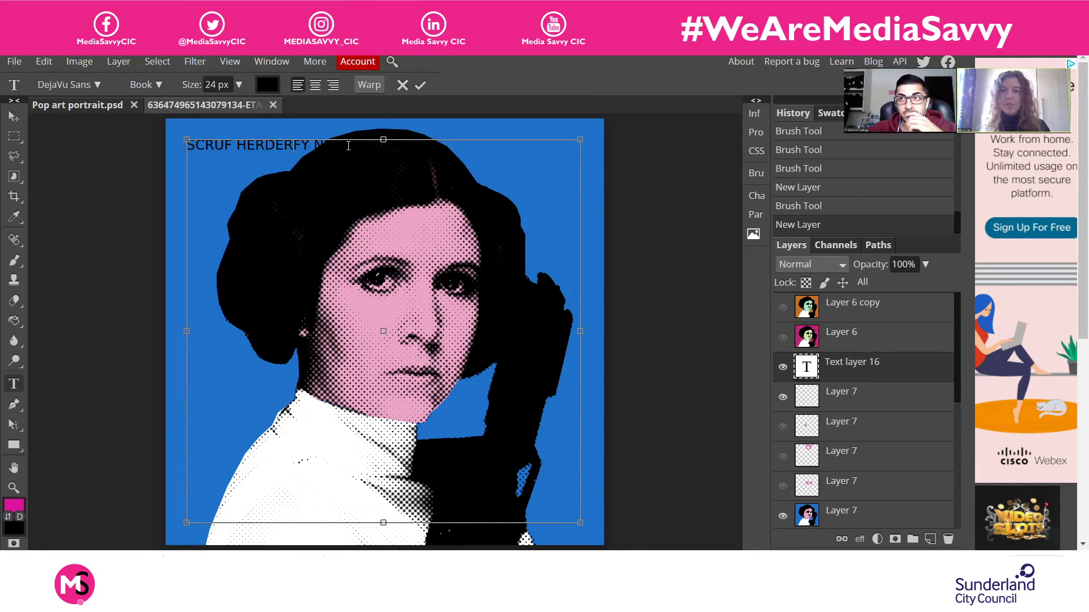
{"action": "left_click_drag", "start_coordinate": [349, 146], "coordinate": [240, 146]}
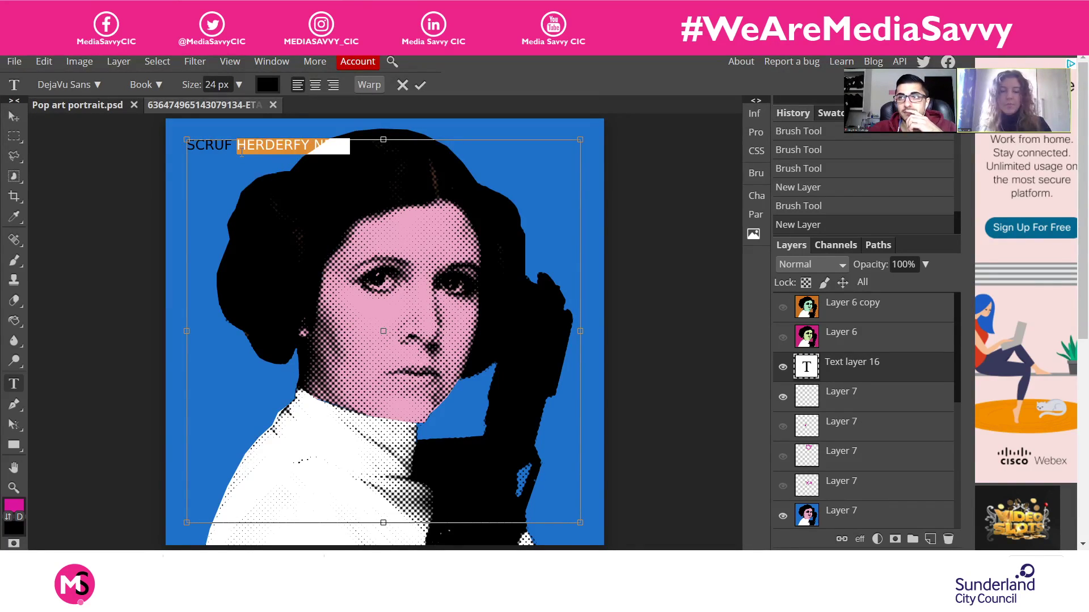
{"action": "key", "text": "BackSpace"}
{"action": "type", "text": "FY"}
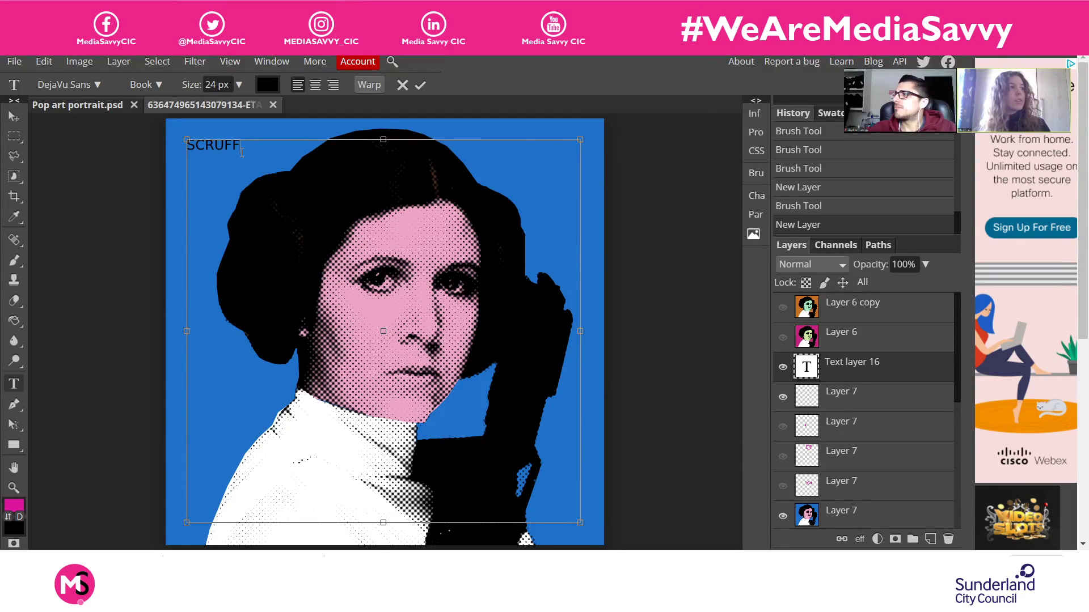
{"action": "key", "text": "BackSpace"}
{"action": "key", "text": "BackSpace"}
{"action": "key", "text": "BackSpace"}
{"action": "key", "text": "BackSpace"}
{"action": "key", "text": "BackSpace"}
{"action": "key", "text": "BackSpace"}
{"action": "key", "text": "BackSpace"}
Enter REBEL SCUM in the text box and enlarge the text to 107 px
{"action": "type", "text": "REBE"}
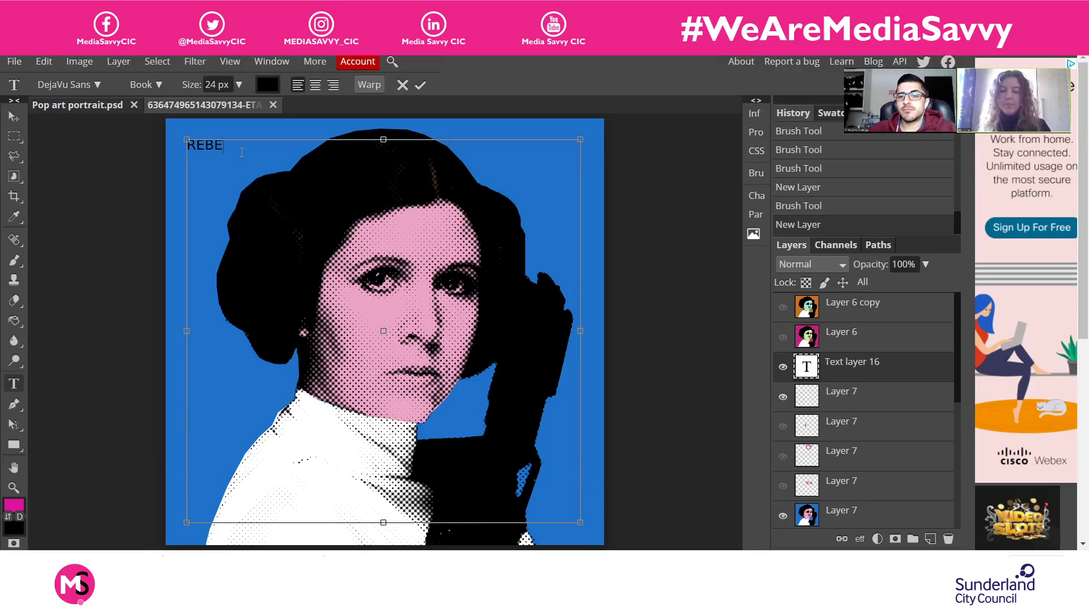
{"action": "type", "text": "L SCUM"}
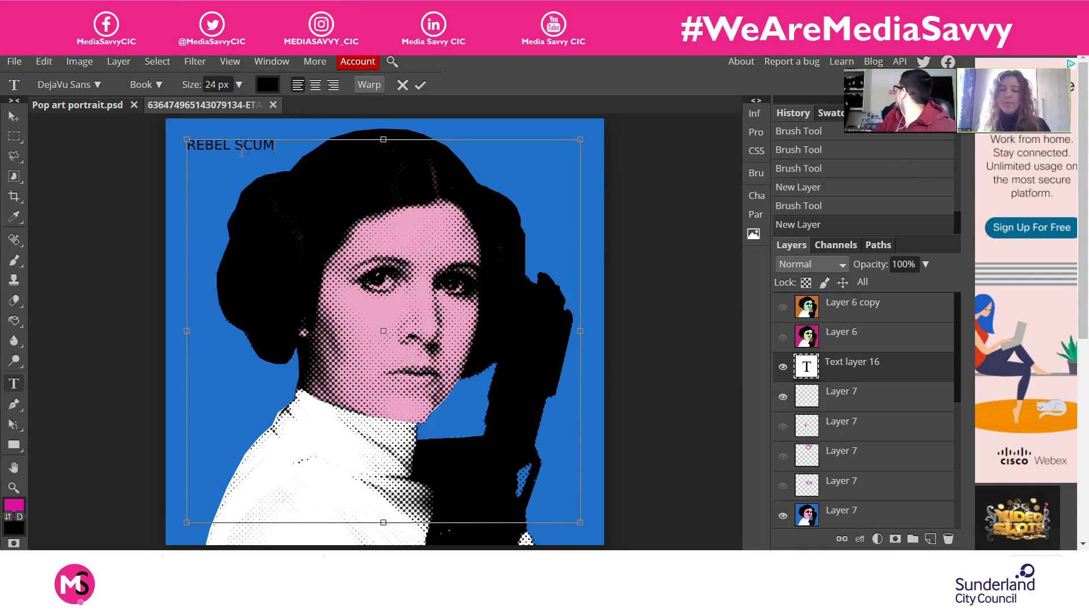
{"action": "key", "text": "ctrl+a"}
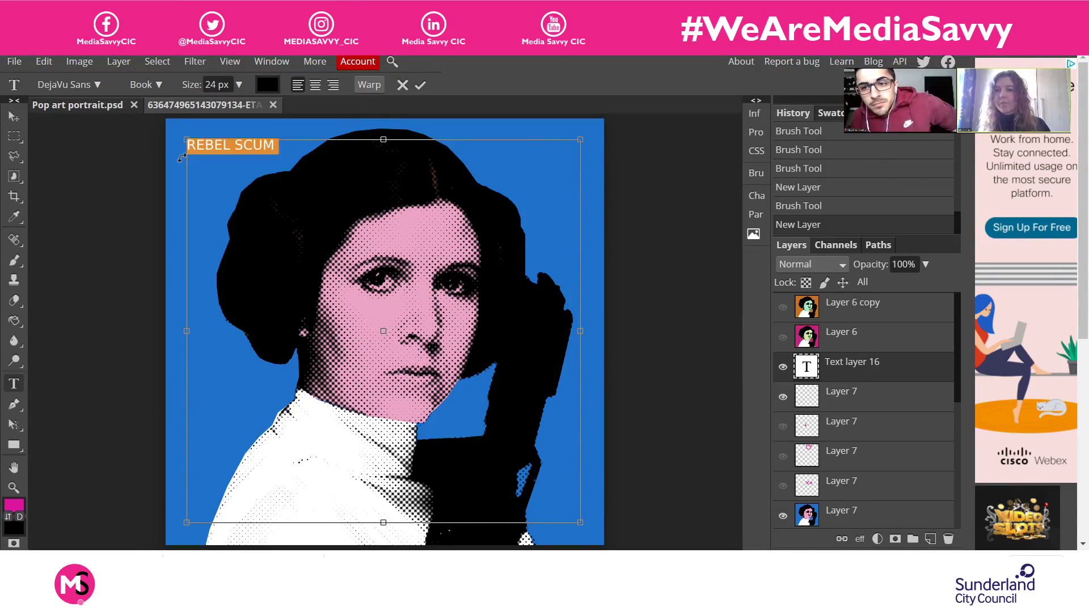
{"action": "left_click", "coordinate": [239, 85]}
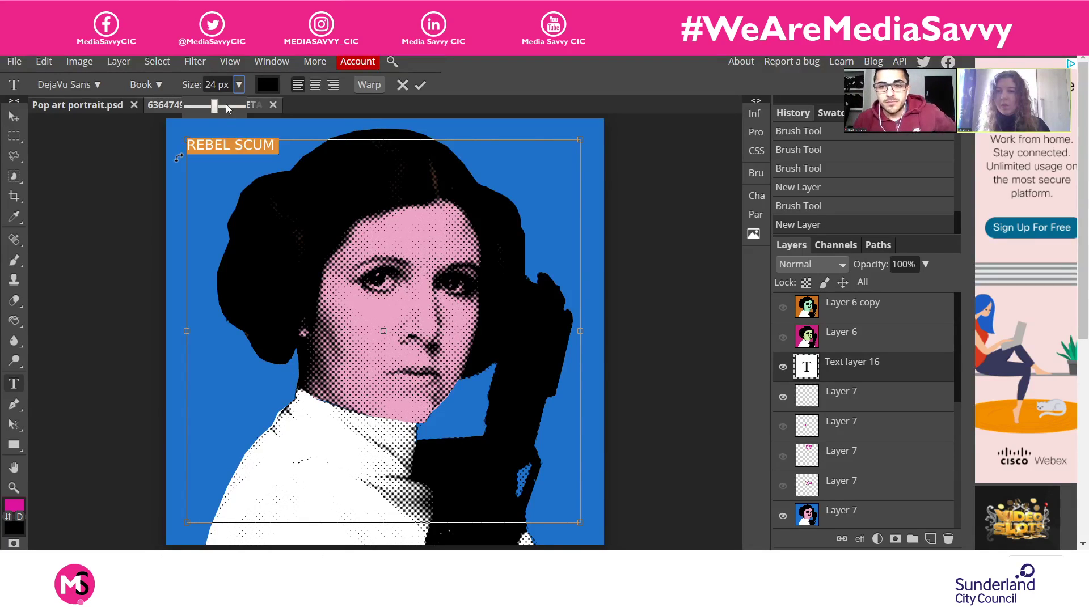
{"action": "left_click_drag", "start_coordinate": [214, 110], "coordinate": [236, 107]}
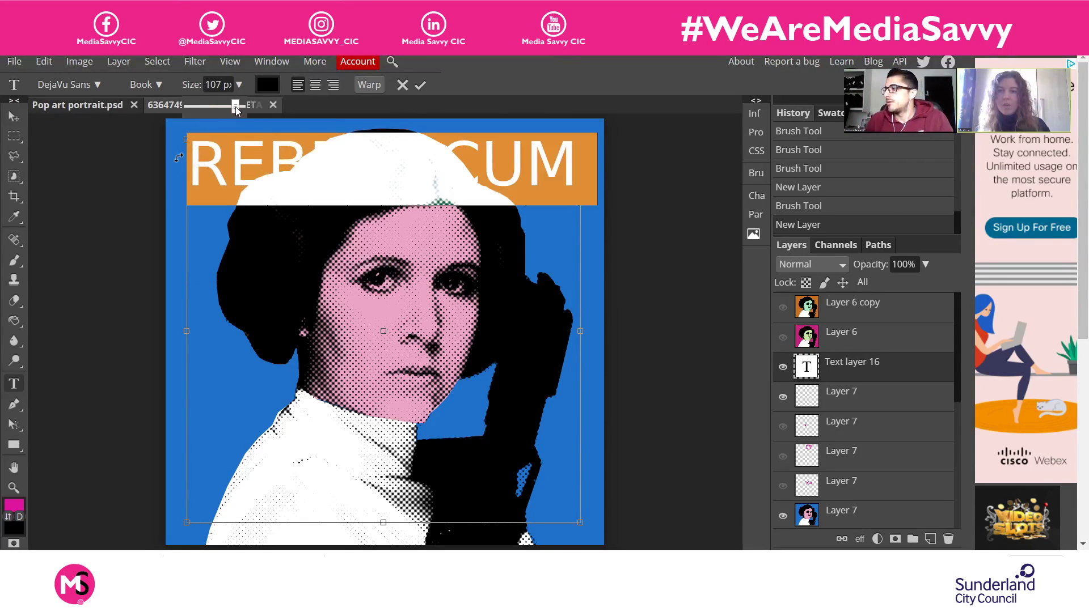
Set the REBEL SCUM text in the Commando font at 133 px so it fits on one line
{"action": "left_click", "coordinate": [104, 84]}
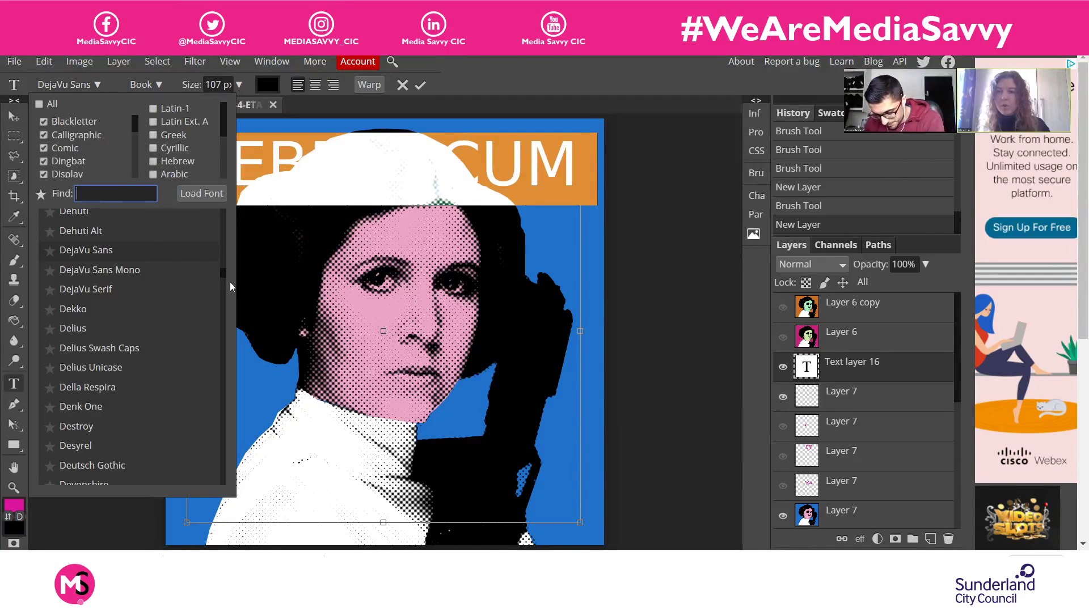
{"action": "left_click_drag", "start_coordinate": [223, 271], "coordinate": [226, 259]}
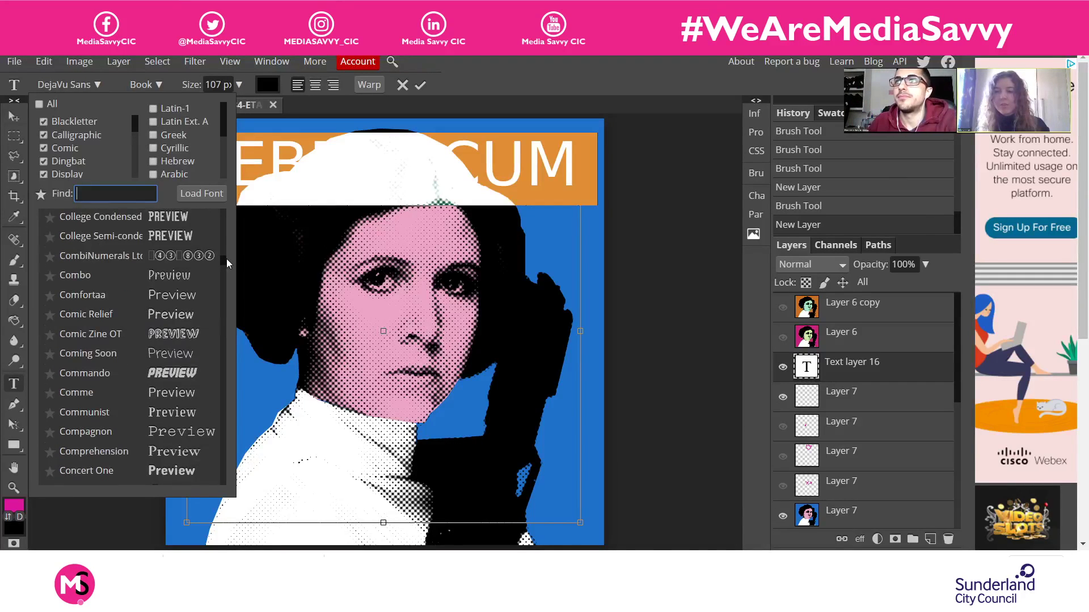
{"action": "left_click", "coordinate": [193, 375]}
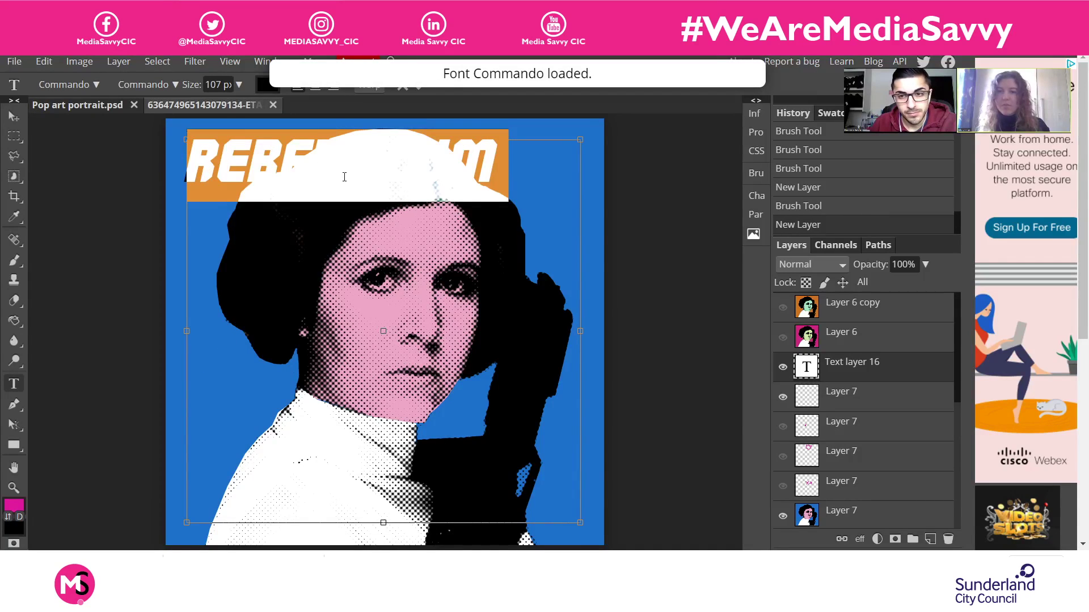
{"action": "left_click", "coordinate": [239, 86]}
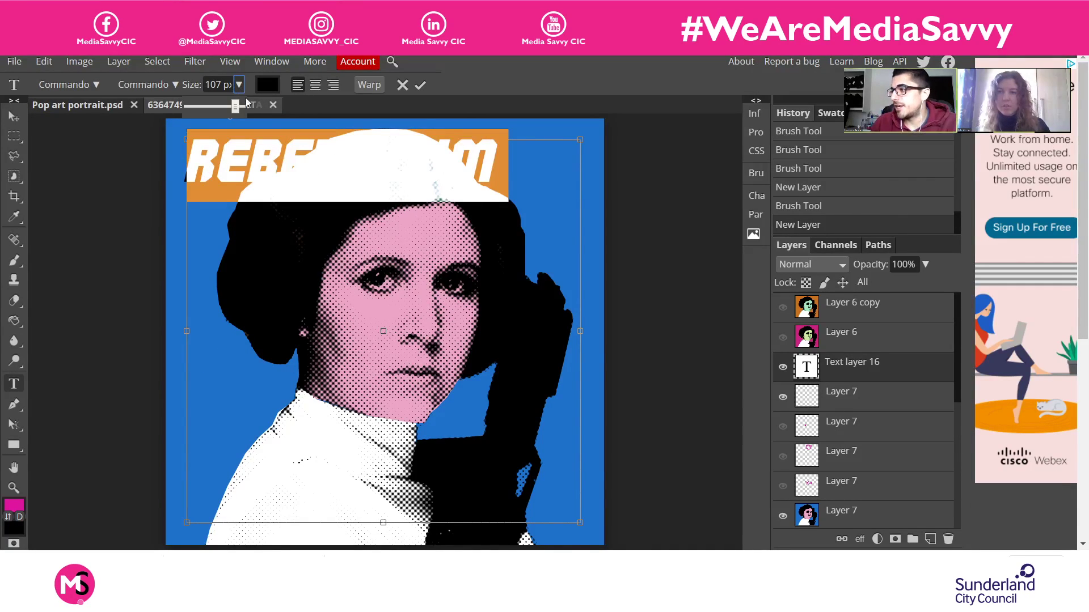
{"action": "left_click", "coordinate": [240, 108]}
{"action": "left_click_drag", "start_coordinate": [241, 109], "coordinate": [239, 110]}
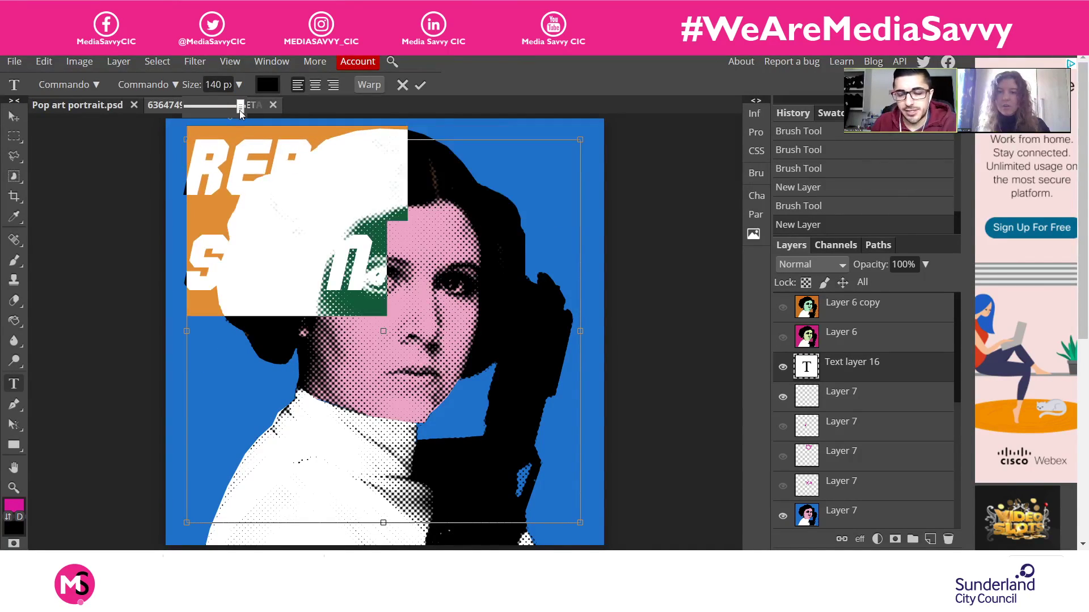
Colour the REBEL SCUM text white (ffffff) and commit the text
{"action": "left_click", "coordinate": [274, 86]}
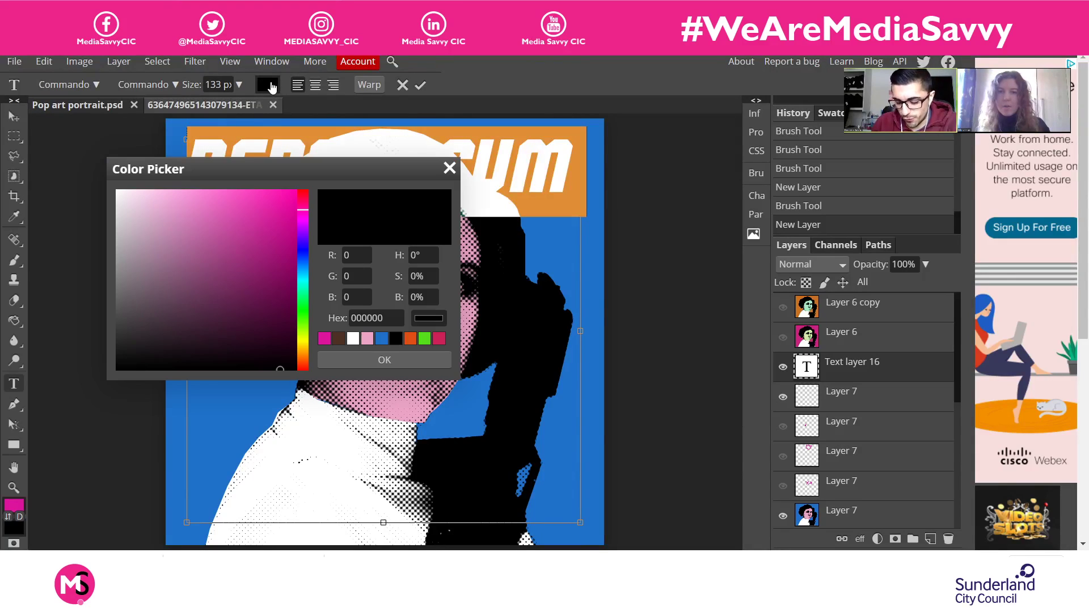
{"action": "left_click_drag", "start_coordinate": [146, 231], "coordinate": [88, 177]}
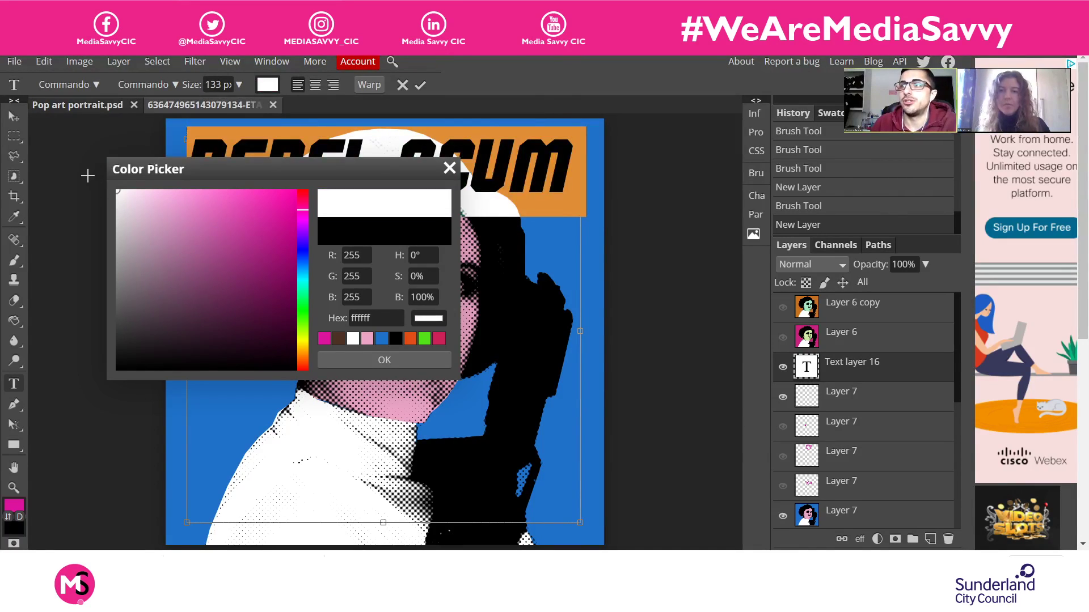
{"action": "left_click", "coordinate": [383, 361]}
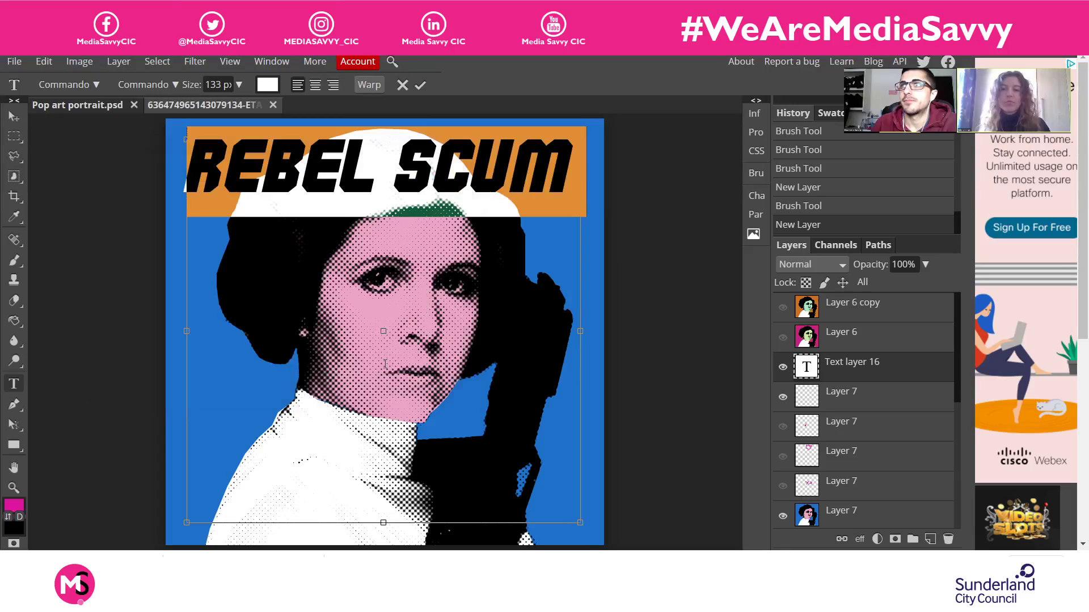
{"action": "left_click", "coordinate": [419, 85]}
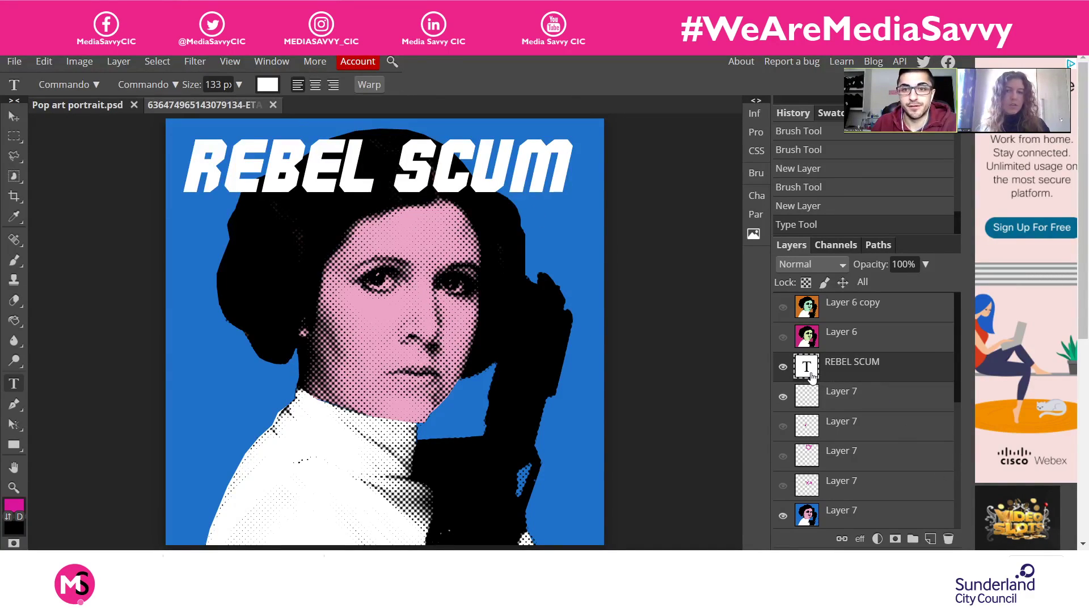
{"action": "left_click", "coordinate": [98, 84]}
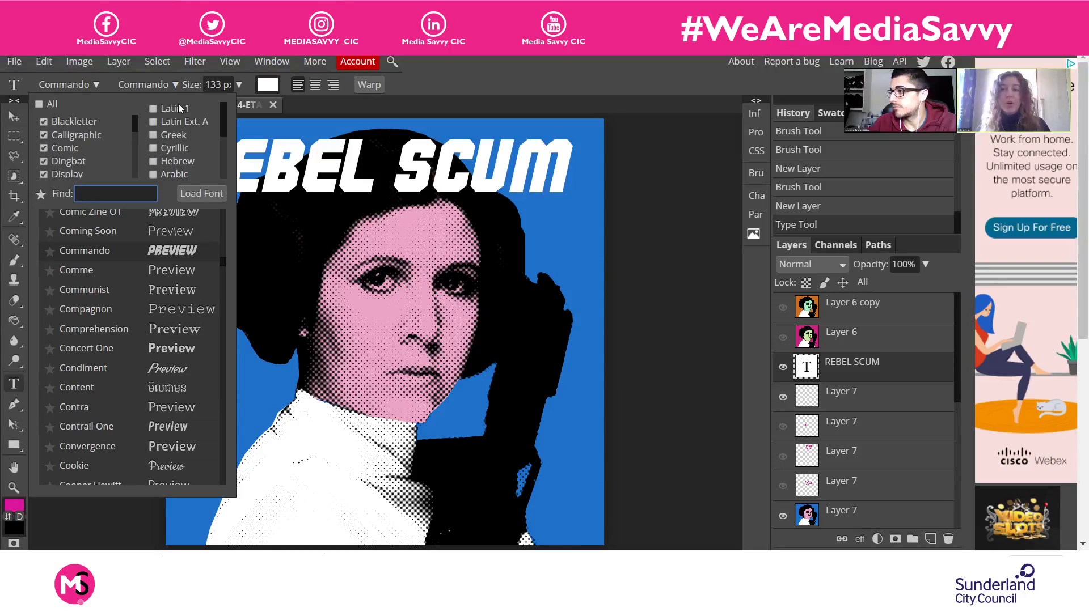
{"action": "left_click", "coordinate": [98, 86]}
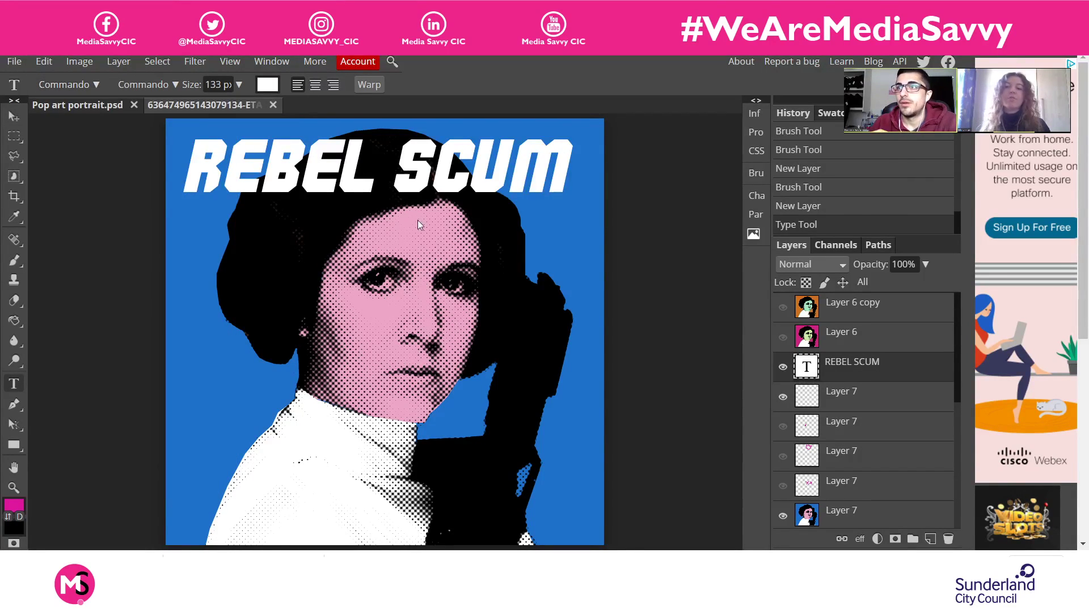
Centre-align the REBEL SCUM text within its text box and commit the change
{"action": "double_click", "coordinate": [809, 371]}
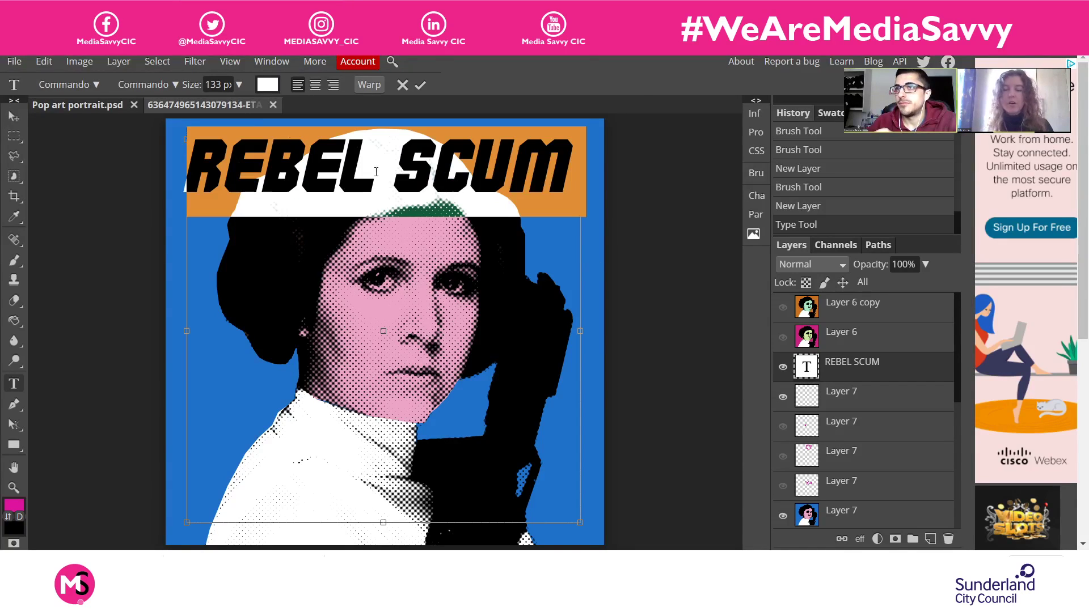
{"action": "left_click", "coordinate": [318, 84]}
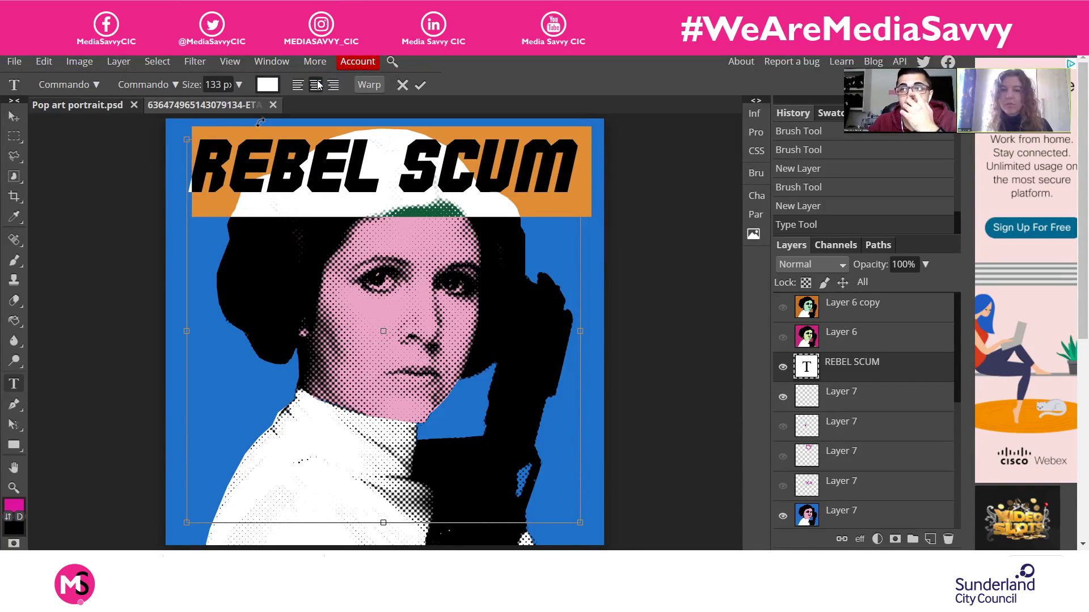
{"action": "left_click", "coordinate": [421, 85]}
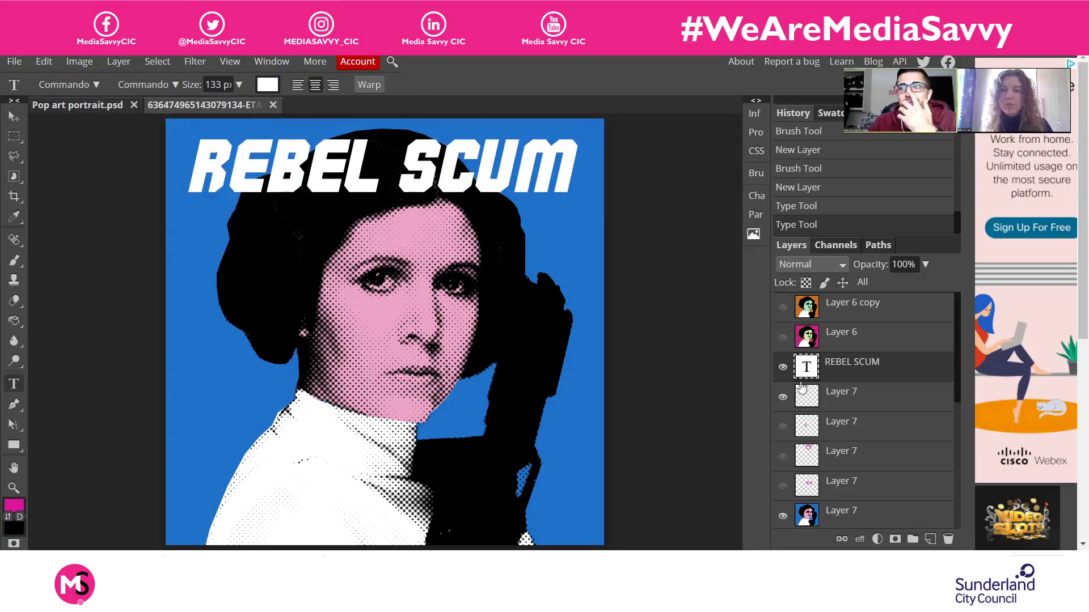
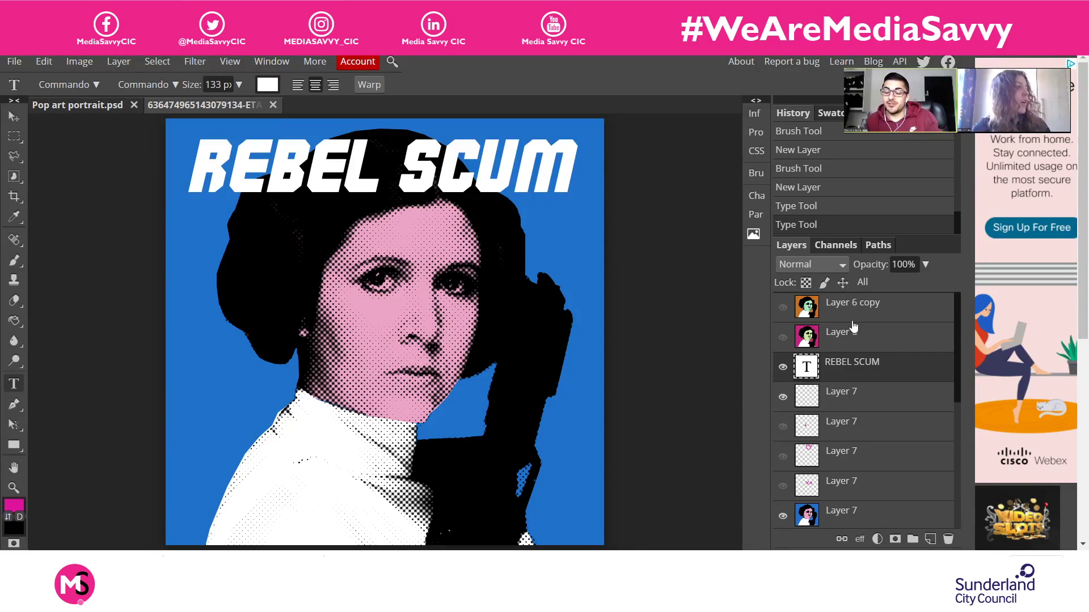
Hide the REBEL SCUM text layer and move the blue-background portrait layer directly beneath Layer 6
{"action": "left_click", "coordinate": [783, 368]}
{"action": "left_click", "coordinate": [783, 368]}
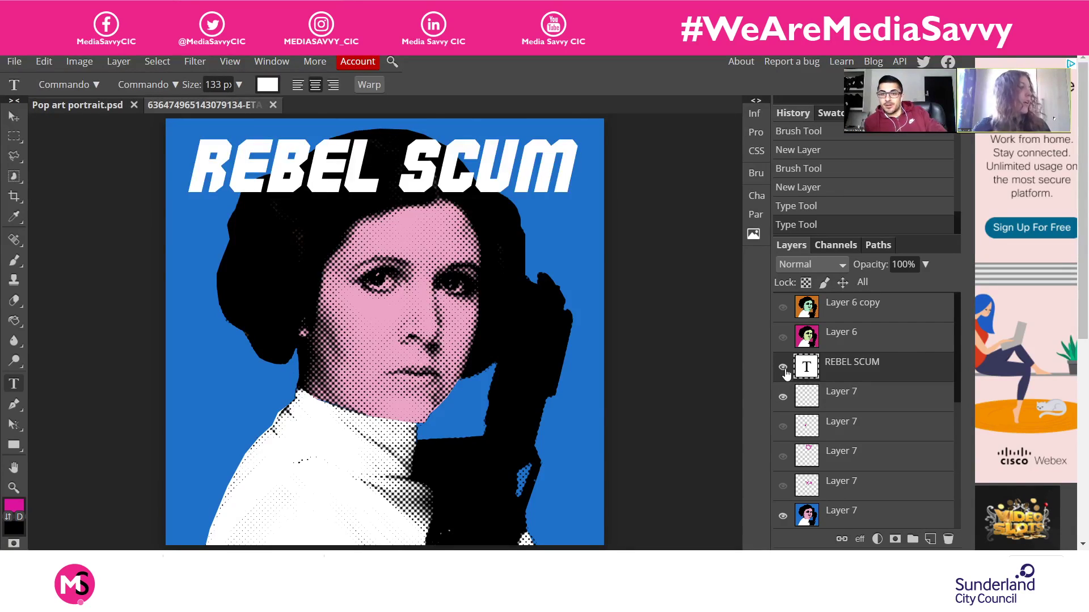
{"action": "left_click", "coordinate": [783, 368]}
{"action": "left_click", "coordinate": [901, 339]}
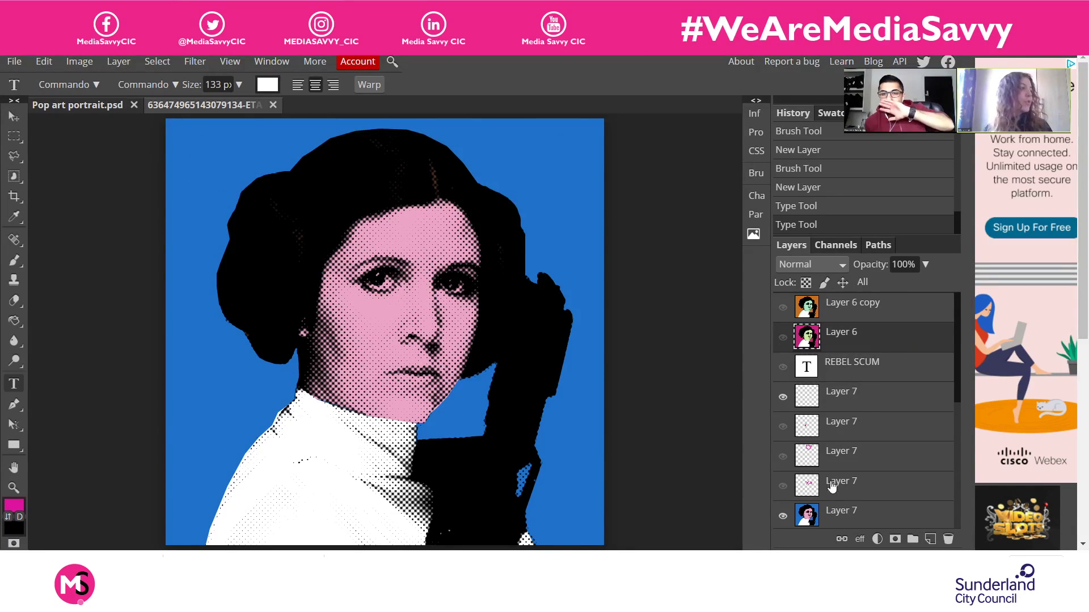
{"action": "left_click_drag", "start_coordinate": [885, 514], "coordinate": [883, 372]}
{"action": "left_click", "coordinate": [884, 313]}
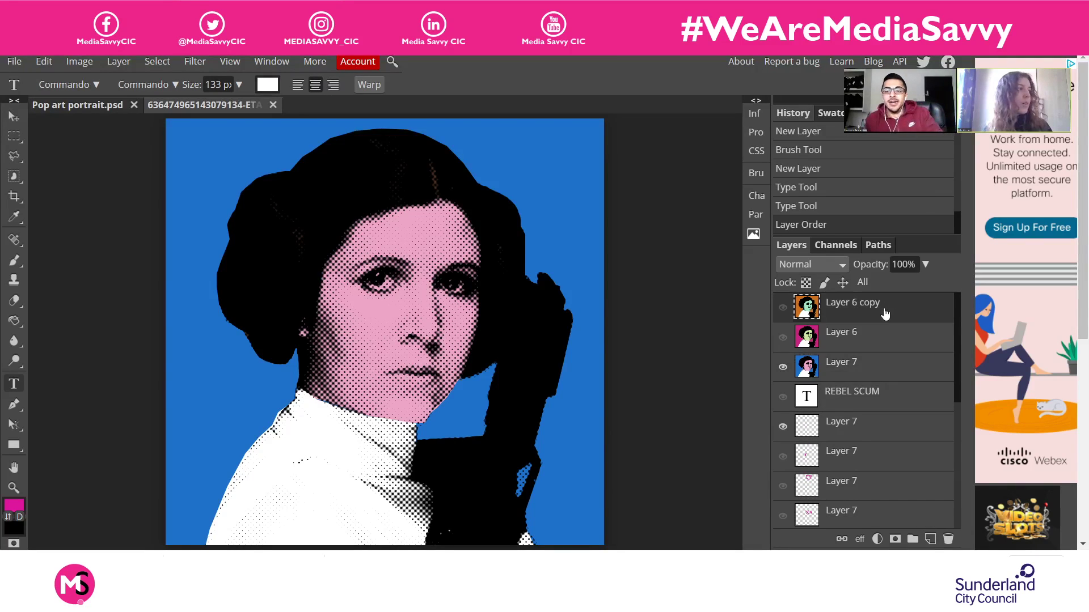
Duplicate the blue-background portrait Layer 7 and recolour the copy with a Hue/Saturation hue of -101
{"action": "left_click", "coordinate": [894, 377]}
{"action": "key", "text": "ctrl+j"}
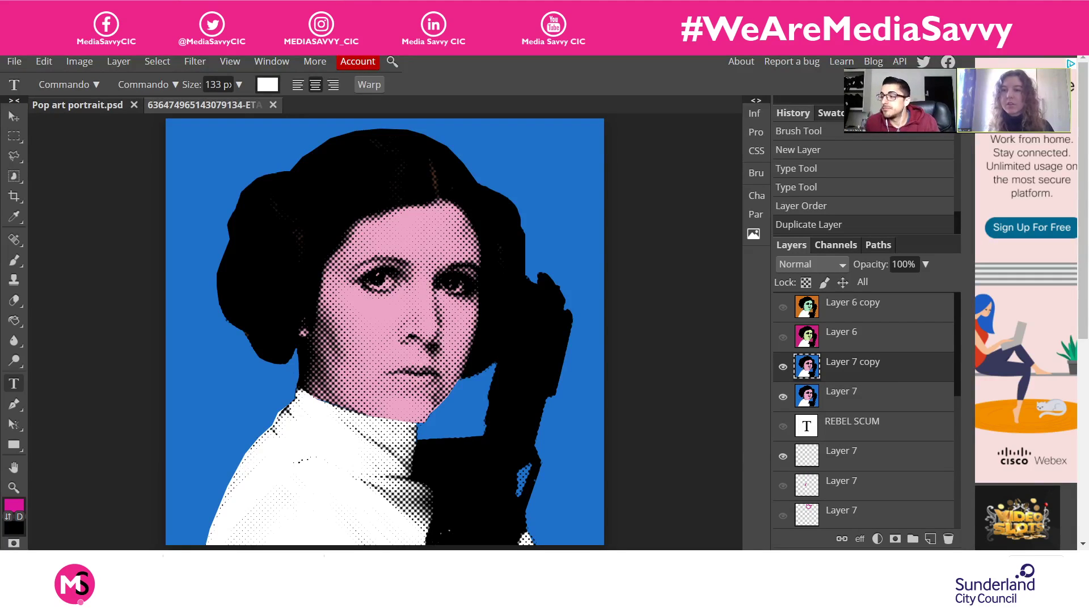
{"action": "left_click", "coordinate": [88, 62]}
{"action": "mouse_move", "coordinate": [95, 80]}
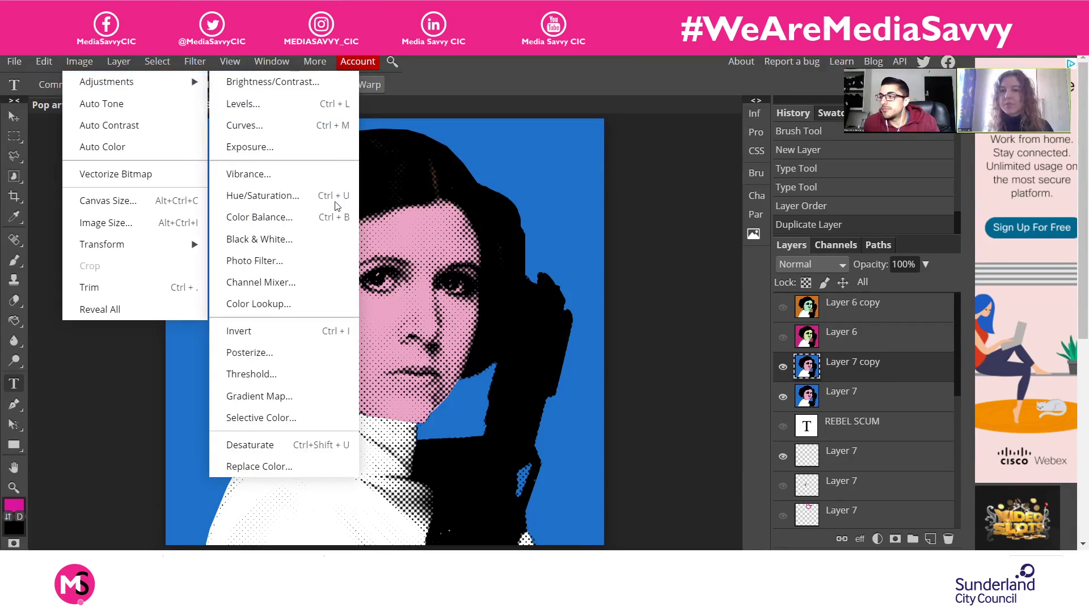
{"action": "left_click", "coordinate": [280, 195]}
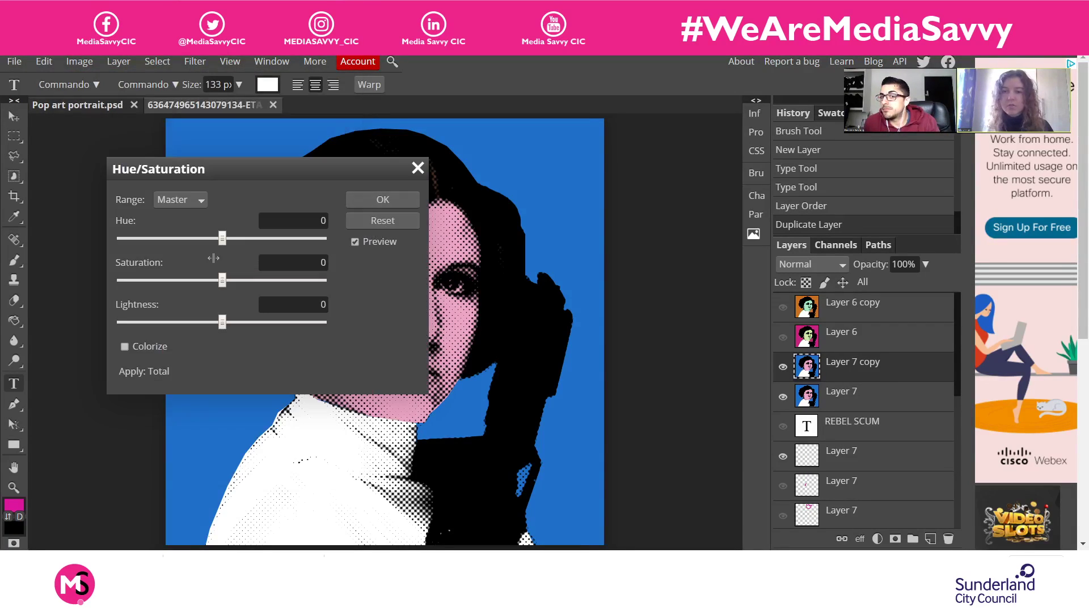
{"action": "left_click_drag", "start_coordinate": [292, 161], "coordinate": [731, 162]}
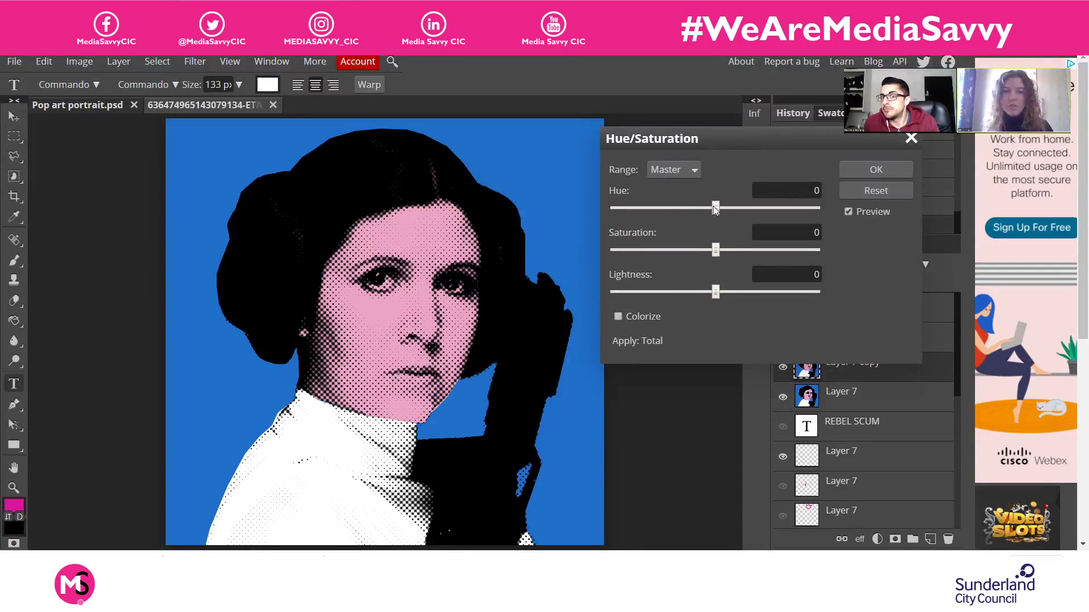
{"action": "left_click_drag", "start_coordinate": [713, 206], "coordinate": [818, 205]}
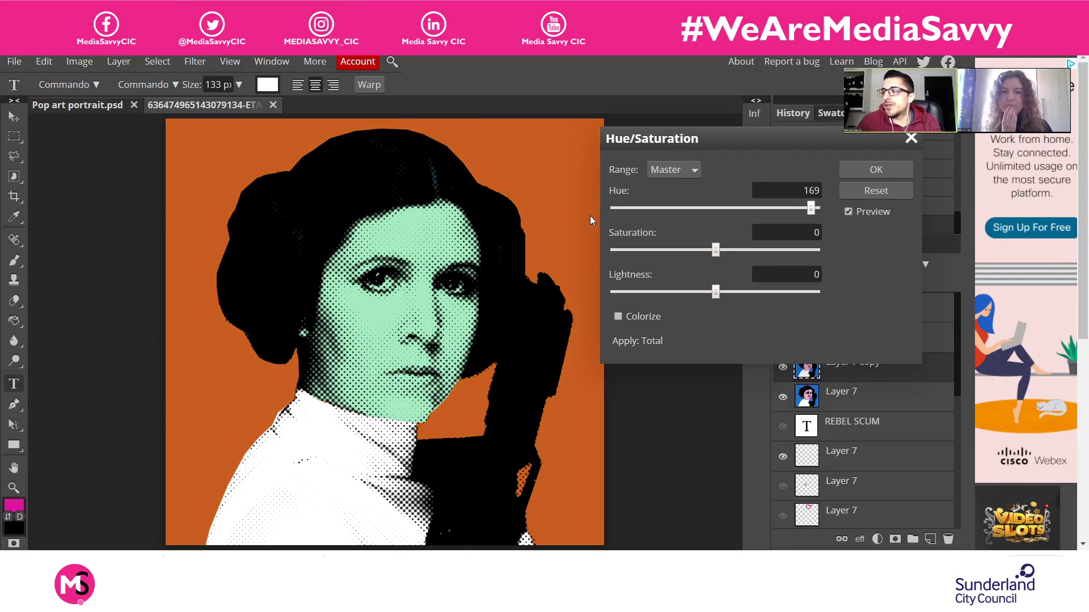
{"action": "left_click_drag", "start_coordinate": [589, 215], "coordinate": [659, 217]}
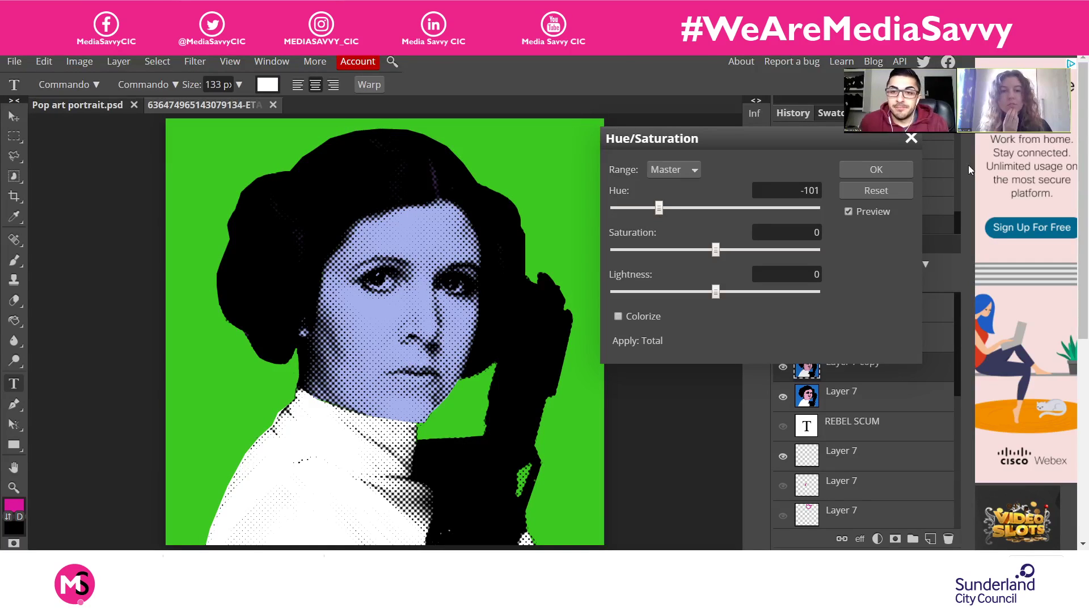
{"action": "left_click", "coordinate": [900, 169]}
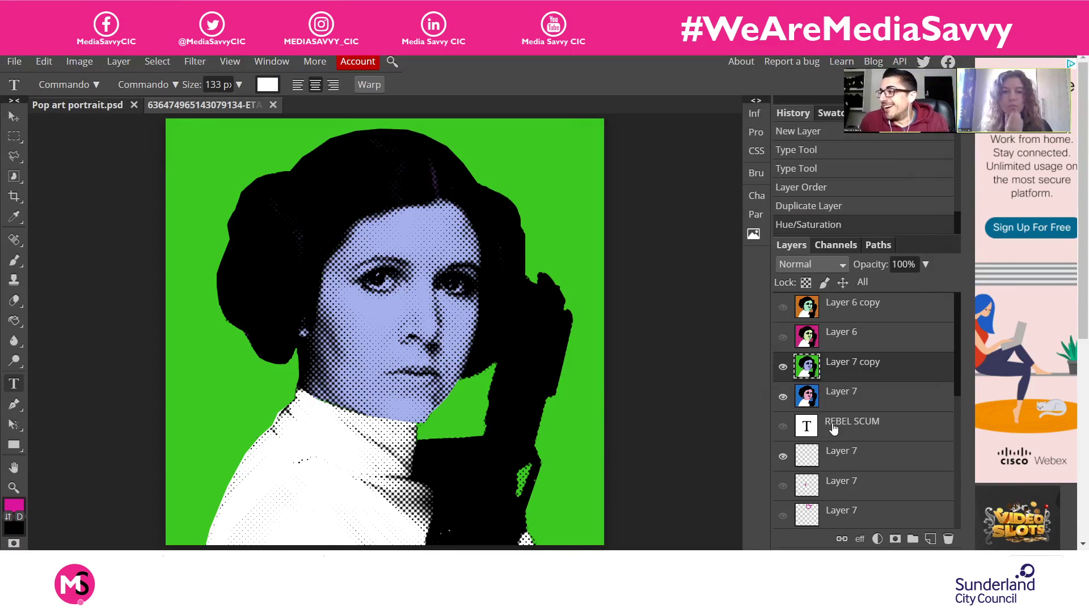
Open the Add Guides settings, switch the guide unit to Percent, and close them without entering guide positions
{"action": "left_click", "coordinate": [911, 393]}
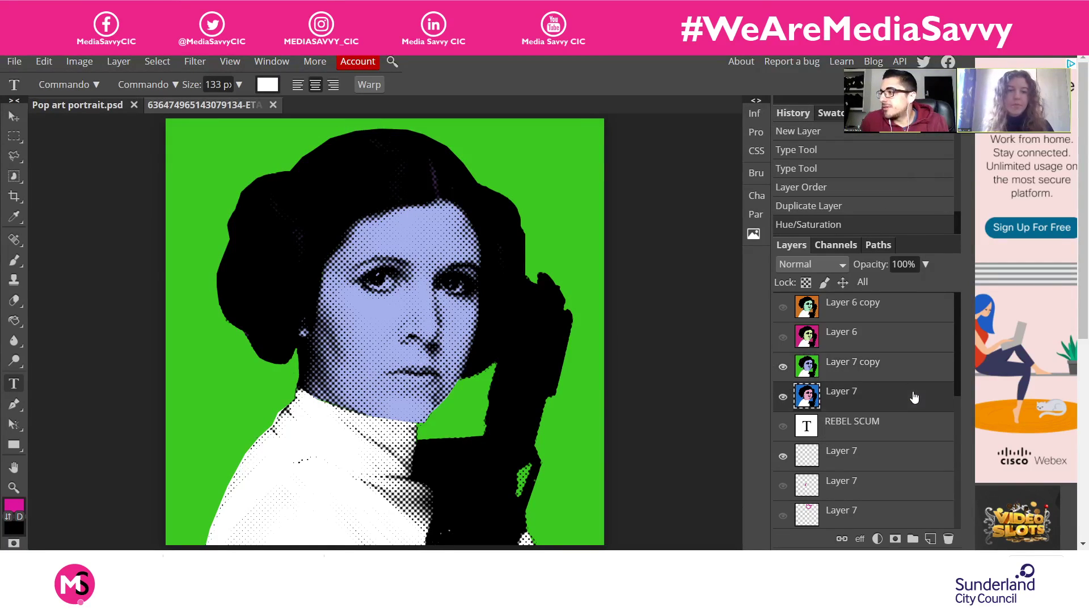
{"action": "left_click", "coordinate": [896, 318]}
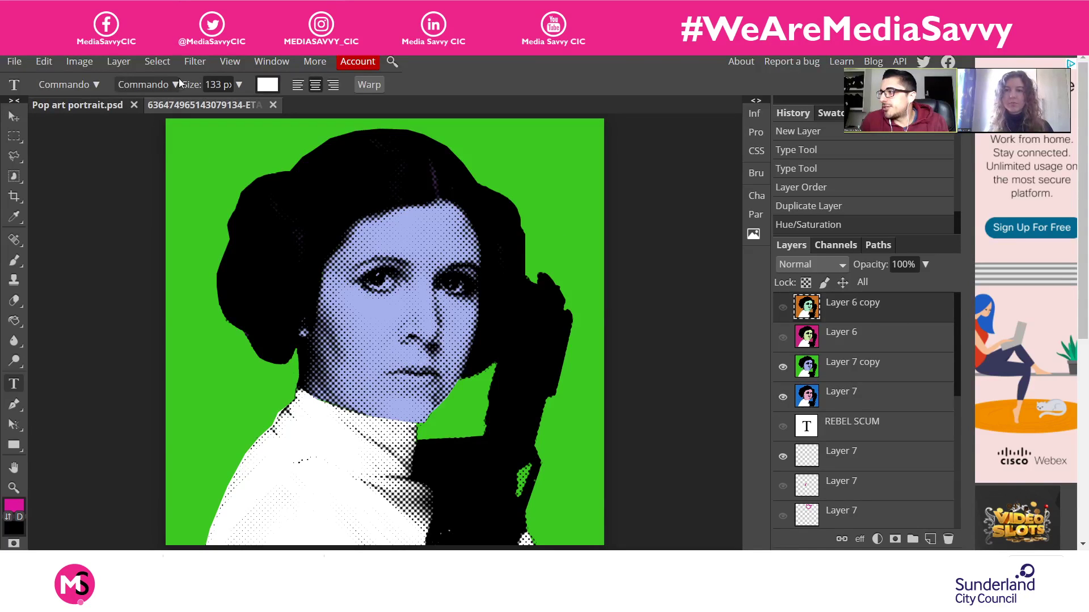
{"action": "left_click", "coordinate": [230, 61]}
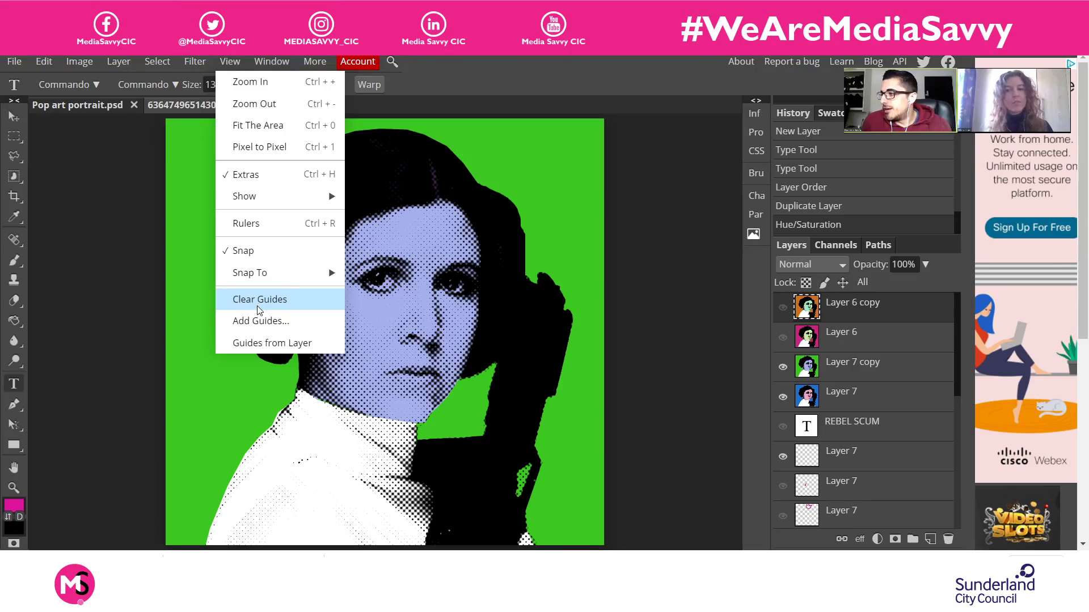
{"action": "left_click", "coordinate": [250, 320]}
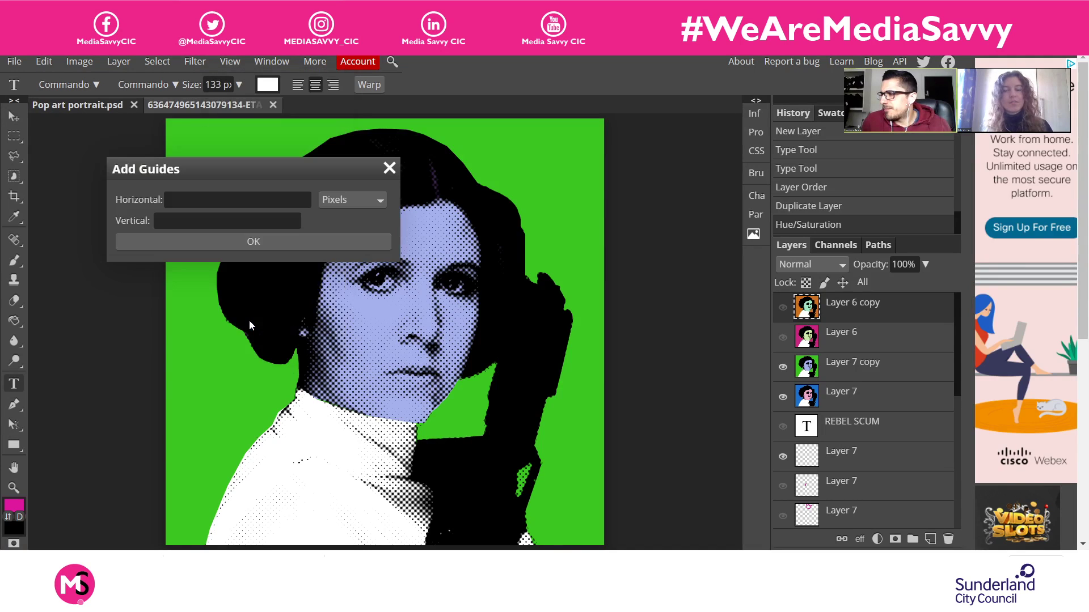
{"action": "left_click", "coordinate": [363, 202]}
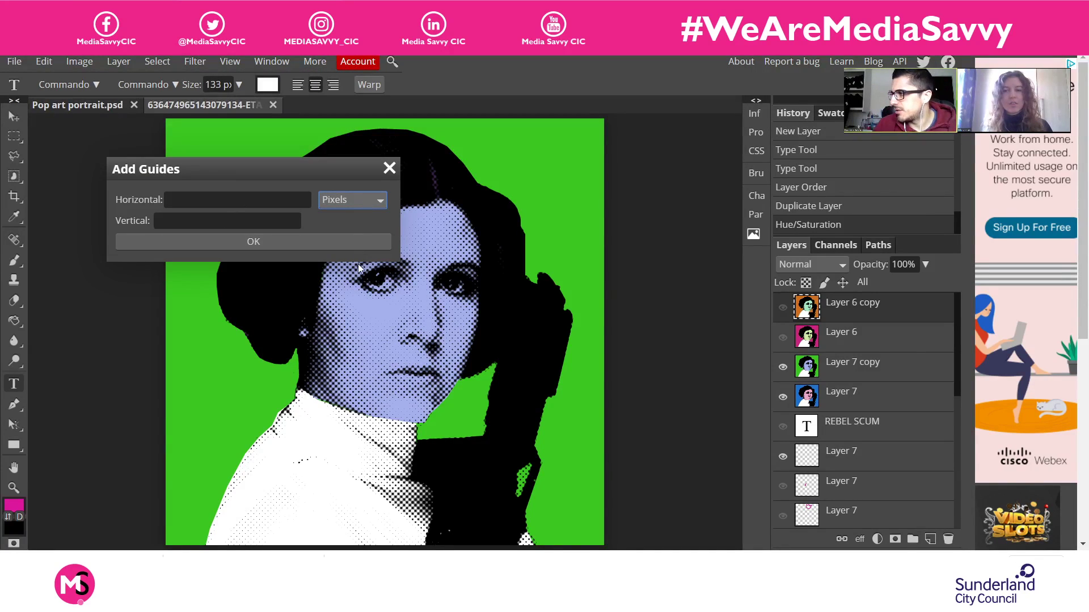
{"action": "key", "text": "Down"}
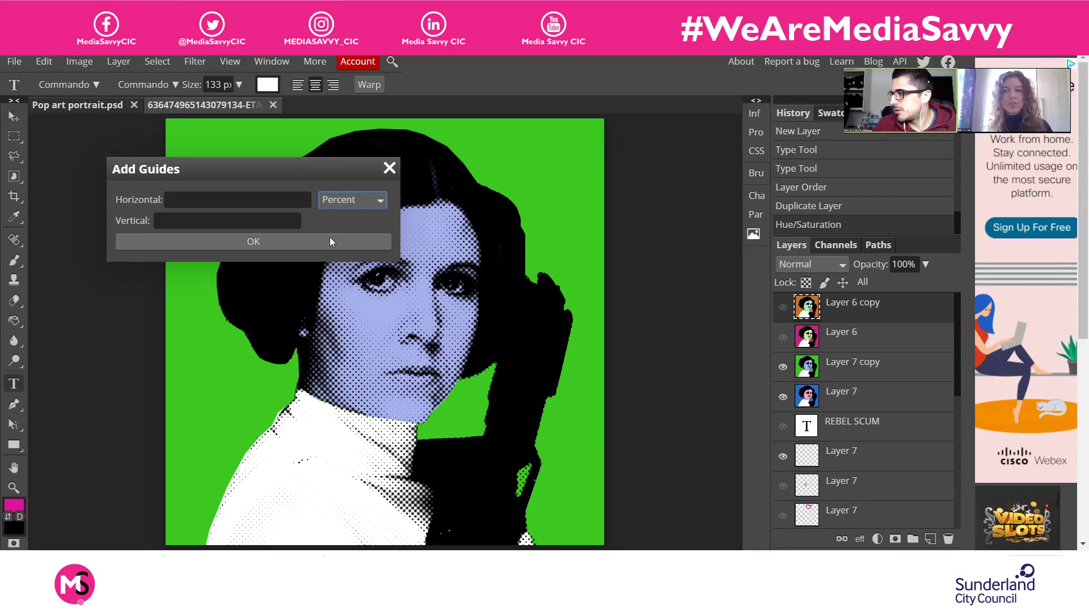
{"action": "left_click", "coordinate": [272, 199]}
{"action": "left_click_drag", "start_coordinate": [249, 166], "coordinate": [681, 147]}
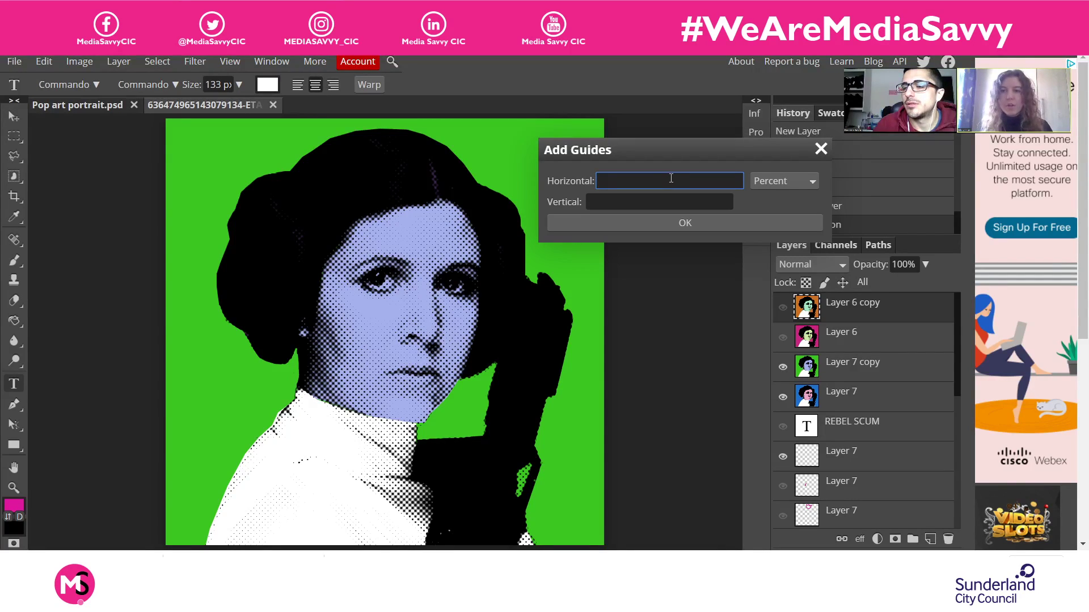
{"action": "left_click", "coordinate": [820, 149]}
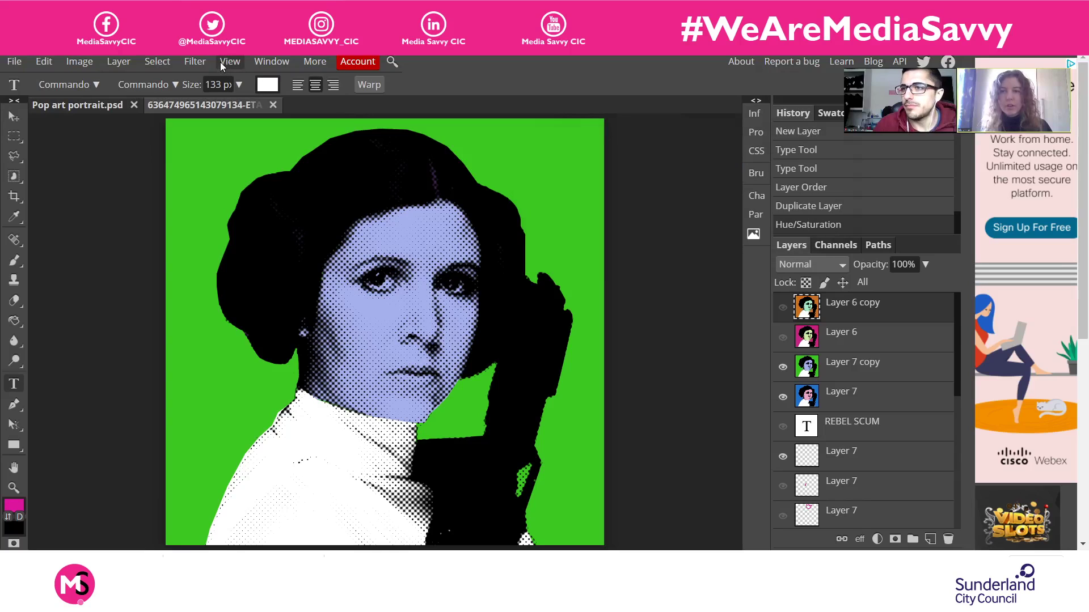
Add one horizontal and one vertical guide, each at 50 percent of the canvas
{"action": "left_click", "coordinate": [221, 62]}
{"action": "left_click", "coordinate": [258, 321]}
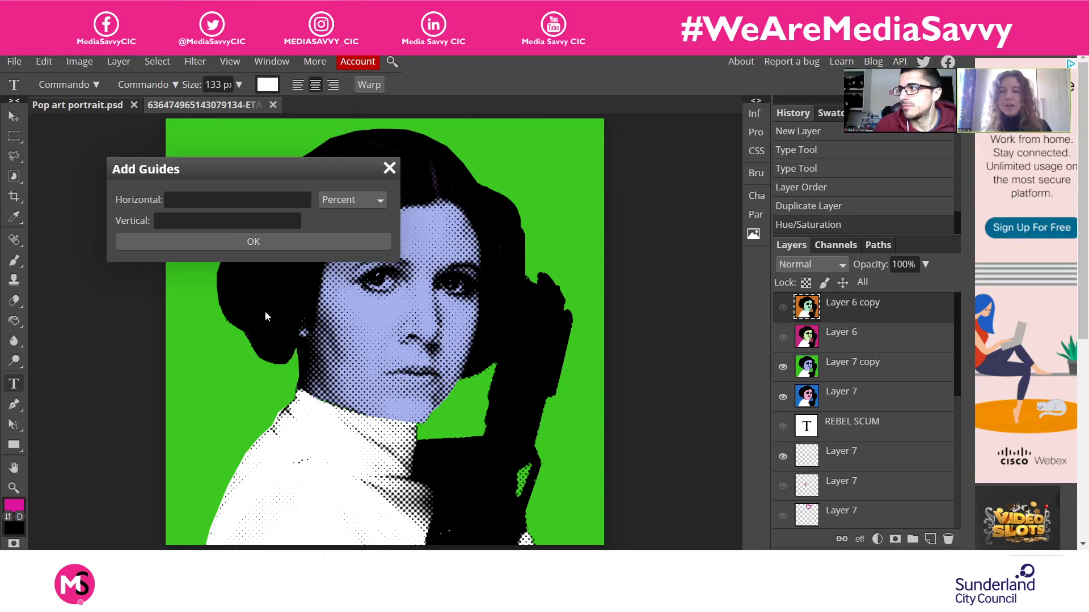
{"action": "left_click_drag", "start_coordinate": [262, 157], "coordinate": [693, 118]}
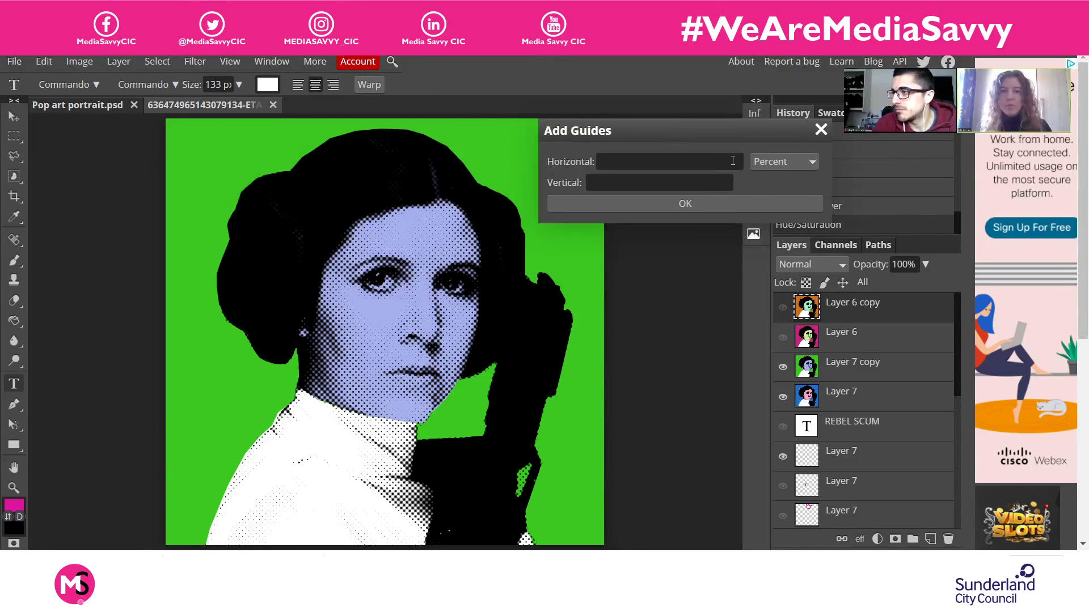
{"action": "left_click", "coordinate": [636, 161]}
{"action": "type", "text": "50"}
{"action": "left_click", "coordinate": [625, 183]}
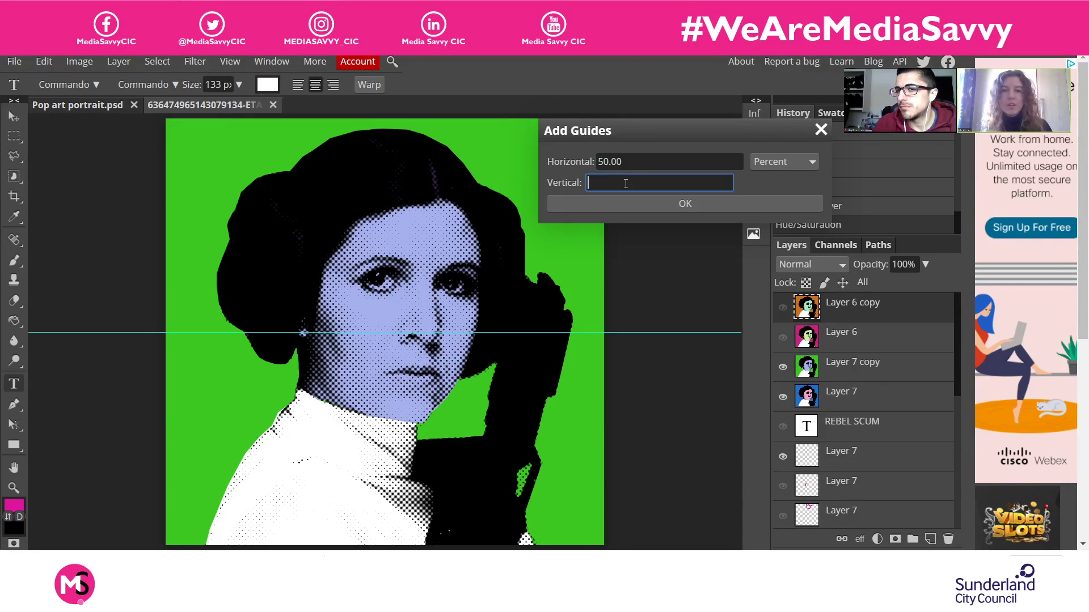
{"action": "type", "text": "50"}
{"action": "left_click", "coordinate": [639, 205]}
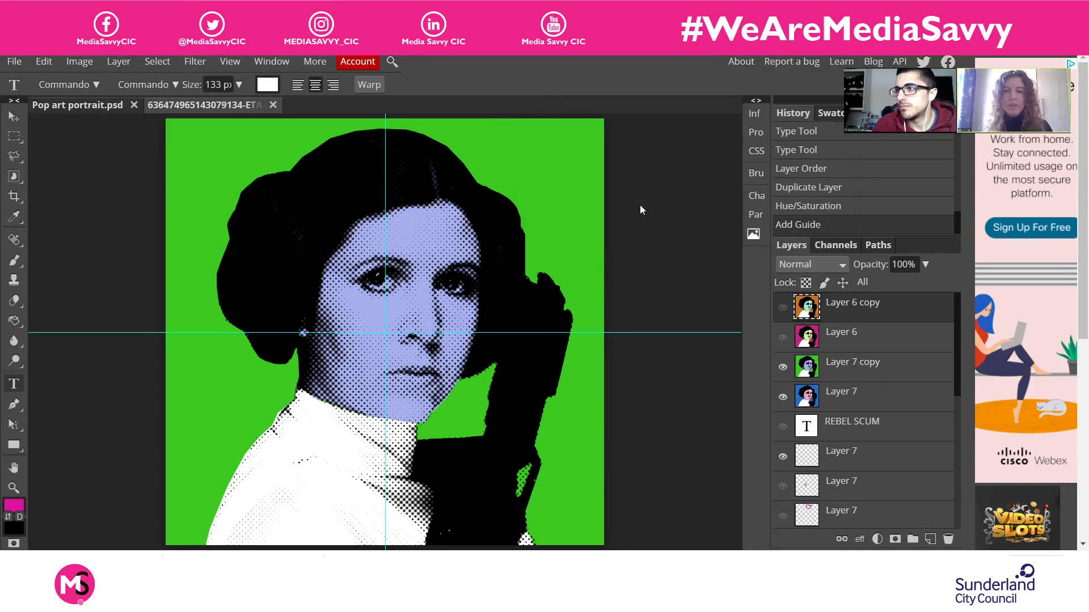
Select the four recoloured portrait layers from Layer 7 to Layer 6 copy and scale them together to about 50% into the canvas's lower-right quarter
{"action": "left_click", "coordinate": [884, 401]}
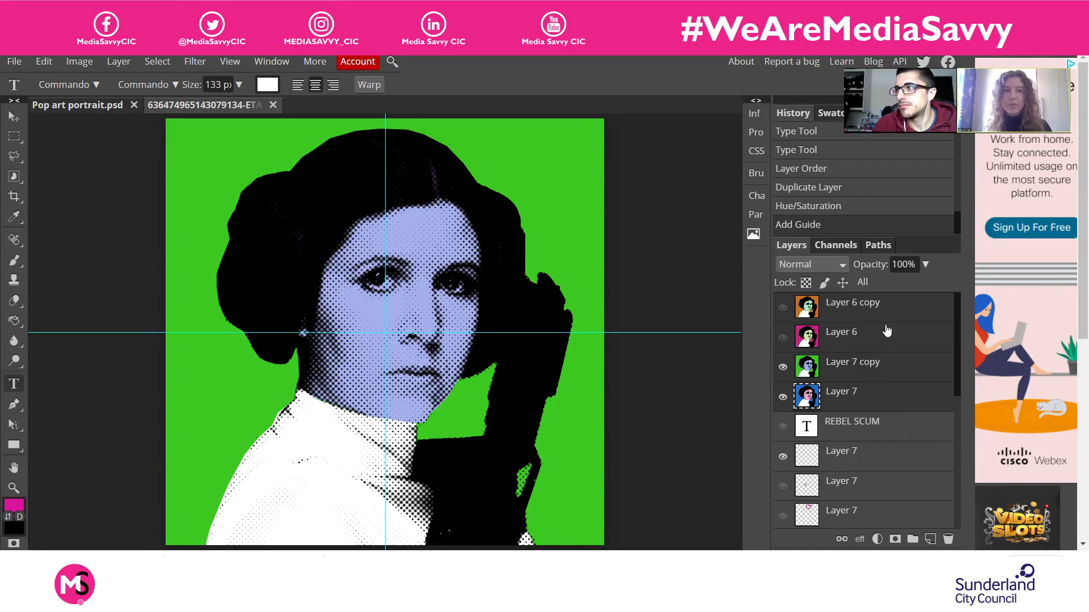
{"action": "left_click", "coordinate": [916, 310]}
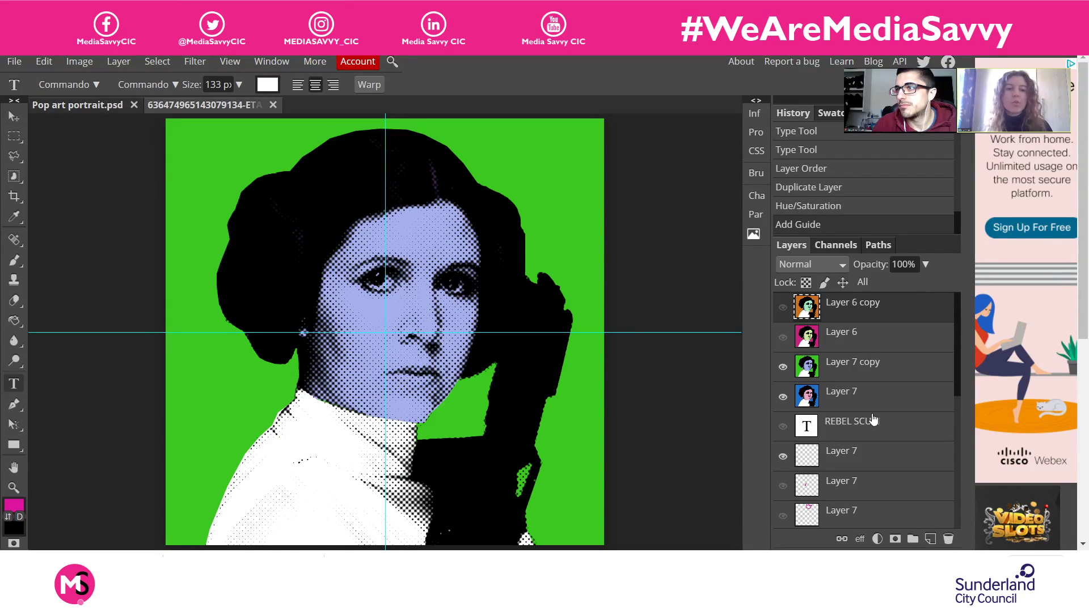
{"action": "left_click", "coordinate": [887, 400]}
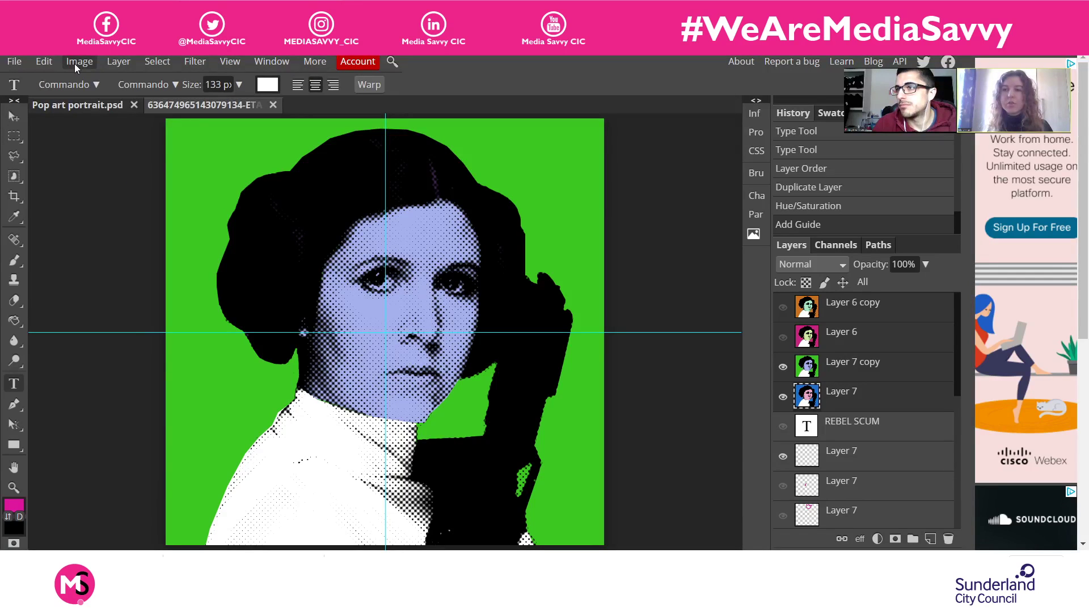
{"action": "left_click", "coordinate": [45, 62]}
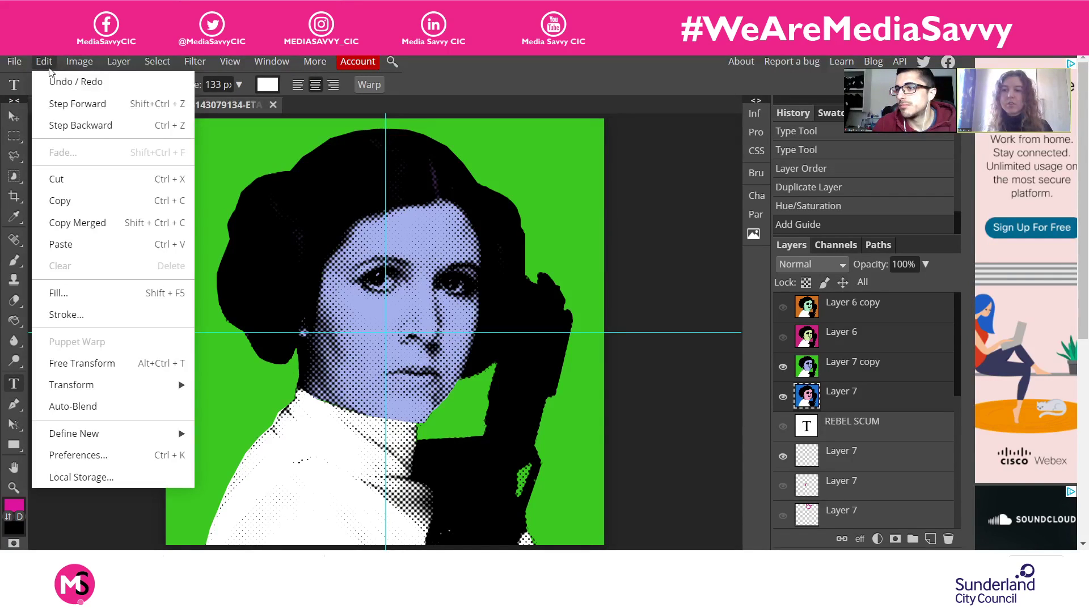
{"action": "left_click", "coordinate": [95, 367]}
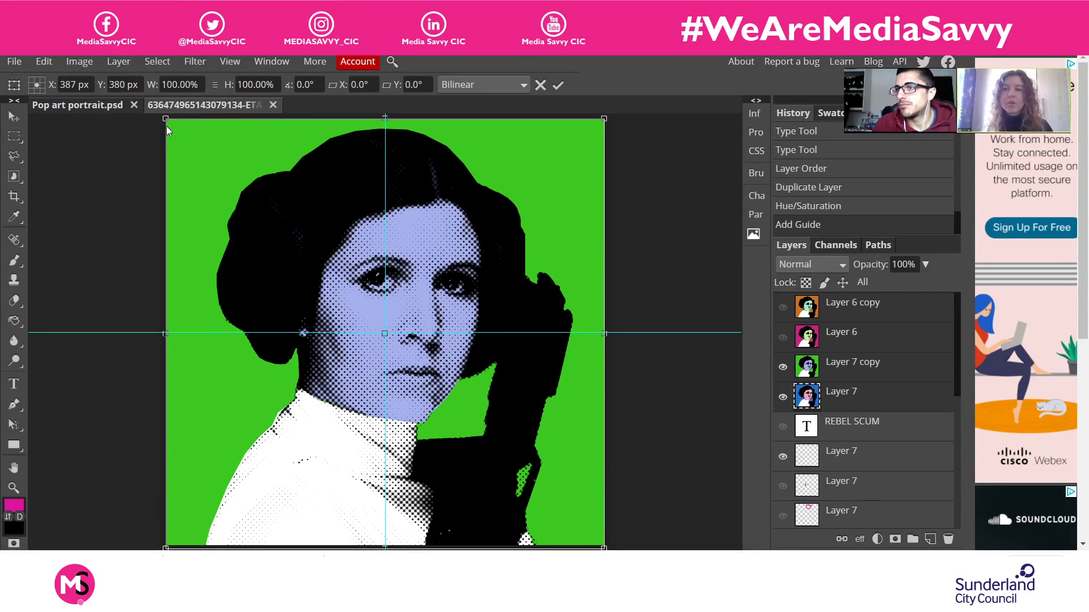
{"action": "left_click_drag", "start_coordinate": [173, 129], "coordinate": [384, 333]}
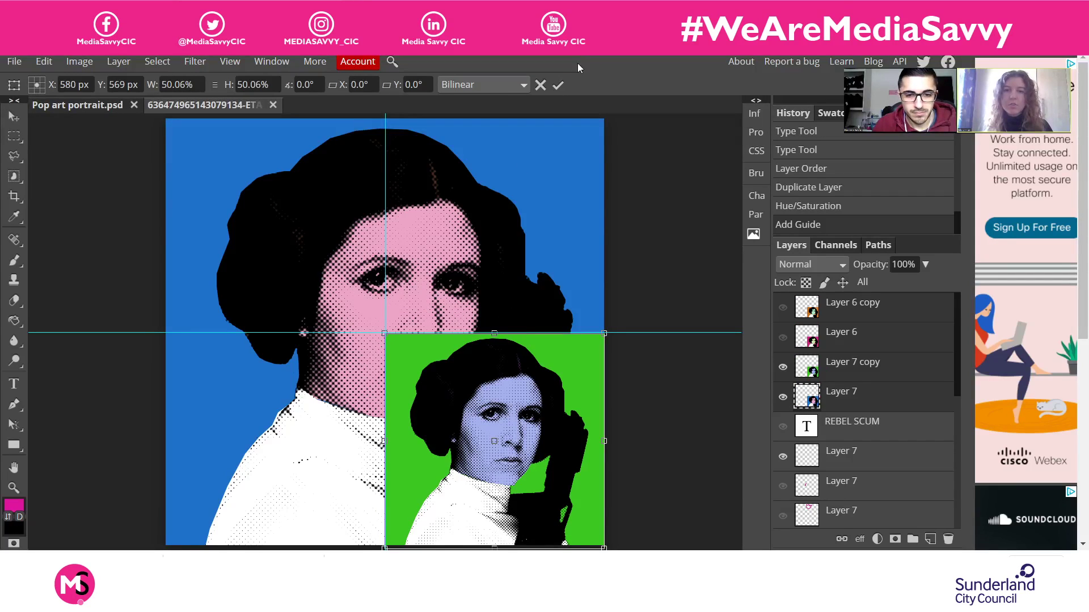
{"action": "left_click", "coordinate": [556, 89]}
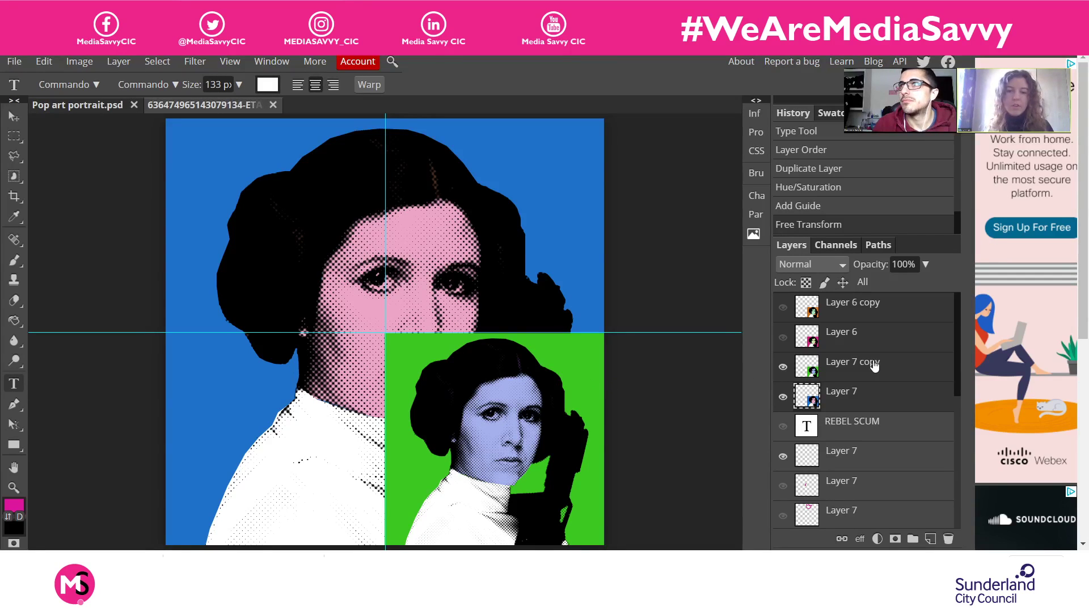
Move the blue-background portrait Layer 7 on its own into the upper-right quarter of the canvas
{"action": "left_click", "coordinate": [875, 403]}
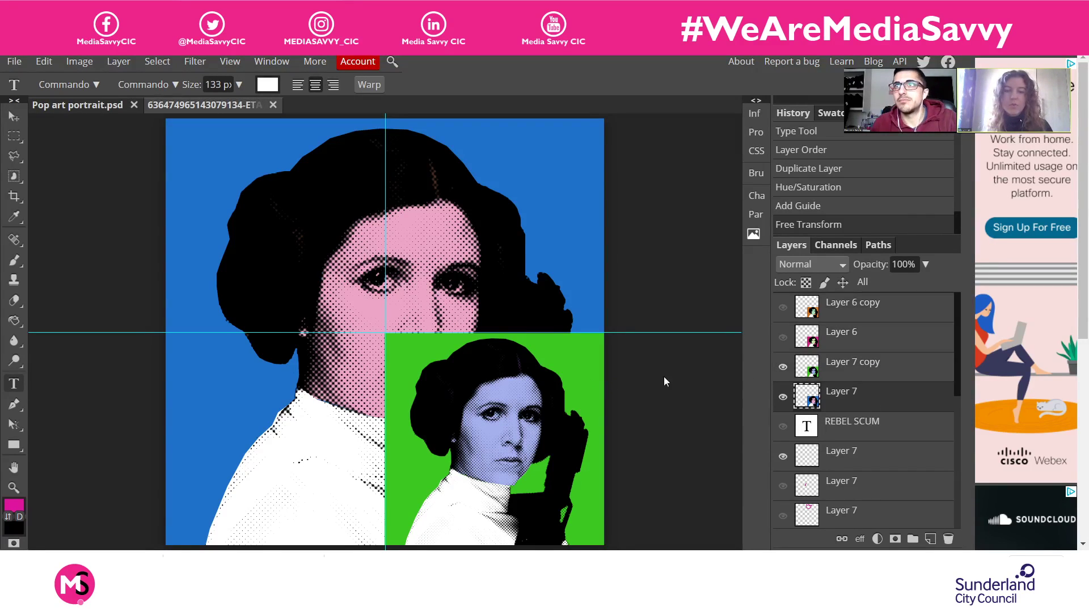
{"action": "left_click", "coordinate": [13, 117]}
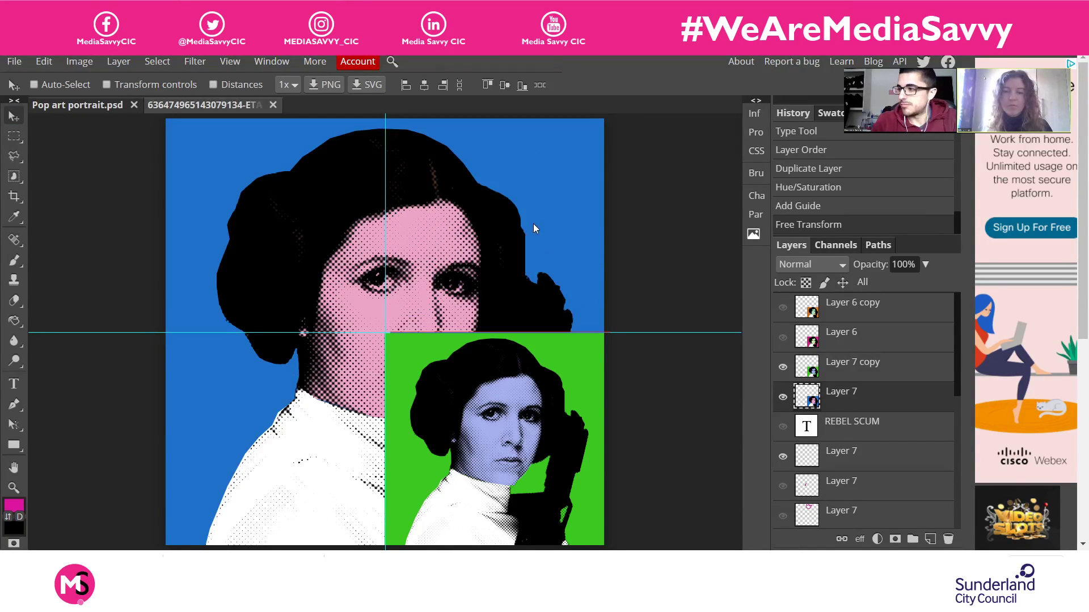
{"action": "left_click_drag", "start_coordinate": [533, 223], "coordinate": [528, 223]}
Move the magenta-background portrait Layer 6 into the left half of the canvas and place it first in the layer stack
{"action": "left_click", "coordinate": [867, 336]}
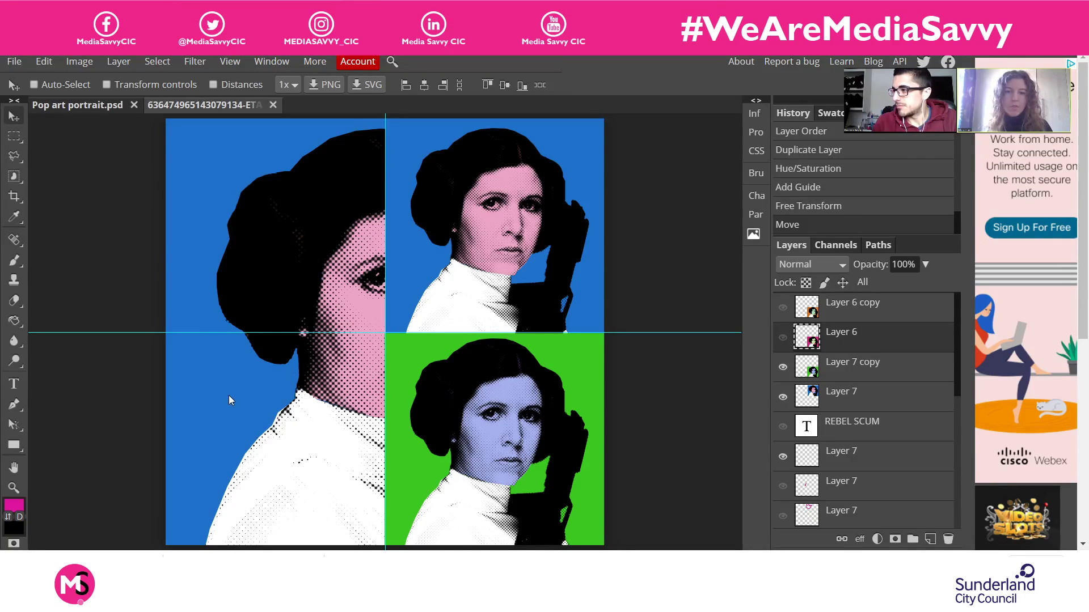
{"action": "left_click_drag", "start_coordinate": [415, 400], "coordinate": [229, 401]}
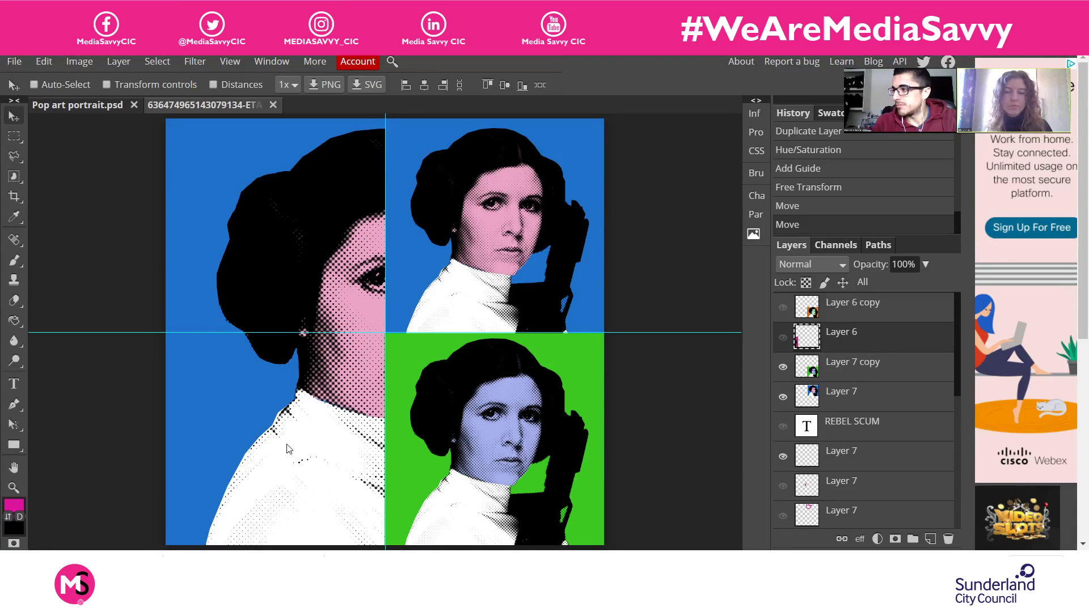
{"action": "left_click_drag", "start_coordinate": [881, 345], "coordinate": [873, 309]}
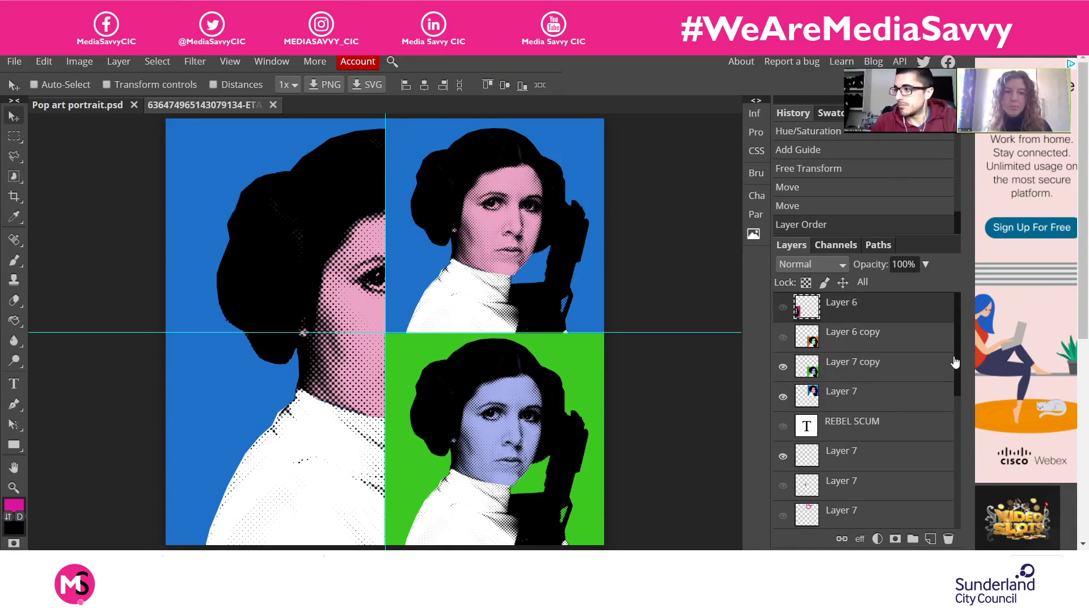
{"action": "left_click_drag", "start_coordinate": [481, 395], "coordinate": [344, 406]}
Hide Layers 2 to 5 and both Layer 1 copies that make up the full-size portrait behind the small ones
{"action": "left_click_drag", "start_coordinate": [958, 373], "coordinate": [966, 515]}
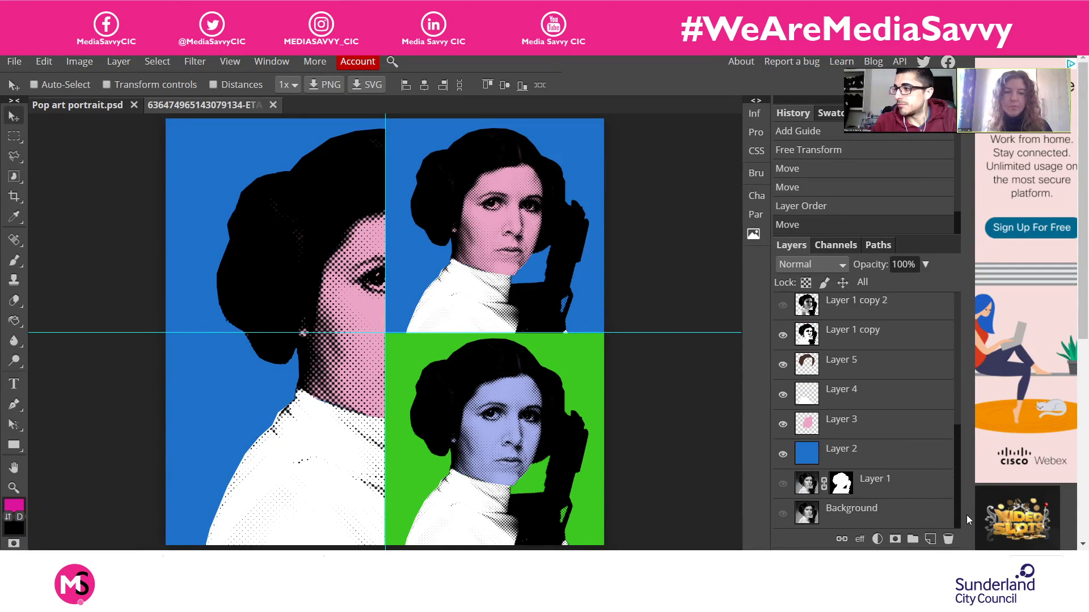
{"action": "left_click", "coordinate": [782, 454]}
{"action": "left_click", "coordinate": [782, 424]}
{"action": "left_click", "coordinate": [782, 395]}
{"action": "left_click", "coordinate": [782, 365]}
{"action": "left_click", "coordinate": [783, 335]}
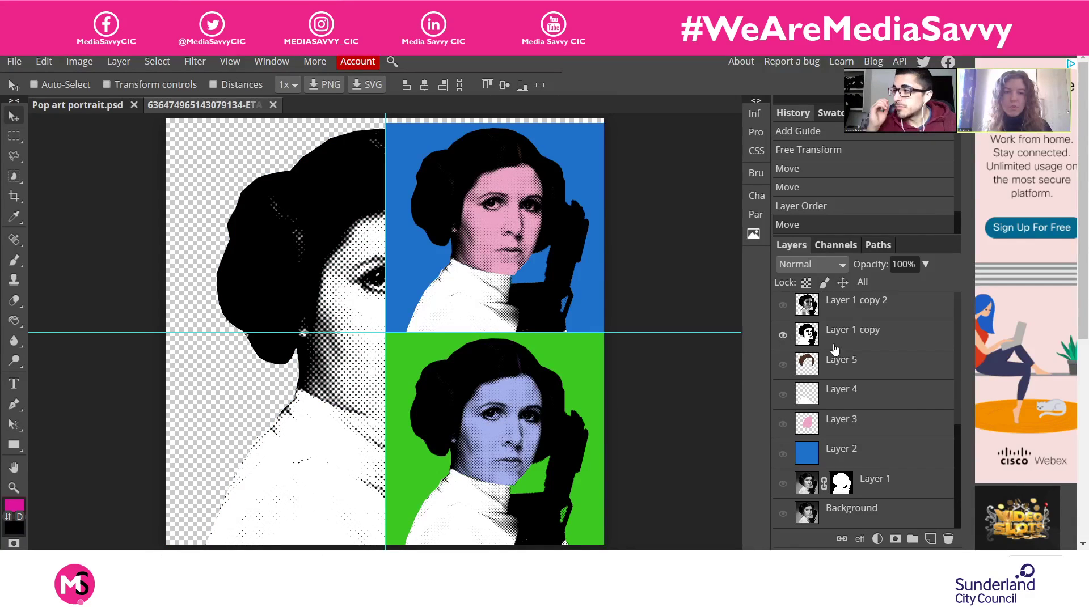
{"action": "left_click_drag", "start_coordinate": [959, 454], "coordinate": [964, 313]}
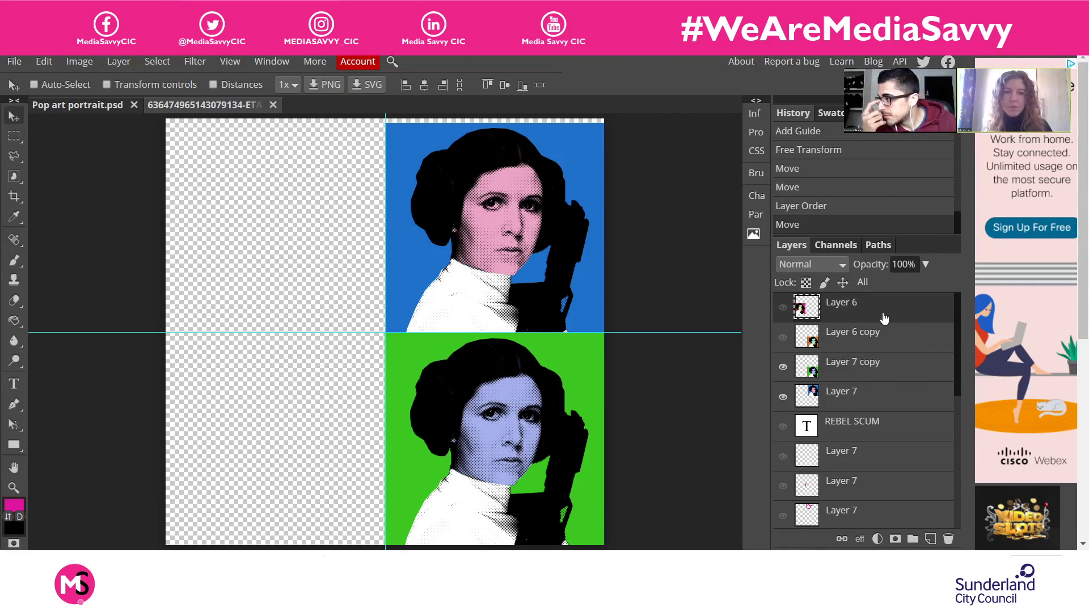
Show the pink-background portrait, move it into the lower-left quadrant of the canvas, and align the blue-background portrait with the canvas's top edge
{"action": "left_click", "coordinate": [783, 308]}
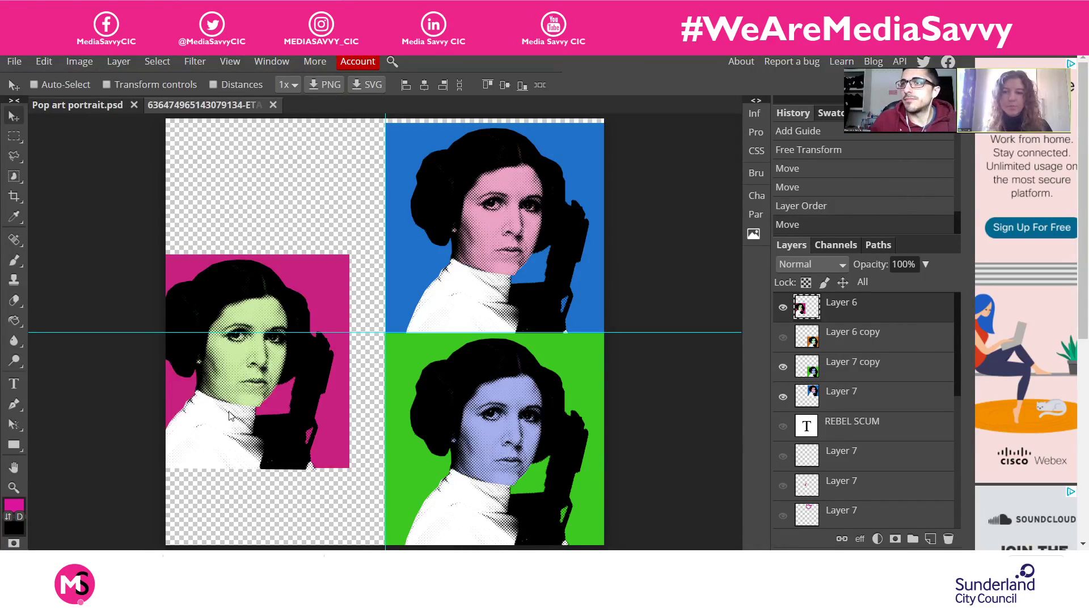
{"action": "left_click_drag", "start_coordinate": [269, 419], "coordinate": [274, 473]}
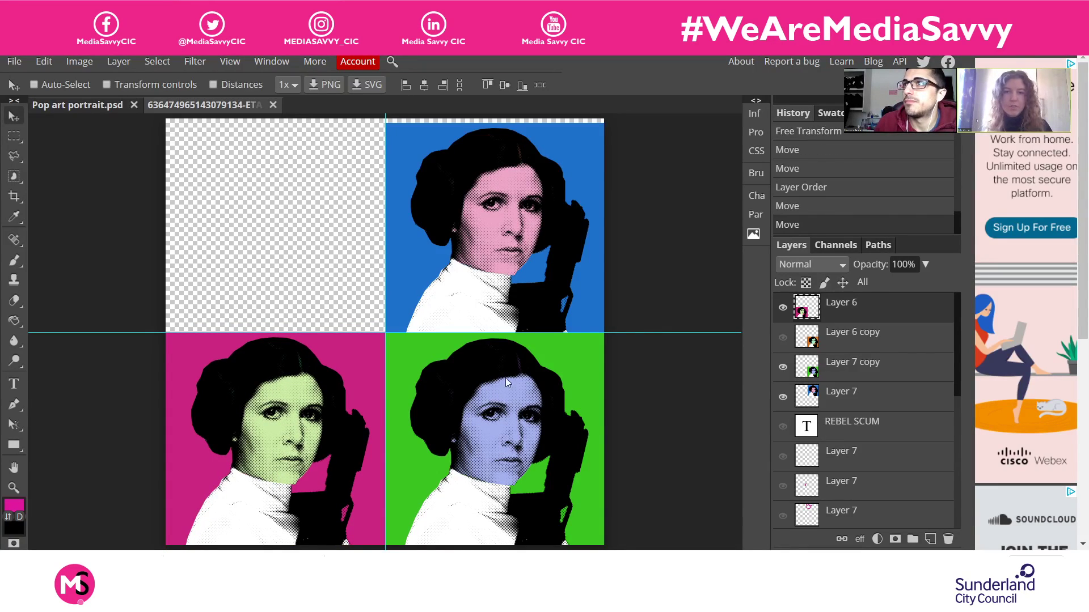
{"action": "left_click", "coordinate": [857, 396]}
{"action": "left_click_drag", "start_coordinate": [469, 253], "coordinate": [469, 249]}
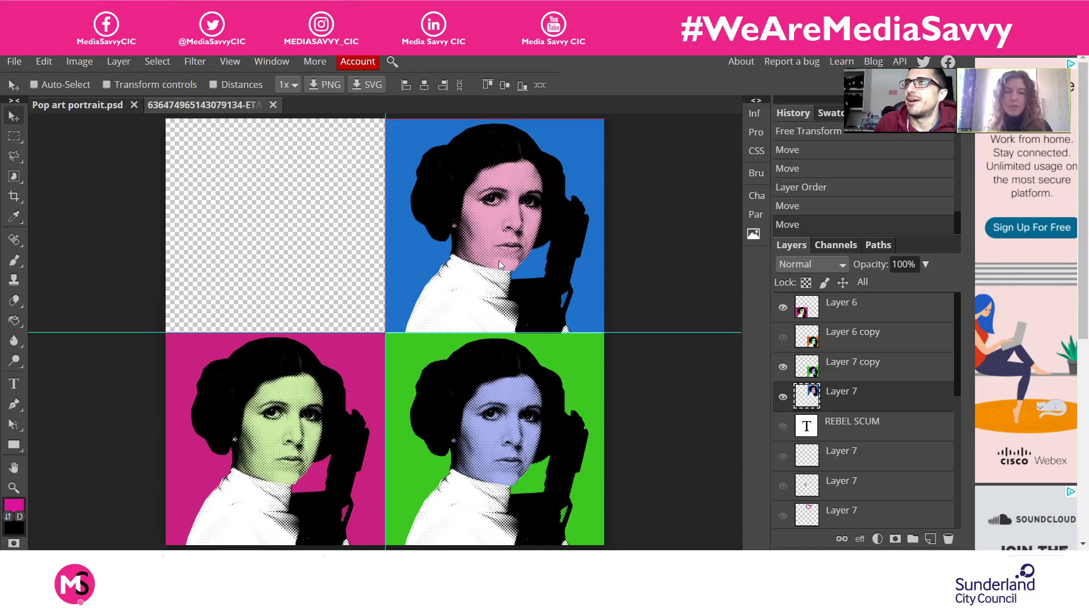
Show the orange-background portrait layer and move it into the empty upper-left quadrant of the canvas
{"action": "left_click", "coordinate": [873, 339]}
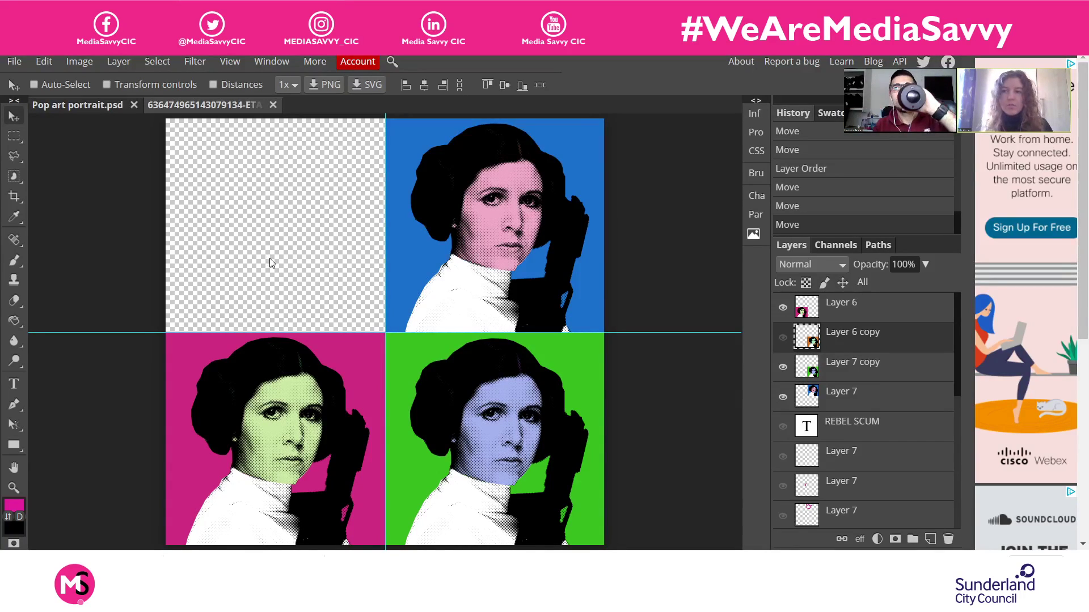
{"action": "left_click", "coordinate": [782, 337]}
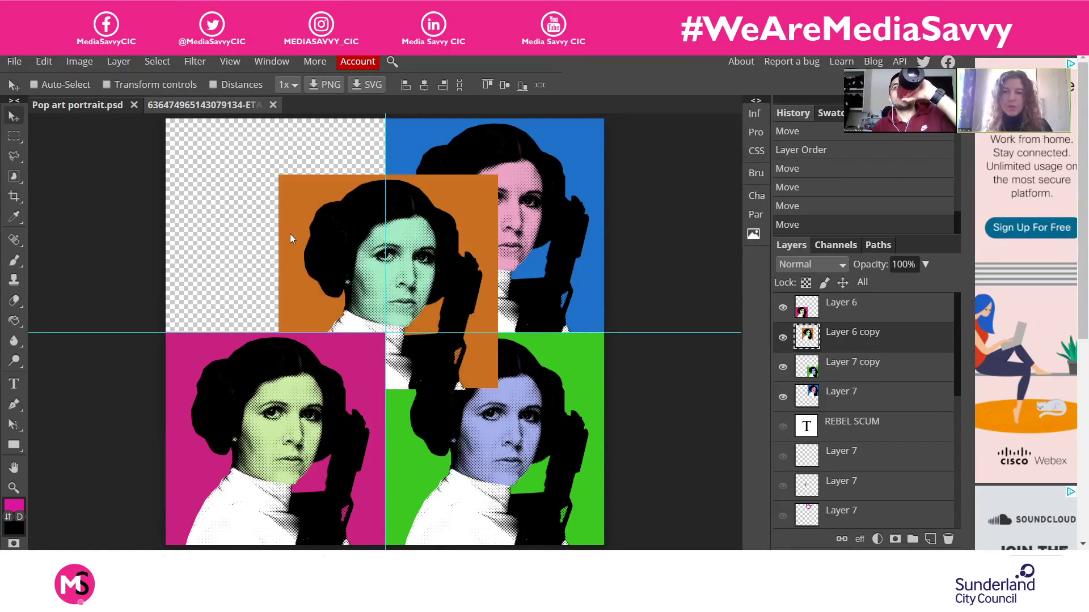
{"action": "left_click_drag", "start_coordinate": [290, 234], "coordinate": [248, 199]}
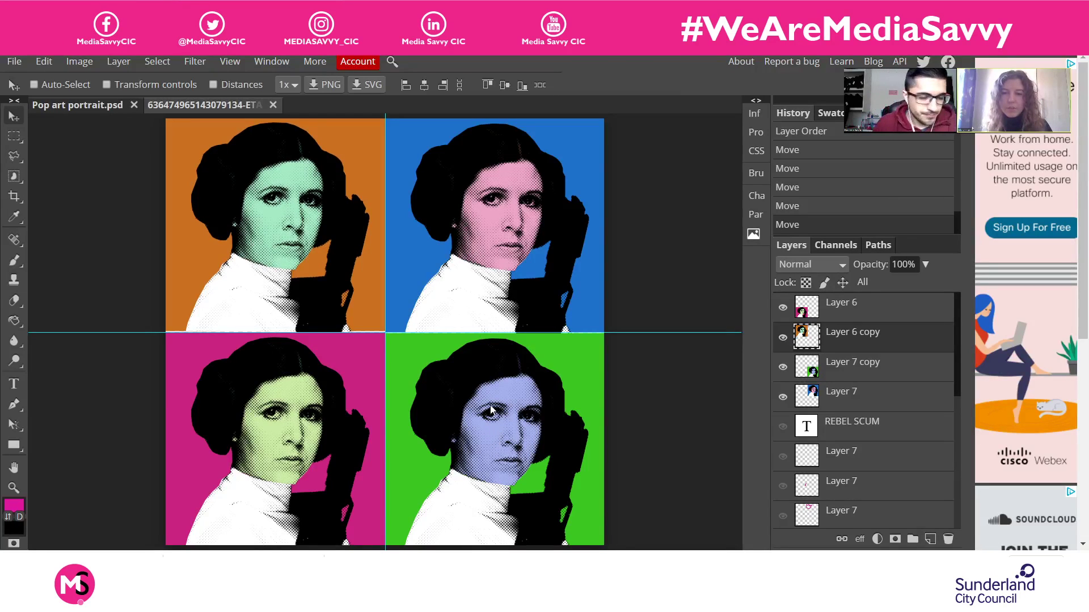
{"action": "left_click", "coordinate": [843, 380]}
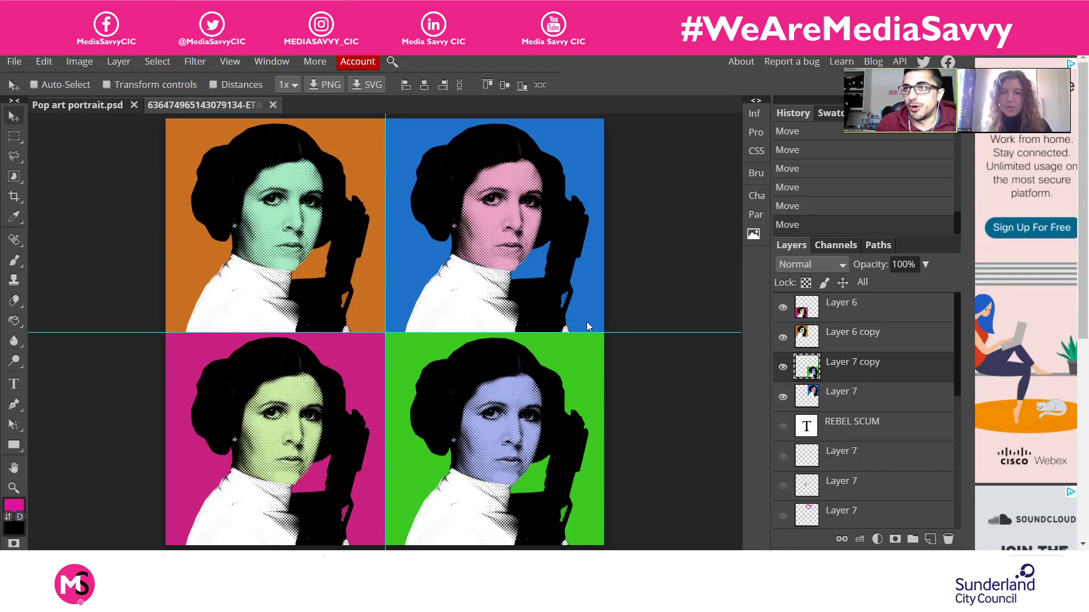
Duplicate the REBEL SCUM text layer, show the copy above all portrait layers, and position it across the two upper portraits
{"action": "left_click", "coordinate": [908, 428]}
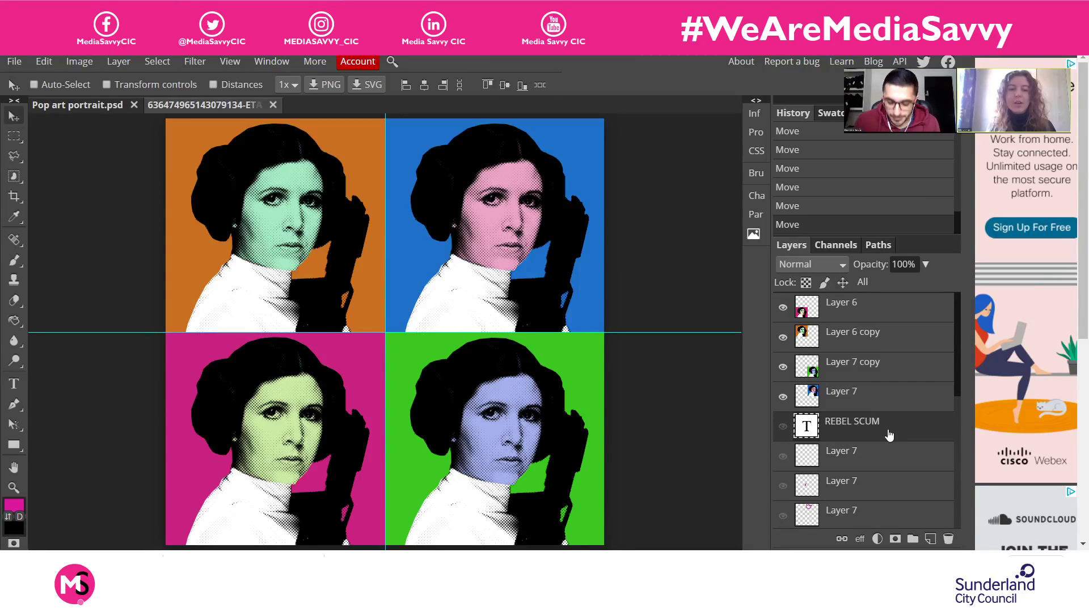
{"action": "key", "text": "ctrl+j"}
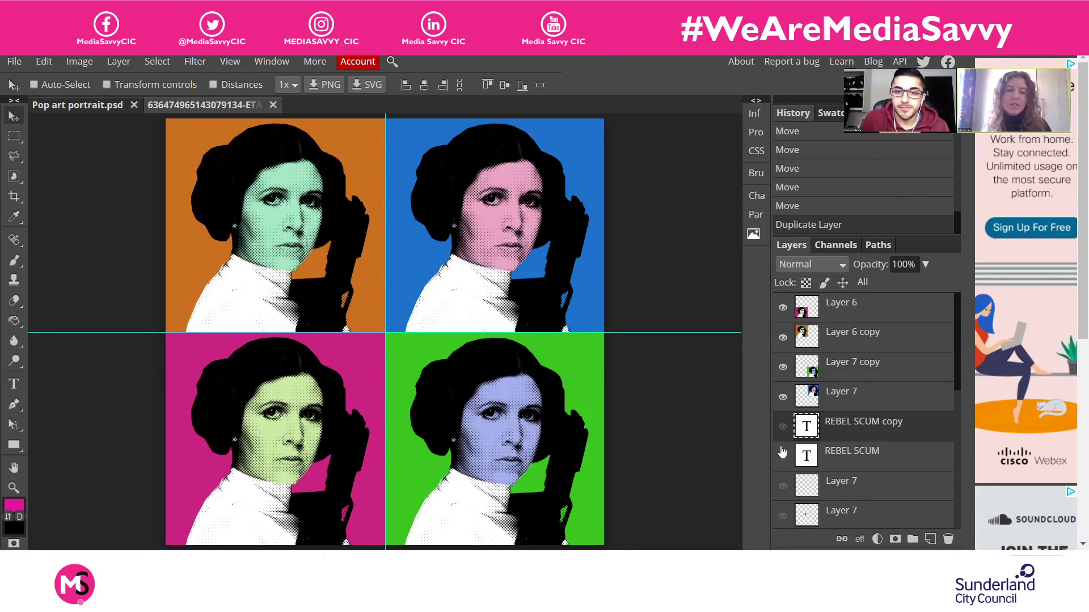
{"action": "left_click", "coordinate": [783, 426]}
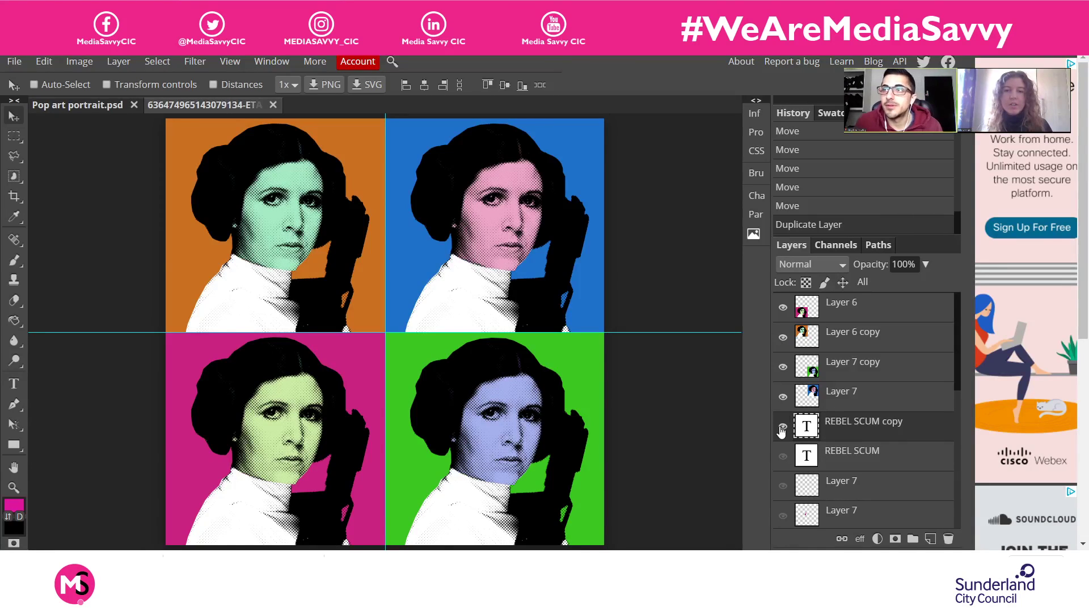
{"action": "left_click_drag", "start_coordinate": [859, 381], "coordinate": [855, 302]}
{"action": "left_click_drag", "start_coordinate": [512, 169], "coordinate": [501, 207]}
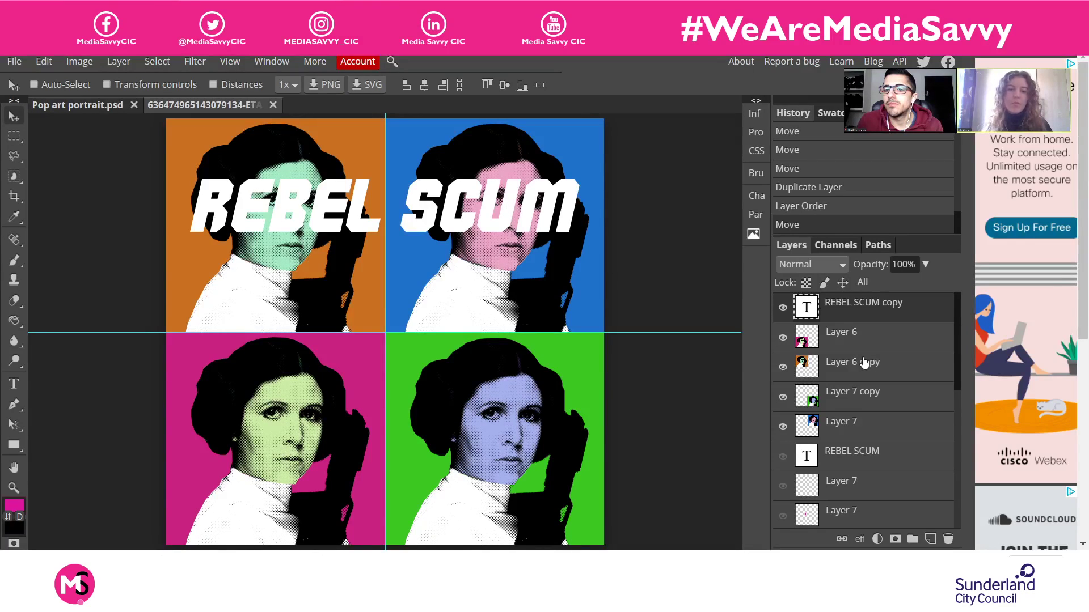
Duplicate the visible REBEL SCUM text, move the copy across the two lower portraits, and clear the guides
{"action": "key", "text": "ctrl+j"}
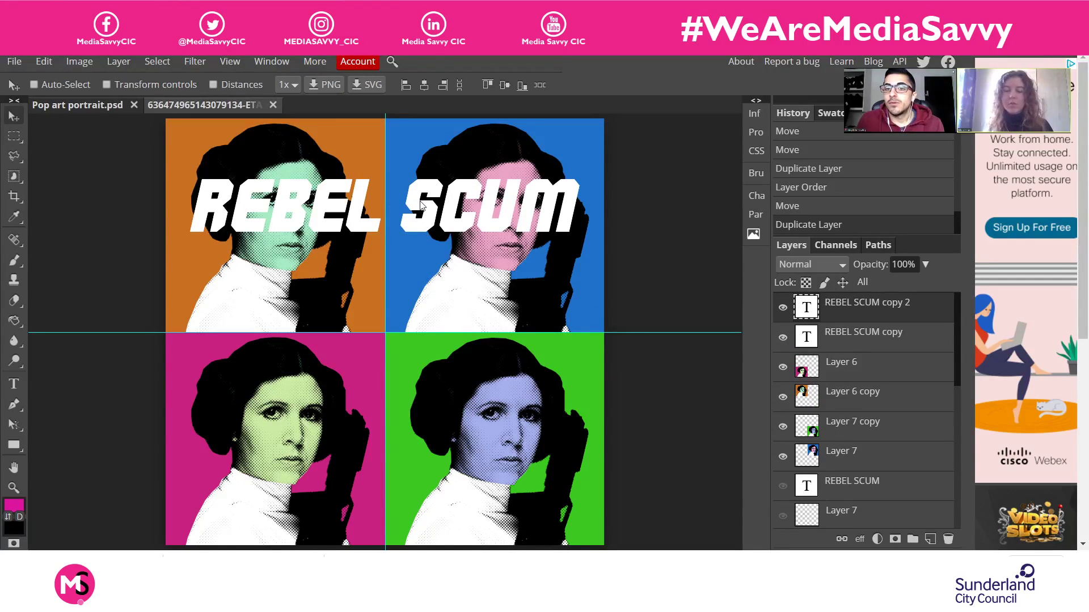
{"action": "left_click_drag", "start_coordinate": [421, 205], "coordinate": [428, 430]}
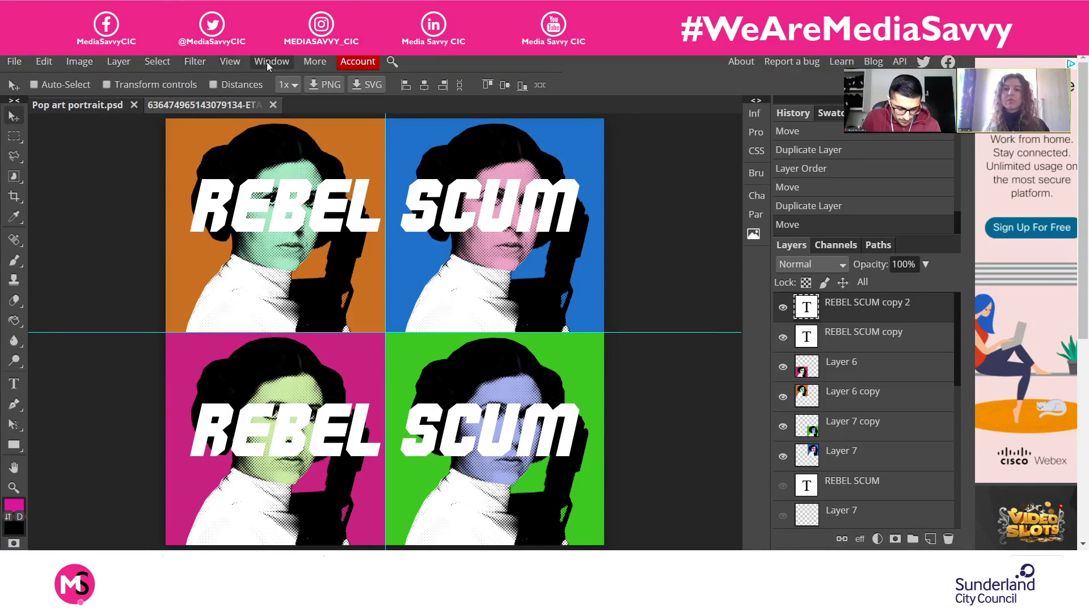
{"action": "left_click", "coordinate": [236, 63]}
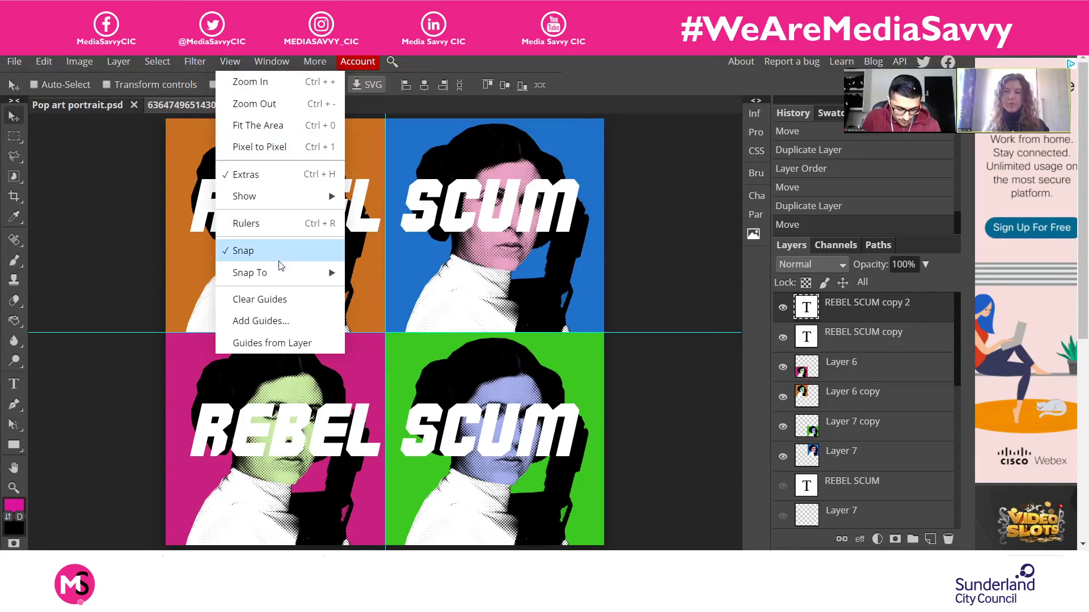
{"action": "left_click", "coordinate": [280, 305]}
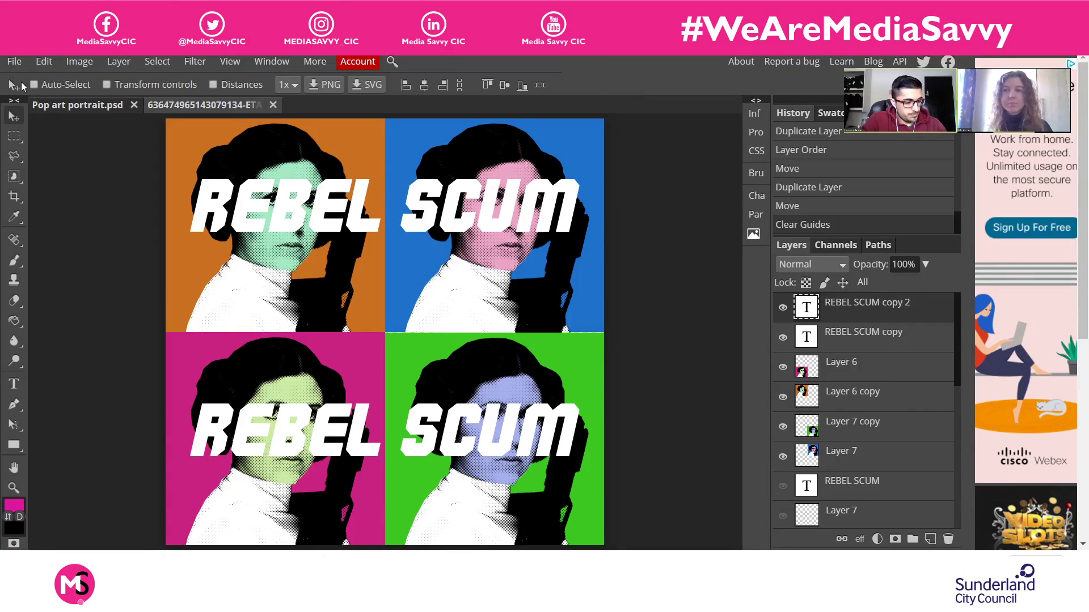
Export the finished four-portrait artwork as a JPG at 70% quality
{"action": "left_click", "coordinate": [17, 62]}
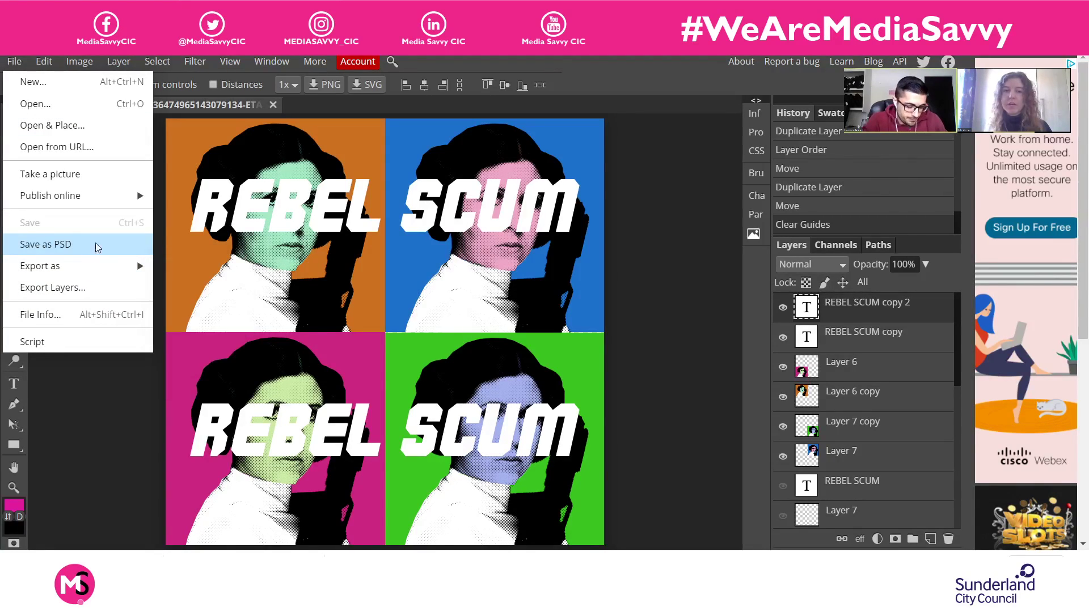
{"action": "left_click", "coordinate": [659, 277]}
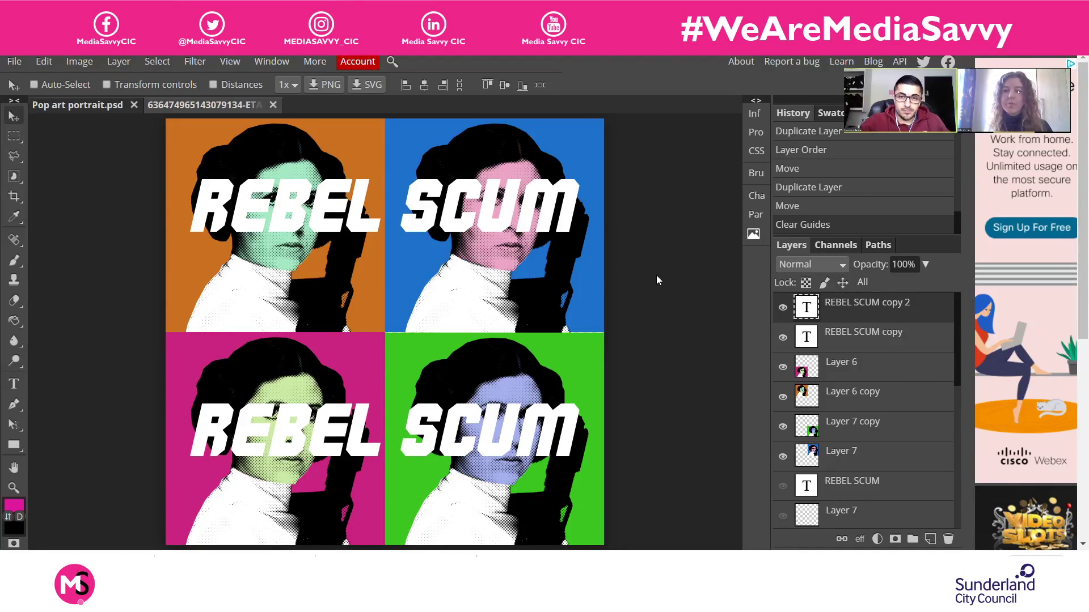
{"action": "left_click", "coordinate": [16, 64]}
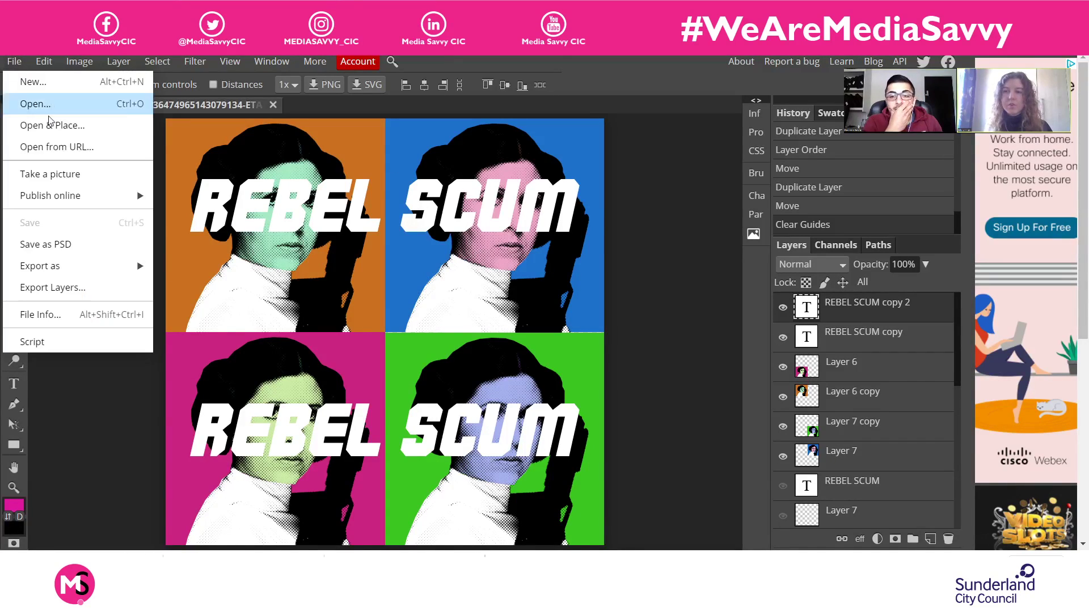
{"action": "mouse_move", "coordinate": [82, 265]}
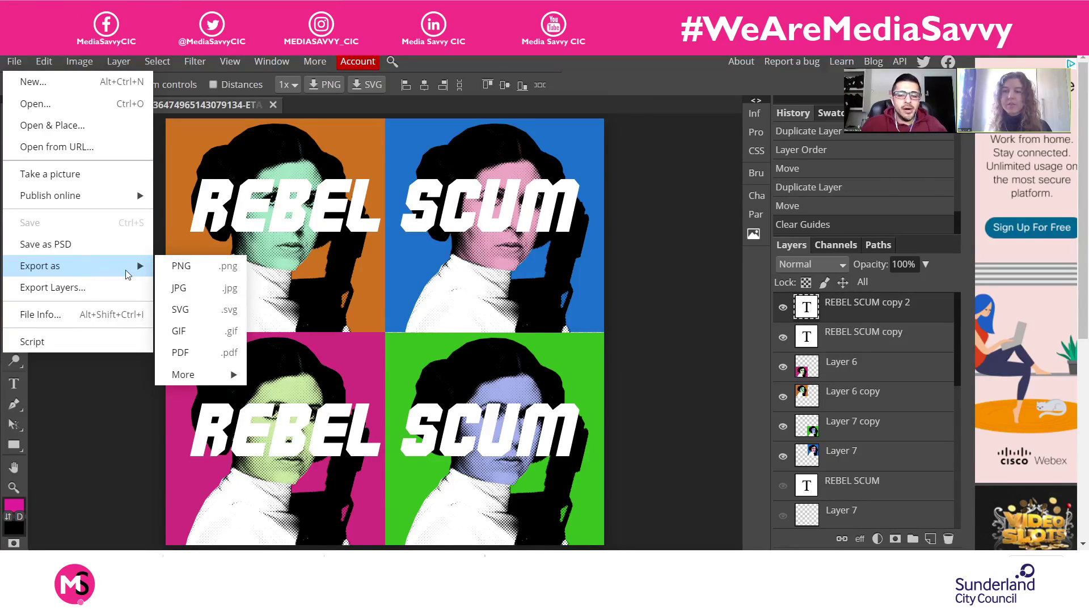
{"action": "left_click", "coordinate": [173, 290]}
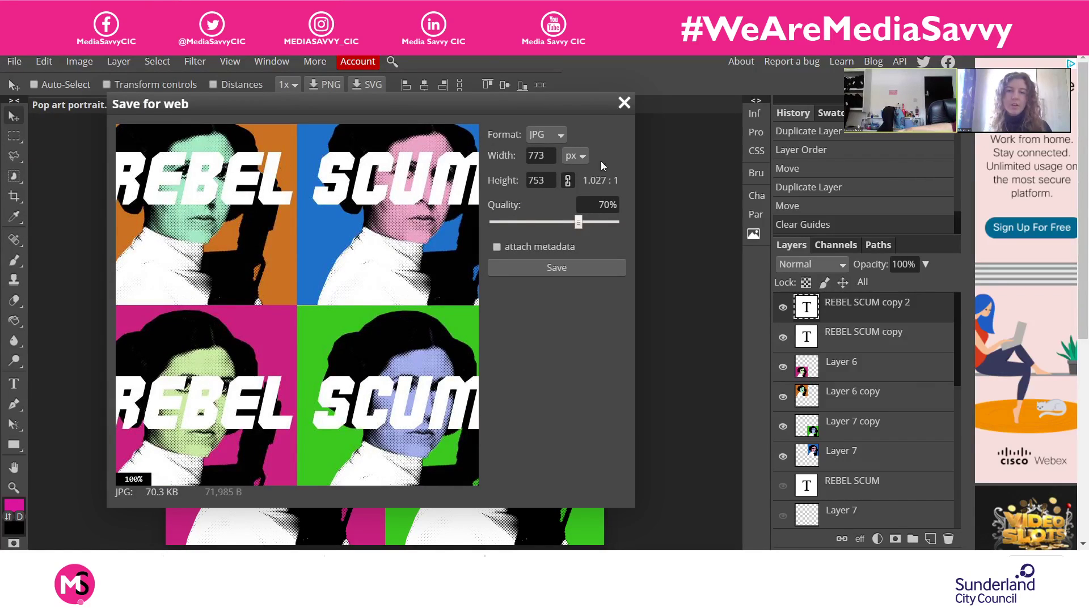
{"action": "left_click", "coordinate": [556, 268]}
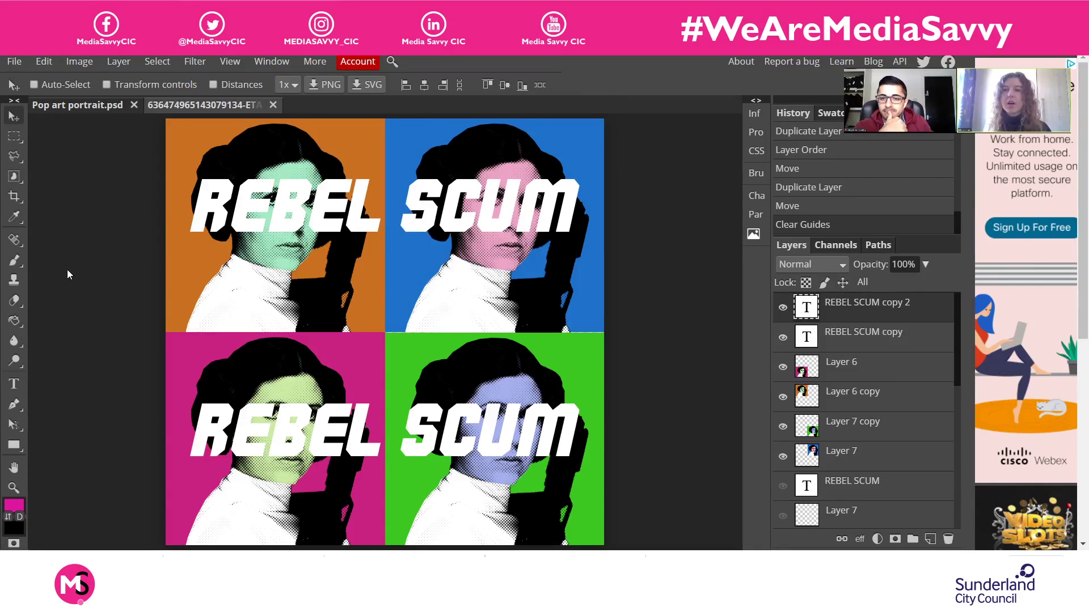
Open the Selfie image file and duplicate its Background layer
{"action": "left_click", "coordinate": [14, 61]}
{"action": "left_click", "coordinate": [53, 104]}
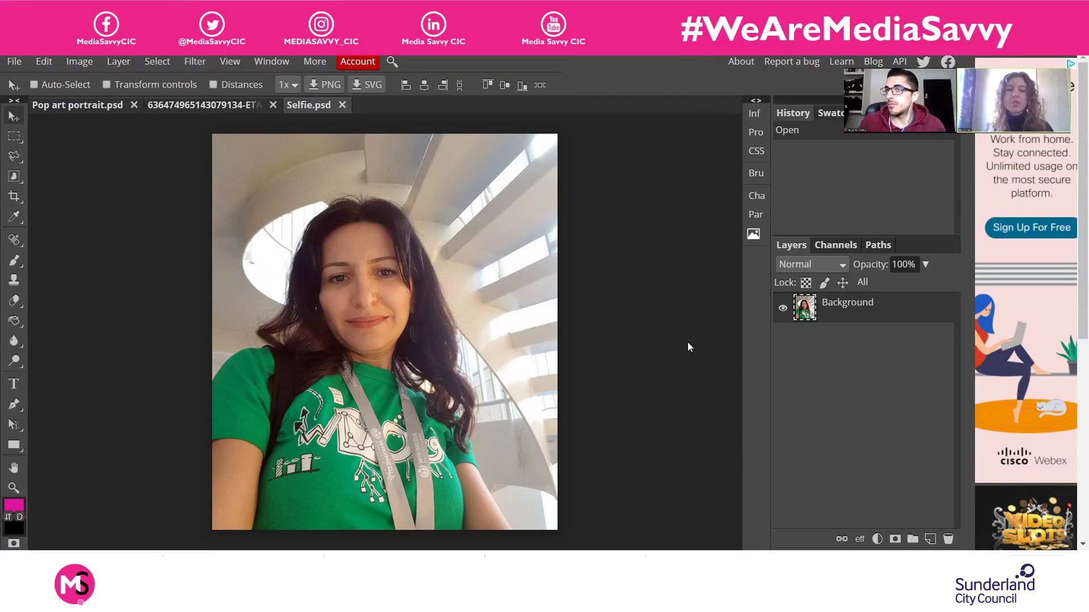
{"action": "key", "text": "ctrl+j"}
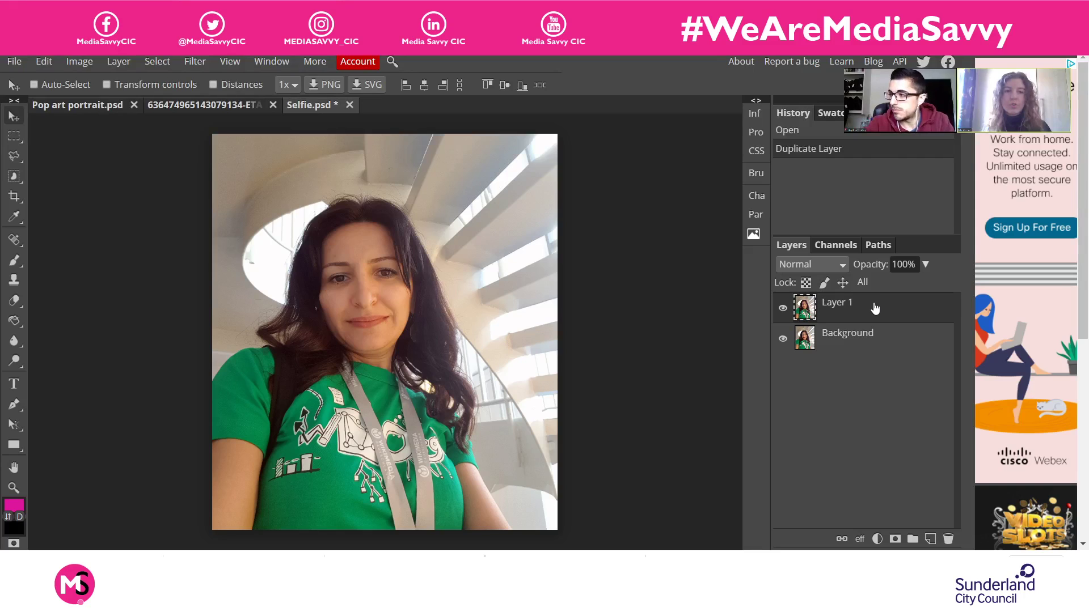
Apply a Gaussian Blur with a 5 px radius to the duplicated selfie layer
{"action": "left_click", "coordinate": [195, 63]}
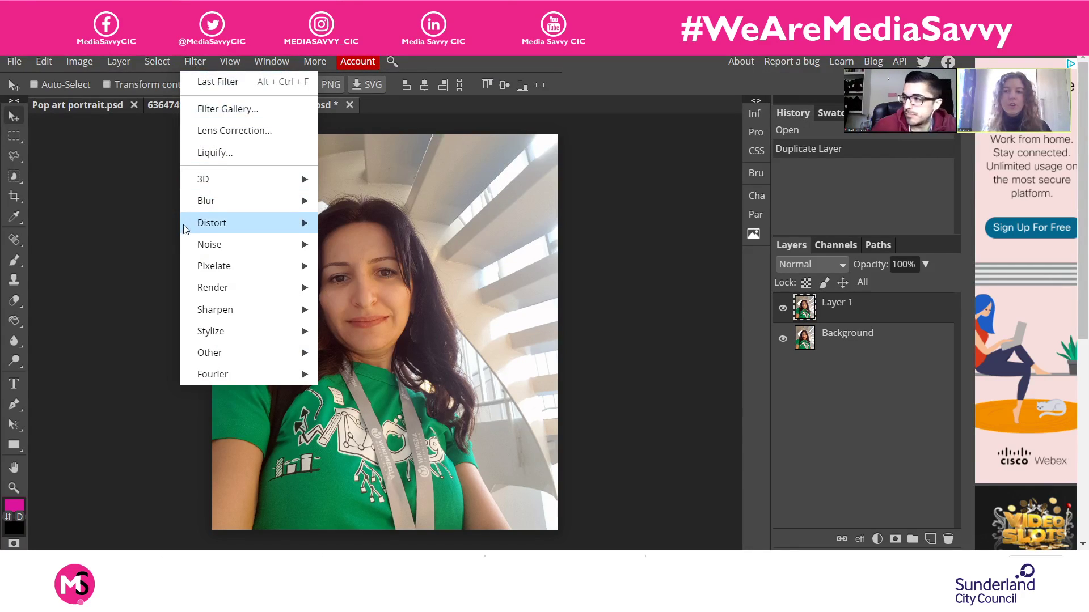
{"action": "mouse_move", "coordinate": [194, 204]}
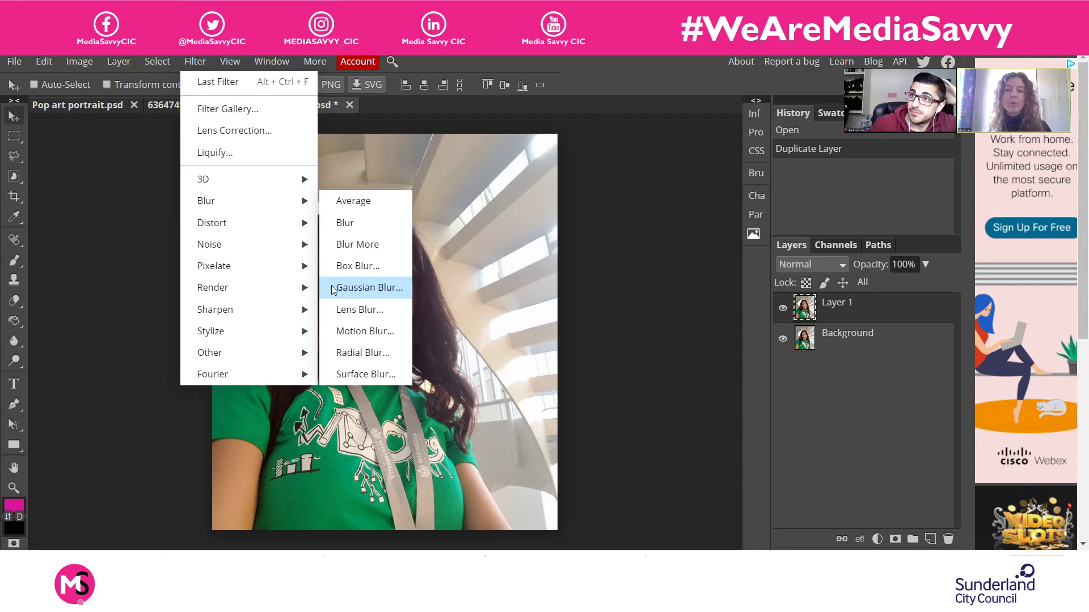
{"action": "left_click", "coordinate": [391, 287]}
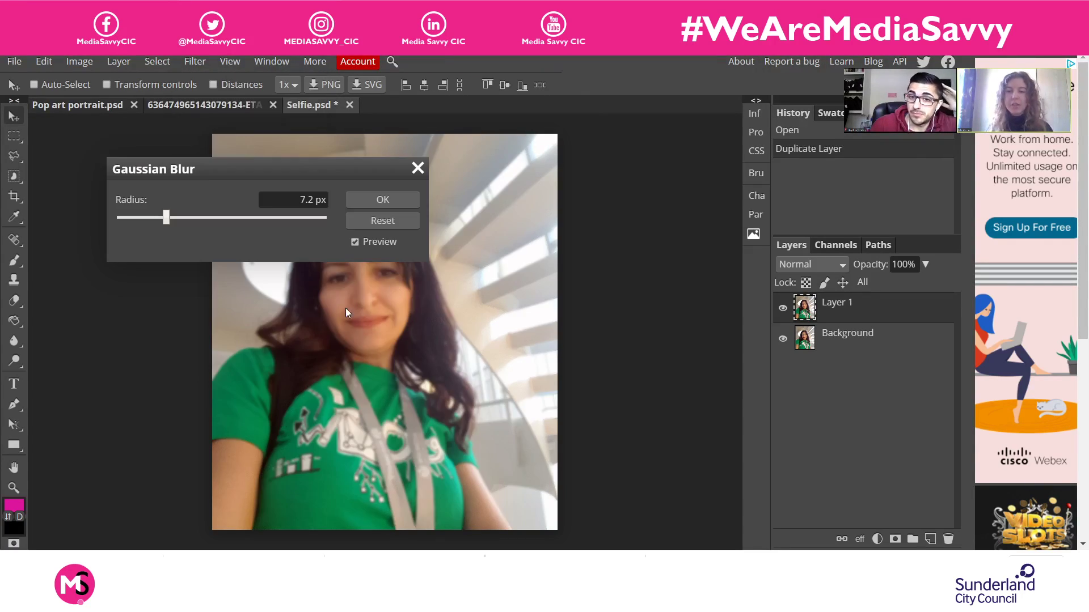
{"action": "left_click_drag", "start_coordinate": [203, 172], "coordinate": [581, 179]}
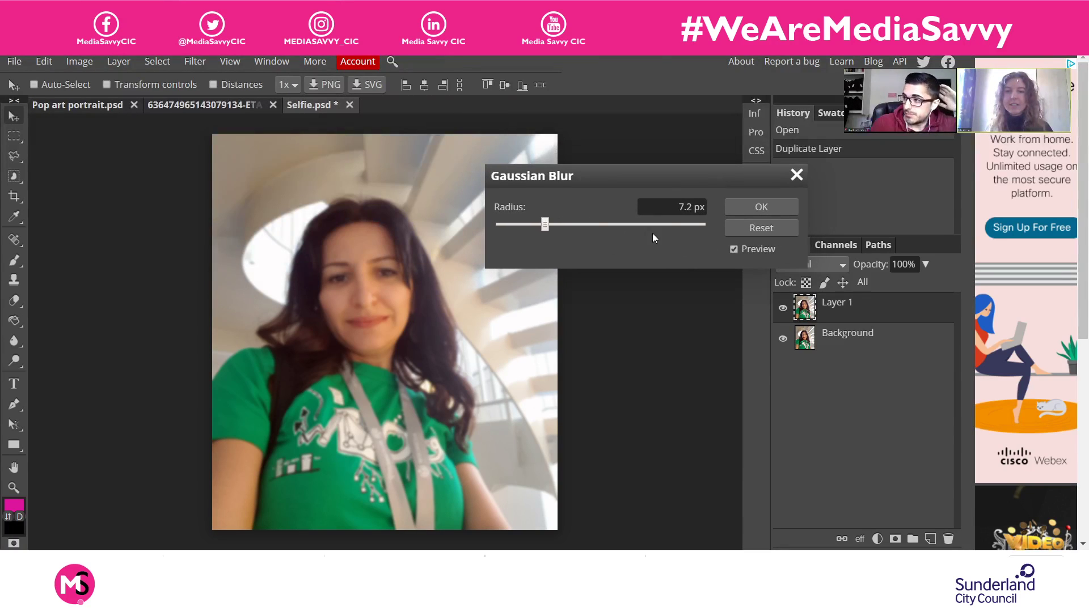
{"action": "double_click", "coordinate": [685, 206]}
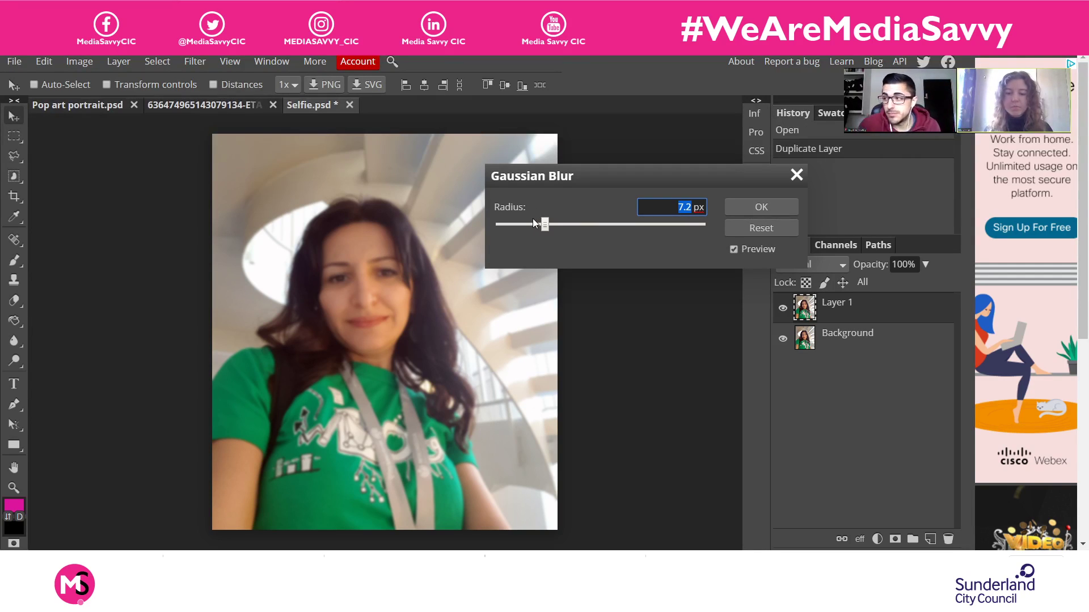
{"action": "type", "text": "5"}
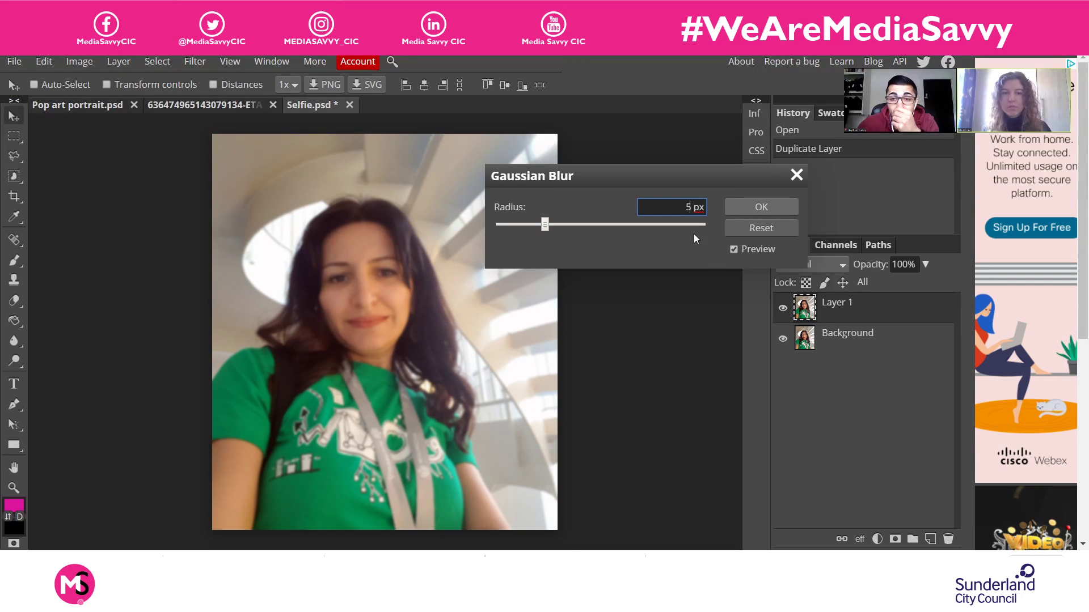
{"action": "left_click", "coordinate": [733, 211]}
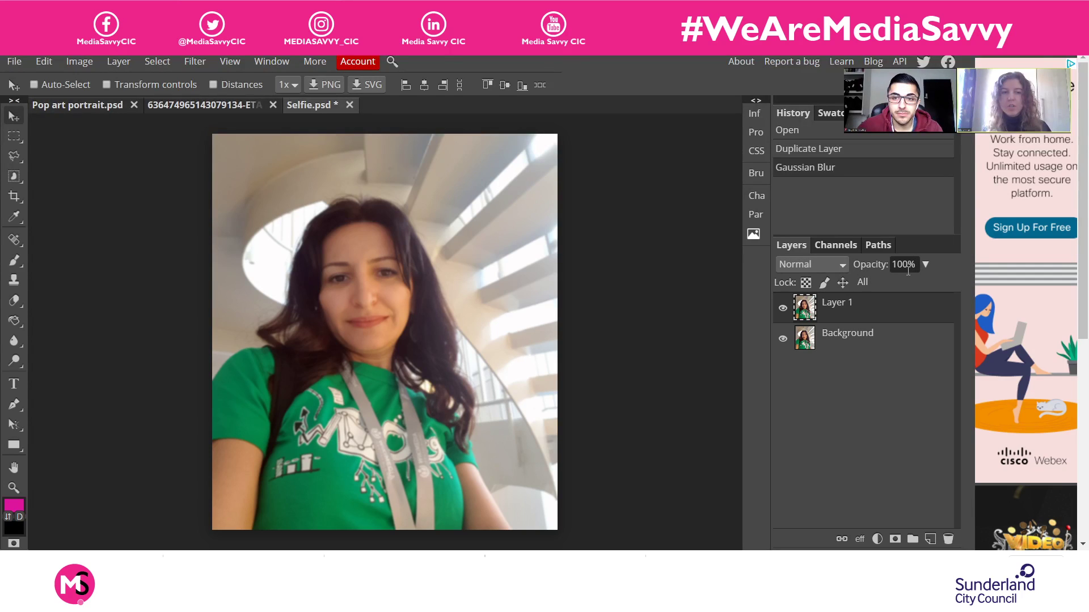
Set the blurred layer to 50% opacity with Soft Light blending, and toggle its visibility to compare the effect
{"action": "left_click", "coordinate": [842, 283]}
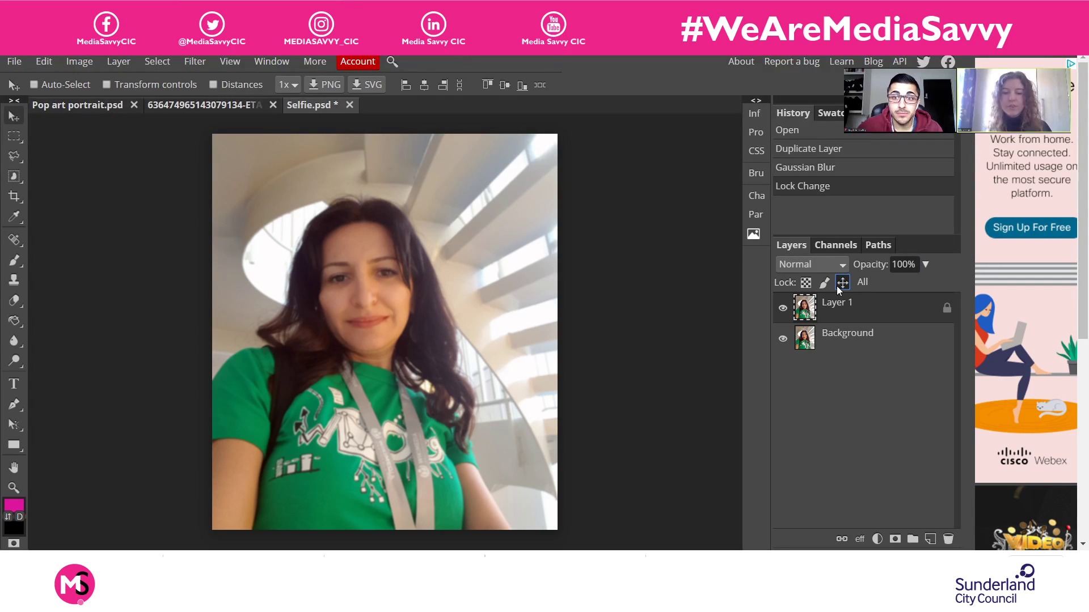
{"action": "key", "text": "5"}
{"action": "left_click", "coordinate": [837, 285]}
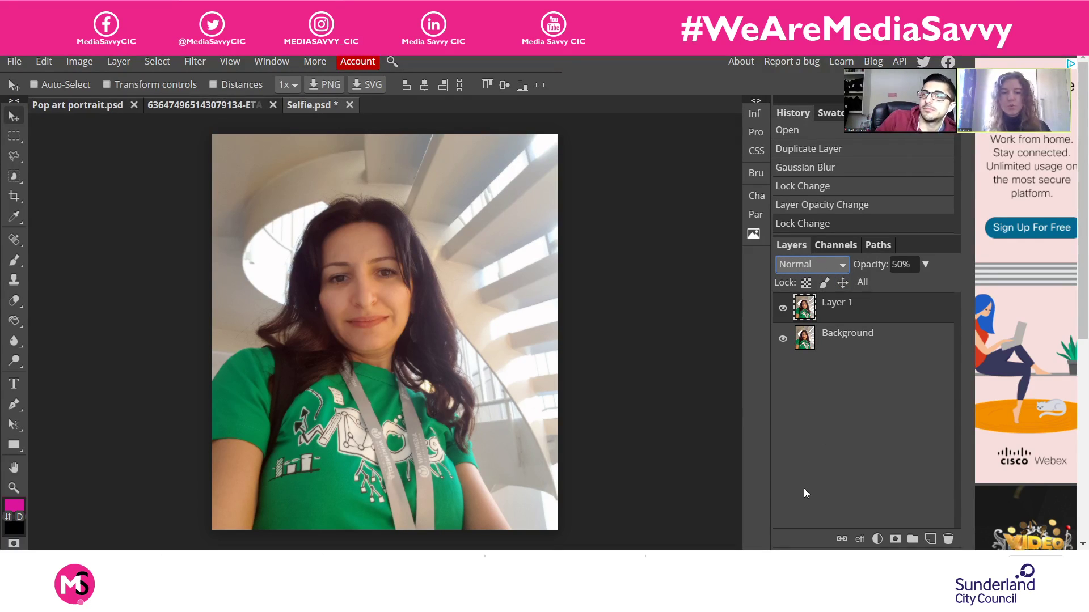
{"action": "key", "text": "shift+alt+f"}
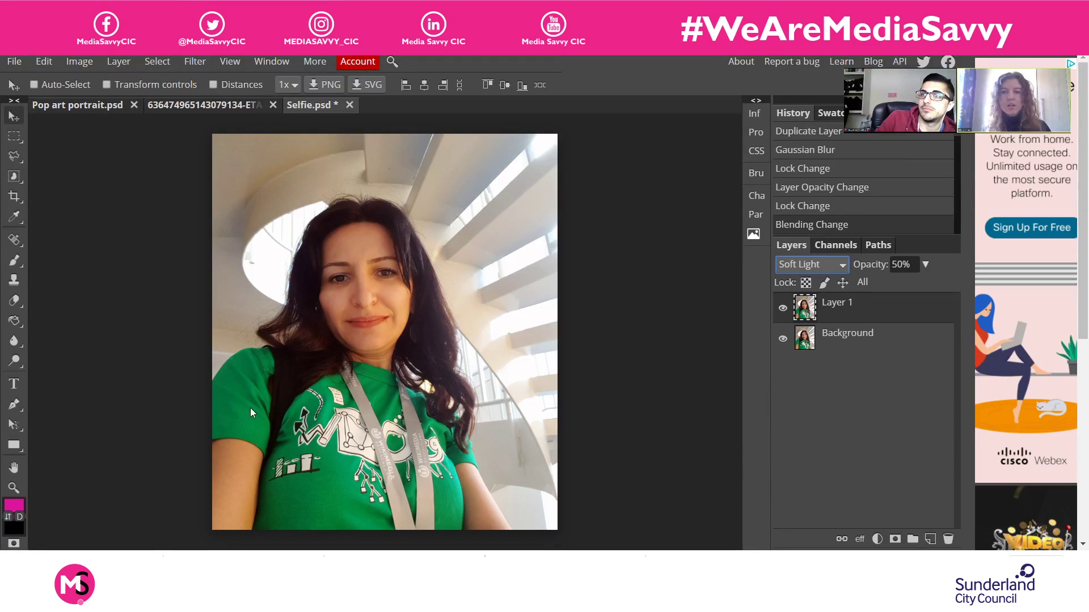
{"action": "left_click", "coordinate": [866, 308]}
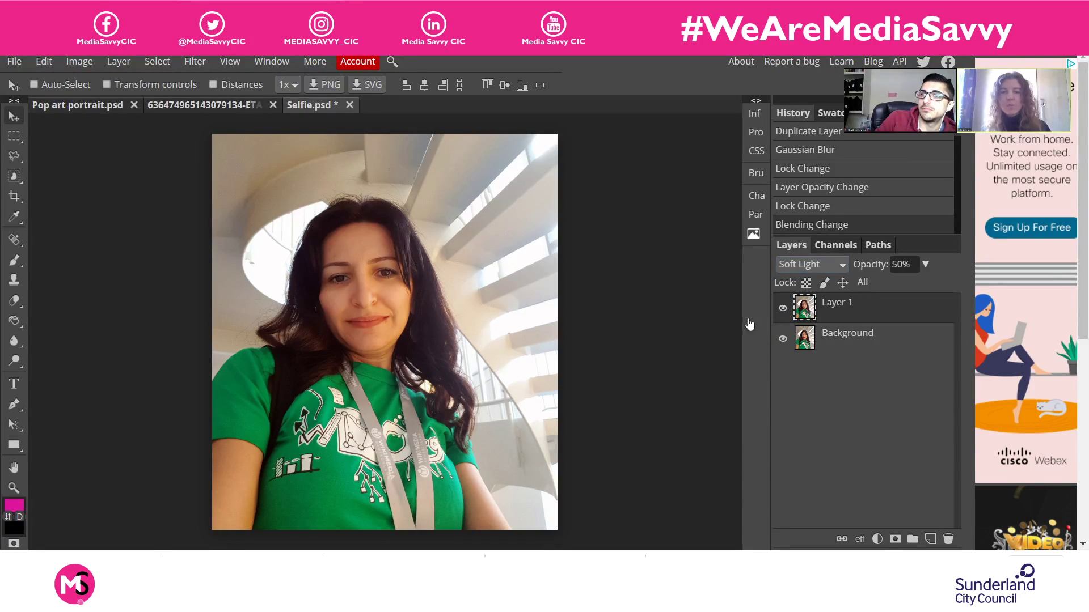
{"action": "left_click", "coordinate": [783, 309]}
{"action": "left_click", "coordinate": [782, 310]}
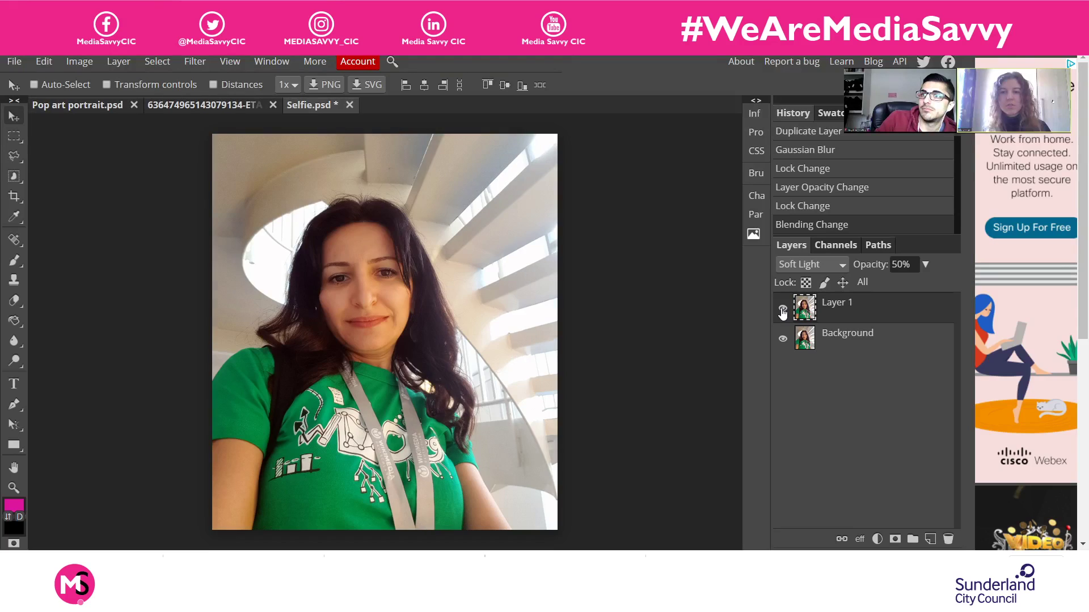
Toggle the Soft Light blurred layer off and on repeatedly to compare the selfie with and without the effect
{"action": "left_click", "coordinate": [782, 309]}
{"action": "left_click", "coordinate": [782, 310]}
{"action": "left_click", "coordinate": [783, 310]}
{"action": "left_click", "coordinate": [782, 310]}
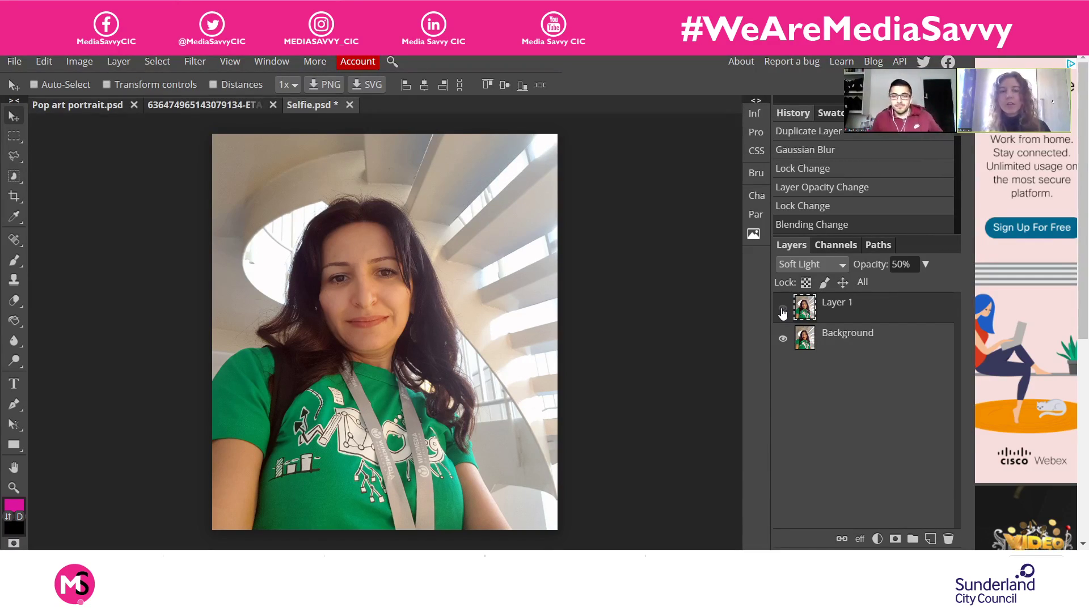
{"action": "left_click", "coordinate": [782, 310]}
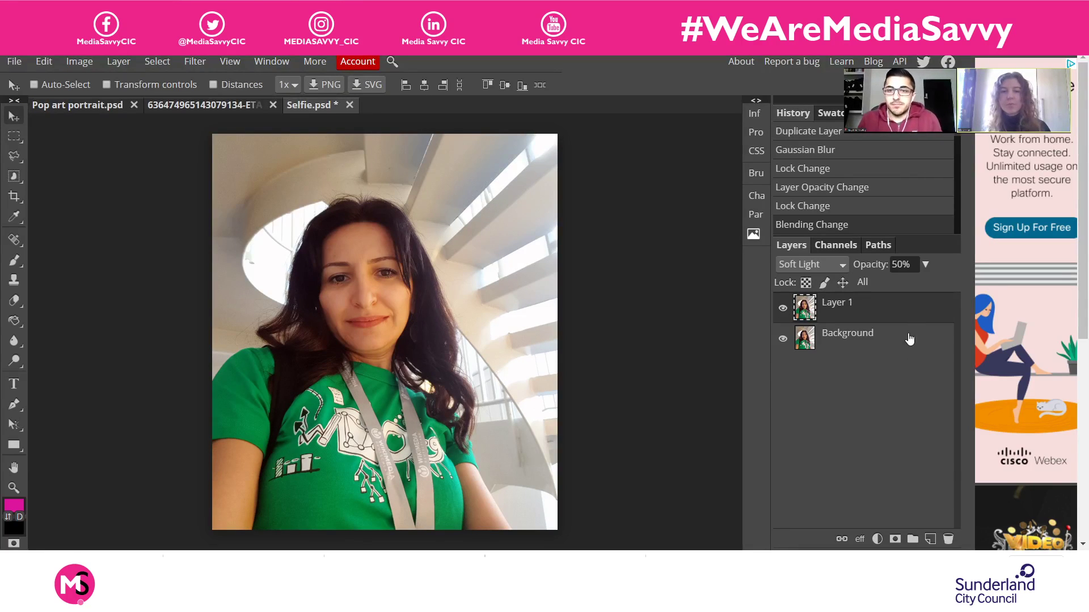
Stamp all visible layers into a new layer at the top of the stack and desaturate it
{"action": "left_click", "coordinate": [930, 538]}
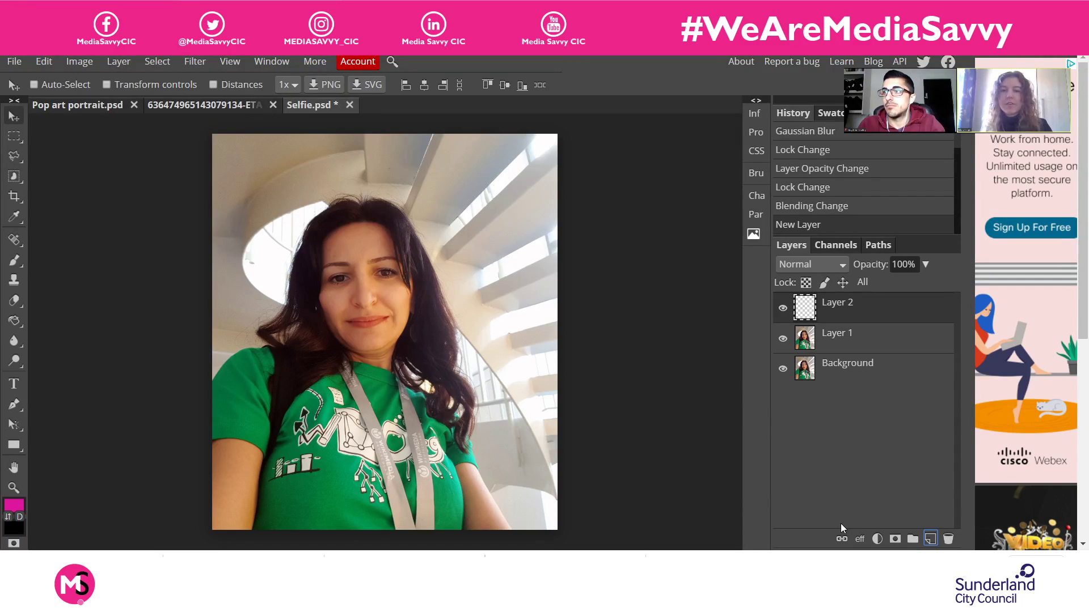
{"action": "key", "text": "ctrl+alt+shift+e"}
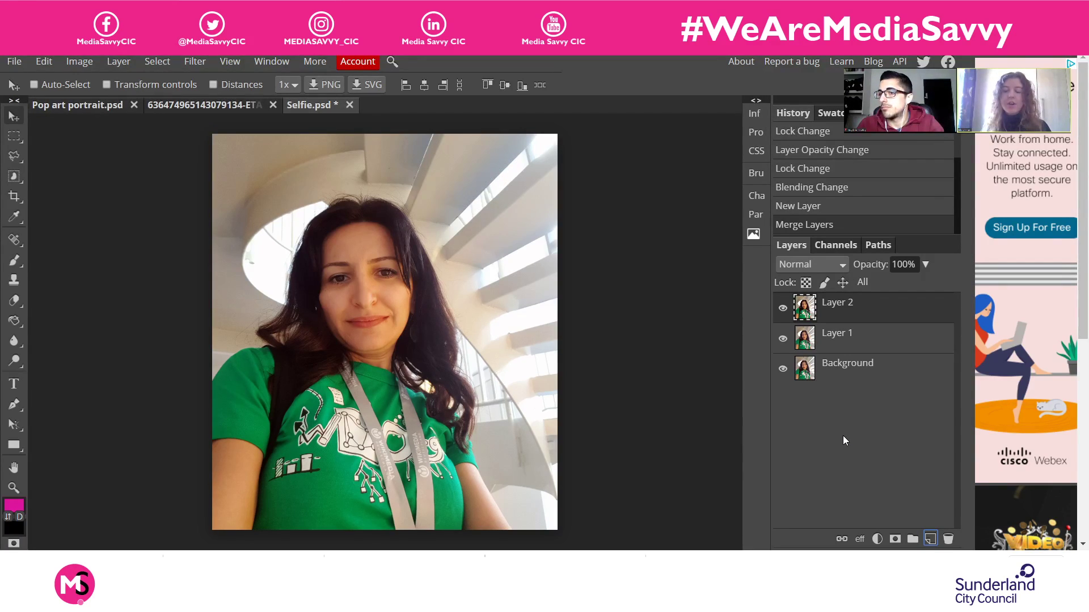
{"action": "left_click", "coordinate": [79, 61]}
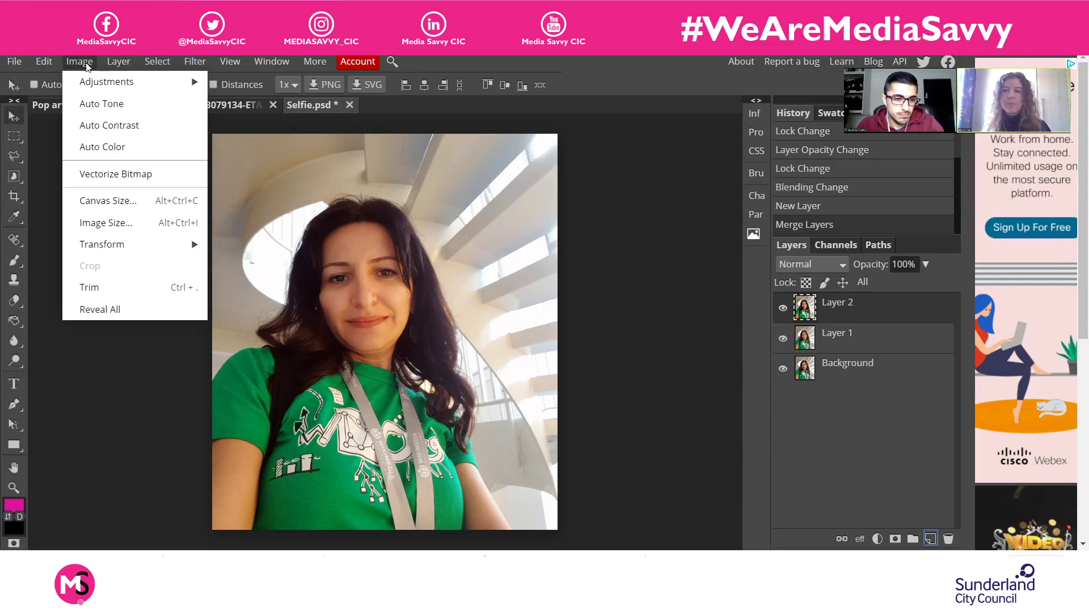
{"action": "mouse_move", "coordinate": [99, 87]}
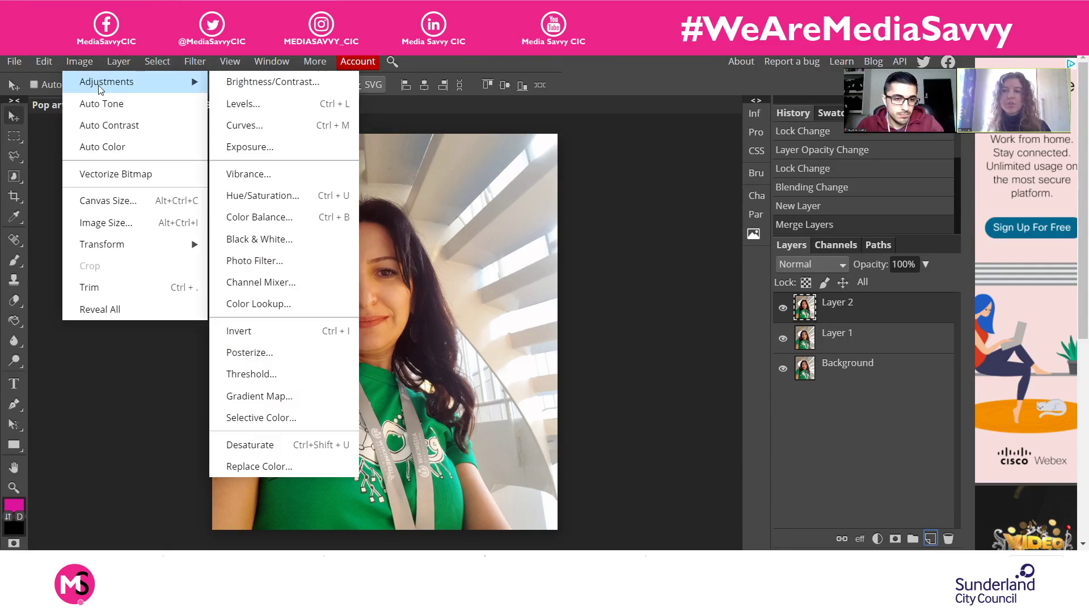
{"action": "left_click", "coordinate": [277, 445]}
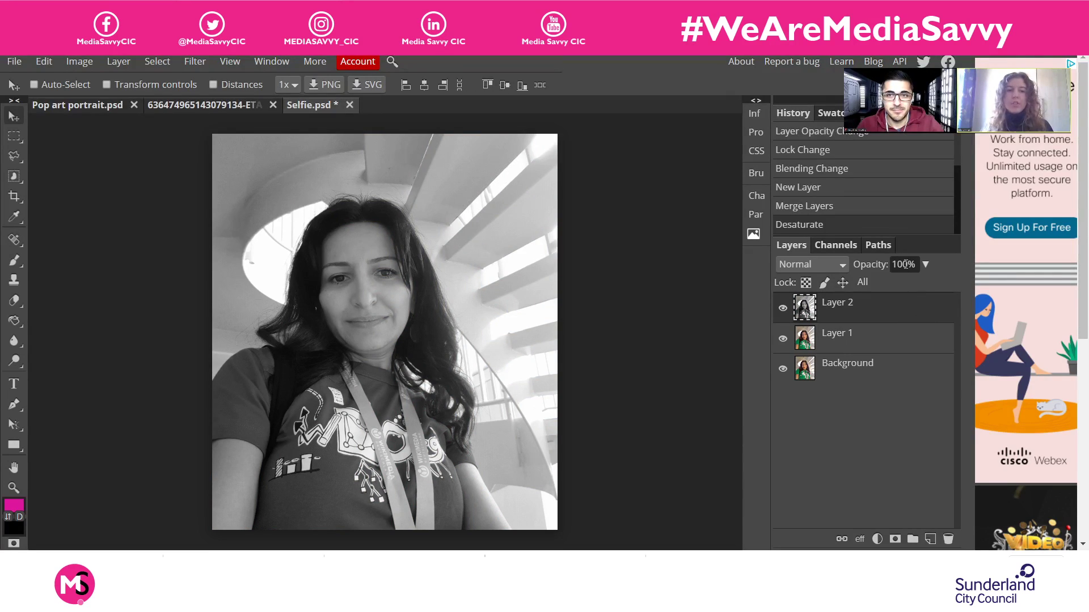
Set the desaturated Layer 2 to 50% opacity with Overlay blending
{"action": "left_click_drag", "start_coordinate": [910, 264], "coordinate": [883, 254]}
{"action": "type", "text": "50"}
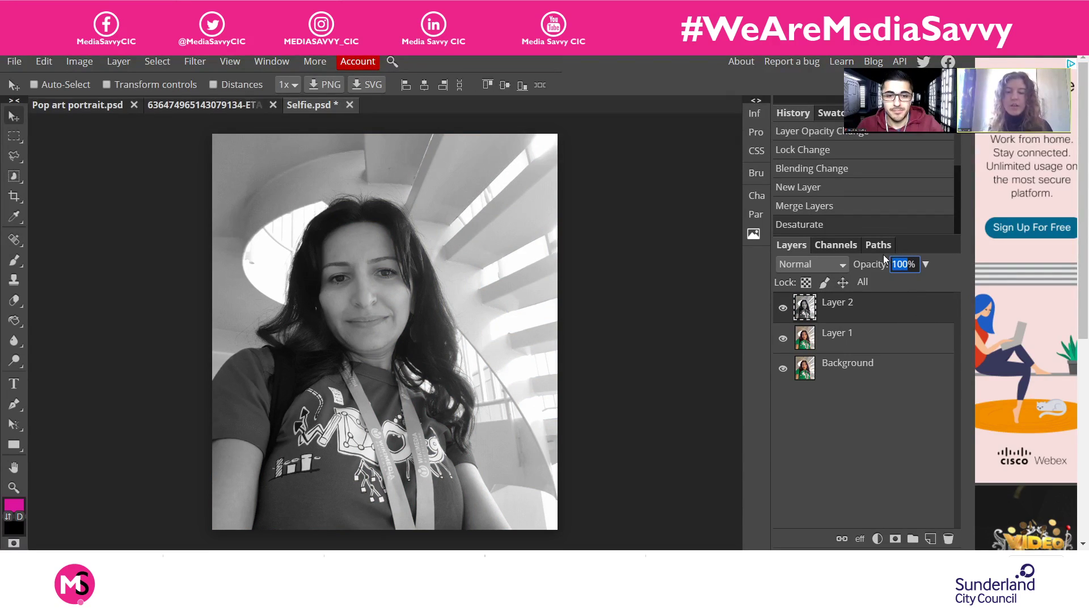
{"action": "key", "text": "Return"}
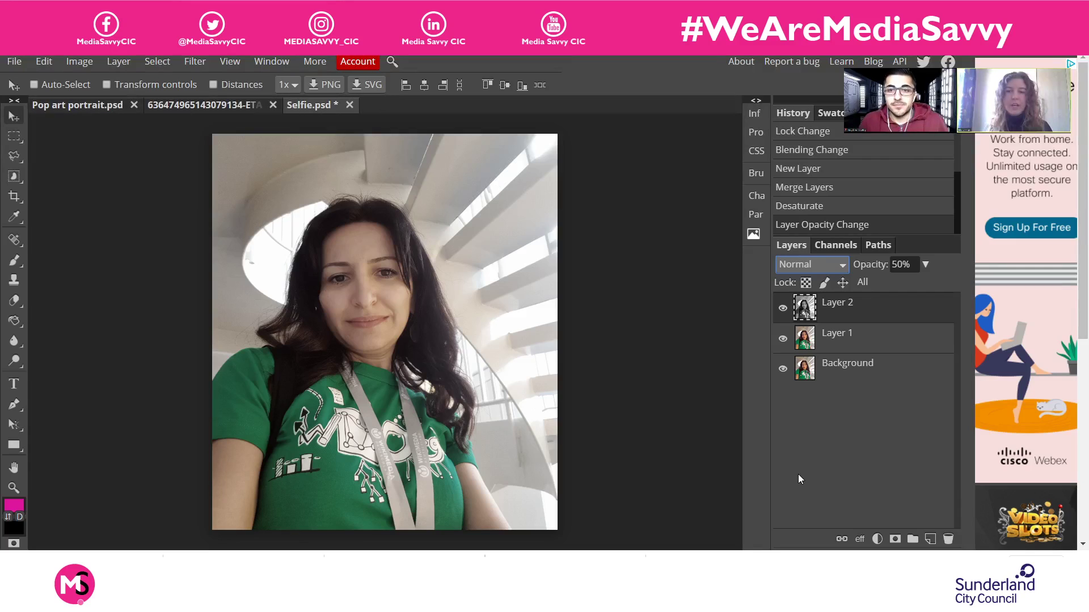
{"action": "key", "text": "o"}
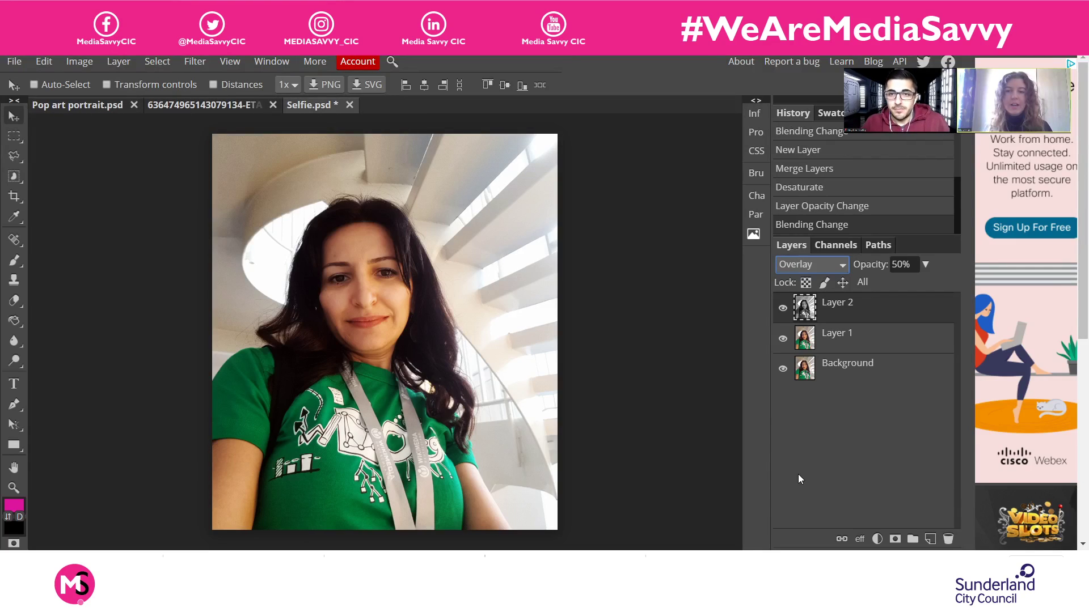
{"action": "left_click", "coordinate": [886, 317]}
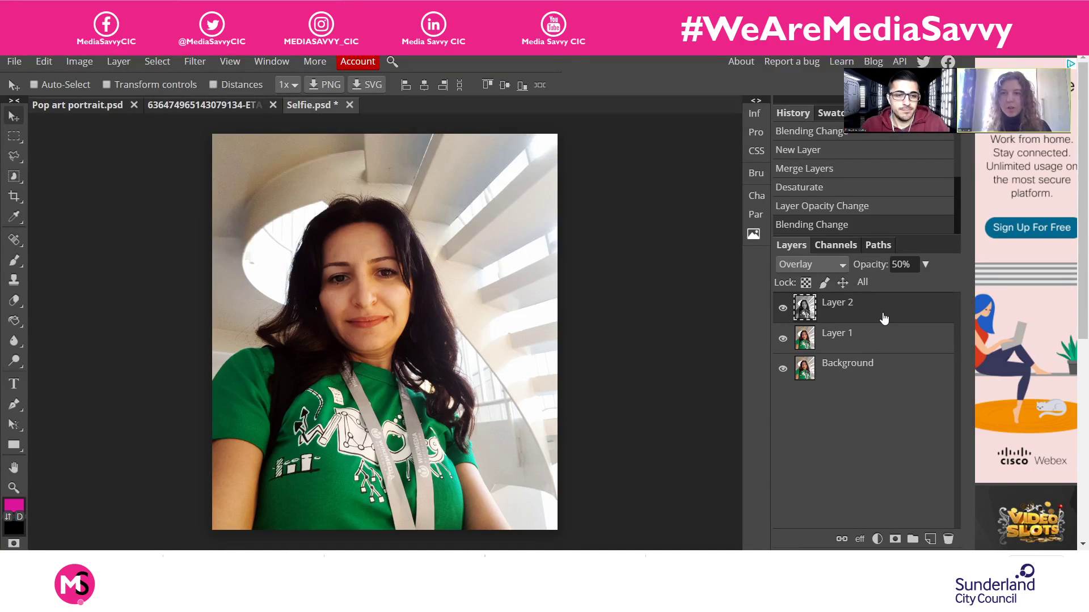
Open the High Pass filter for Layer 2 and move its dialog clear of the face
{"action": "left_click", "coordinate": [199, 62]}
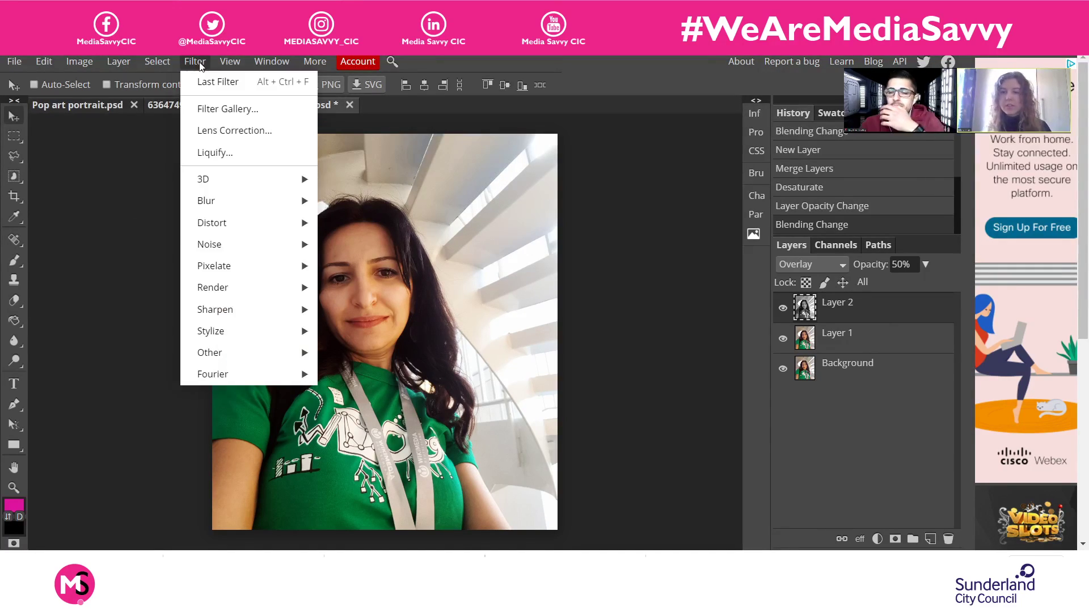
{"action": "mouse_move", "coordinate": [224, 352]}
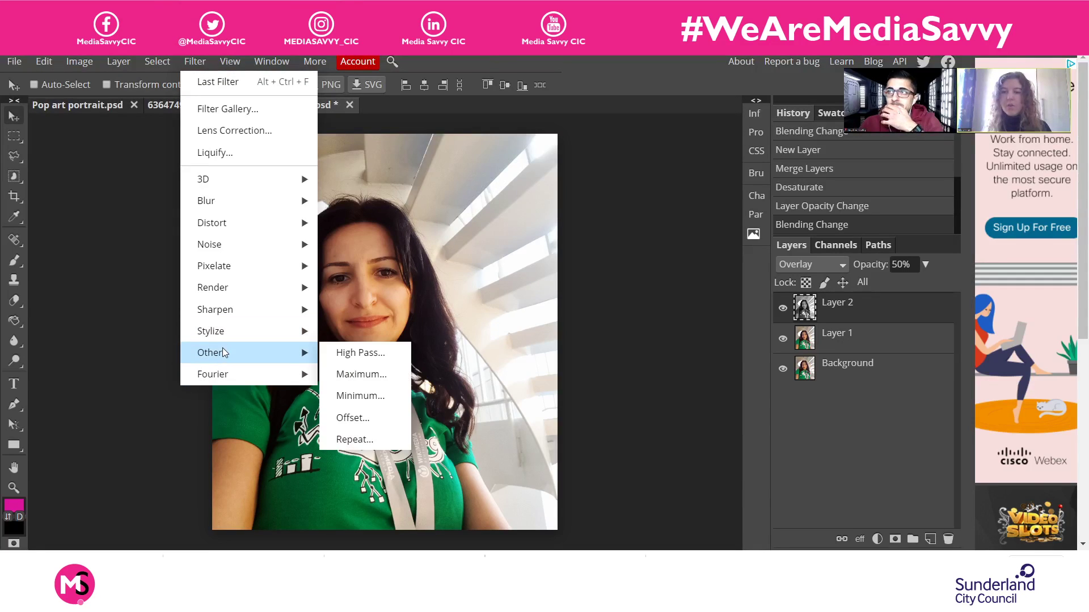
{"action": "left_click", "coordinate": [369, 355]}
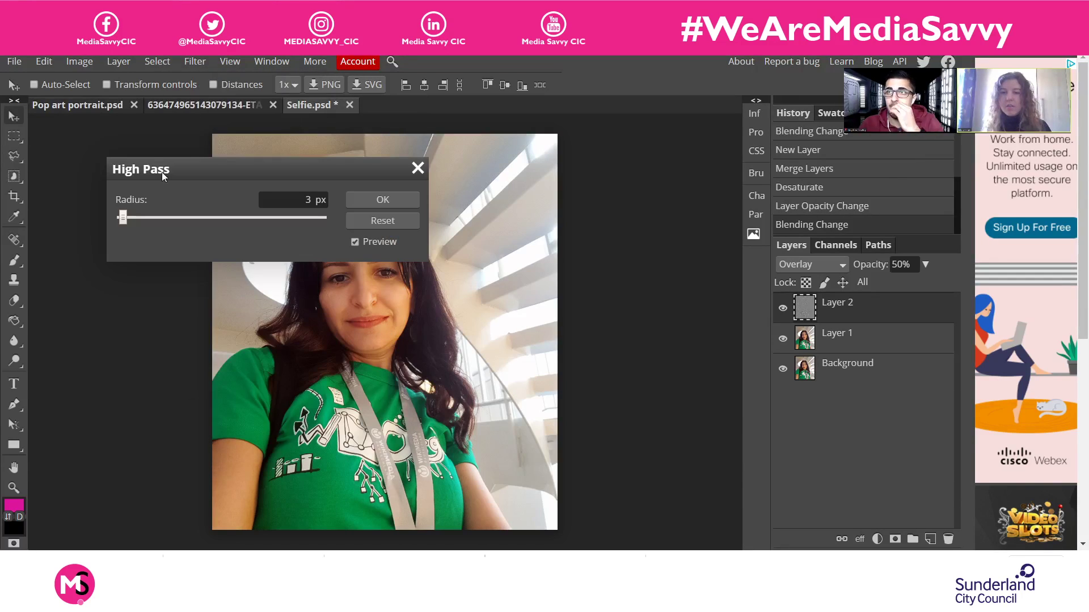
{"action": "left_click_drag", "start_coordinate": [168, 162], "coordinate": [559, 177]}
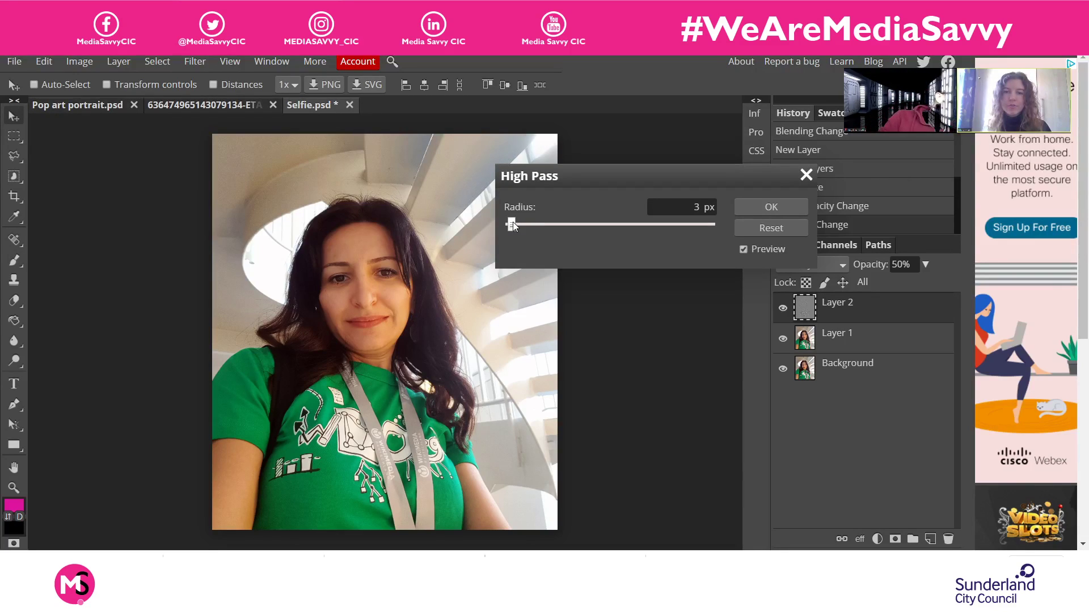
Try several High Pass radii between 4 px and 101 px to preview their effect on the portrait
{"action": "left_click_drag", "start_coordinate": [513, 222], "coordinate": [518, 221]}
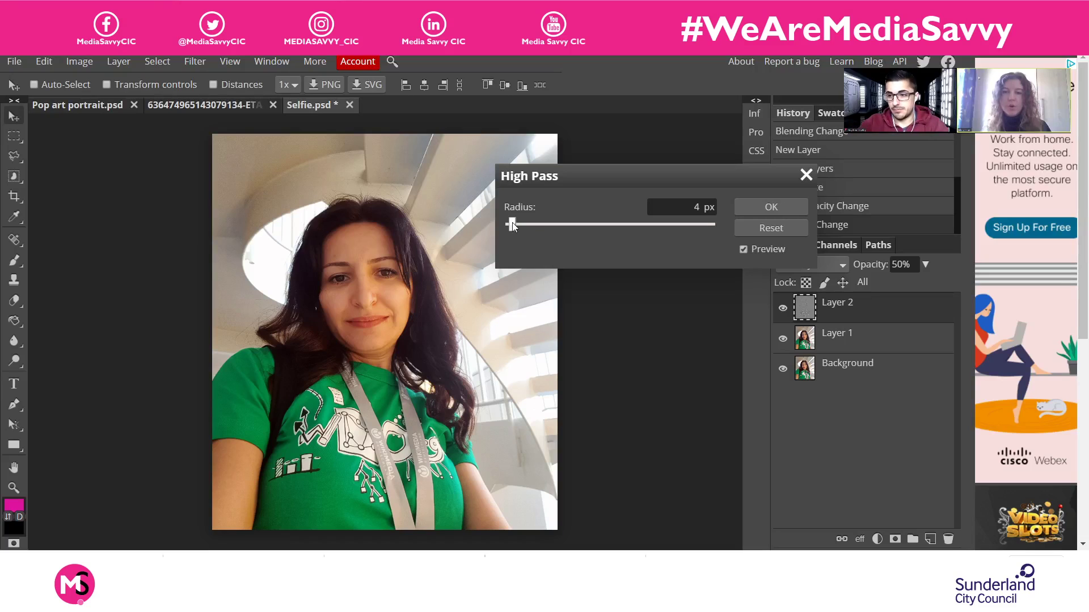
{"action": "left_click_drag", "start_coordinate": [515, 221], "coordinate": [610, 224]}
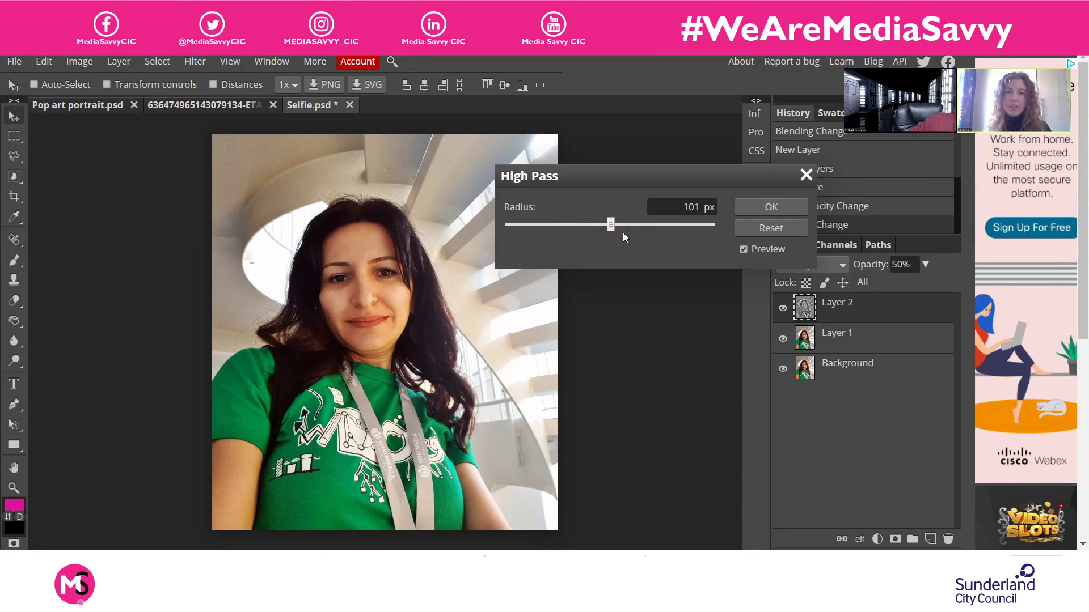
{"action": "left_click_drag", "start_coordinate": [610, 223], "coordinate": [521, 224]}
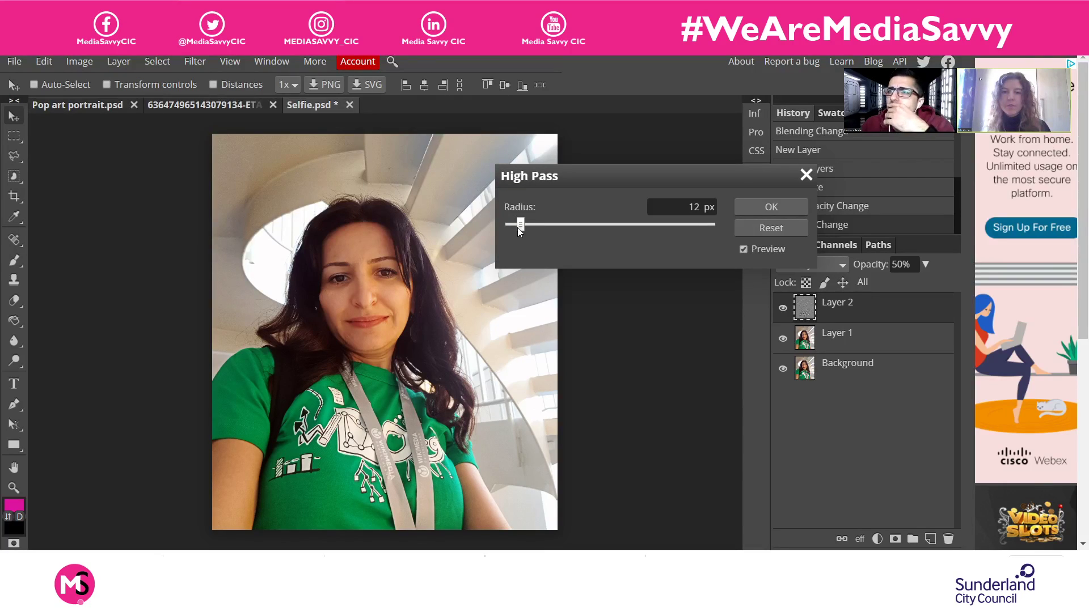
{"action": "mouse_move", "coordinate": [516, 229]}
{"action": "left_mouse_down"}
{"action": "mouse_move", "coordinate": [526, 237]}
{"action": "mouse_move", "coordinate": [515, 244]}
{"action": "left_mouse_up"}
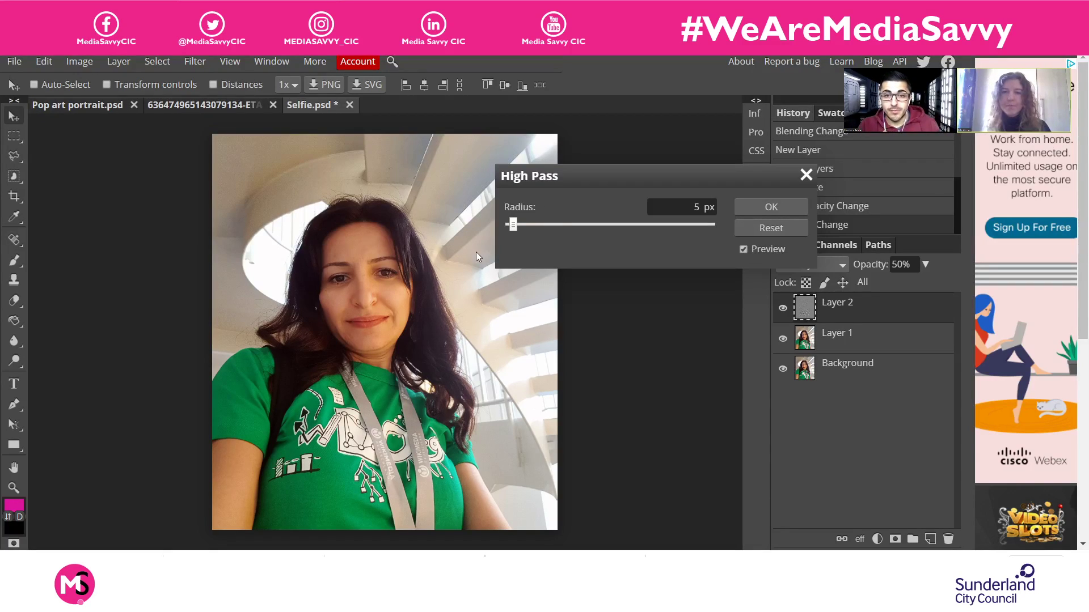
{"action": "left_click", "coordinate": [514, 226]}
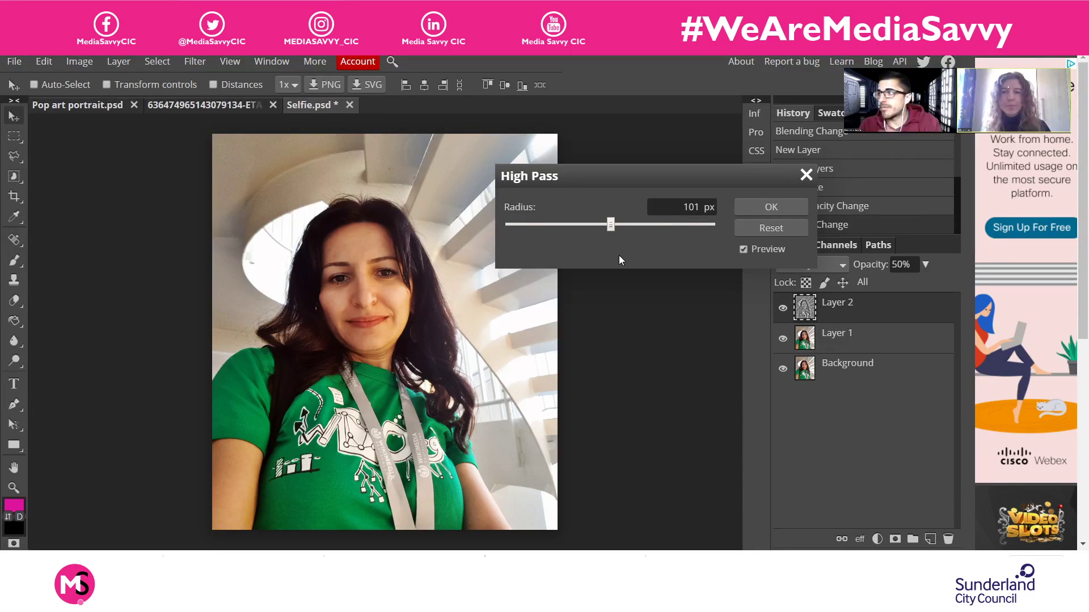
Set the High Pass radius to 7 px and apply the filter to Layer 2
{"action": "double_click", "coordinate": [697, 207]}
{"action": "type", "text": "5"}
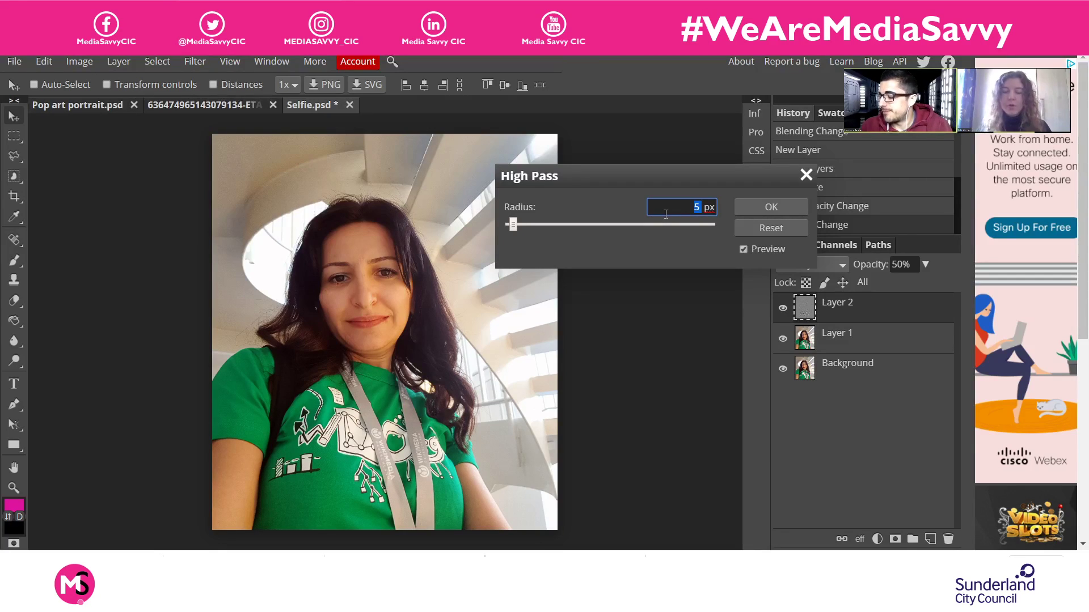
{"action": "type", "text": "7"}
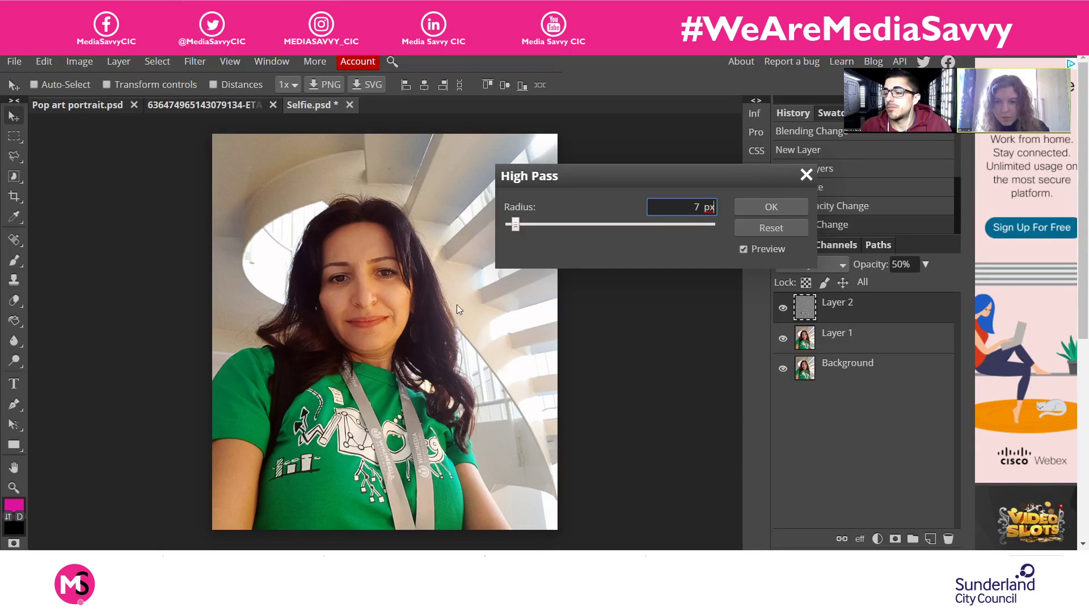
{"action": "left_click", "coordinate": [773, 206]}
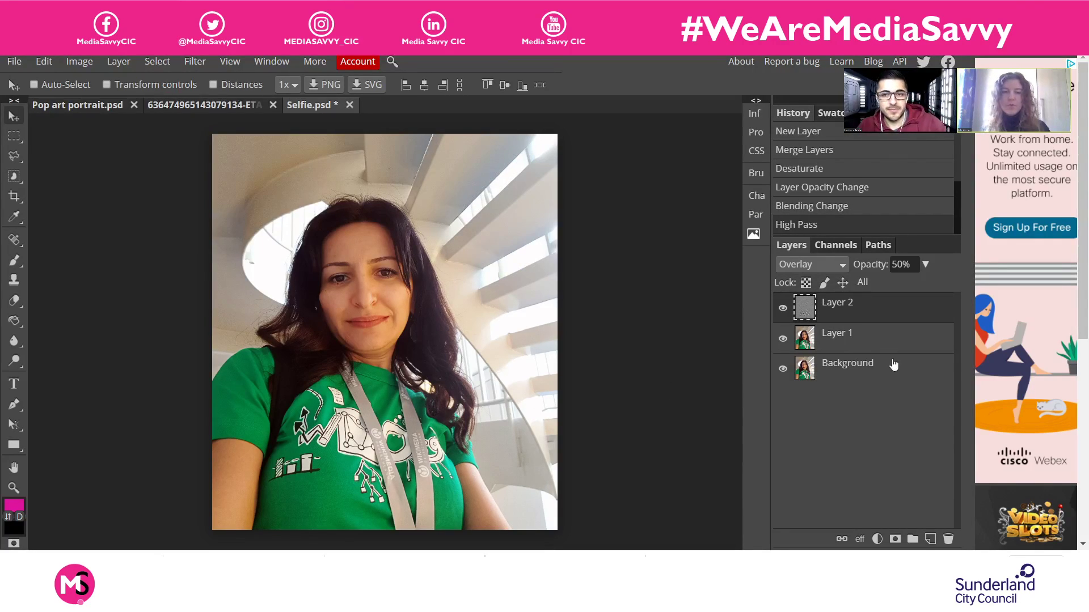
Stamp all visible layers into a new top layer, and hide Layer 2 and Layer 1 beneath it
{"action": "left_click", "coordinate": [931, 539]}
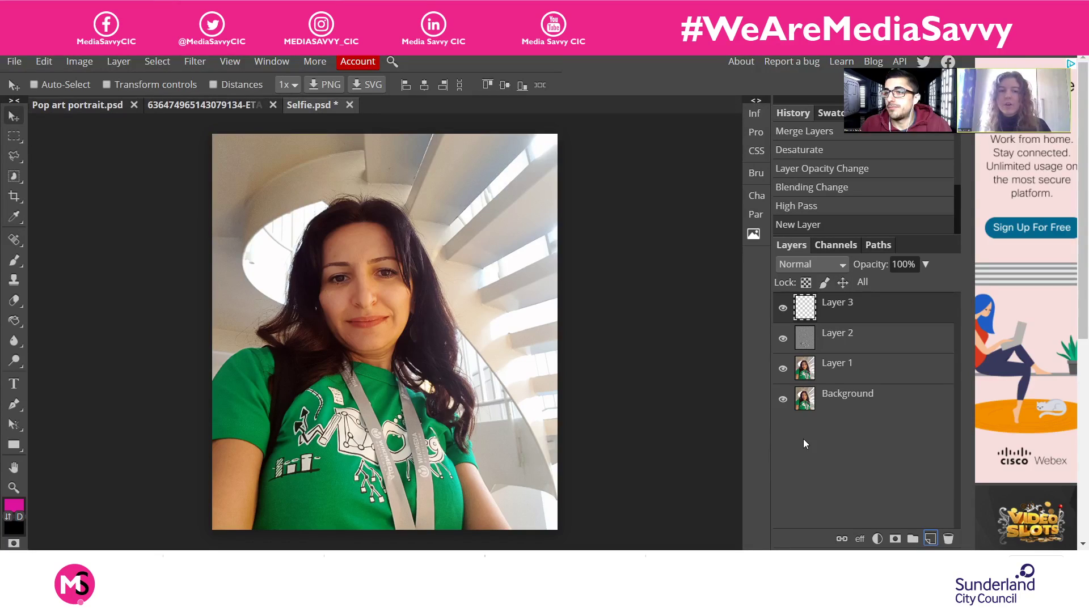
{"action": "key", "text": "ctrl+alt+shift+e"}
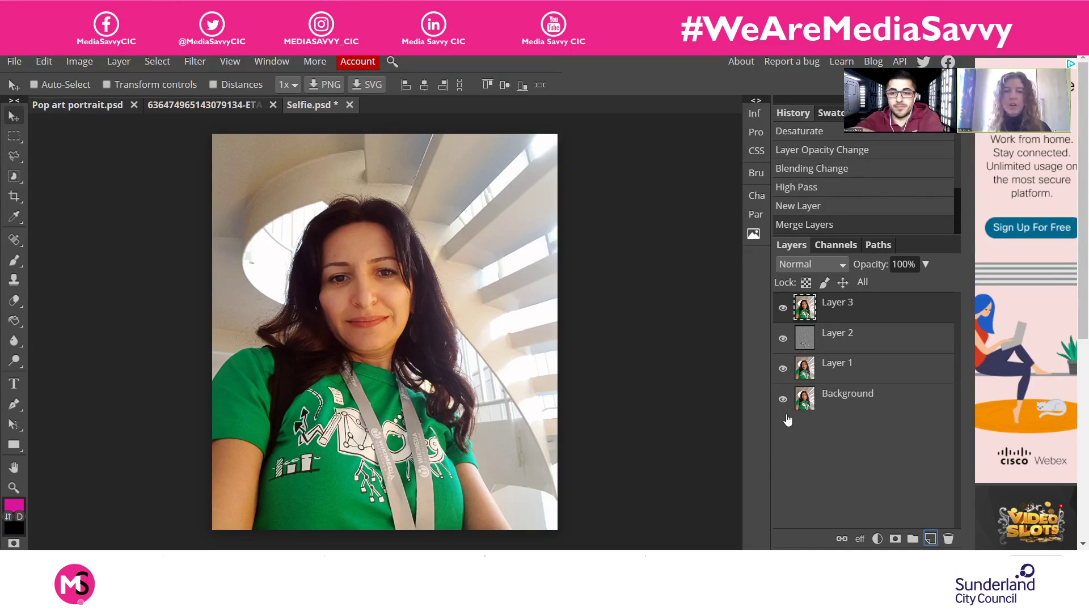
{"action": "left_click", "coordinate": [782, 339]}
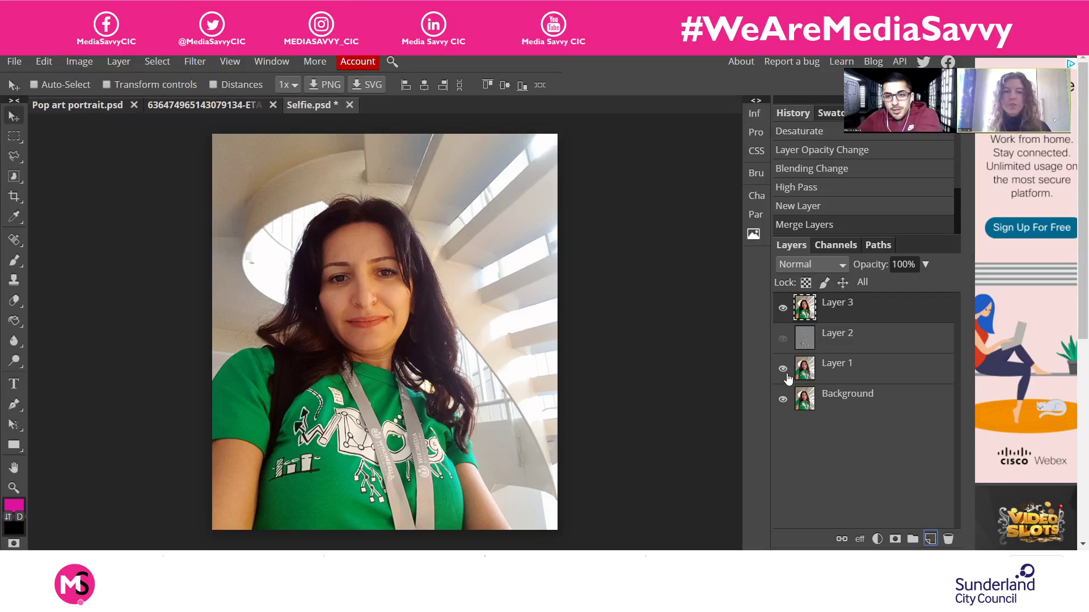
{"action": "left_click", "coordinate": [783, 368]}
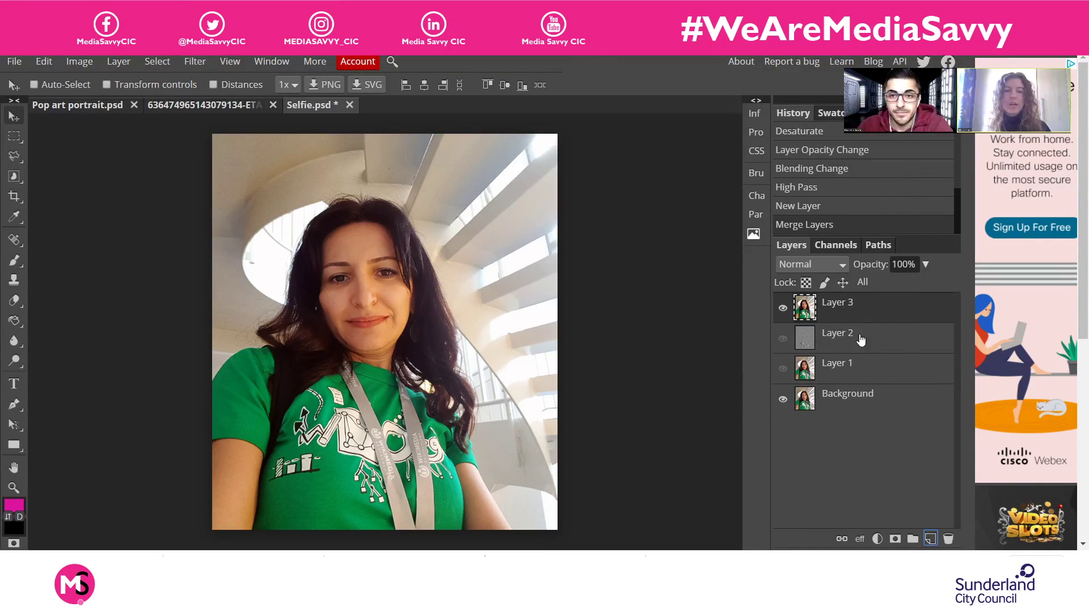
Toggle the merged Layer 3 off and on to compare the enhanced selfie with the original, including facial details close up
{"action": "left_click", "coordinate": [782, 309]}
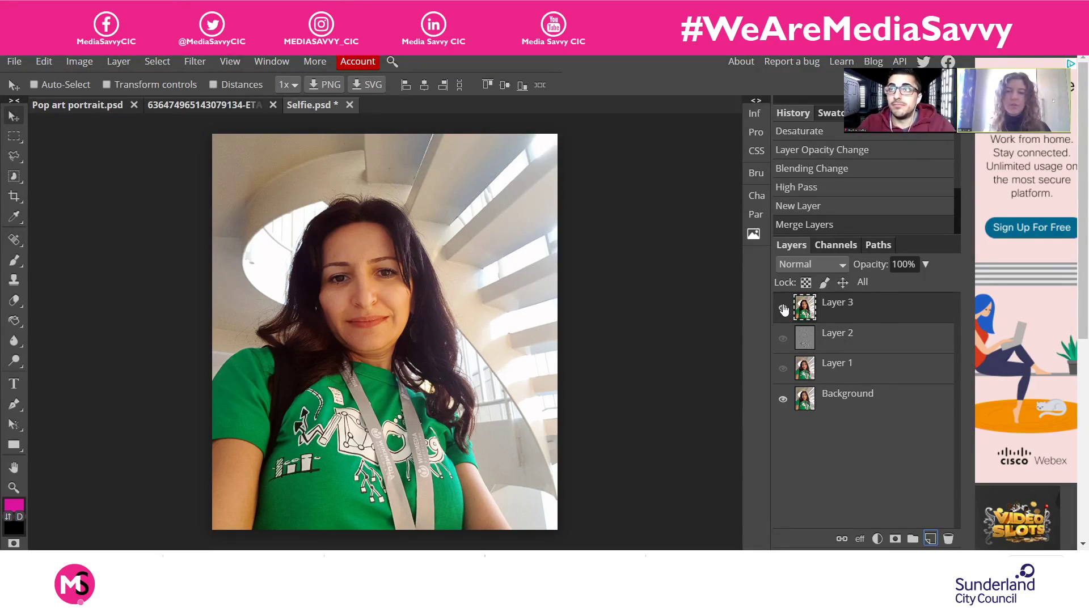
{"action": "left_click", "coordinate": [783, 309]}
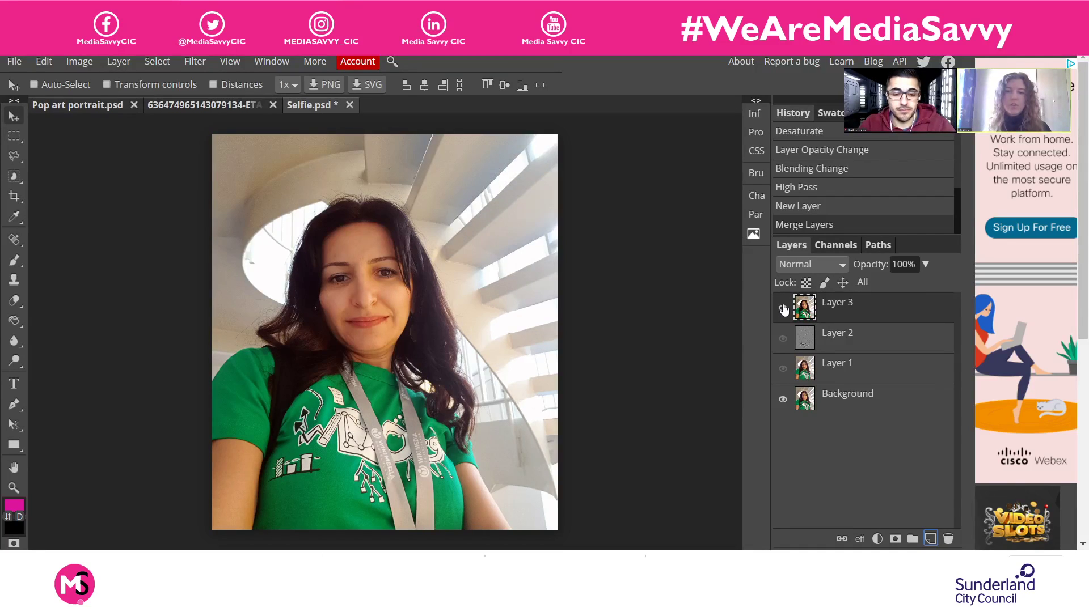
{"action": "left_click", "coordinate": [783, 309]}
{"action": "left_click", "coordinate": [784, 309]}
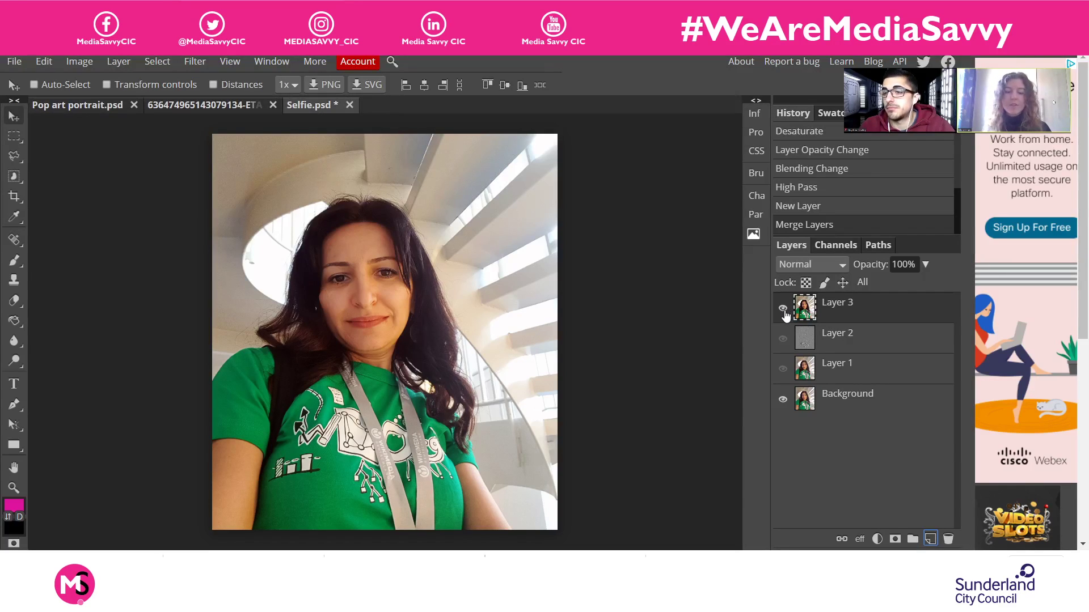
{"action": "key", "text": "ctrl+plus"}
{"action": "key", "text": "ctrl+plus"}
{"action": "key", "text": "ctrl+plus"}
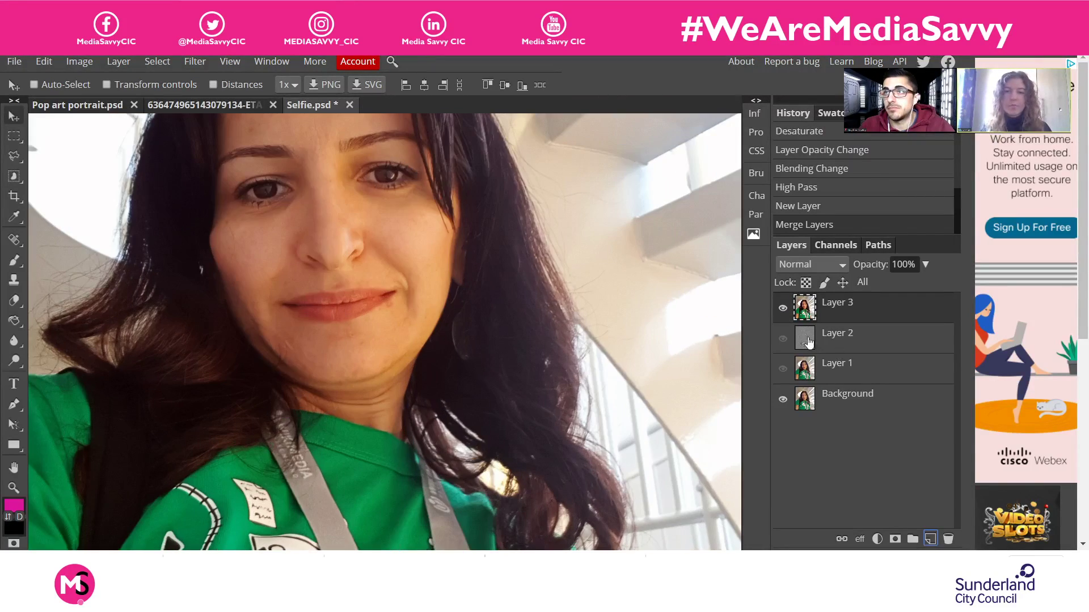
{"action": "left_click", "coordinate": [783, 308]}
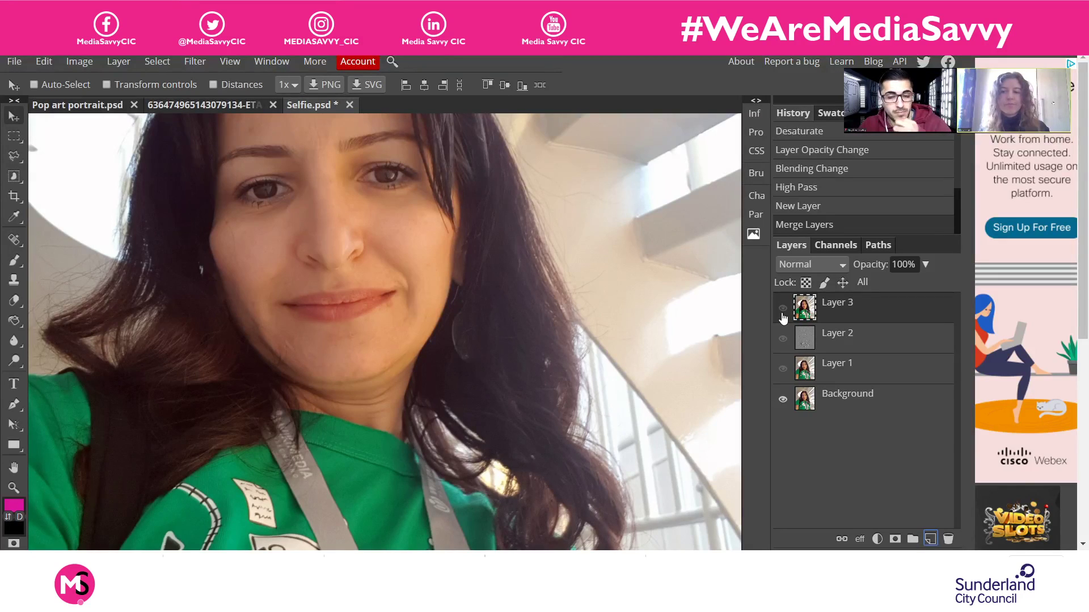
{"action": "left_click", "coordinate": [782, 311]}
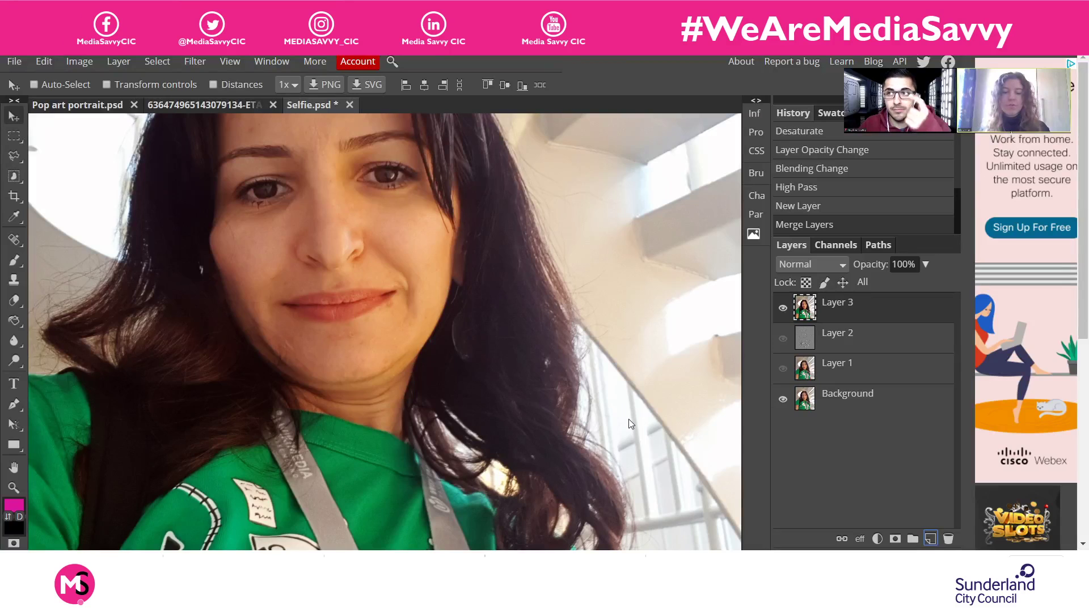
{"action": "key", "text": "ctrl+0"}
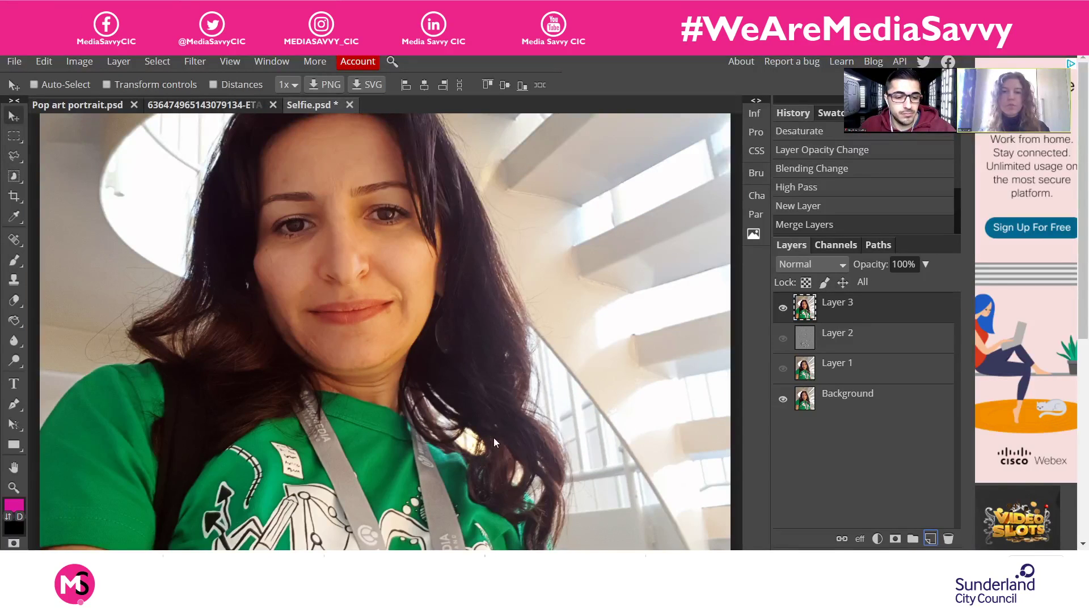
{"action": "scroll", "coordinate": [461, 416], "scroll_direction": "down", "scroll_amount": 1}
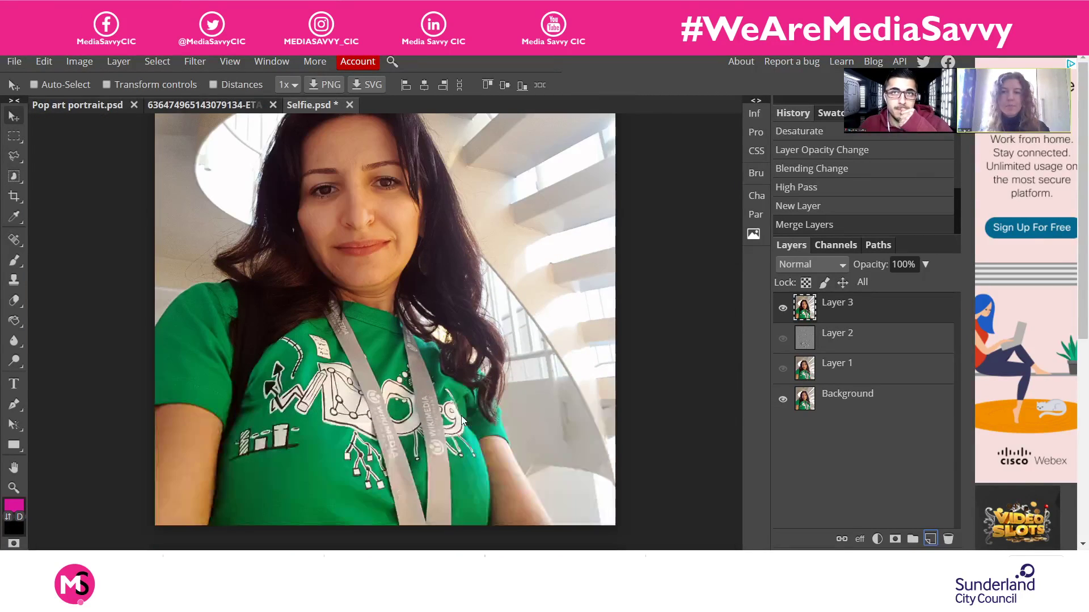
{"action": "scroll", "coordinate": [461, 417], "scroll_direction": "up", "scroll_amount": 1}
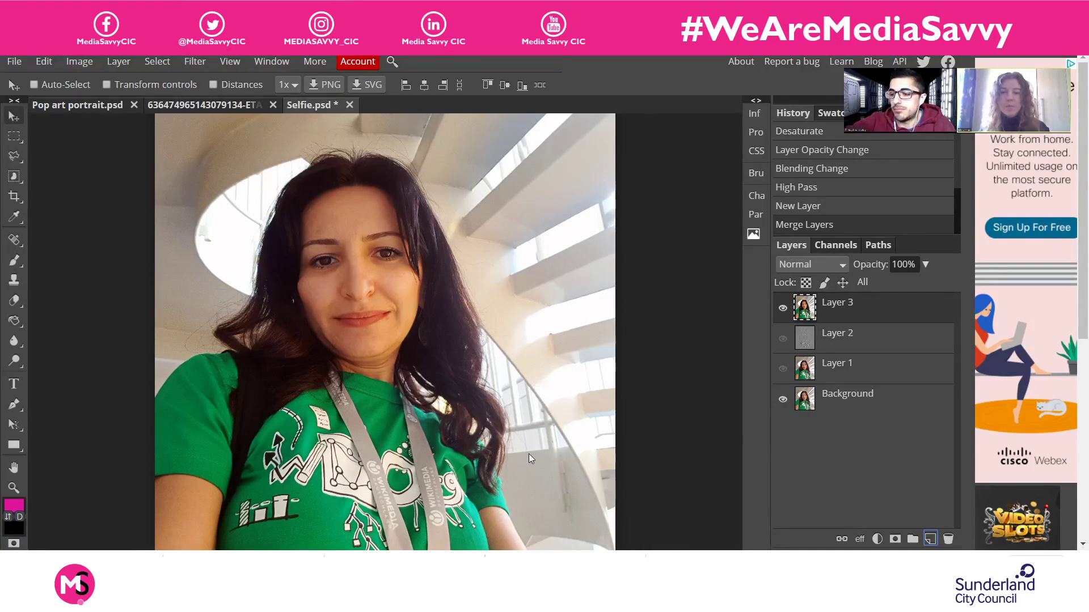
{"action": "scroll", "coordinate": [529, 453], "scroll_direction": "down", "scroll_amount": 1}
{"action": "scroll", "coordinate": [489, 455], "scroll_direction": "up", "scroll_amount": 1}
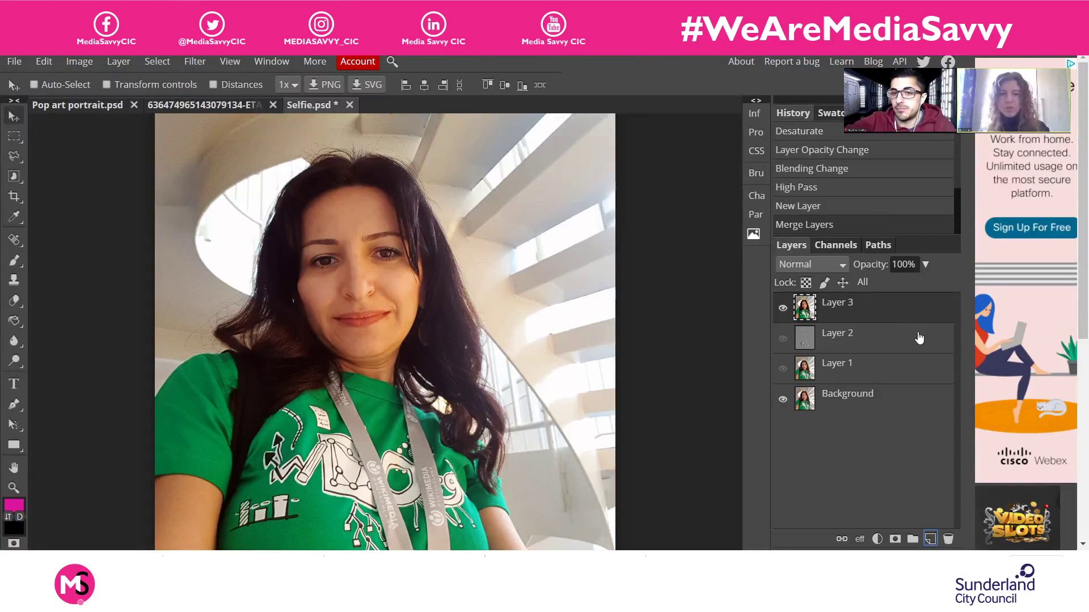
{"action": "scroll", "coordinate": [502, 453], "scroll_direction": "down", "scroll_amount": 1}
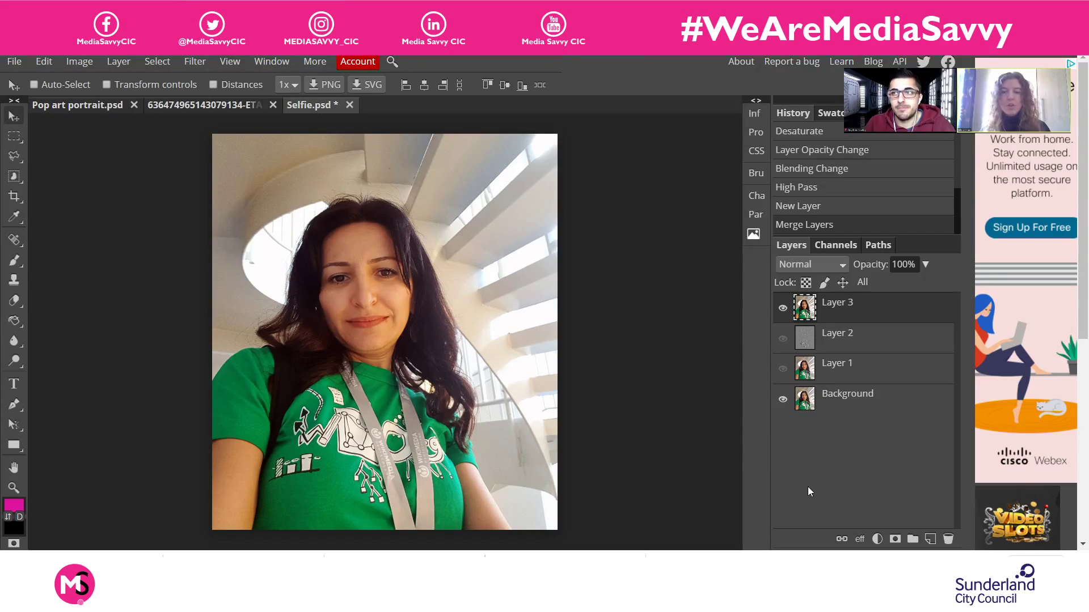
Add an orange Photo Filter adjustment layer above Layer 3 and reduce its density to 6%
{"action": "left_click", "coordinate": [878, 540]}
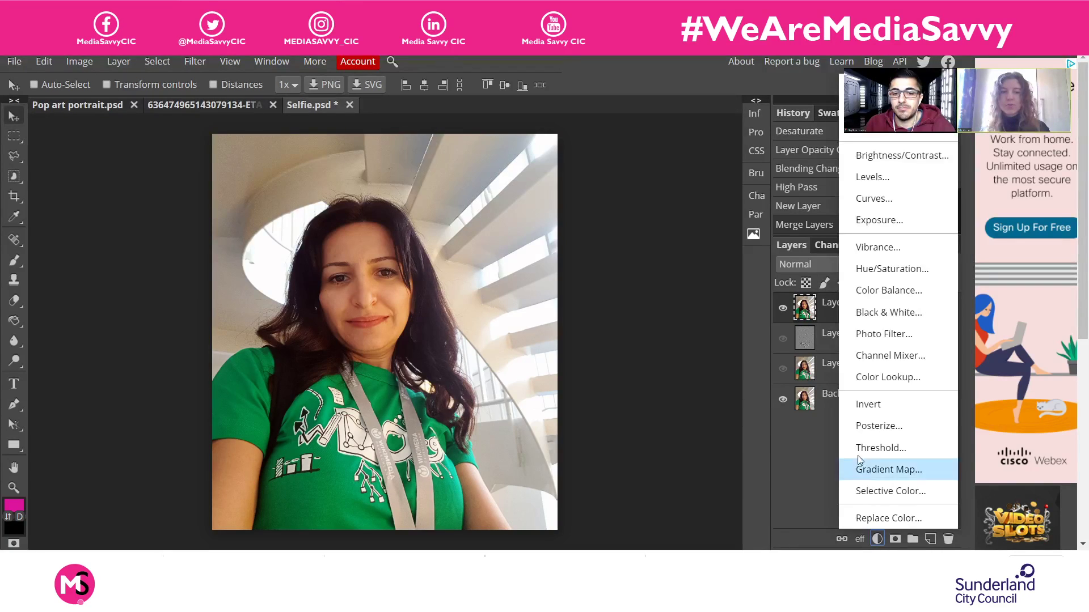
{"action": "left_click", "coordinate": [874, 334]}
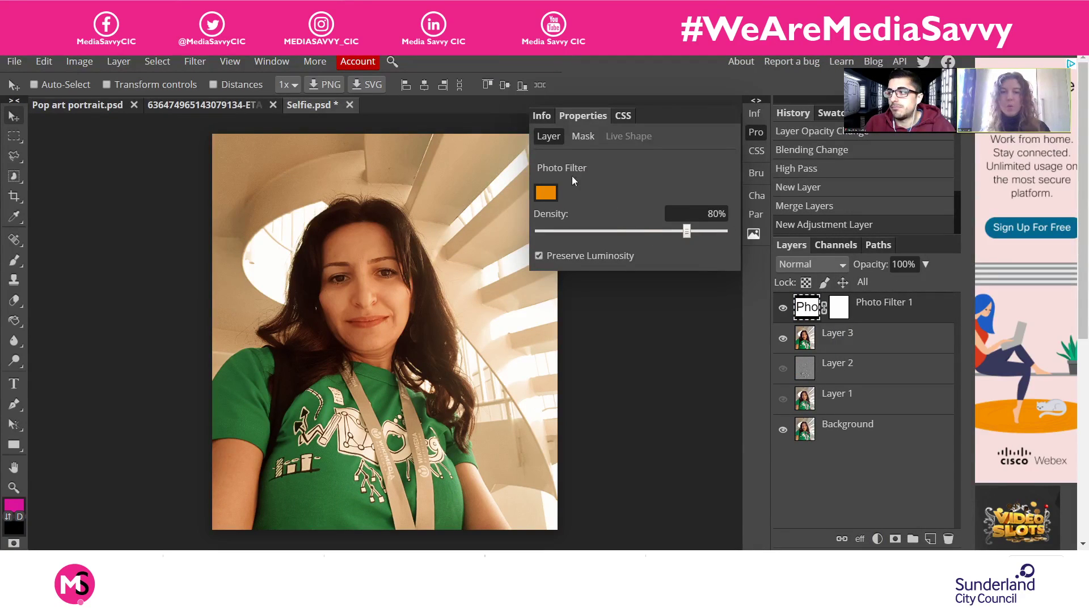
{"action": "double_click", "coordinate": [706, 217]}
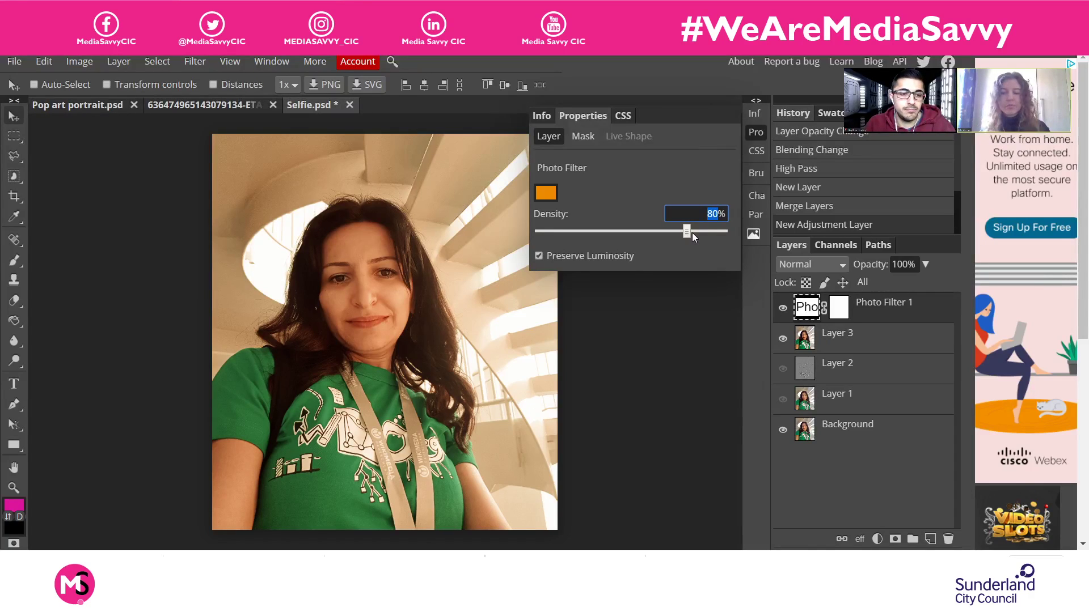
{"action": "type", "text": "10"}
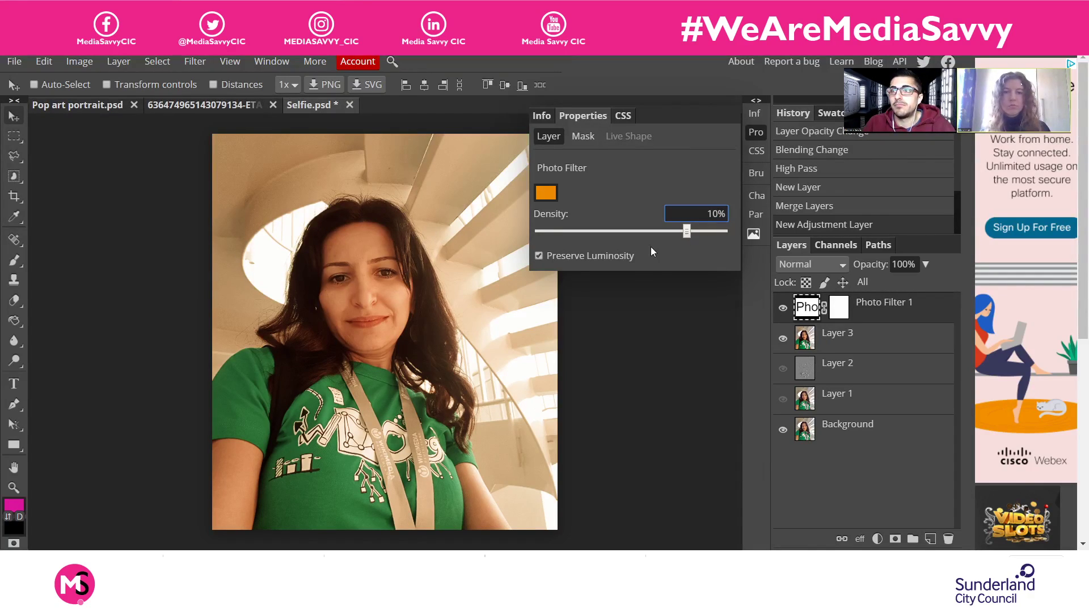
{"action": "key", "text": "Return"}
{"action": "left_click", "coordinate": [557, 234]}
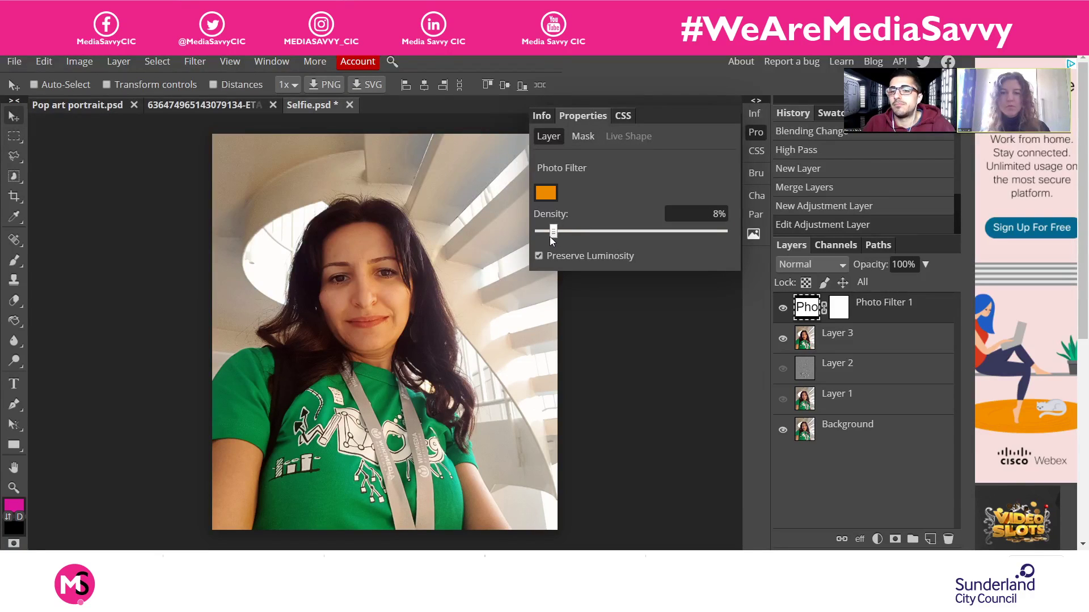
{"action": "left_click_drag", "start_coordinate": [549, 237], "coordinate": [548, 237]}
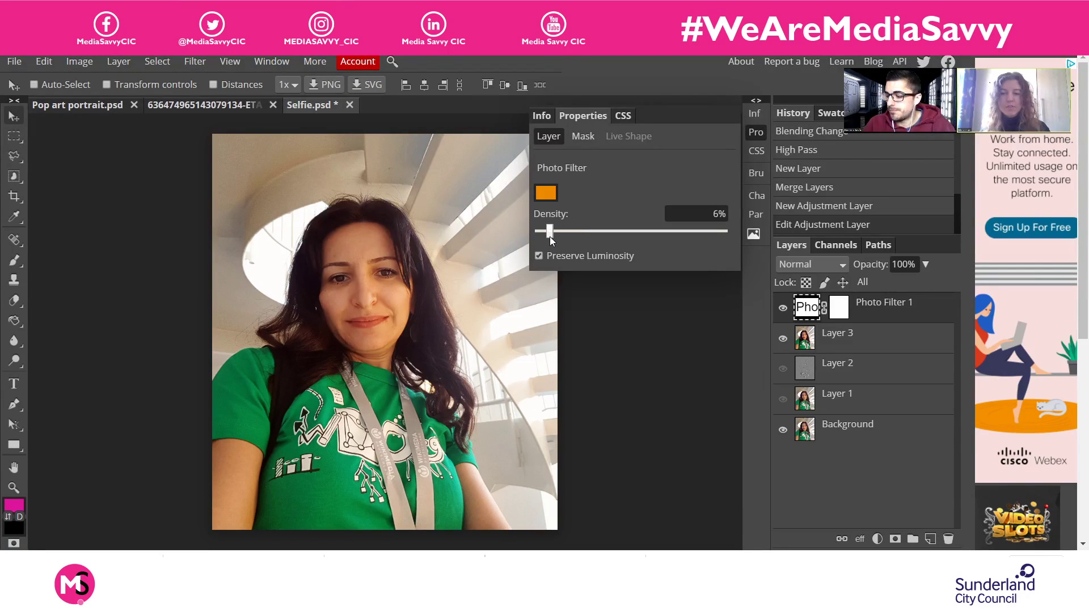
Compare the selfie with and without the Photo Filter, and set its density to 8%
{"action": "left_click", "coordinate": [783, 310]}
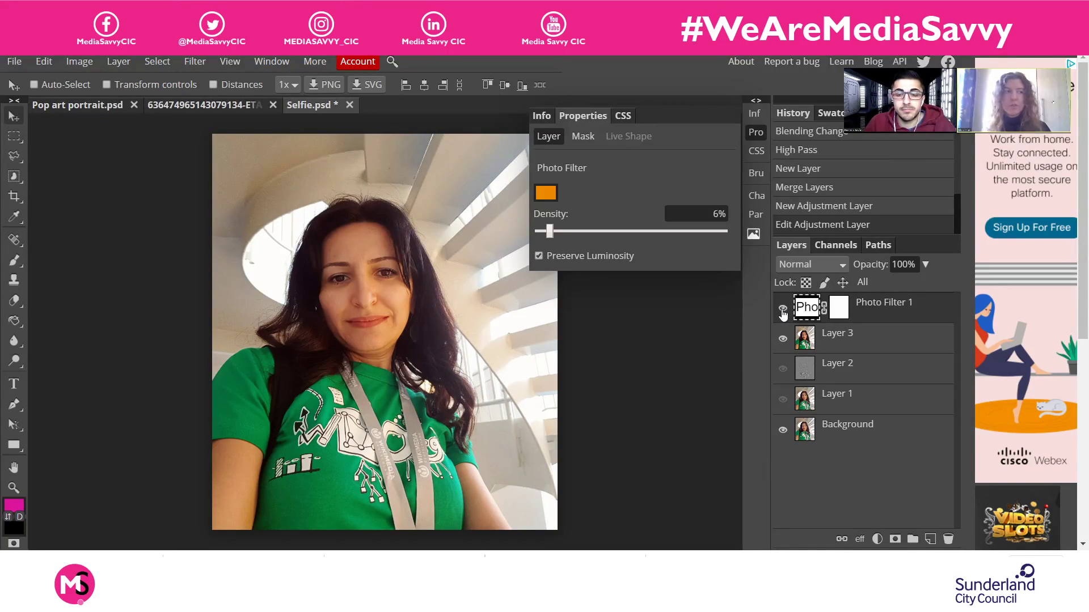
{"action": "left_click", "coordinate": [783, 310]}
{"action": "left_click", "coordinate": [783, 310]}
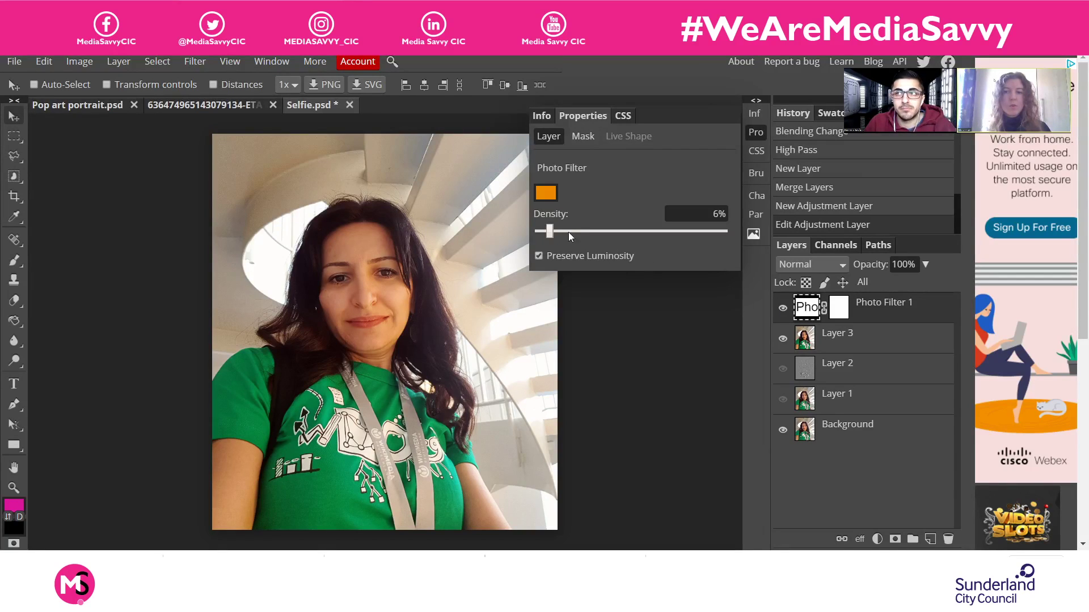
{"action": "left_click", "coordinate": [554, 232]}
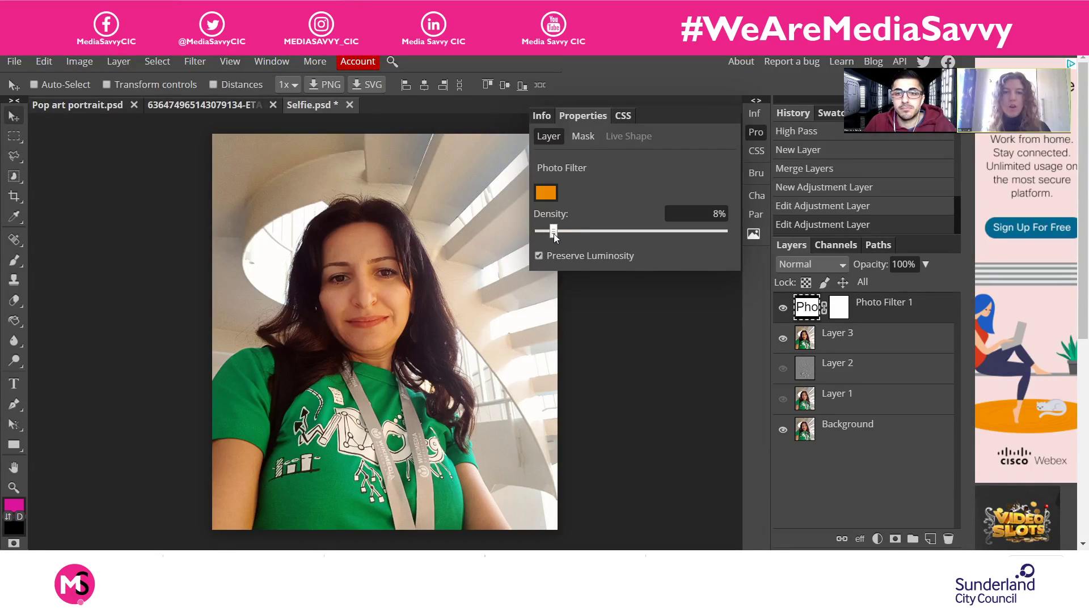
{"action": "left_click", "coordinate": [783, 310]}
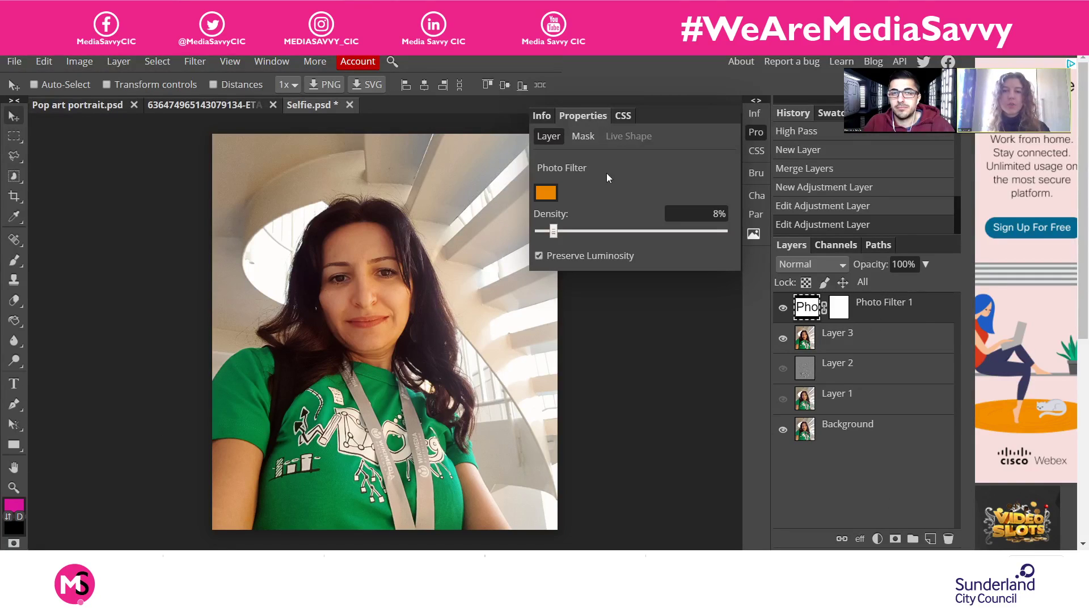
{"action": "left_click", "coordinate": [757, 133]}
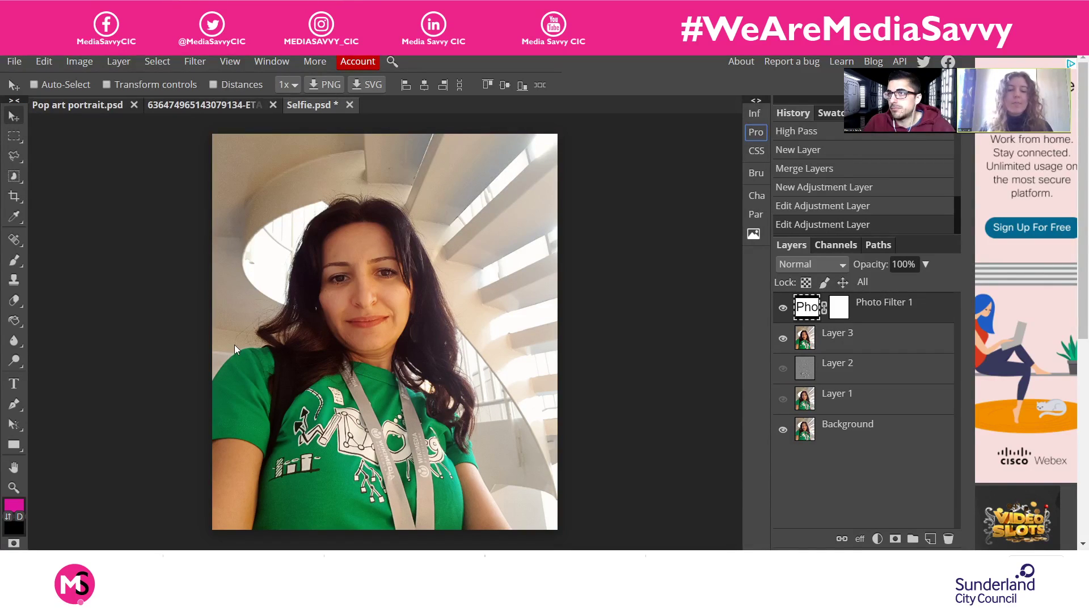
Draw a Lasso selection around the iris of the eye on the image's left side
{"action": "scroll", "coordinate": [234, 345], "scroll_direction": "up", "scroll_amount": 5}
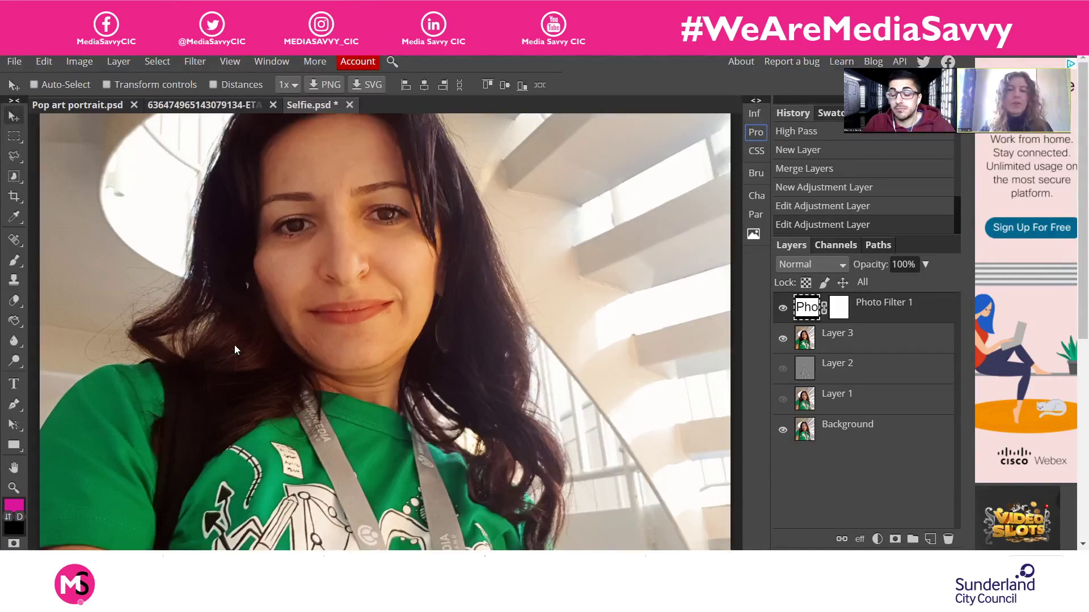
{"action": "scroll", "coordinate": [236, 349], "scroll_direction": "up", "scroll_amount": 2}
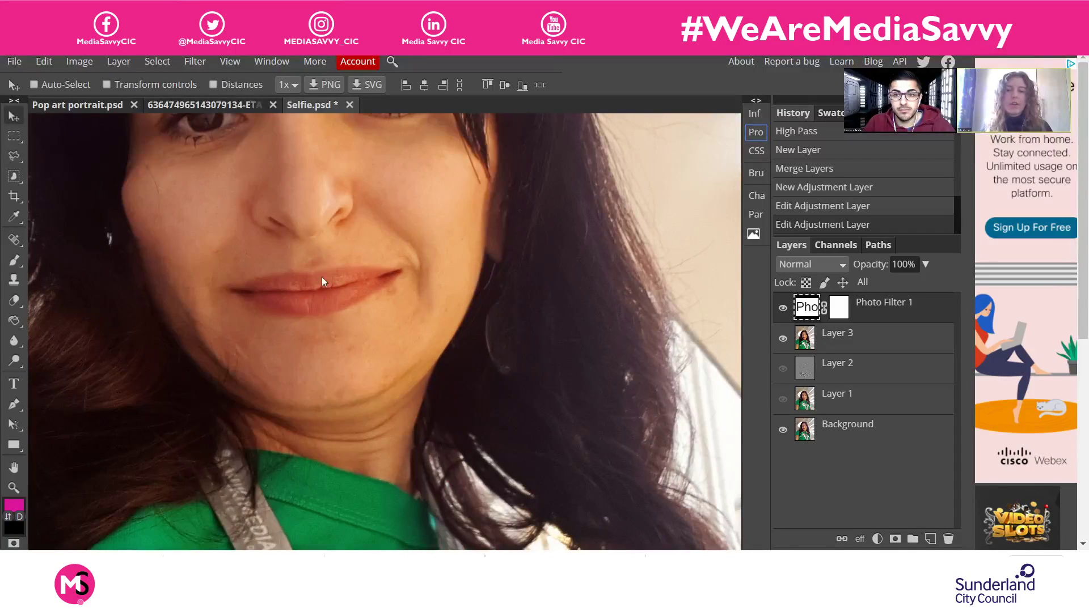
{"action": "left_click_drag", "start_coordinate": [352, 250], "coordinate": [497, 384]}
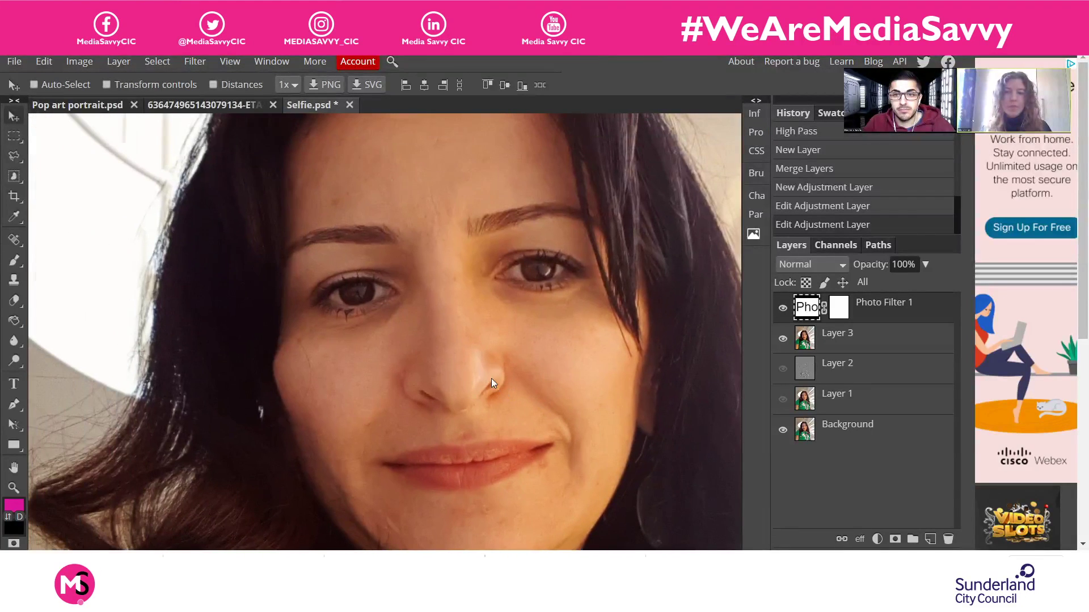
{"action": "scroll", "coordinate": [486, 376], "scroll_direction": "up", "scroll_amount": 2}
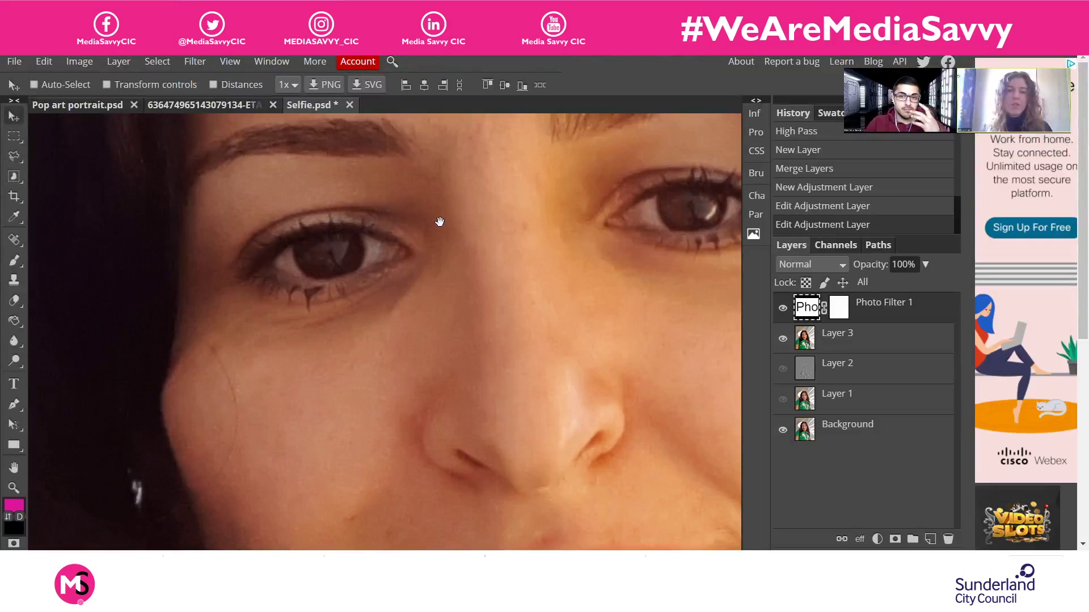
{"action": "left_click_drag", "start_coordinate": [437, 221], "coordinate": [333, 260]}
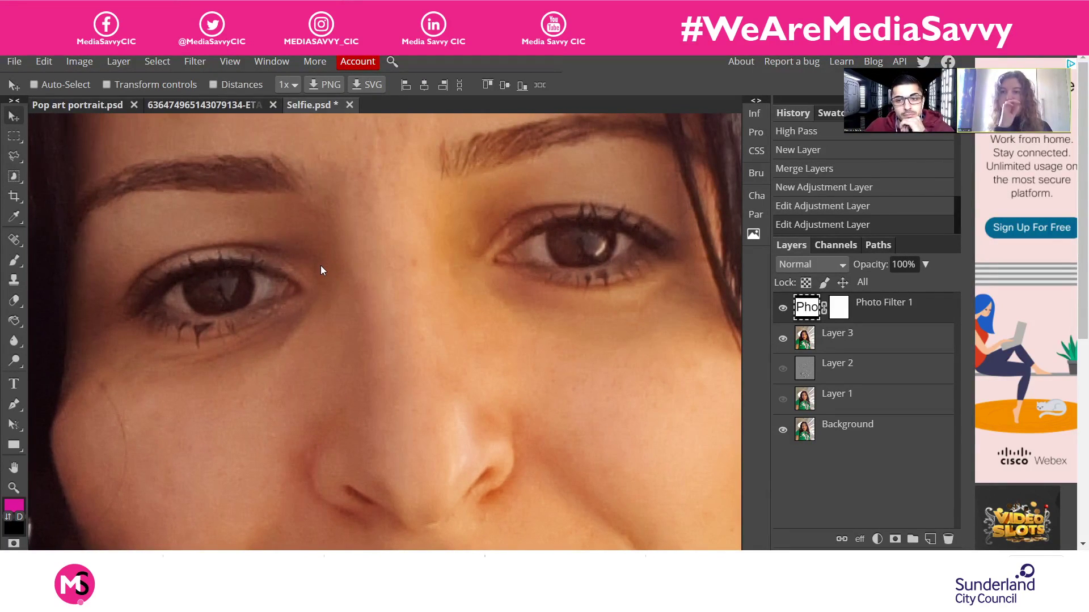
{"action": "left_click", "coordinate": [15, 156]}
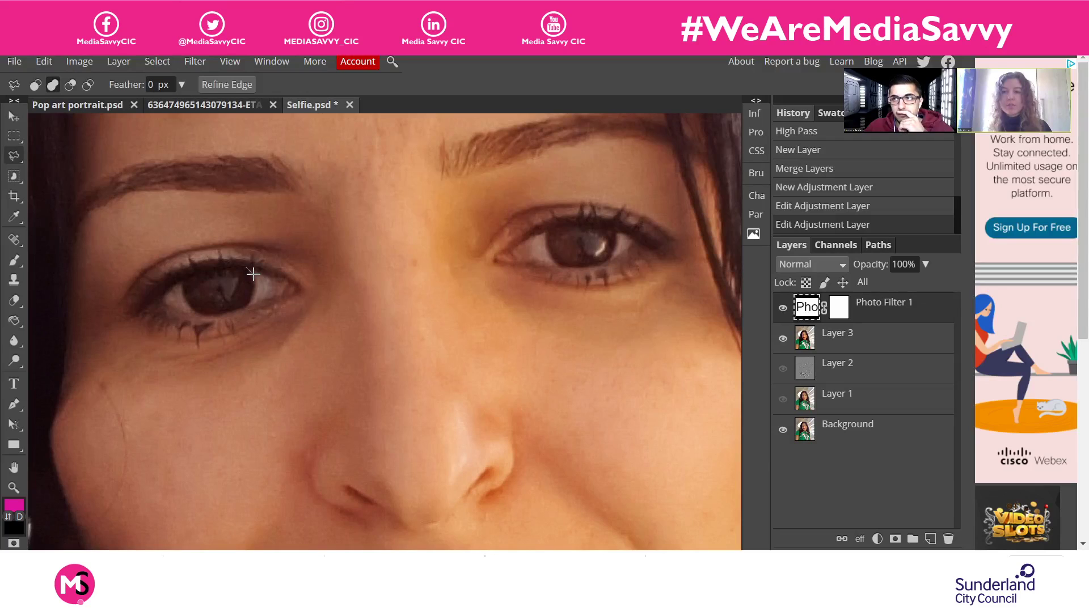
{"action": "mouse_move", "coordinate": [253, 274]}
{"action": "left_mouse_down"}
{"action": "mouse_move", "coordinate": [248, 302]}
{"action": "mouse_move", "coordinate": [226, 312]}
{"action": "mouse_move", "coordinate": [203, 316]}
{"action": "mouse_move", "coordinate": [179, 290]}
{"action": "mouse_move", "coordinate": [204, 268]}
{"action": "mouse_move", "coordinate": [242, 267]}
{"action": "left_mouse_up"}
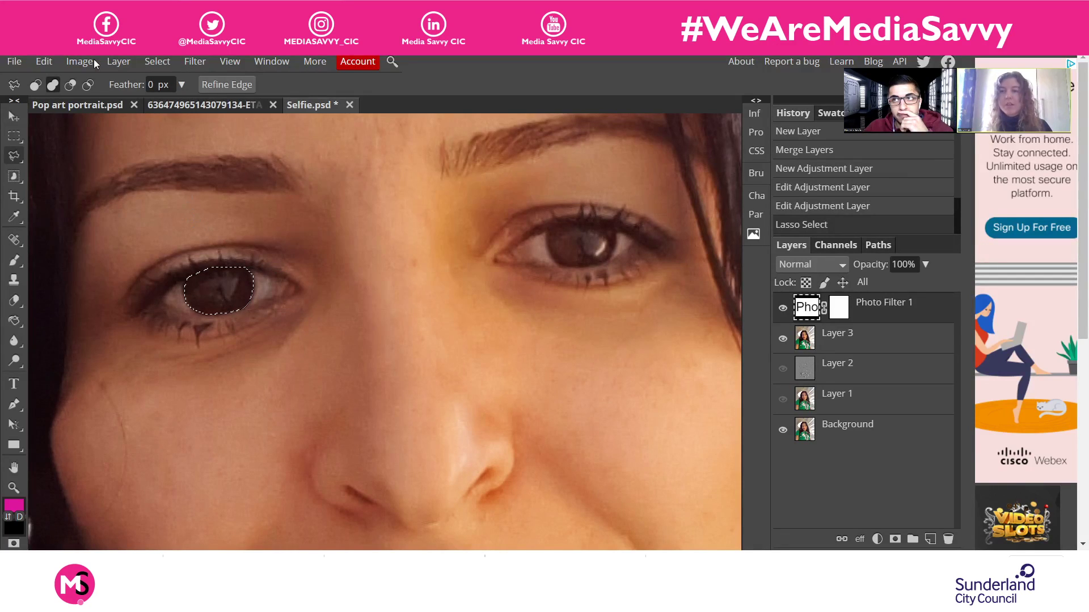
Add the iris of the eye on the image's right side to the existing Lasso selection and refine its outline
{"action": "left_click", "coordinate": [53, 85]}
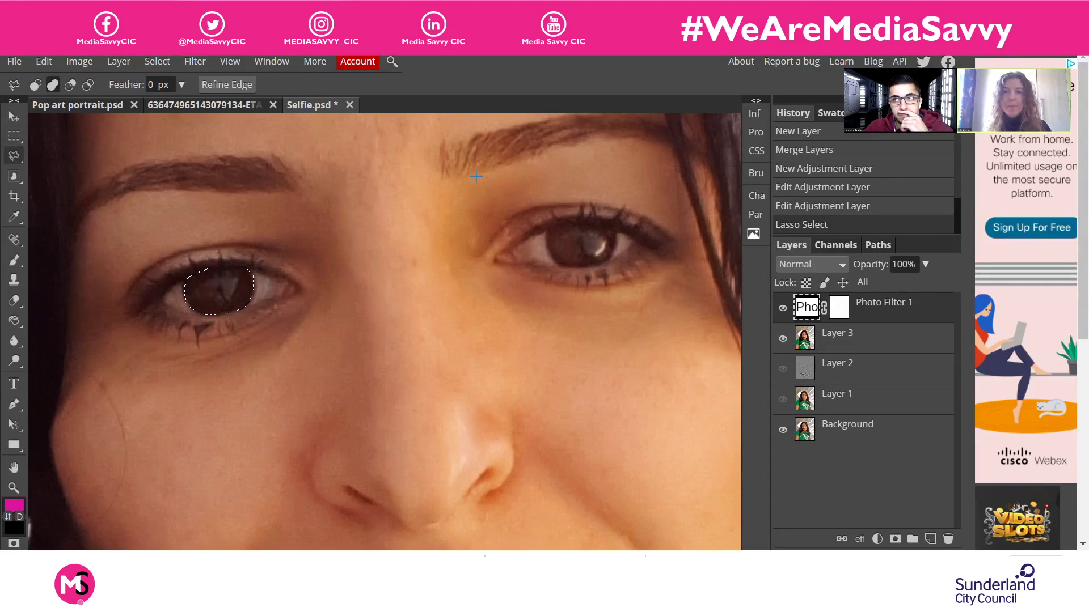
{"action": "left_click_drag", "start_coordinate": [548, 227], "coordinate": [546, 245]}
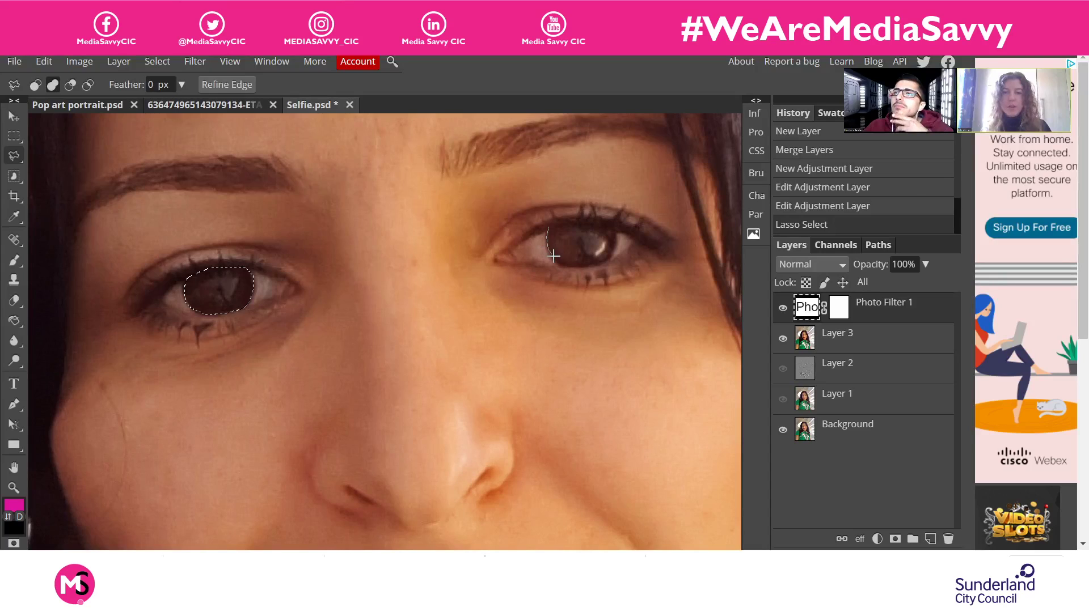
{"action": "mouse_move", "coordinate": [560, 262]}
{"action": "left_mouse_down"}
{"action": "mouse_move", "coordinate": [610, 256]}
{"action": "mouse_move", "coordinate": [614, 229]}
{"action": "mouse_move", "coordinate": [547, 227]}
{"action": "left_mouse_up"}
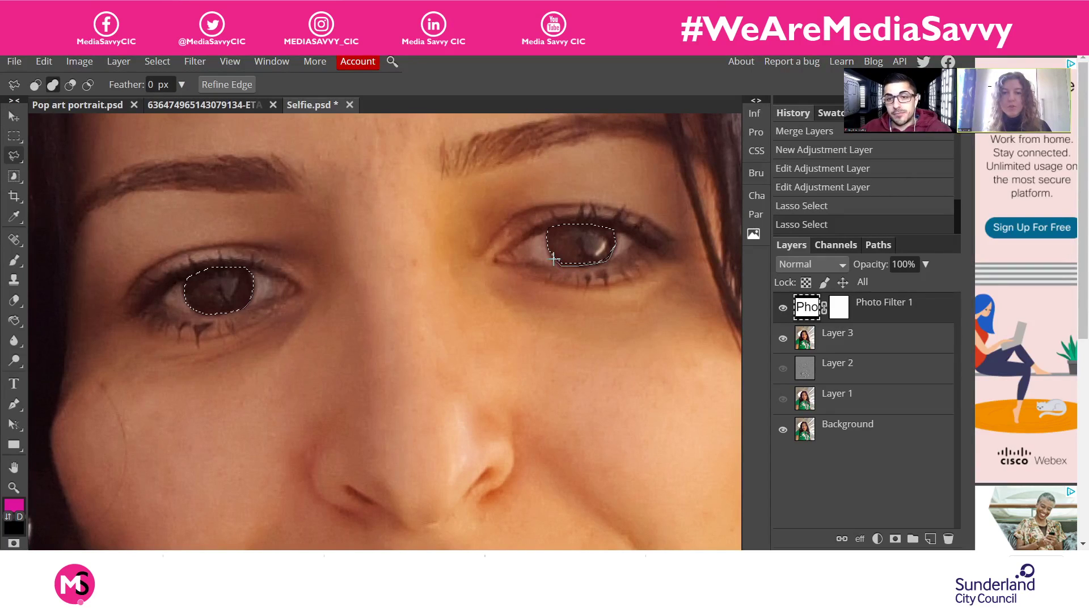
{"action": "left_click_drag", "start_coordinate": [548, 250], "coordinate": [610, 241]}
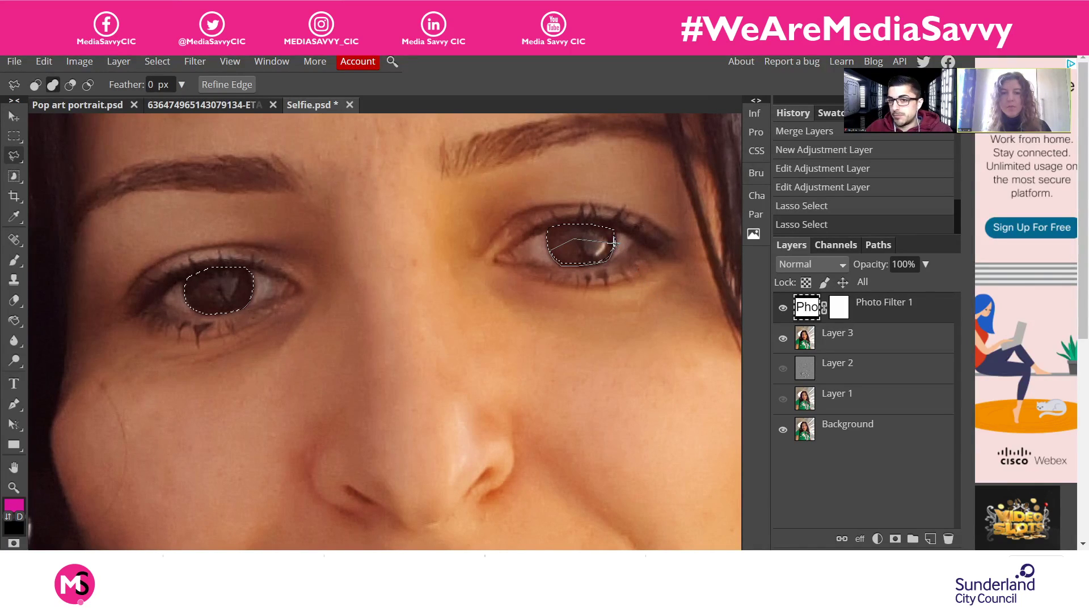
{"action": "double_click", "coordinate": [615, 244]}
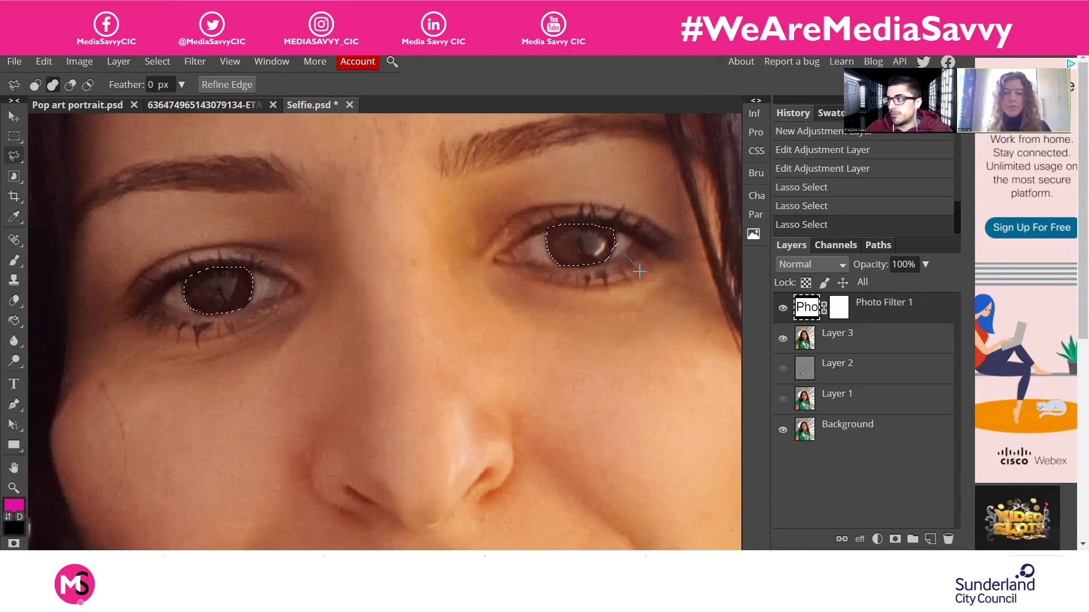
Add a Hue/Saturation adjustment layer limited to the two selected irises
{"action": "left_click", "coordinate": [876, 540]}
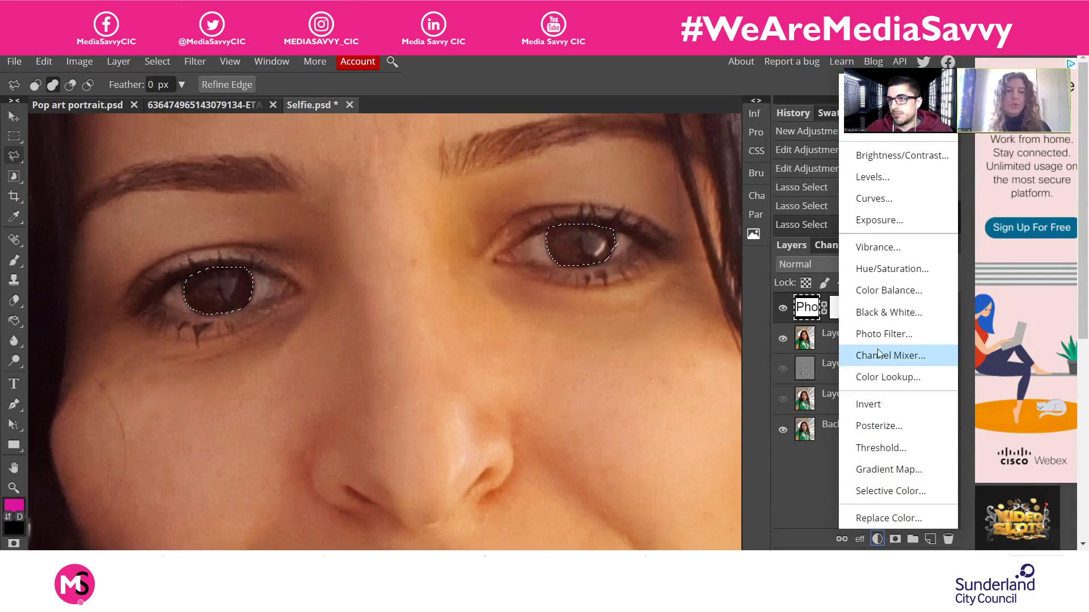
{"action": "left_click", "coordinate": [906, 270]}
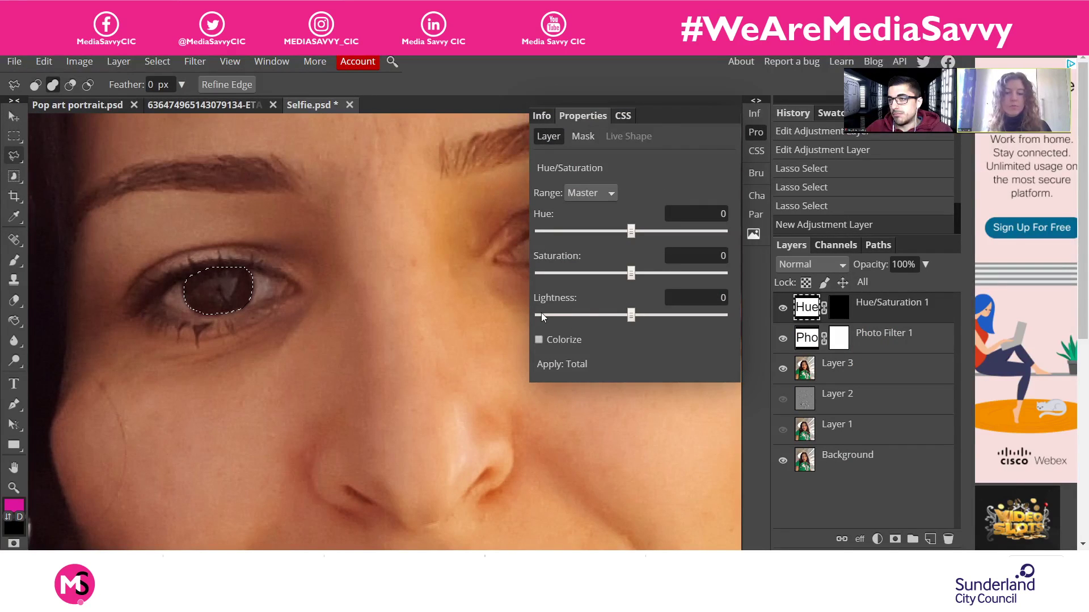
{"action": "key", "text": "ctrl+0"}
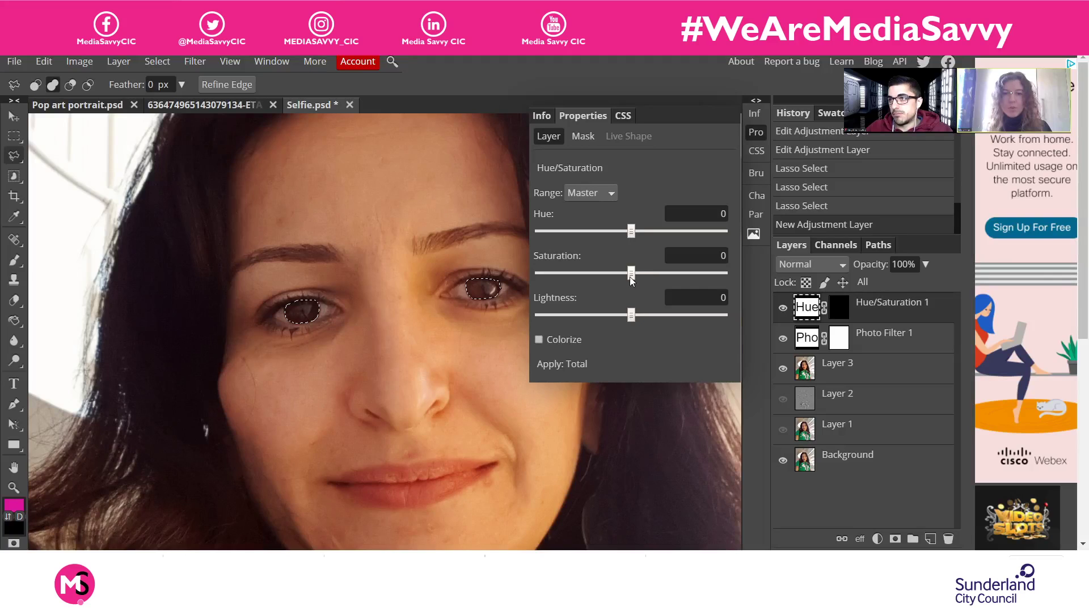
Preview iris saturation values up to 100, and set the Hue/Saturation layer's saturation to 11
{"action": "left_click_drag", "start_coordinate": [632, 275], "coordinate": [635, 277]}
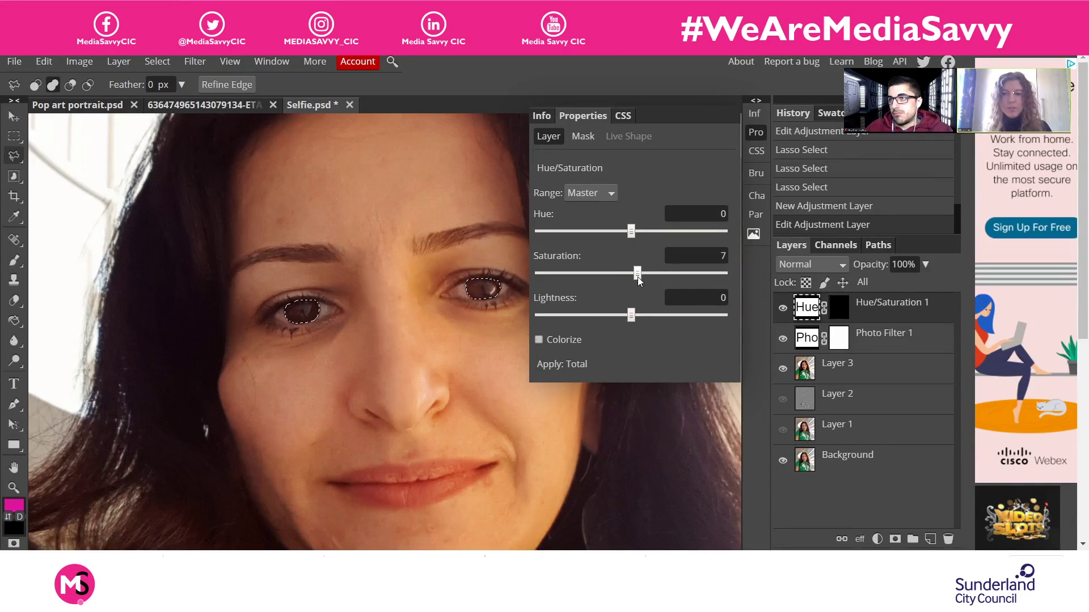
{"action": "left_click_drag", "start_coordinate": [637, 280], "coordinate": [636, 280]}
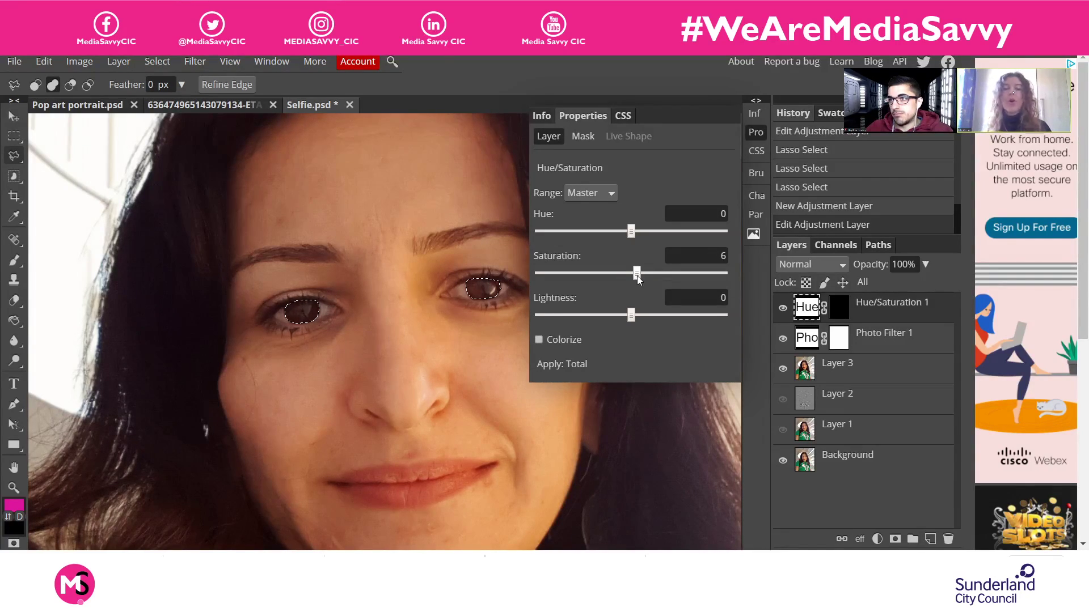
{"action": "left_click_drag", "start_coordinate": [763, 257], "coordinate": [766, 257]}
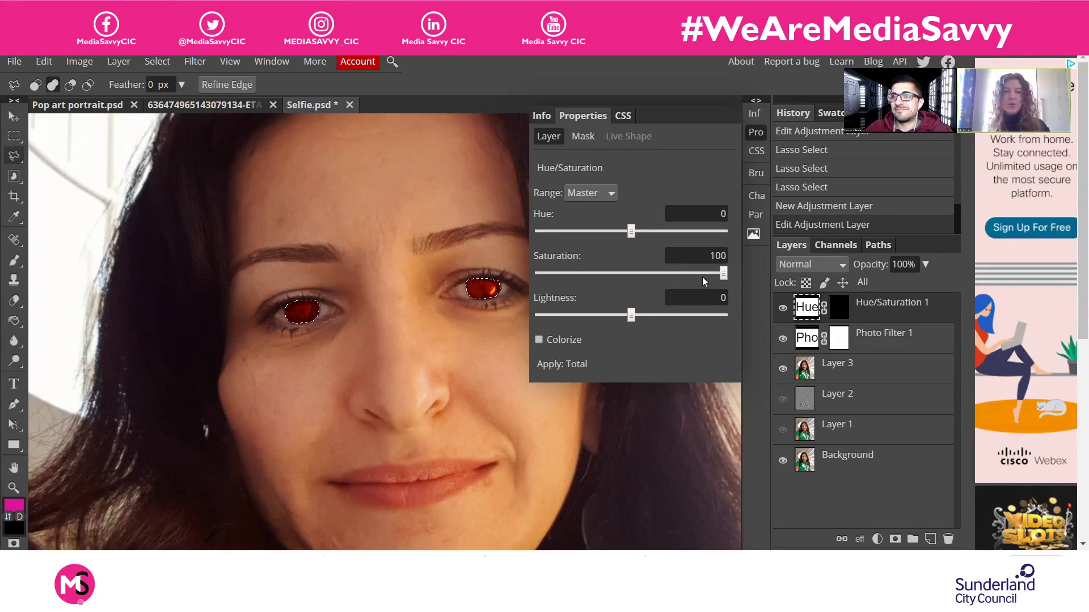
{"action": "left_click_drag", "start_coordinate": [721, 274], "coordinate": [673, 275]}
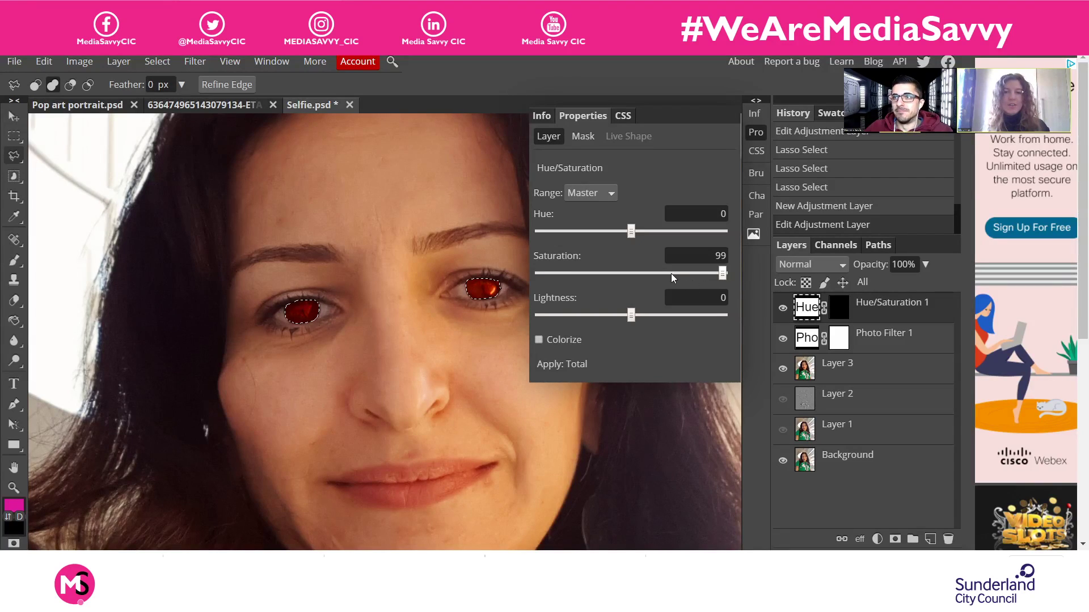
{"action": "left_click", "coordinate": [644, 275]}
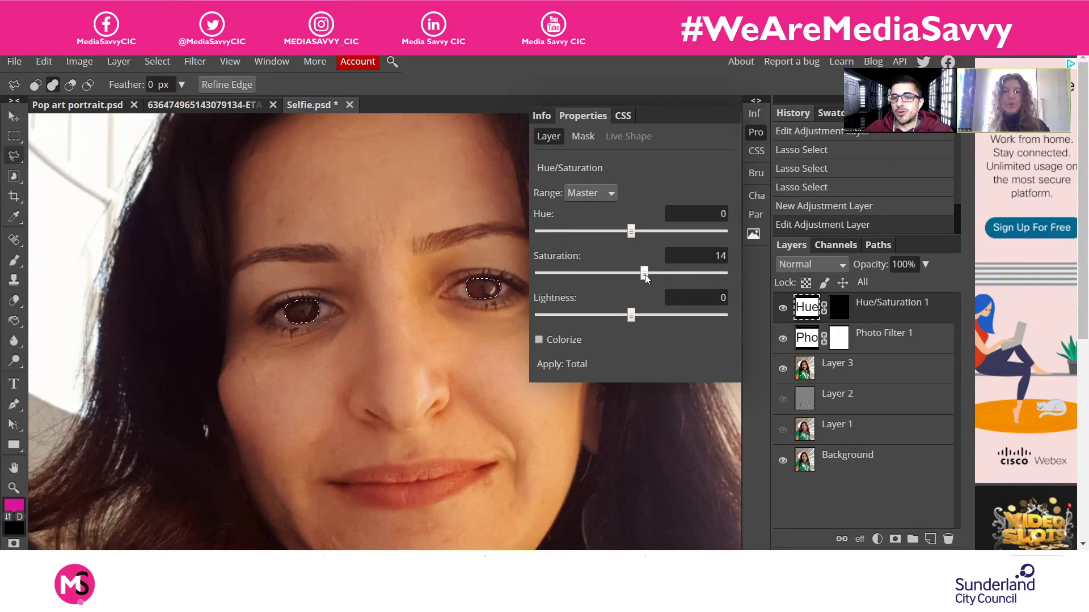
{"action": "left_click_drag", "start_coordinate": [645, 274], "coordinate": [641, 274]}
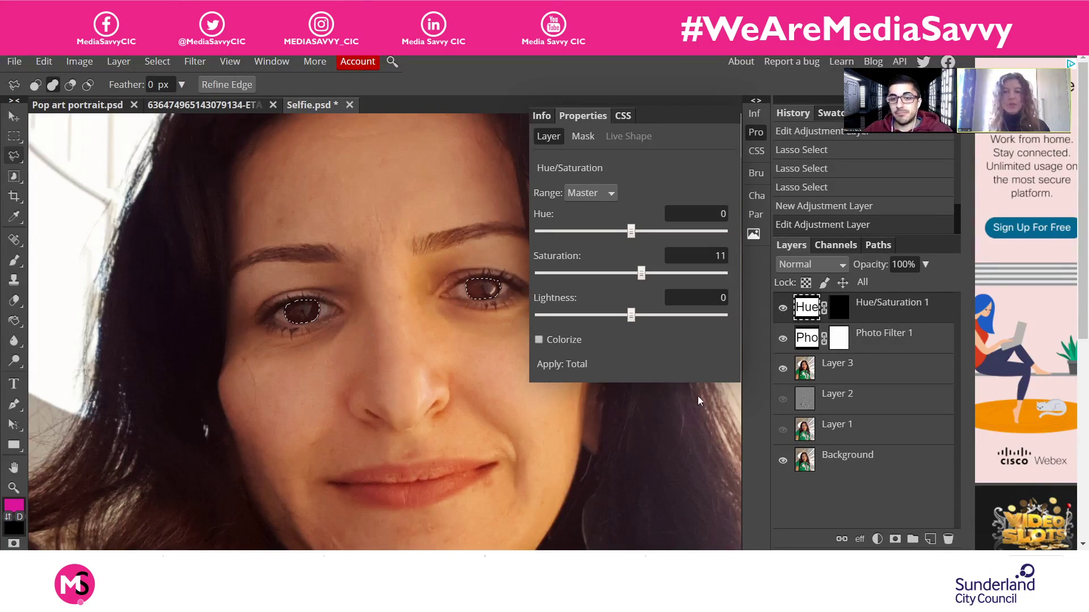
Add a Brightness/Contrast adjustment layer limited to the two selected irises and set its brightness to 11
{"action": "left_click", "coordinate": [877, 538]}
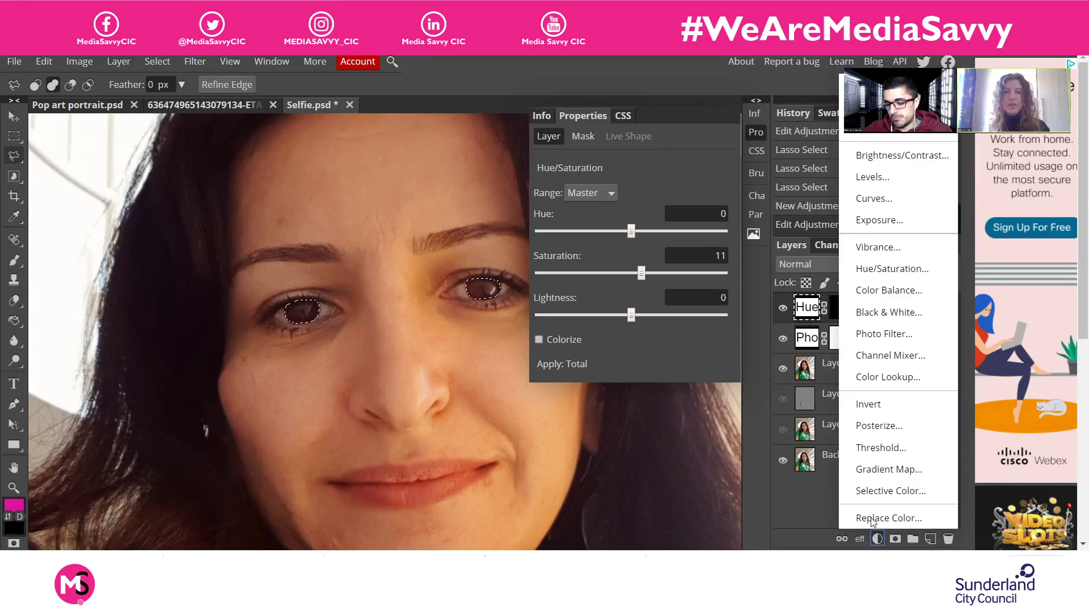
{"action": "left_click", "coordinate": [927, 159]}
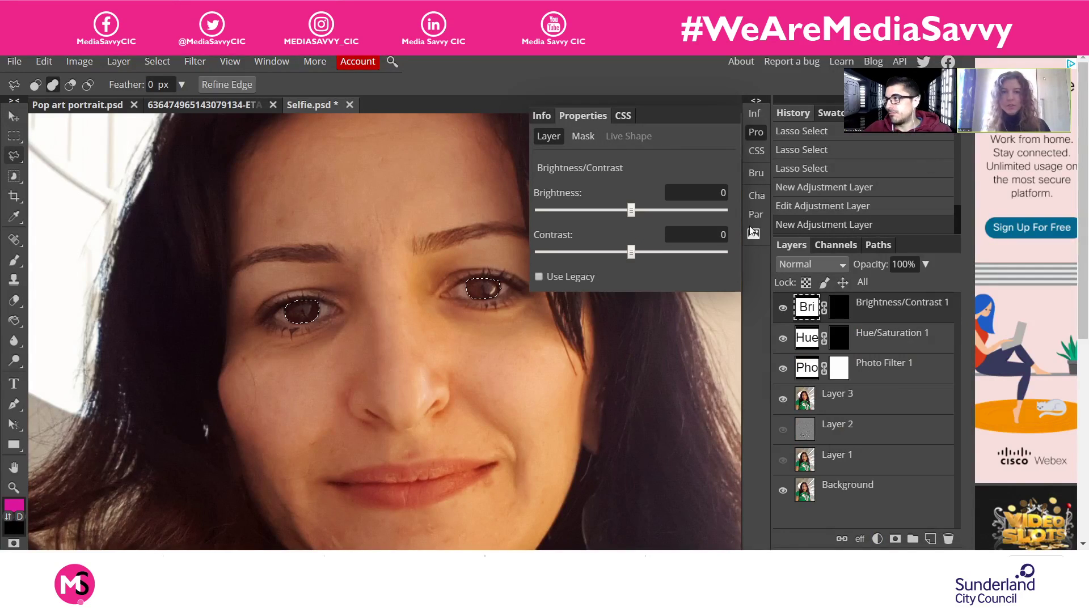
{"action": "left_click", "coordinate": [636, 212]}
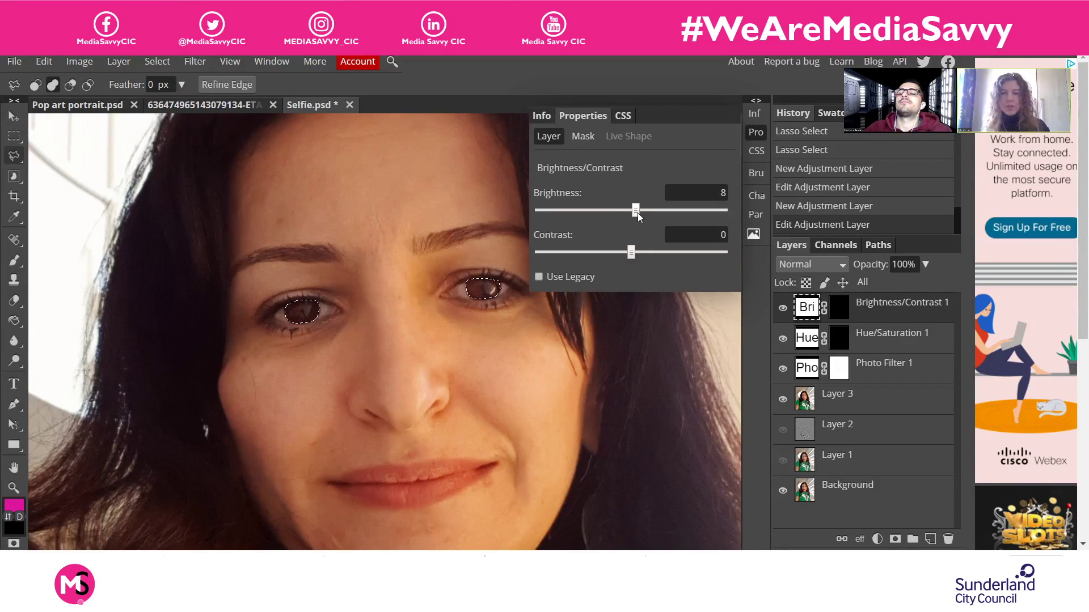
{"action": "left_click", "coordinate": [638, 212]}
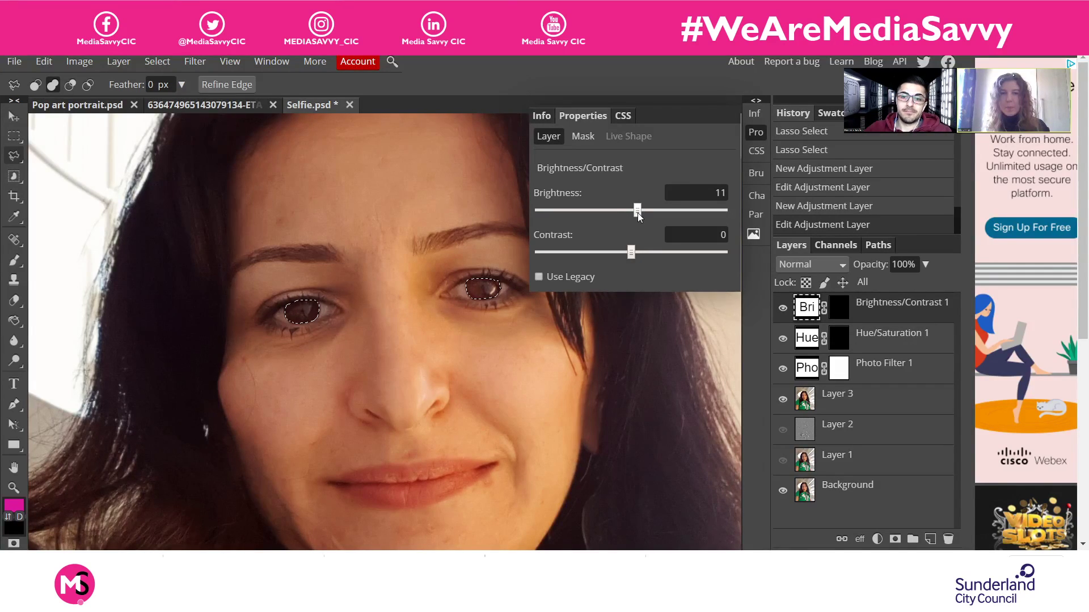
Clear the iris selection and compare the portrait with the Brightness/Contrast and Hue/Saturation layers hidden and shown
{"action": "left_click", "coordinate": [784, 311]}
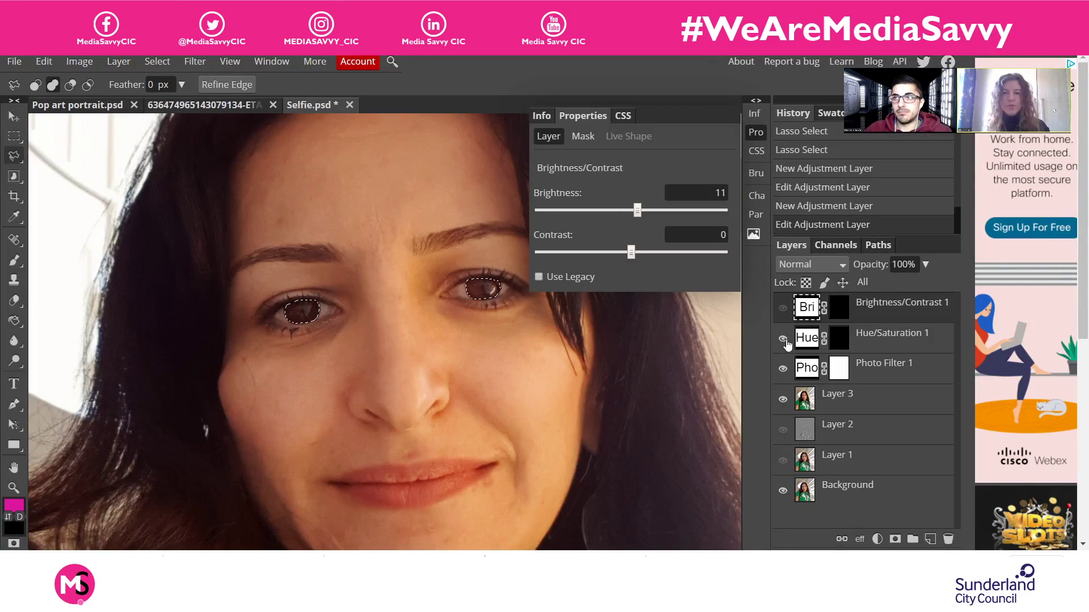
{"action": "left_click", "coordinate": [783, 339]}
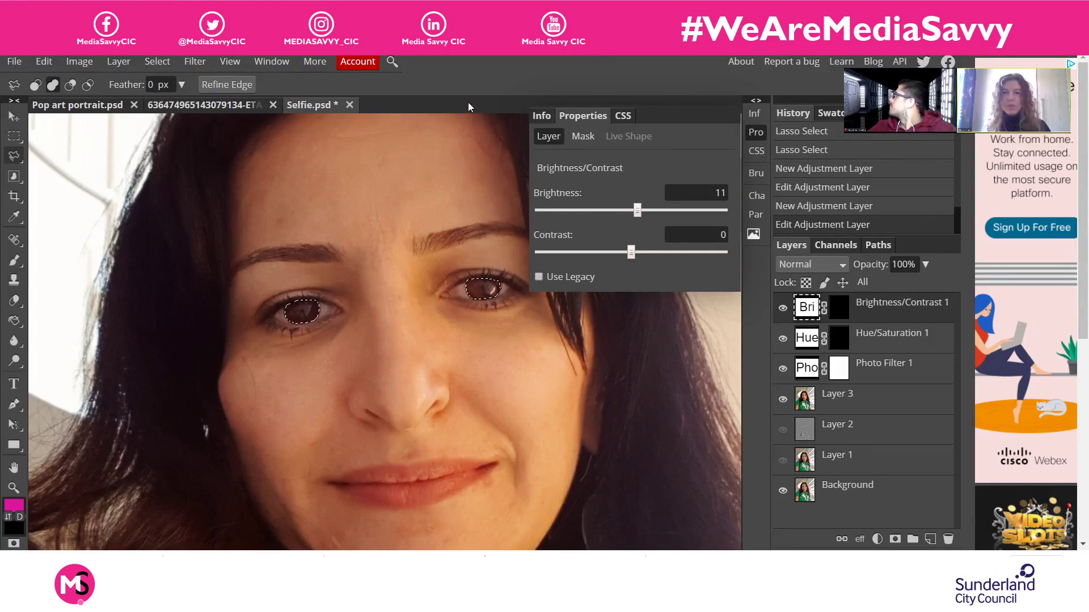
{"action": "key", "text": "ctrl+d"}
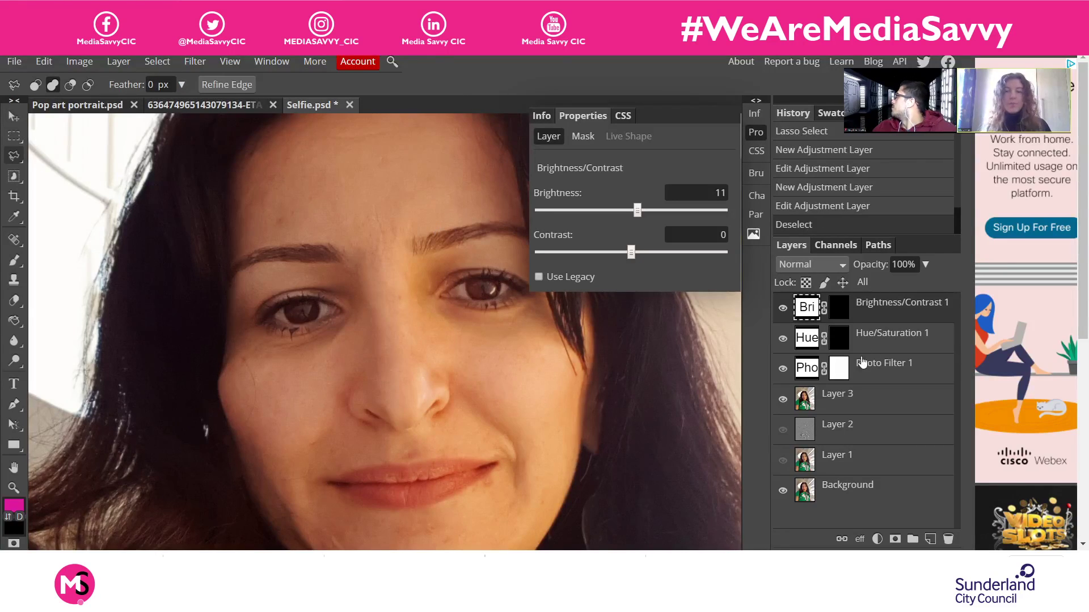
{"action": "left_click", "coordinate": [755, 132]}
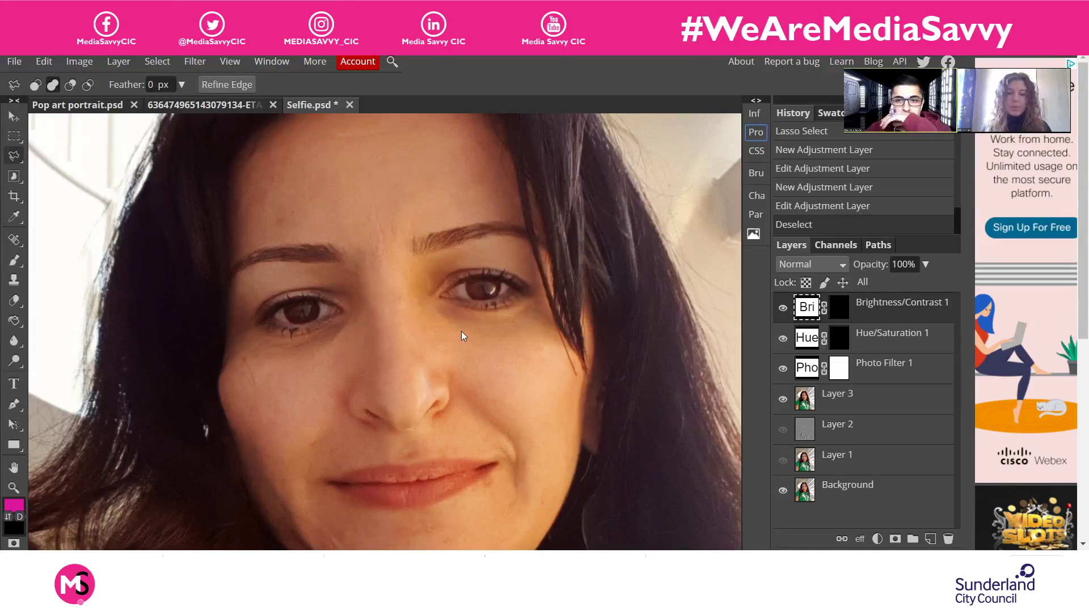
{"action": "key", "text": "ctrl+minus"}
{"action": "left_click", "coordinate": [783, 307]}
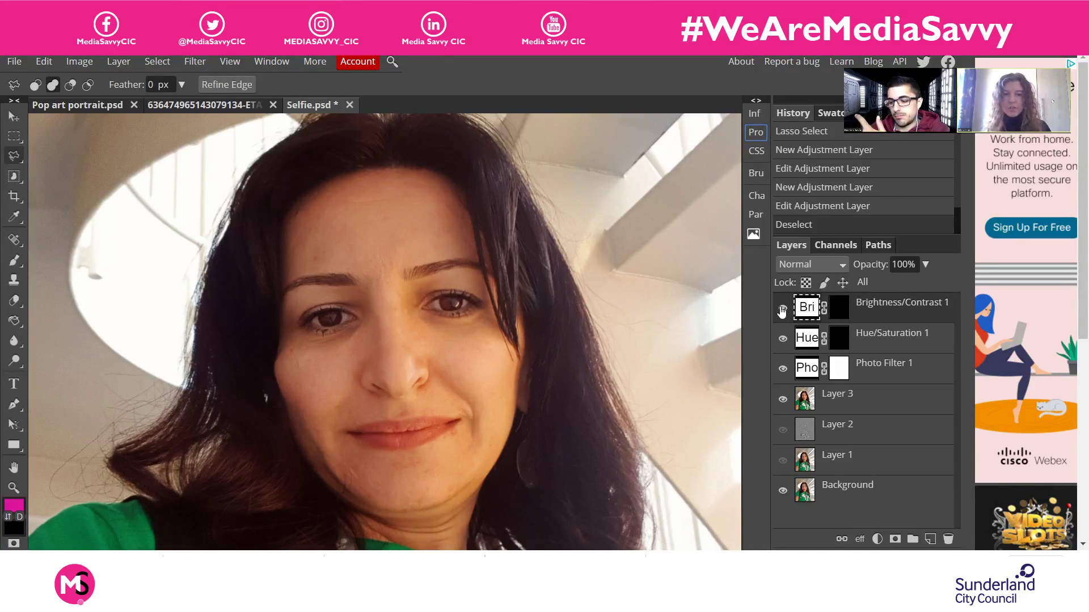
{"action": "left_click", "coordinate": [783, 338]}
{"action": "left_click", "coordinate": [783, 339]}
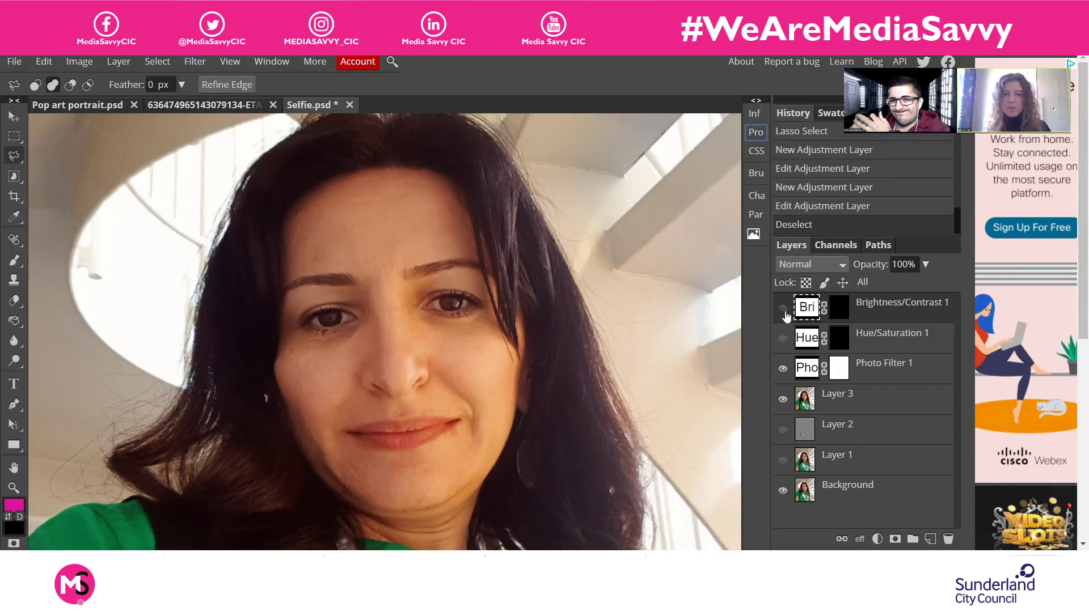
{"action": "left_click", "coordinate": [783, 307]}
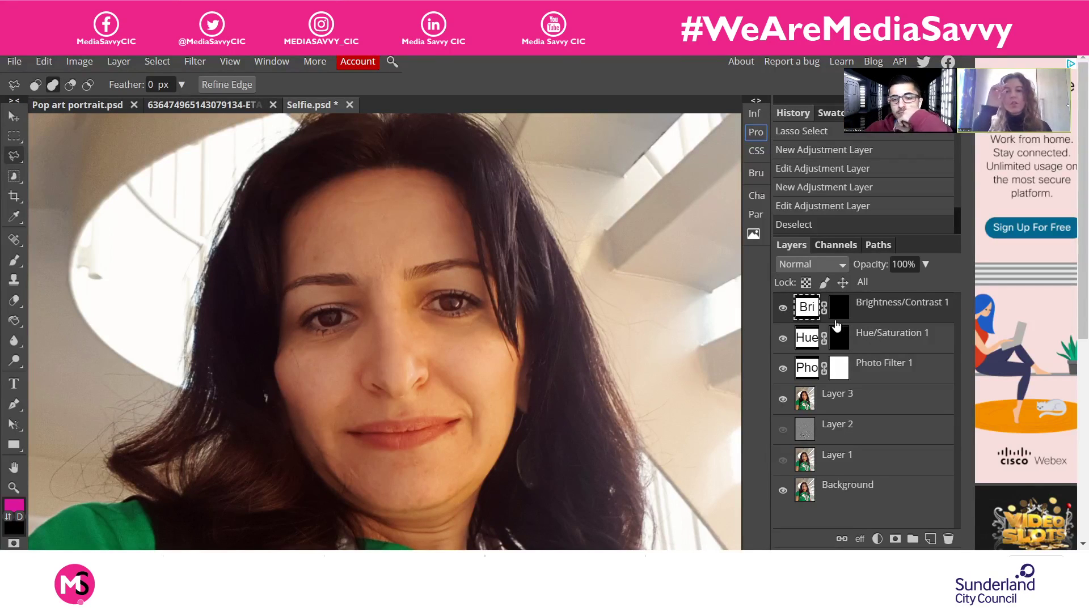
Inspect the brightened eyes in the whole portrait and reopen the settings of the Hue/Saturation 1 layer
{"action": "scroll", "coordinate": [627, 386], "scroll_direction": "down", "scroll_amount": 2}
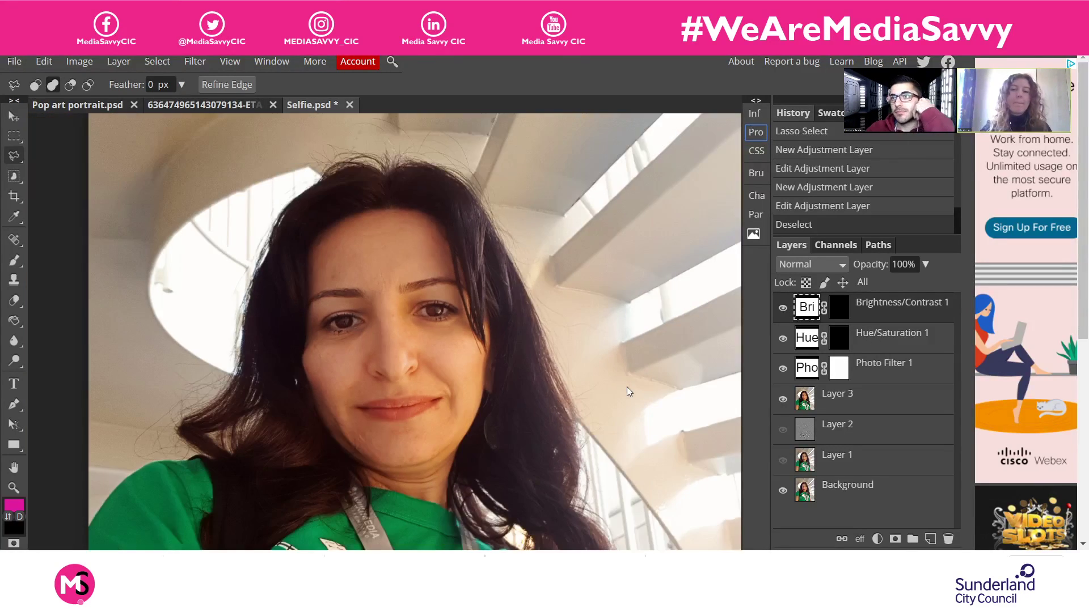
{"action": "scroll", "coordinate": [627, 386], "scroll_direction": "up", "scroll_amount": 1}
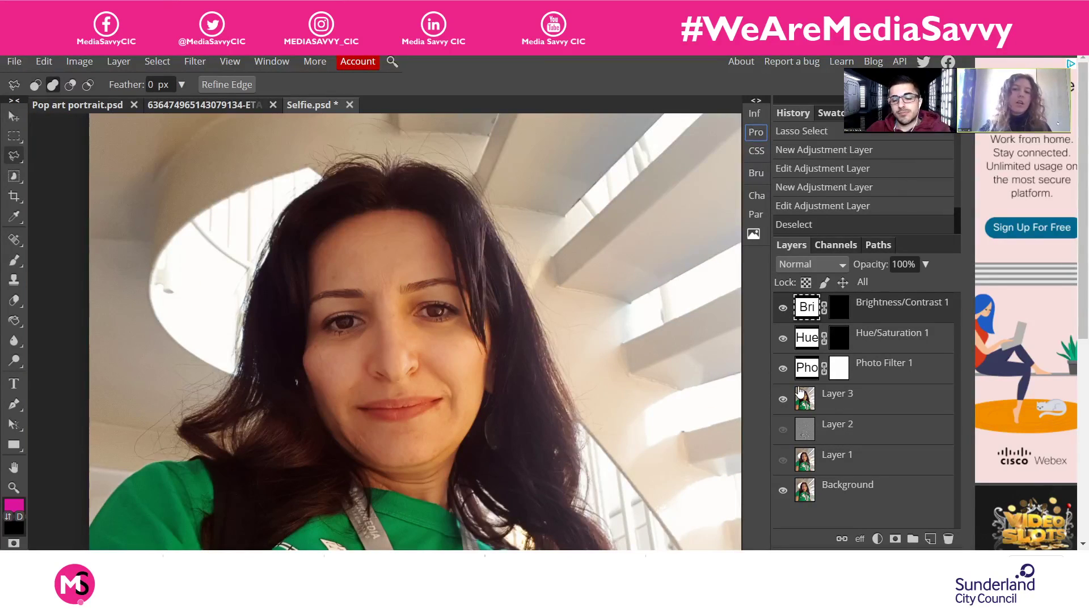
{"action": "key", "text": "ctrl+plus"}
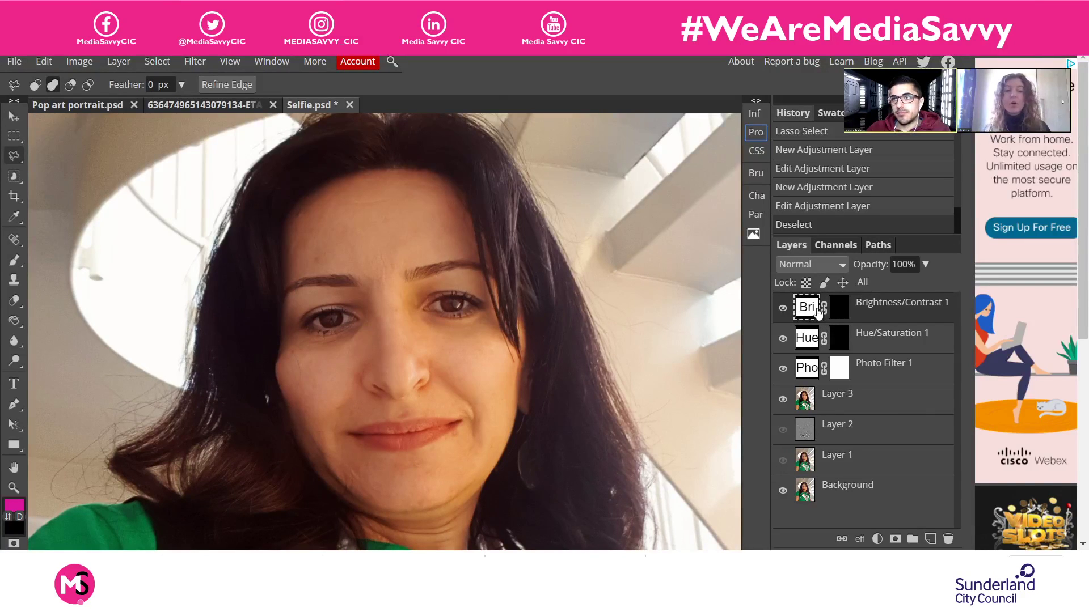
{"action": "left_click", "coordinate": [813, 342]}
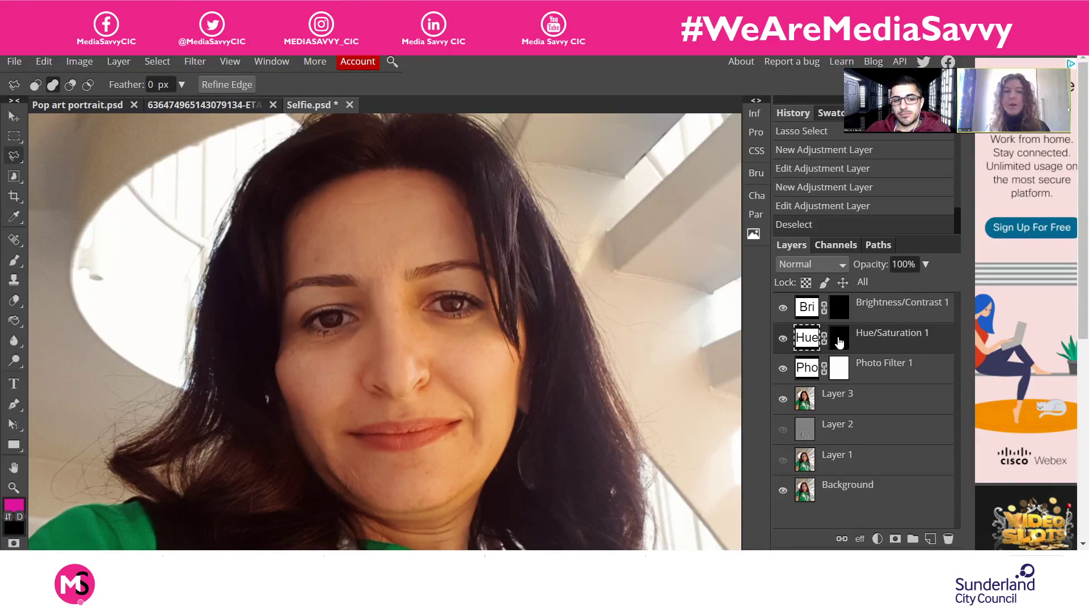
{"action": "double_click", "coordinate": [802, 353]}
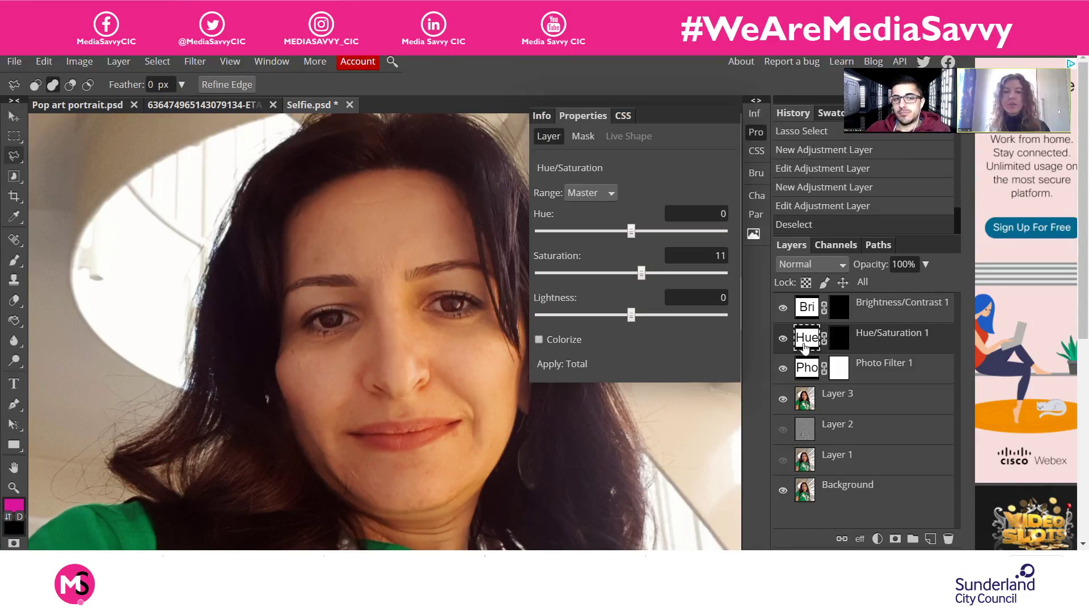
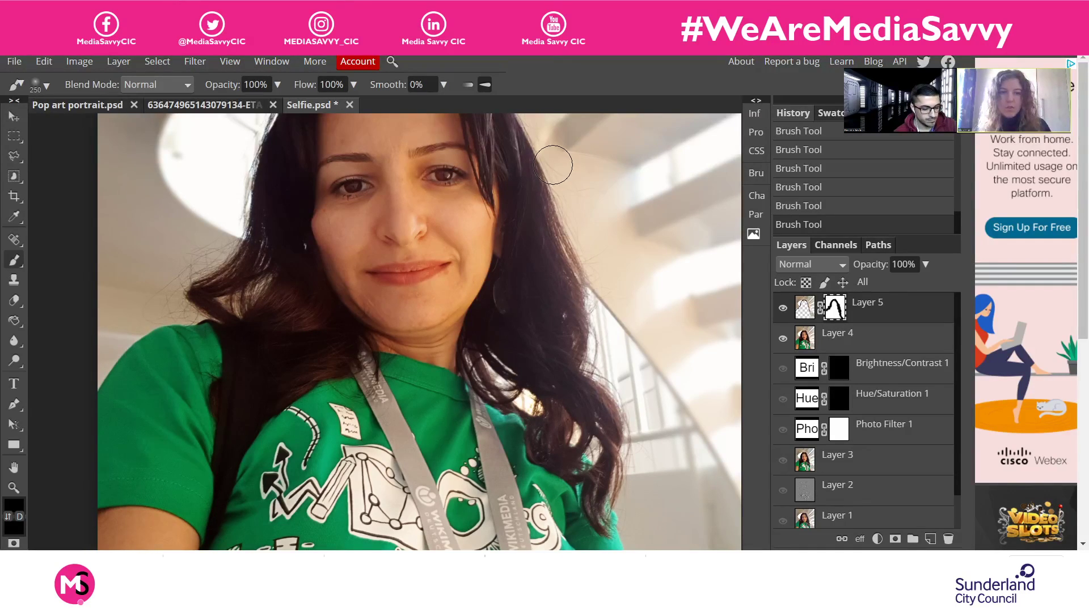
Add a new layer above Layer 5 and merge a copy of all visible layers into it
{"action": "scroll", "coordinate": [553, 165], "scroll_direction": "up", "scroll_amount": 5}
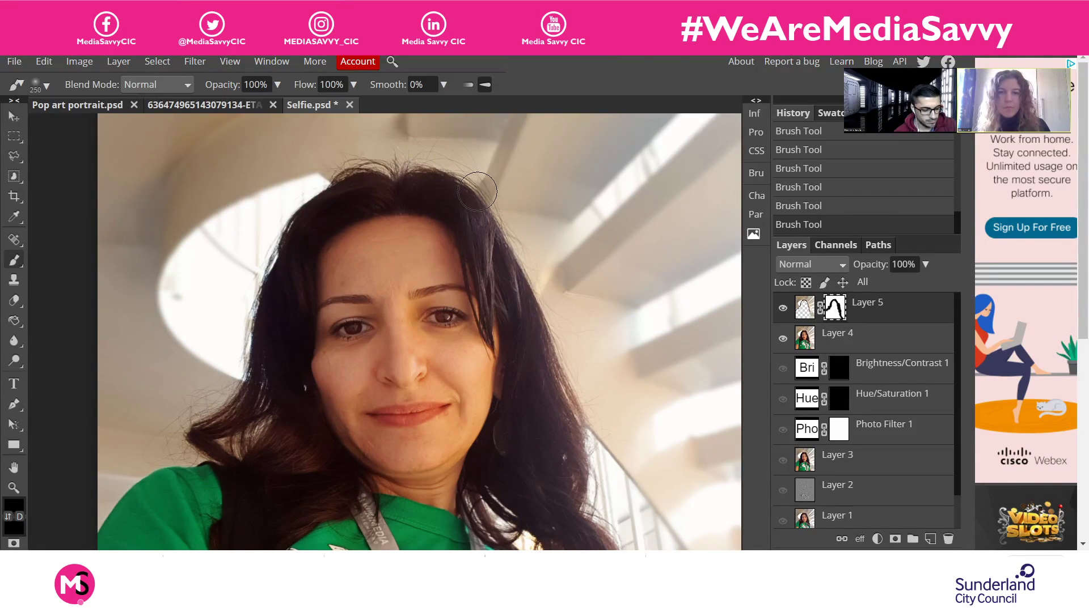
{"action": "scroll", "coordinate": [510, 286], "scroll_direction": "down", "scroll_amount": 2}
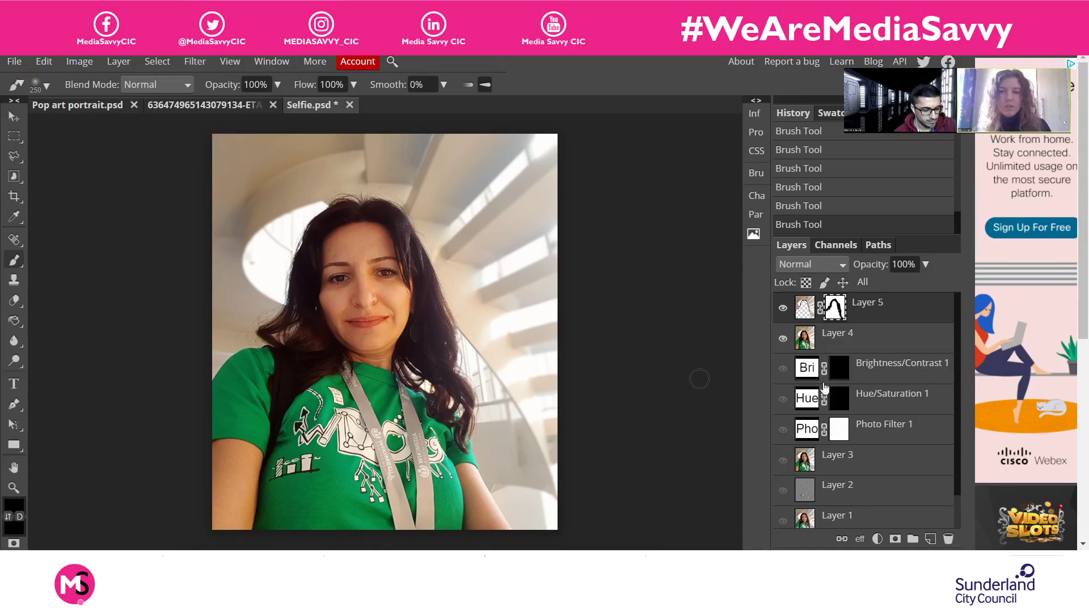
{"action": "left_click", "coordinate": [876, 318]}
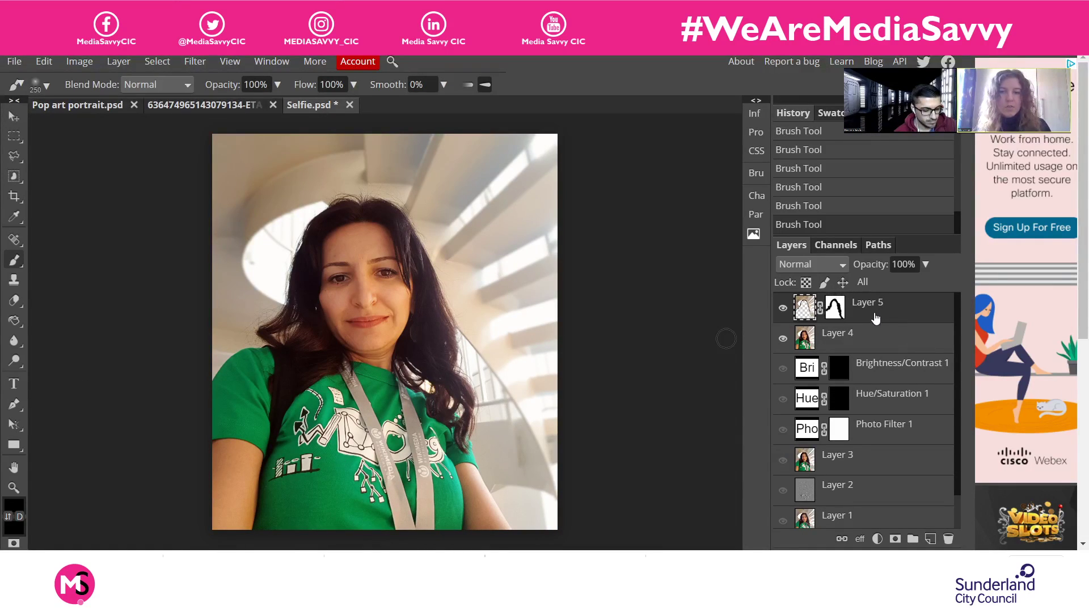
{"action": "left_click", "coordinate": [931, 539]}
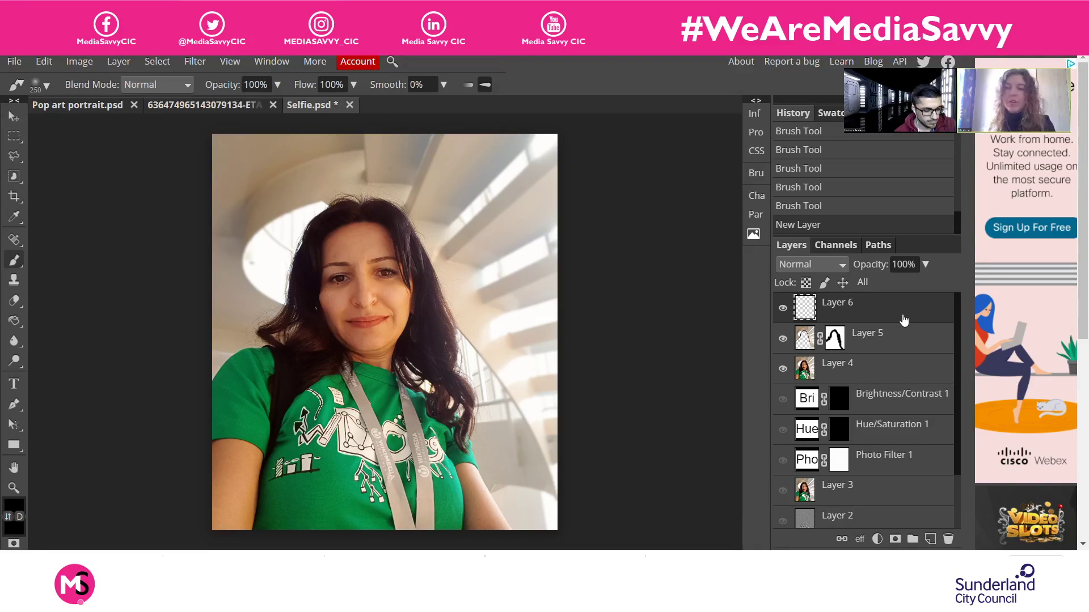
{"action": "key", "text": "ctrl+alt+shift+e"}
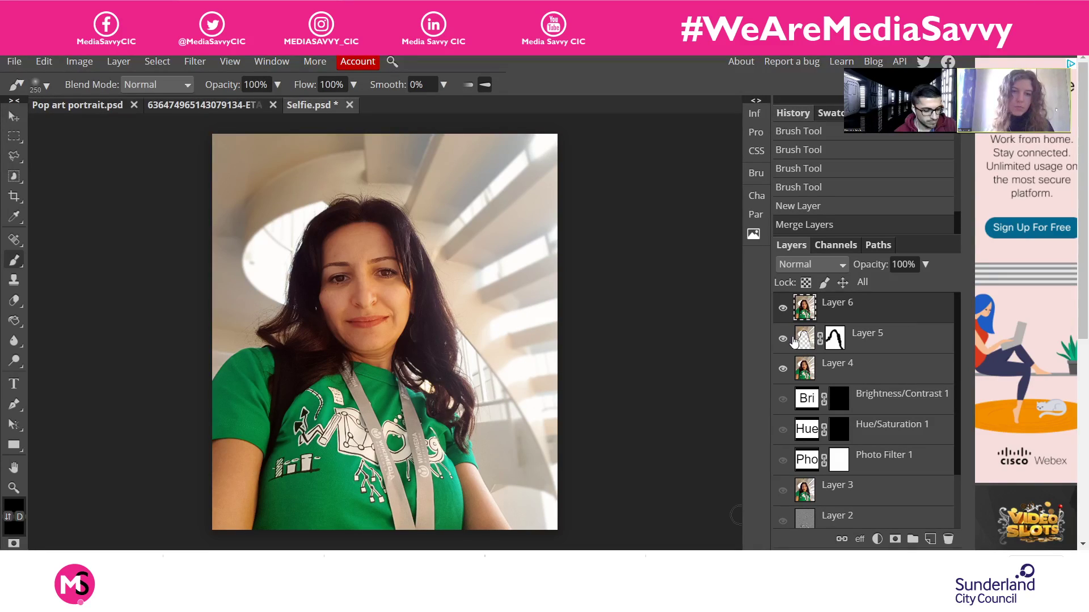
Hide Layer 5 and Layer 4 beneath the merged layer
{"action": "left_click", "coordinate": [783, 339]}
{"action": "left_click", "coordinate": [784, 369]}
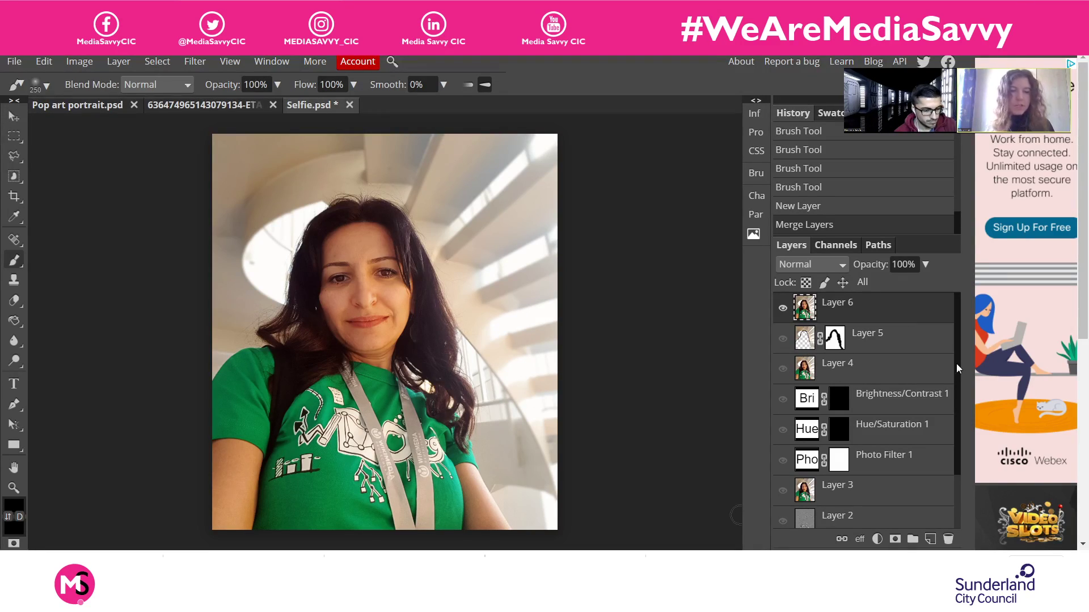
{"action": "mouse_move", "coordinate": [956, 363]}
{"action": "left_mouse_down"}
{"action": "mouse_move", "coordinate": [957, 440]}
{"action": "mouse_move", "coordinate": [957, 363]}
{"action": "left_mouse_up"}
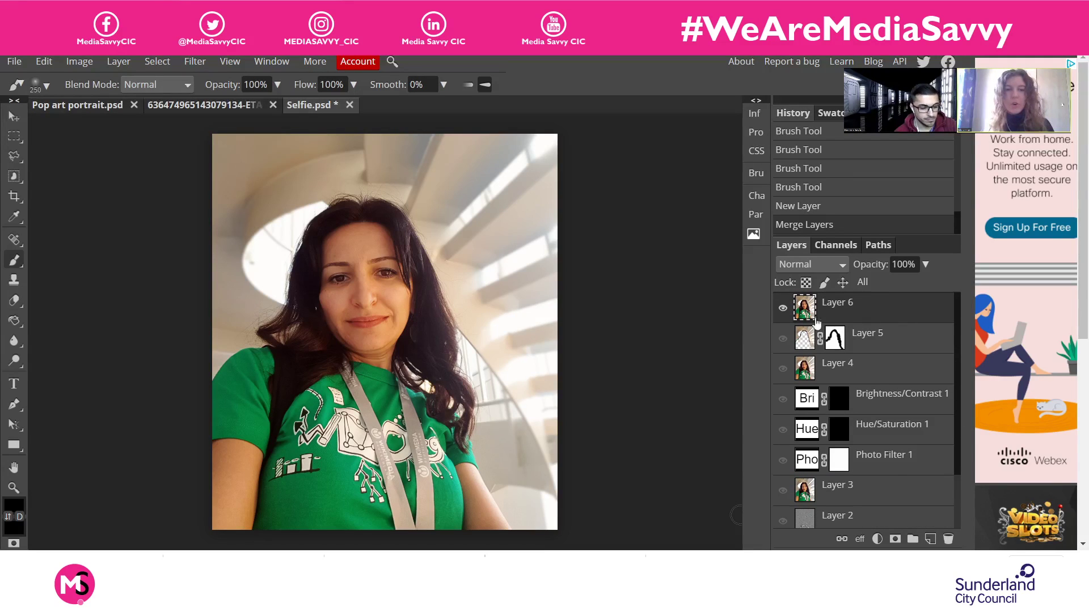
Compare the original selfie with the finished edit by repeatedly hiding and showing Layer 6
{"action": "left_click", "coordinate": [786, 313]}
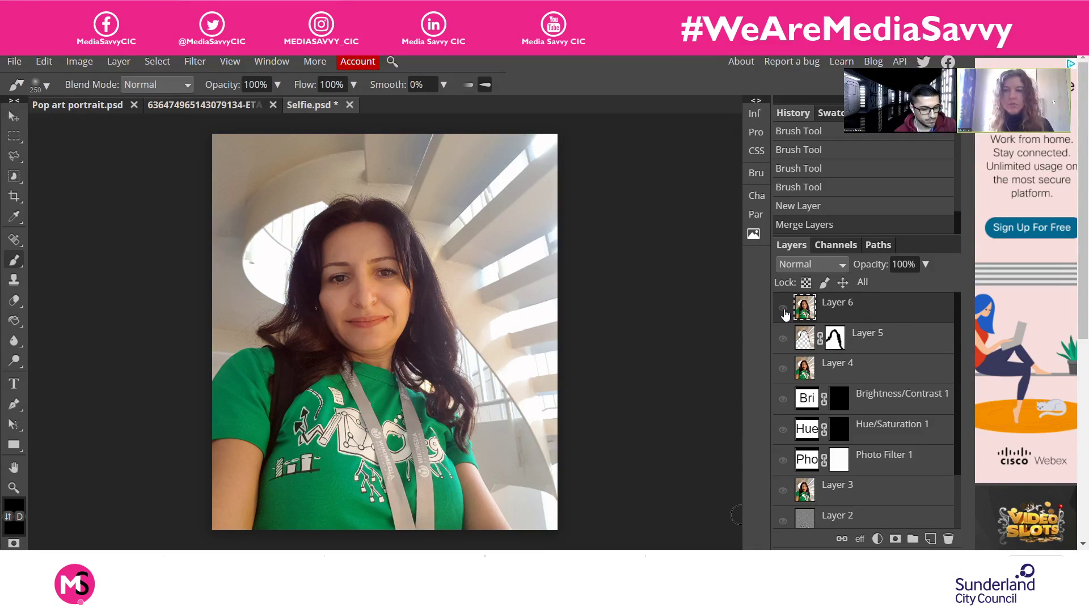
{"action": "left_click", "coordinate": [786, 313]}
{"action": "left_click", "coordinate": [786, 313]}
{"action": "left_click", "coordinate": [785, 313]}
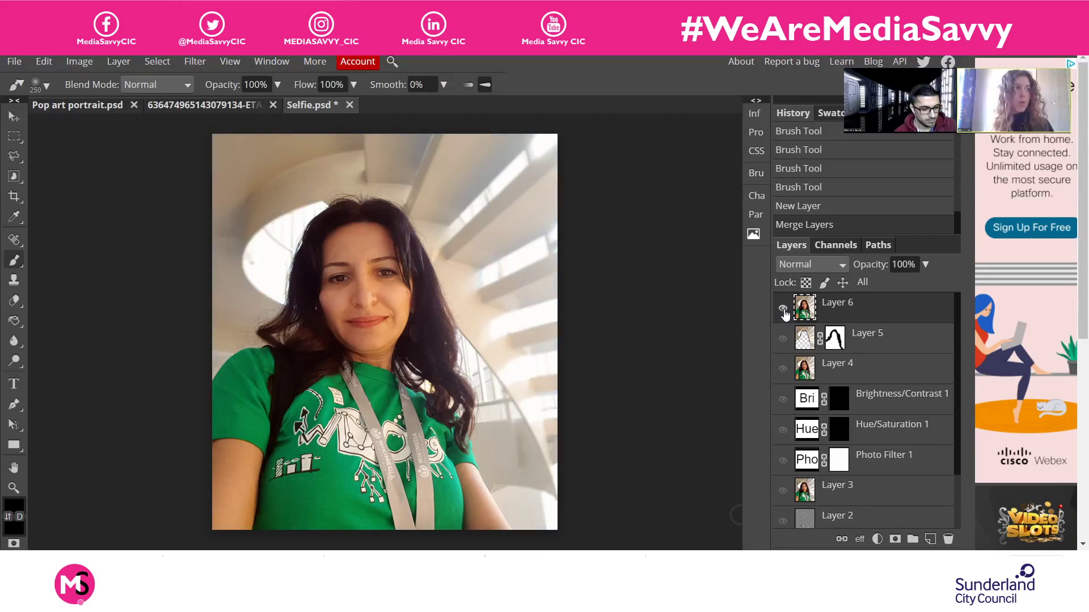
{"action": "left_click", "coordinate": [785, 313]}
{"action": "left_click", "coordinate": [785, 313]}
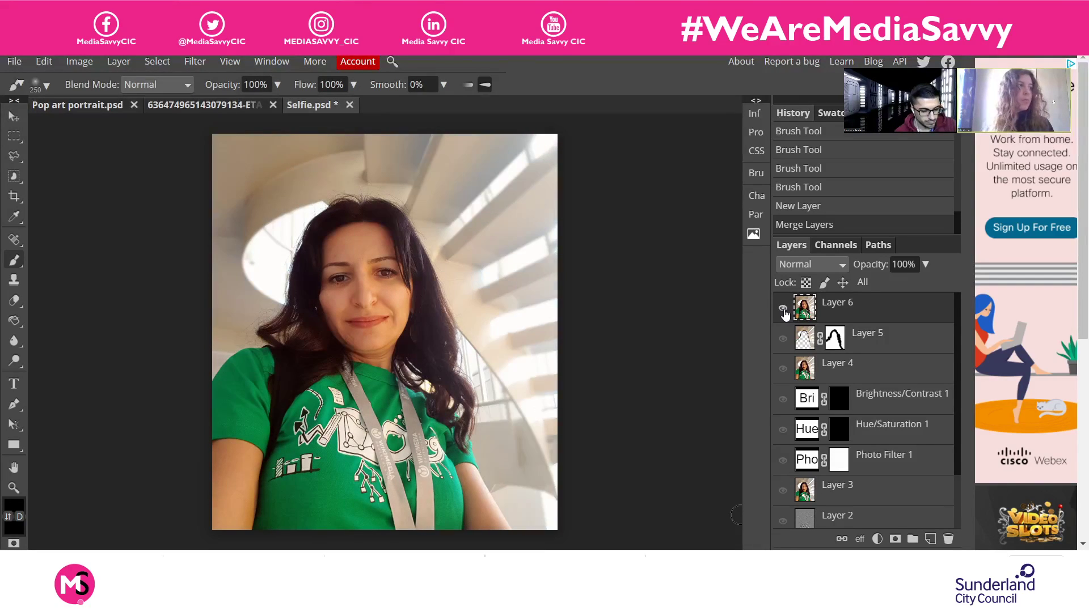
{"action": "left_click", "coordinate": [785, 313]}
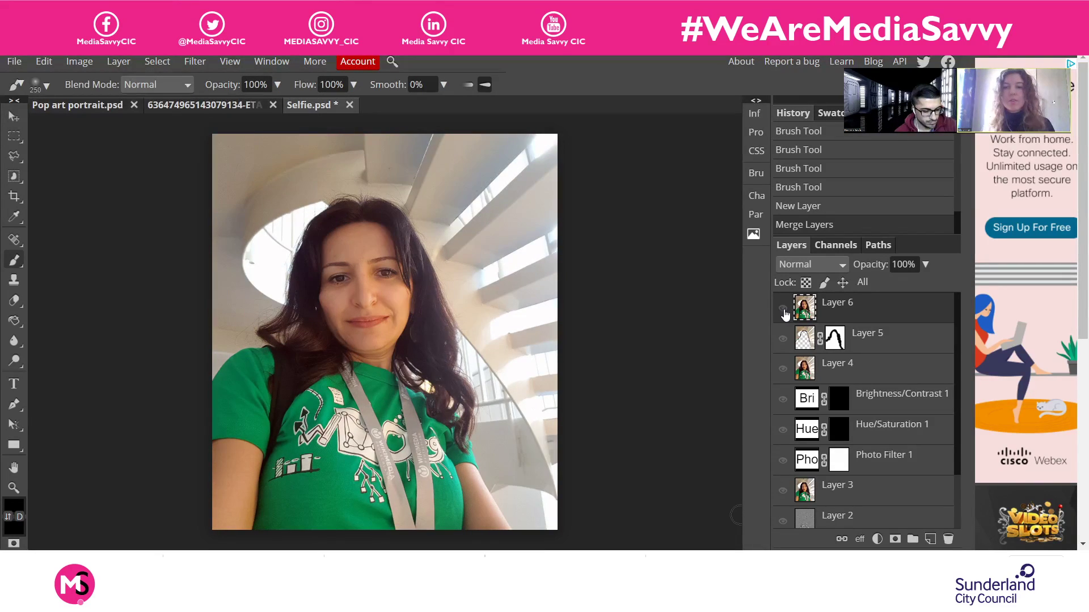
{"action": "left_click", "coordinate": [785, 313]}
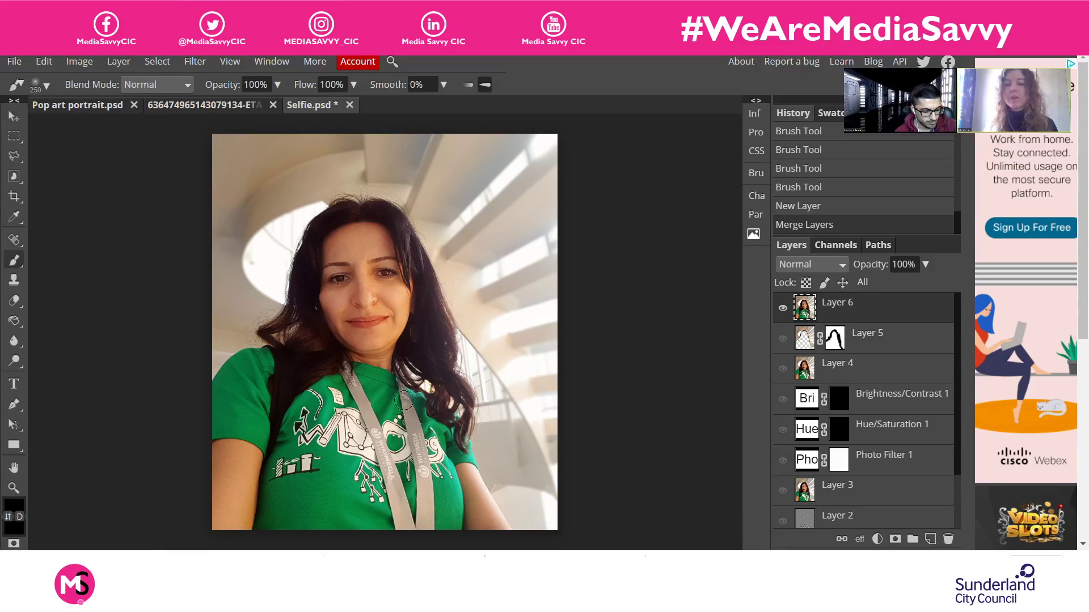
Duplicate the Background layer of Dancing.psd and apply a Gaussian Blur with a 5 px radius to the copy
{"action": "scroll", "coordinate": [425, 374], "scroll_direction": "up", "scroll_amount": 1}
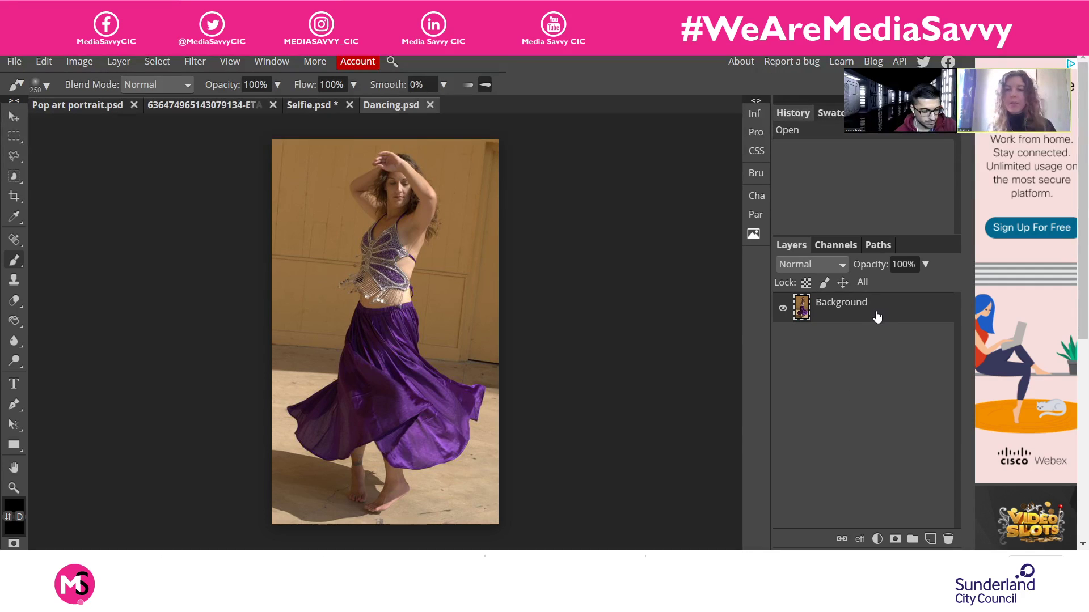
{"action": "key", "text": "ctrl+j"}
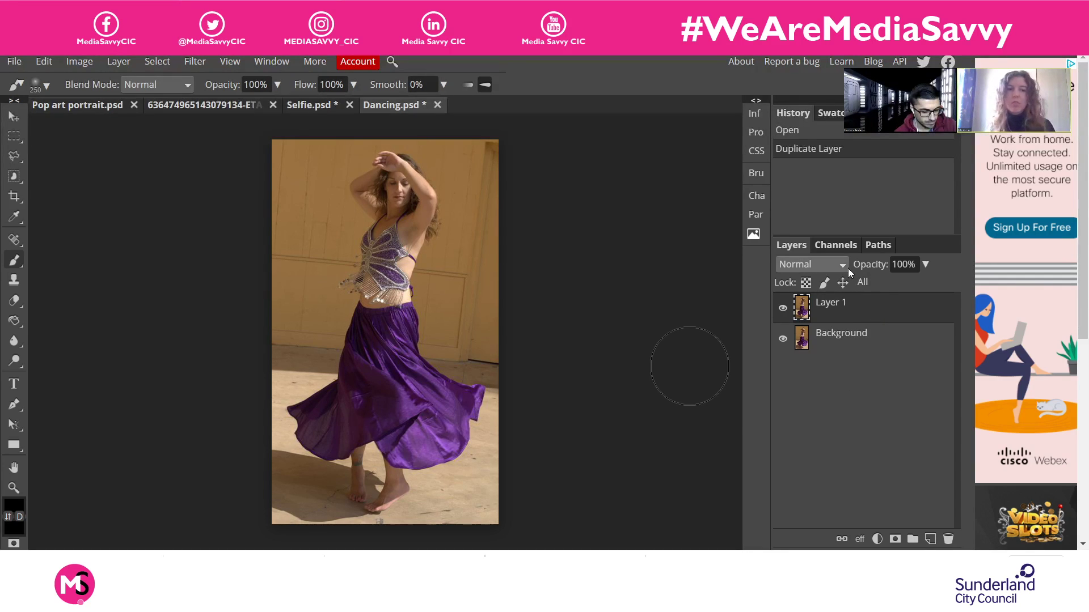
{"action": "left_click", "coordinate": [193, 61]}
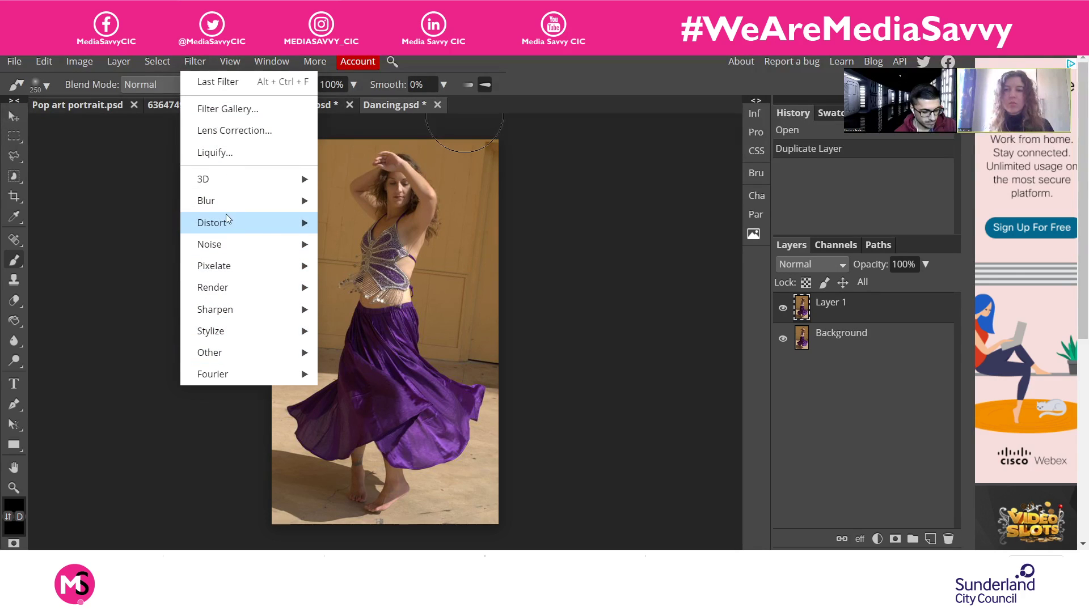
{"action": "mouse_move", "coordinate": [225, 205]}
{"action": "left_click", "coordinate": [351, 287]}
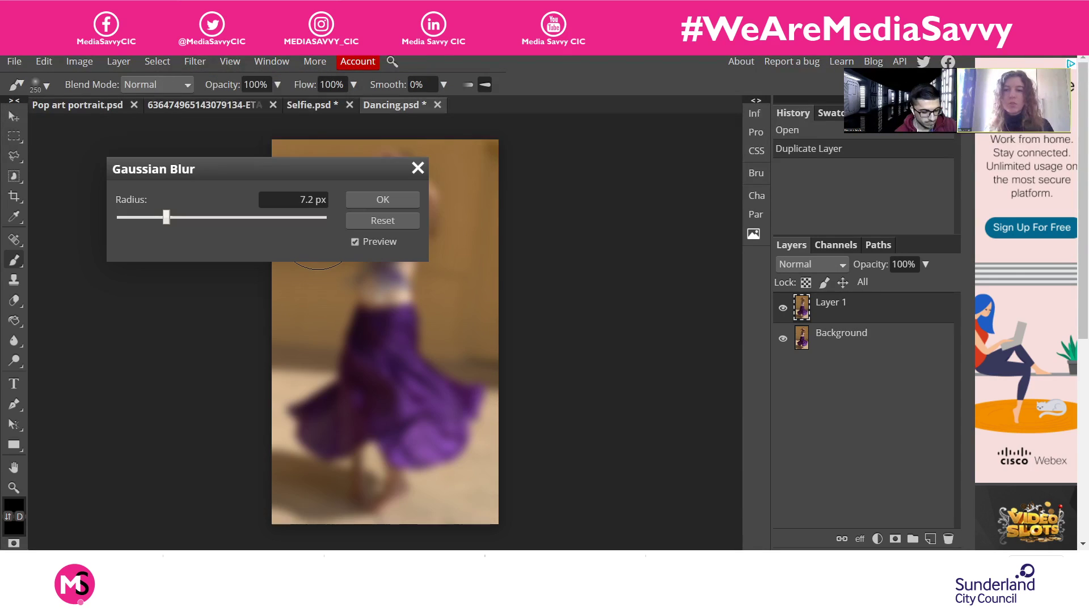
{"action": "double_click", "coordinate": [309, 201]}
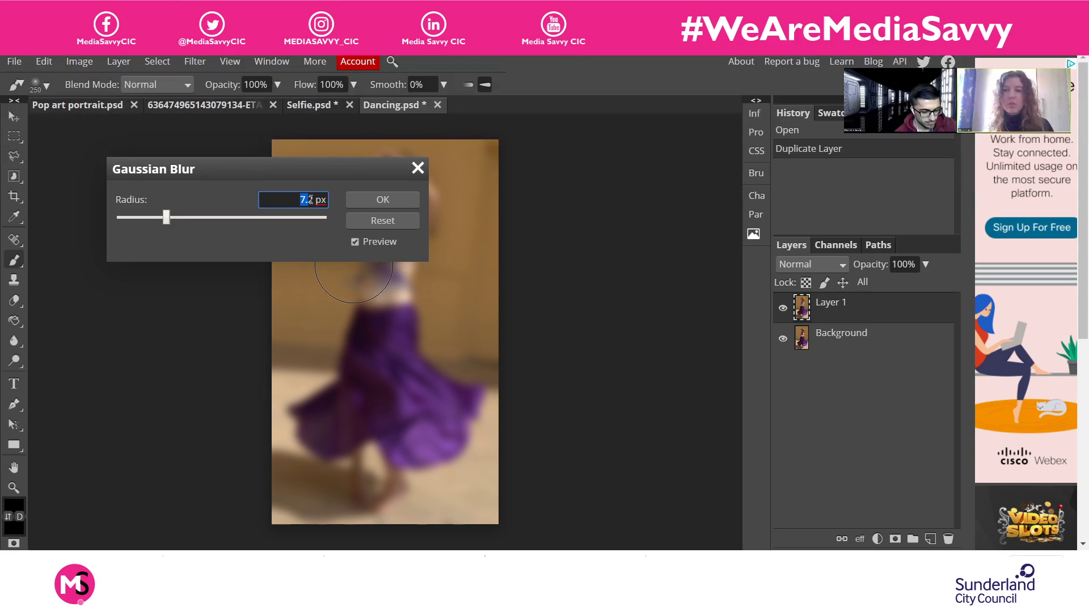
{"action": "type", "text": "5"}
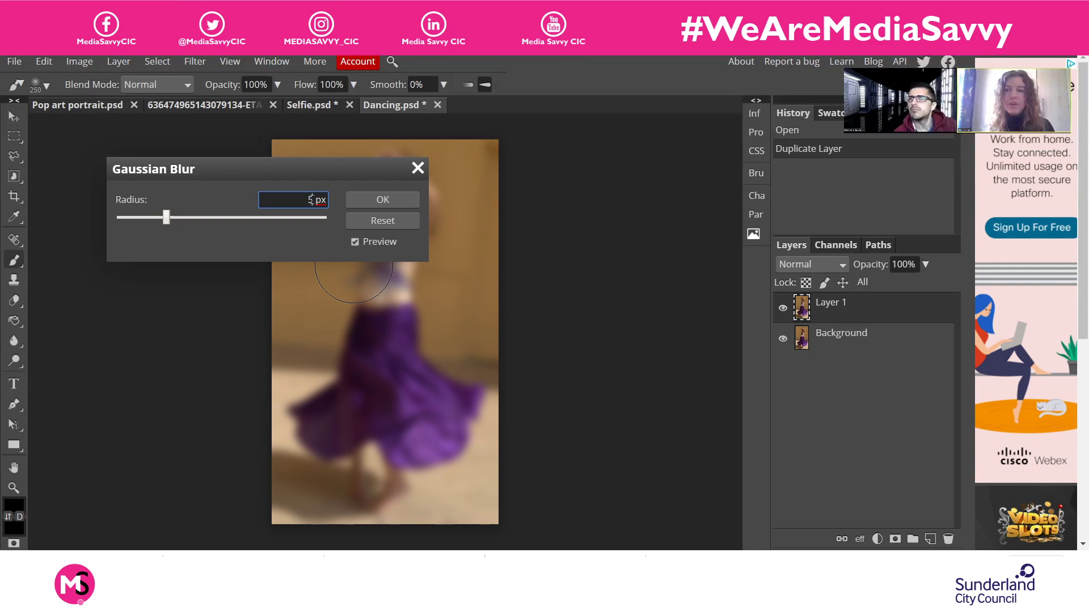
{"action": "key", "text": "Return"}
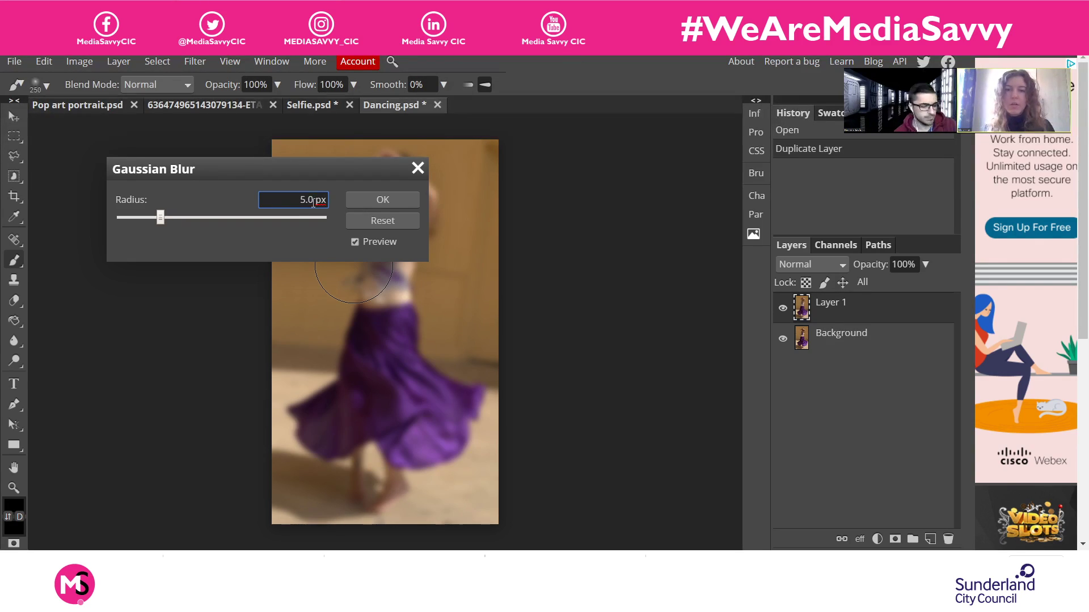
{"action": "left_click", "coordinate": [381, 200]}
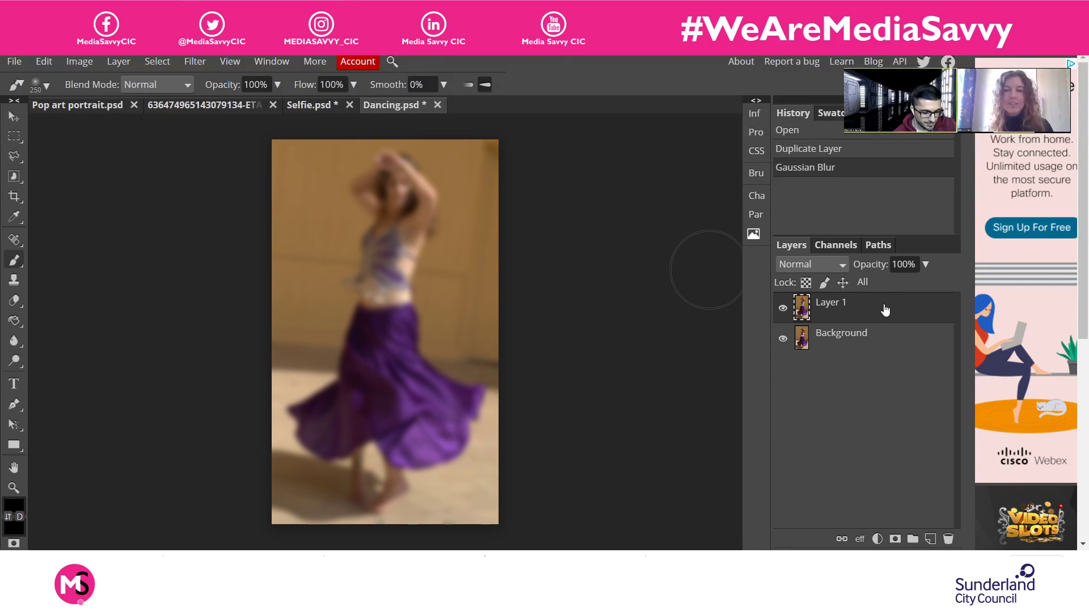
Set the blurred Layer 1 to the Soft Light blend mode at 50% opacity
{"action": "left_click", "coordinate": [818, 265]}
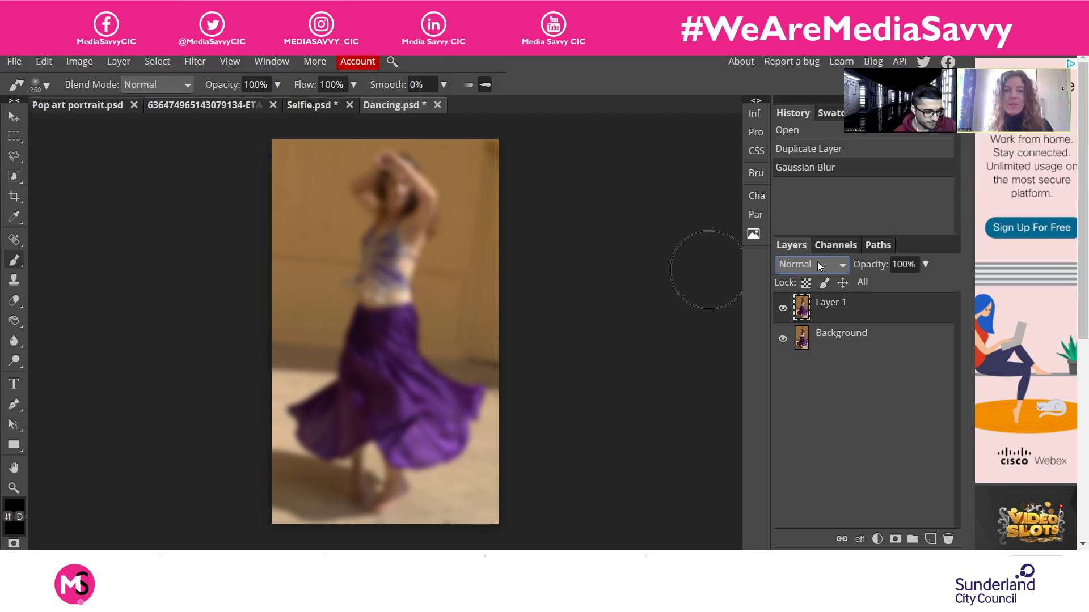
{"action": "left_click", "coordinate": [811, 481]}
{"action": "left_click", "coordinate": [914, 265]}
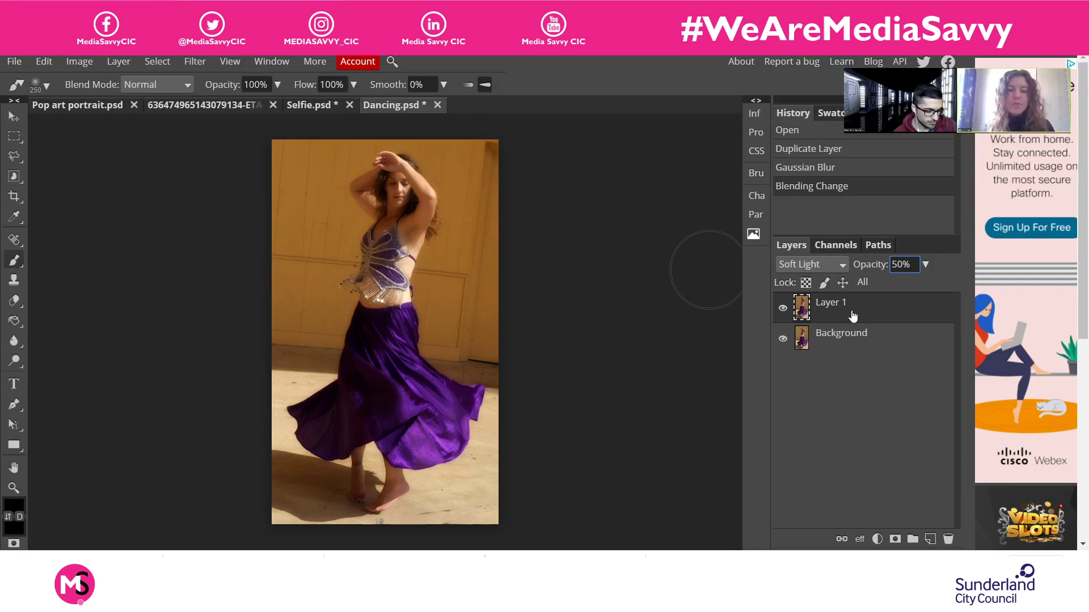
{"action": "type", "text": "50"}
{"action": "key", "text": "Return"}
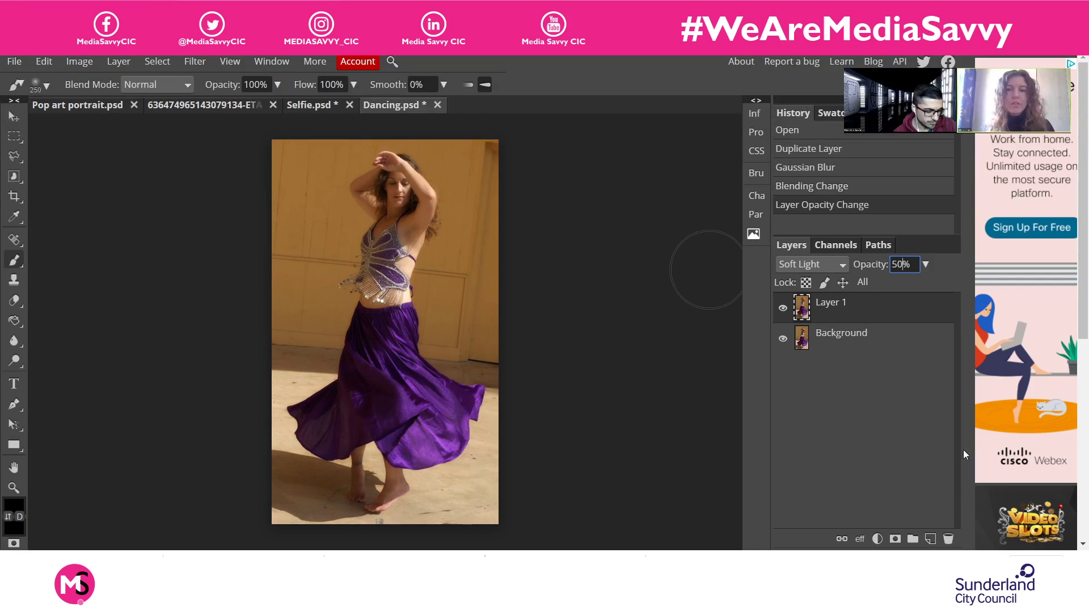
Add a new layer above Layer 1, merge a copy of all visible layers into it and desaturate it
{"action": "left_click", "coordinate": [930, 539]}
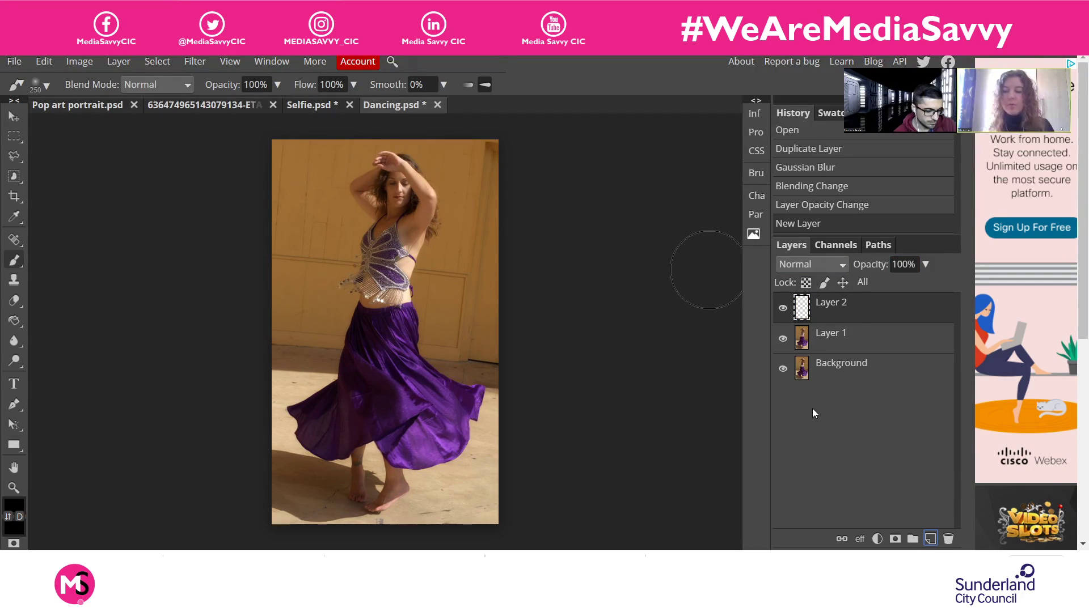
{"action": "key", "text": "ctrl+alt+shift+e"}
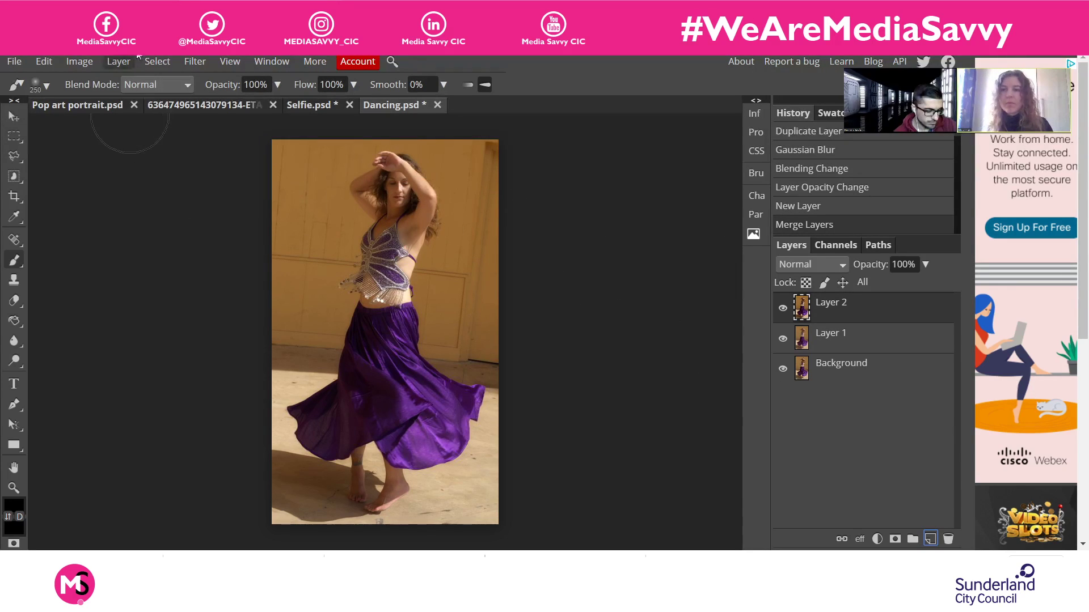
{"action": "left_click", "coordinate": [76, 61]}
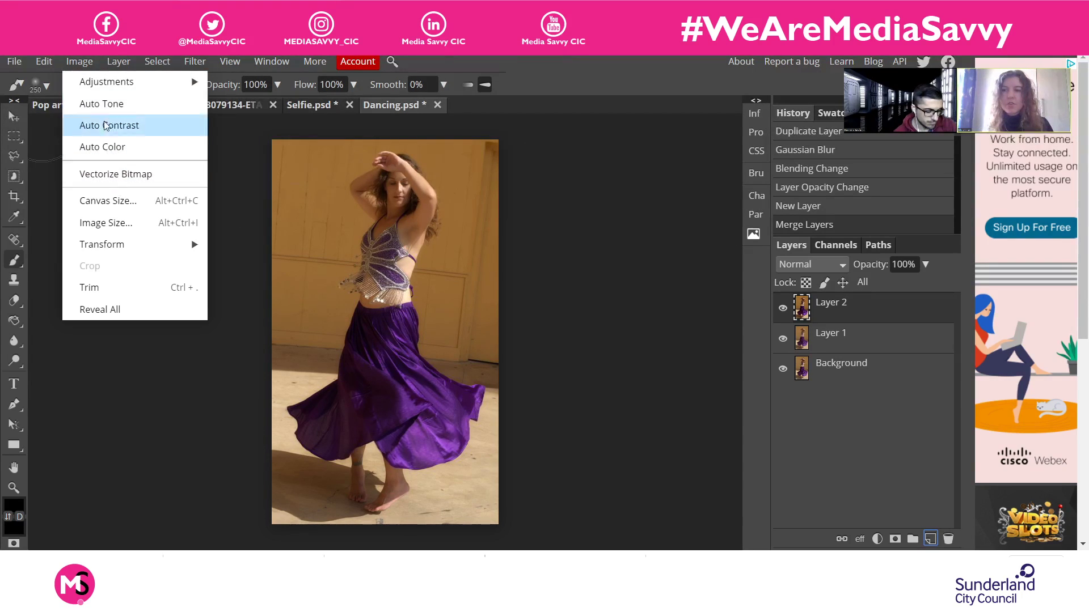
{"action": "mouse_move", "coordinate": [113, 82]}
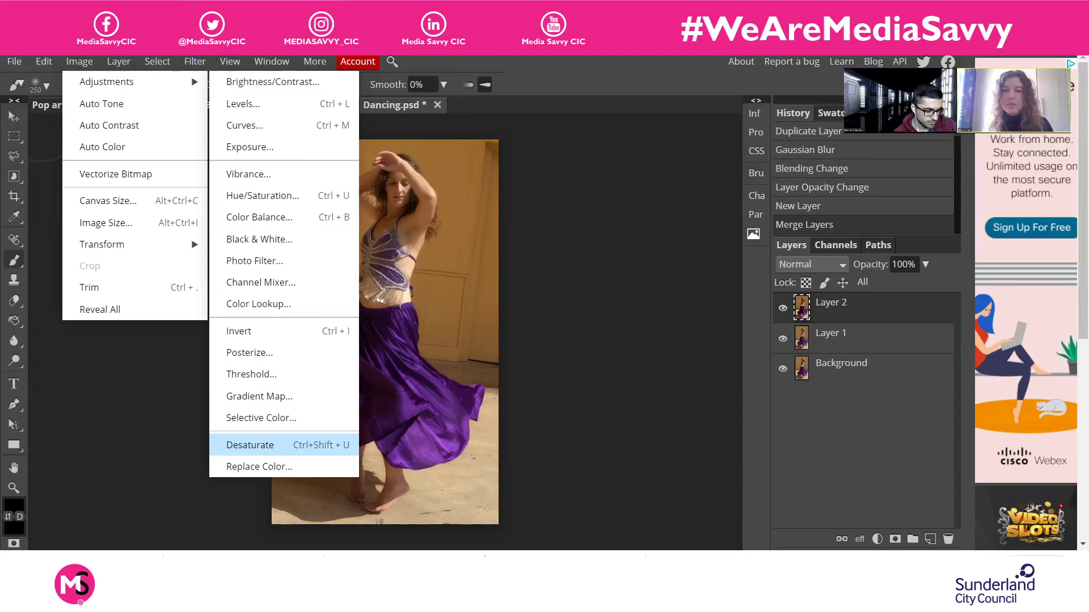
{"action": "left_click", "coordinate": [250, 445]}
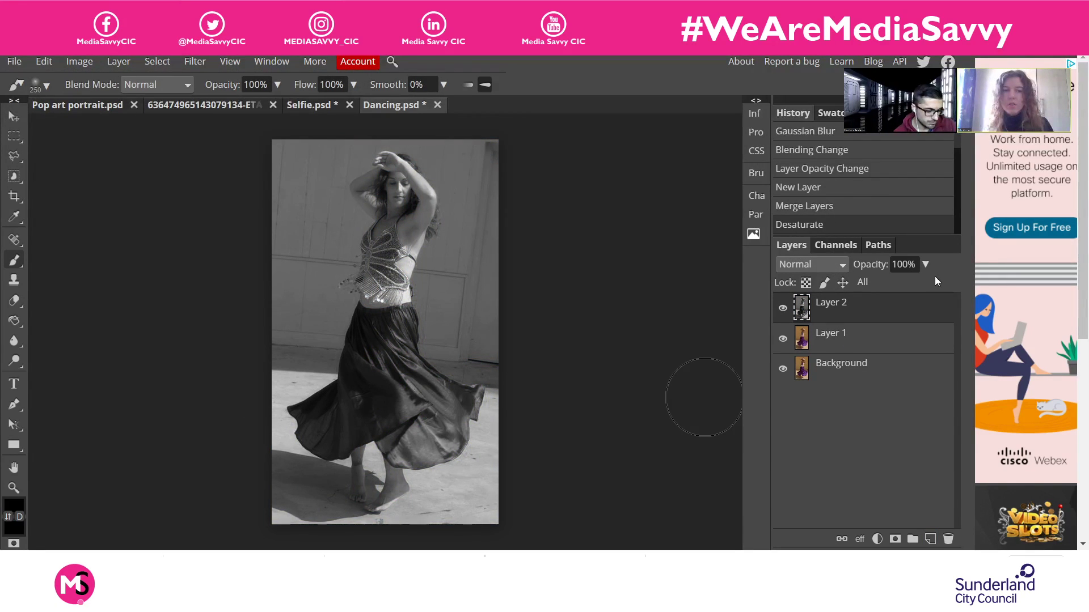
Set the desaturated Layer 2 to 50% opacity and the Overlay blend mode
{"action": "left_click_drag", "start_coordinate": [909, 264], "coordinate": [883, 264]}
{"action": "type", "text": "50"}
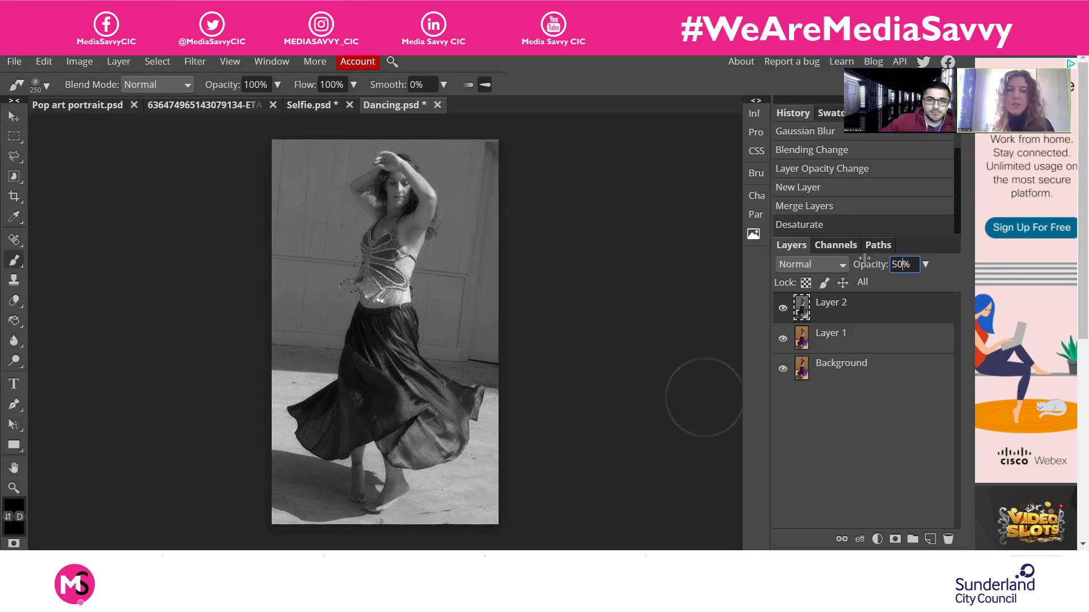
{"action": "key", "text": "Return"}
{"action": "left_click", "coordinate": [816, 263]}
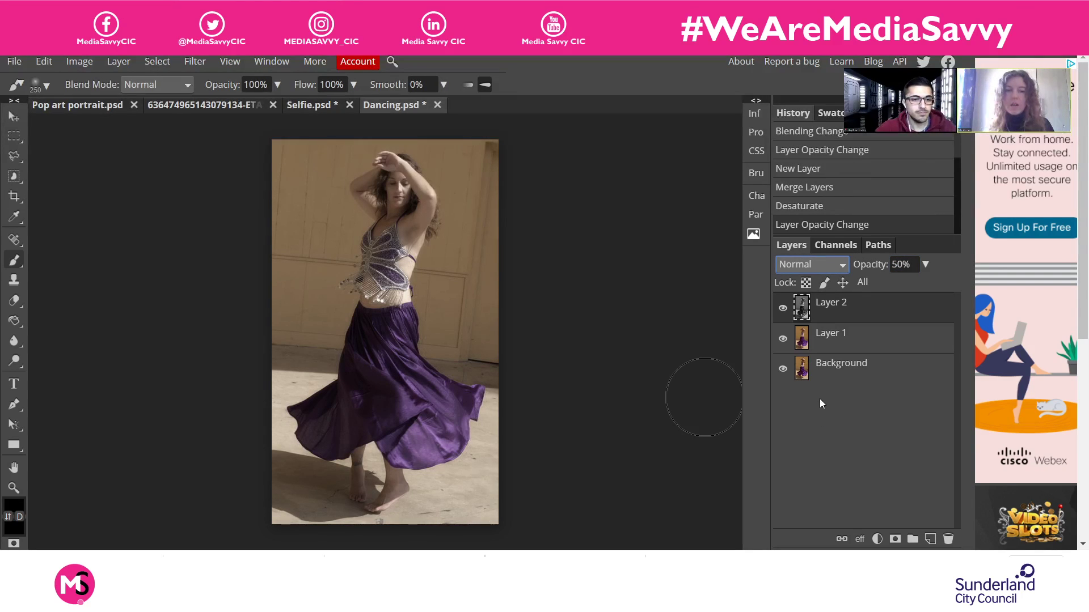
{"action": "left_click", "coordinate": [816, 471]}
{"action": "left_click", "coordinate": [861, 305]}
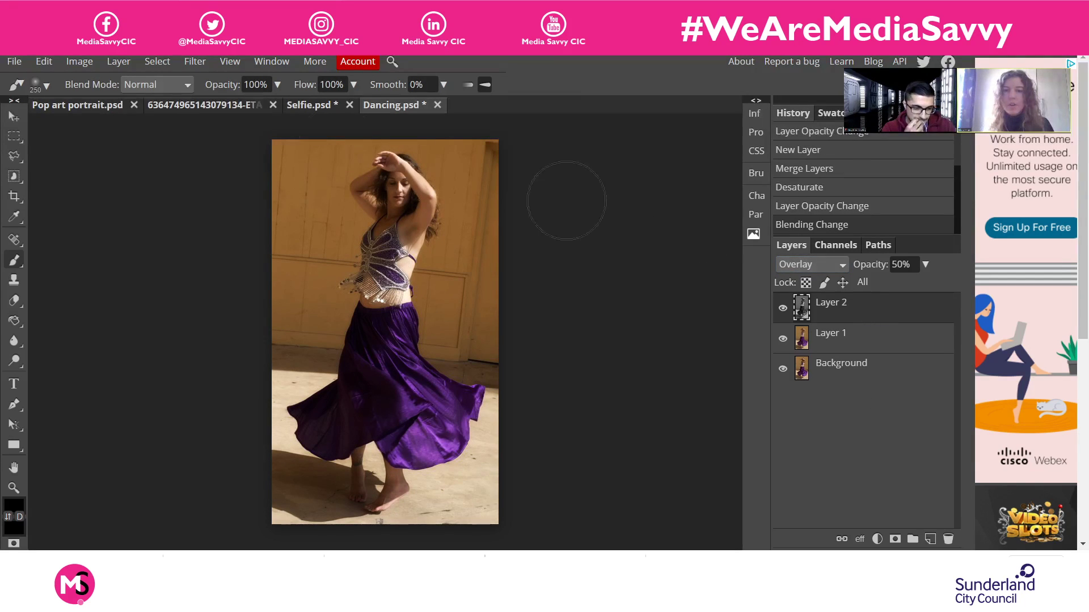
Apply a High Pass filter with an 11 px radius to Layer 2, trying other radii against the preview
{"action": "left_click", "coordinate": [198, 62]}
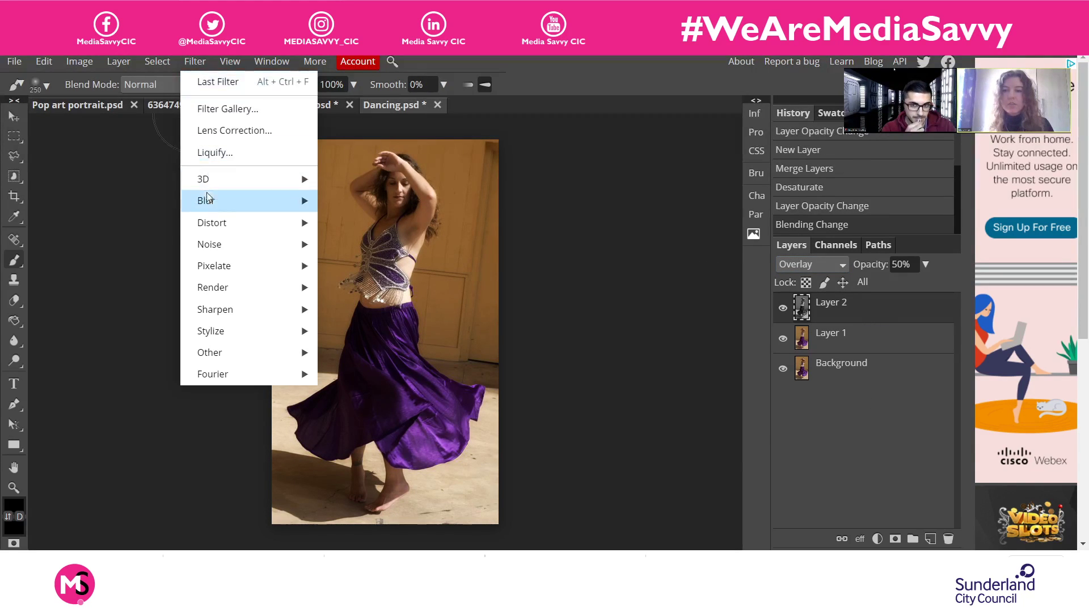
{"action": "mouse_move", "coordinate": [232, 353]}
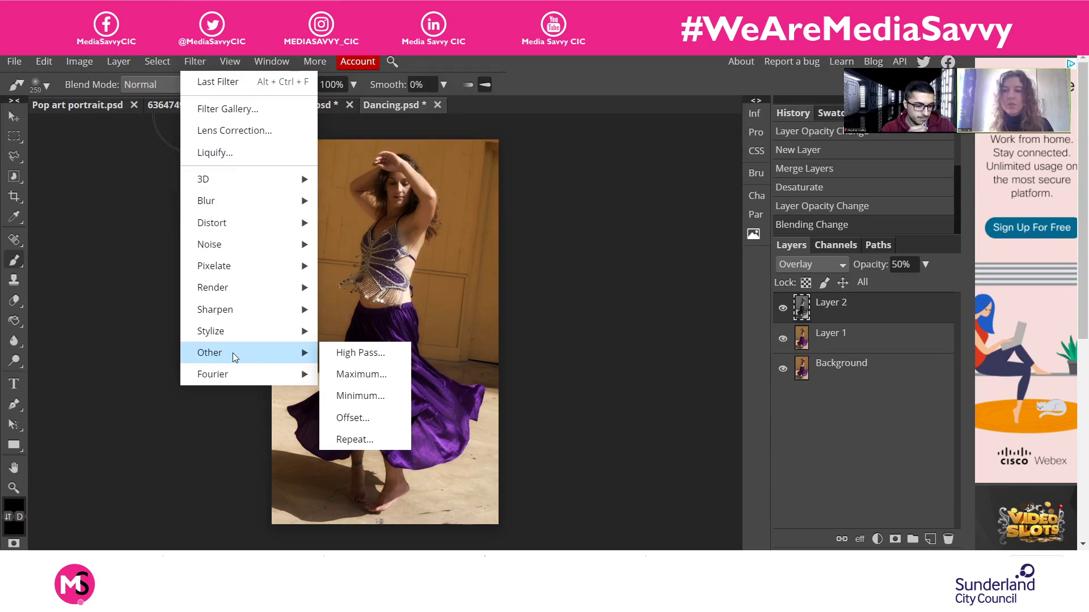
{"action": "left_click", "coordinate": [335, 354]}
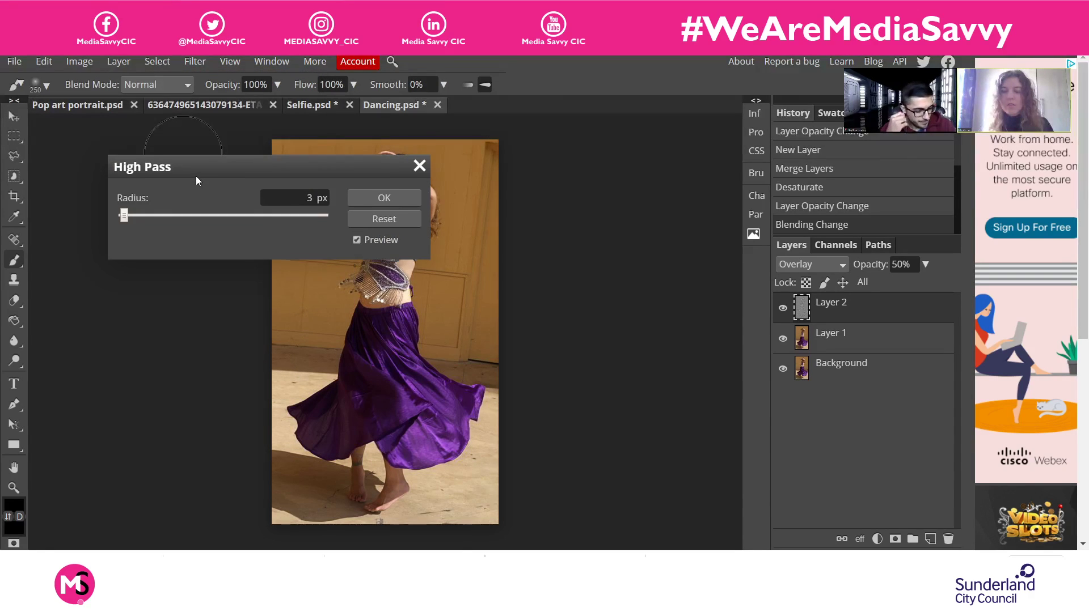
{"action": "left_click_drag", "start_coordinate": [195, 176], "coordinate": [564, 182]}
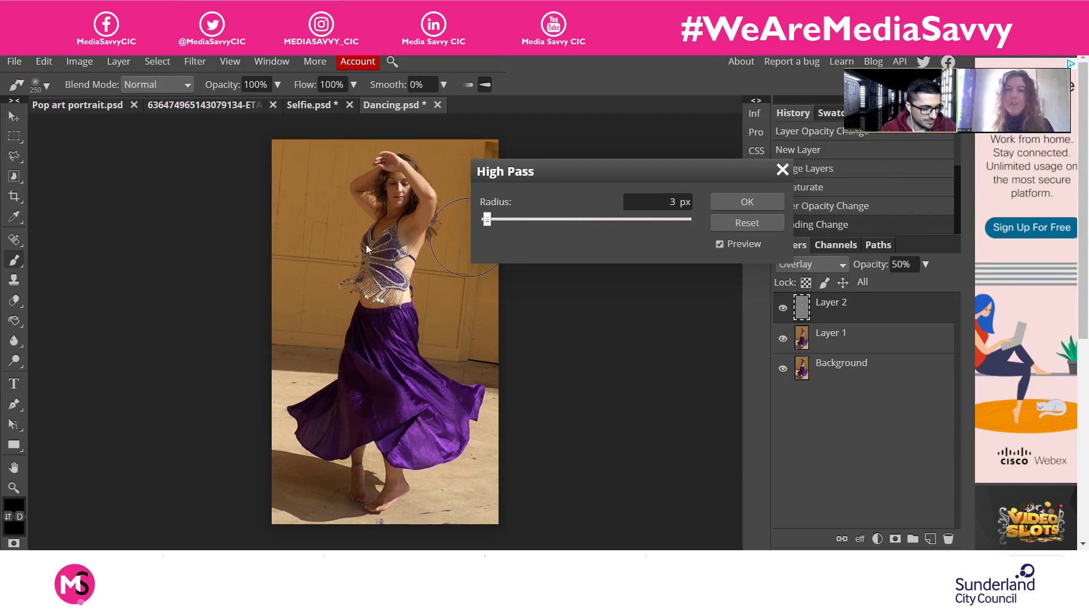
{"action": "left_click_drag", "start_coordinate": [486, 220], "coordinate": [488, 219]}
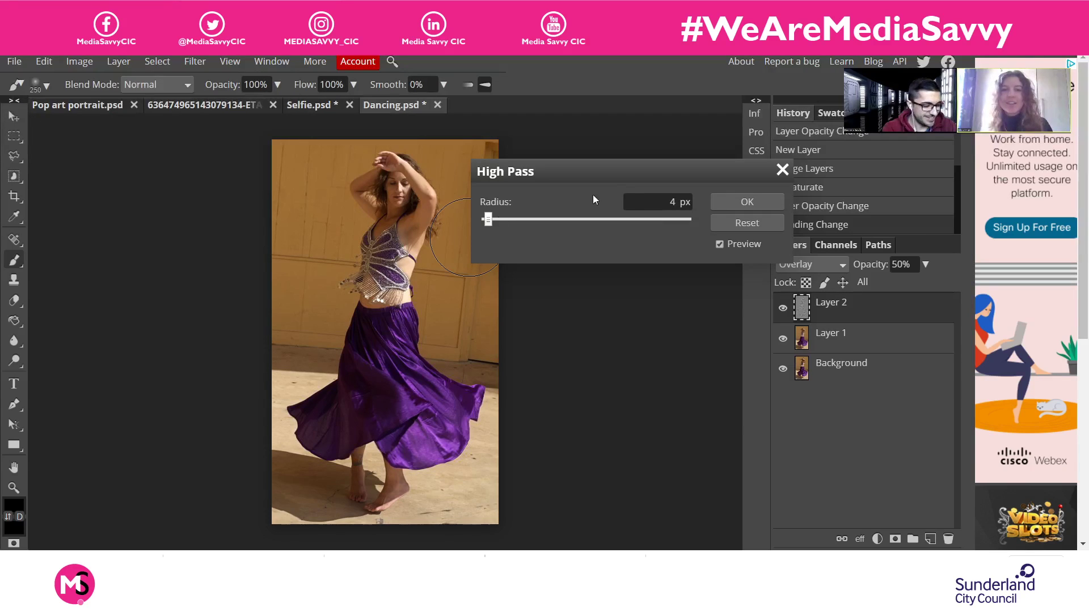
{"action": "double_click", "coordinate": [674, 201]}
{"action": "type", "text": "101"}
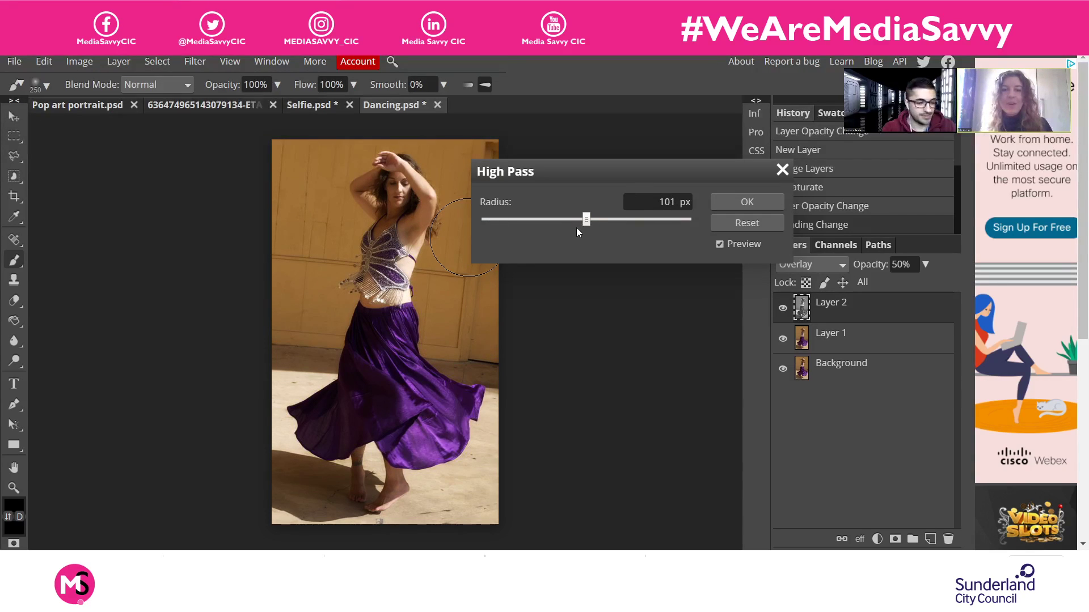
{"action": "left_click_drag", "start_coordinate": [586, 221], "coordinate": [499, 237]}
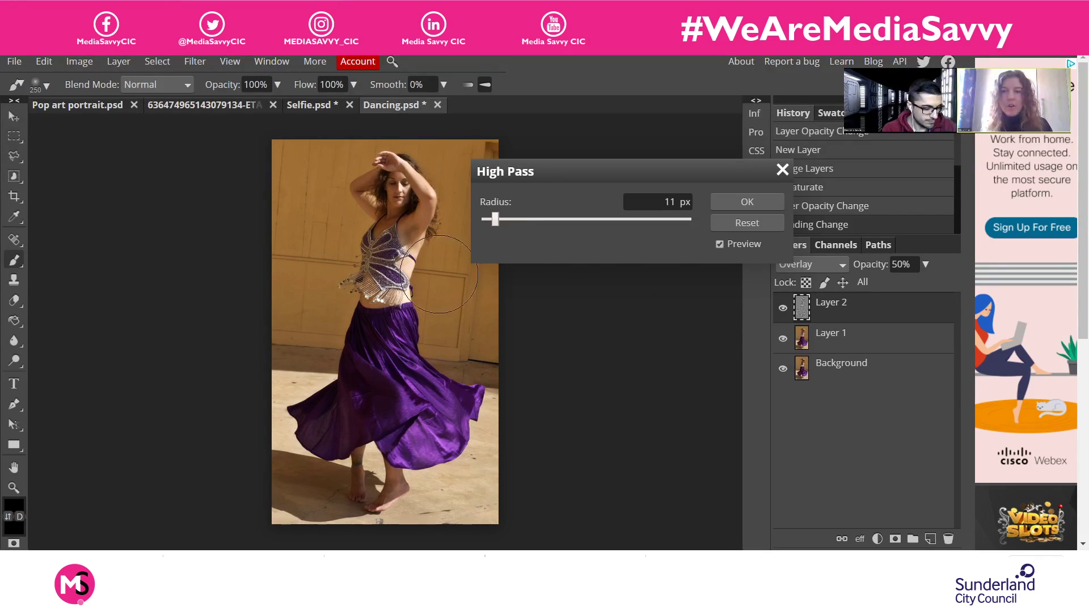
{"action": "left_click", "coordinate": [747, 203]}
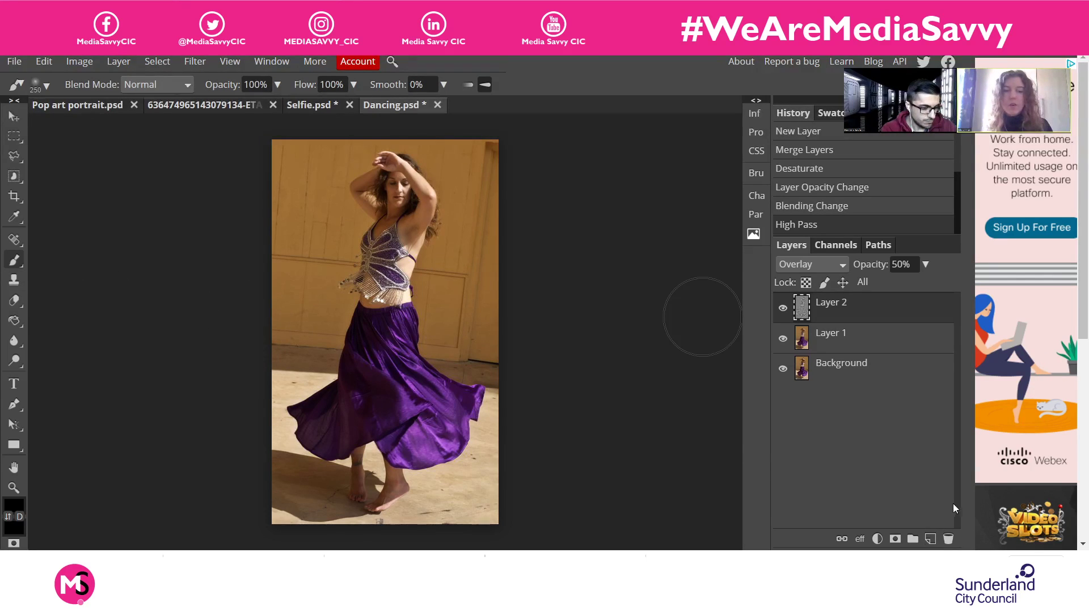
Add a new layer above Layer 2 and merge a copy of all visible layers into it
{"action": "left_click", "coordinate": [930, 539]}
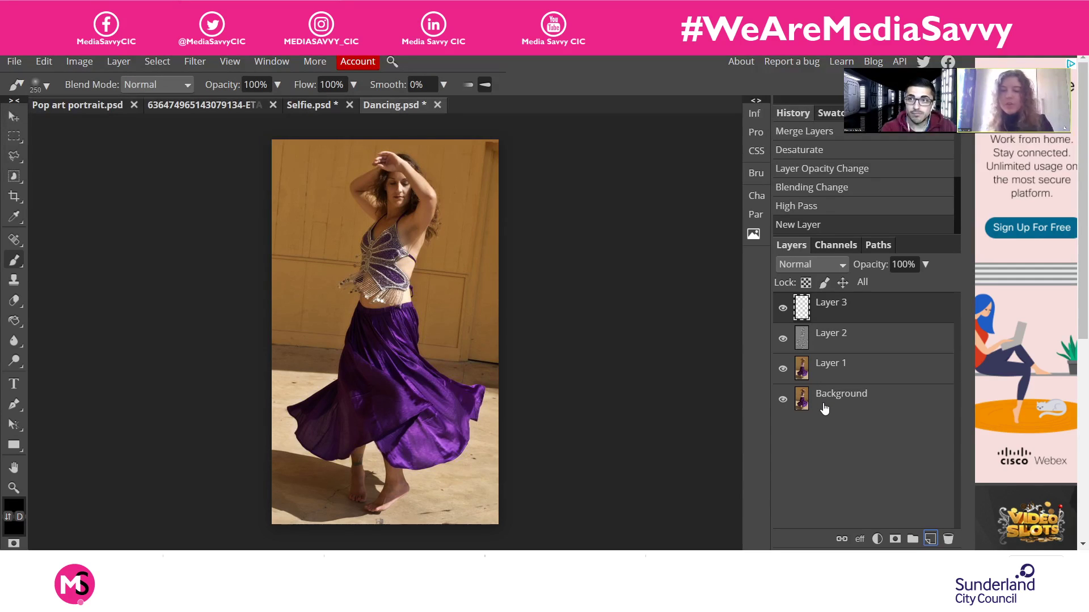
{"action": "key", "text": "ctrl+shift+alt+e"}
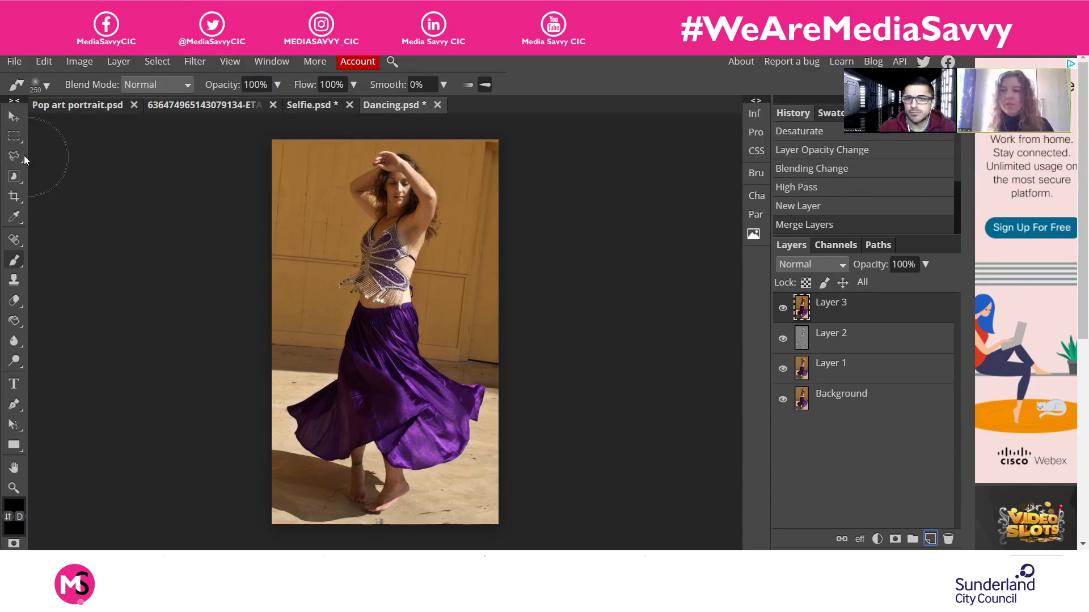
Outline the dancer roughly with the freehand Lasso on Layer 3 and invert the selection to cover the background
{"action": "left_click_drag", "start_coordinate": [14, 156], "coordinate": [49, 157]}
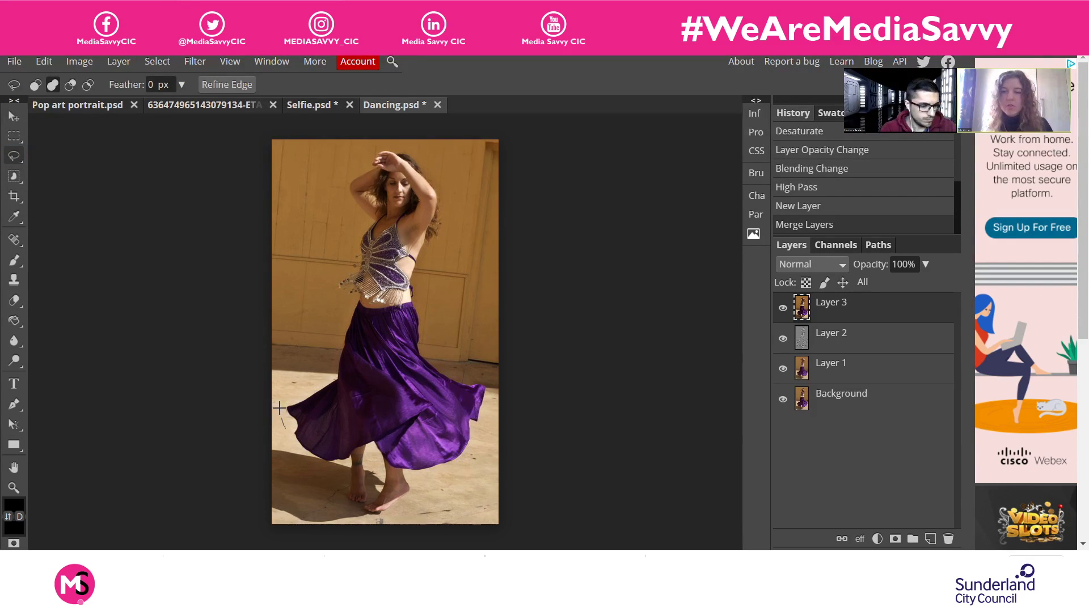
{"action": "left_click_drag", "start_coordinate": [279, 408], "coordinate": [341, 359]}
{"action": "left_click_drag", "start_coordinate": [359, 273], "coordinate": [371, 232]}
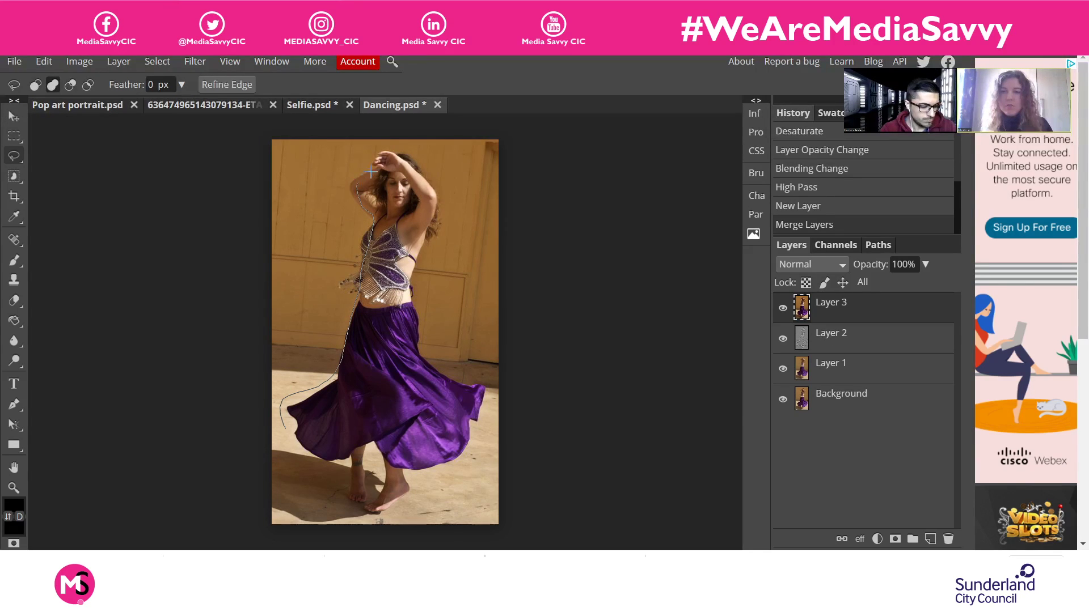
{"action": "mouse_move", "coordinate": [395, 157]}
{"action": "left_mouse_down"}
{"action": "mouse_move", "coordinate": [428, 193]}
{"action": "mouse_move", "coordinate": [431, 229]}
{"action": "left_mouse_up"}
{"action": "mouse_move", "coordinate": [405, 341]}
{"action": "left_mouse_down"}
{"action": "mouse_move", "coordinate": [438, 382]}
{"action": "mouse_move", "coordinate": [478, 401]}
{"action": "left_mouse_up"}
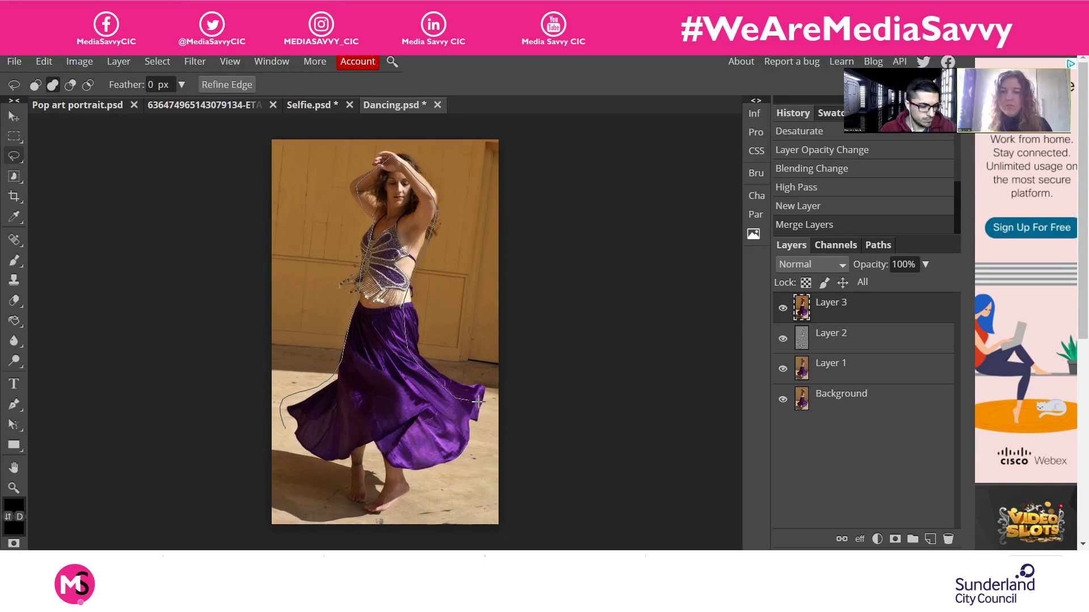
{"action": "left_click_drag", "start_coordinate": [457, 444], "coordinate": [414, 458]}
{"action": "mouse_move", "coordinate": [374, 504]}
{"action": "left_mouse_down"}
{"action": "mouse_move", "coordinate": [394, 467]}
{"action": "mouse_move", "coordinate": [369, 430]}
{"action": "mouse_move", "coordinate": [350, 458]}
{"action": "mouse_move", "coordinate": [357, 494]}
{"action": "mouse_move", "coordinate": [350, 447]}
{"action": "mouse_move", "coordinate": [315, 450]}
{"action": "mouse_move", "coordinate": [289, 424]}
{"action": "left_mouse_up"}
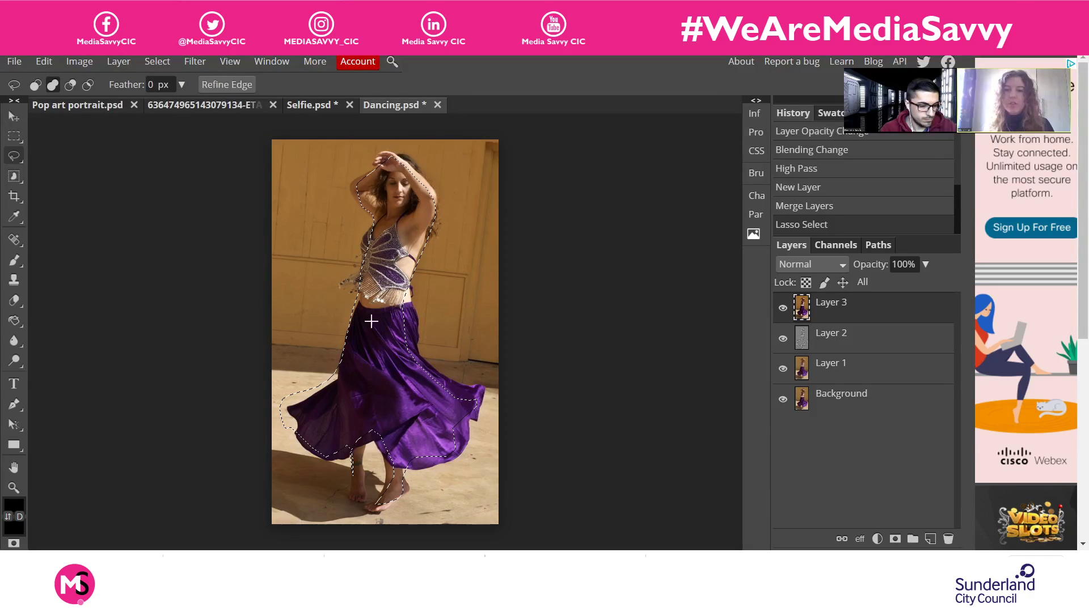
{"action": "right_click", "coordinate": [378, 266]}
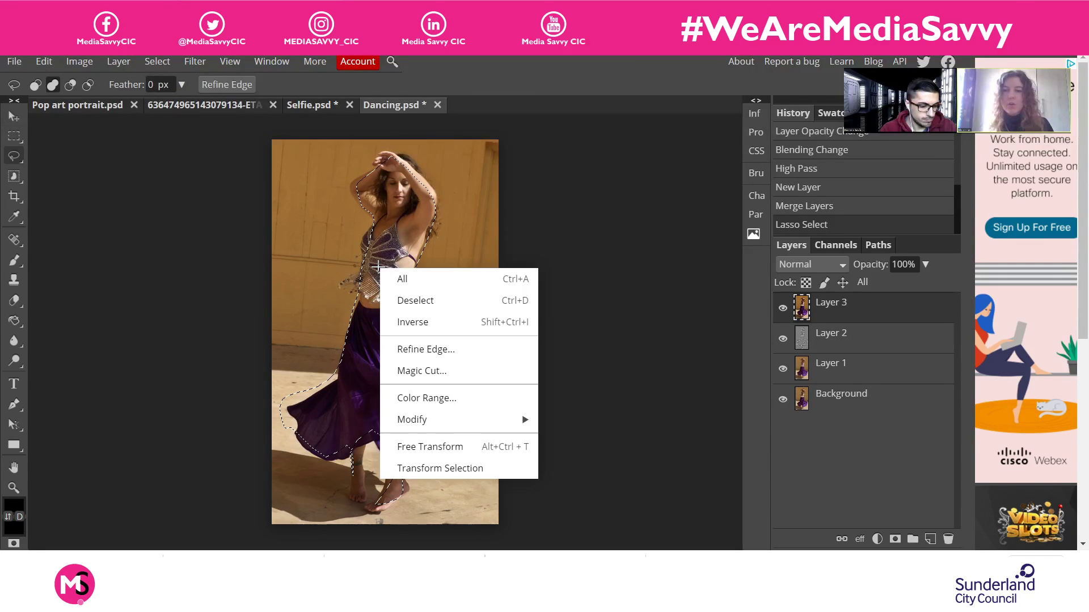
{"action": "left_click", "coordinate": [433, 333]}
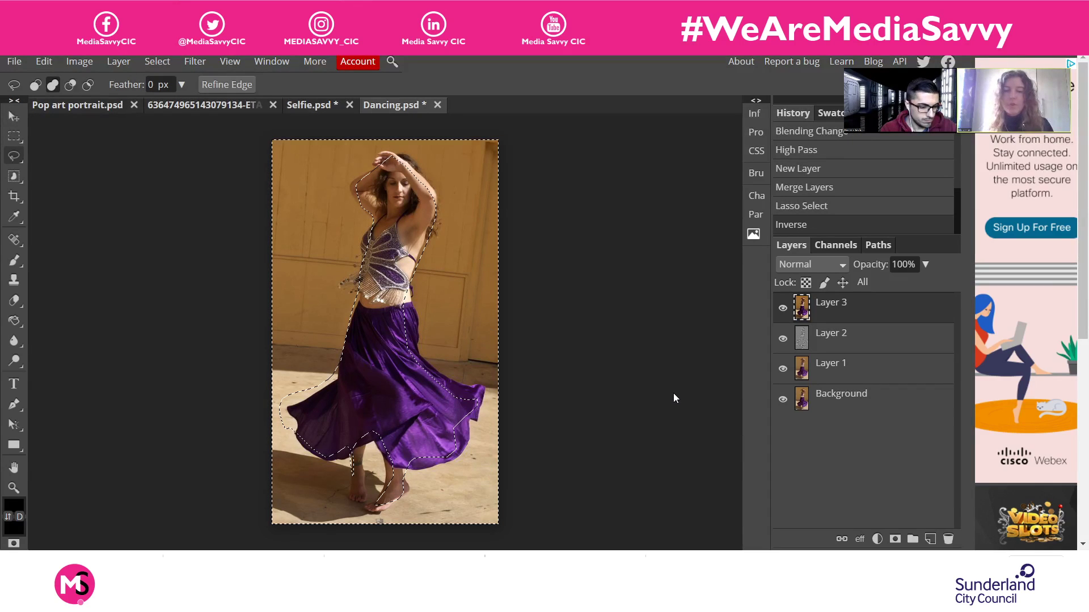
Paste the copied background onto a new layer above Layer 3 and apply a Gaussian Blur with a 2.7 px radius to it
{"action": "left_click", "coordinate": [930, 539]}
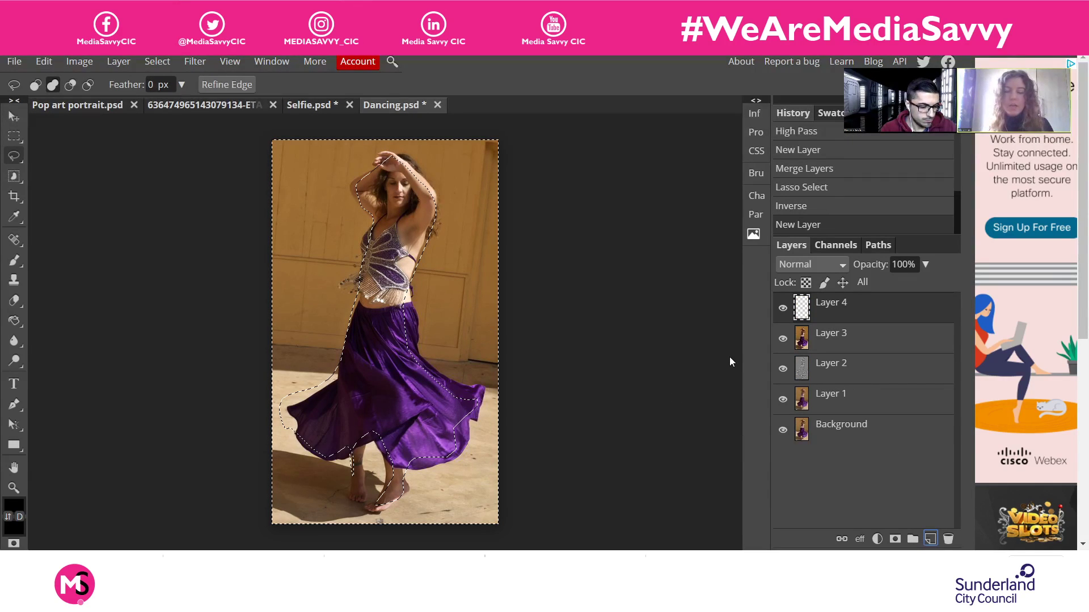
{"action": "key", "text": "ctrl+v"}
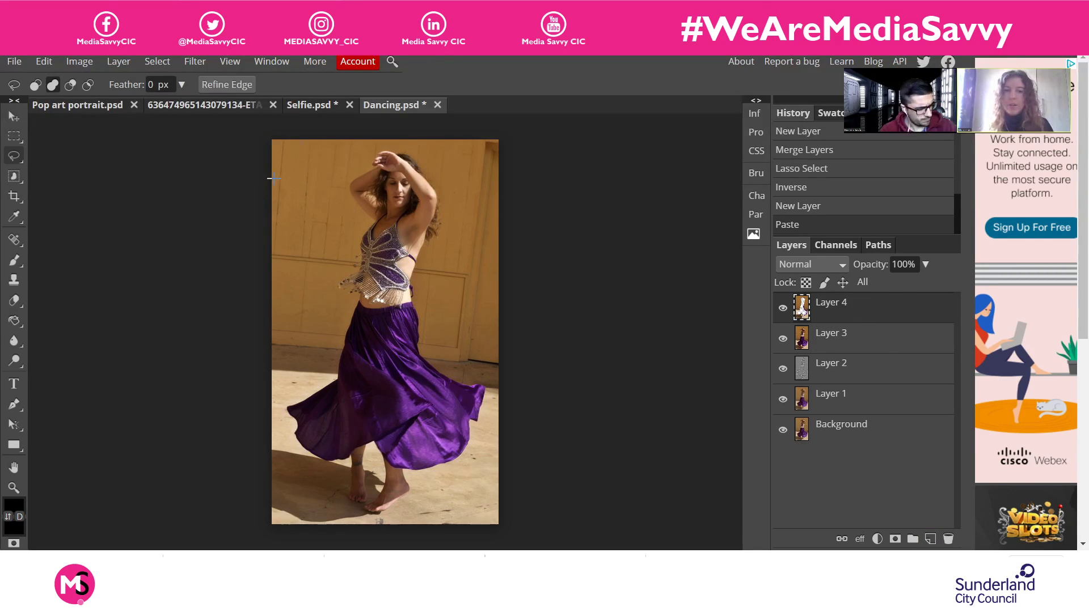
{"action": "left_click", "coordinate": [194, 63]}
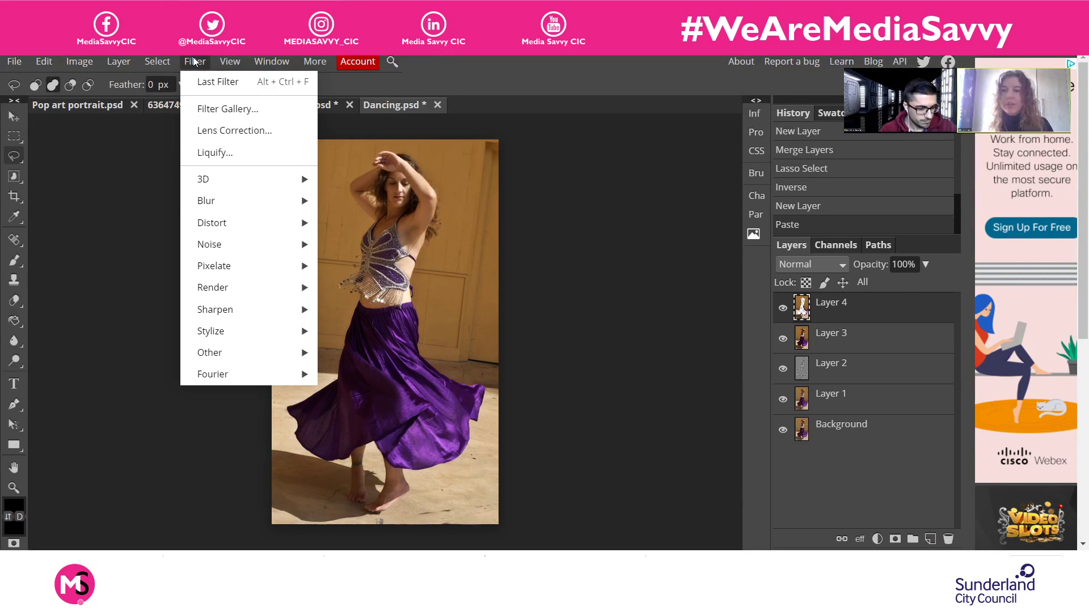
{"action": "mouse_move", "coordinate": [206, 199]}
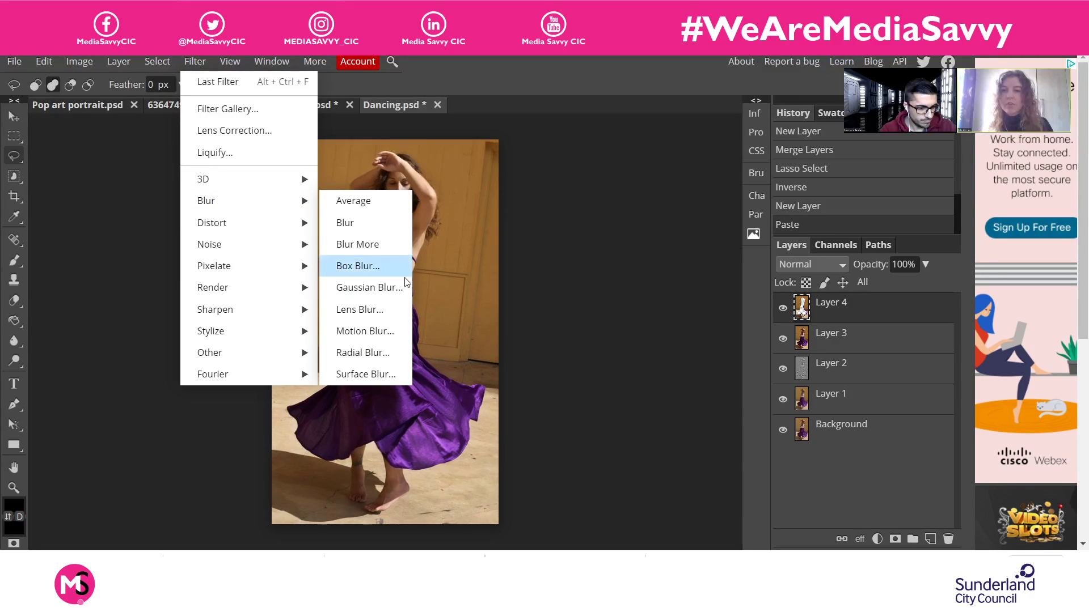
{"action": "left_click", "coordinate": [385, 289]}
{"action": "left_click_drag", "start_coordinate": [280, 174], "coordinate": [705, 192]}
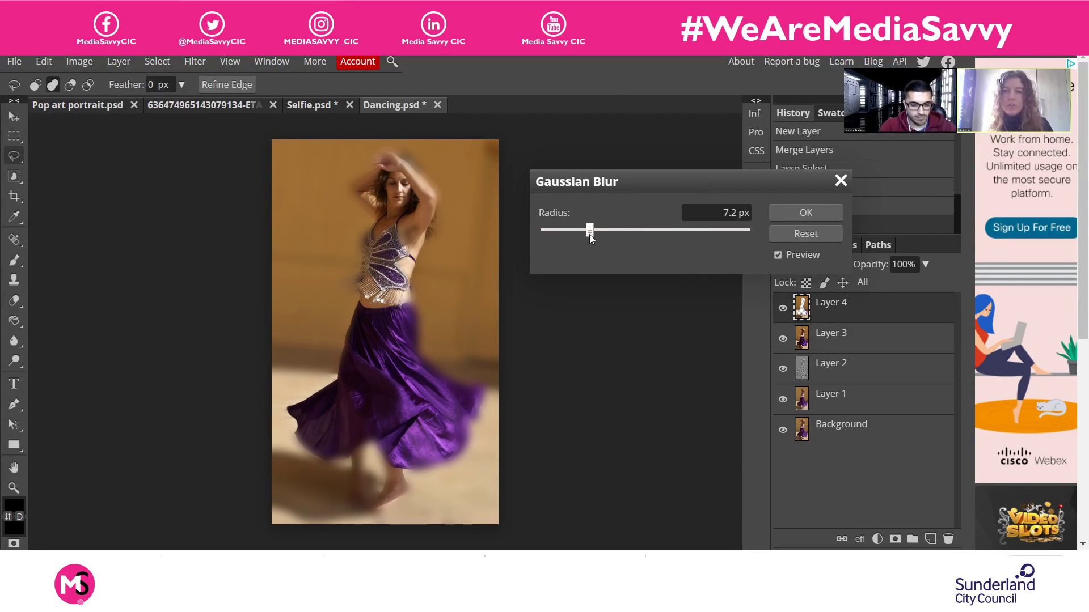
{"action": "left_click_drag", "start_coordinate": [590, 231], "coordinate": [576, 242]}
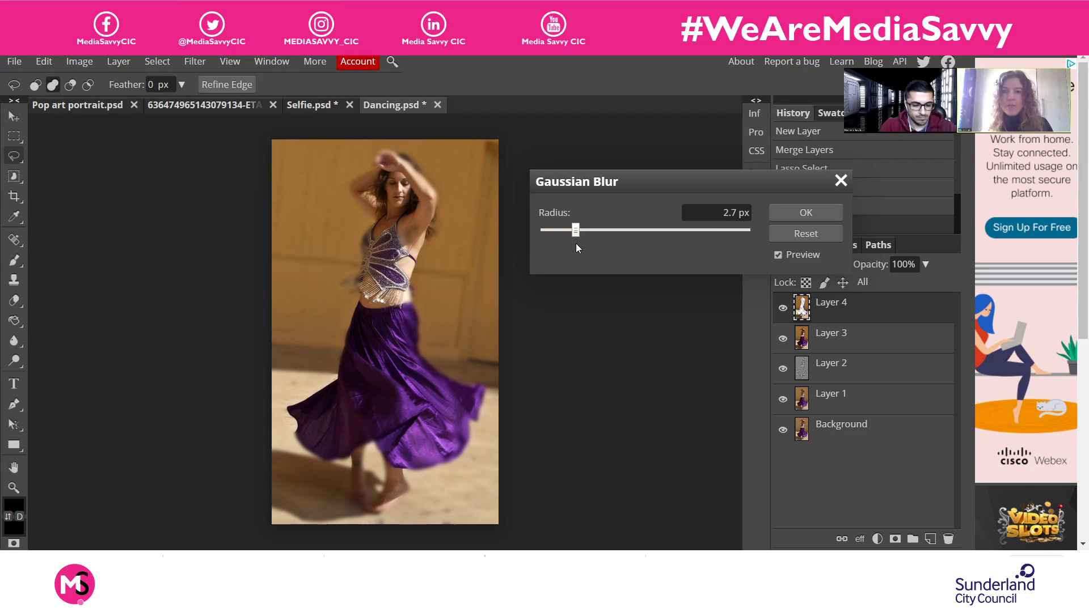
{"action": "left_click", "coordinate": [785, 215]}
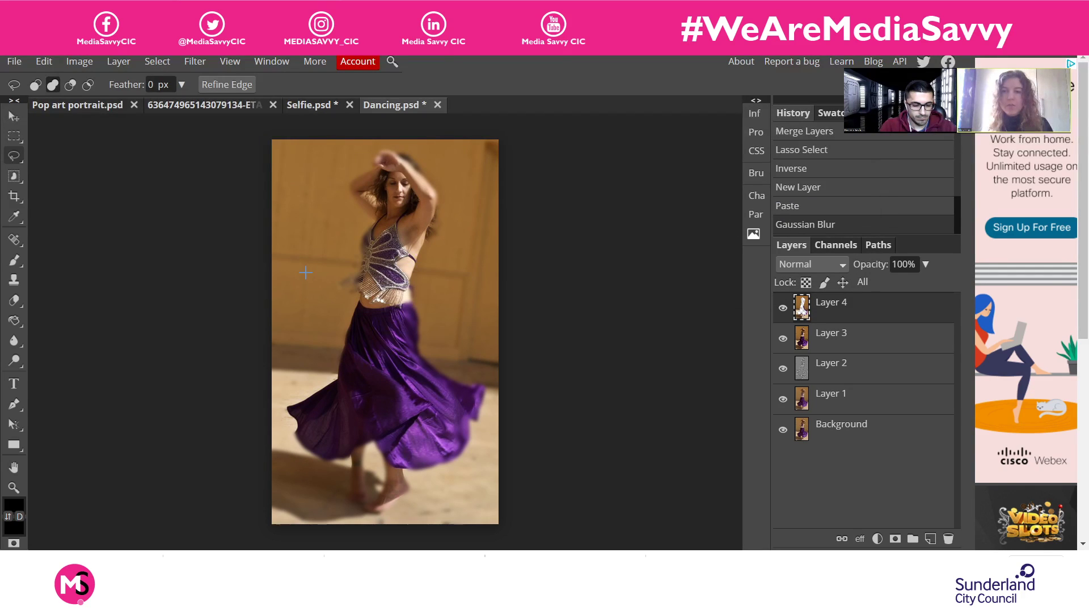
Add a raster mask to Layer 4 and set up the Brush tool at a size of 50
{"action": "key", "text": "ctrl+plus"}
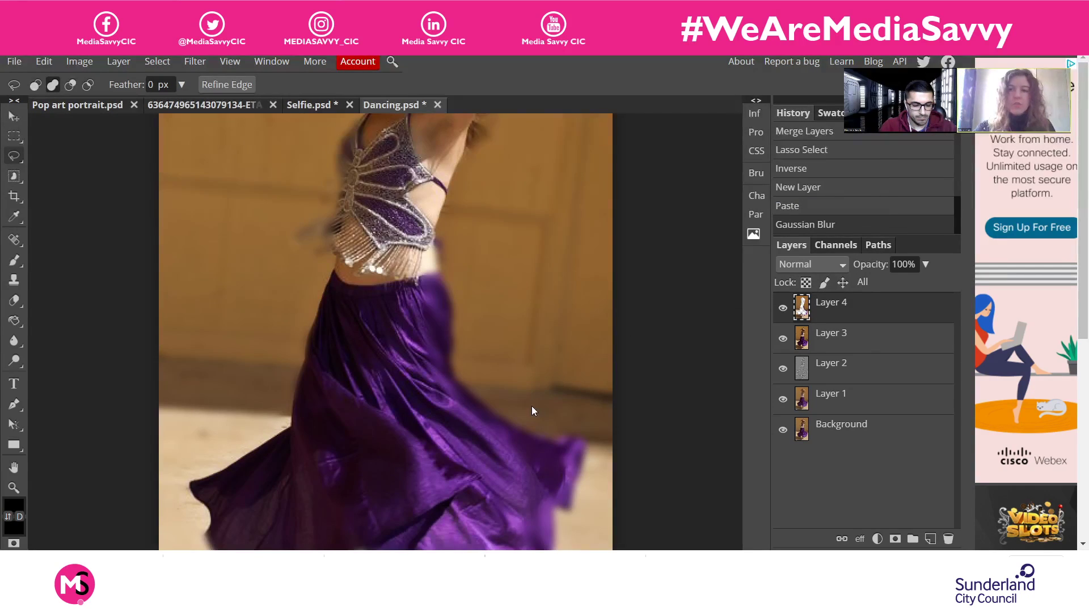
{"action": "left_click", "coordinate": [895, 539]}
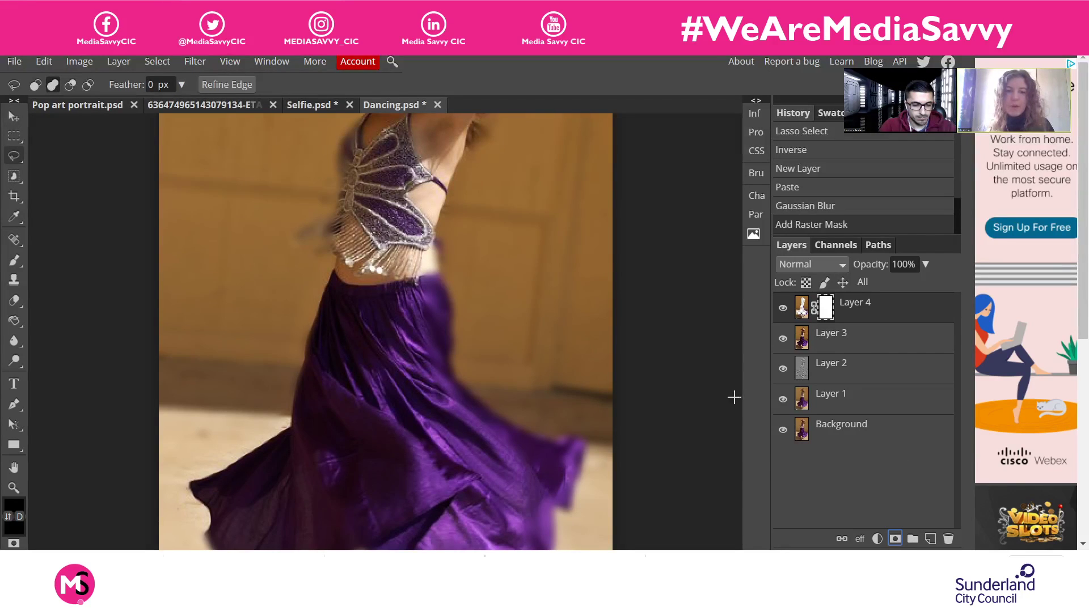
{"action": "scroll", "coordinate": [636, 384], "scroll_direction": "up", "scroll_amount": 5}
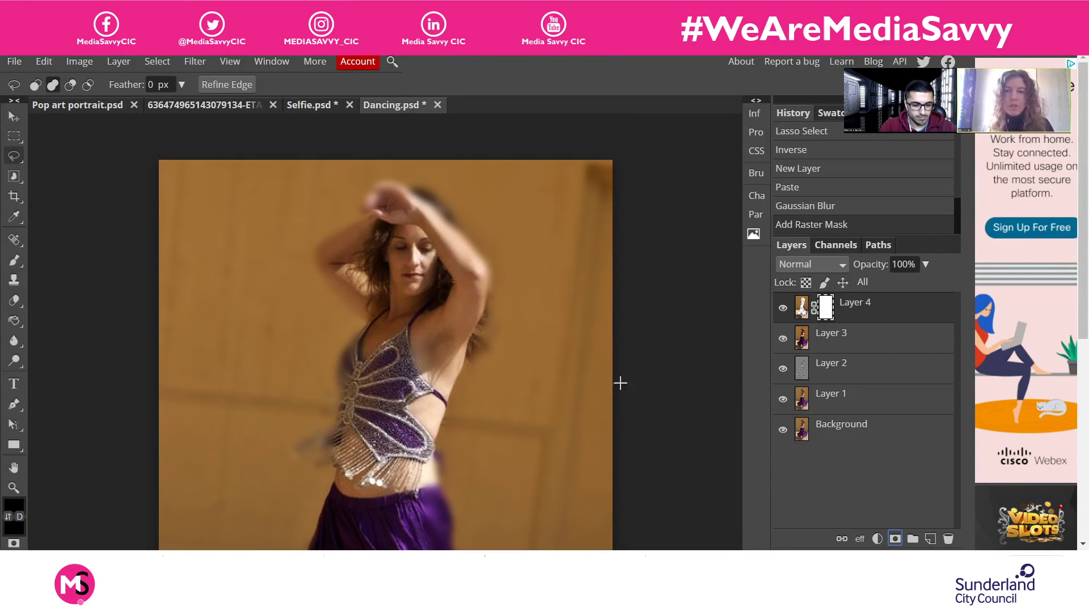
{"action": "left_click", "coordinate": [14, 260]}
{"action": "key", "text": "bracketleft"}
{"action": "key", "text": "bracketleft"}
{"action": "key", "text": "bracketleft"}
{"action": "key", "text": "bracketleft"}
{"action": "key", "text": "bracketleft"}
{"action": "key", "text": "bracketleft"}
{"action": "key", "text": "bracketleft"}
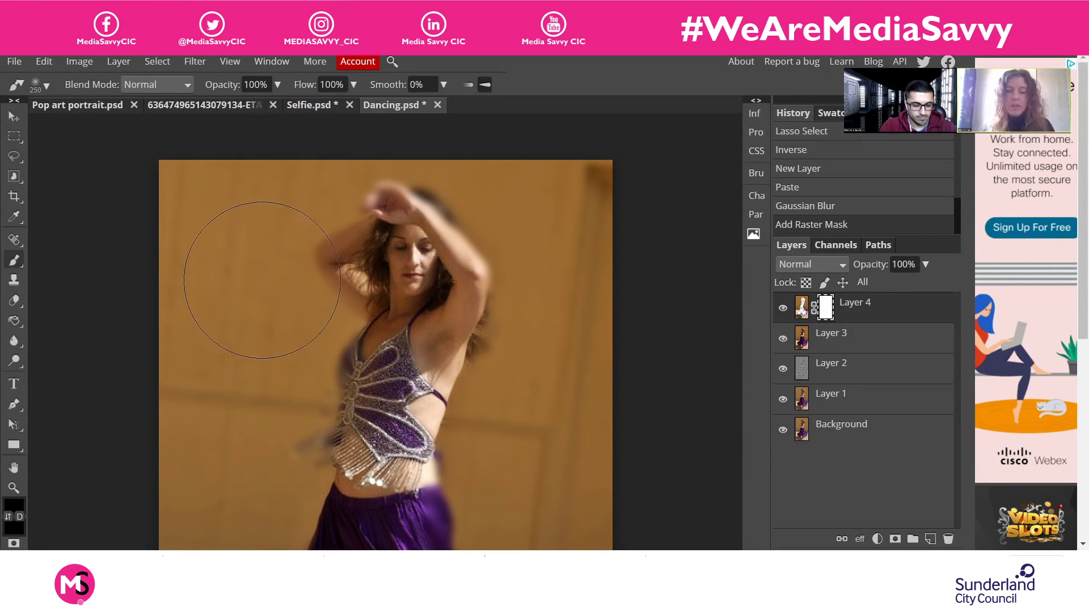
{"action": "key", "text": "bracketleft"}
{"action": "key", "text": "bracketleft"}
{"action": "key", "text": "bracketleft"}
{"action": "key", "text": "bracketleft"}
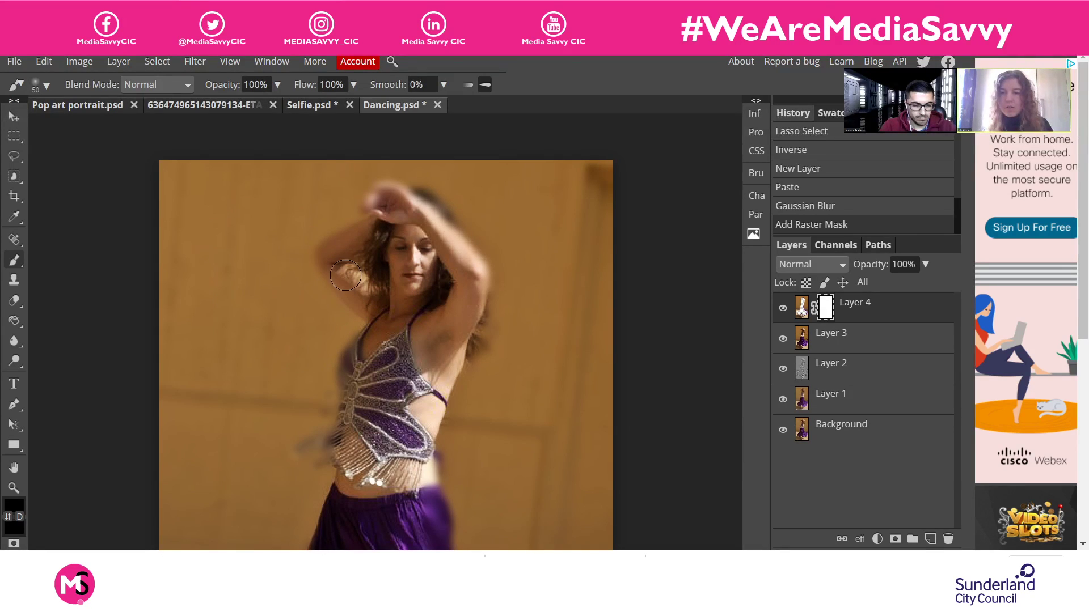
Paint black on Layer 4's mask over the dancer's arms, hands, hair and beaded top to remove the blur there
{"action": "left_click_drag", "start_coordinate": [329, 267], "coordinate": [374, 313]}
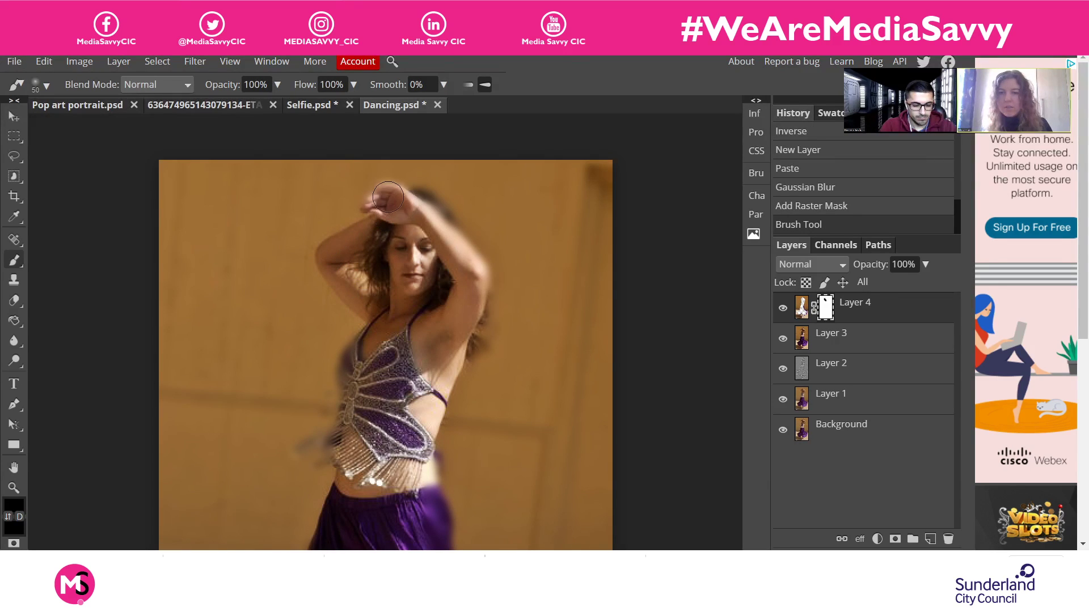
{"action": "mouse_move", "coordinate": [391, 198]}
{"action": "left_mouse_down"}
{"action": "mouse_move", "coordinate": [411, 209]}
{"action": "mouse_move", "coordinate": [380, 209]}
{"action": "mouse_move", "coordinate": [375, 196]}
{"action": "mouse_move", "coordinate": [388, 187]}
{"action": "mouse_move", "coordinate": [436, 222]}
{"action": "mouse_move", "coordinate": [428, 202]}
{"action": "mouse_move", "coordinate": [474, 272]}
{"action": "mouse_move", "coordinate": [395, 224]}
{"action": "mouse_move", "coordinate": [363, 258]}
{"action": "mouse_move", "coordinate": [370, 310]}
{"action": "left_mouse_up"}
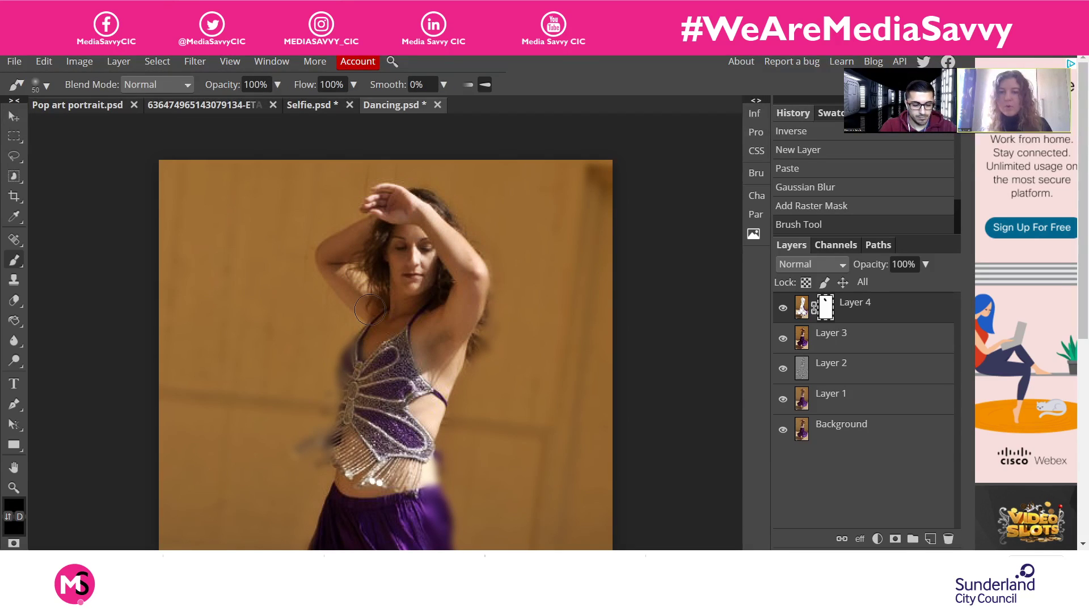
{"action": "left_click_drag", "start_coordinate": [366, 361], "coordinate": [359, 350]}
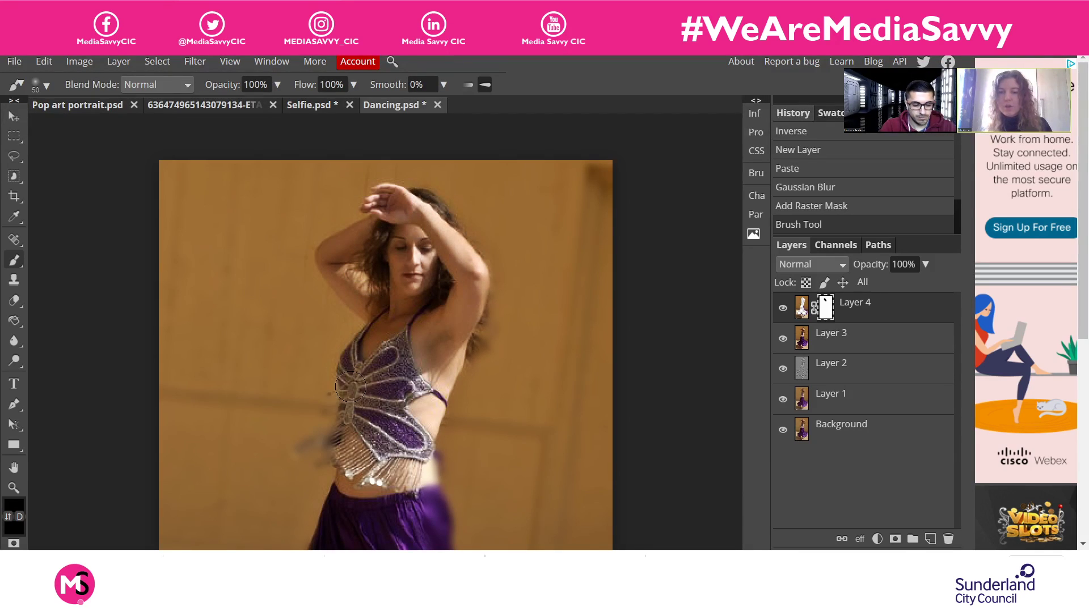
{"action": "mouse_move", "coordinate": [350, 387]}
{"action": "left_mouse_down"}
{"action": "mouse_move", "coordinate": [324, 433]}
{"action": "mouse_move", "coordinate": [331, 406]}
{"action": "mouse_move", "coordinate": [322, 419]}
{"action": "mouse_move", "coordinate": [337, 433]}
{"action": "mouse_move", "coordinate": [300, 464]}
{"action": "mouse_move", "coordinate": [329, 453]}
{"action": "mouse_move", "coordinate": [313, 463]}
{"action": "mouse_move", "coordinate": [328, 486]}
{"action": "mouse_move", "coordinate": [382, 473]}
{"action": "mouse_move", "coordinate": [427, 425]}
{"action": "mouse_move", "coordinate": [449, 469]}
{"action": "mouse_move", "coordinate": [435, 511]}
{"action": "mouse_move", "coordinate": [409, 478]}
{"action": "mouse_move", "coordinate": [417, 432]}
{"action": "left_mouse_up"}
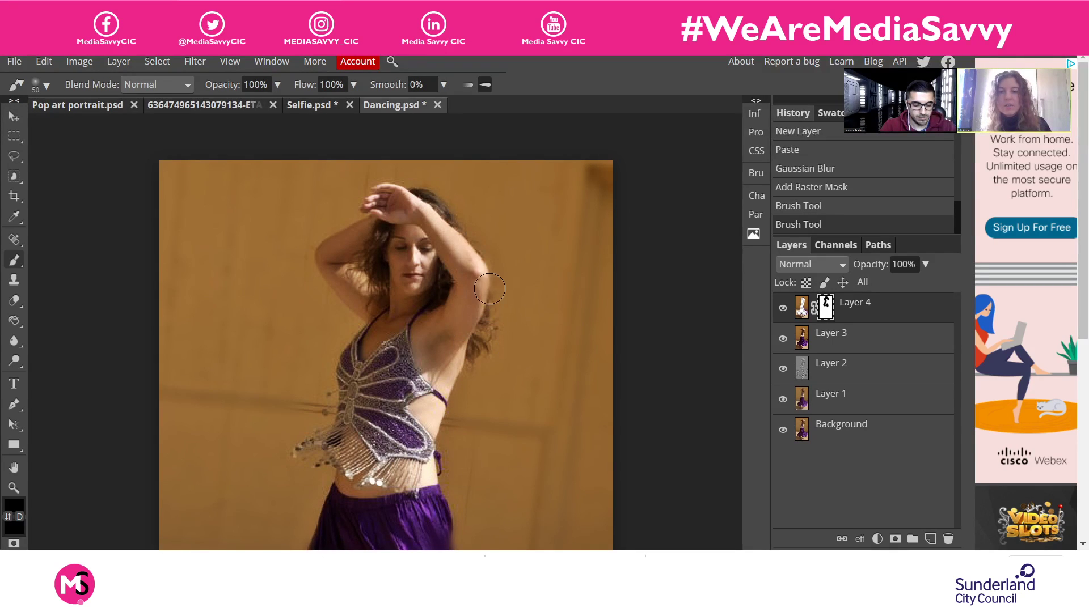
{"action": "mouse_move", "coordinate": [489, 290]}
{"action": "left_mouse_down"}
{"action": "mouse_move", "coordinate": [438, 222]}
{"action": "mouse_move", "coordinate": [471, 246]}
{"action": "mouse_move", "coordinate": [424, 194]}
{"action": "mouse_move", "coordinate": [475, 248]}
{"action": "mouse_move", "coordinate": [491, 294]}
{"action": "mouse_move", "coordinate": [430, 385]}
{"action": "mouse_move", "coordinate": [405, 398]}
{"action": "left_mouse_up"}
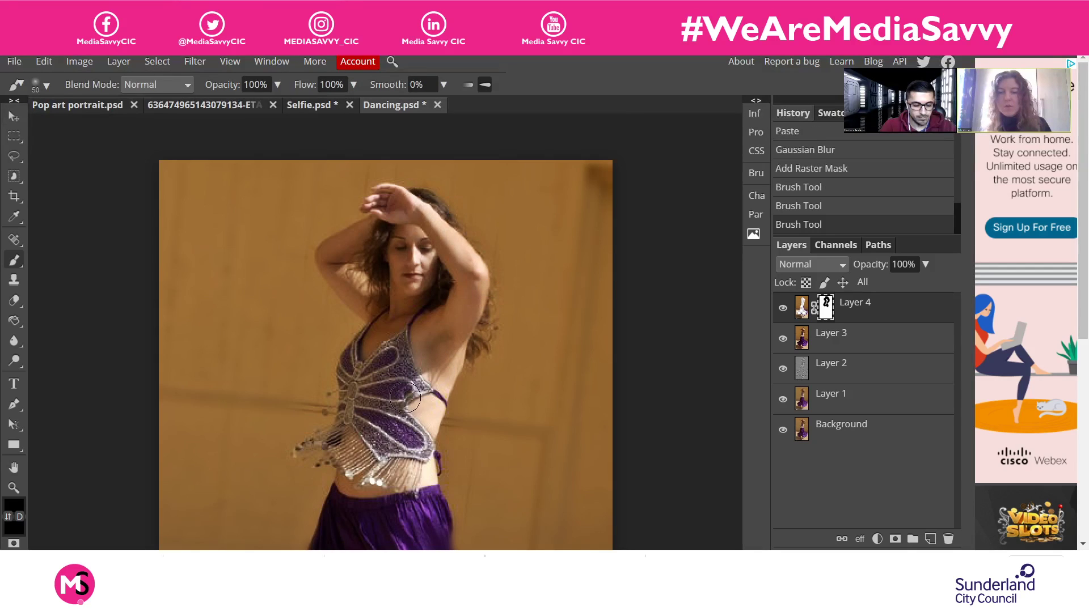
Paint black on Layer 4's mask along the hip fringe, skirt edges, legs and feet to remove the blur from the lower body
{"action": "scroll", "coordinate": [405, 398], "scroll_direction": "down", "scroll_amount": 3}
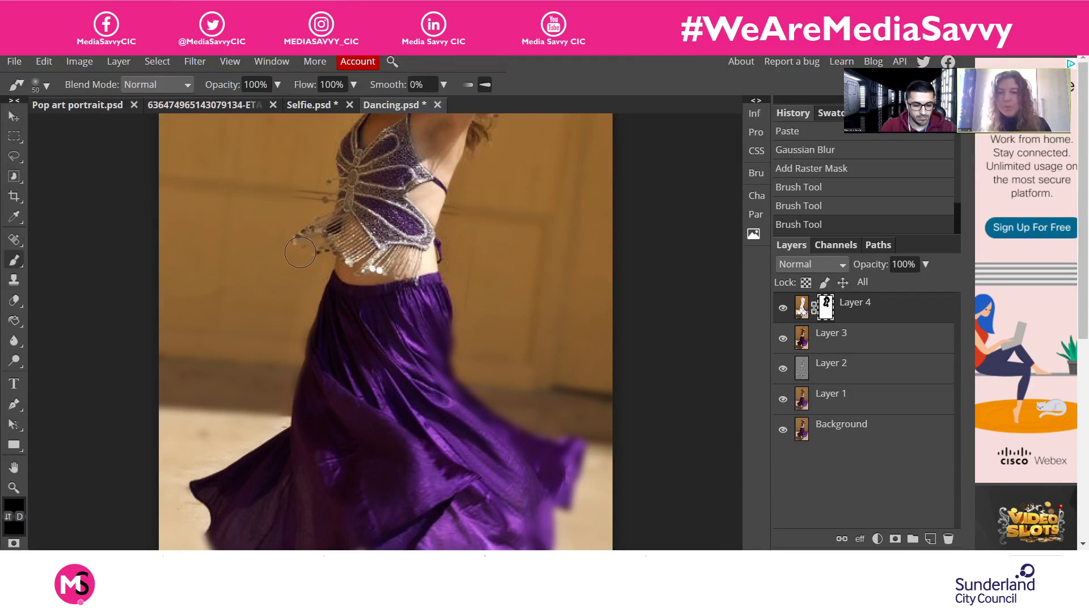
{"action": "left_click_drag", "start_coordinate": [300, 252], "coordinate": [347, 277]}
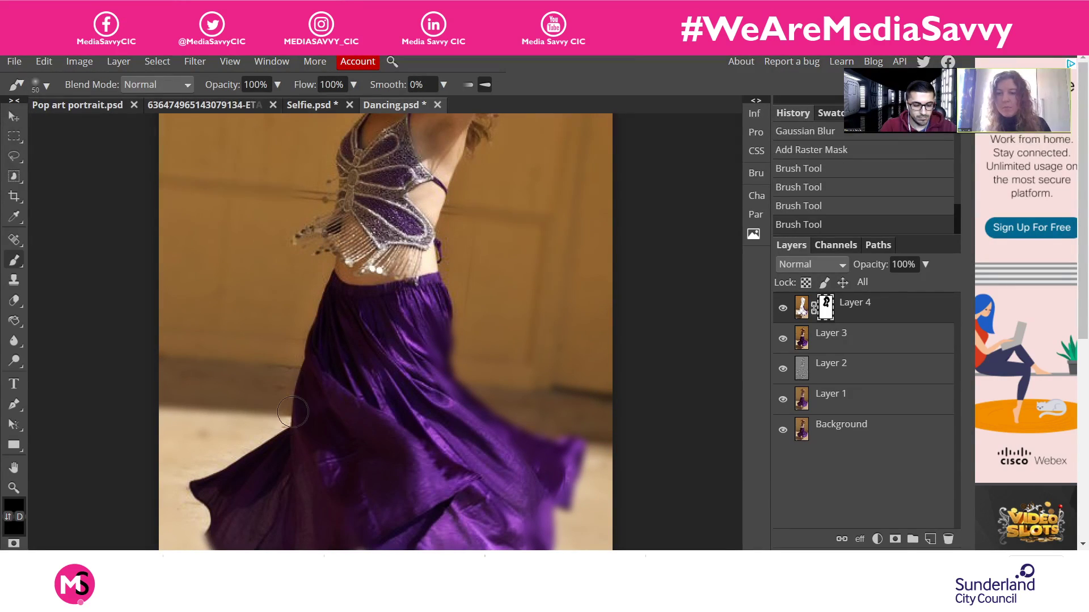
{"action": "mouse_move", "coordinate": [292, 411]}
{"action": "left_mouse_down"}
{"action": "mouse_move", "coordinate": [267, 456]}
{"action": "mouse_move", "coordinate": [221, 490]}
{"action": "mouse_move", "coordinate": [211, 481]}
{"action": "mouse_move", "coordinate": [284, 440]}
{"action": "mouse_move", "coordinate": [209, 498]}
{"action": "left_mouse_up"}
{"action": "scroll", "coordinate": [209, 499], "scroll_direction": "down", "scroll_amount": 4}
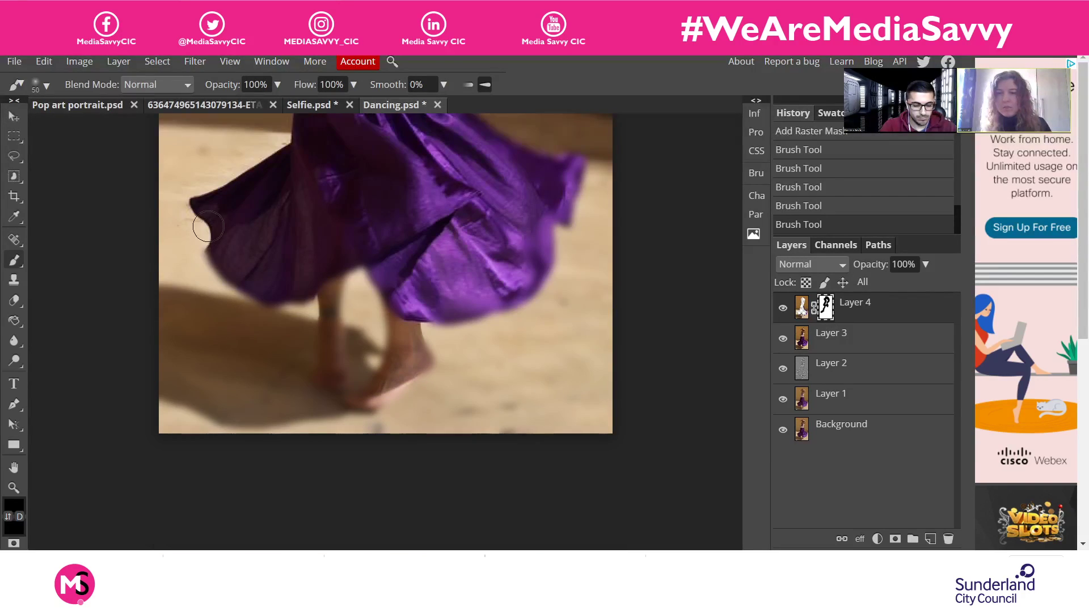
{"action": "mouse_move", "coordinate": [208, 227]}
{"action": "left_mouse_down"}
{"action": "mouse_move", "coordinate": [215, 263]}
{"action": "mouse_move", "coordinate": [254, 293]}
{"action": "mouse_move", "coordinate": [304, 294]}
{"action": "mouse_move", "coordinate": [337, 270]}
{"action": "mouse_move", "coordinate": [325, 324]}
{"action": "mouse_move", "coordinate": [341, 389]}
{"action": "left_mouse_up"}
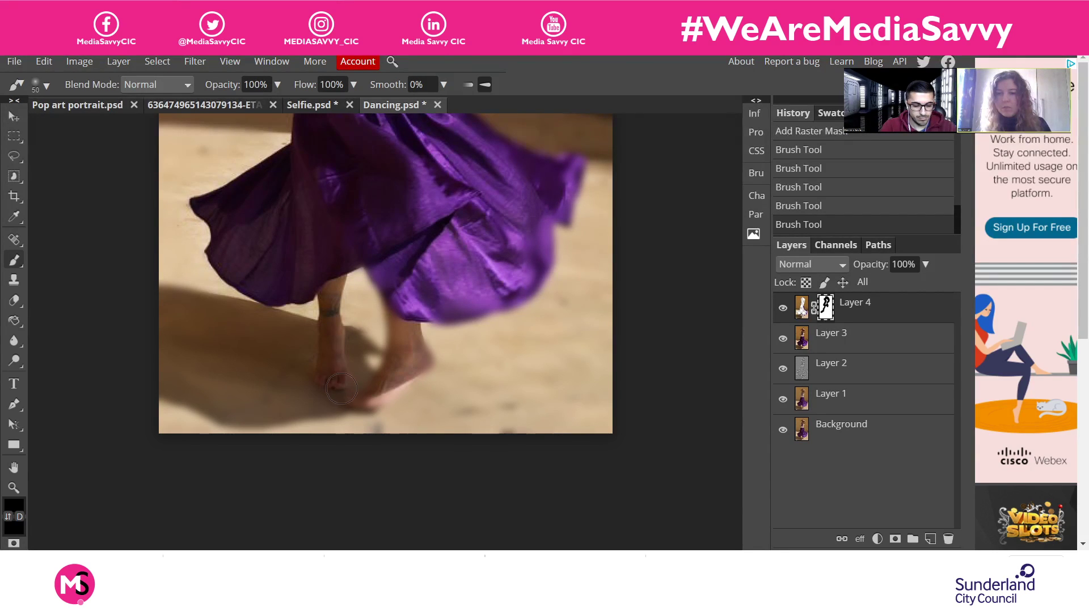
{"action": "mouse_move", "coordinate": [335, 324]}
{"action": "left_mouse_down"}
{"action": "mouse_move", "coordinate": [332, 283]}
{"action": "mouse_move", "coordinate": [375, 399]}
{"action": "mouse_move", "coordinate": [377, 366]}
{"action": "mouse_move", "coordinate": [420, 347]}
{"action": "mouse_move", "coordinate": [426, 361]}
{"action": "mouse_move", "coordinate": [369, 262]}
{"action": "mouse_move", "coordinate": [442, 314]}
{"action": "mouse_move", "coordinate": [474, 318]}
{"action": "mouse_move", "coordinate": [530, 287]}
{"action": "mouse_move", "coordinate": [502, 309]}
{"action": "mouse_move", "coordinate": [511, 280]}
{"action": "mouse_move", "coordinate": [547, 250]}
{"action": "mouse_move", "coordinate": [556, 181]}
{"action": "mouse_move", "coordinate": [580, 163]}
{"action": "mouse_move", "coordinate": [556, 173]}
{"action": "mouse_move", "coordinate": [579, 208]}
{"action": "mouse_move", "coordinate": [565, 227]}
{"action": "left_mouse_up"}
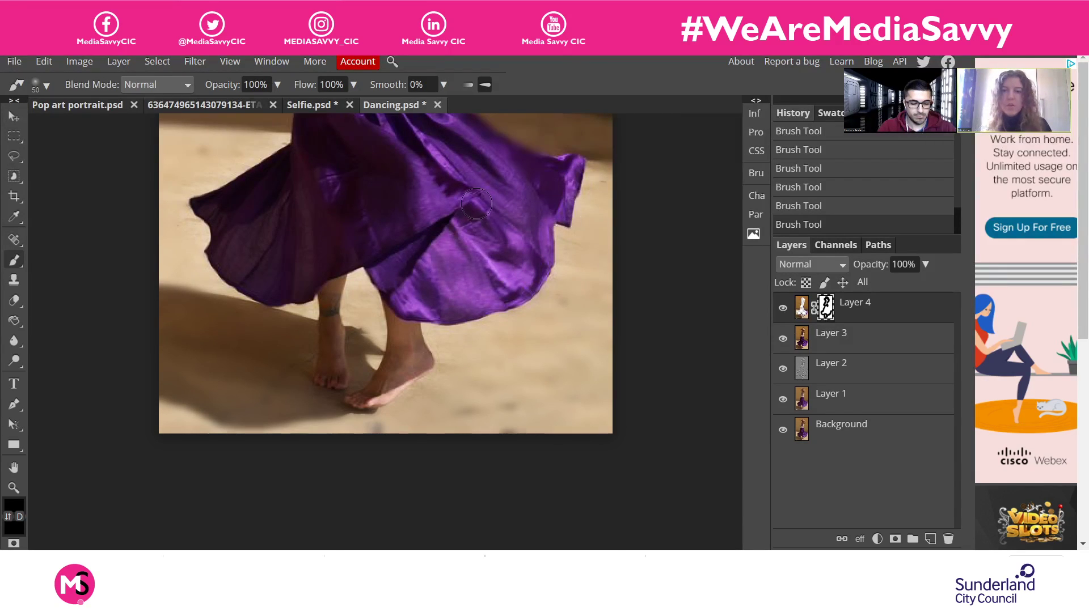
{"action": "scroll", "coordinate": [543, 315], "scroll_direction": "up", "scroll_amount": 3}
{"action": "mouse_move", "coordinate": [533, 383]}
{"action": "left_mouse_down"}
{"action": "mouse_move", "coordinate": [547, 379]}
{"action": "mouse_move", "coordinate": [487, 337]}
{"action": "mouse_move", "coordinate": [439, 224]}
{"action": "left_mouse_up"}
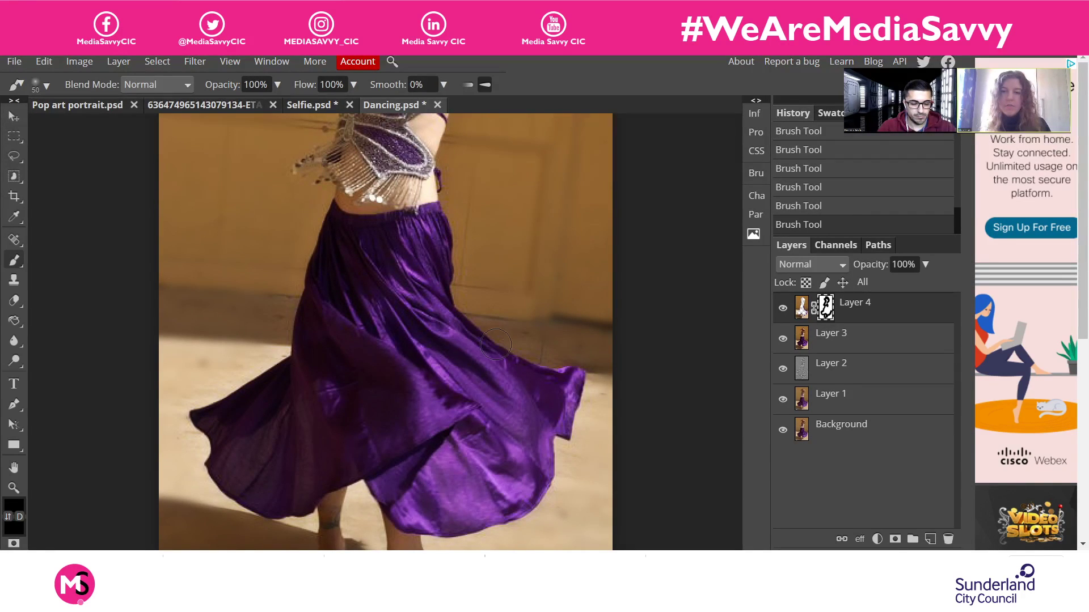
{"action": "scroll", "coordinate": [422, 264], "scroll_direction": "up", "scroll_amount": 3}
{"action": "scroll", "coordinate": [422, 264], "scroll_direction": "up", "scroll_amount": 2}
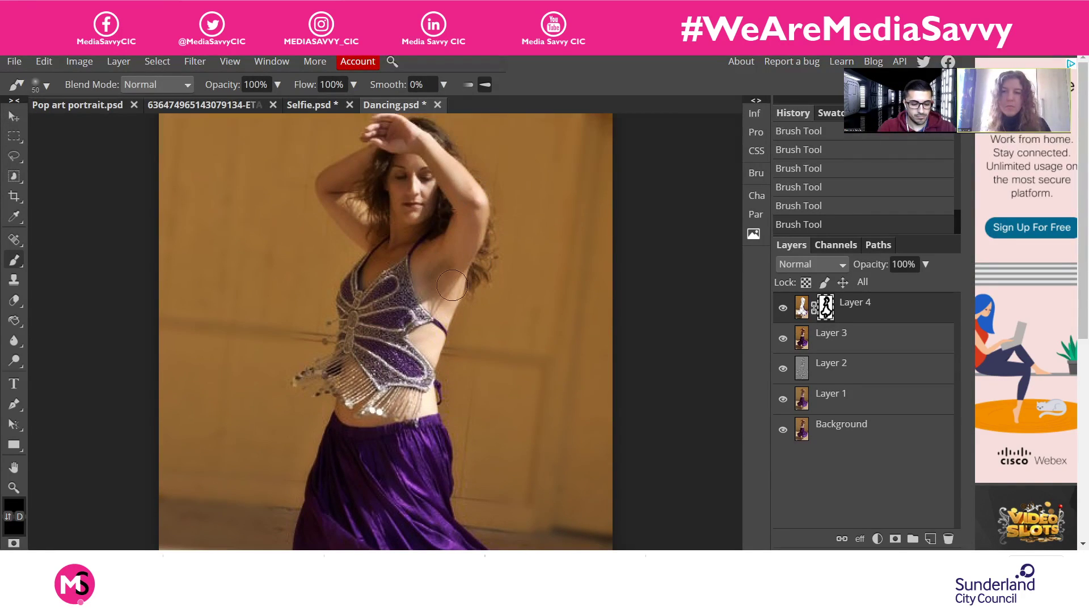
{"action": "scroll", "coordinate": [440, 286], "scroll_direction": "down", "scroll_amount": 2}
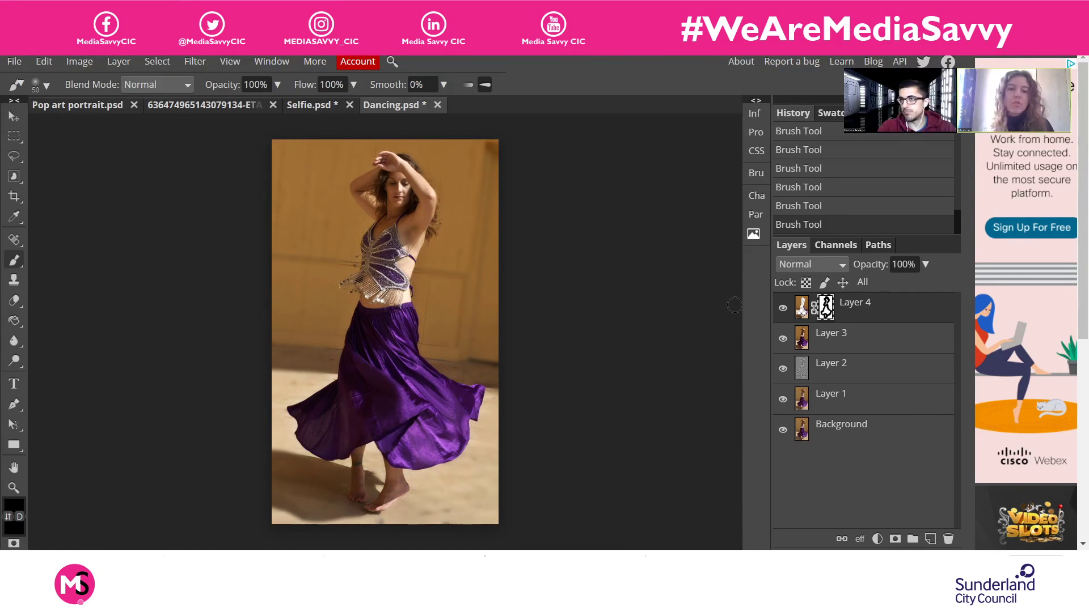
Merge a copy of all visible layers into a new layer above Layer 4 and hide Layers 1 to 4
{"action": "left_click", "coordinate": [931, 540]}
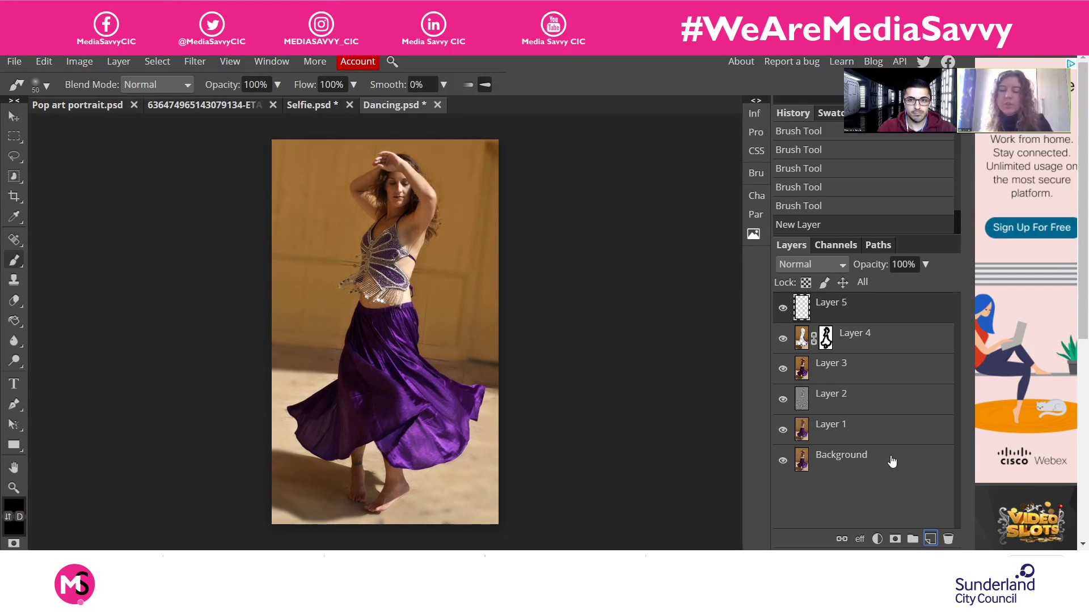
{"action": "key", "text": "ctrl+alt+shift+e"}
{"action": "left_click", "coordinate": [782, 339]}
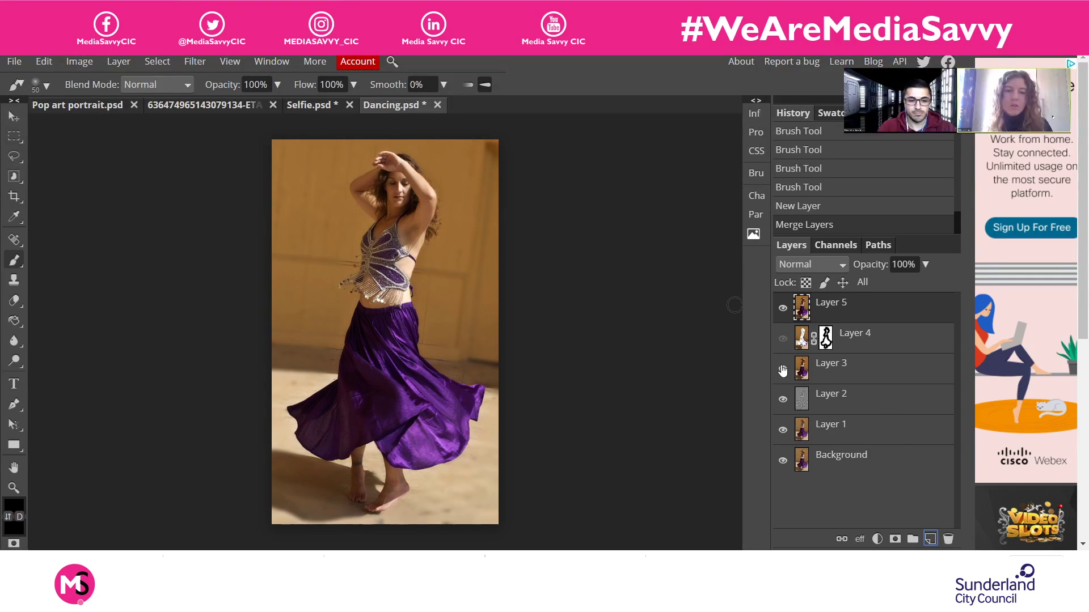
{"action": "left_click", "coordinate": [782, 369]}
{"action": "left_click", "coordinate": [783, 429]}
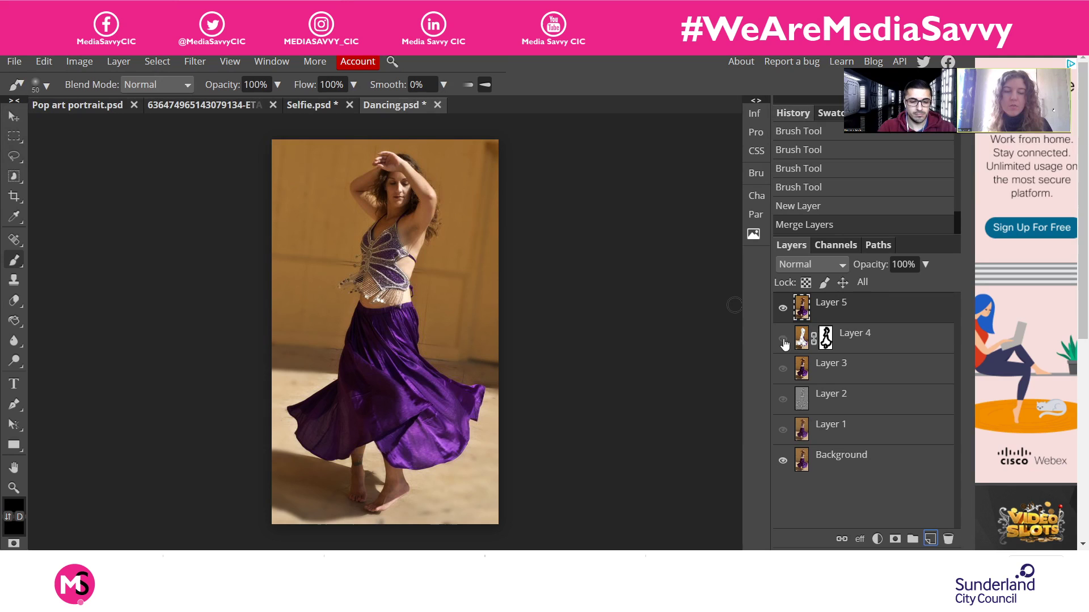
Compare the merged Layer 5 with the original Background by toggling Layer 5's visibility, leaving it shown
{"action": "left_click", "coordinate": [783, 309]}
{"action": "left_click", "coordinate": [783, 311]}
{"action": "left_click", "coordinate": [782, 310]}
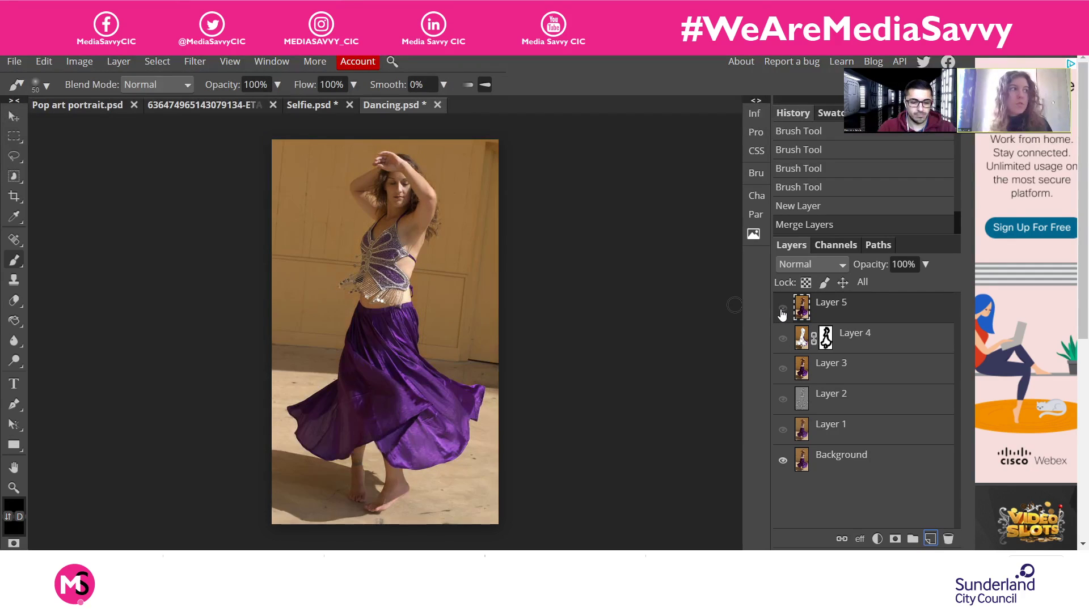
{"action": "left_click", "coordinate": [782, 311]}
{"action": "left_click", "coordinate": [782, 310]}
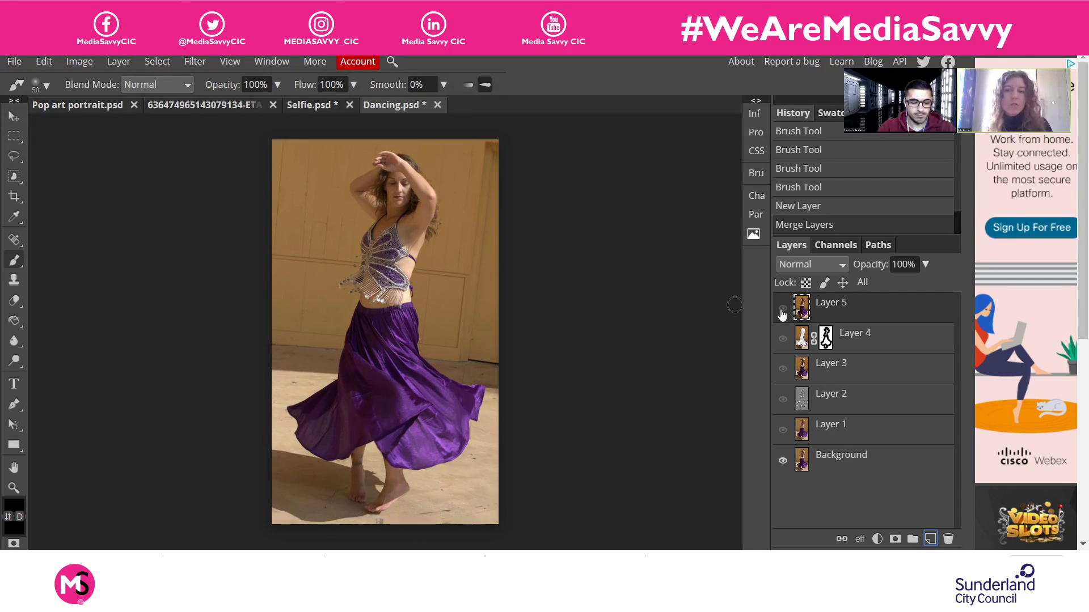
{"action": "left_click", "coordinate": [783, 311]}
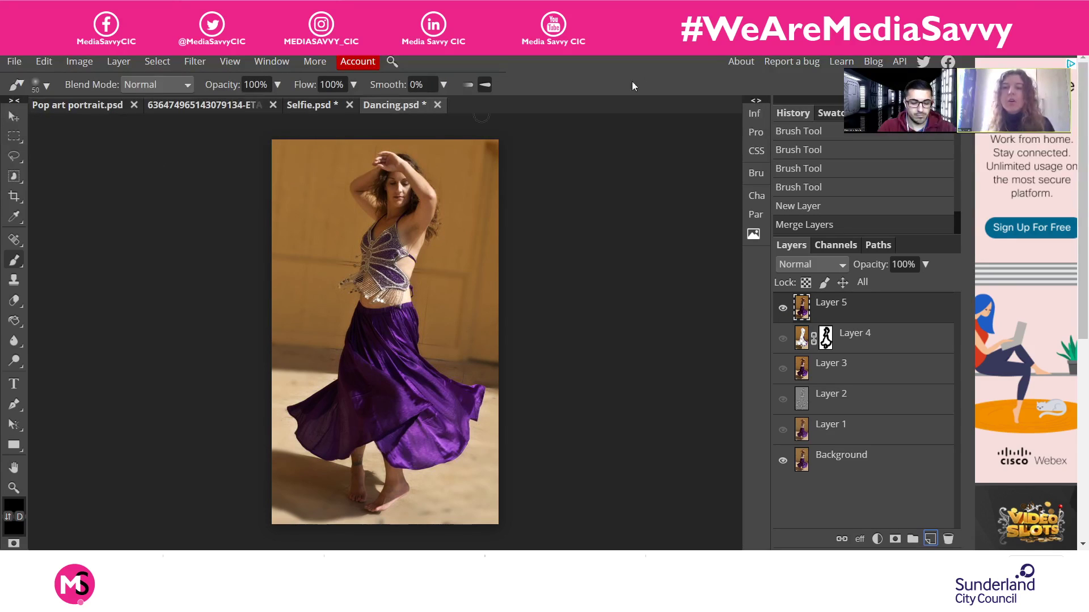
Open Classic car.psd and duplicate its Background layer
{"action": "left_click", "coordinate": [15, 62]}
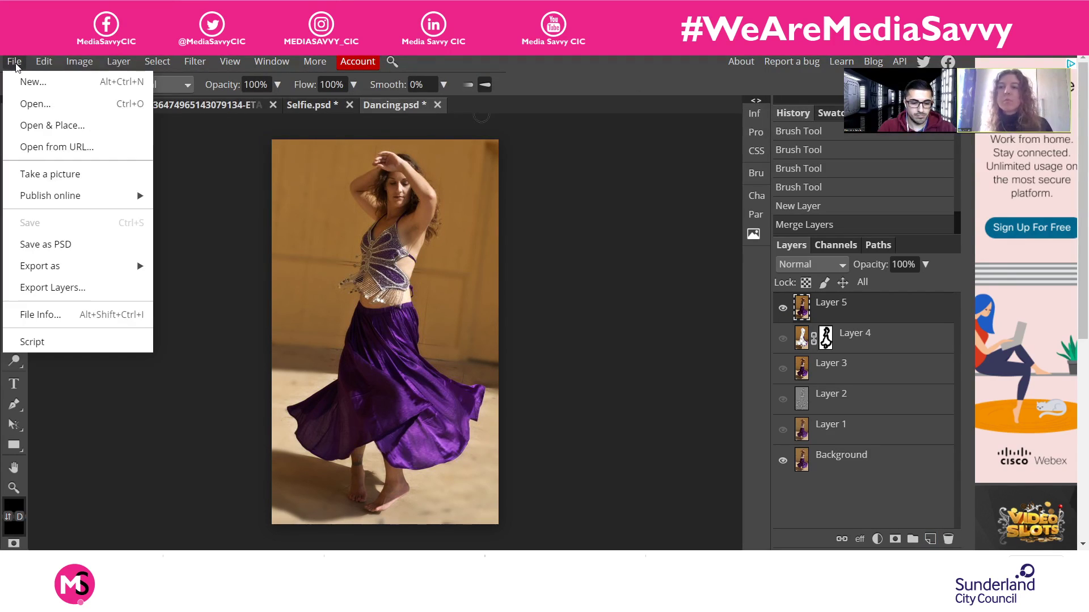
{"action": "left_click", "coordinate": [32, 111]}
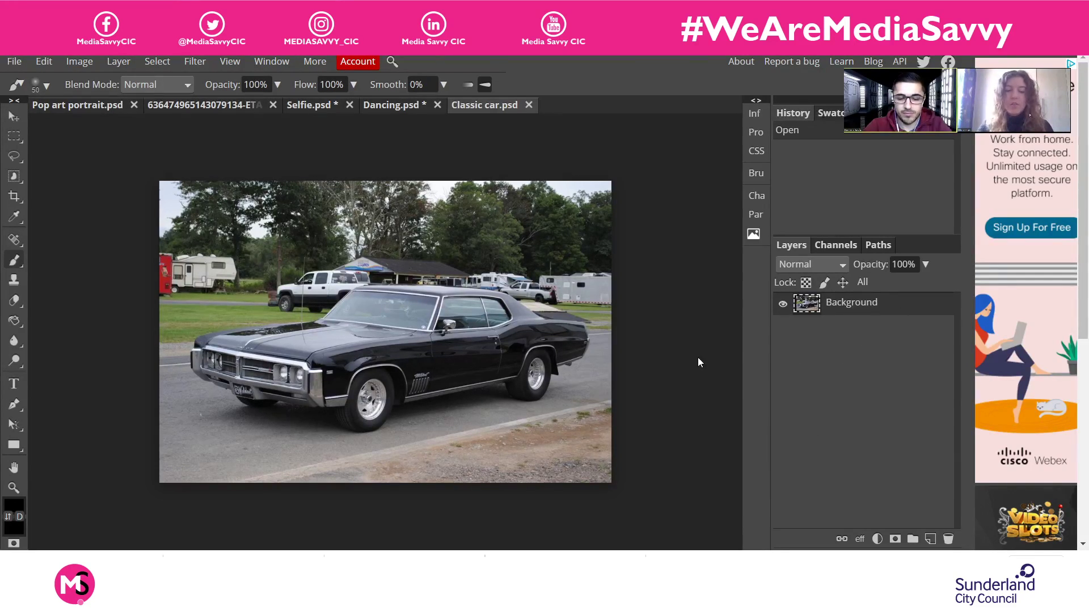
{"action": "key", "text": "ctrl+plus"}
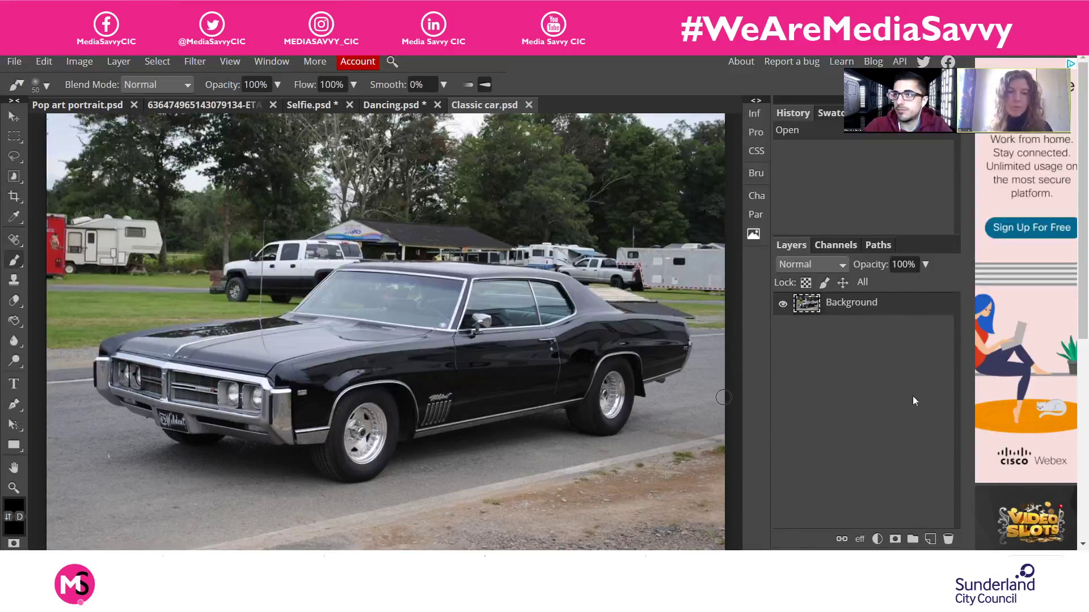
{"action": "key", "text": "ctrl+j"}
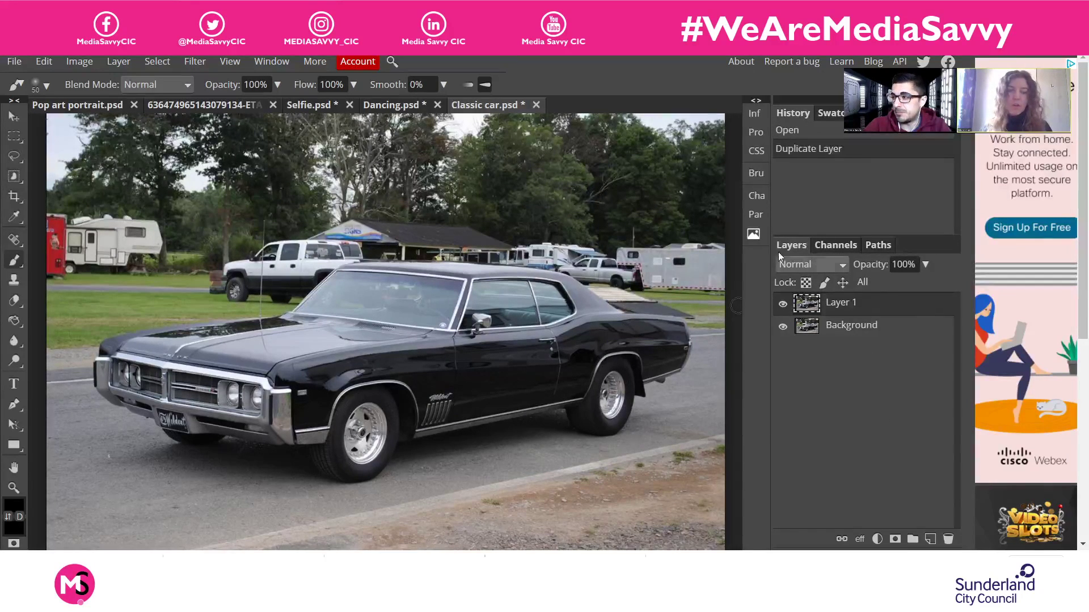
Apply a Gaussian Blur with a 5 px radius to Layer 1
{"action": "left_click", "coordinate": [195, 62]}
{"action": "mouse_move", "coordinate": [232, 202]}
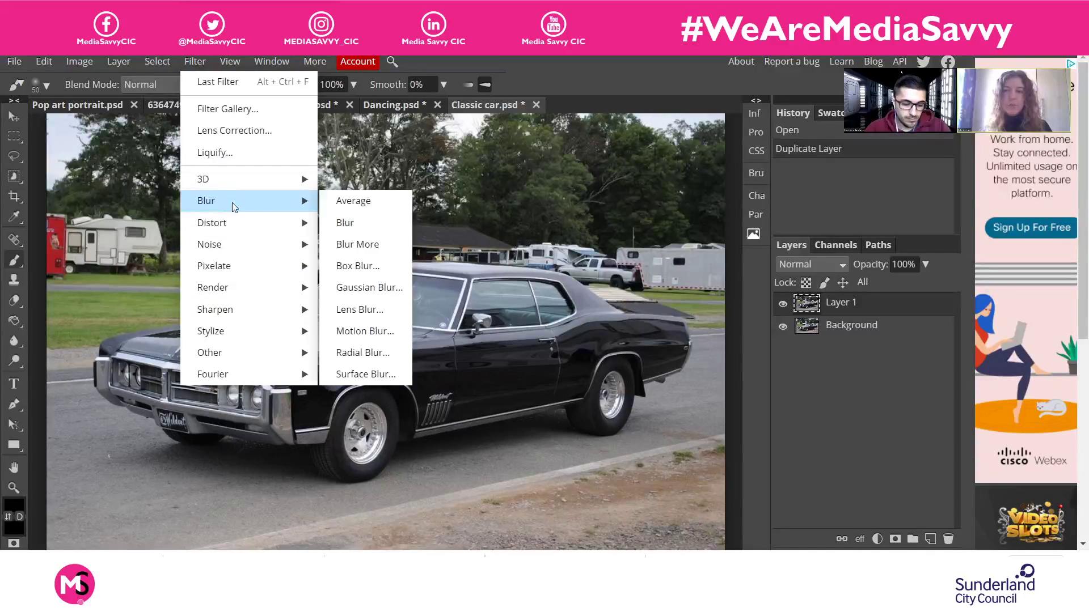
{"action": "left_click", "coordinate": [369, 289]}
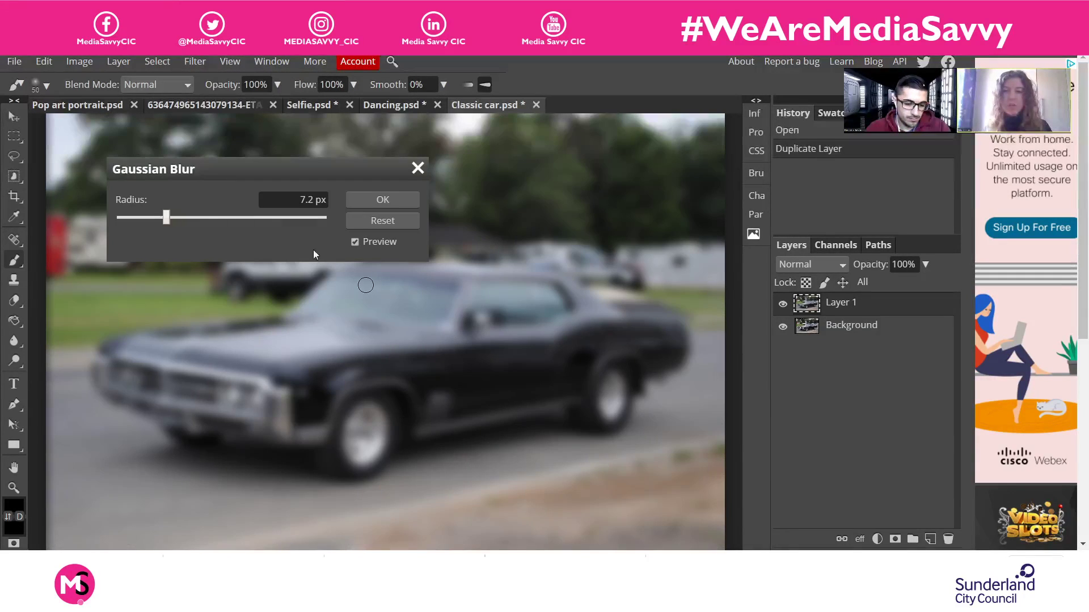
{"action": "double_click", "coordinate": [299, 202]}
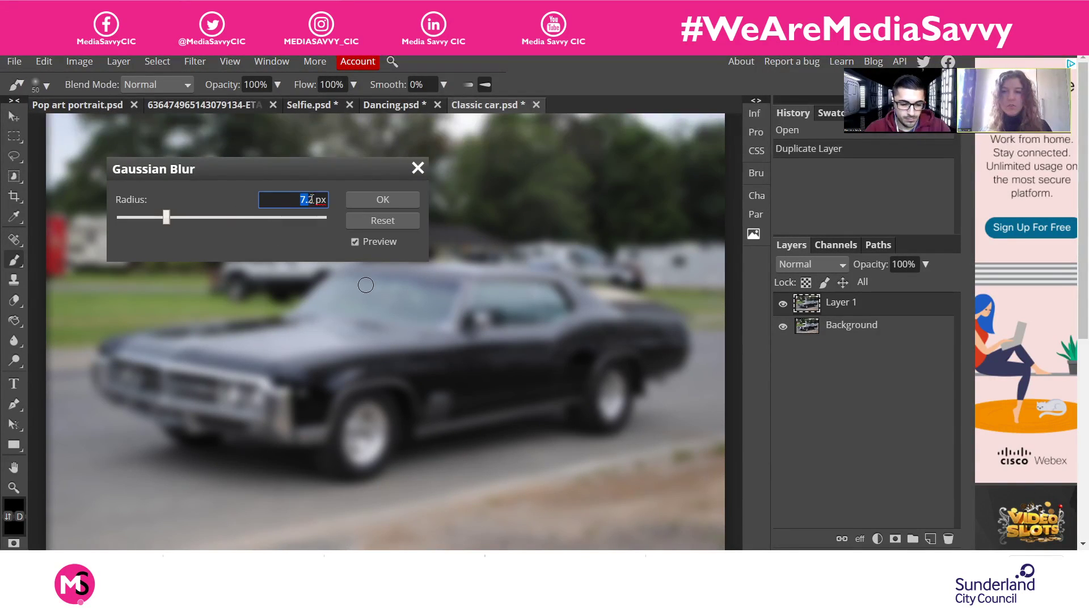
{"action": "type", "text": "5"}
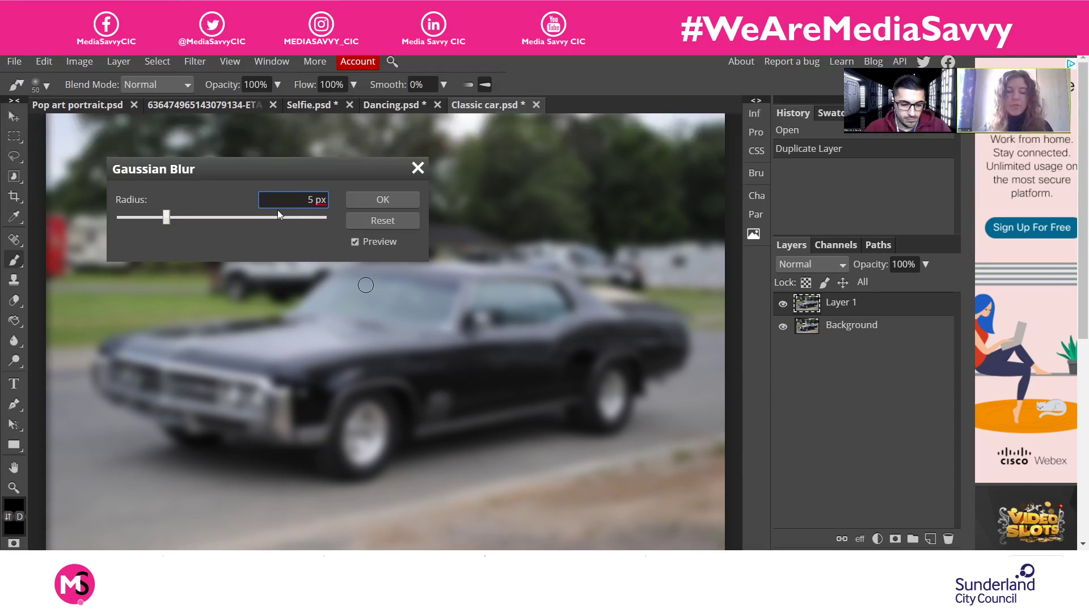
{"action": "key", "text": "Return"}
{"action": "left_click", "coordinate": [374, 200]}
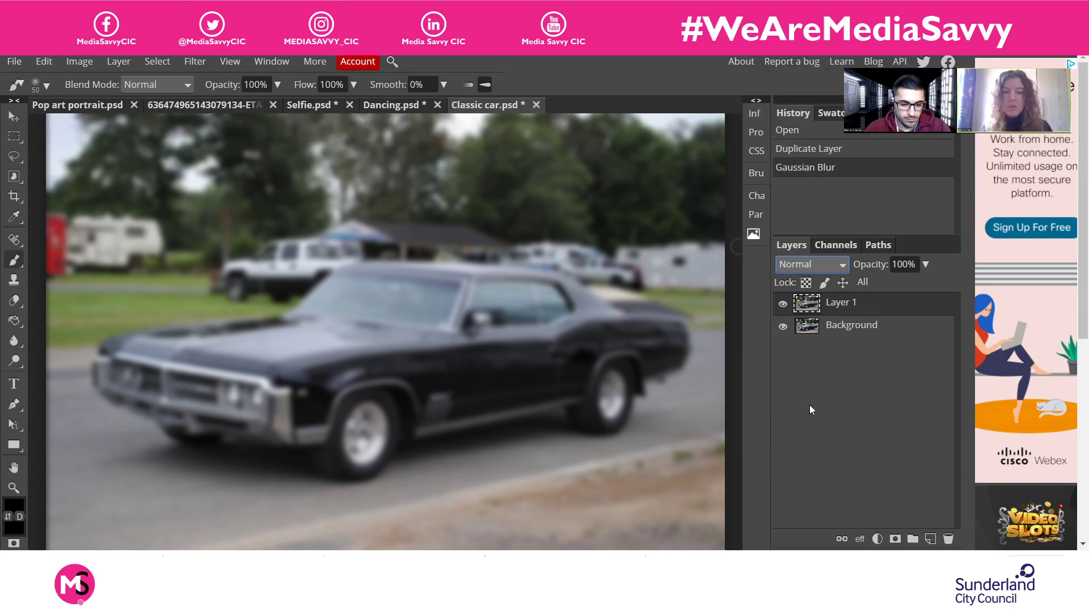
Set Layer 1's blend mode to Soft Light and its opacity to 50%
{"action": "left_click", "coordinate": [818, 482]}
{"action": "left_click", "coordinate": [903, 264]}
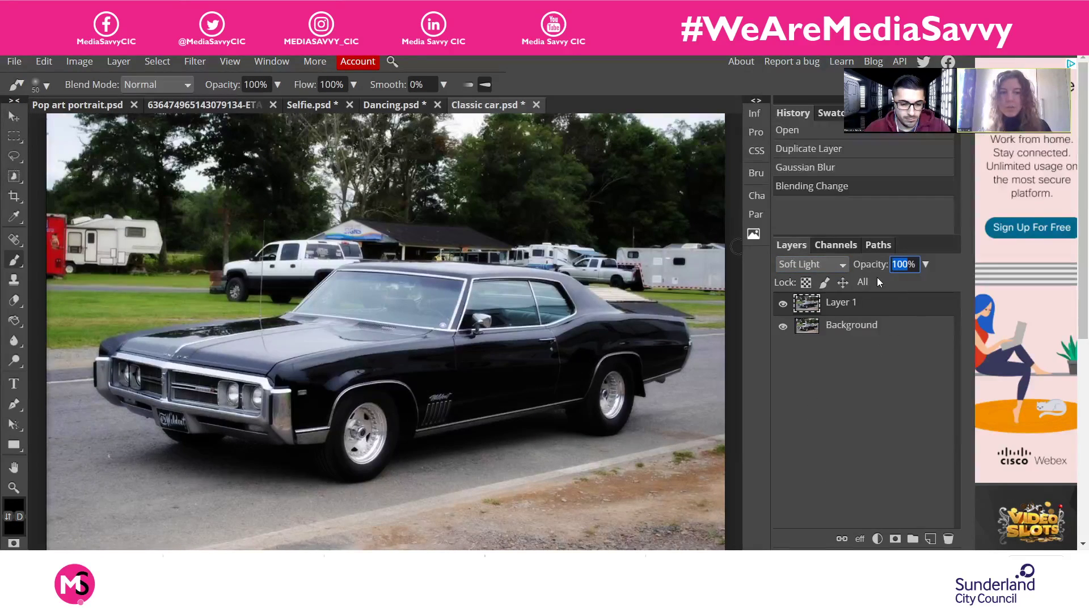
{"action": "type", "text": "50"}
{"action": "key", "text": "Return"}
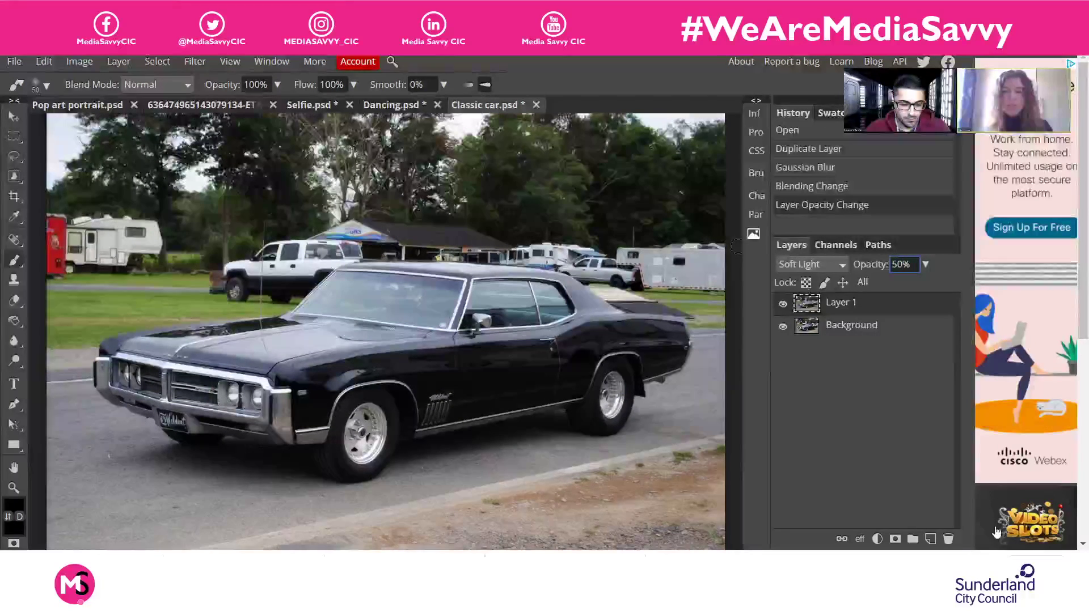
Merge a copy of all visible layers into a new layer above Layer 1 and desaturate it
{"action": "left_click", "coordinate": [930, 539]}
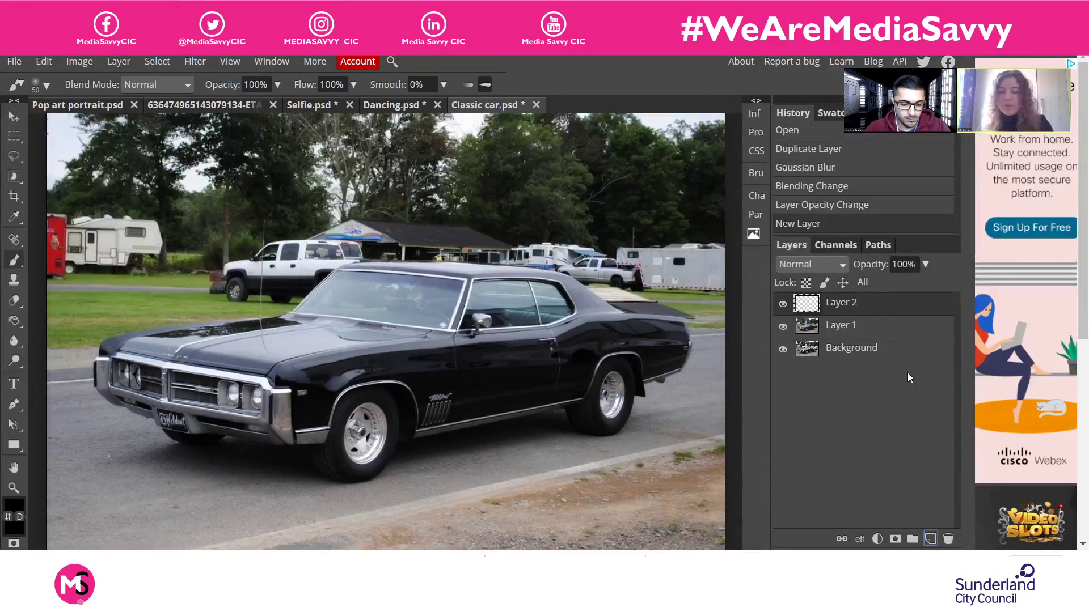
{"action": "key", "text": "ctrl+shift+alt+e"}
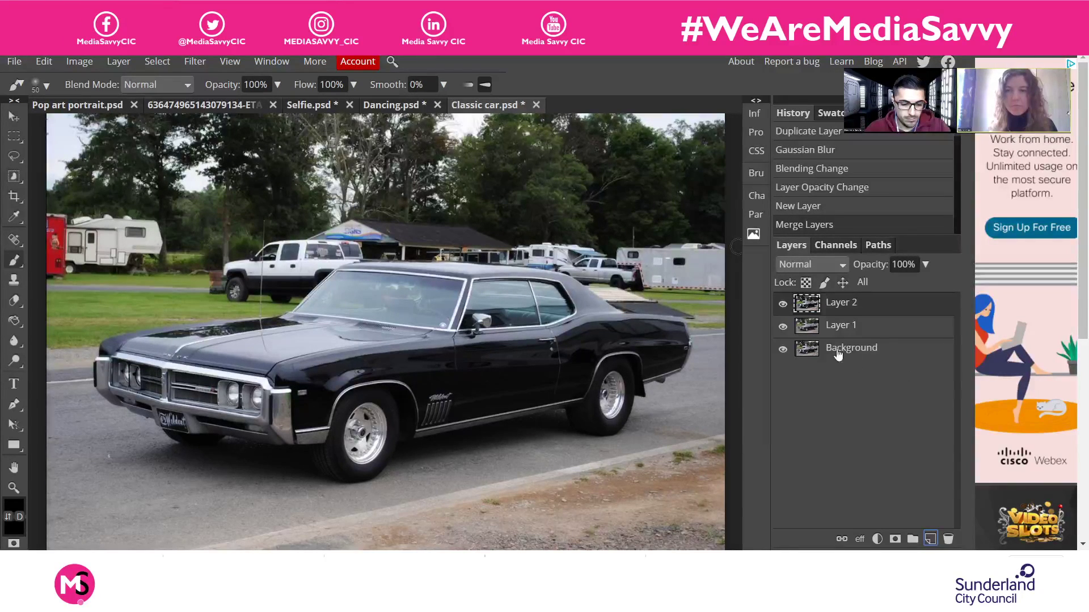
{"action": "left_click", "coordinate": [80, 62]}
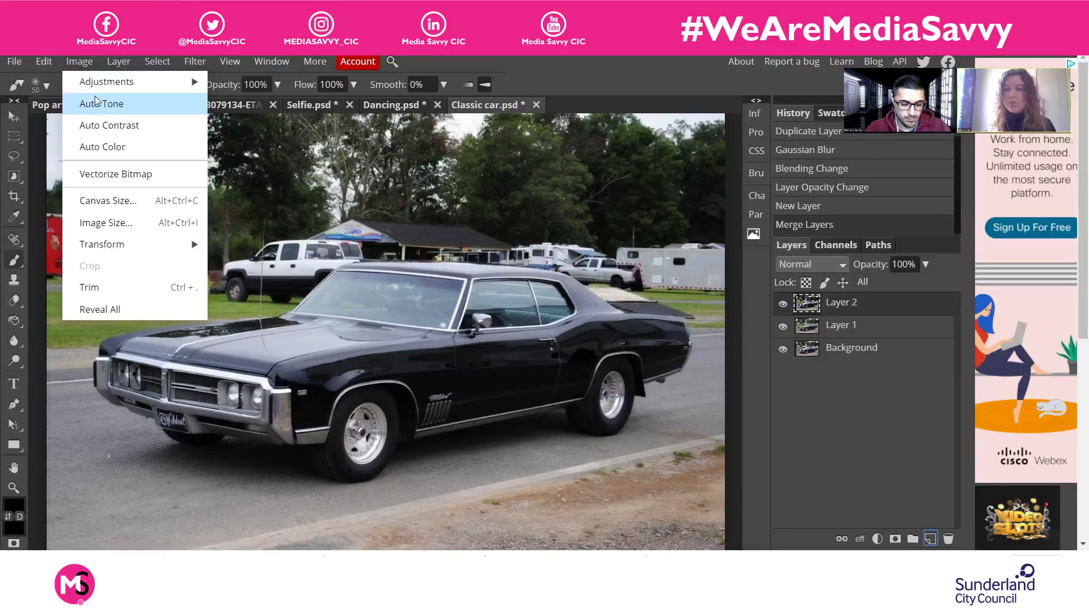
{"action": "mouse_move", "coordinate": [113, 84]}
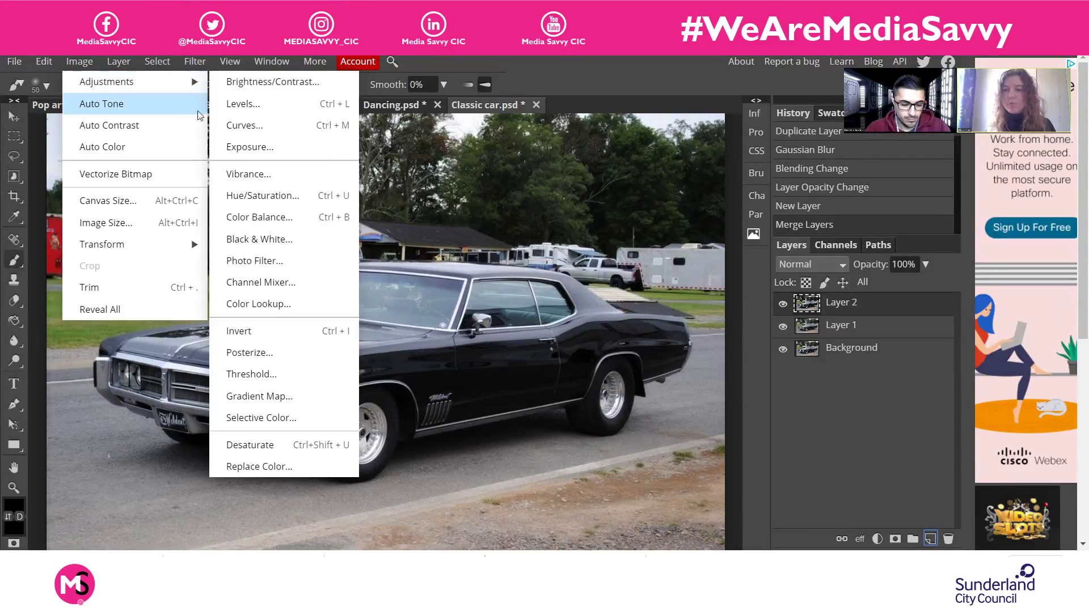
{"action": "left_click", "coordinate": [256, 450]}
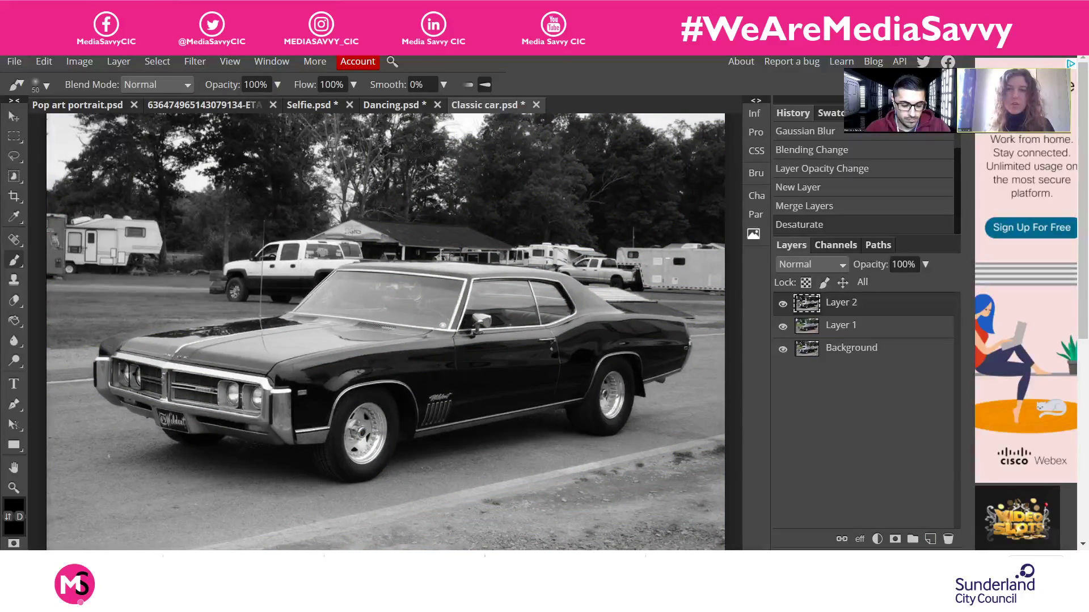
Set Layer 2's blend mode to Overlay and apply a High Pass filter with a 43 px radius
{"action": "left_click", "coordinate": [841, 265]}
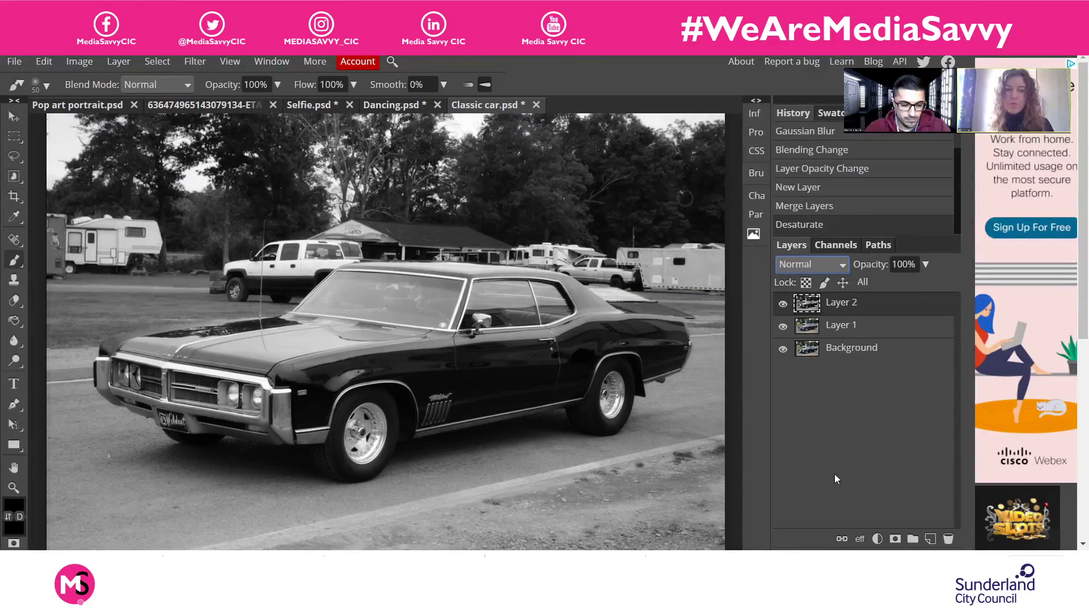
{"action": "key", "text": "o"}
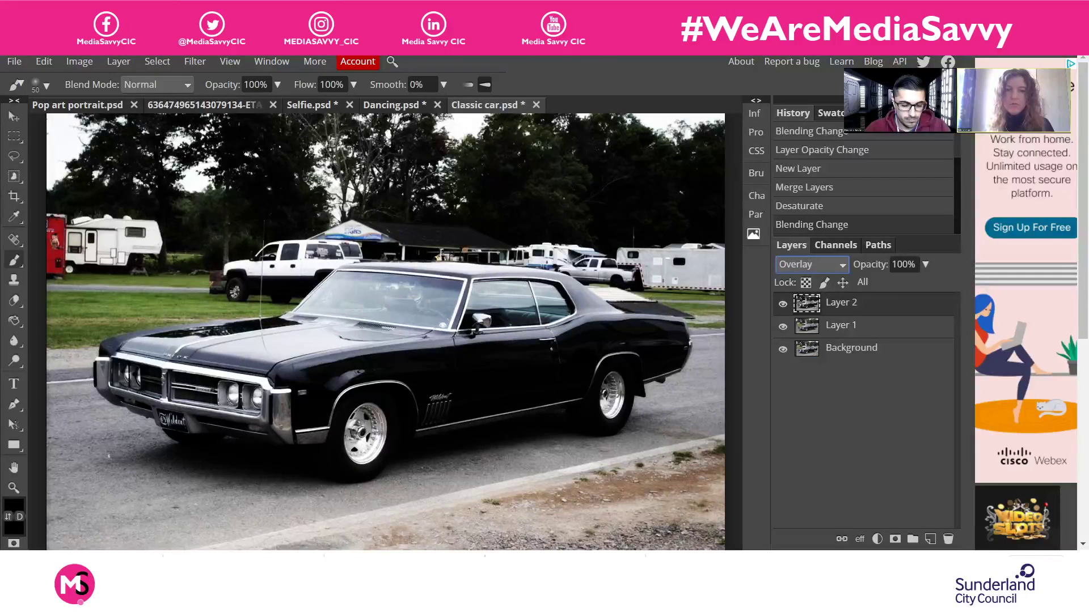
{"action": "left_click", "coordinate": [195, 61]}
{"action": "mouse_move", "coordinate": [225, 353]}
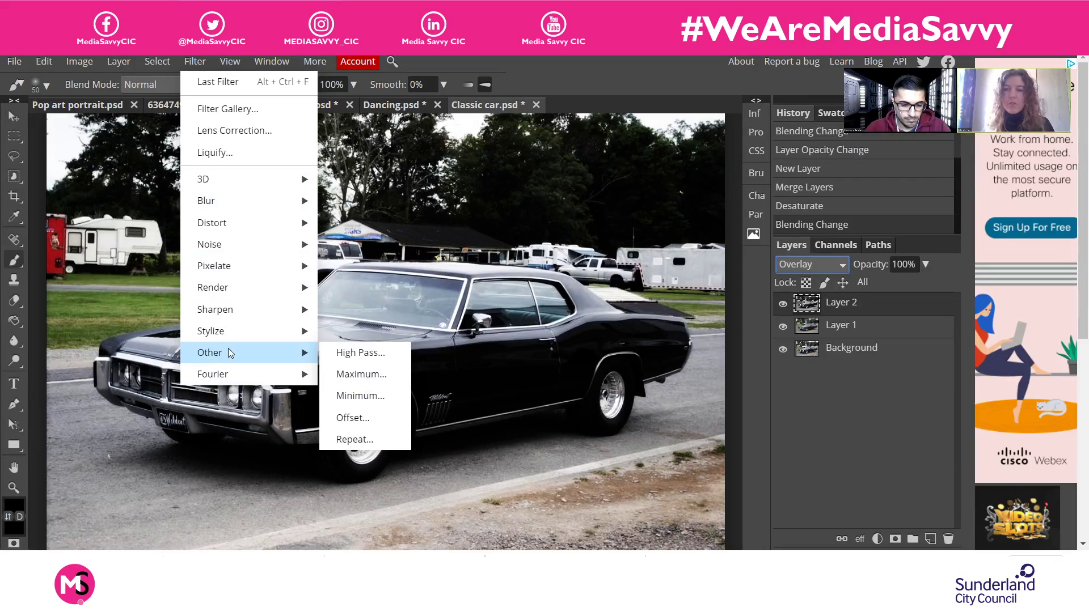
{"action": "left_click", "coordinate": [334, 352]}
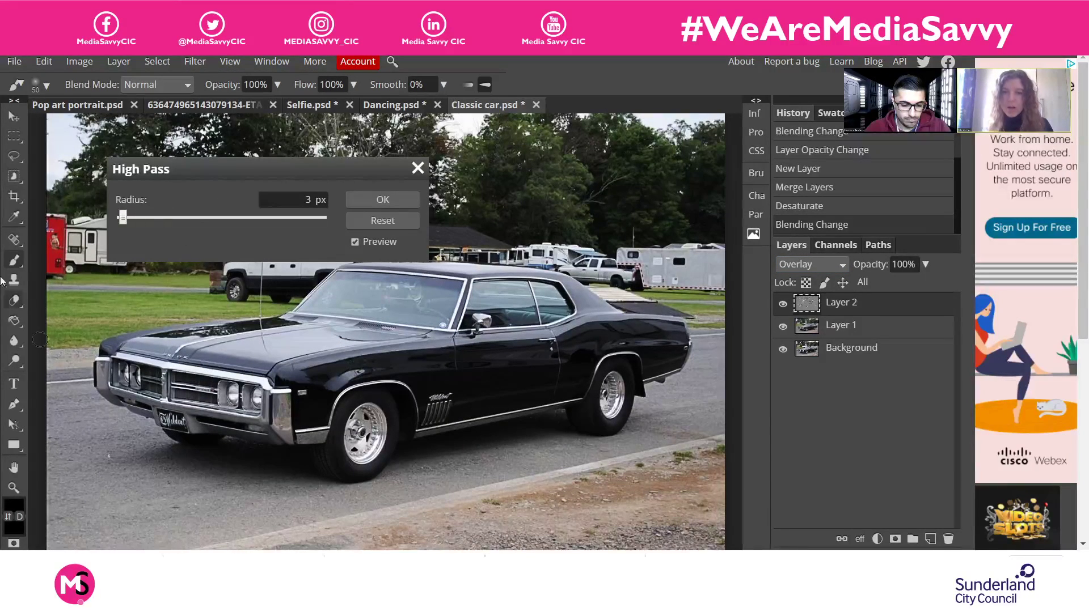
{"action": "left_click_drag", "start_coordinate": [165, 168], "coordinate": [156, 153]}
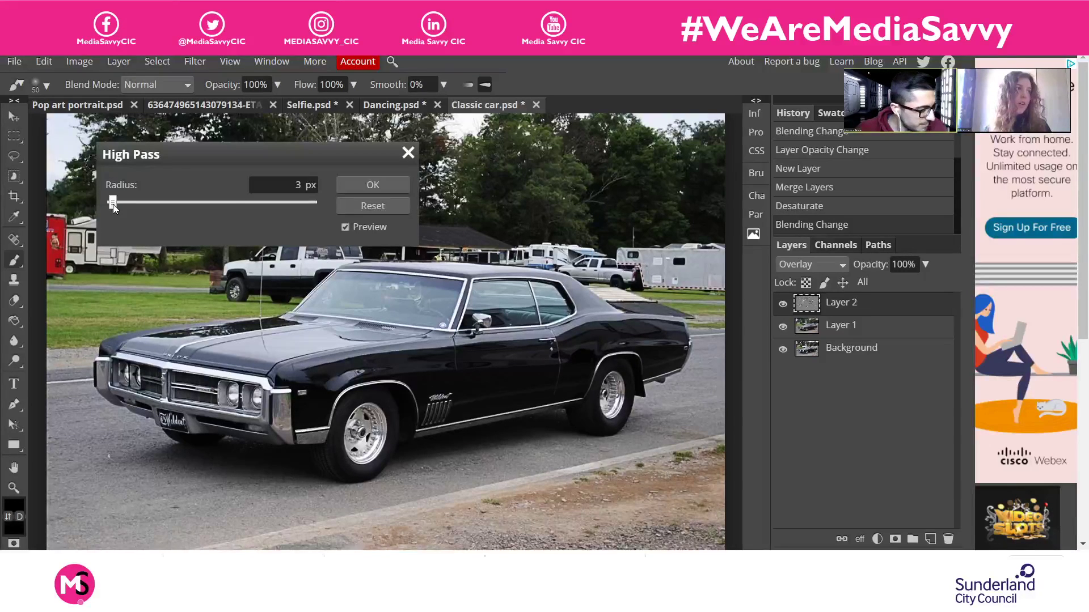
{"action": "key", "text": "Left"}
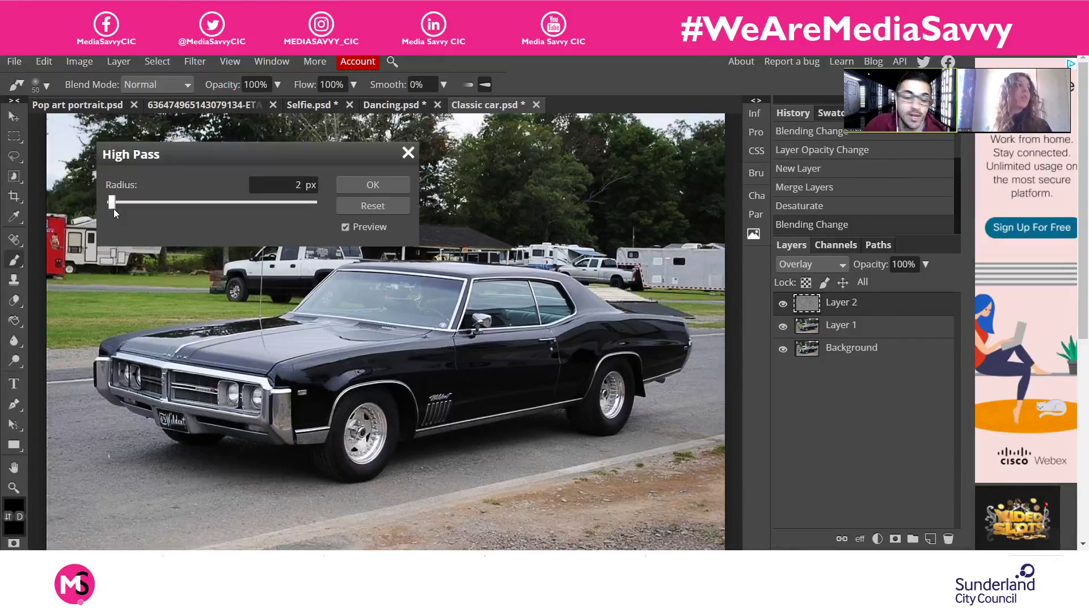
{"action": "type", "text": "15"}
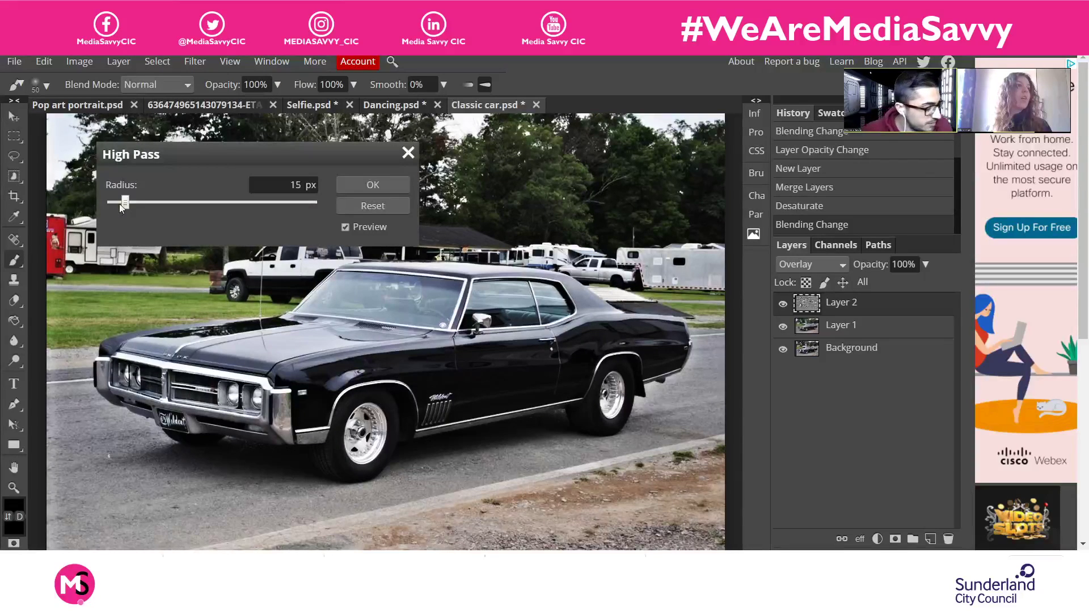
{"action": "left_click_drag", "start_coordinate": [131, 202], "coordinate": [171, 207]}
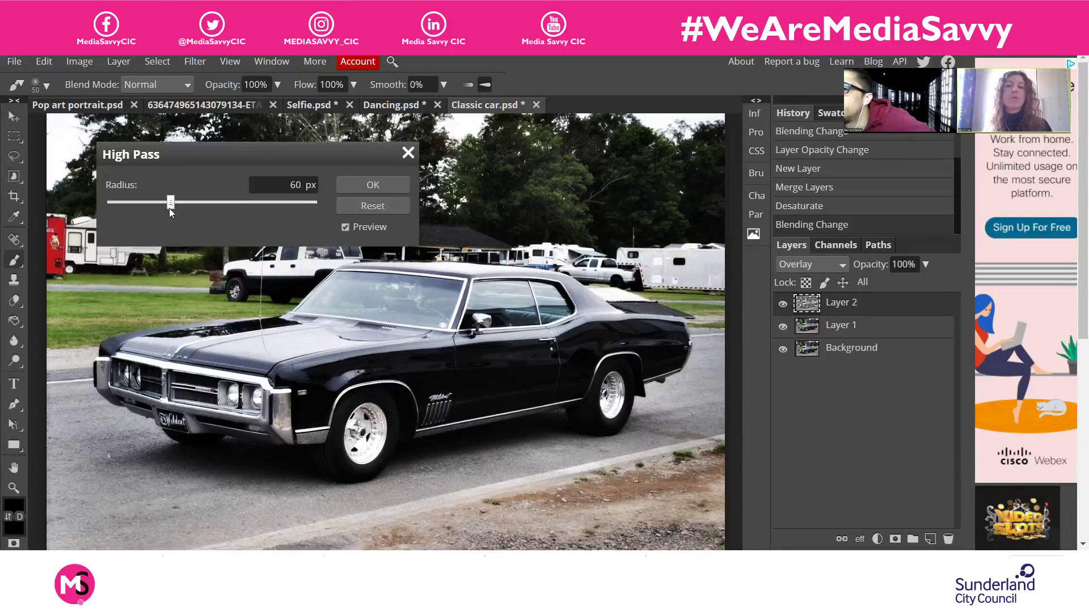
{"action": "left_click_drag", "start_coordinate": [171, 211], "coordinate": [169, 212]}
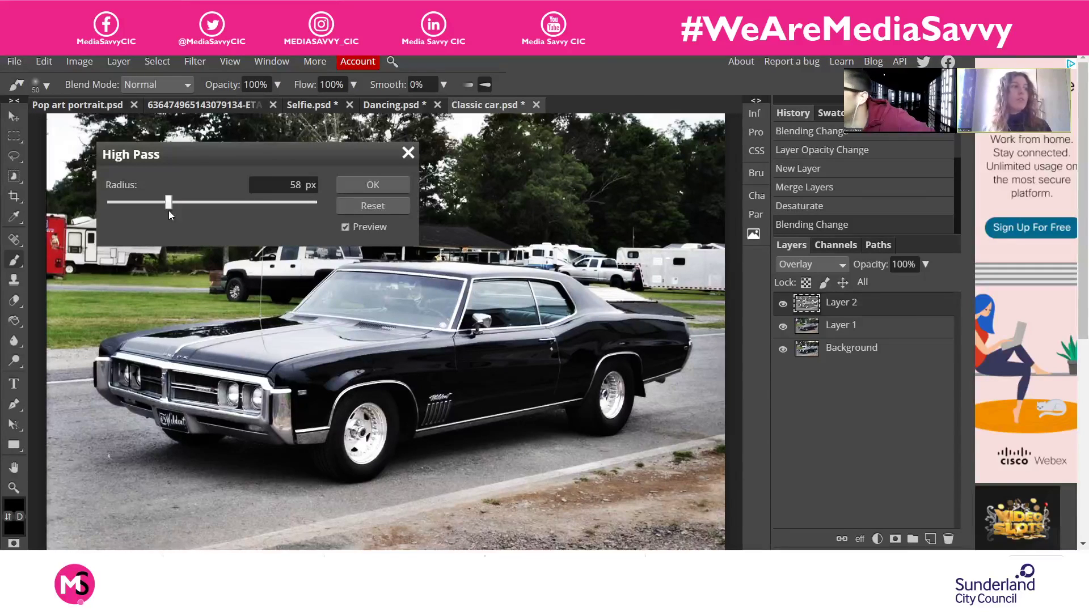
{"action": "left_click_drag", "start_coordinate": [168, 224], "coordinate": [154, 205]}
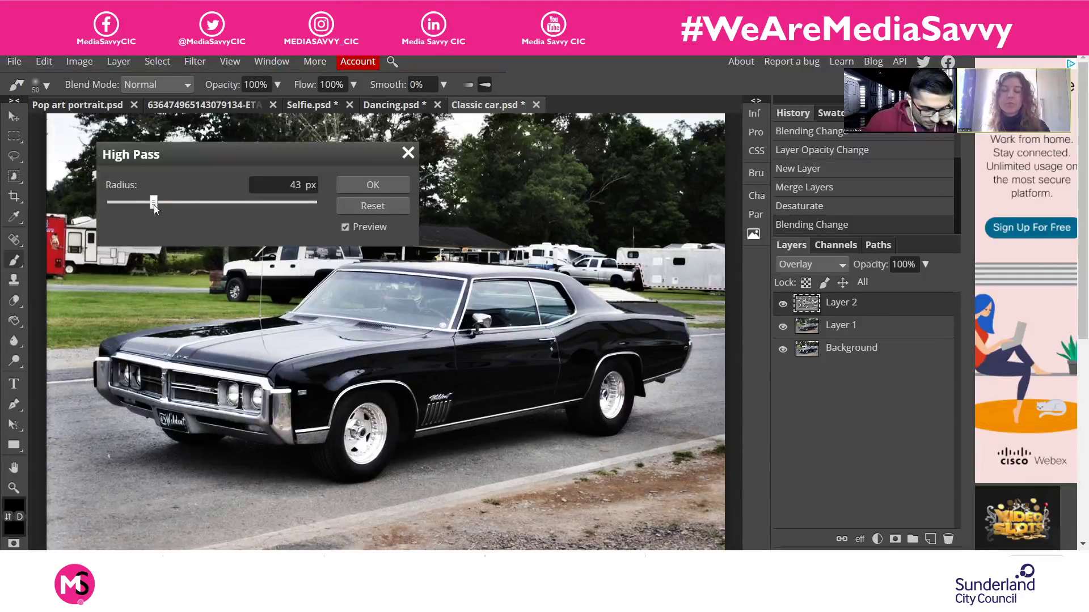
{"action": "left_click", "coordinate": [372, 185]}
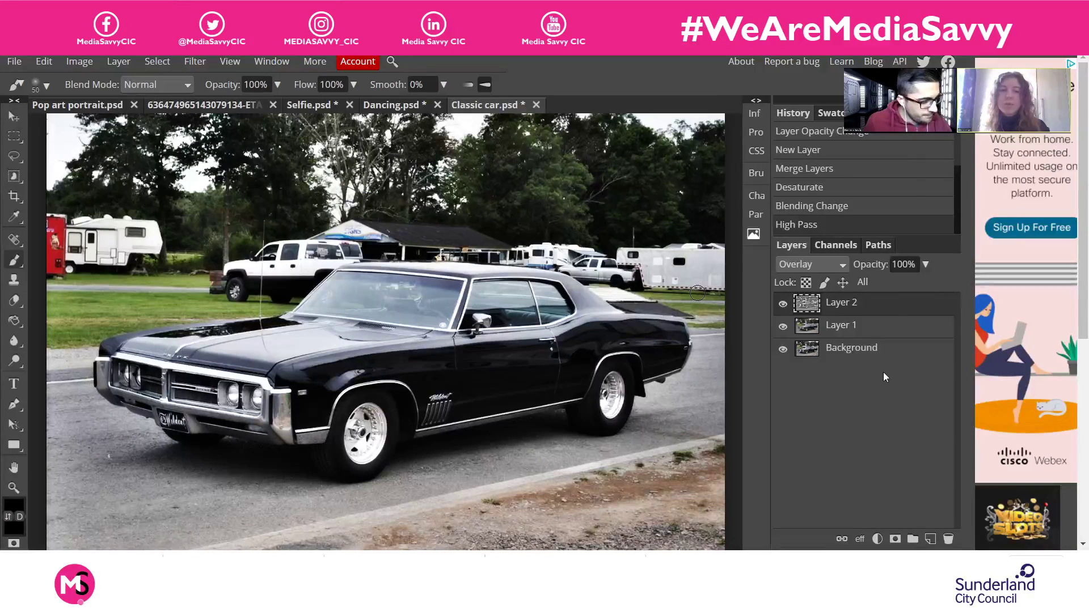
Try out different opacity levels on Layer 2, ending back at 100%
{"action": "left_click", "coordinate": [903, 264]}
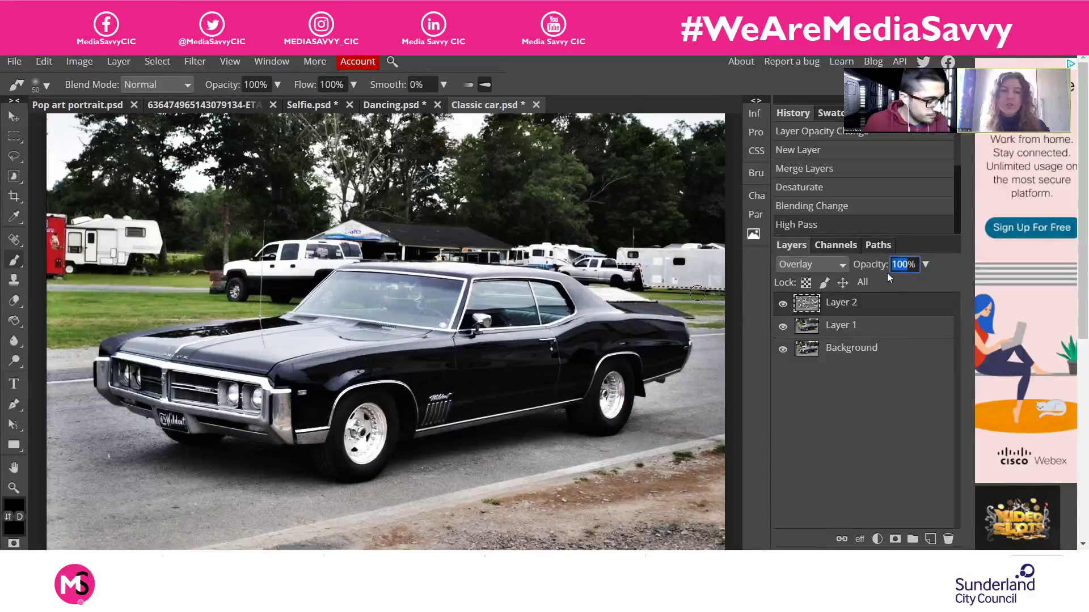
{"action": "left_click", "coordinate": [925, 265]}
{"action": "left_click_drag", "start_coordinate": [927, 284], "coordinate": [957, 290]}
{"action": "left_click", "coordinate": [952, 271]}
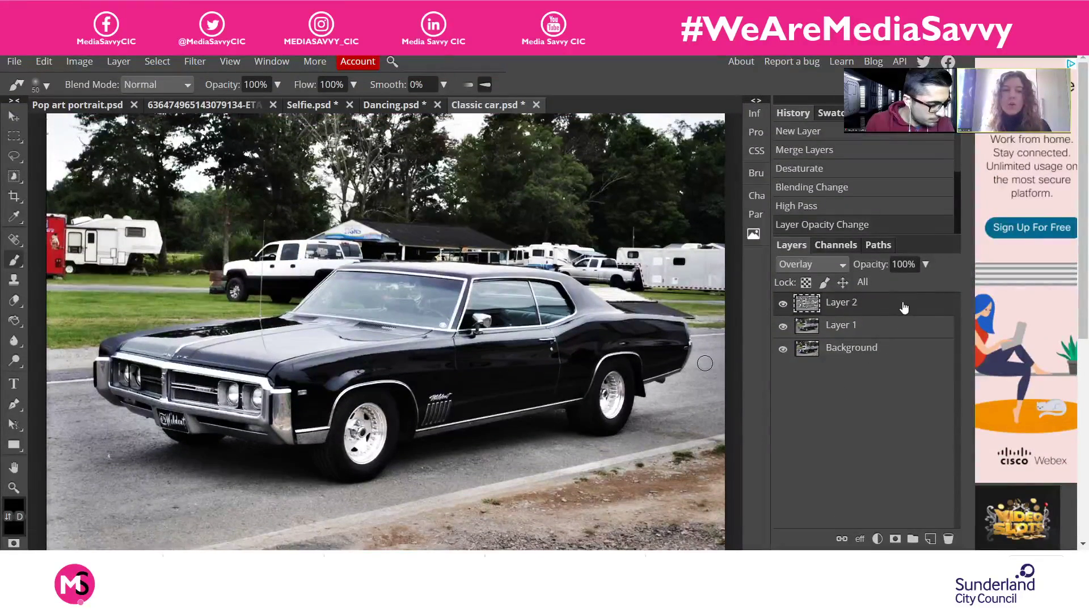
Merge a copy of all visible layers into a new top layer and add an orange Photo Filter adjustment above it at 20% density
{"action": "left_click", "coordinate": [930, 539]}
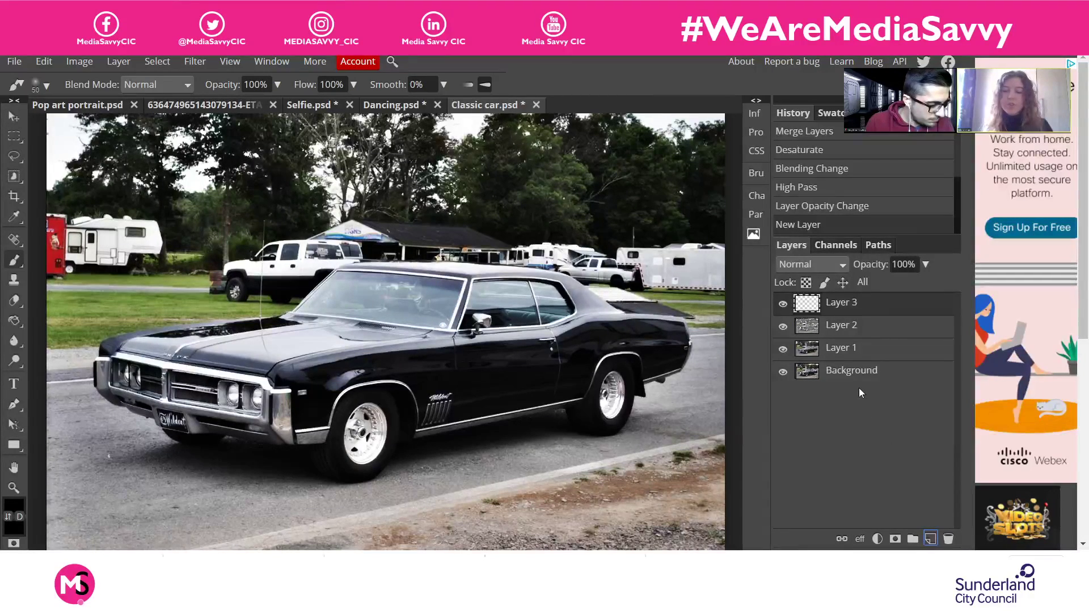
{"action": "key", "text": "ctrl+shift+alt+e"}
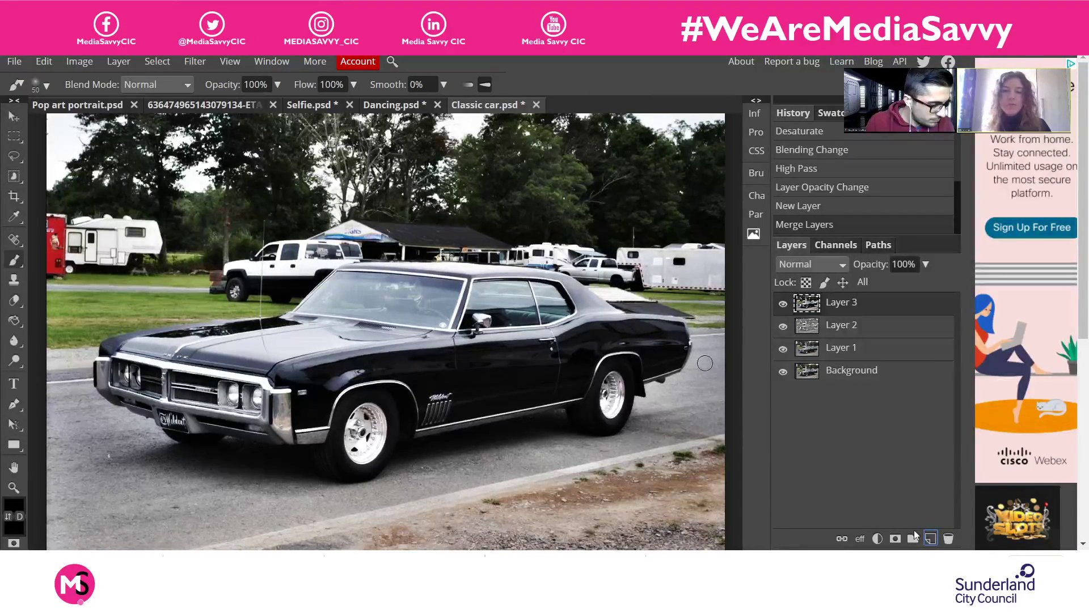
{"action": "left_click", "coordinate": [877, 539]}
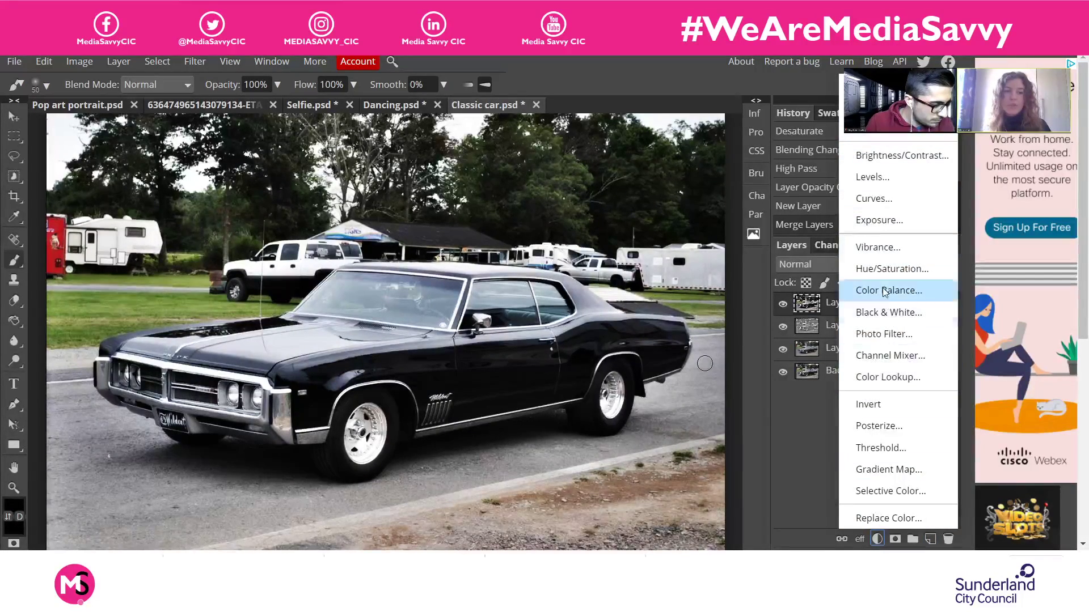
{"action": "left_click", "coordinate": [885, 335]}
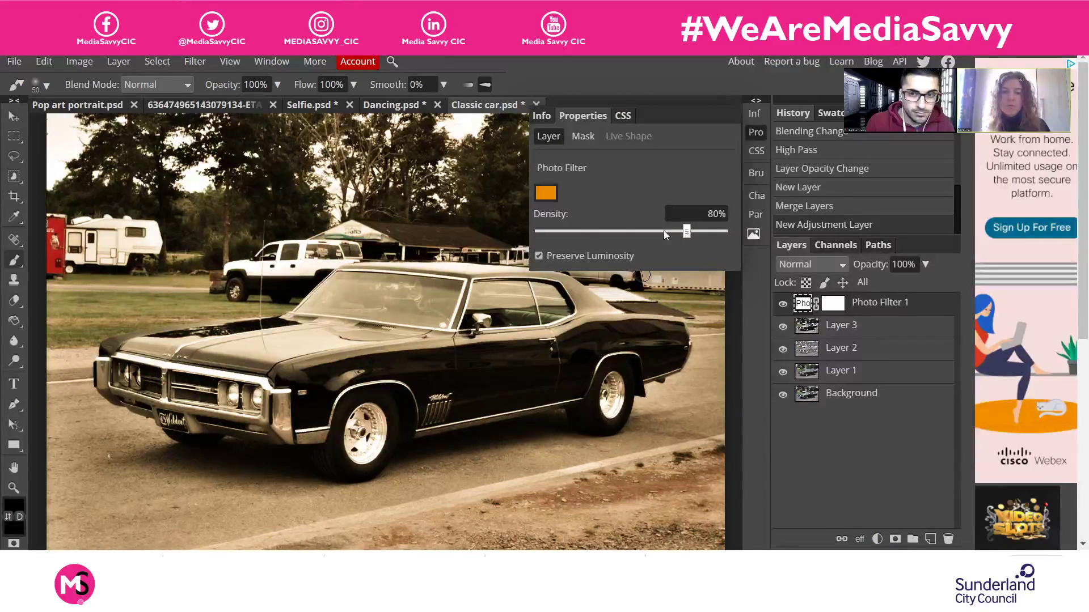
{"action": "left_click_drag", "start_coordinate": [687, 232], "coordinate": [575, 230]}
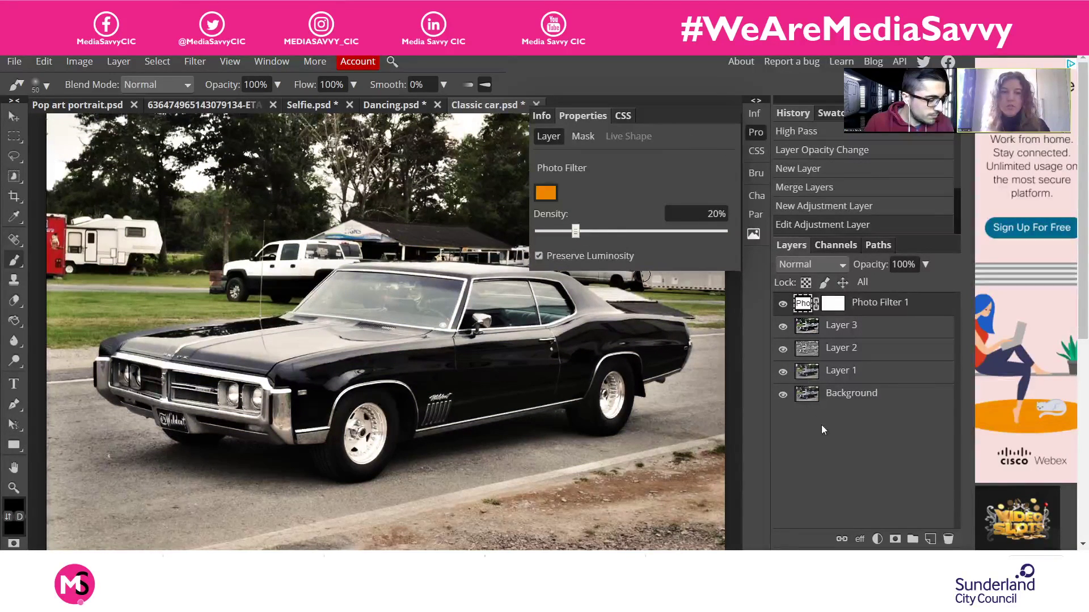
{"action": "left_click", "coordinate": [755, 135]}
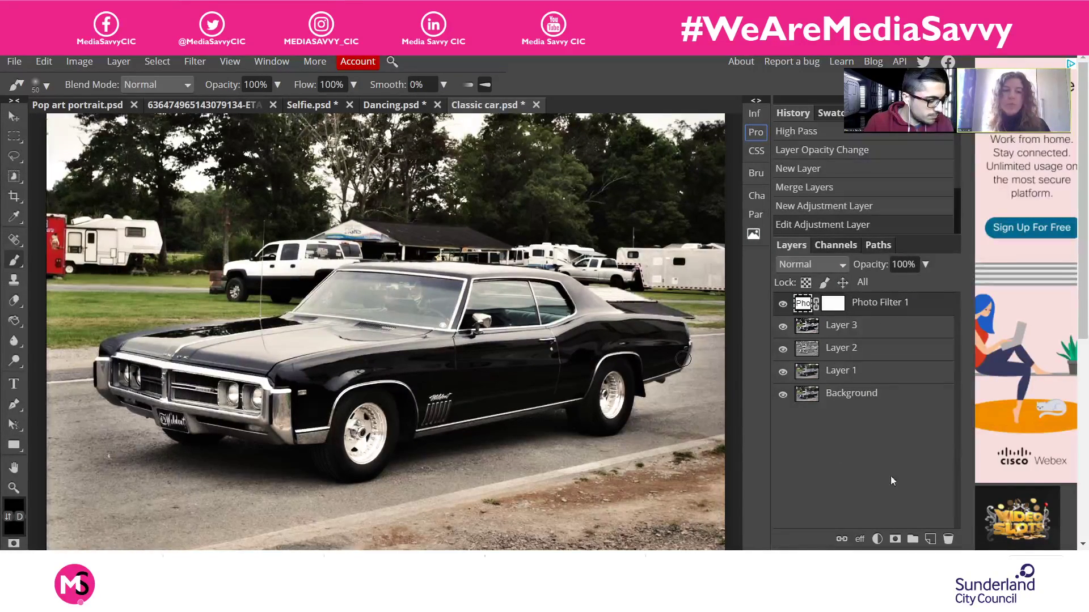
Merge a copy of all visible layers into a new layer above the Photo Filter adjustment
{"action": "left_click", "coordinate": [929, 538]}
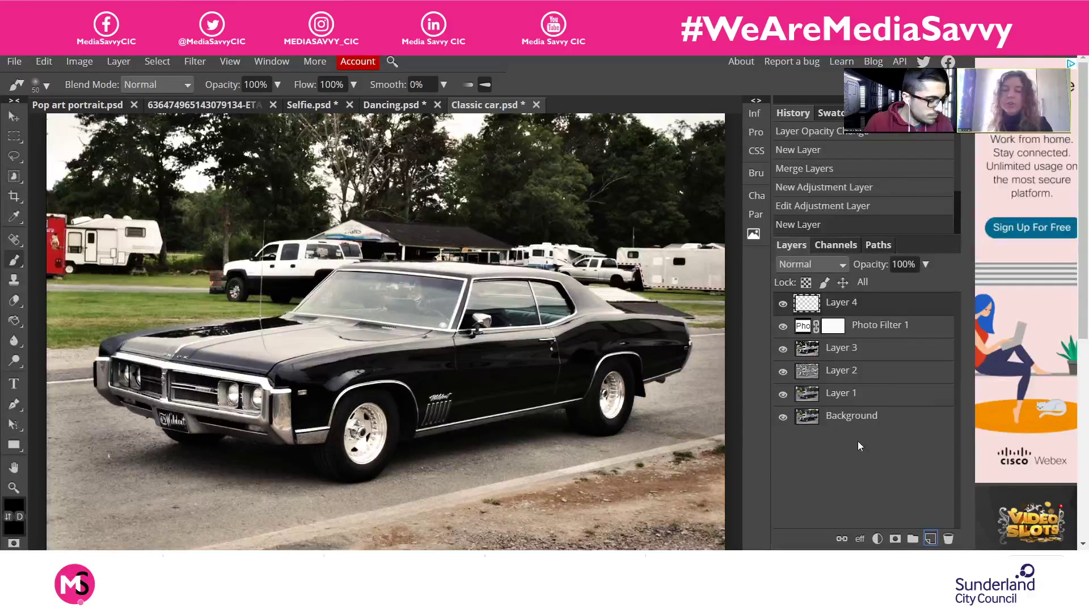
{"action": "key", "text": "ctrl+shift+alt+e"}
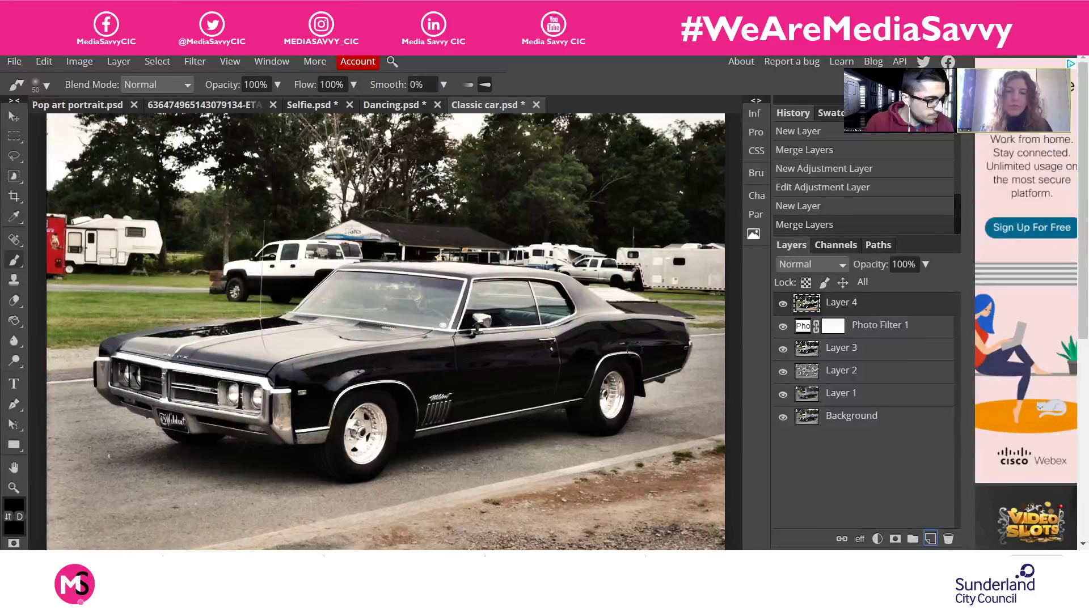
{"action": "key", "text": "ctrl+minus"}
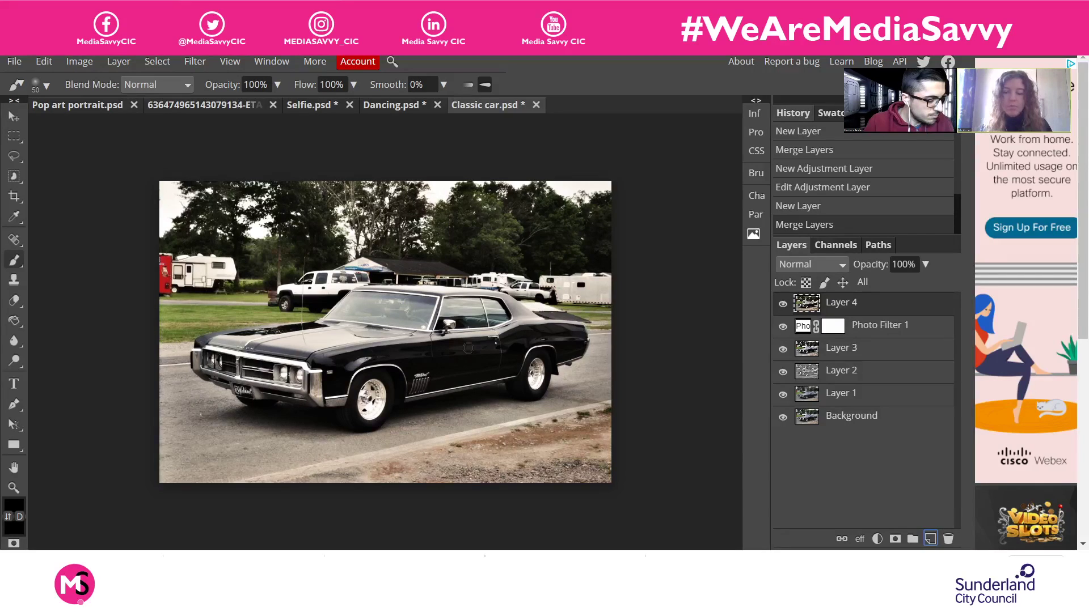
{"action": "key", "text": "ctrl+plus"}
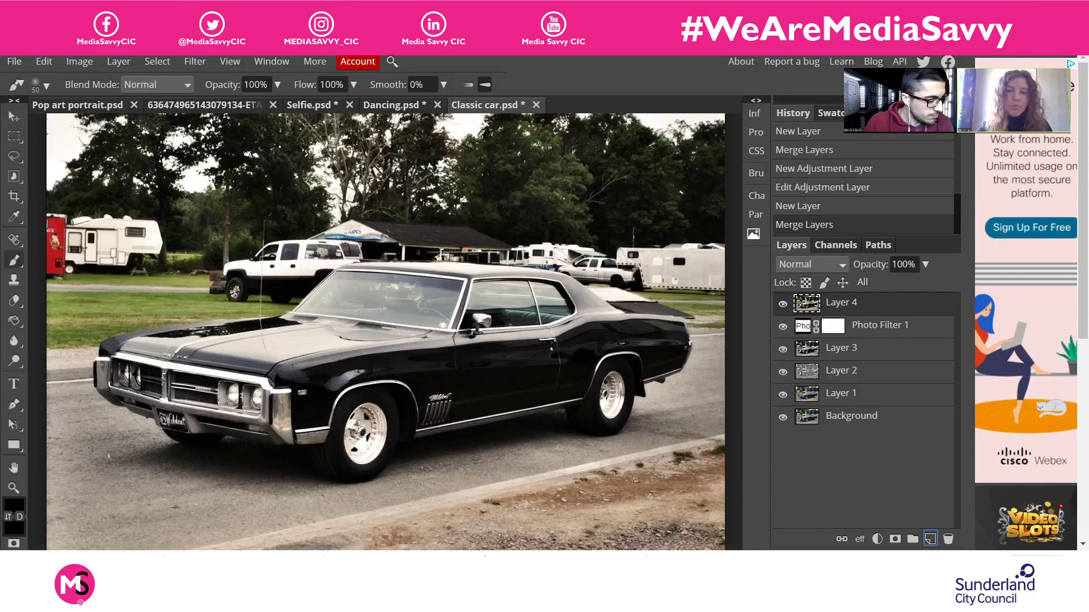
Outline the area along the car's upper edge and around the road below with the Polygonal Lasso
{"action": "left_click", "coordinate": [14, 156]}
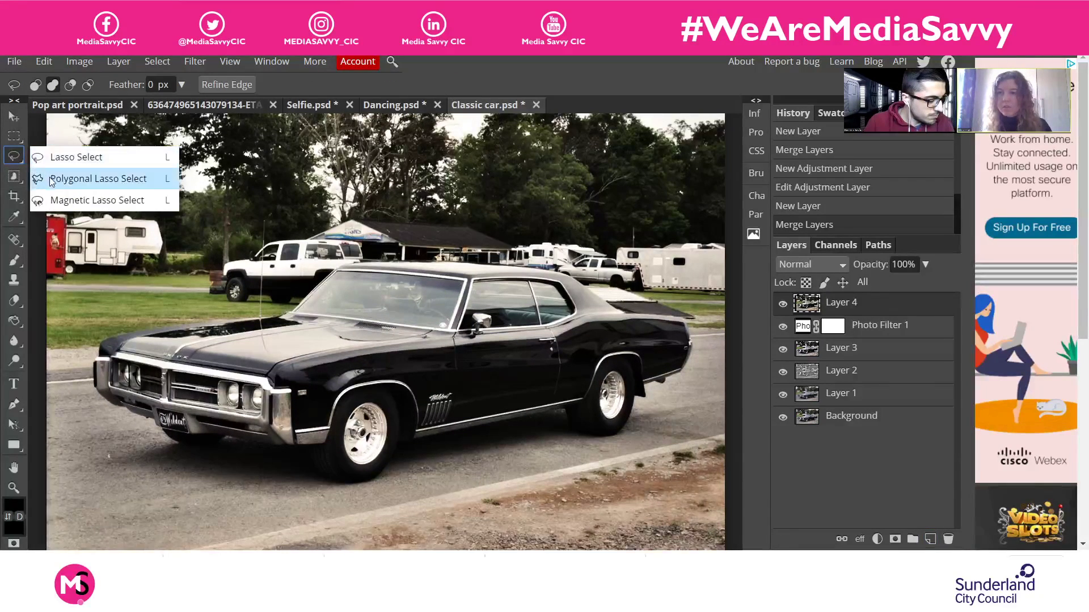
{"action": "left_click", "coordinate": [85, 178]}
{"action": "left_click", "coordinate": [45, 370]}
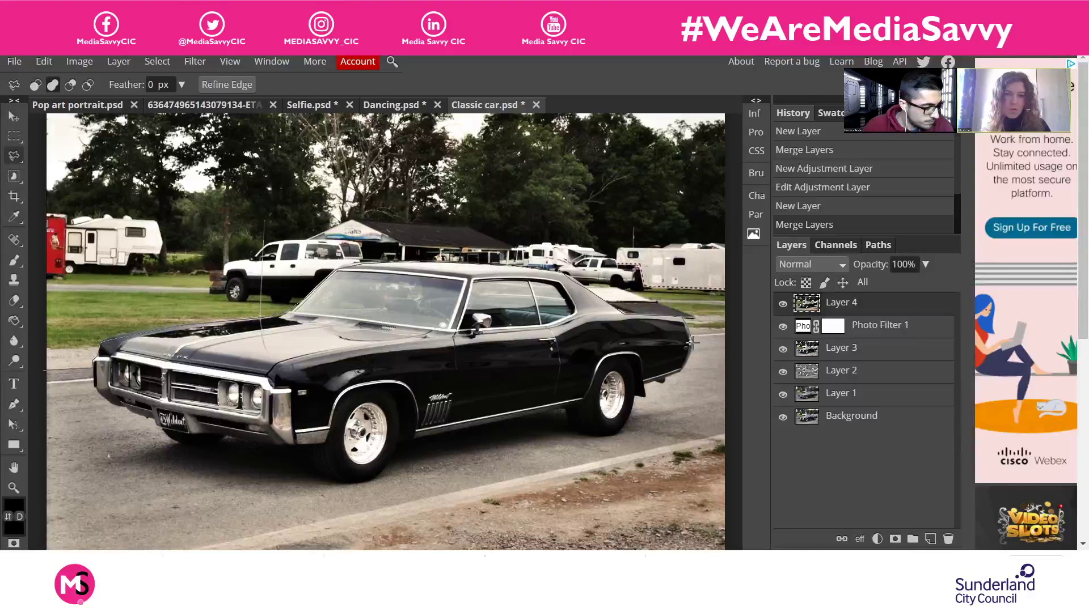
{"action": "left_click", "coordinate": [732, 352]}
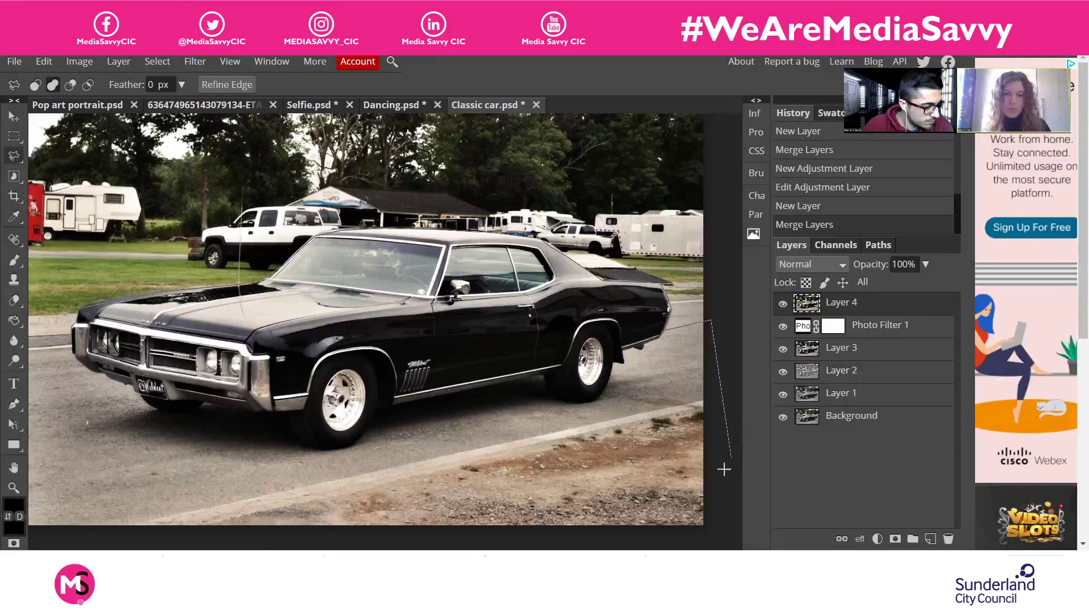
{"action": "left_click", "coordinate": [712, 536]}
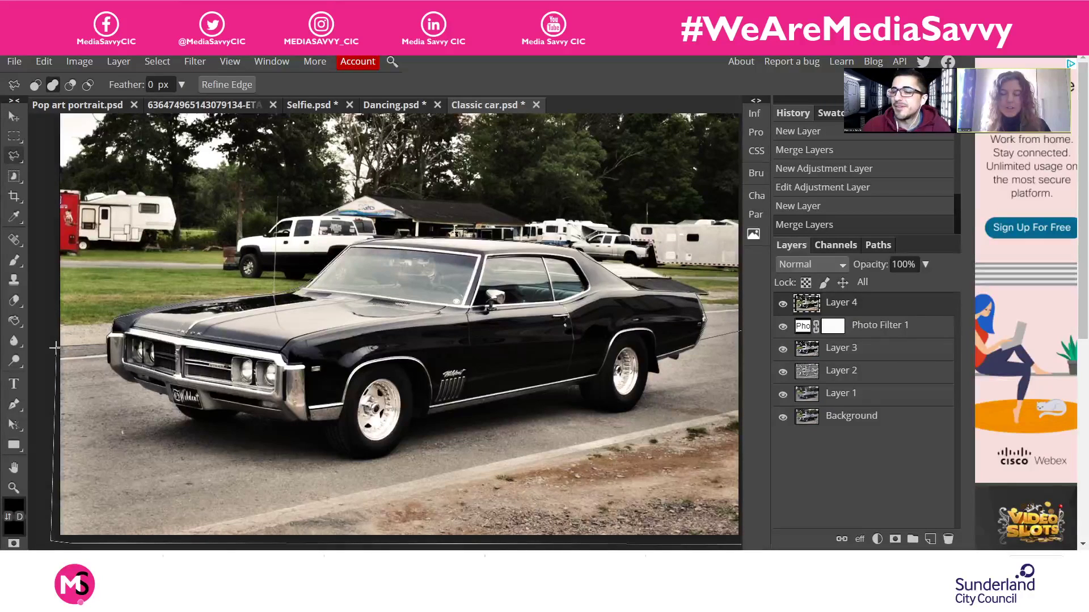
{"action": "left_click", "coordinate": [55, 348]}
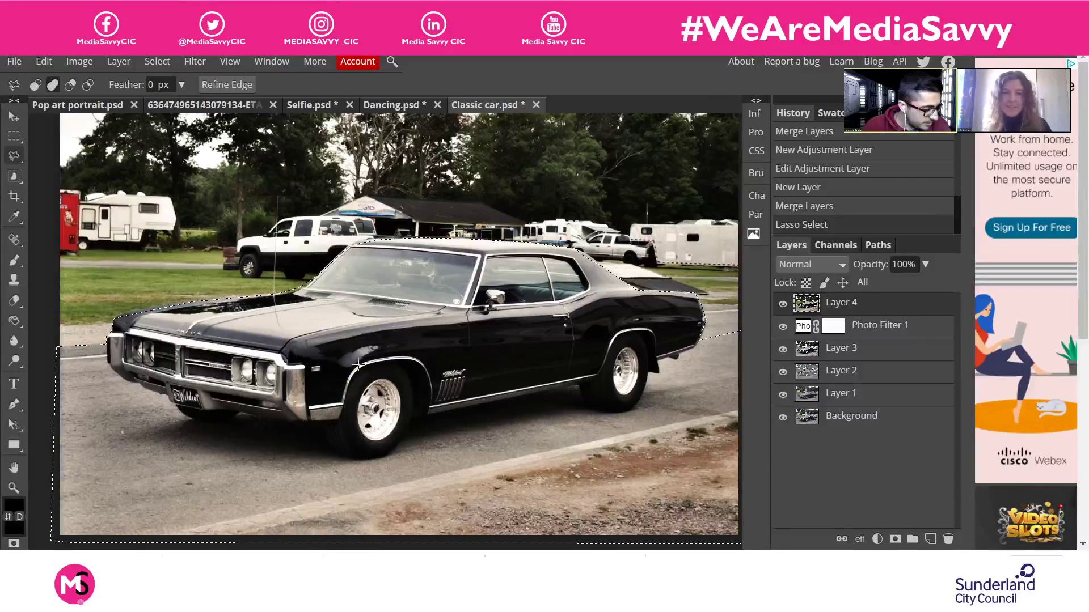
Invert the selection to cover the background and paste a copy of it into a new layer above Layer 4
{"action": "right_click", "coordinate": [338, 296]}
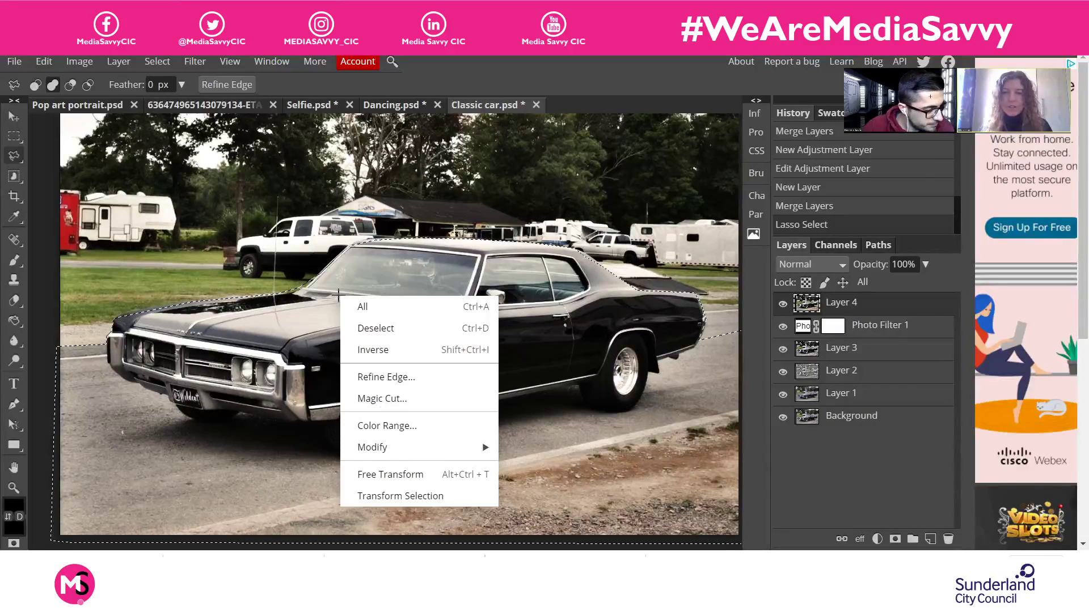
{"action": "left_click", "coordinate": [422, 361]}
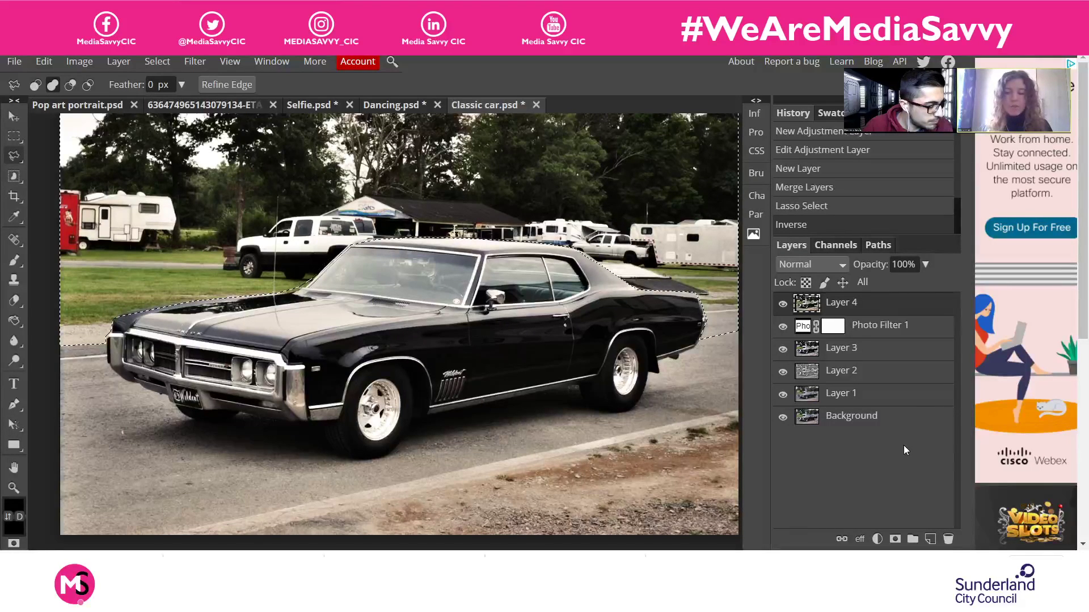
{"action": "left_click", "coordinate": [930, 539]}
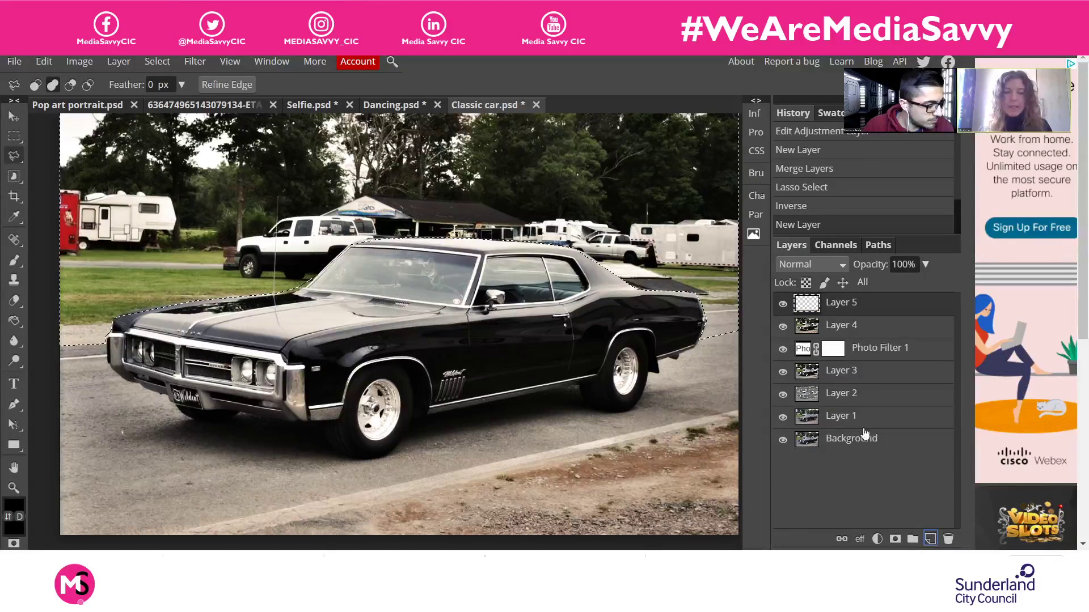
{"action": "key", "text": "ctrl+v"}
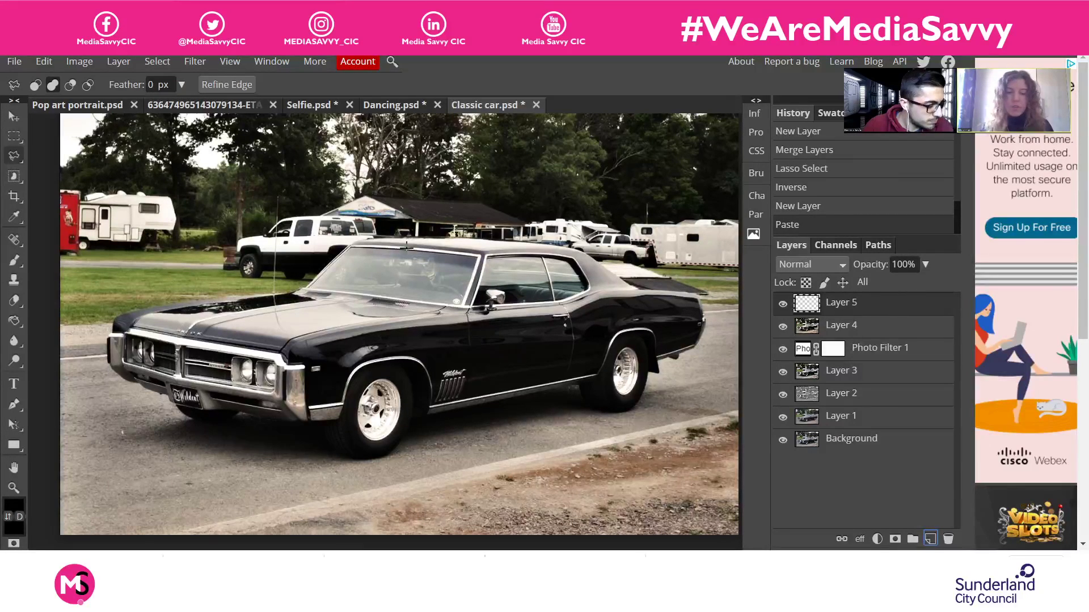
Apply a Gaussian Blur with a 4.5 px radius to the background on Layer 5
{"action": "key", "text": "ctrl+minus"}
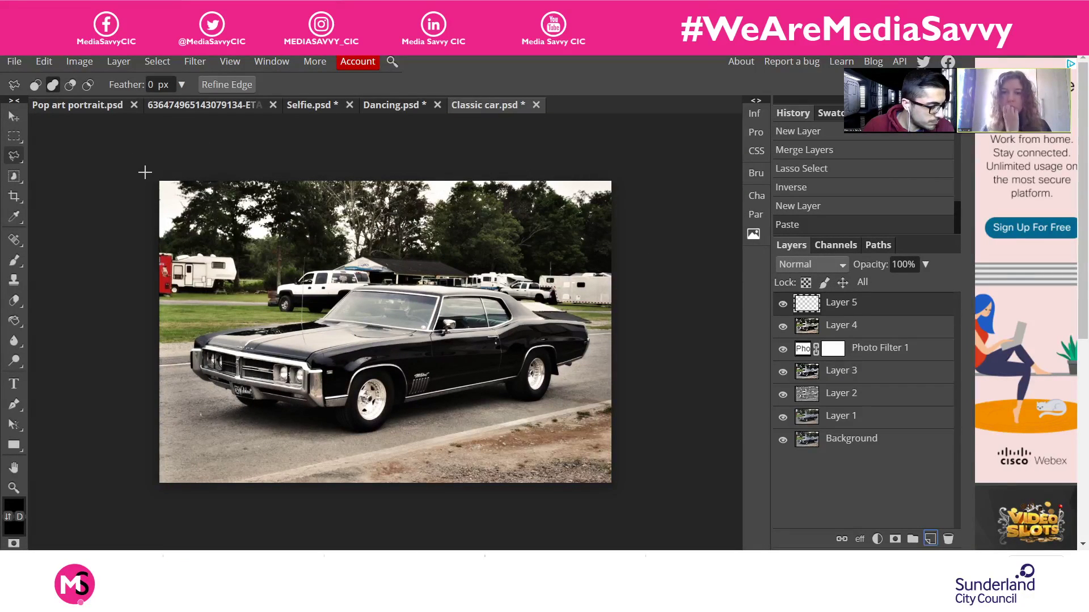
{"action": "left_click", "coordinate": [193, 66]}
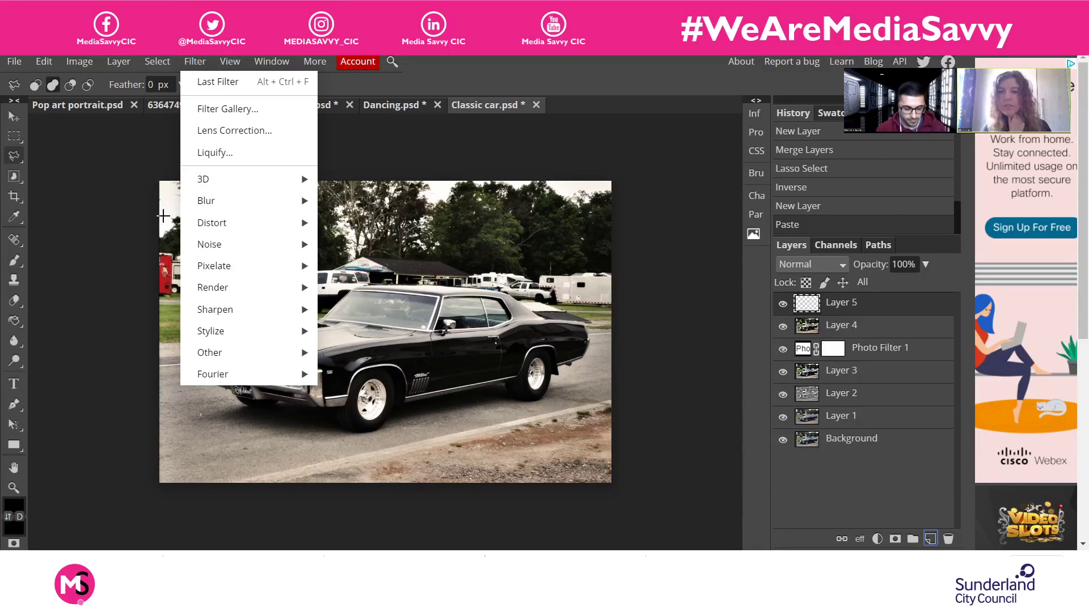
{"action": "mouse_move", "coordinate": [250, 199]}
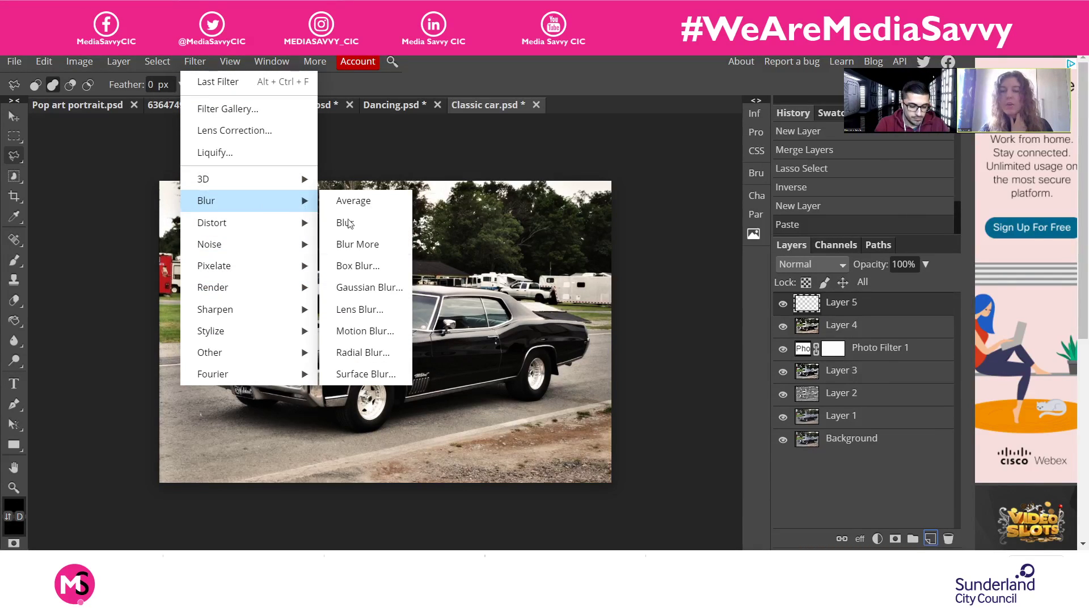
{"action": "left_click", "coordinate": [369, 288]}
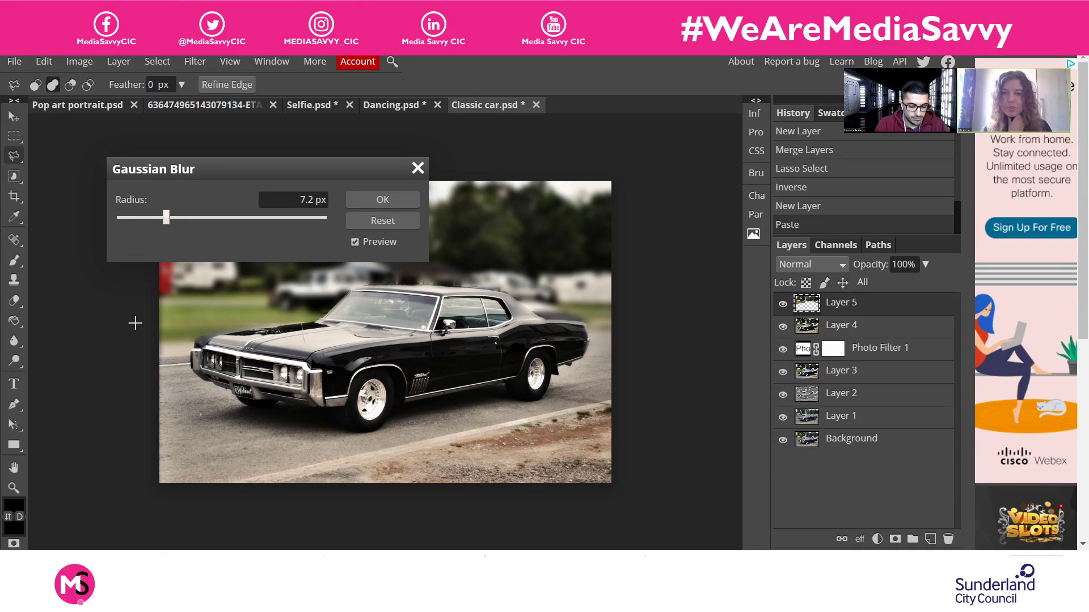
{"action": "left_click_drag", "start_coordinate": [231, 170], "coordinate": [714, 151]}
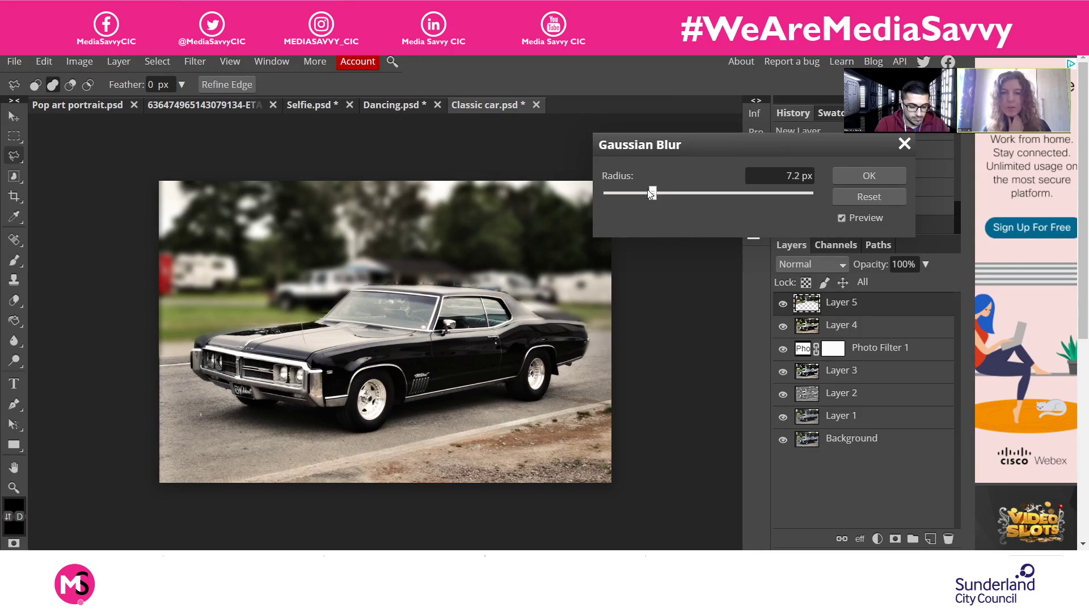
{"action": "mouse_move", "coordinate": [650, 193]}
{"action": "left_mouse_down"}
{"action": "mouse_move", "coordinate": [672, 190]}
{"action": "mouse_move", "coordinate": [659, 195]}
{"action": "left_mouse_up"}
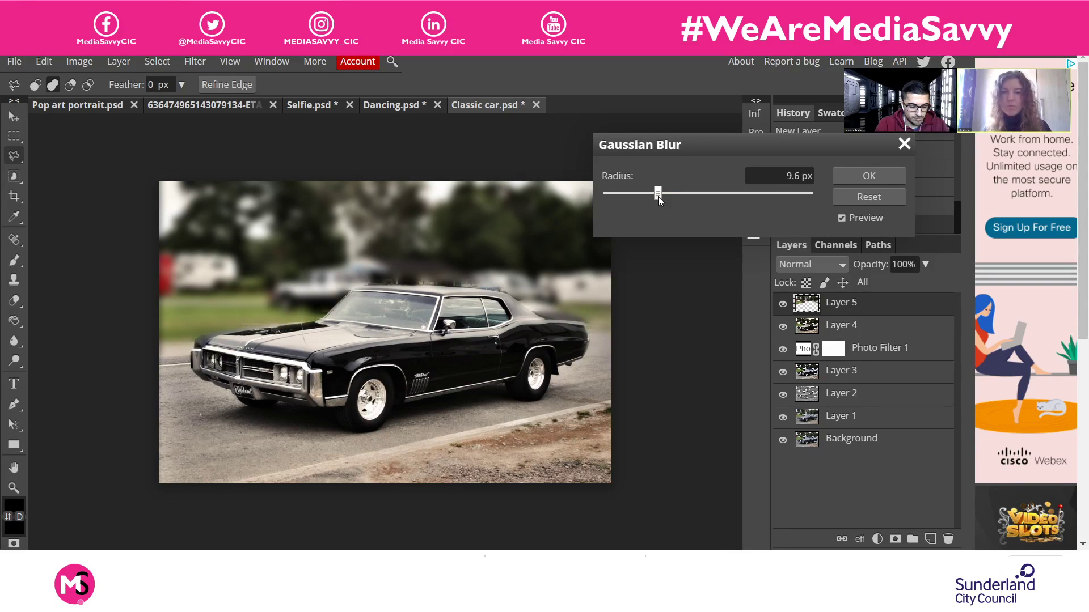
{"action": "mouse_move", "coordinate": [658, 196]}
{"action": "left_mouse_down"}
{"action": "mouse_move", "coordinate": [640, 200]}
{"action": "mouse_move", "coordinate": [646, 192]}
{"action": "left_mouse_up"}
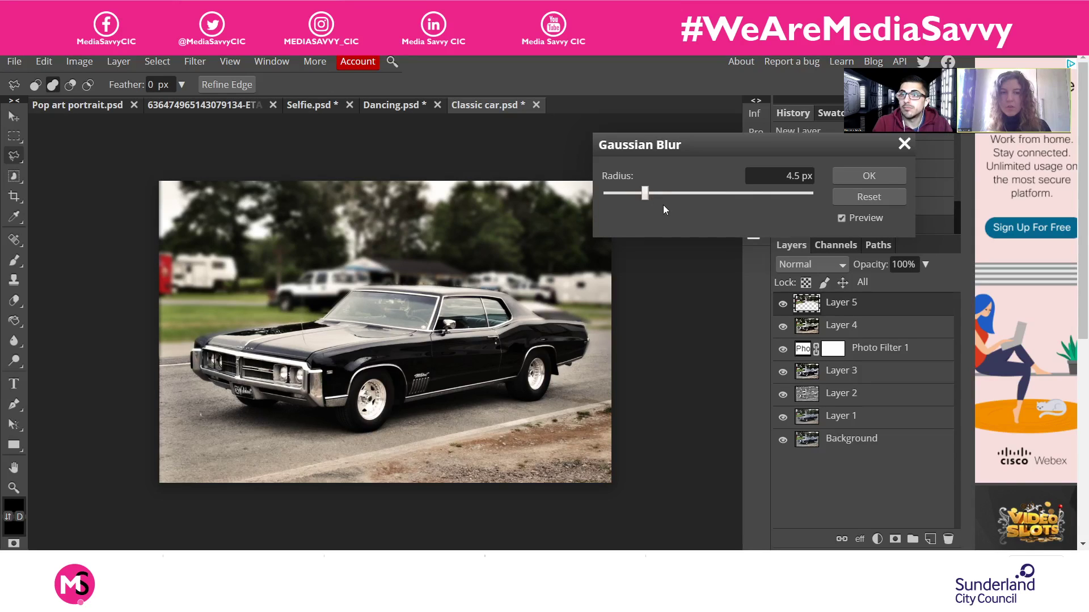
{"action": "left_click", "coordinate": [841, 180]}
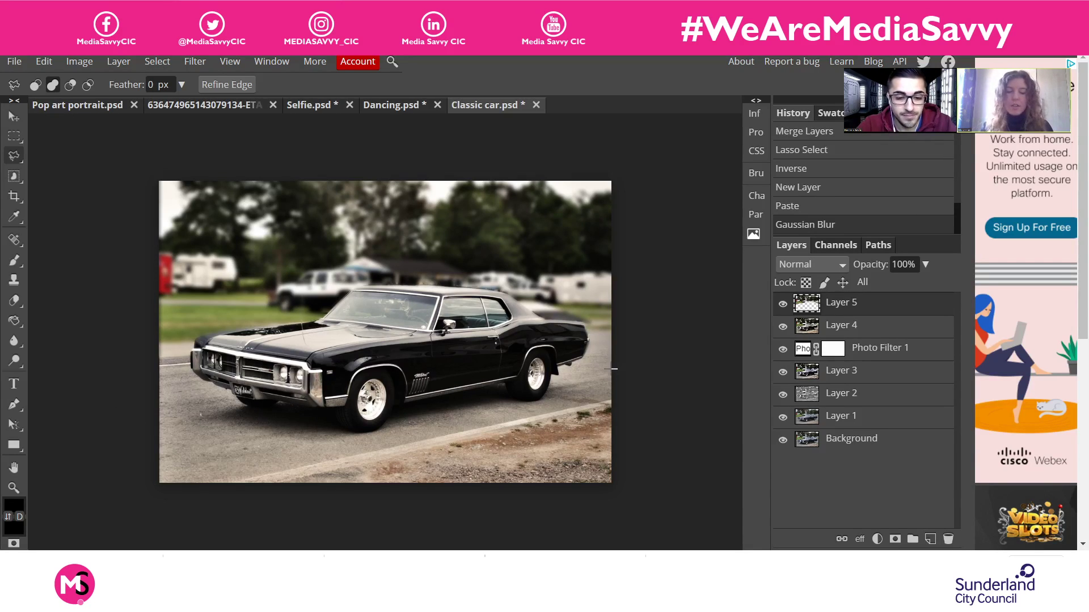
Add a raster mask to Layer 5 and set the brush to 50 px with 36% hardness
{"action": "key", "text": "ctrl+plus"}
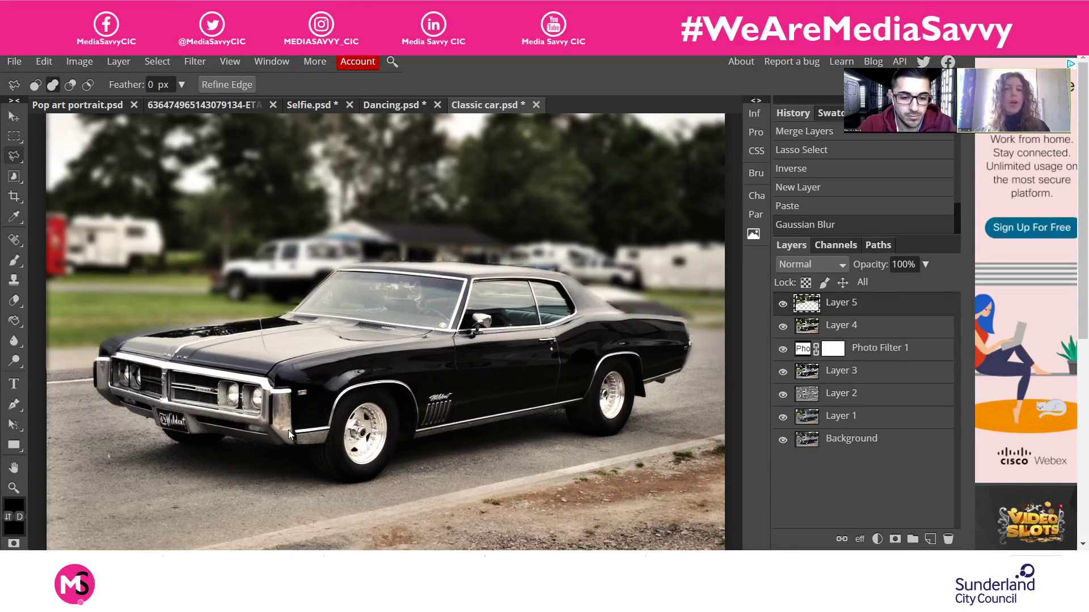
{"action": "key", "text": "ctrl+minus"}
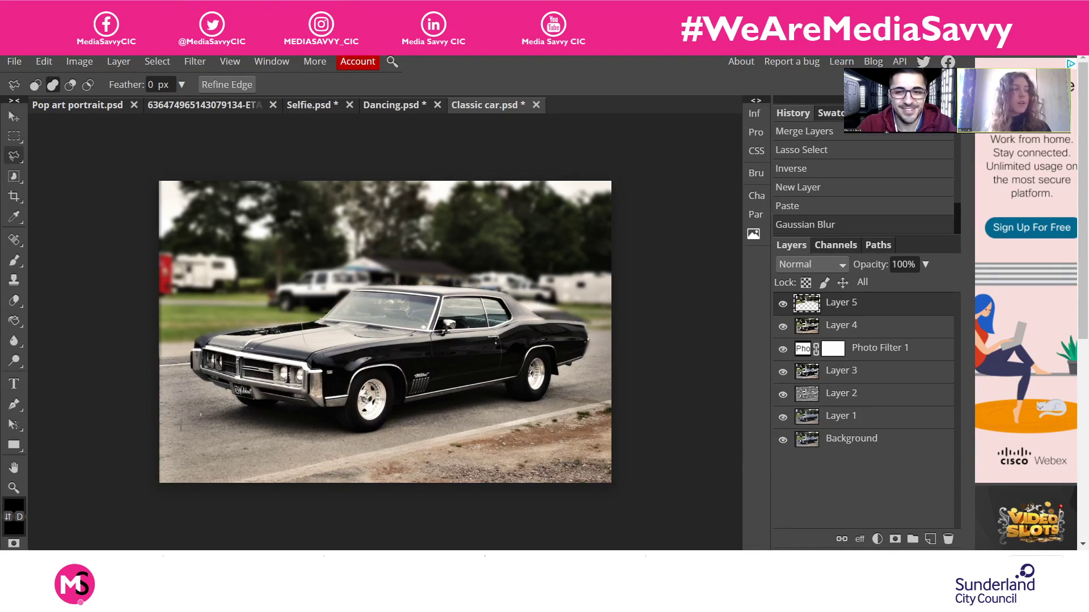
{"action": "key", "text": "ctrl+plus"}
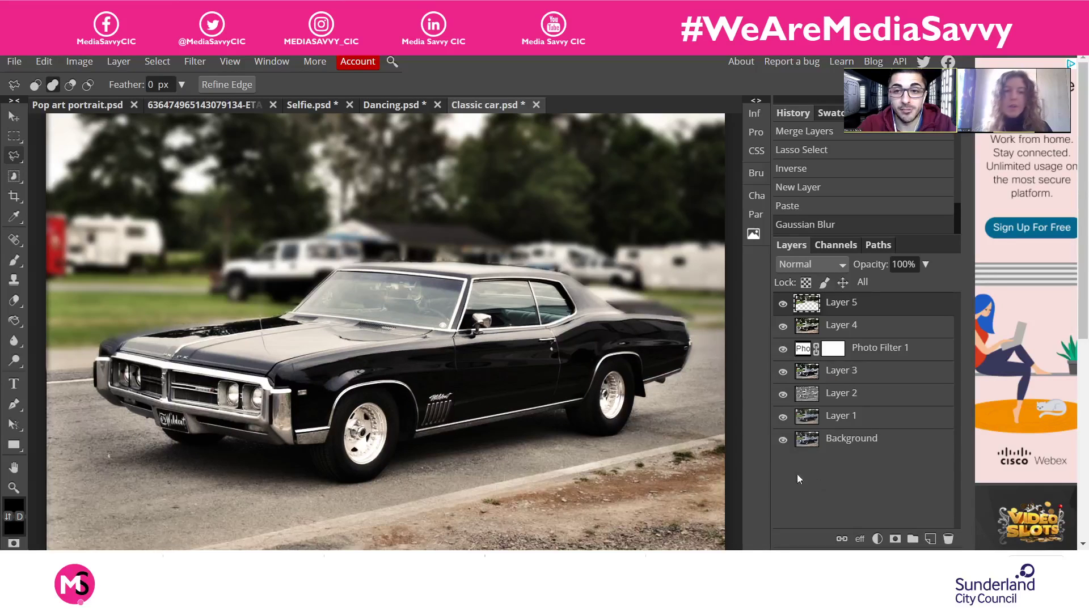
{"action": "left_click", "coordinate": [894, 540]}
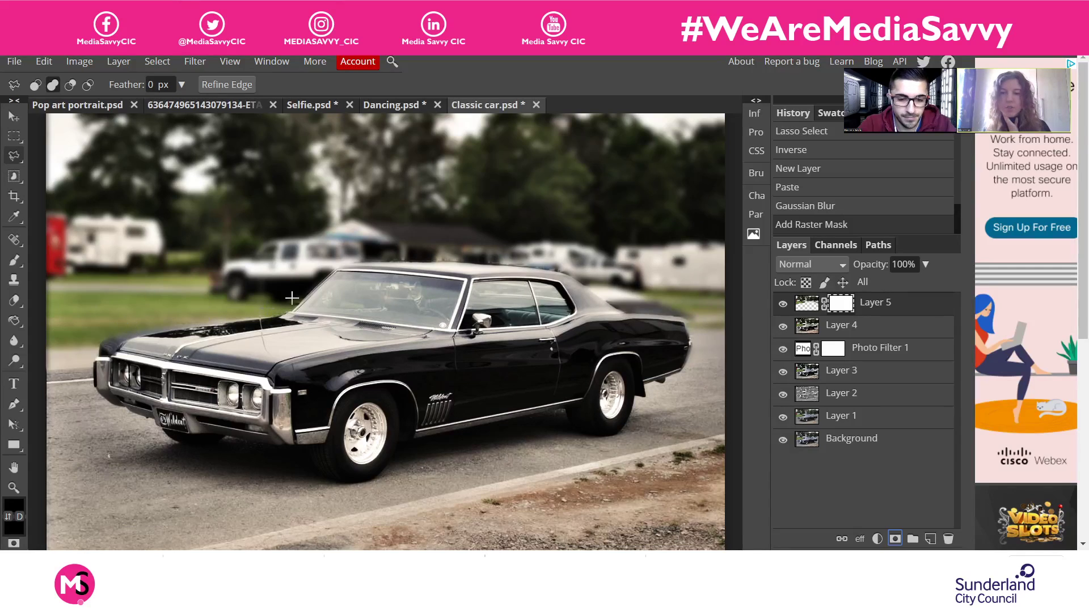
{"action": "left_click", "coordinate": [14, 259]}
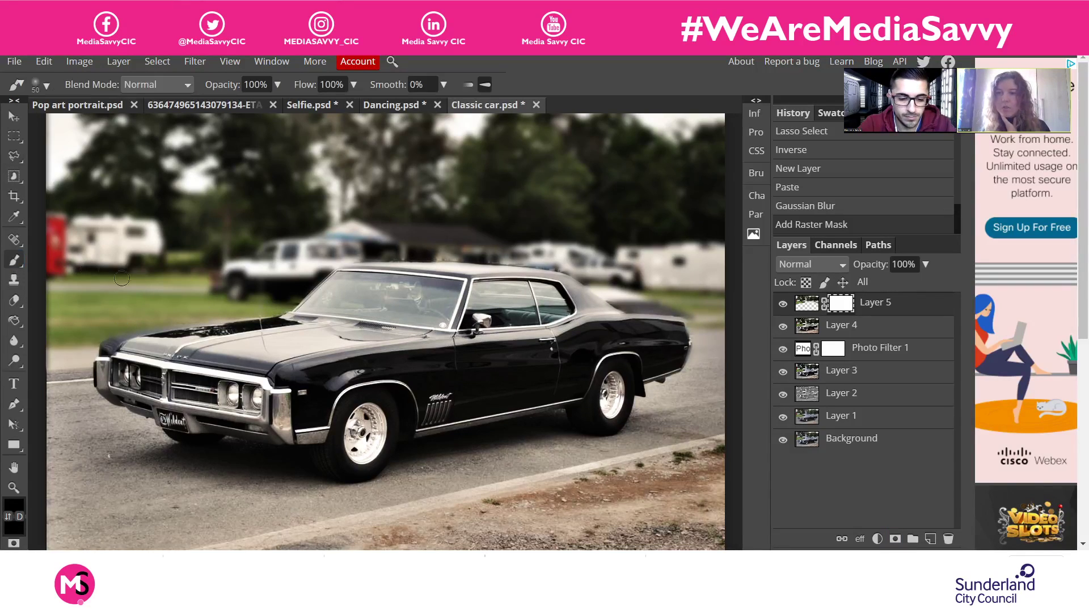
{"action": "left_click", "coordinate": [41, 85]}
{"action": "left_click_drag", "start_coordinate": [87, 156], "coordinate": [93, 156]}
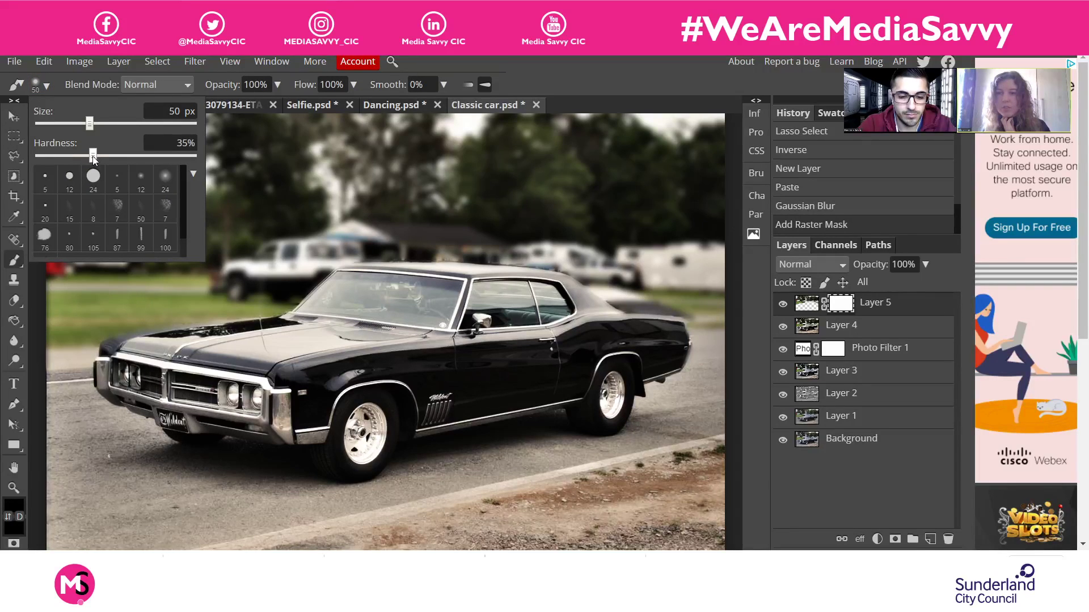
{"action": "left_click", "coordinate": [47, 85]}
{"action": "left_click", "coordinate": [47, 86]}
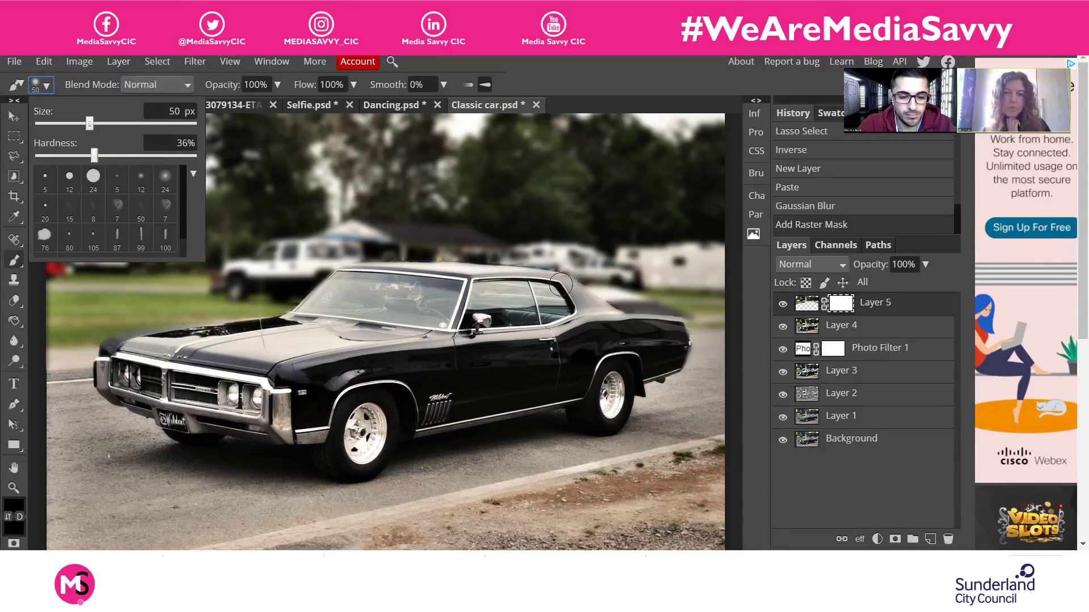
Paint black on Layer 5's mask around the rear roof edge and restore the background blur there by painting in white
{"action": "left_click", "coordinate": [560, 284]}
{"action": "mouse_move", "coordinate": [547, 276]}
{"action": "left_mouse_down"}
{"action": "mouse_move", "coordinate": [518, 280]}
{"action": "mouse_move", "coordinate": [533, 273]}
{"action": "mouse_move", "coordinate": [553, 284]}
{"action": "mouse_move", "coordinate": [540, 258]}
{"action": "left_mouse_up"}
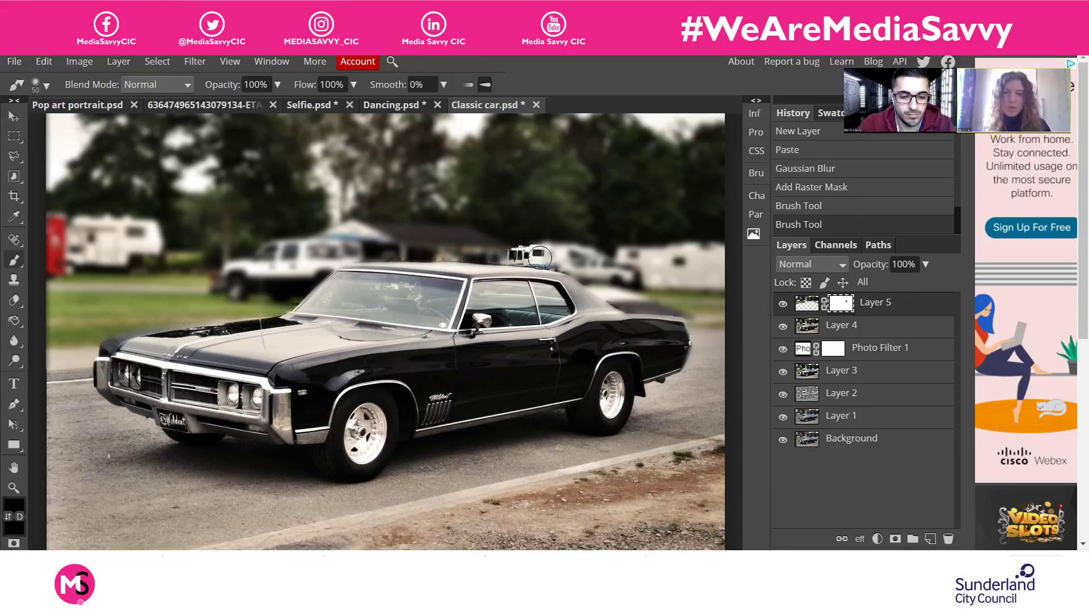
{"action": "left_click", "coordinate": [14, 506]}
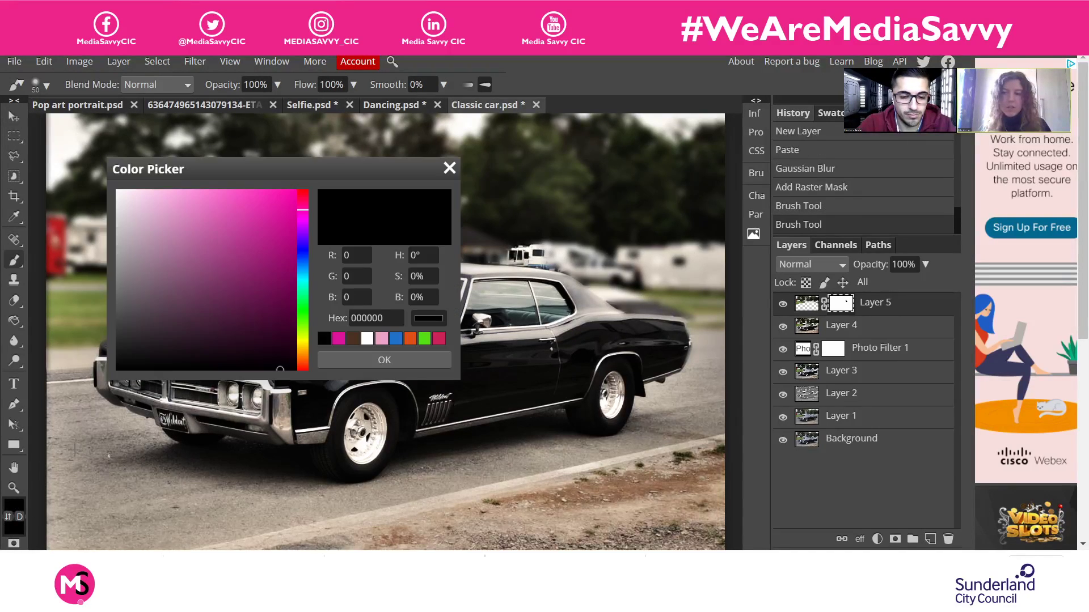
{"action": "left_click", "coordinate": [367, 338]}
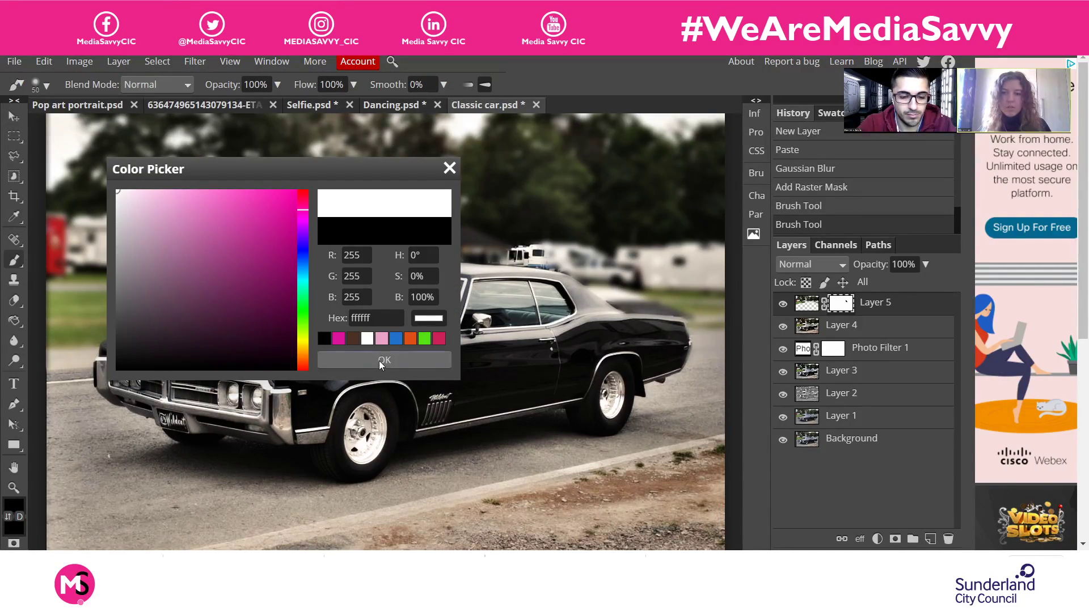
{"action": "left_click", "coordinate": [379, 361]}
{"action": "mouse_move", "coordinate": [539, 257]}
{"action": "left_mouse_down"}
{"action": "mouse_move", "coordinate": [497, 257]}
{"action": "mouse_move", "coordinate": [570, 262]}
{"action": "left_mouse_up"}
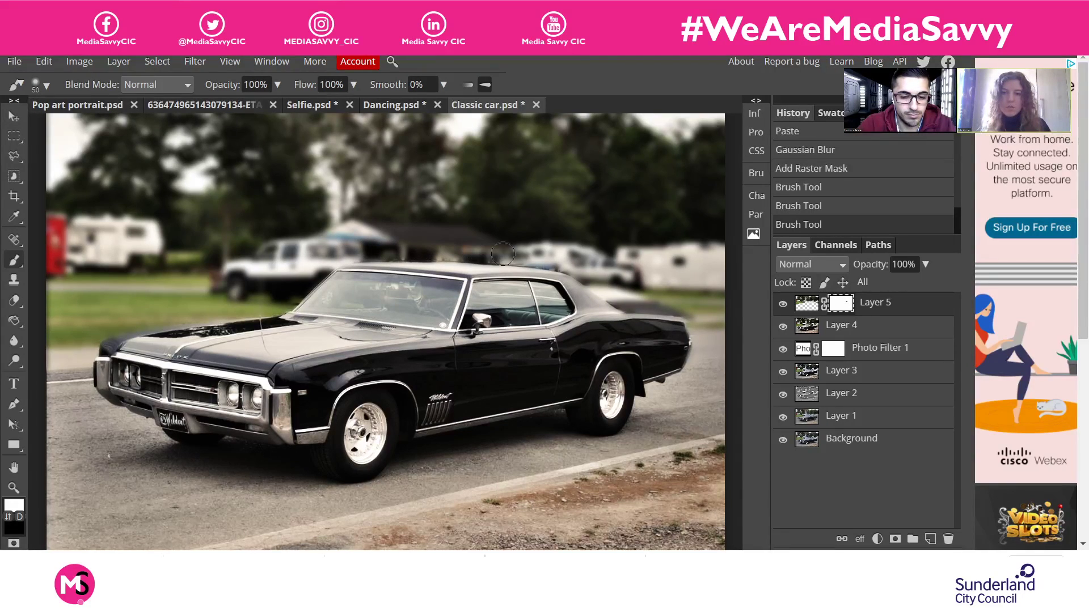
{"action": "left_click_drag", "start_coordinate": [503, 253], "coordinate": [586, 258]}
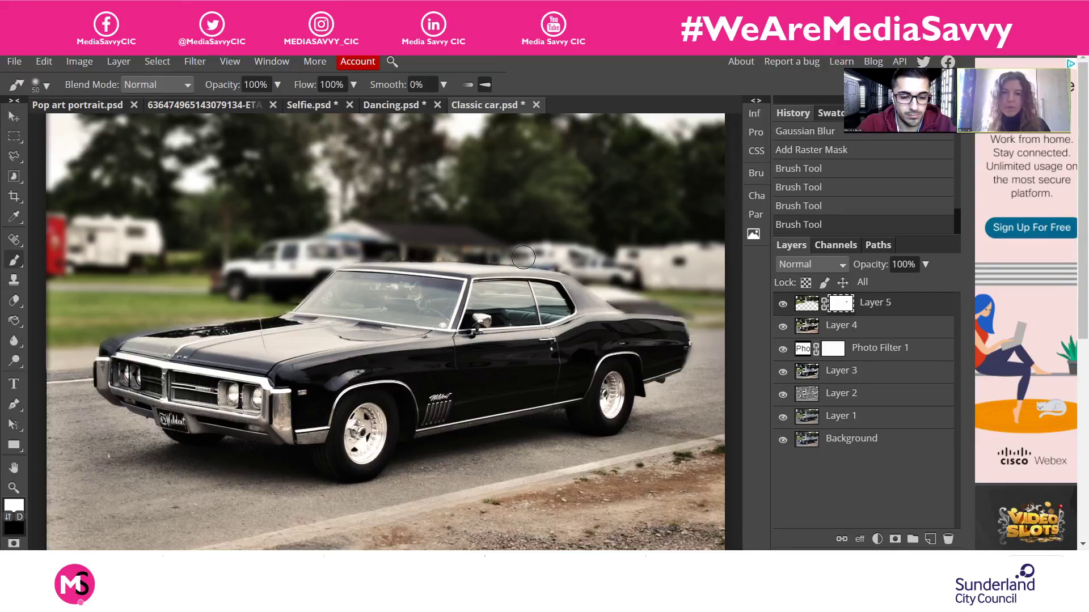
{"action": "left_click", "coordinate": [523, 257]}
Paint black on Layer 5's mask to sharpen the car's hood and rear edges, raising the brush hardness to 69%
{"action": "key", "text": "x"}
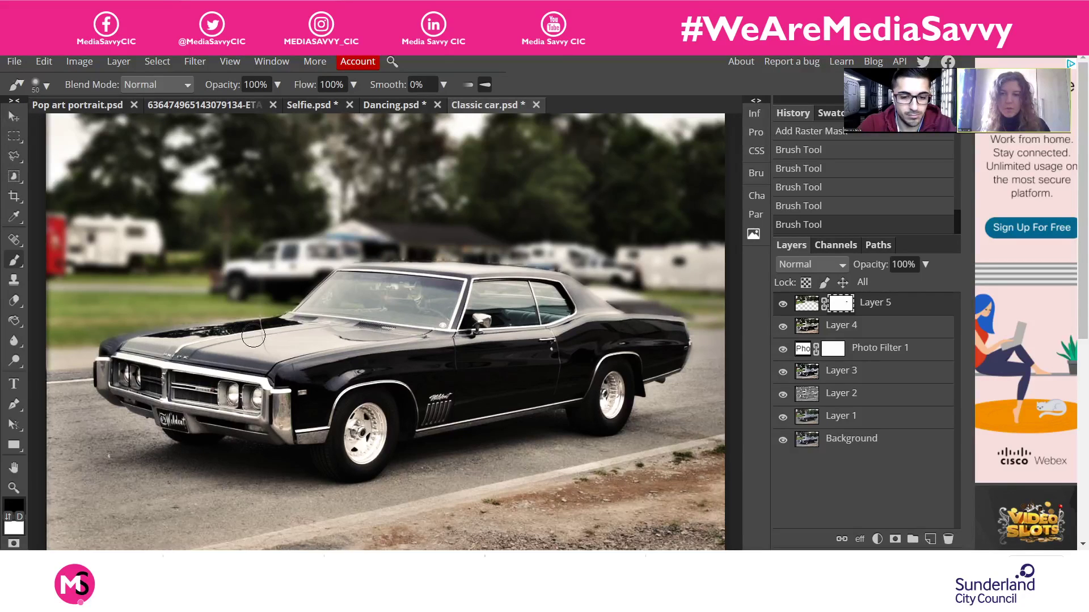
{"action": "left_click_drag", "start_coordinate": [294, 325], "coordinate": [286, 326]}
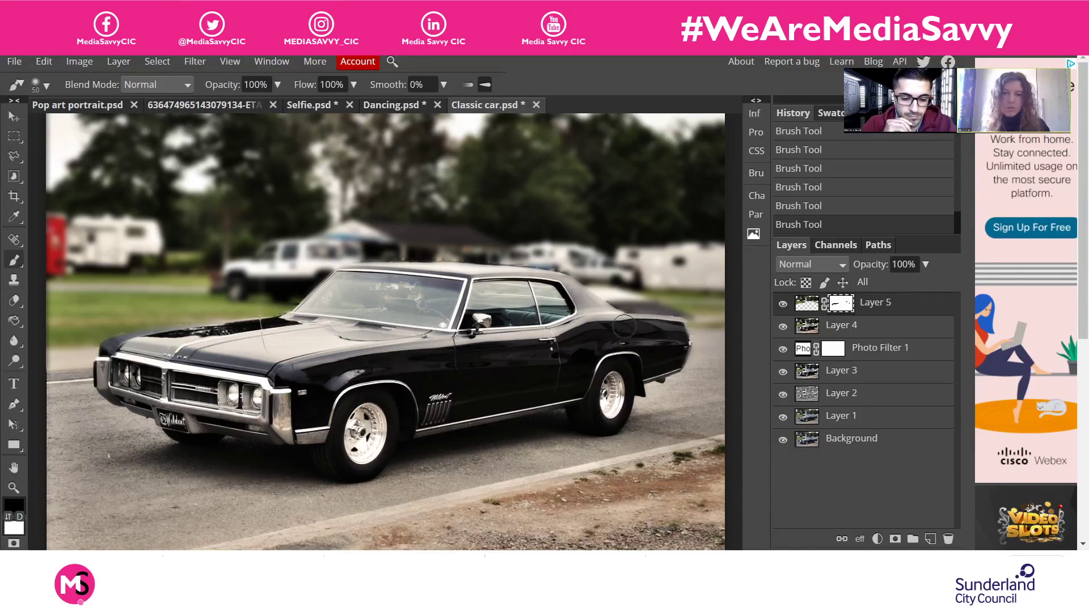
{"action": "left_click", "coordinate": [47, 85]}
{"action": "left_click_drag", "start_coordinate": [115, 156], "coordinate": [145, 159]}
{"action": "left_click", "coordinate": [48, 86]}
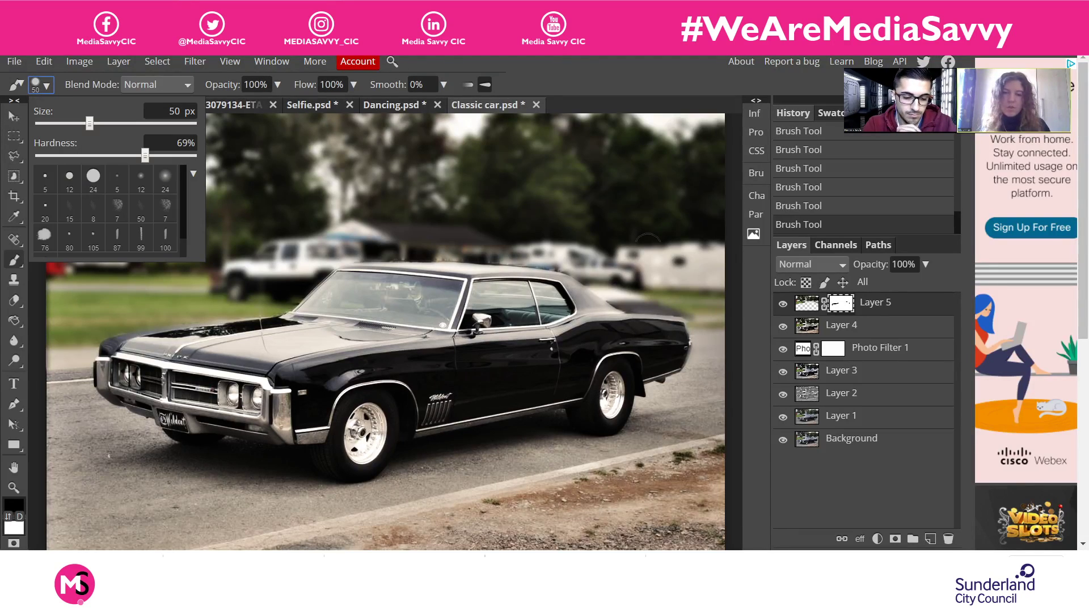
{"action": "left_click", "coordinate": [621, 344]}
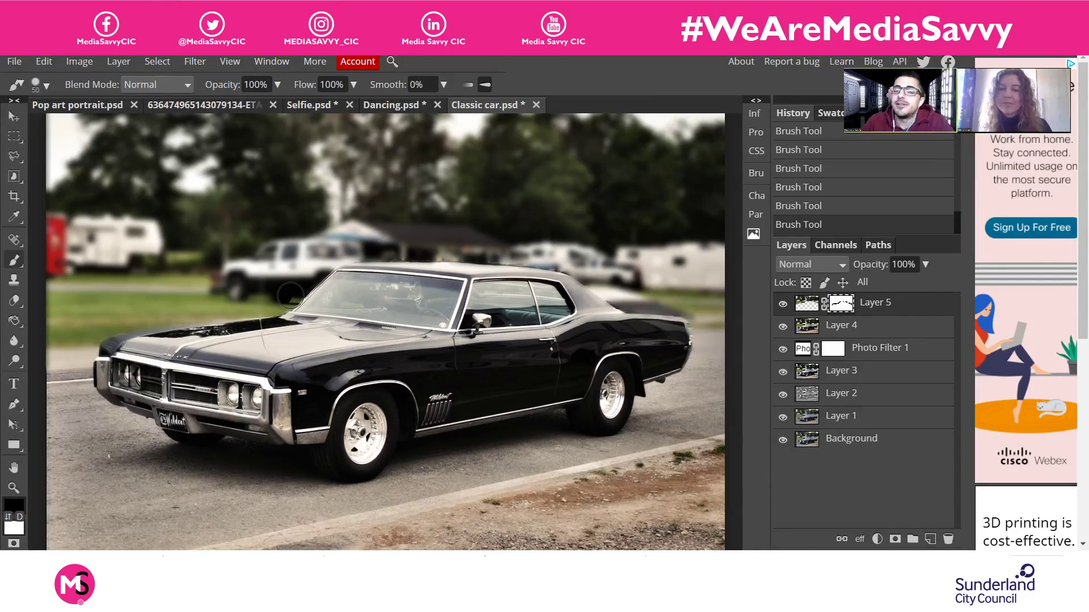
{"action": "key", "text": "x"}
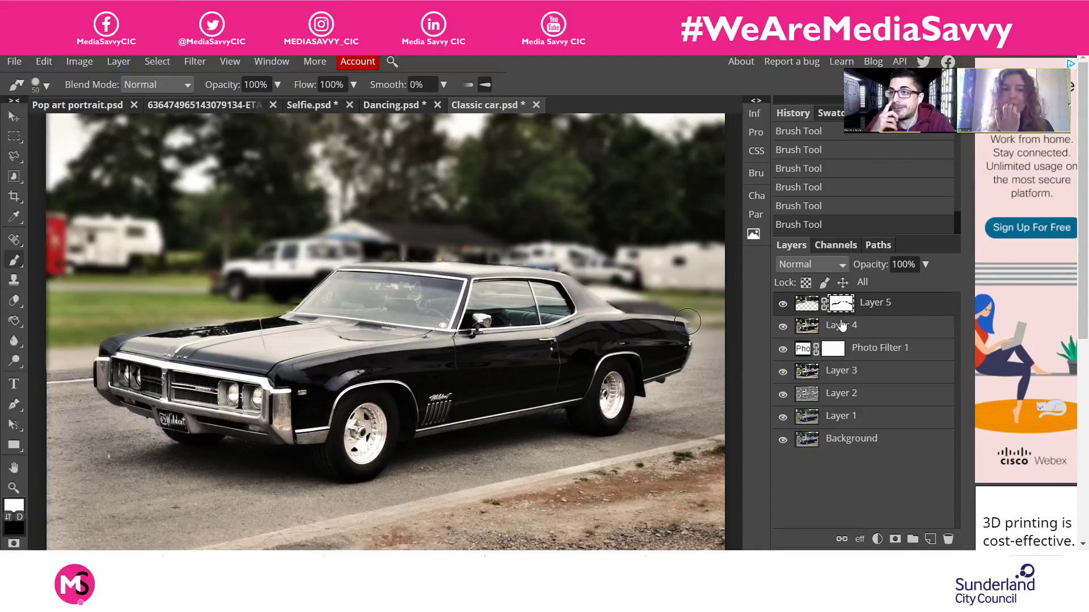
{"action": "left_click", "coordinate": [907, 314]}
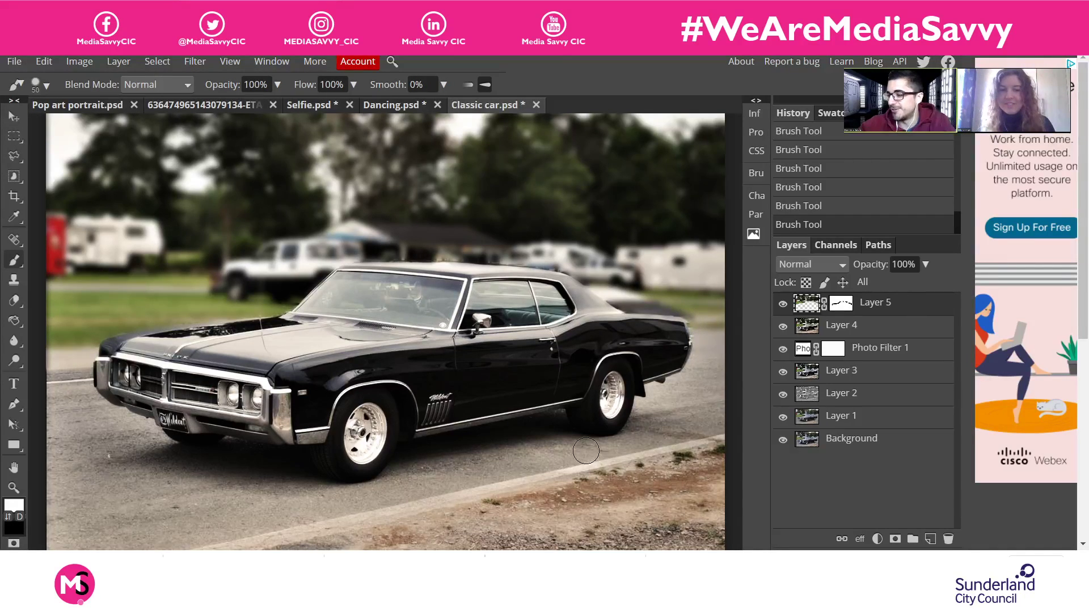
Add a new layer above Layer 5 and stamp all visible layers of the car image into it
{"action": "scroll", "coordinate": [578, 440], "scroll_direction": "down", "scroll_amount": 1}
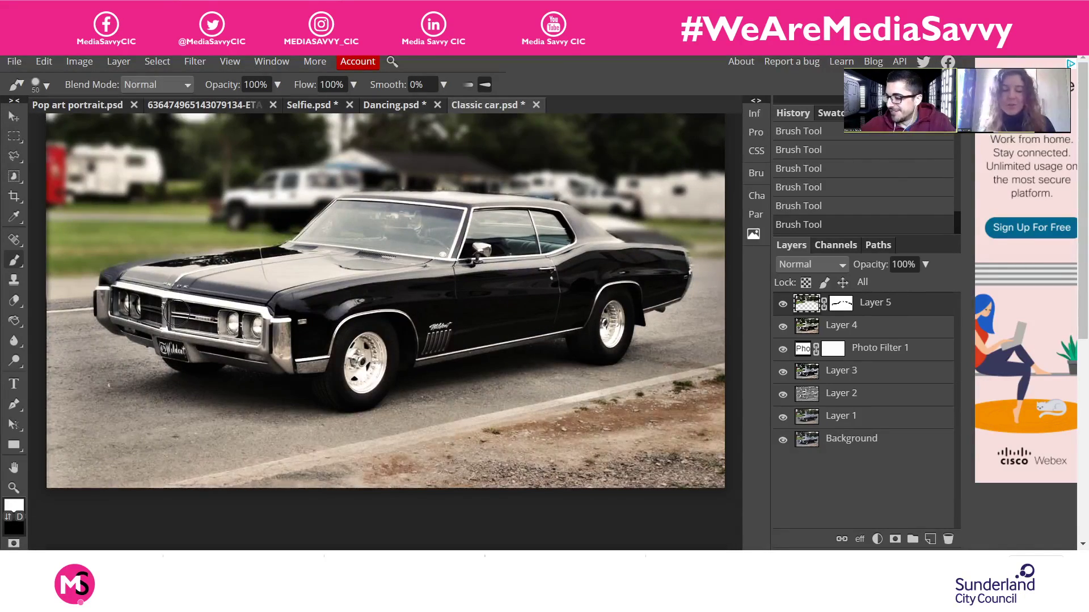
{"action": "key", "text": "ctrl+minus"}
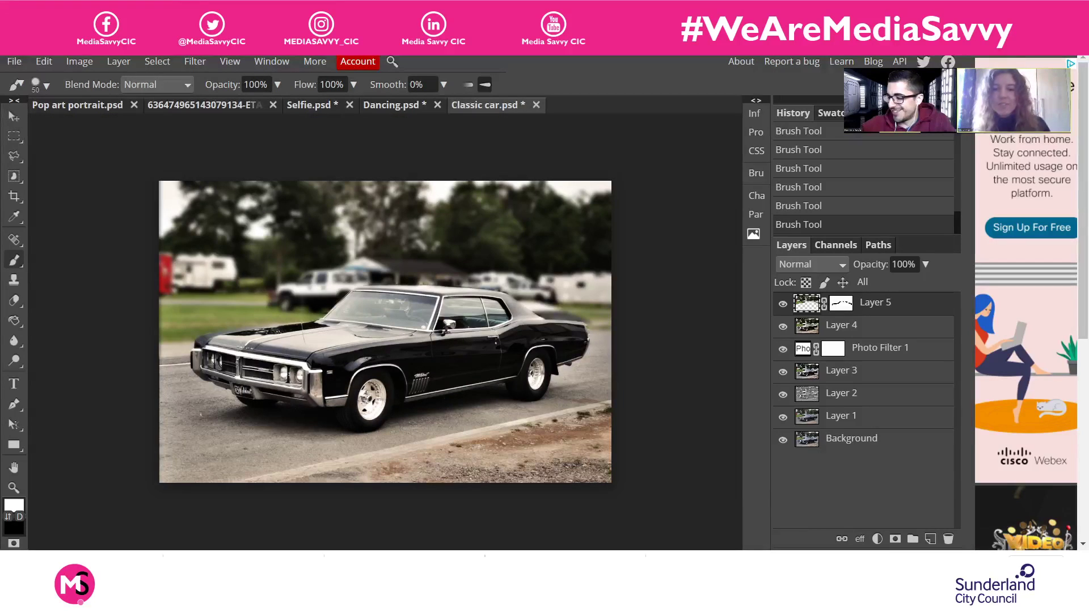
{"action": "key", "text": "ctrl+plus"}
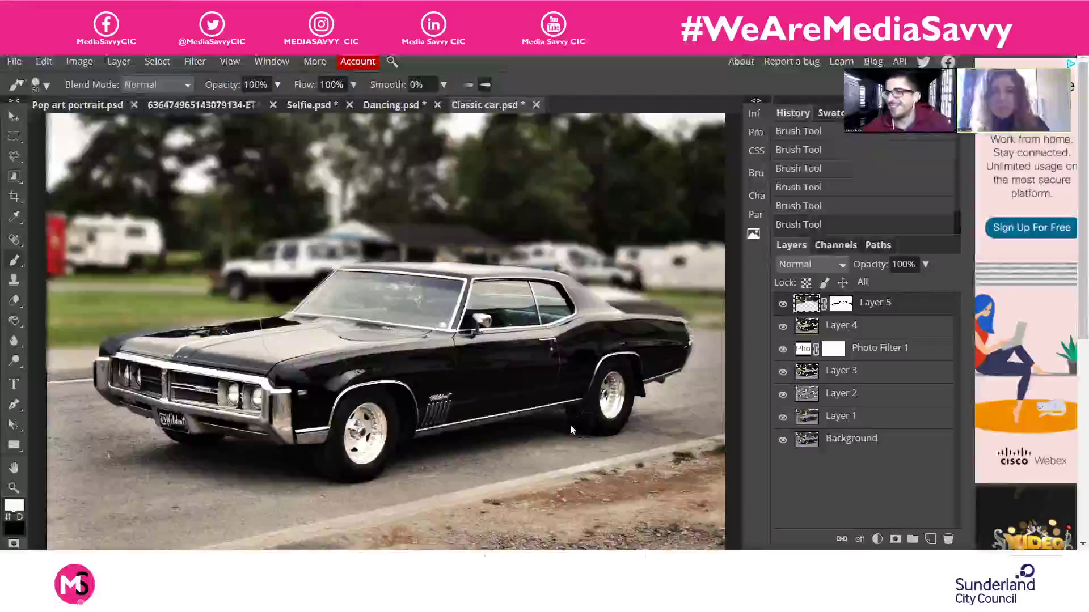
{"action": "key", "text": "ctrl+minus"}
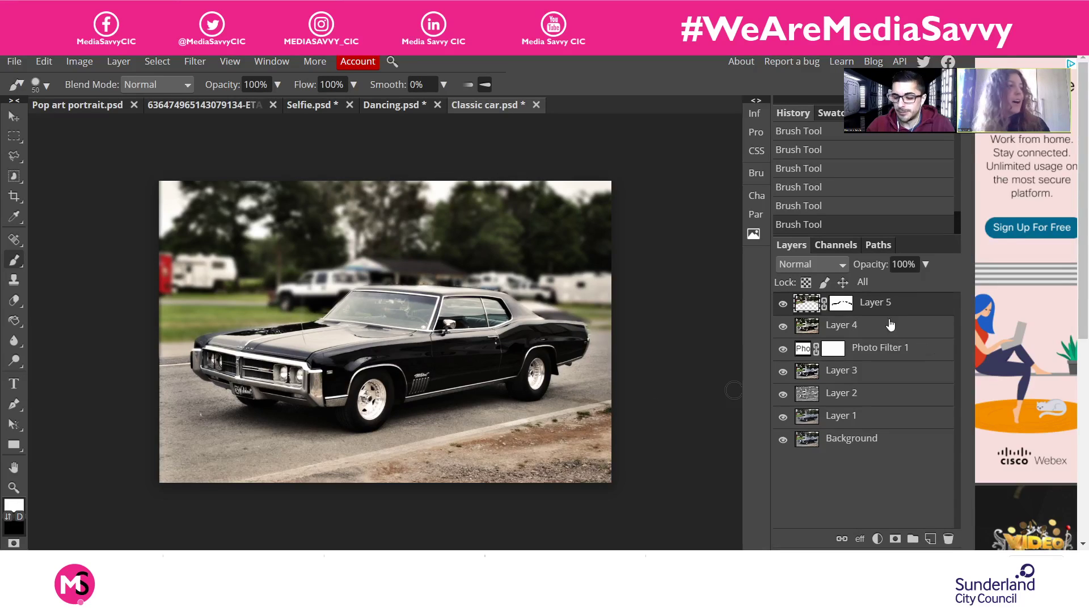
{"action": "left_click", "coordinate": [932, 537]}
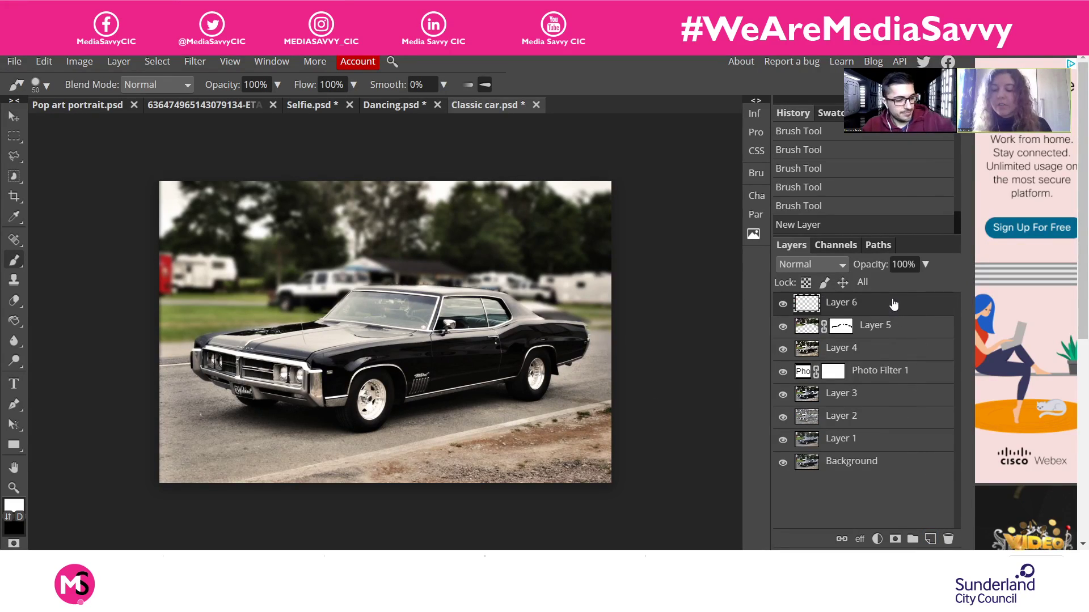
{"action": "key", "text": "ctrl+alt+shift+e"}
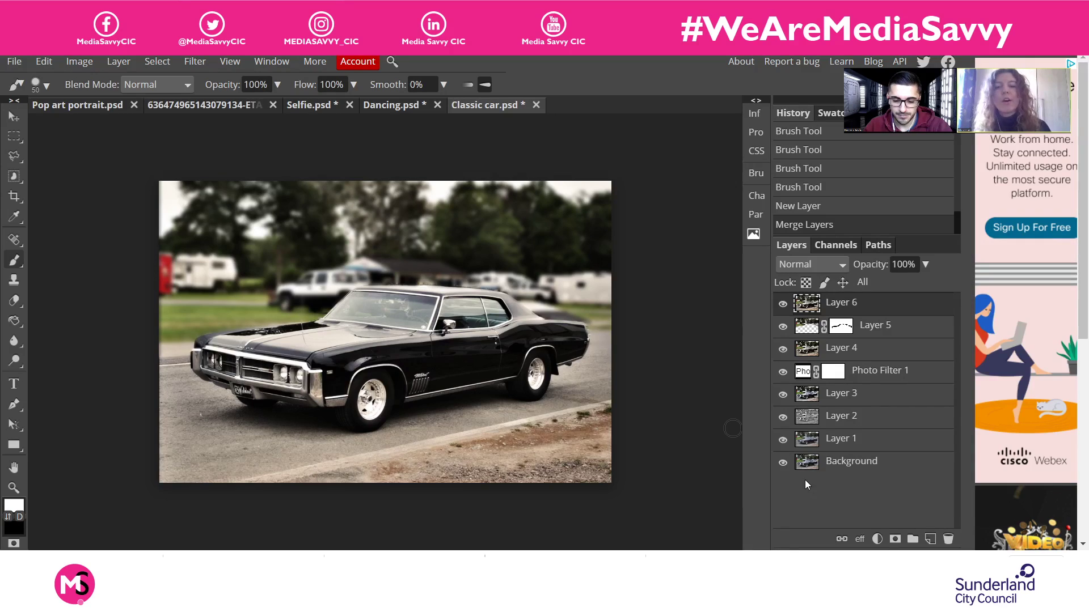
Add a Curves adjustment layer and shape a gentle RGB S-curve that darkens the shadows and brightens the highlights
{"action": "left_click", "coordinate": [878, 539]}
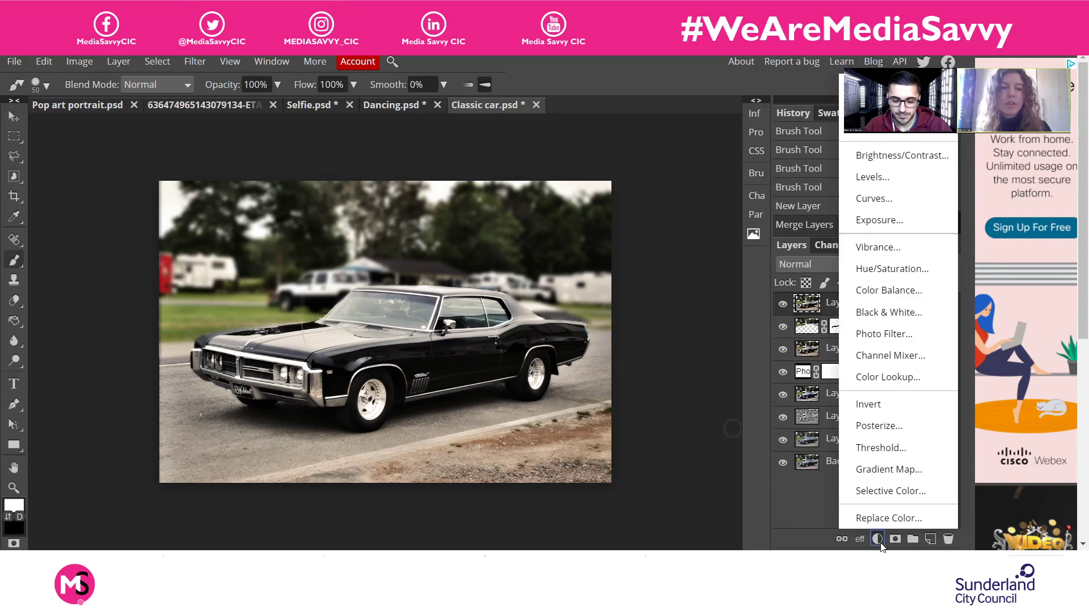
{"action": "left_click", "coordinate": [894, 204]}
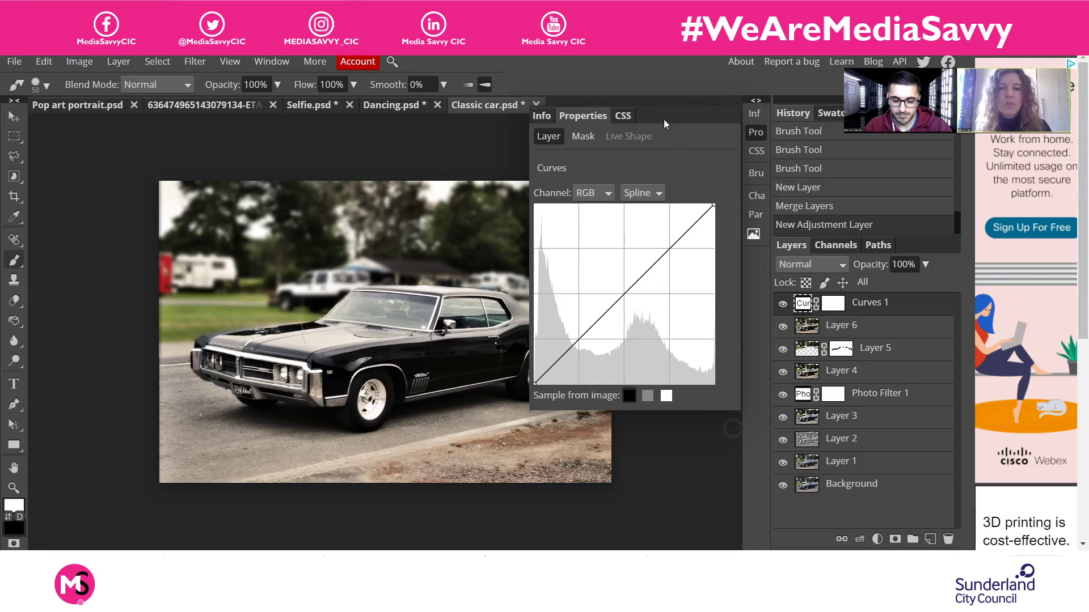
{"action": "left_click_drag", "start_coordinate": [564, 359], "coordinate": [567, 362]}
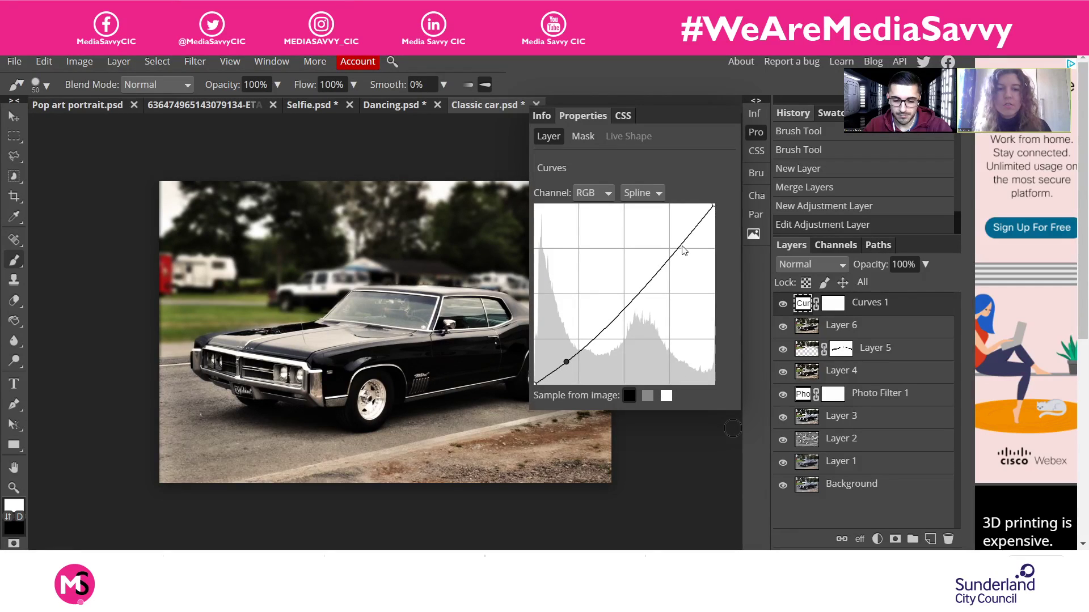
{"action": "left_click_drag", "start_coordinate": [679, 244], "coordinate": [671, 235]}
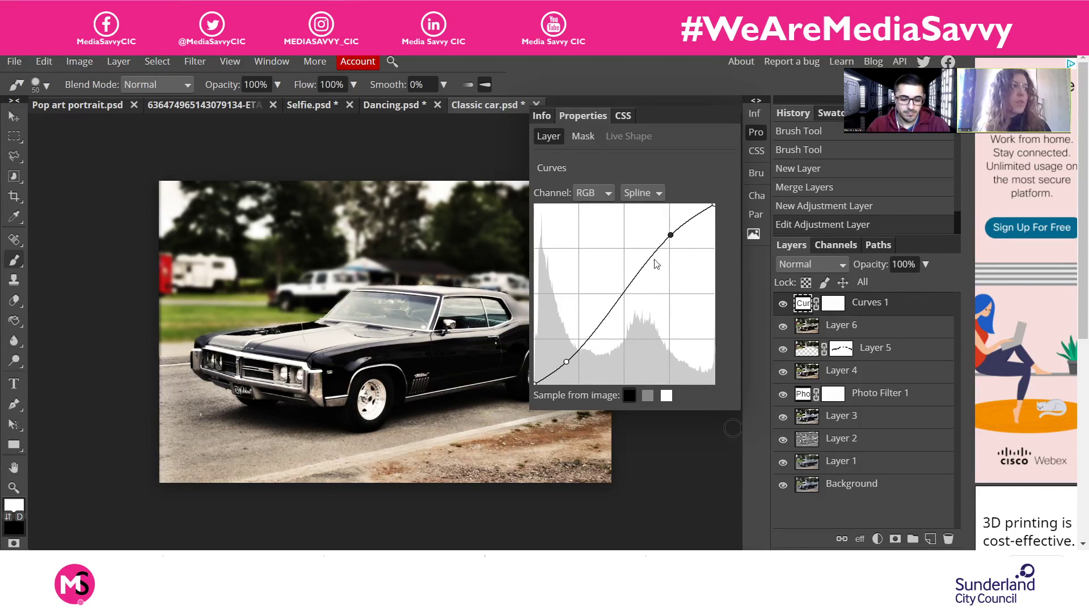
{"action": "left_click", "coordinate": [754, 136]}
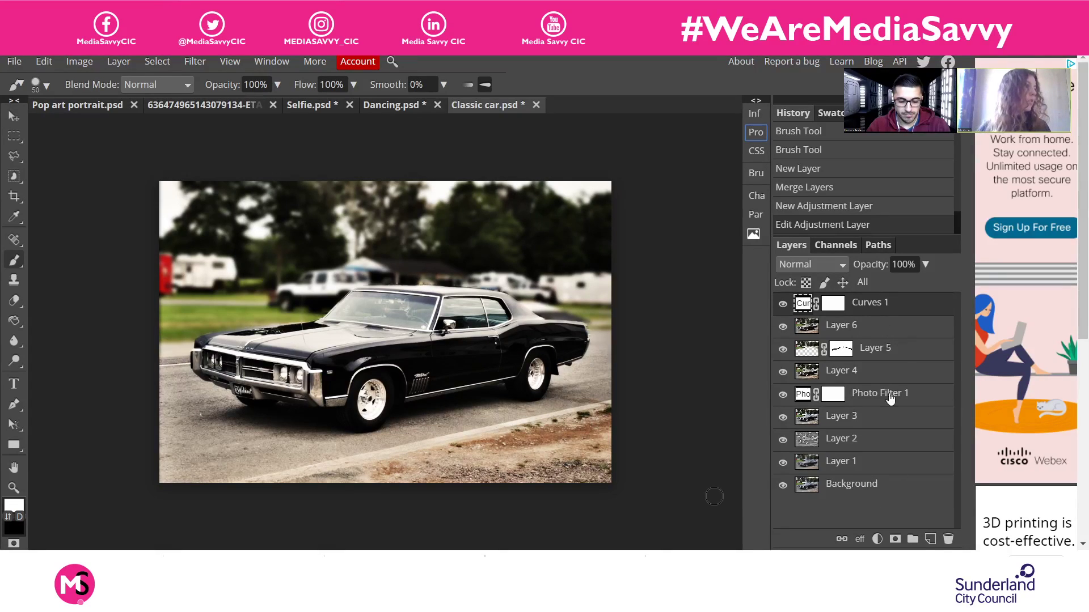
Stamp all visible layers into a new layer above Curves 1 and hide every layer between it and the Background
{"action": "left_click", "coordinate": [928, 540]}
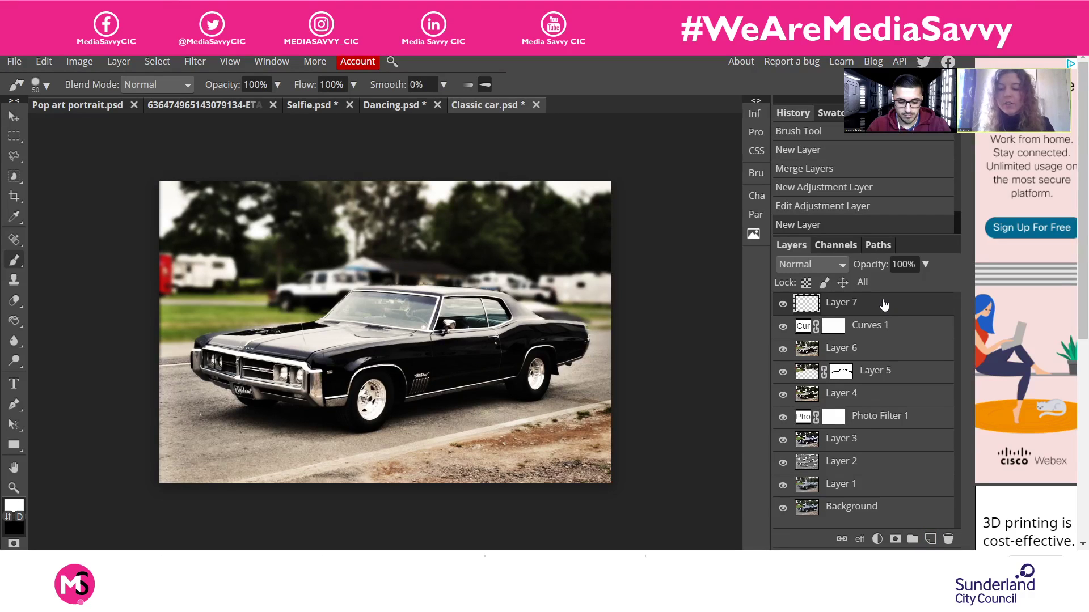
{"action": "key", "text": "ctrl+shift+alt+e"}
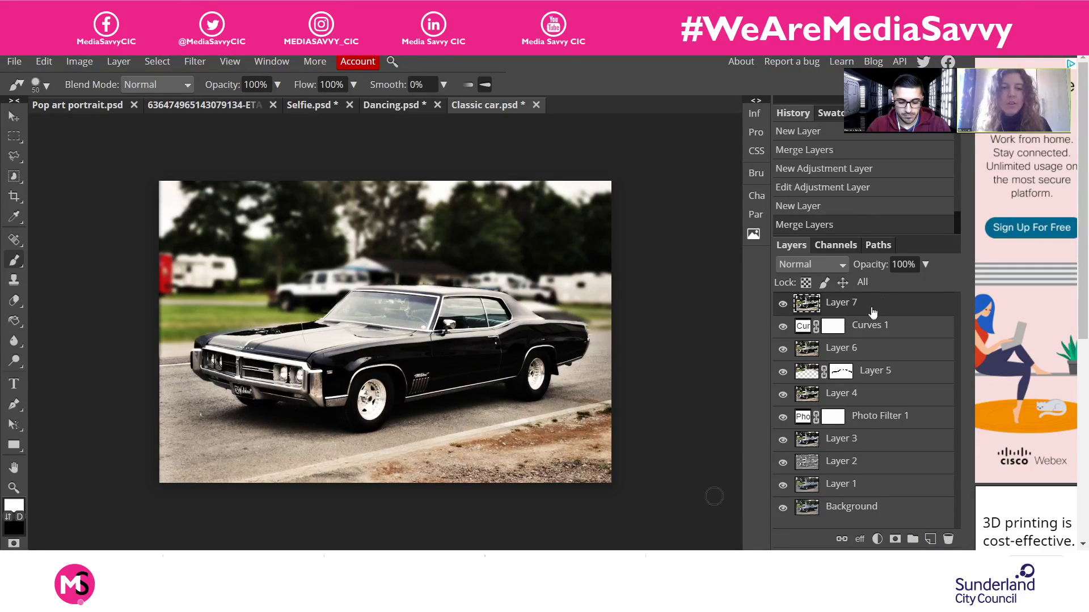
{"action": "left_click", "coordinate": [783, 327]}
{"action": "left_click", "coordinate": [783, 463]}
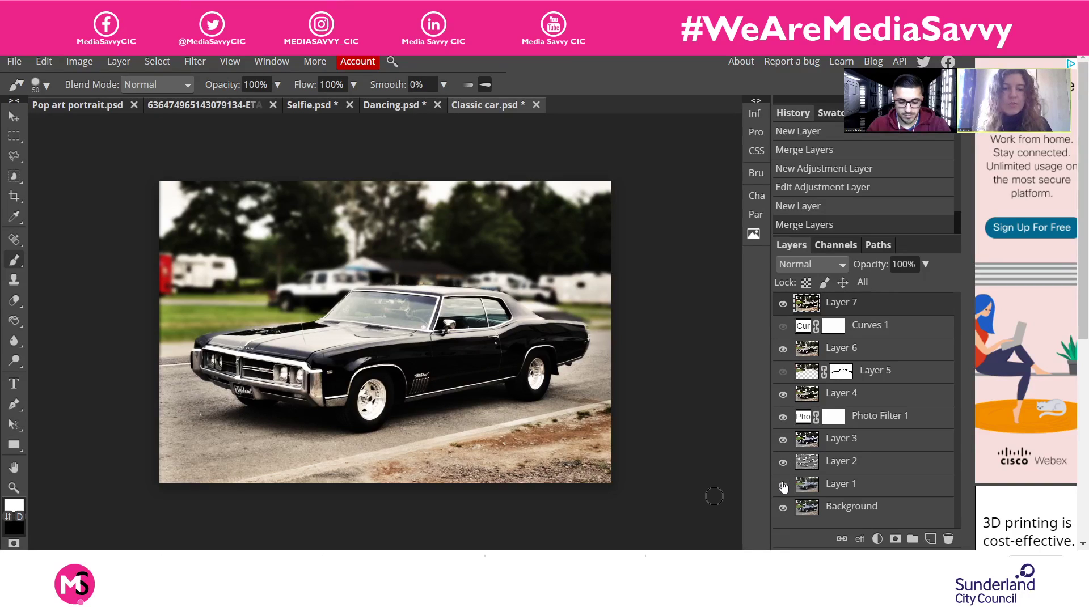
{"action": "left_click", "coordinate": [783, 485]}
{"action": "left_click", "coordinate": [783, 440]}
{"action": "left_click", "coordinate": [783, 418]}
{"action": "left_click", "coordinate": [783, 394]}
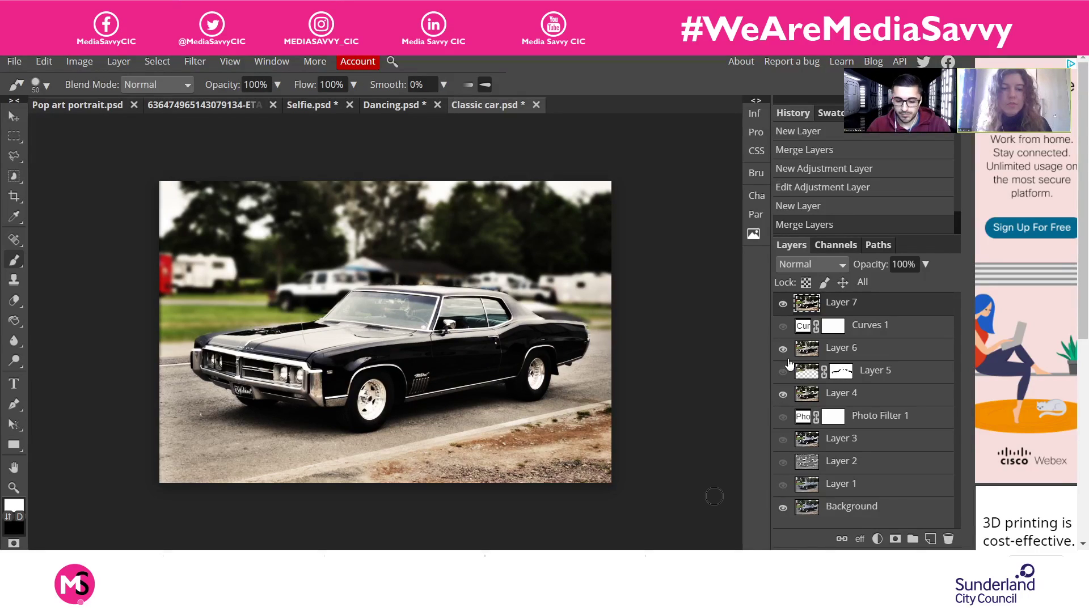
{"action": "left_click", "coordinate": [783, 349]}
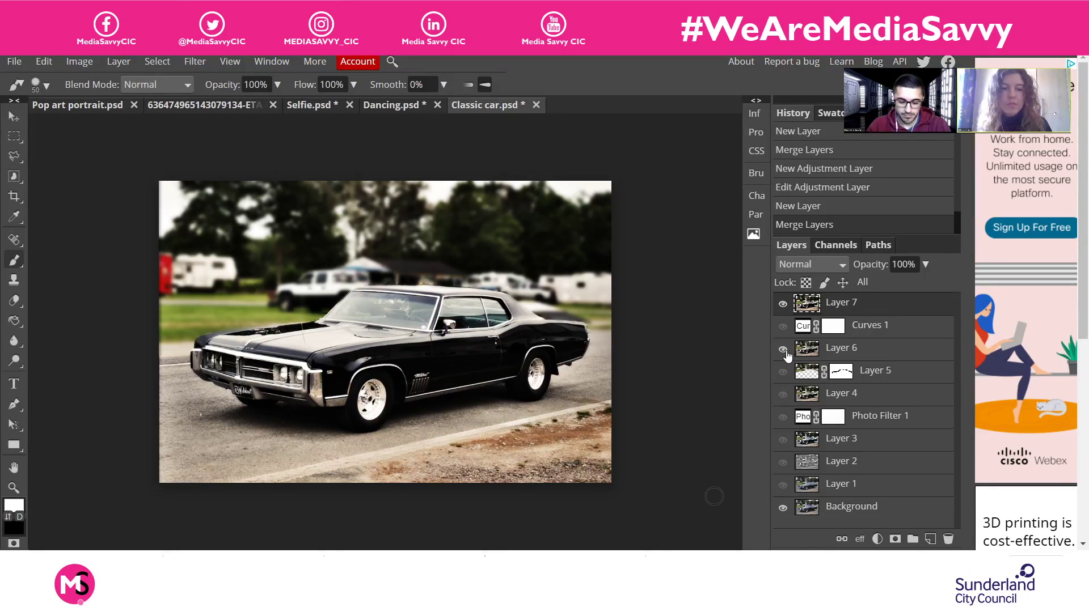
Toggle Layer 7's visibility repeatedly to compare the edited car with the original Background photo, leaving the edited layer shown
{"action": "left_click", "coordinate": [782, 306]}
{"action": "left_click", "coordinate": [782, 306]}
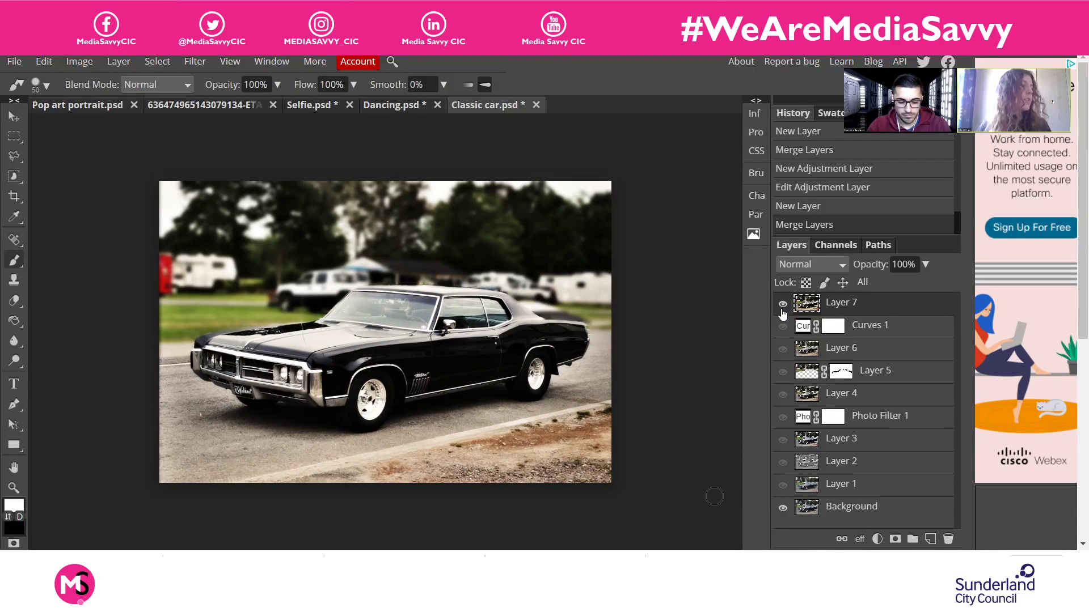
{"action": "left_click", "coordinate": [783, 306]}
{"action": "left_click", "coordinate": [782, 306]}
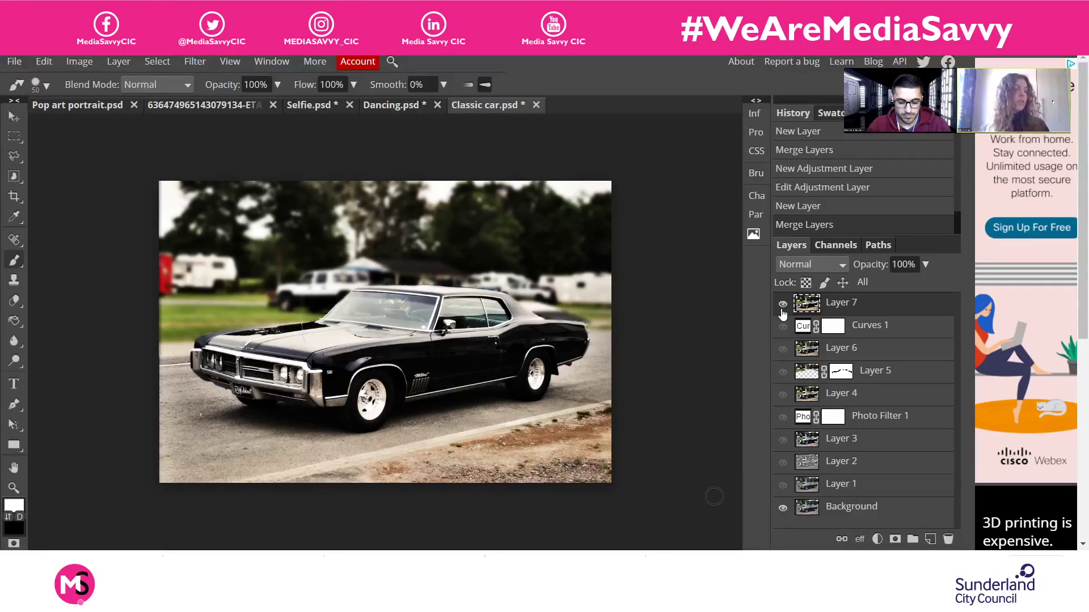
{"action": "left_click", "coordinate": [782, 306]}
{"action": "left_click", "coordinate": [782, 306]}
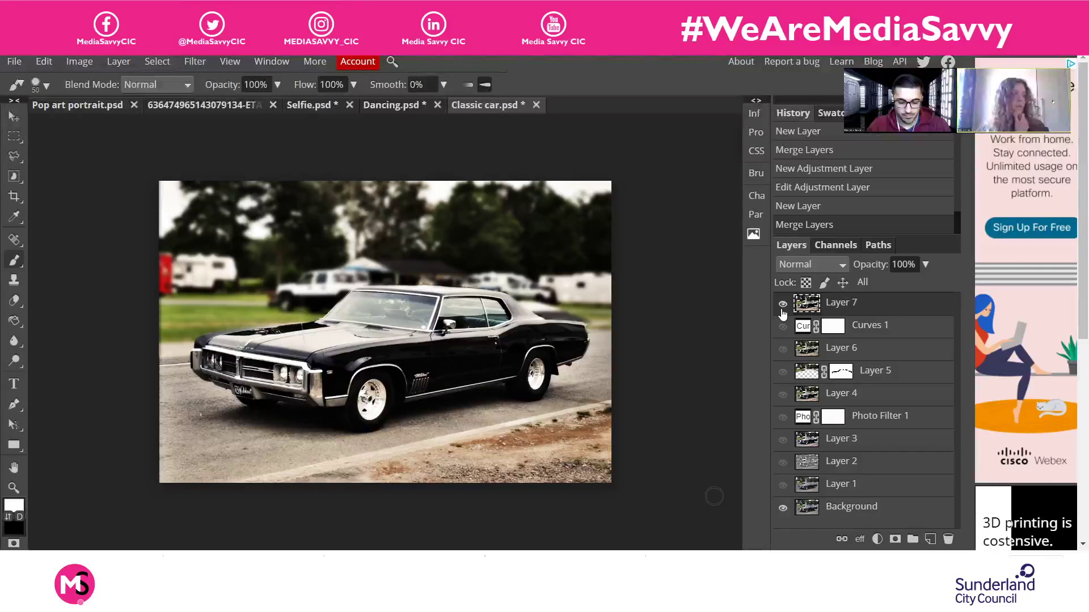
{"action": "left_click", "coordinate": [782, 306]}
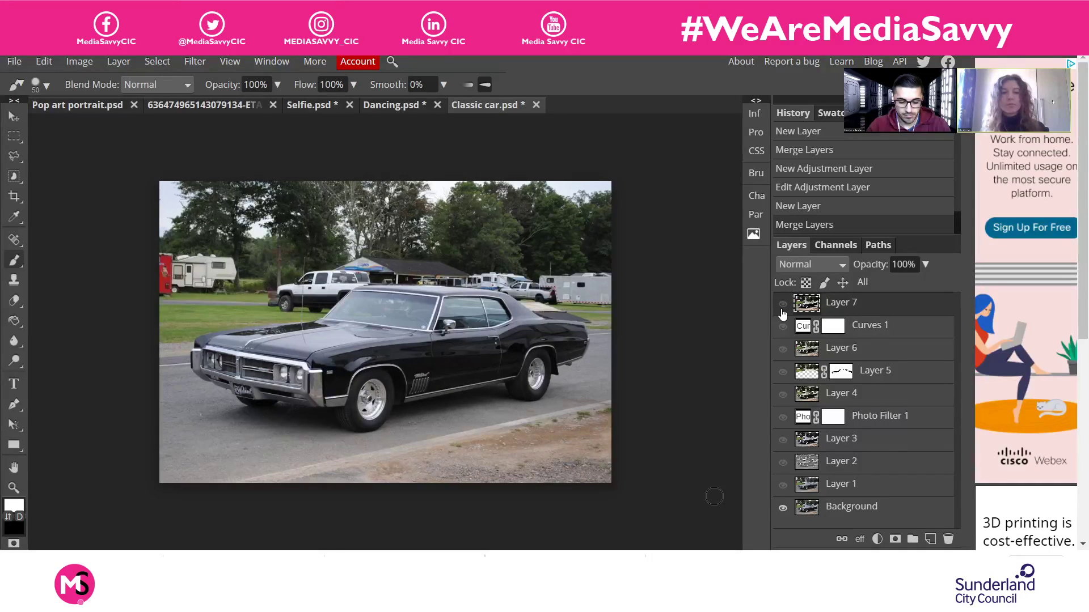
{"action": "left_click", "coordinate": [783, 305]}
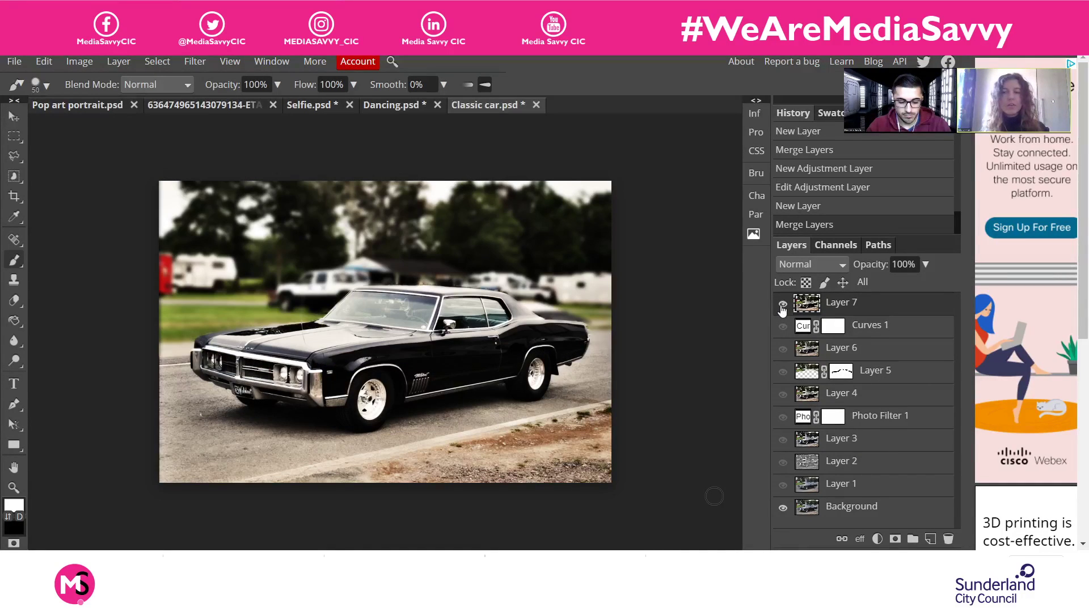
{"action": "left_click", "coordinate": [782, 306]}
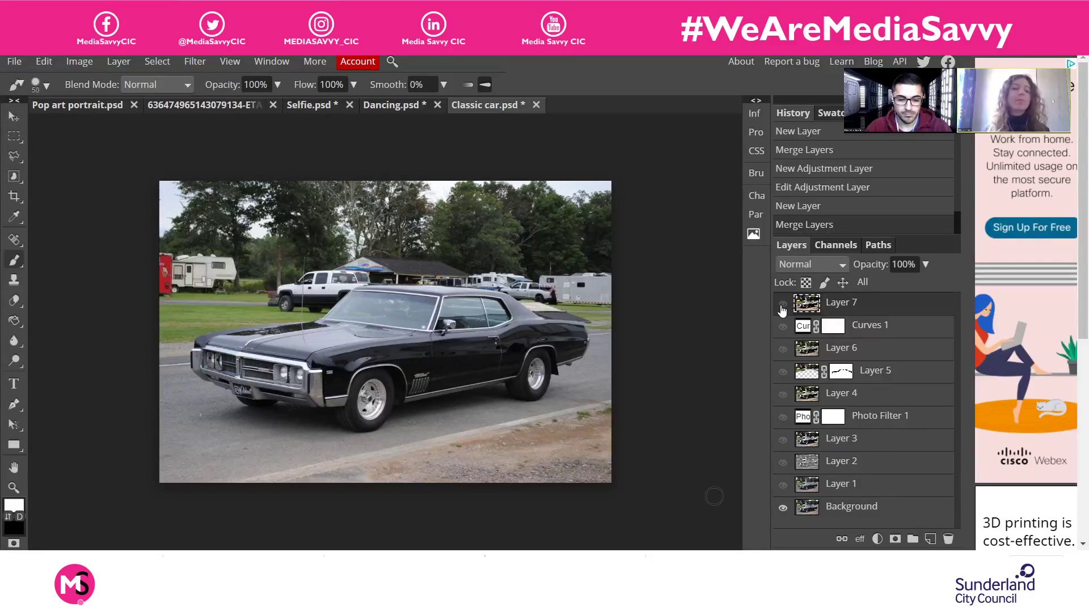
{"action": "left_click", "coordinate": [782, 305]}
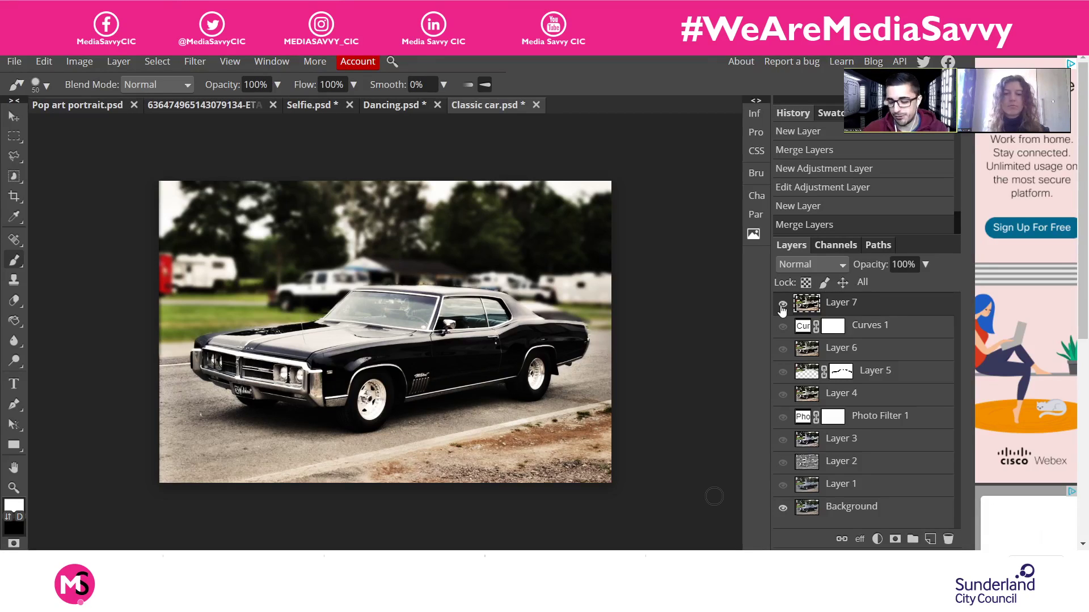
{"action": "left_click", "coordinate": [783, 304]}
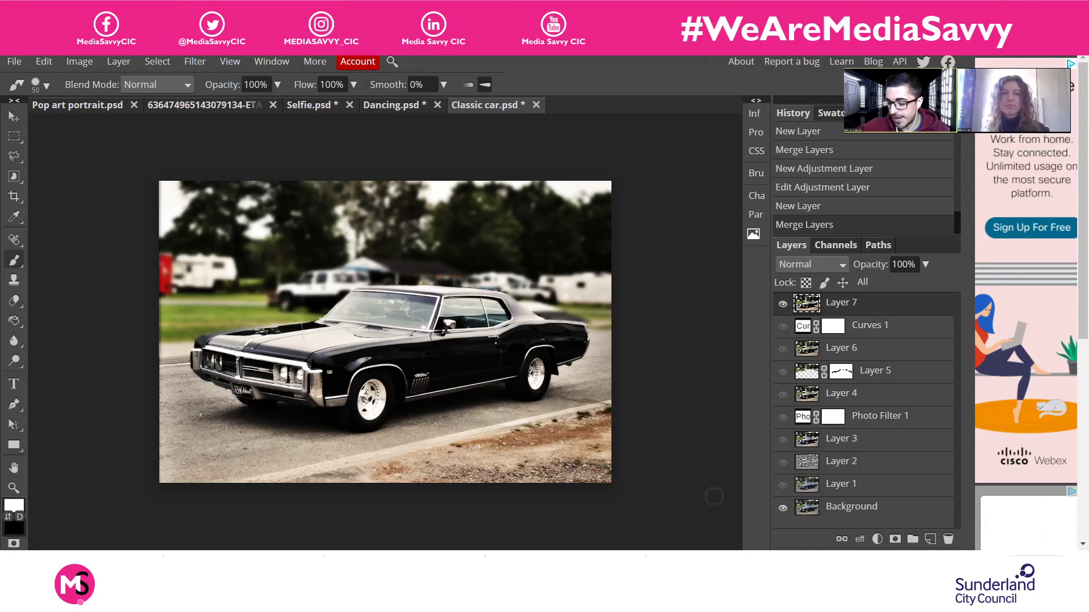